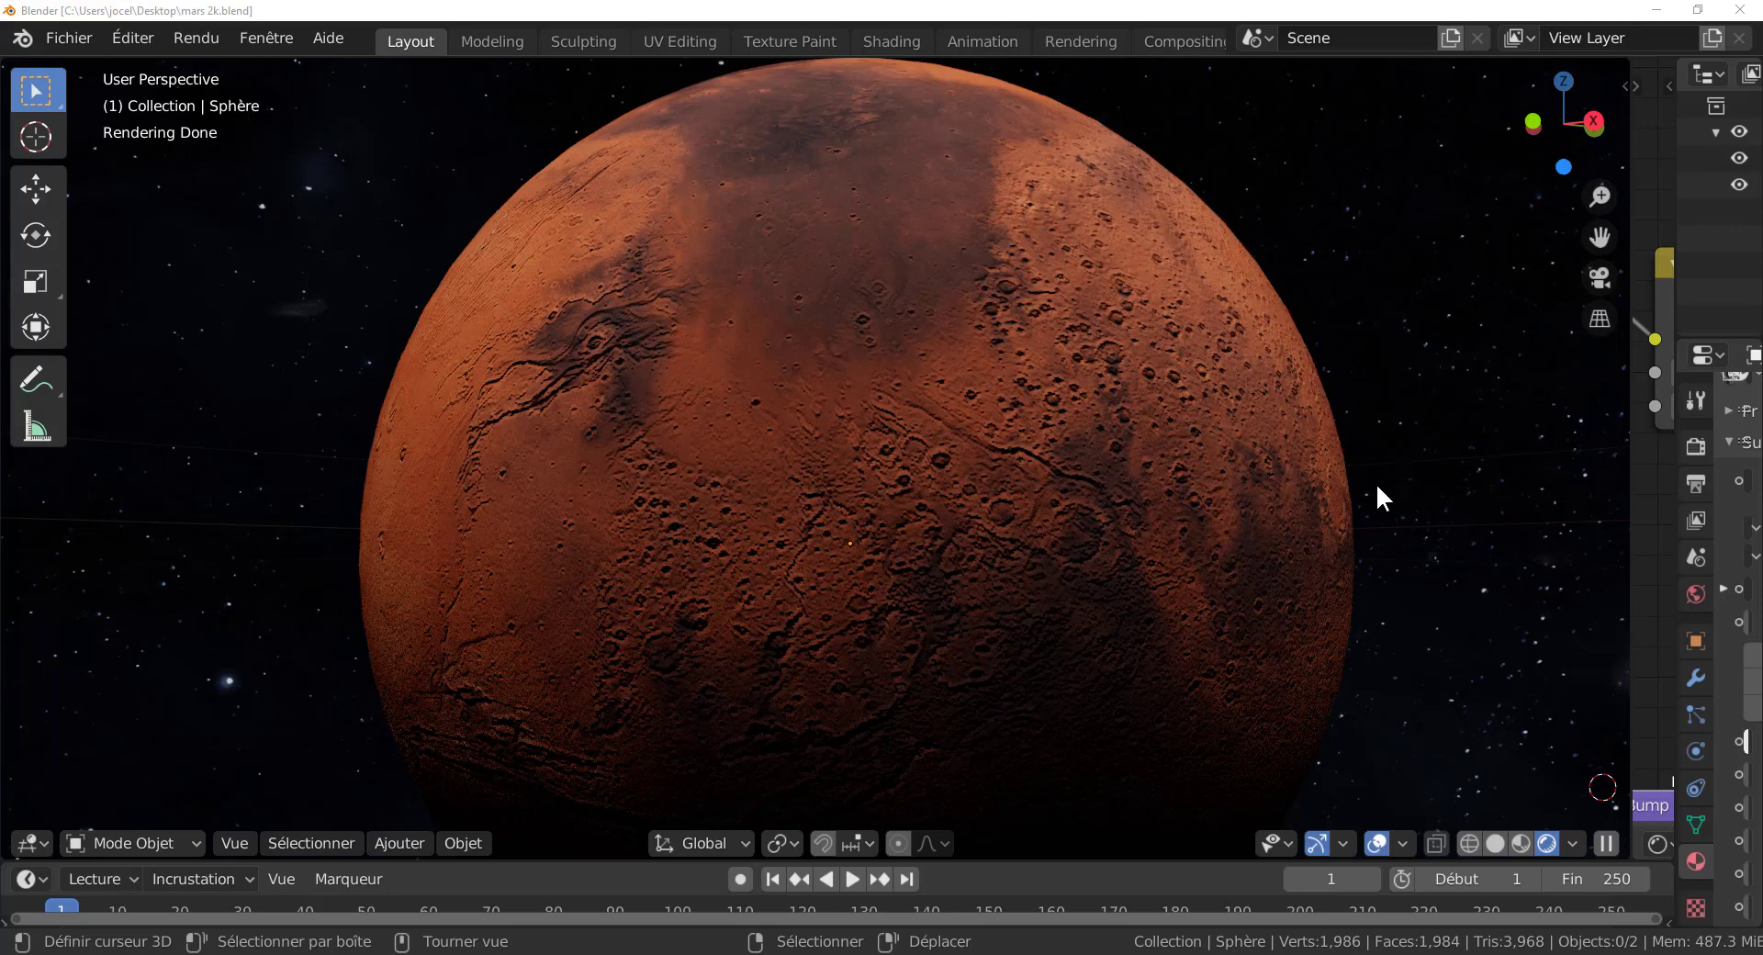
Step: Switch to File Explorer and examine the 2k_mars and MarsNormalMap-2K images in the Mars 2k folder
key("alt+Tab")
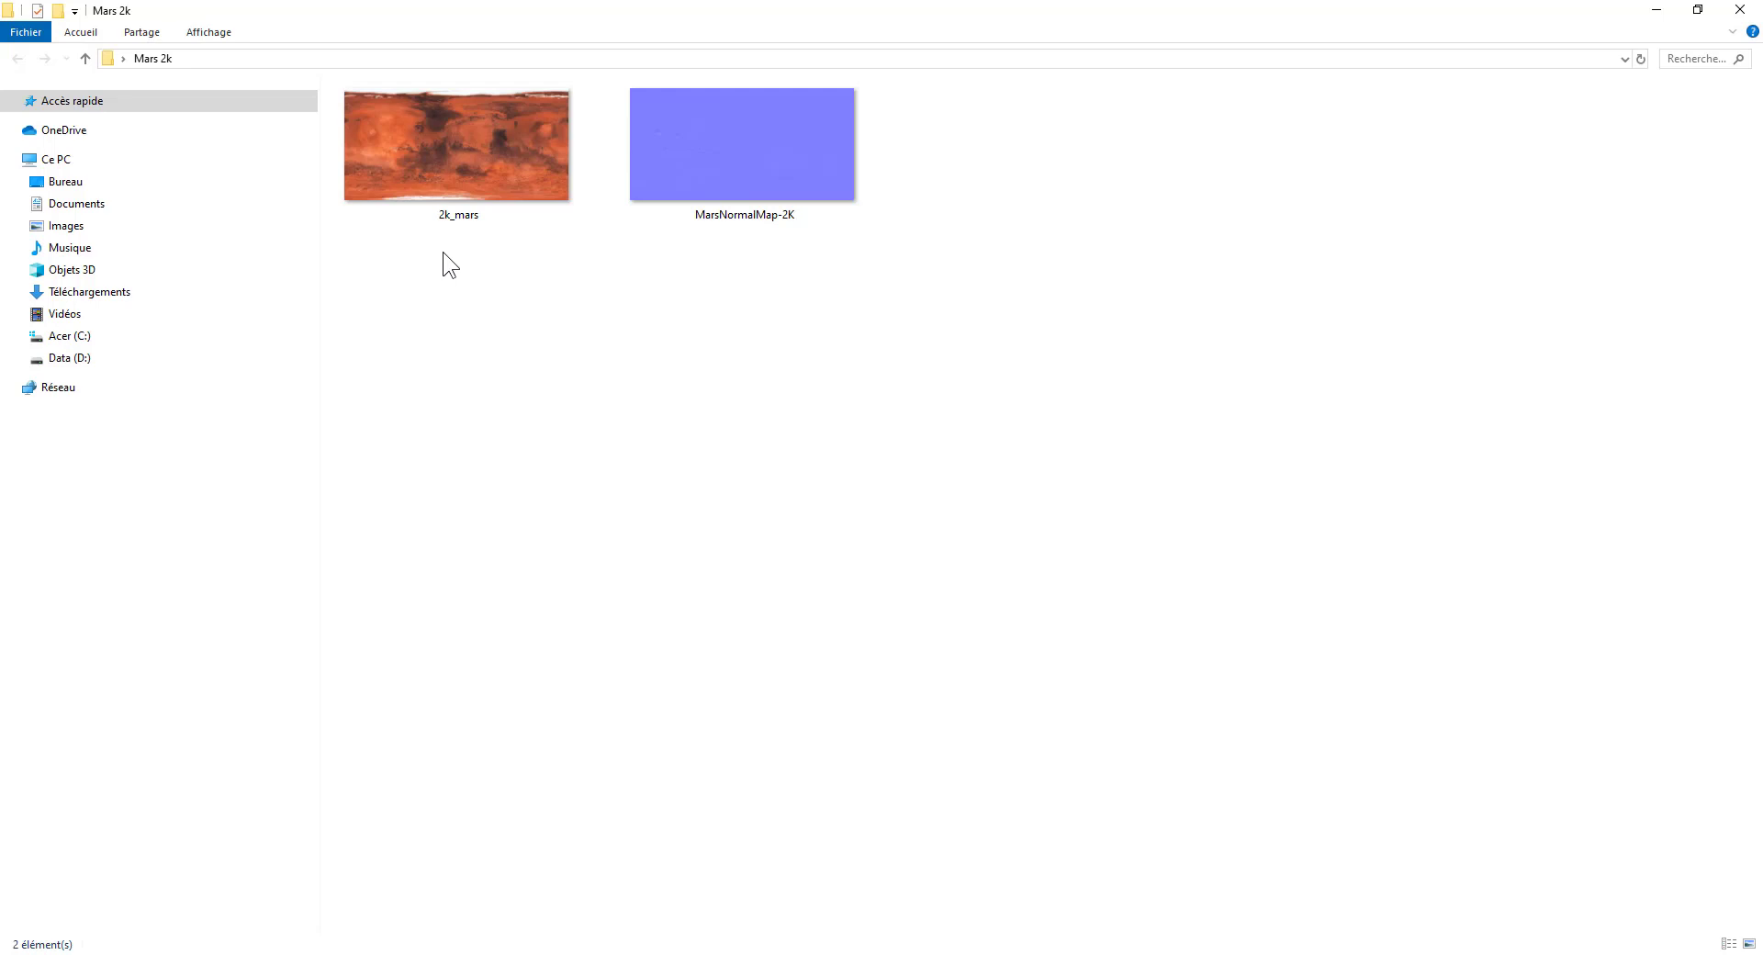
mouse_move(486, 162)
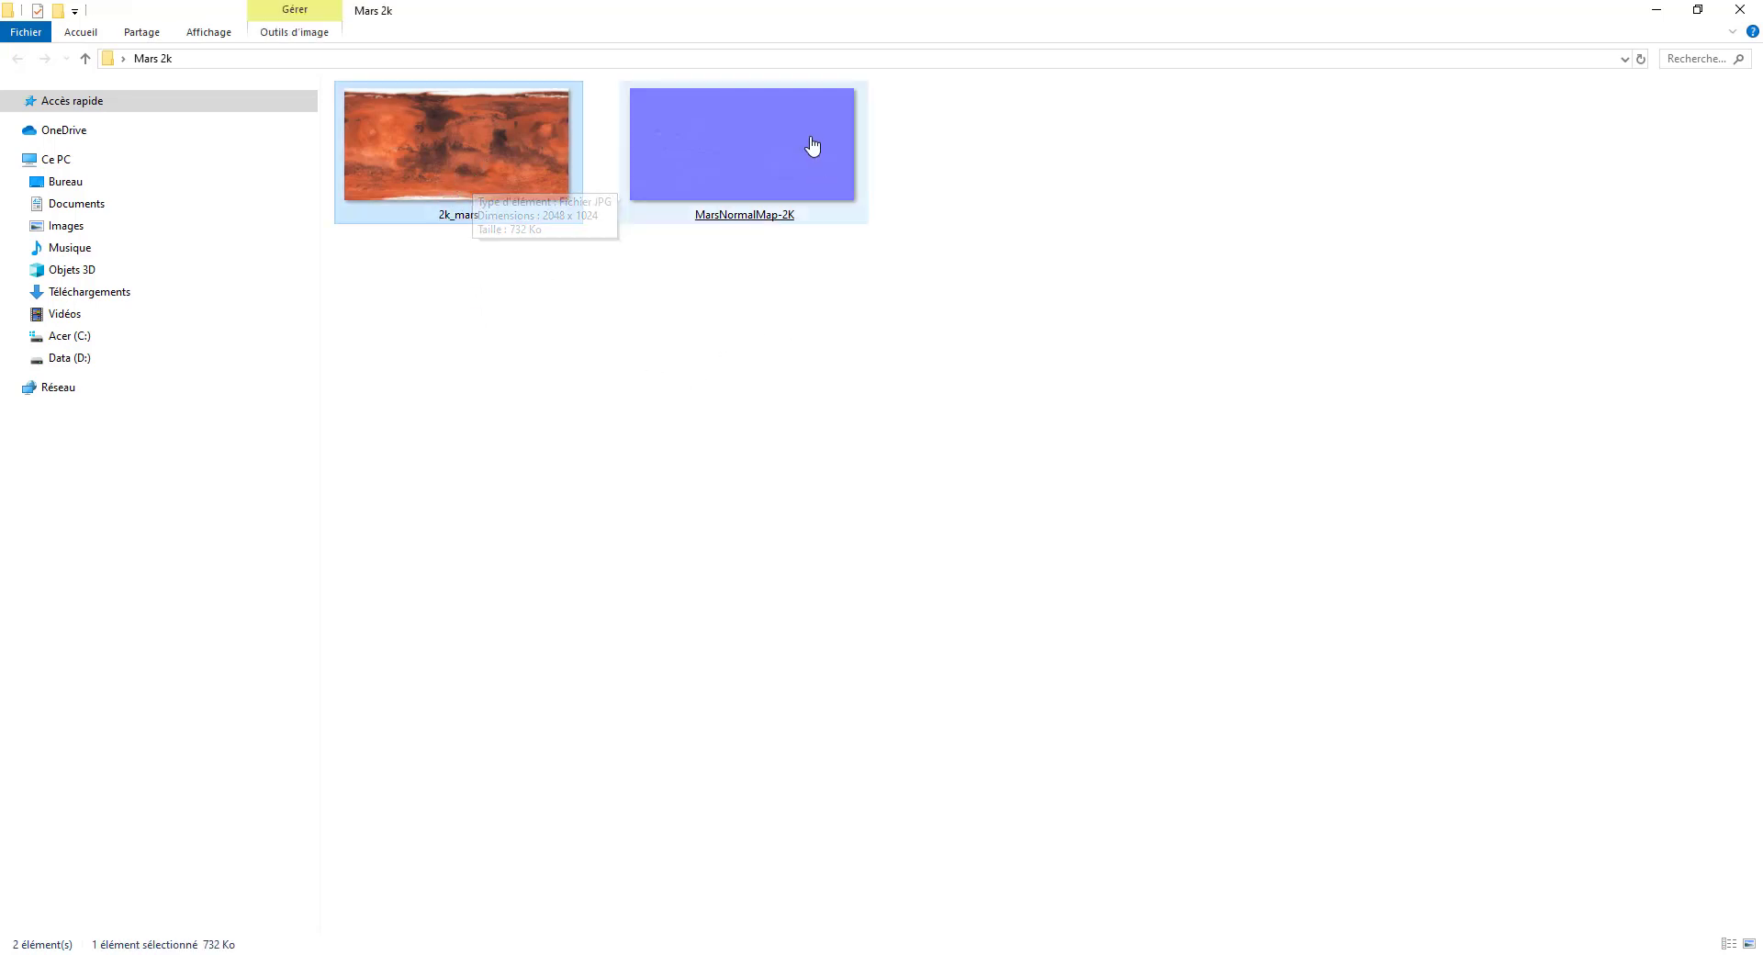
mouse_move(782, 166)
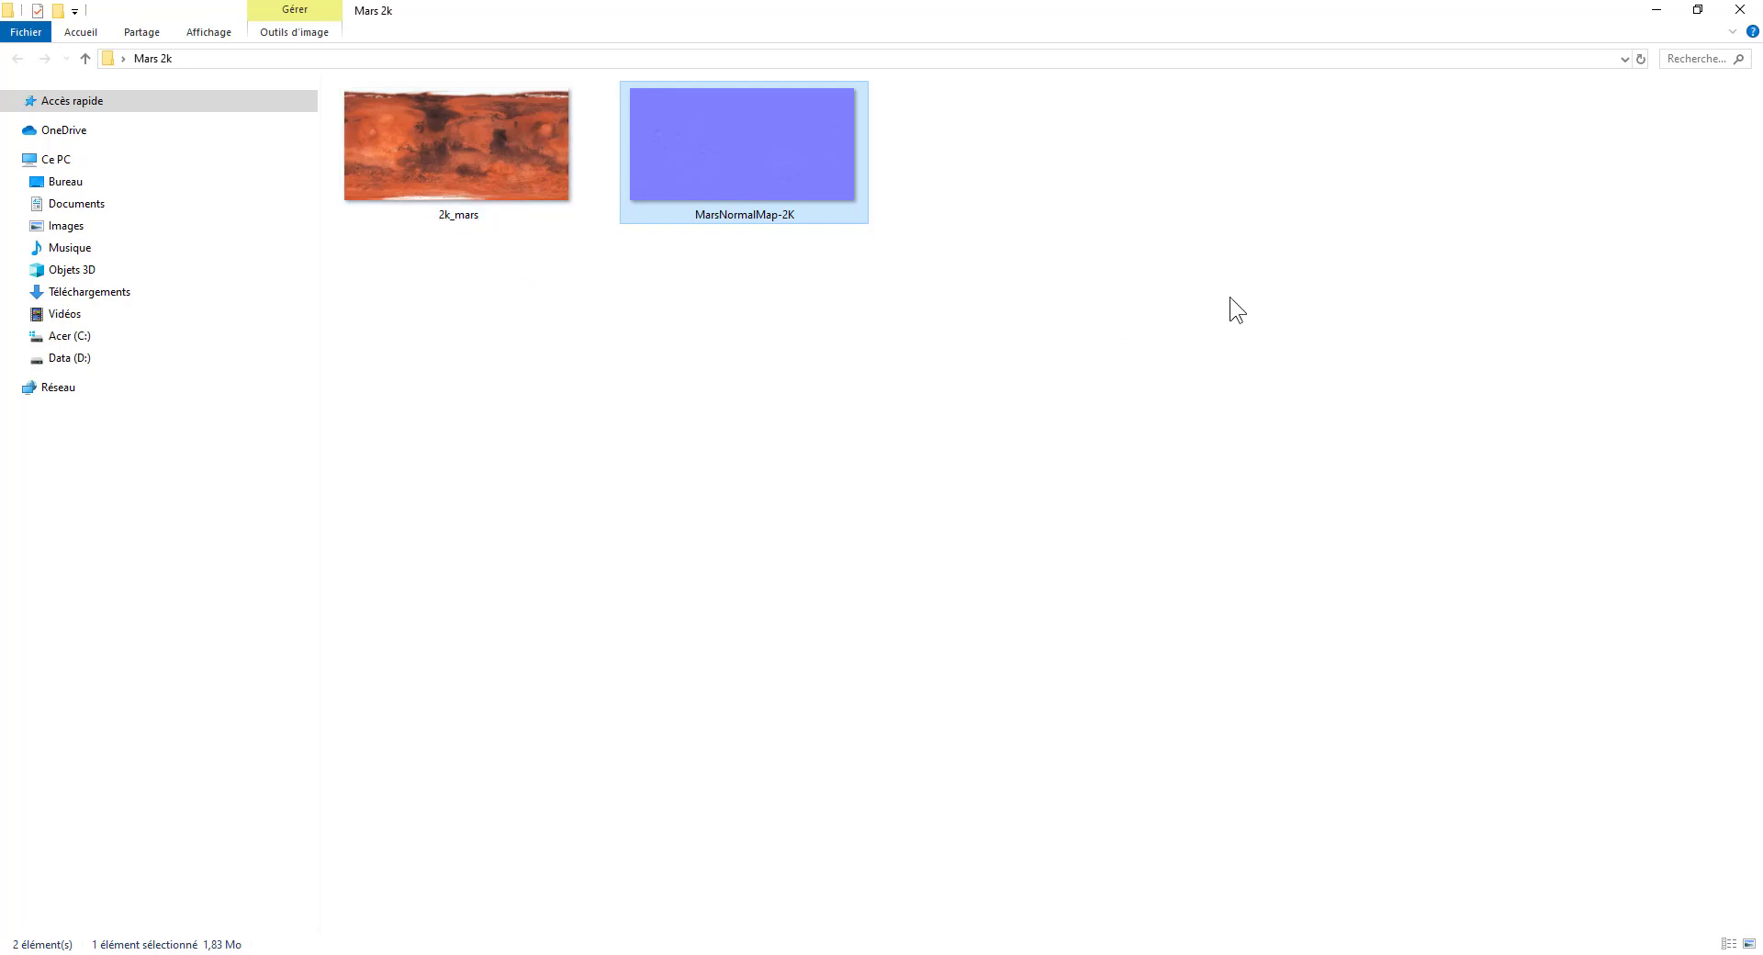
left_click(480, 170)
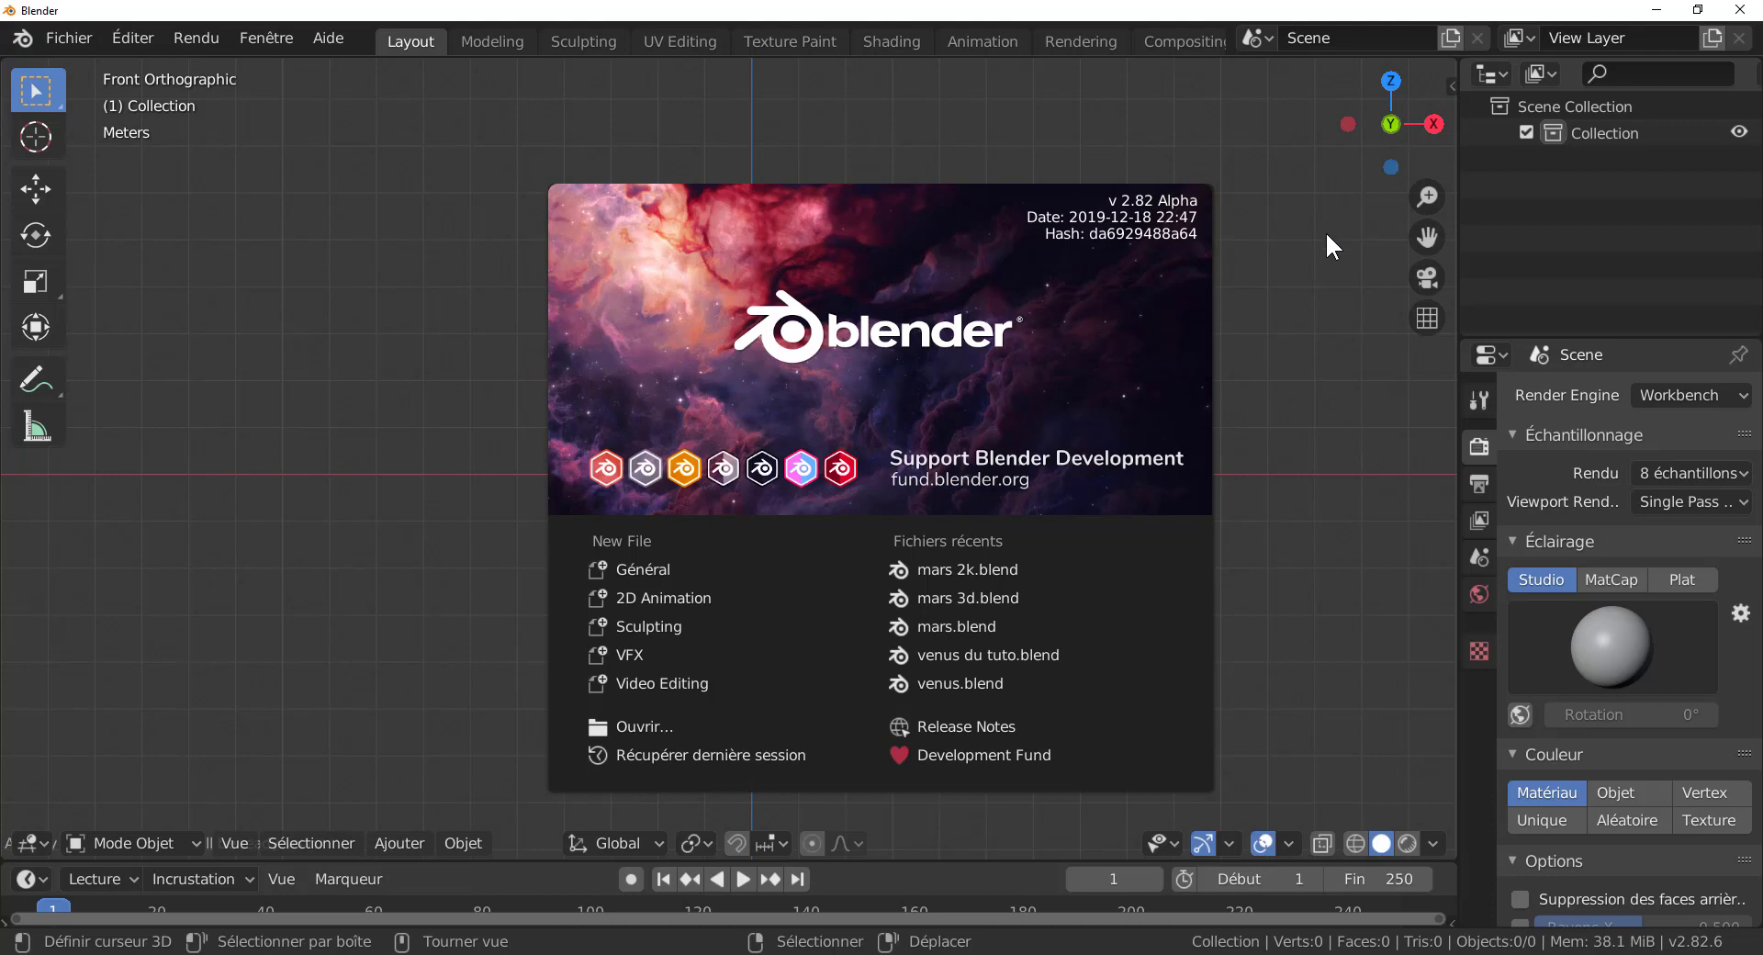
Step: Dismiss Blender's splash screen and add a UV sphere mesh at the scene origin
left_click(421, 390)
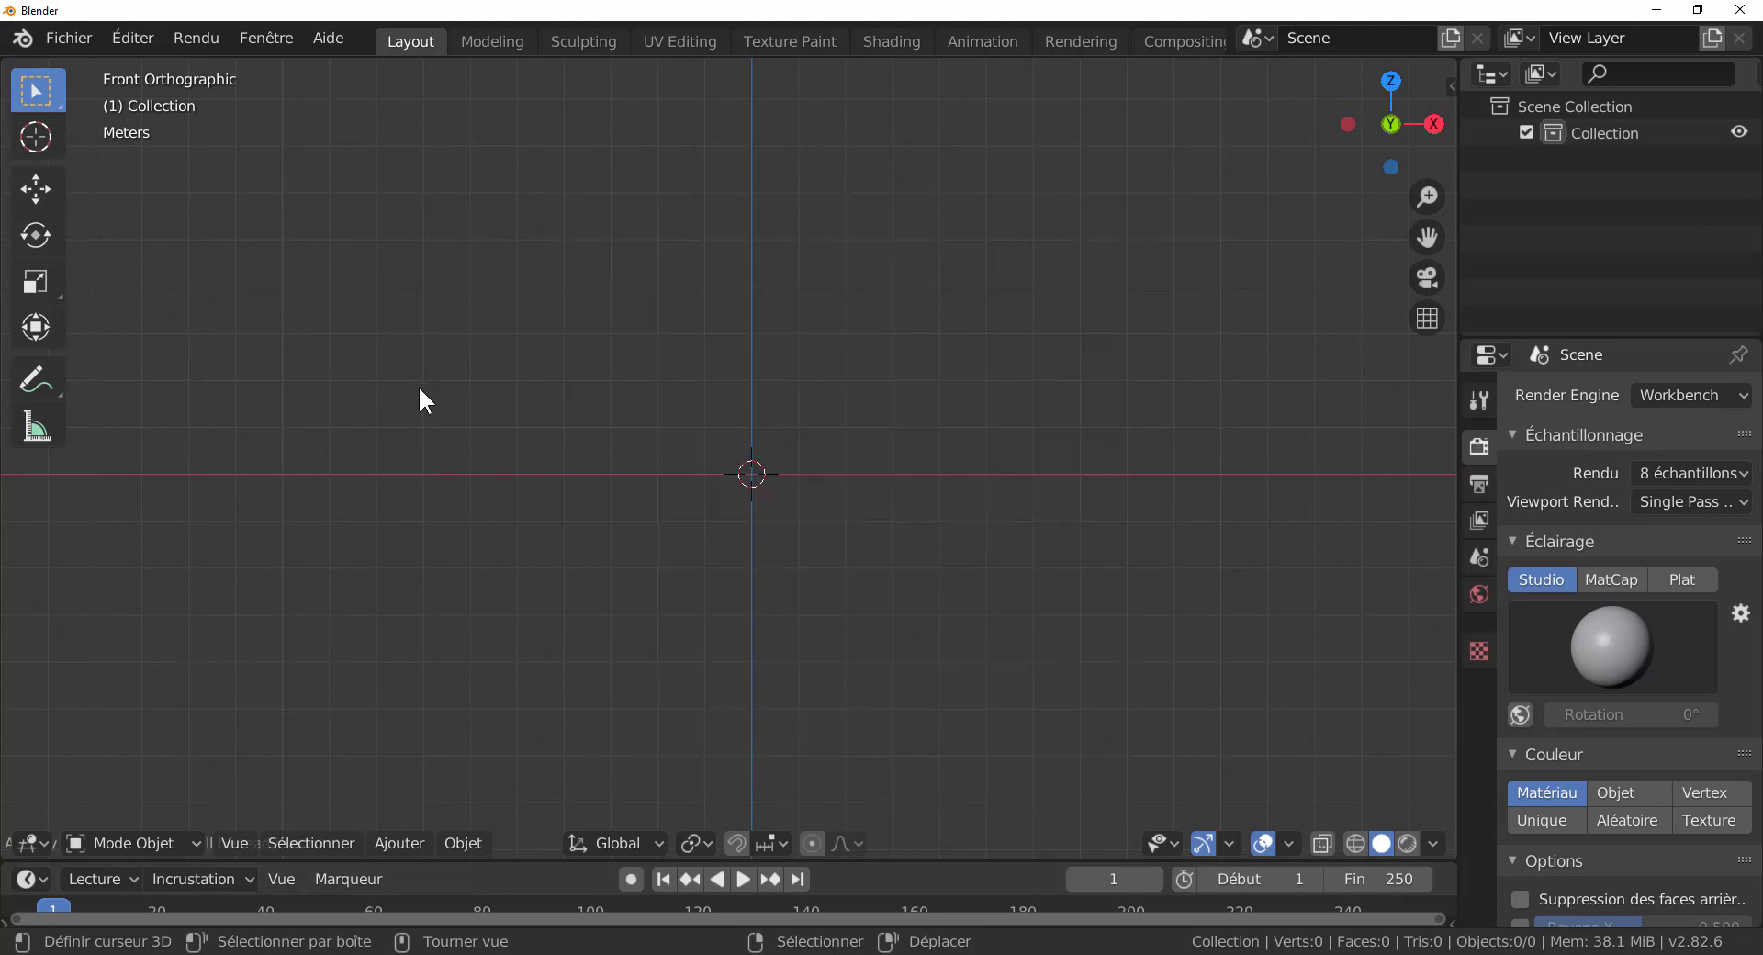
left_click(381, 841)
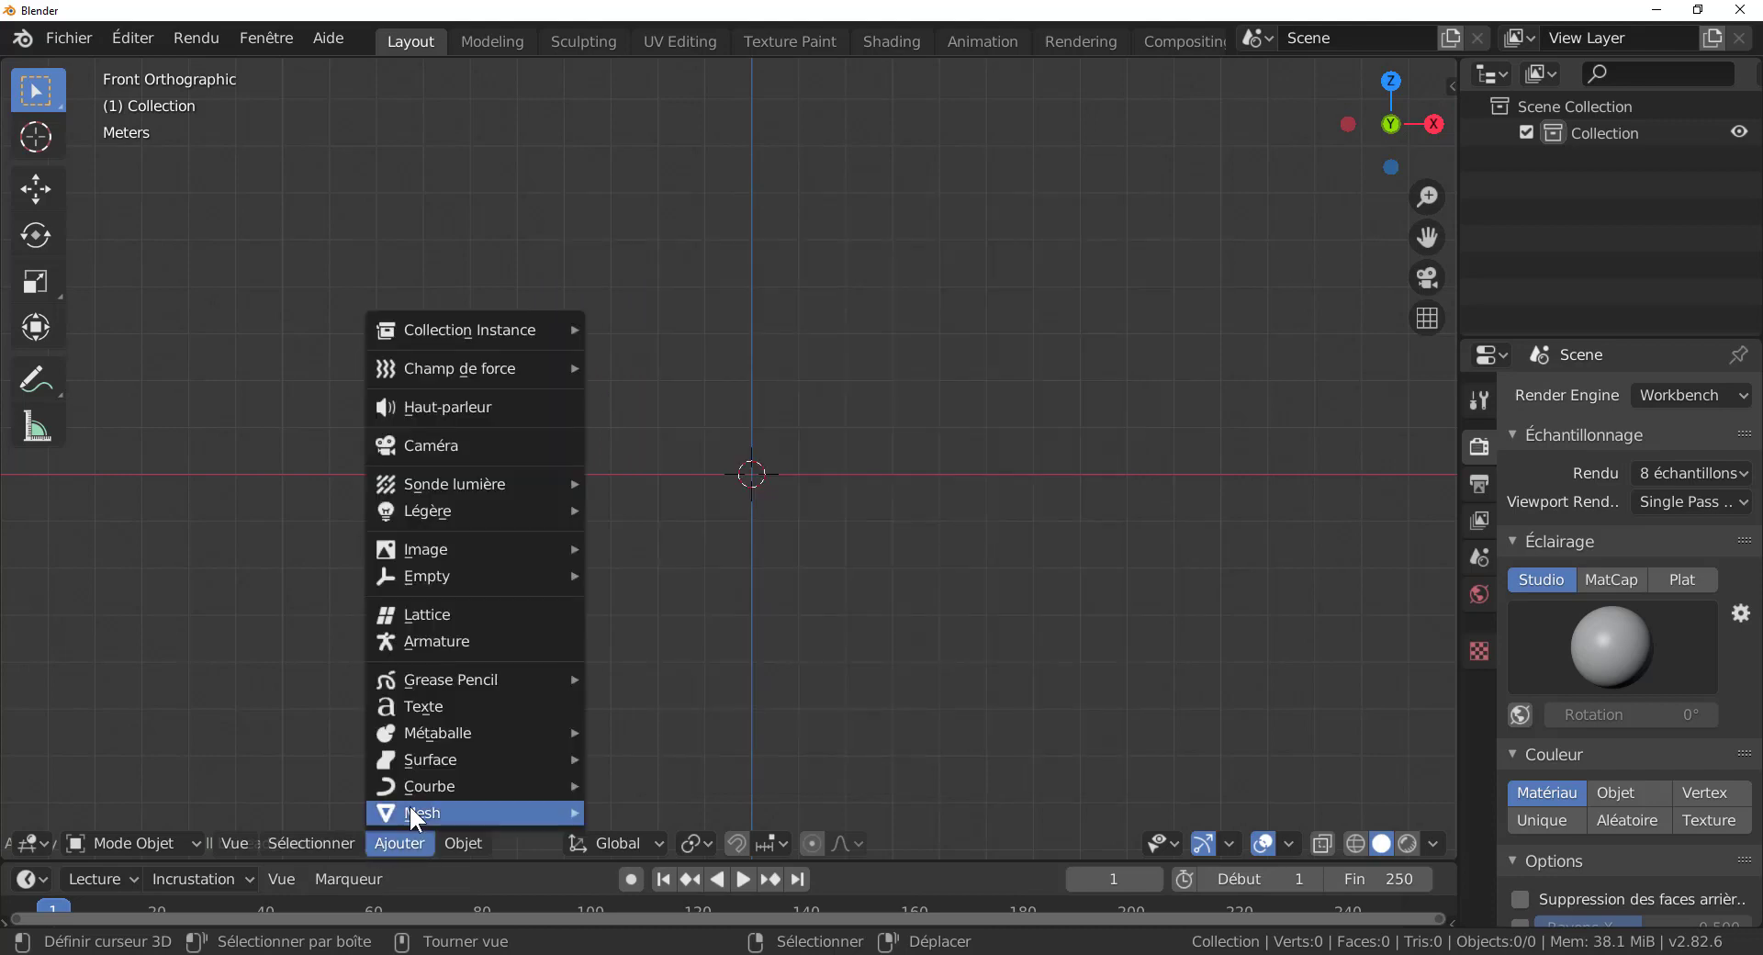
mouse_move(411, 808)
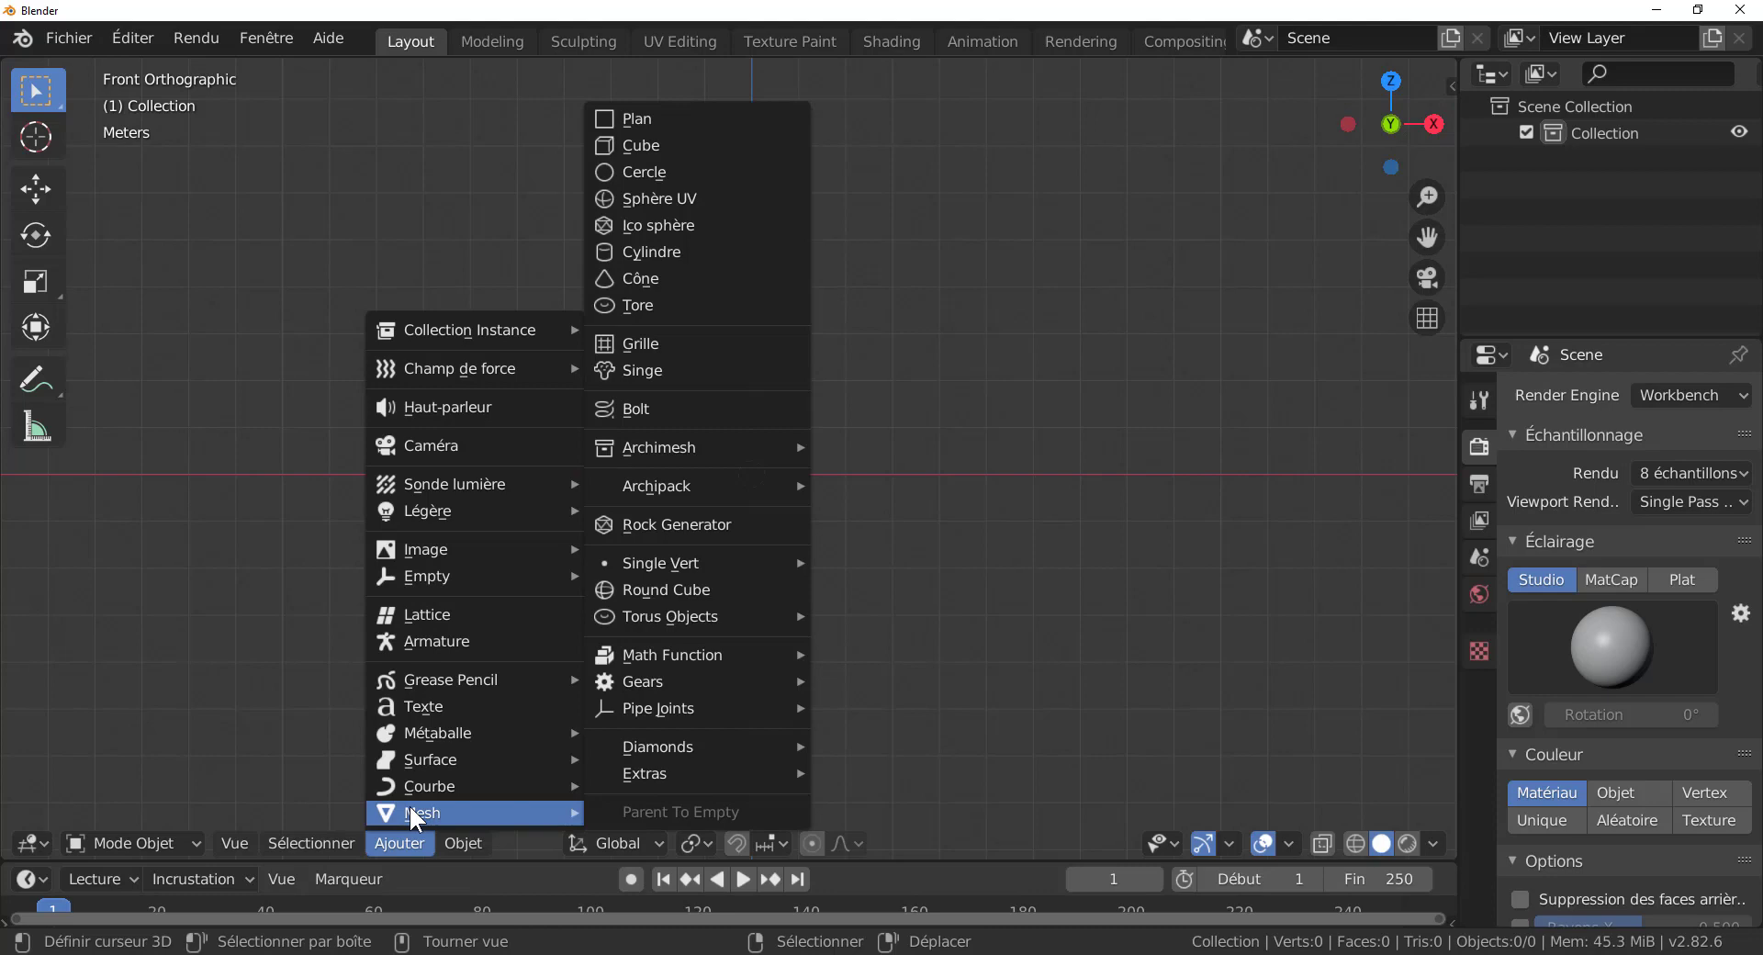
left_click(651, 196)
scroll(817, 551, "up", 7)
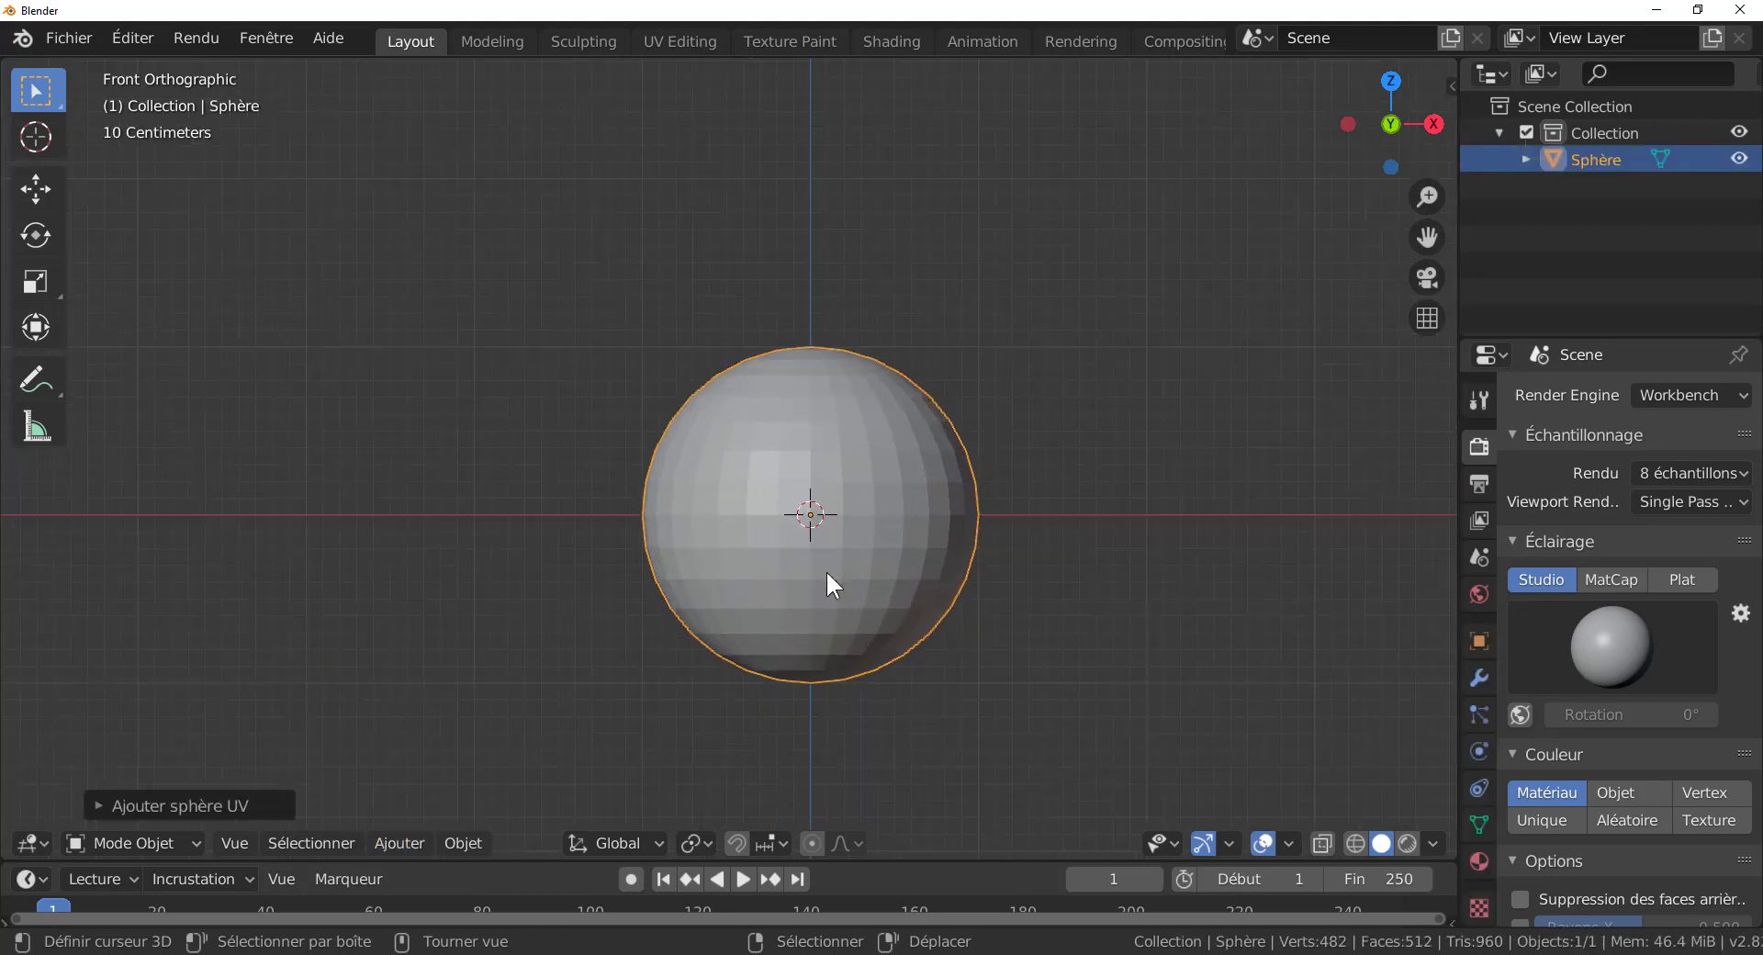
middle_click_drag(902, 553, 851, 507, "shift")
scroll(851, 512, "up", 1)
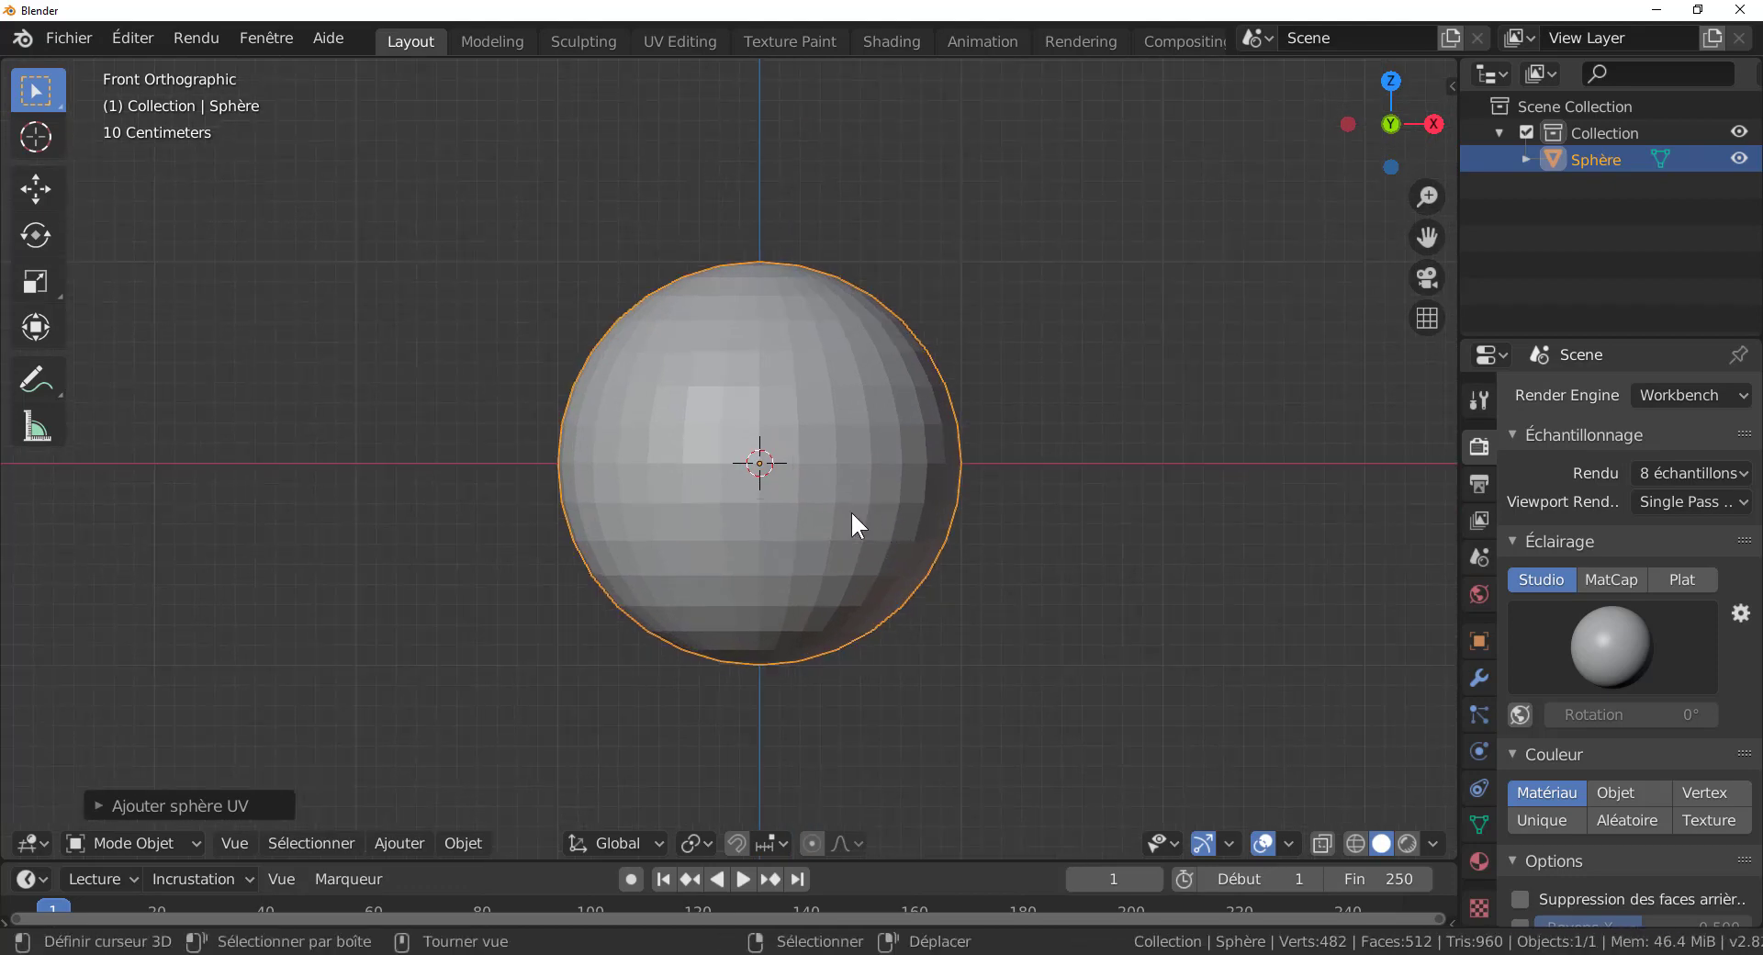
Step: Apply smooth shading (Ombrage lissé) to the sphere
left_click(595, 841)
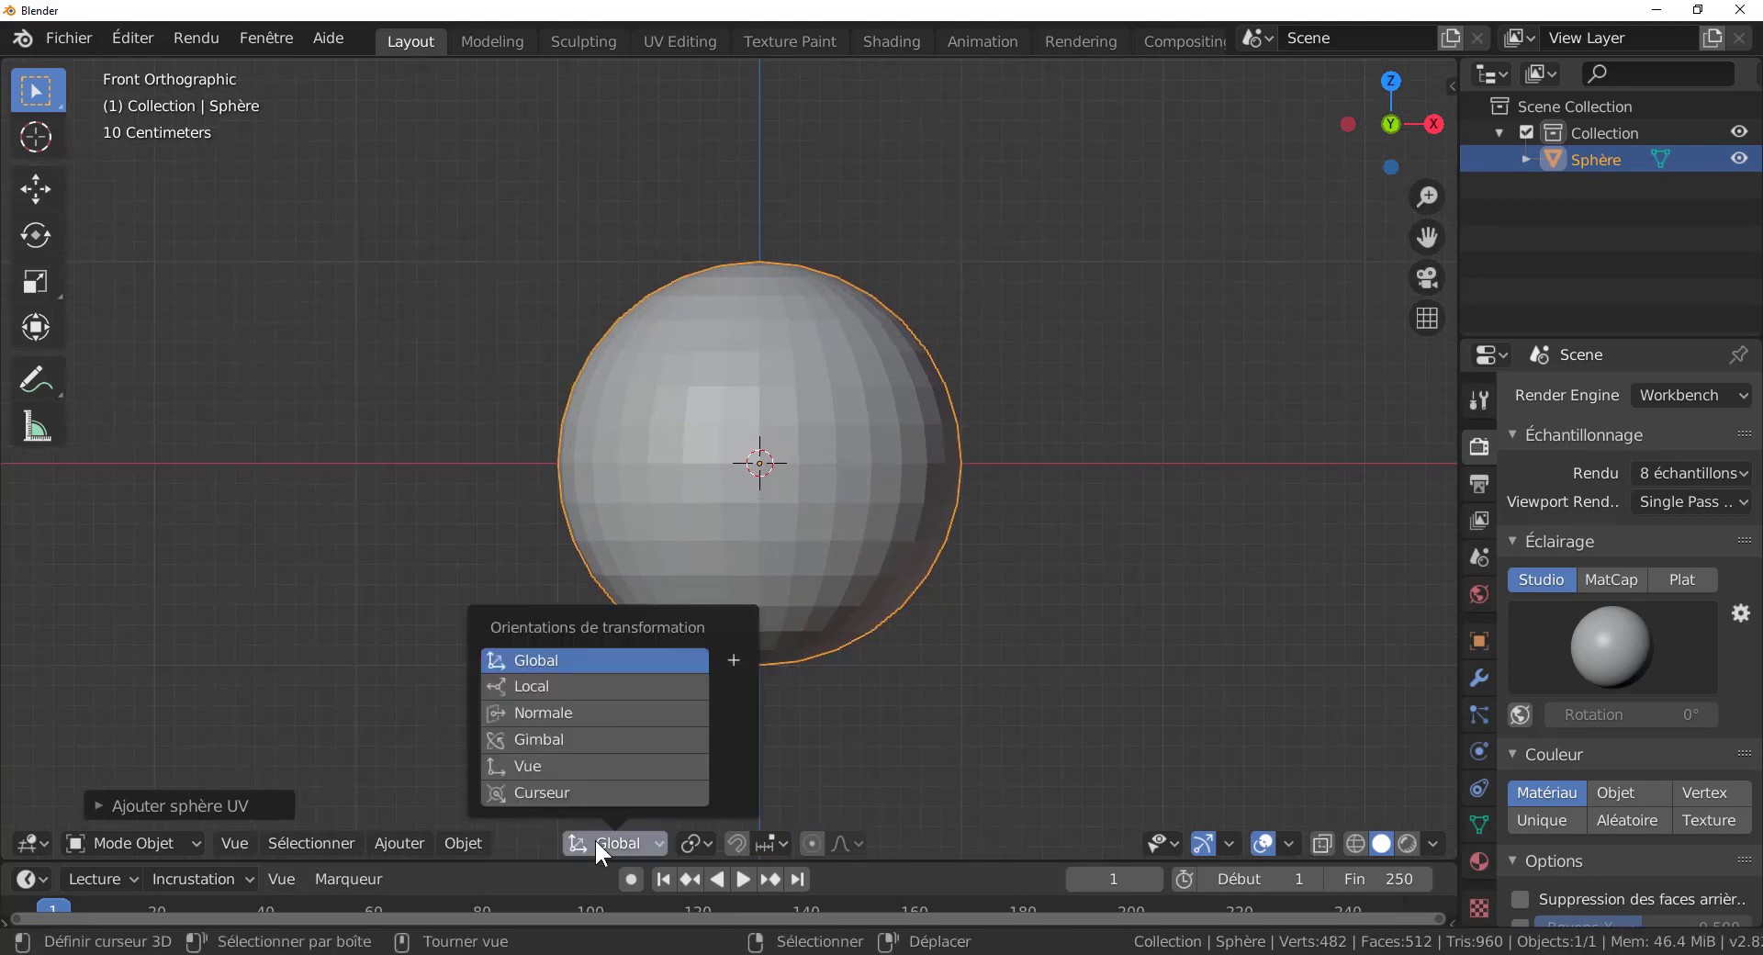
left_click(390, 846)
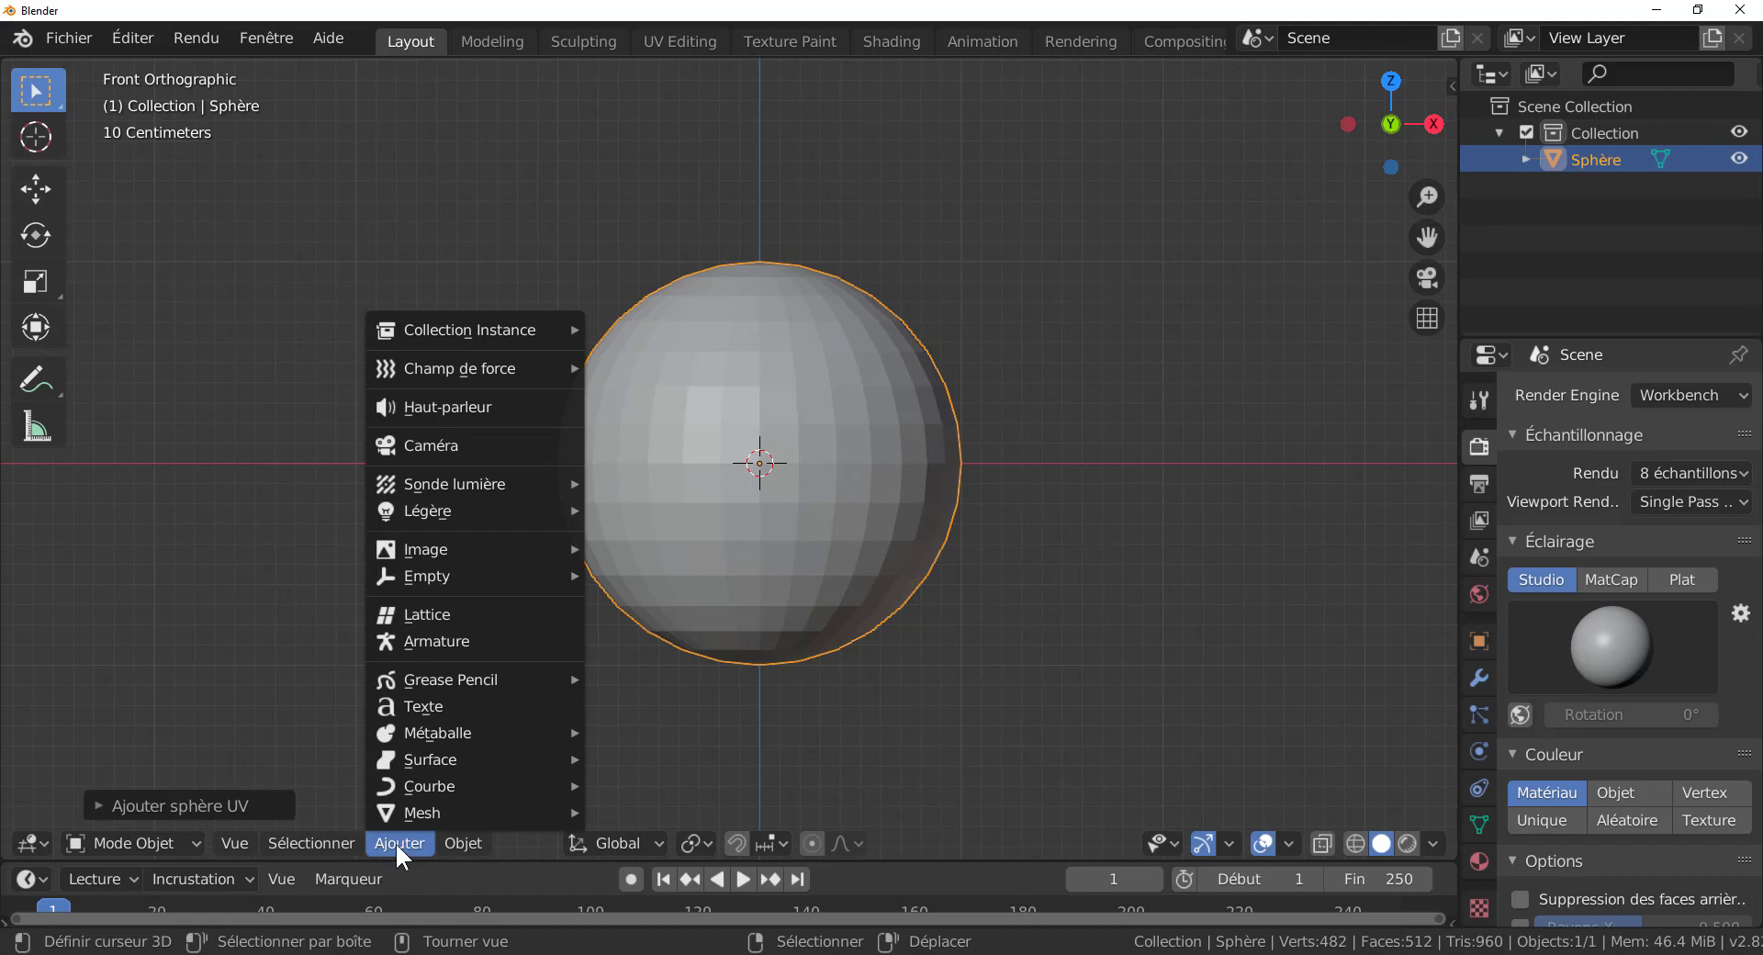
mouse_move(449, 839)
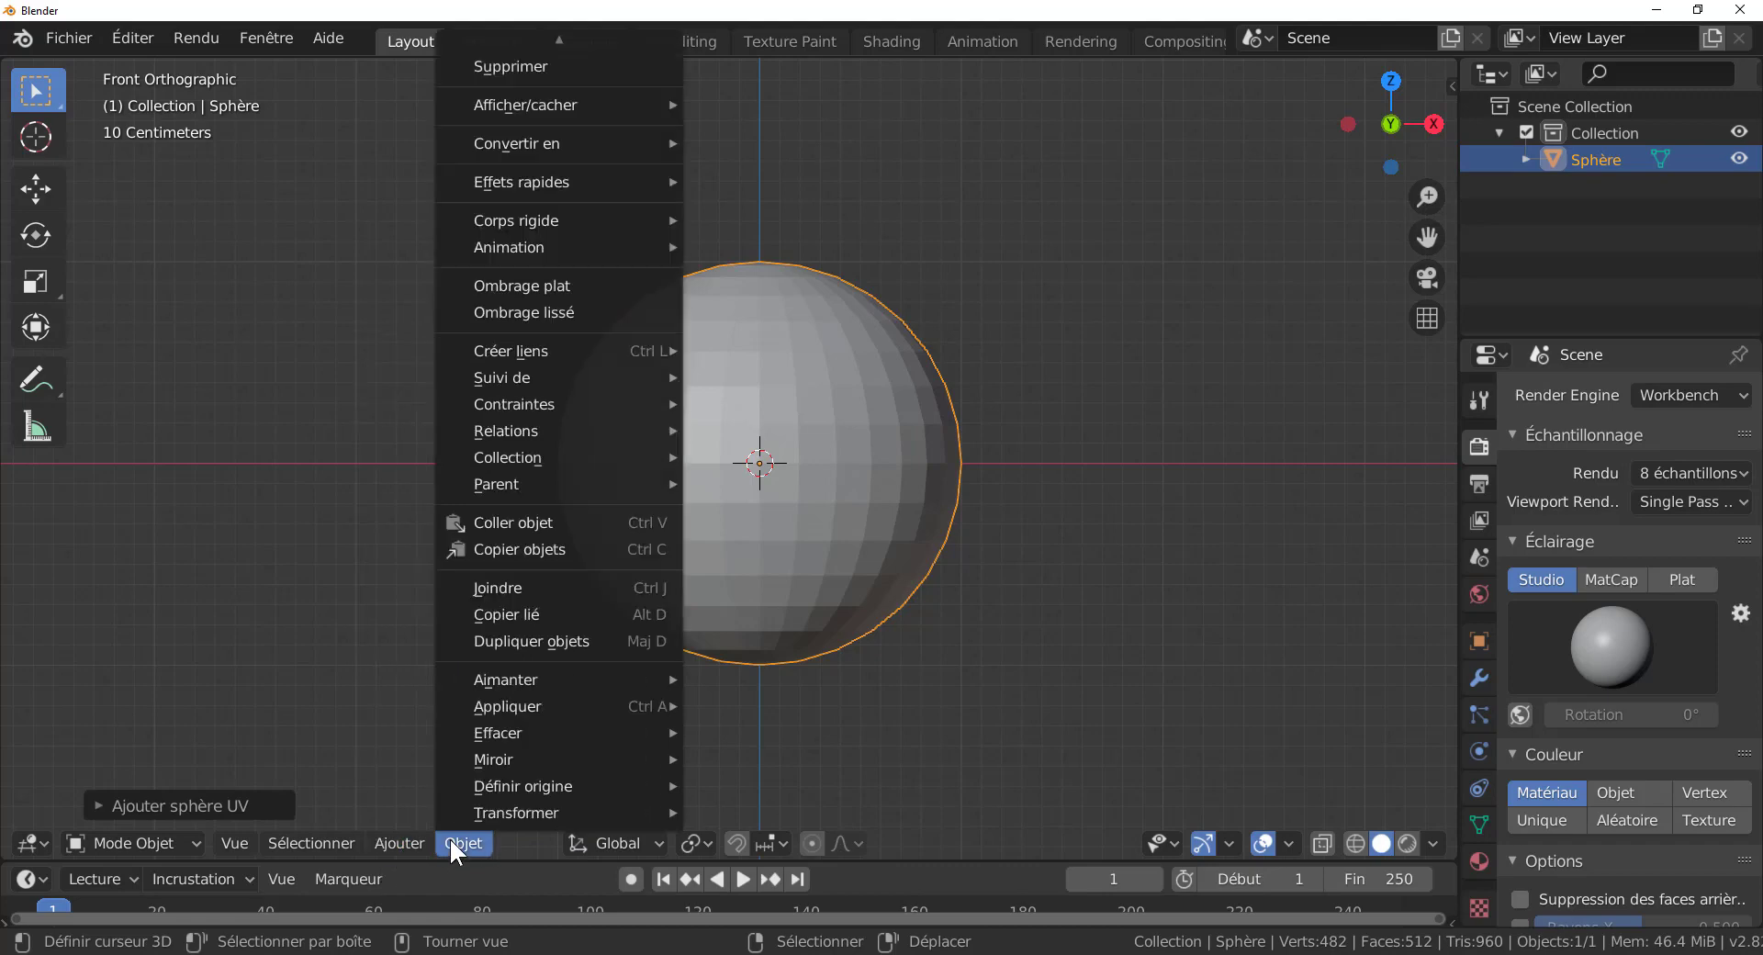
left_click(511, 311)
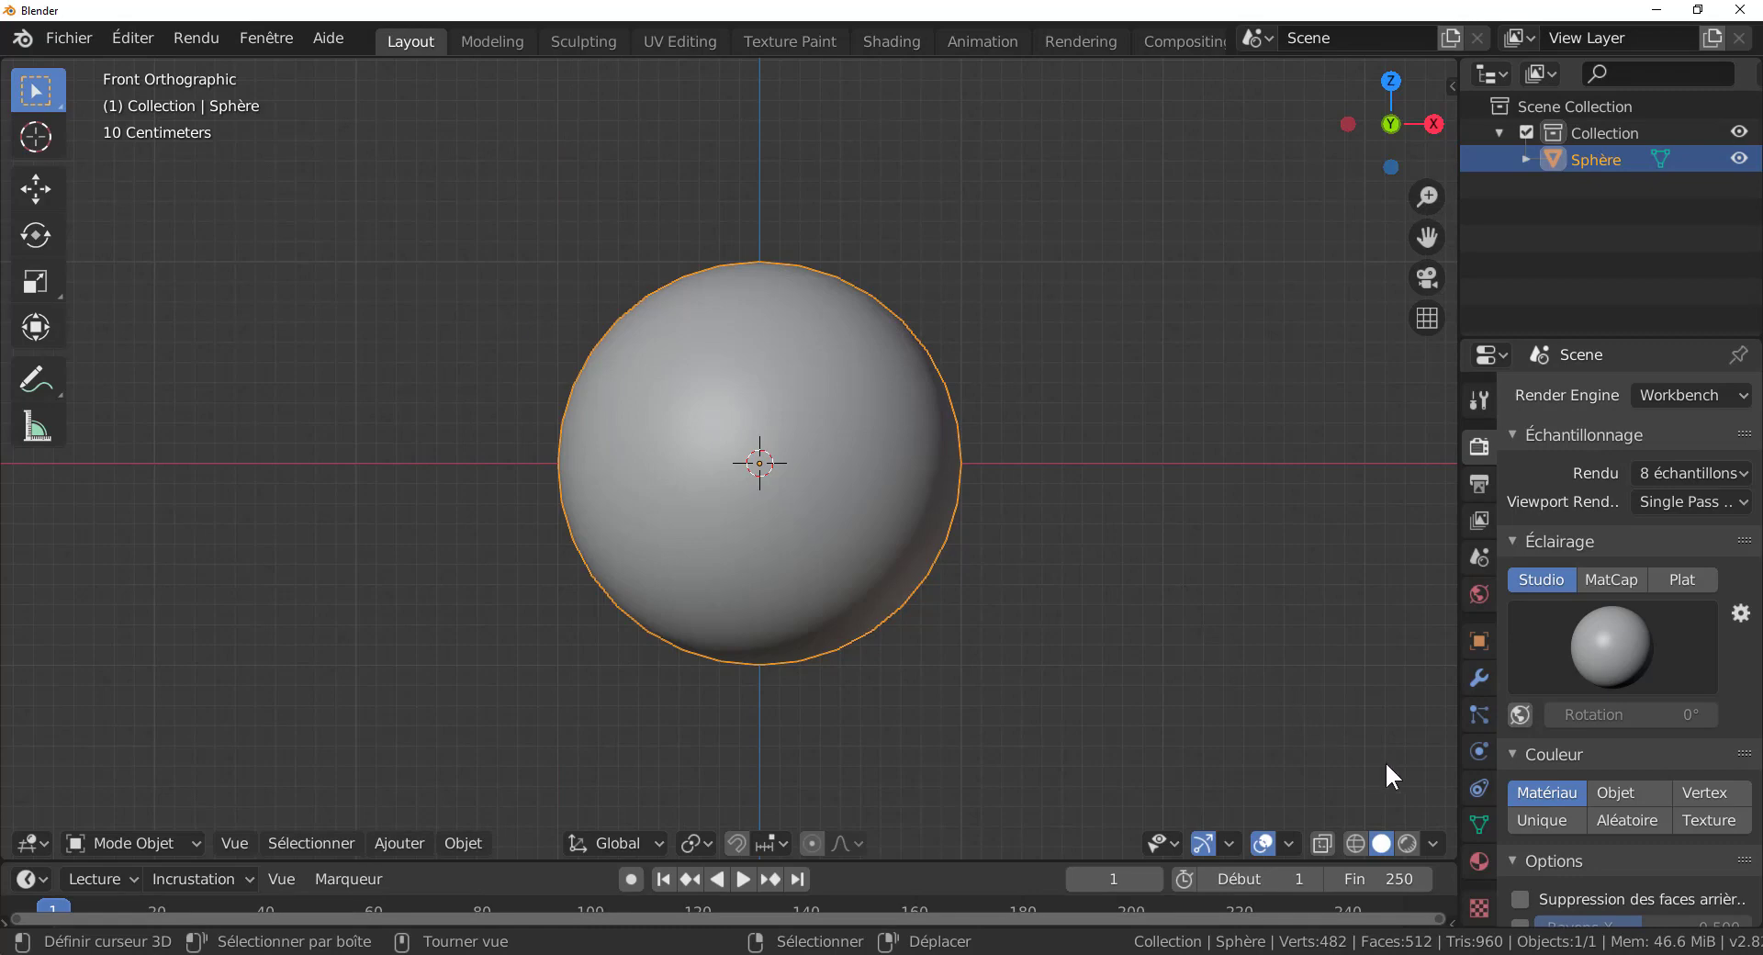
Step: Add a Subdivision Surface modifier (Subdivision de surface) to the sphere
left_click(1478, 678)
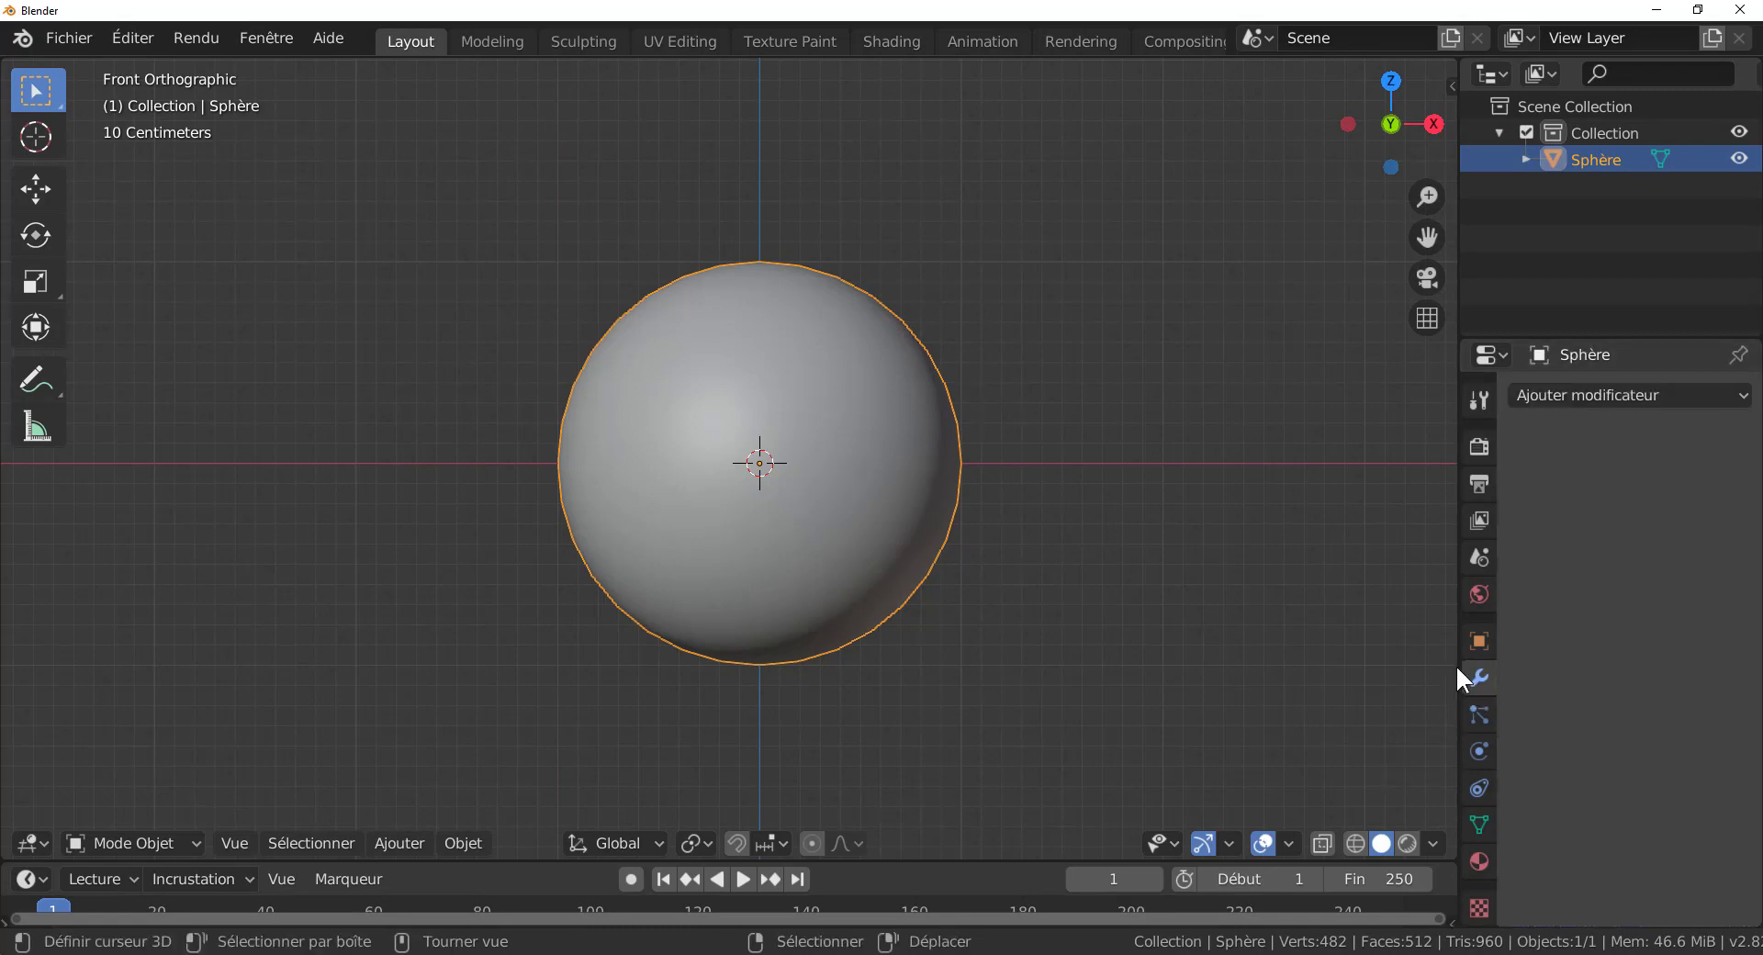
left_click_drag(1457, 663, 1306, 666)
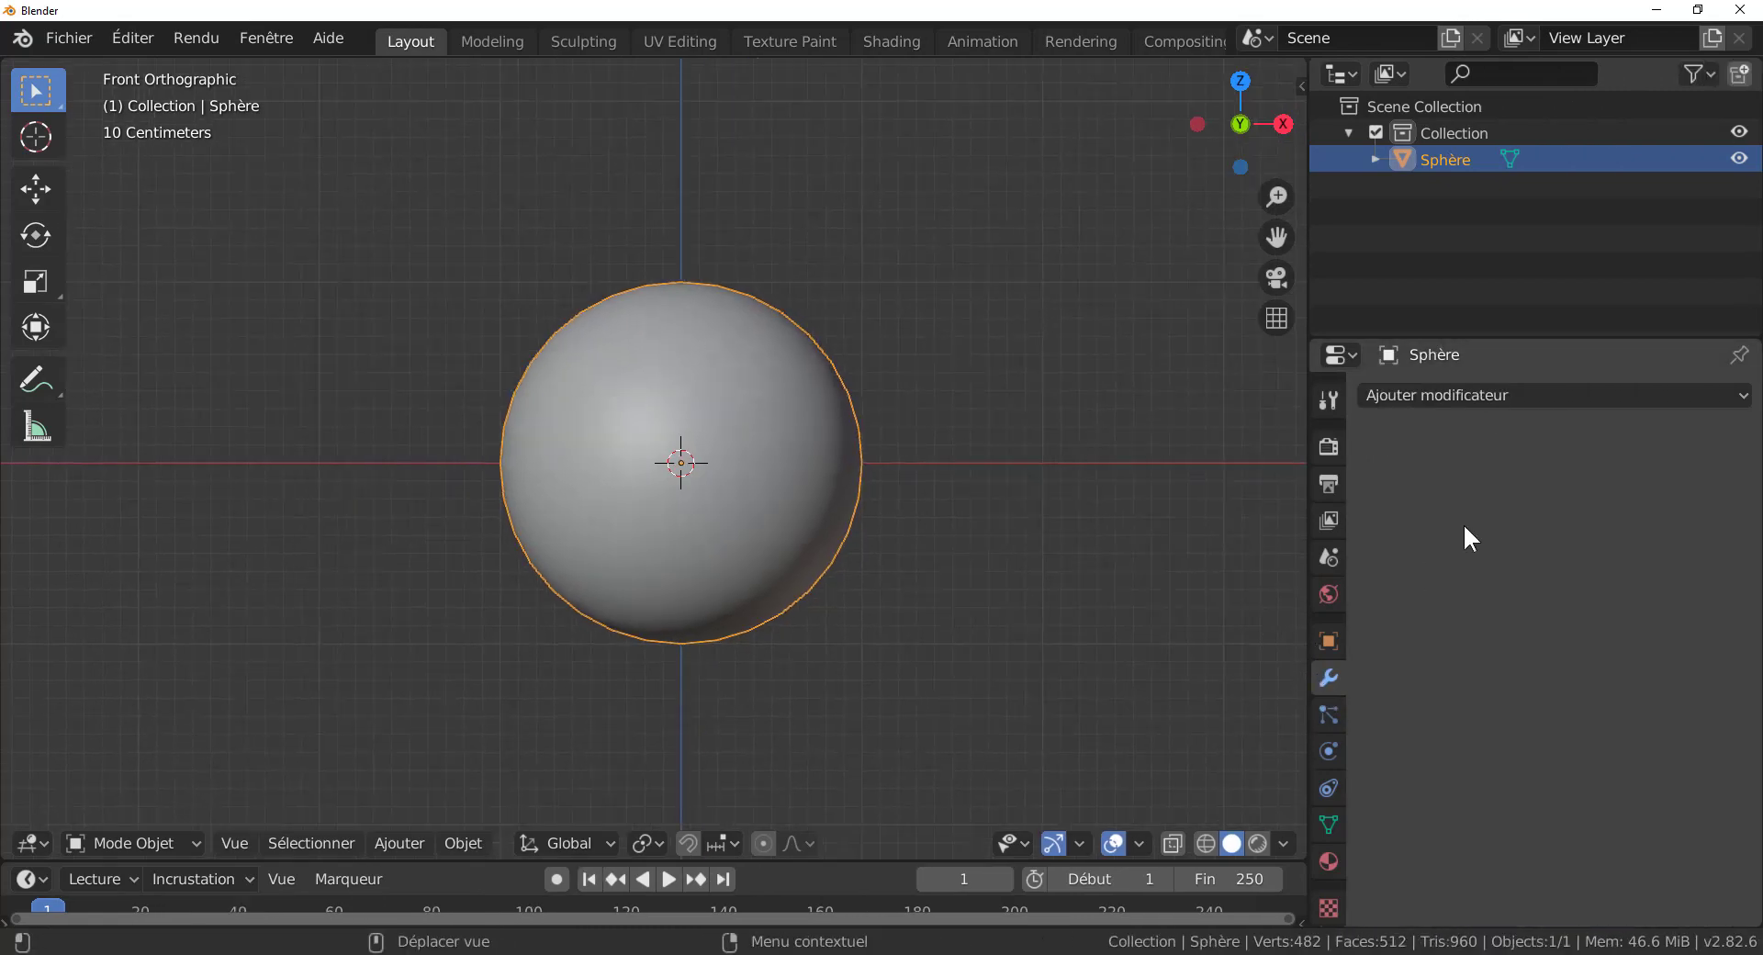
left_click(1537, 395)
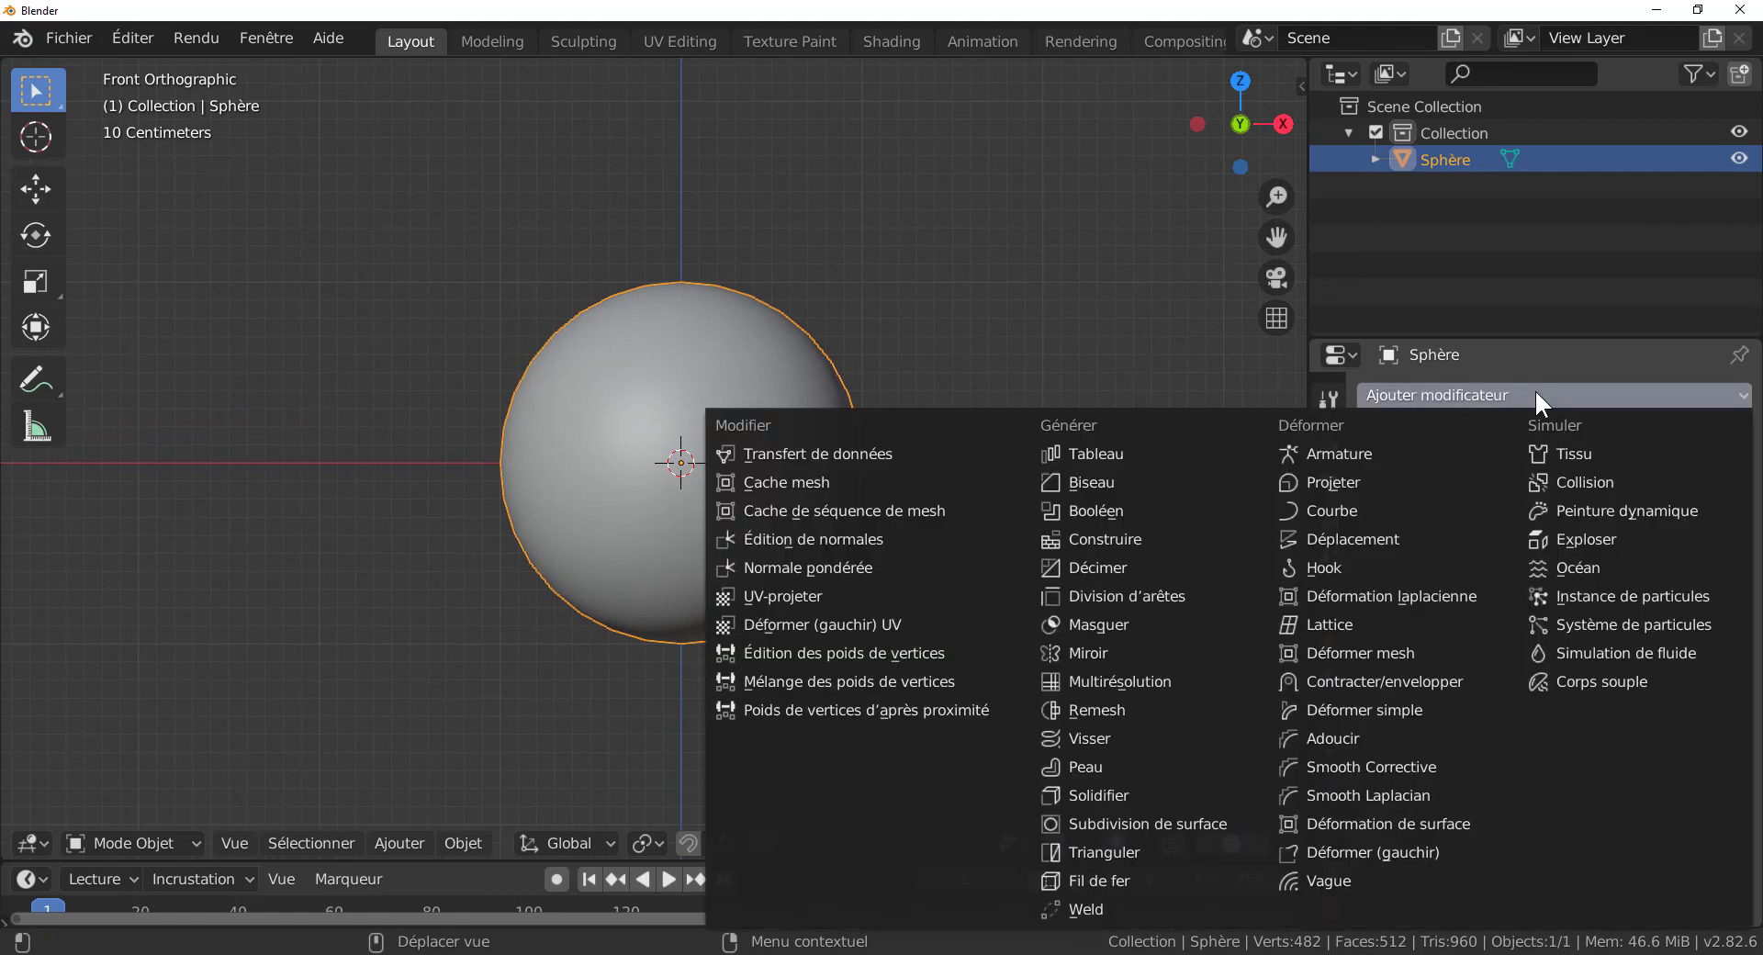
left_click(1115, 824)
scroll(767, 583, "up", 2)
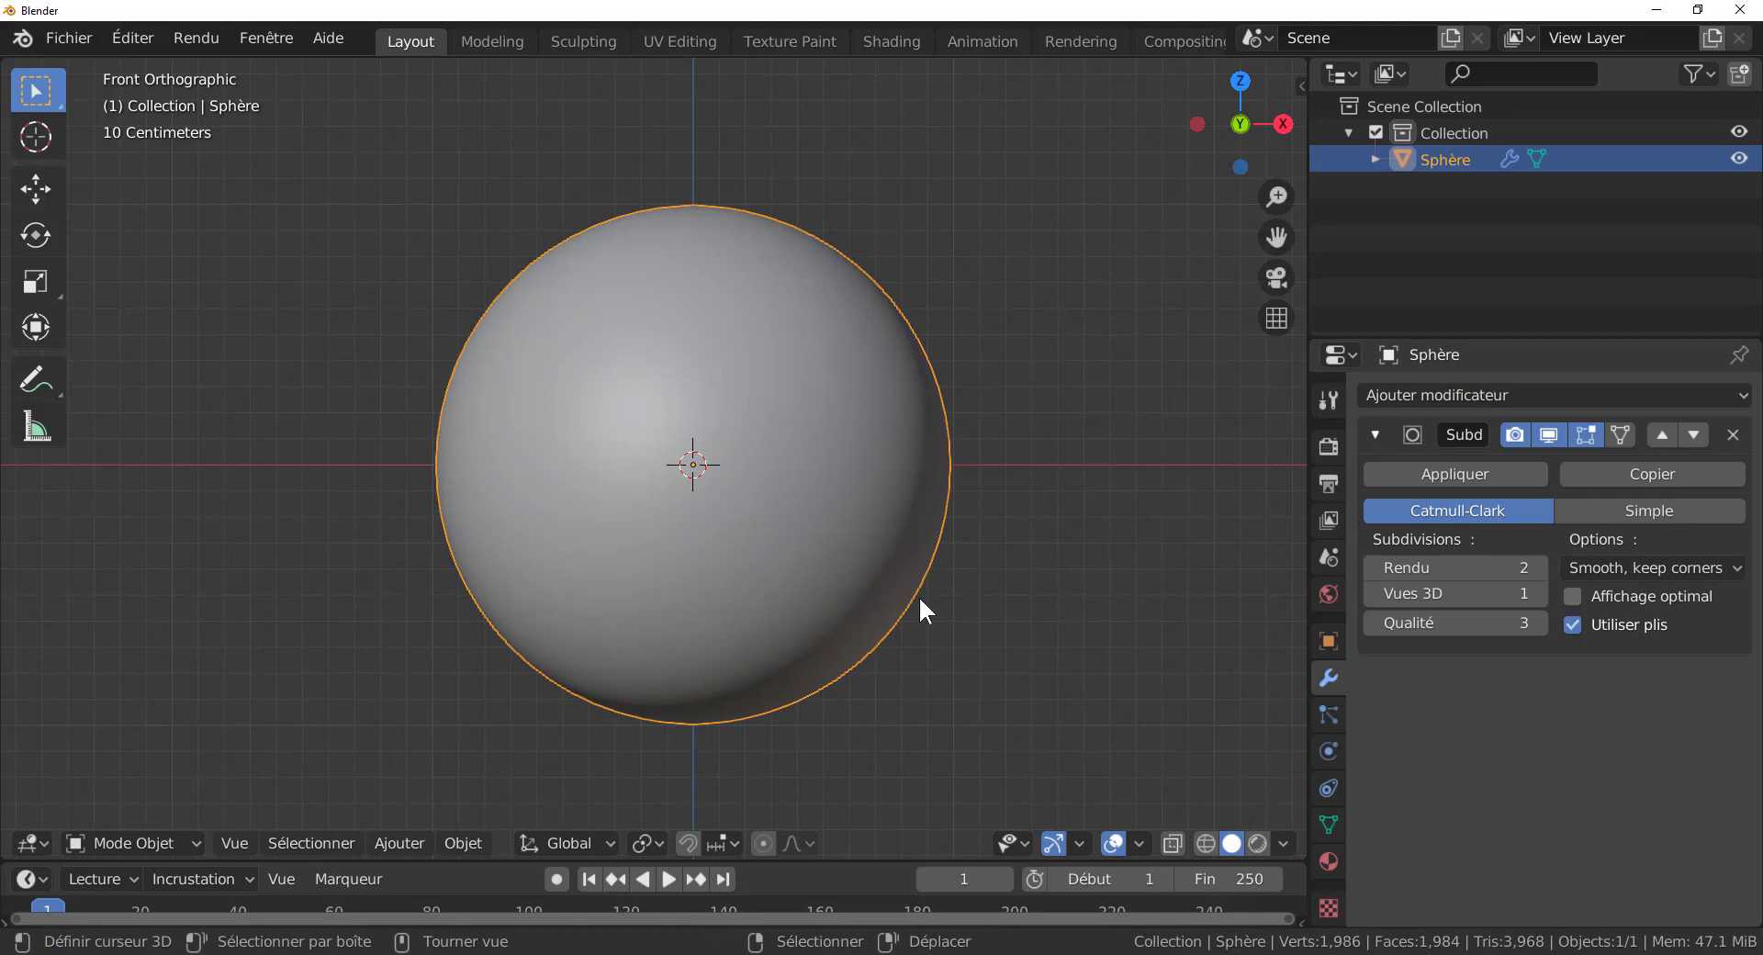
Step: Enlarge the 3D view, split it vertically, and turn the new area into a Shader Editor with its sidebar collapsed
left_click_drag(1307, 618, 1511, 587)
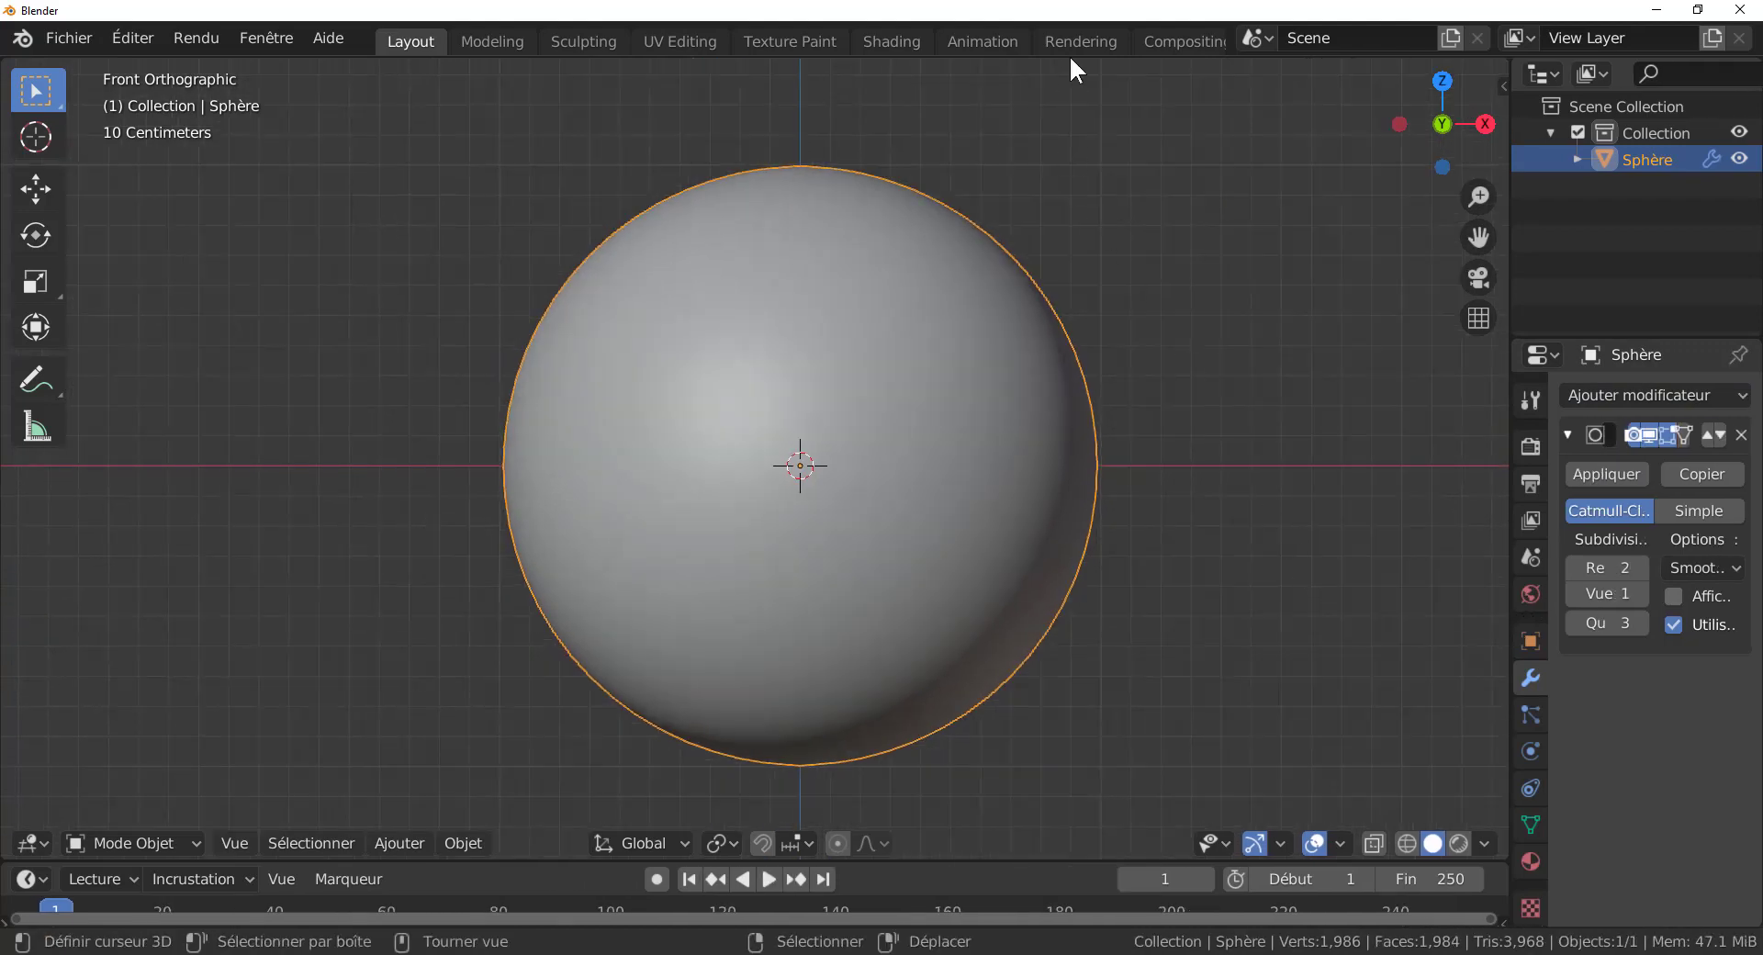
right_click(1023, 52)
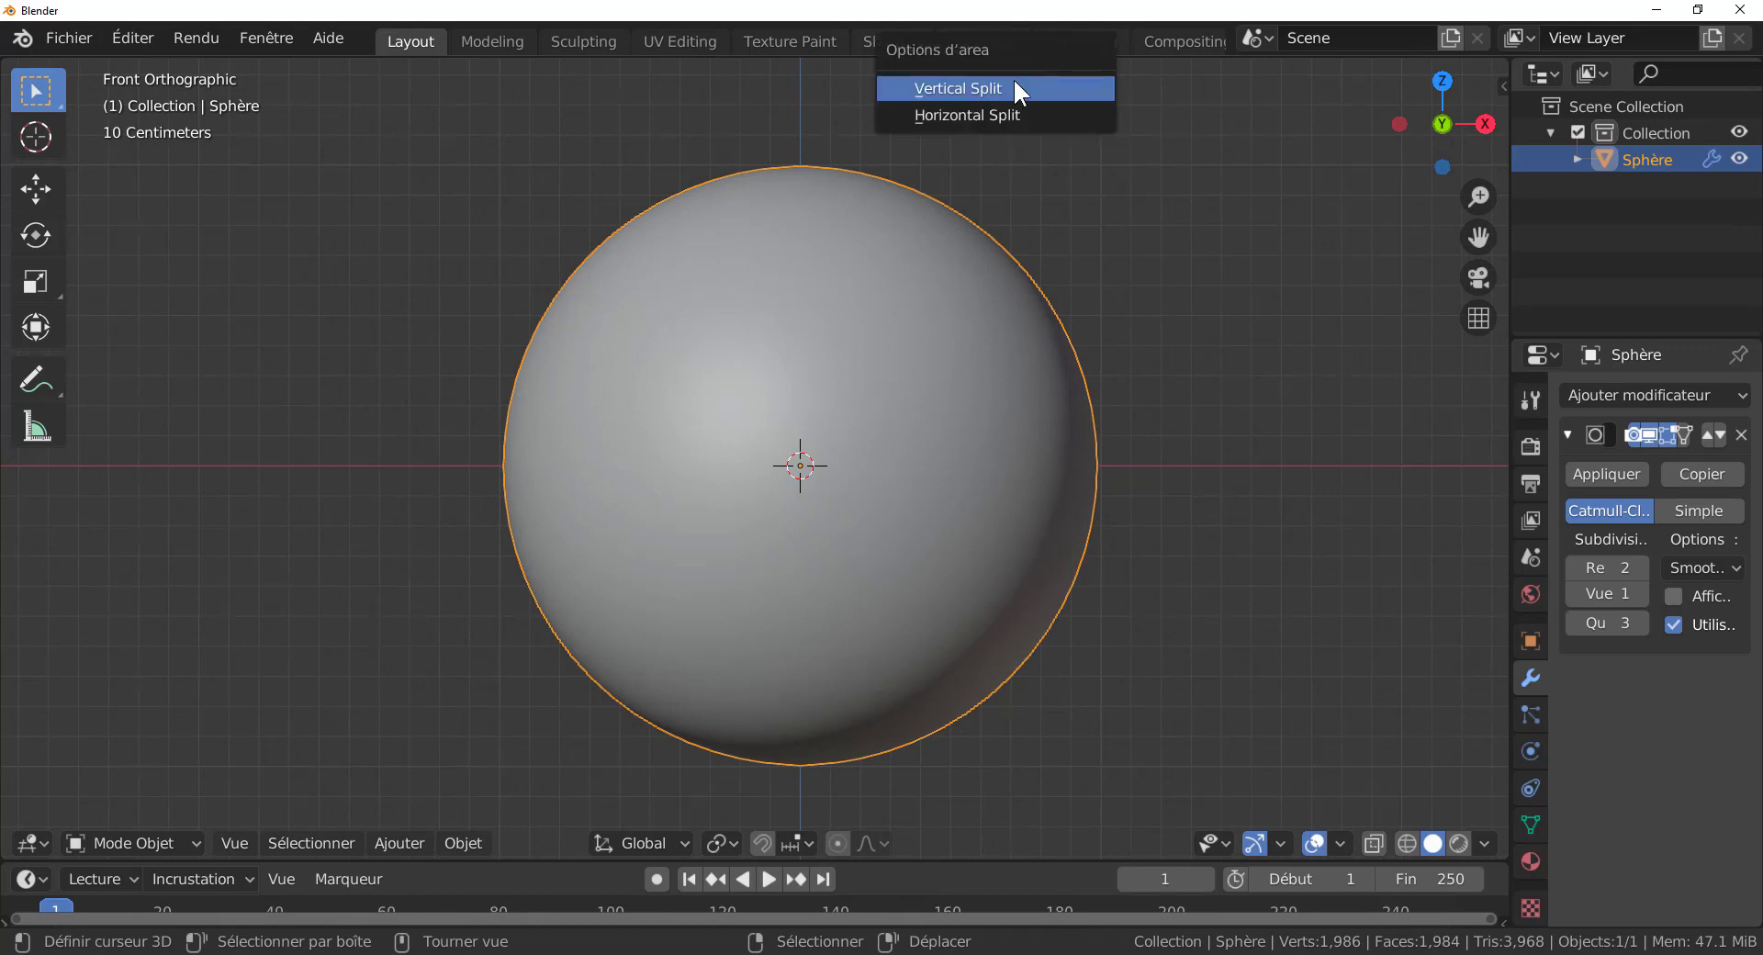
left_click(1011, 80)
left_click(937, 735)
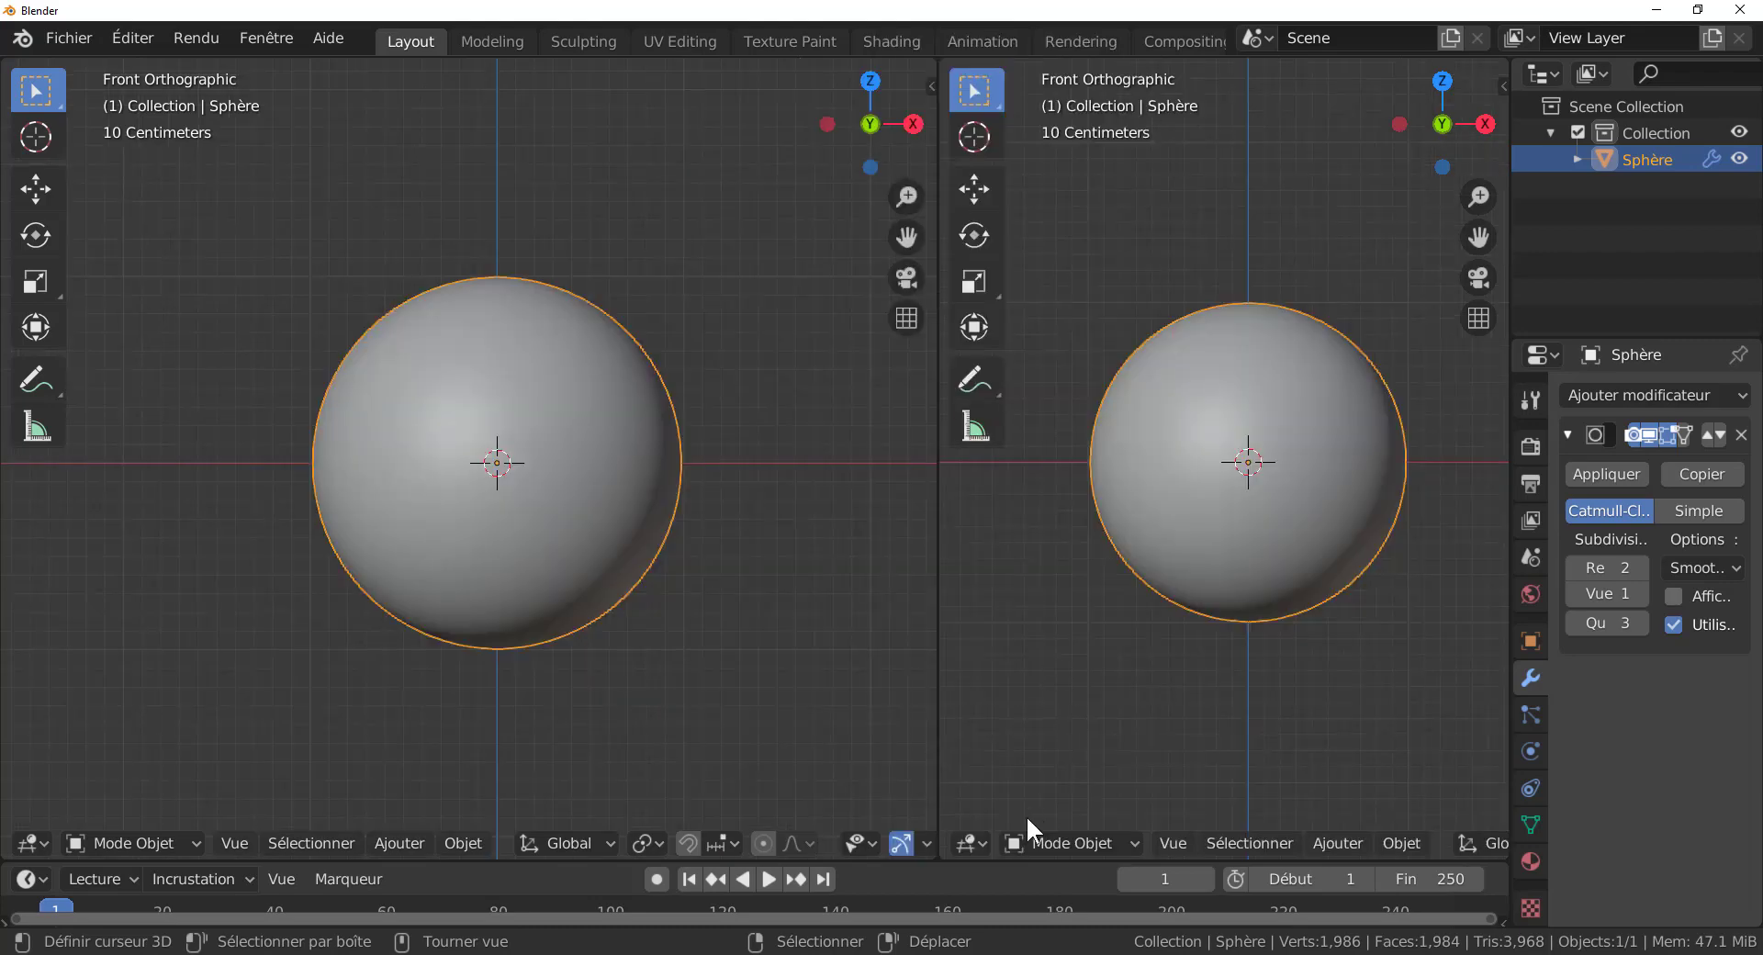
left_click(960, 841)
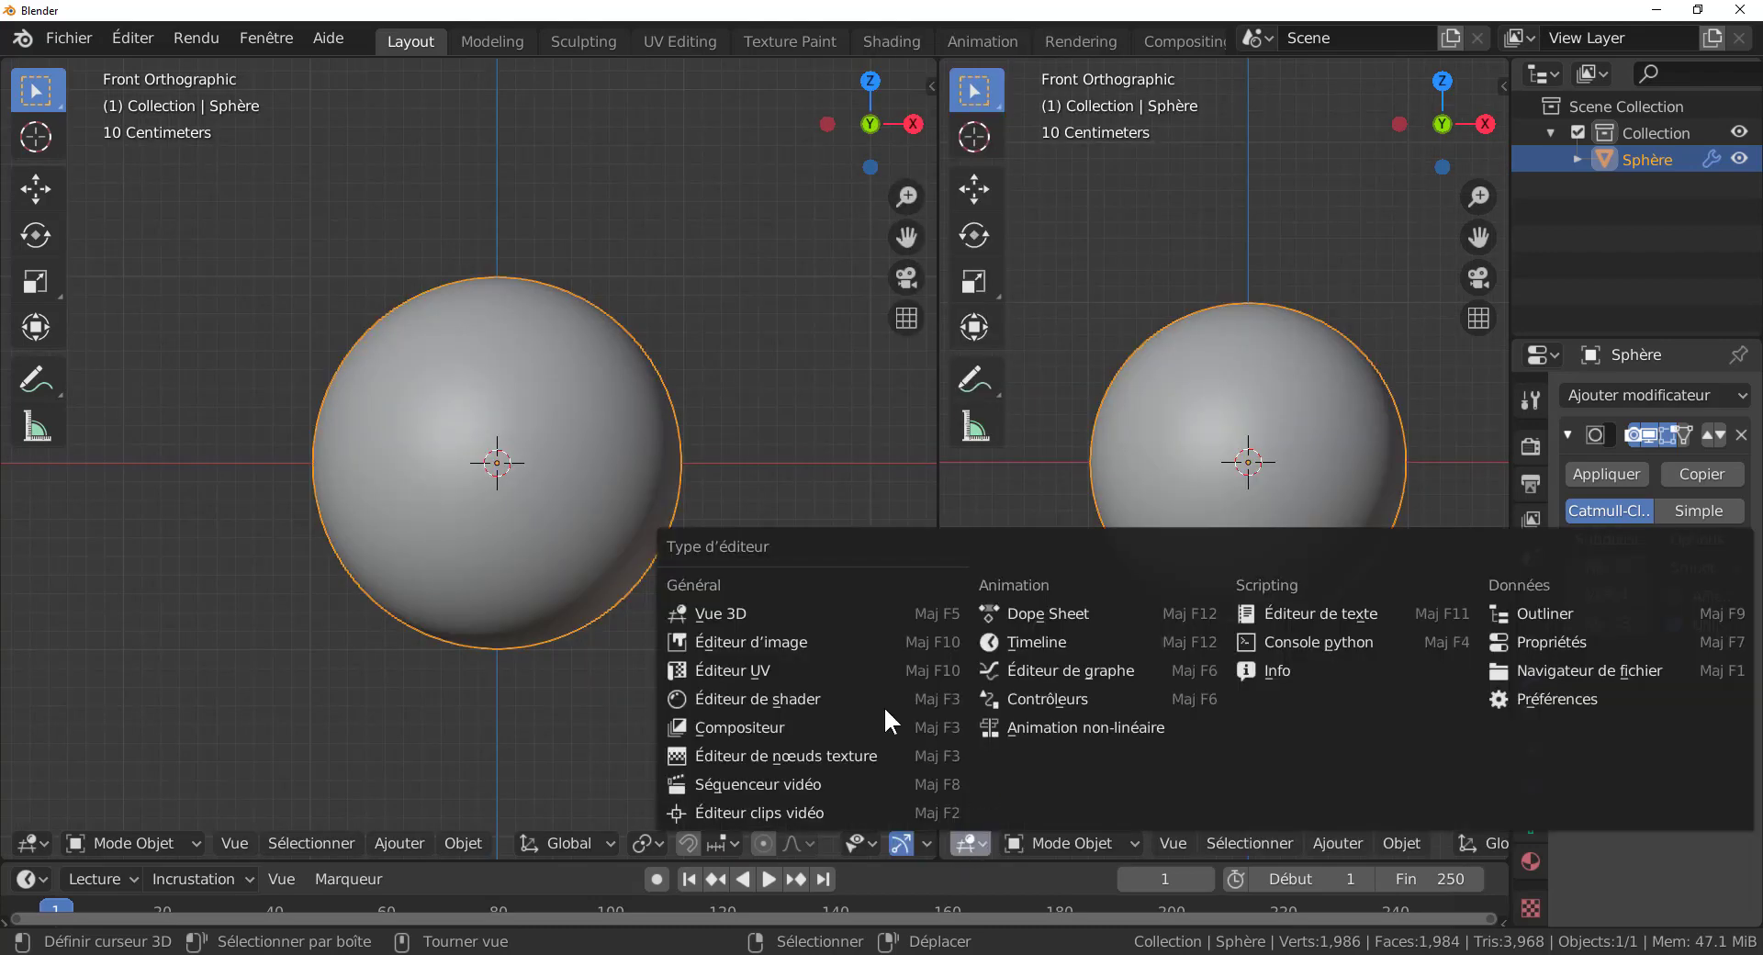
left_click(708, 698)
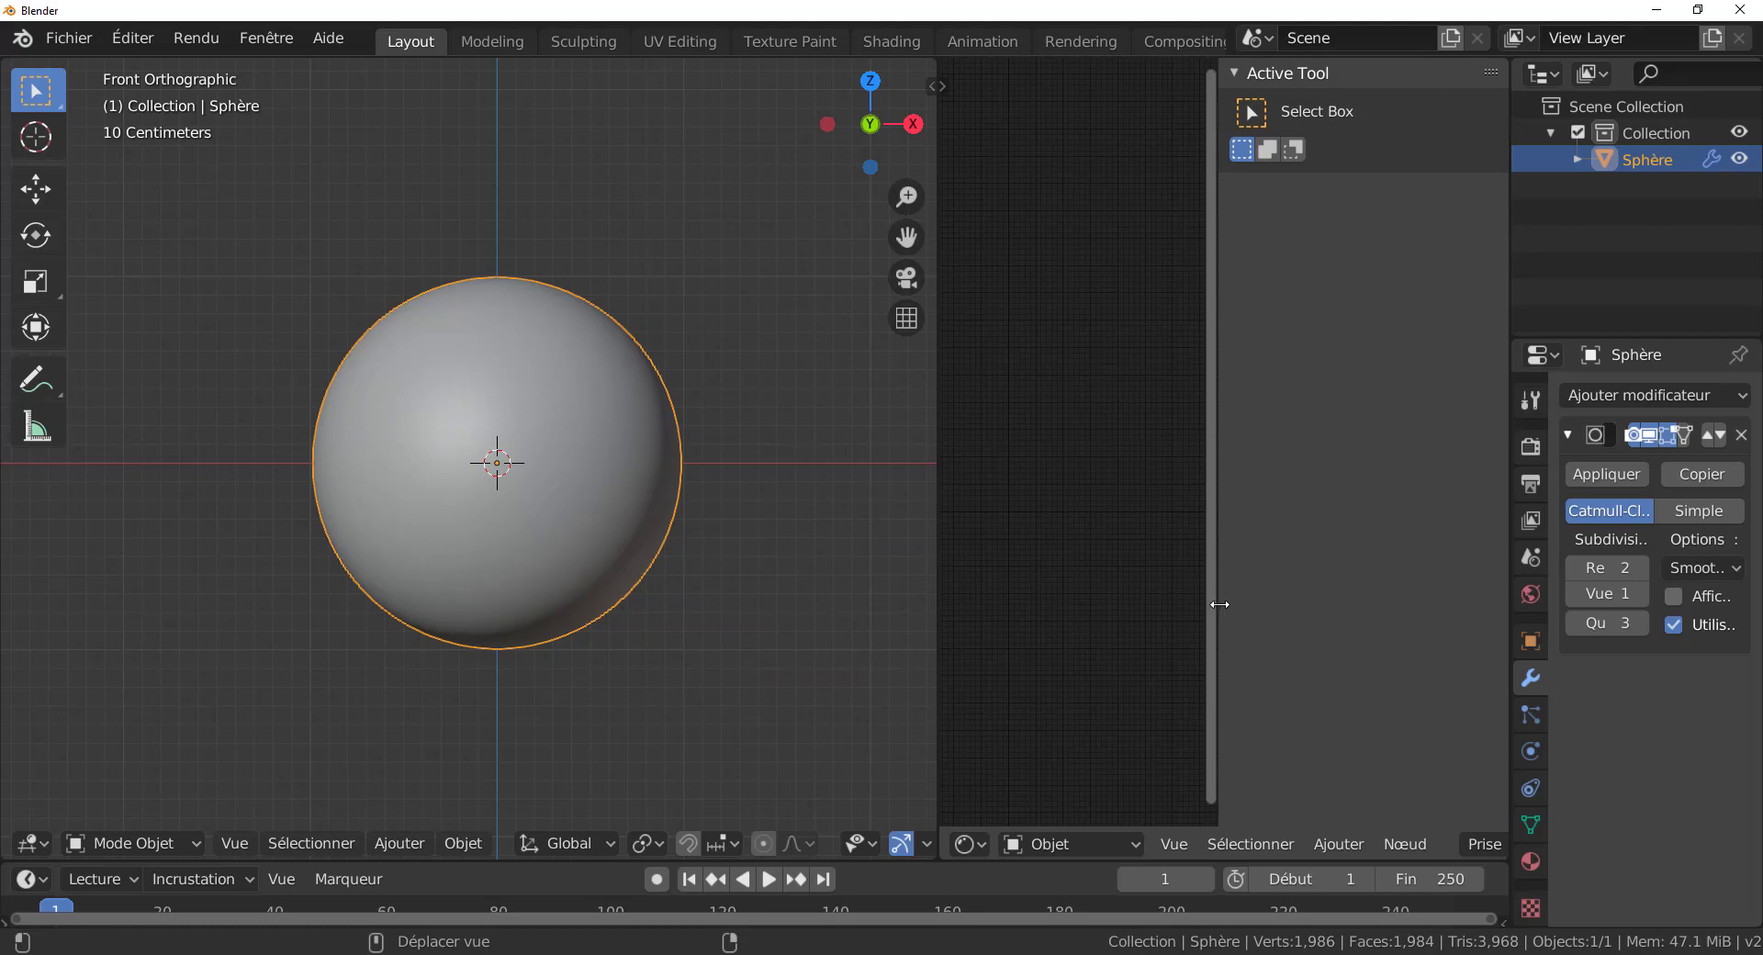
left_click_drag(1219, 604, 1387, 579)
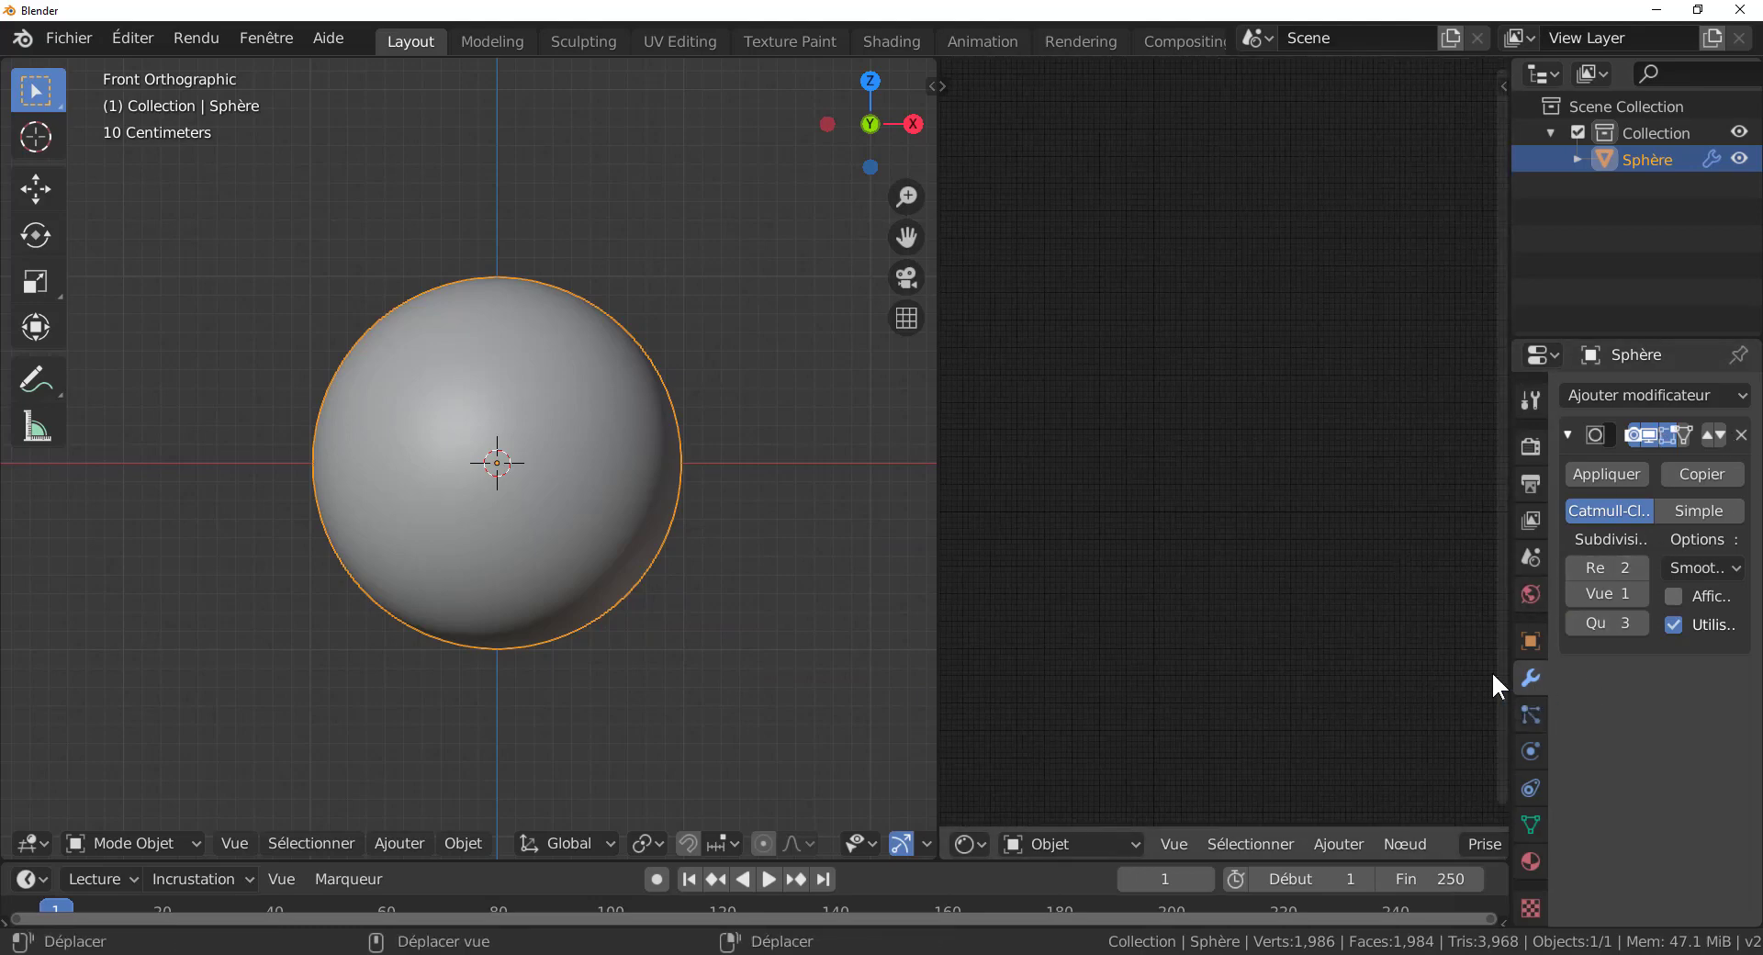
Step: Create a new material for the sphere in a widened Shader Editor and move its Principled BSDF node higher
left_click(1530, 862)
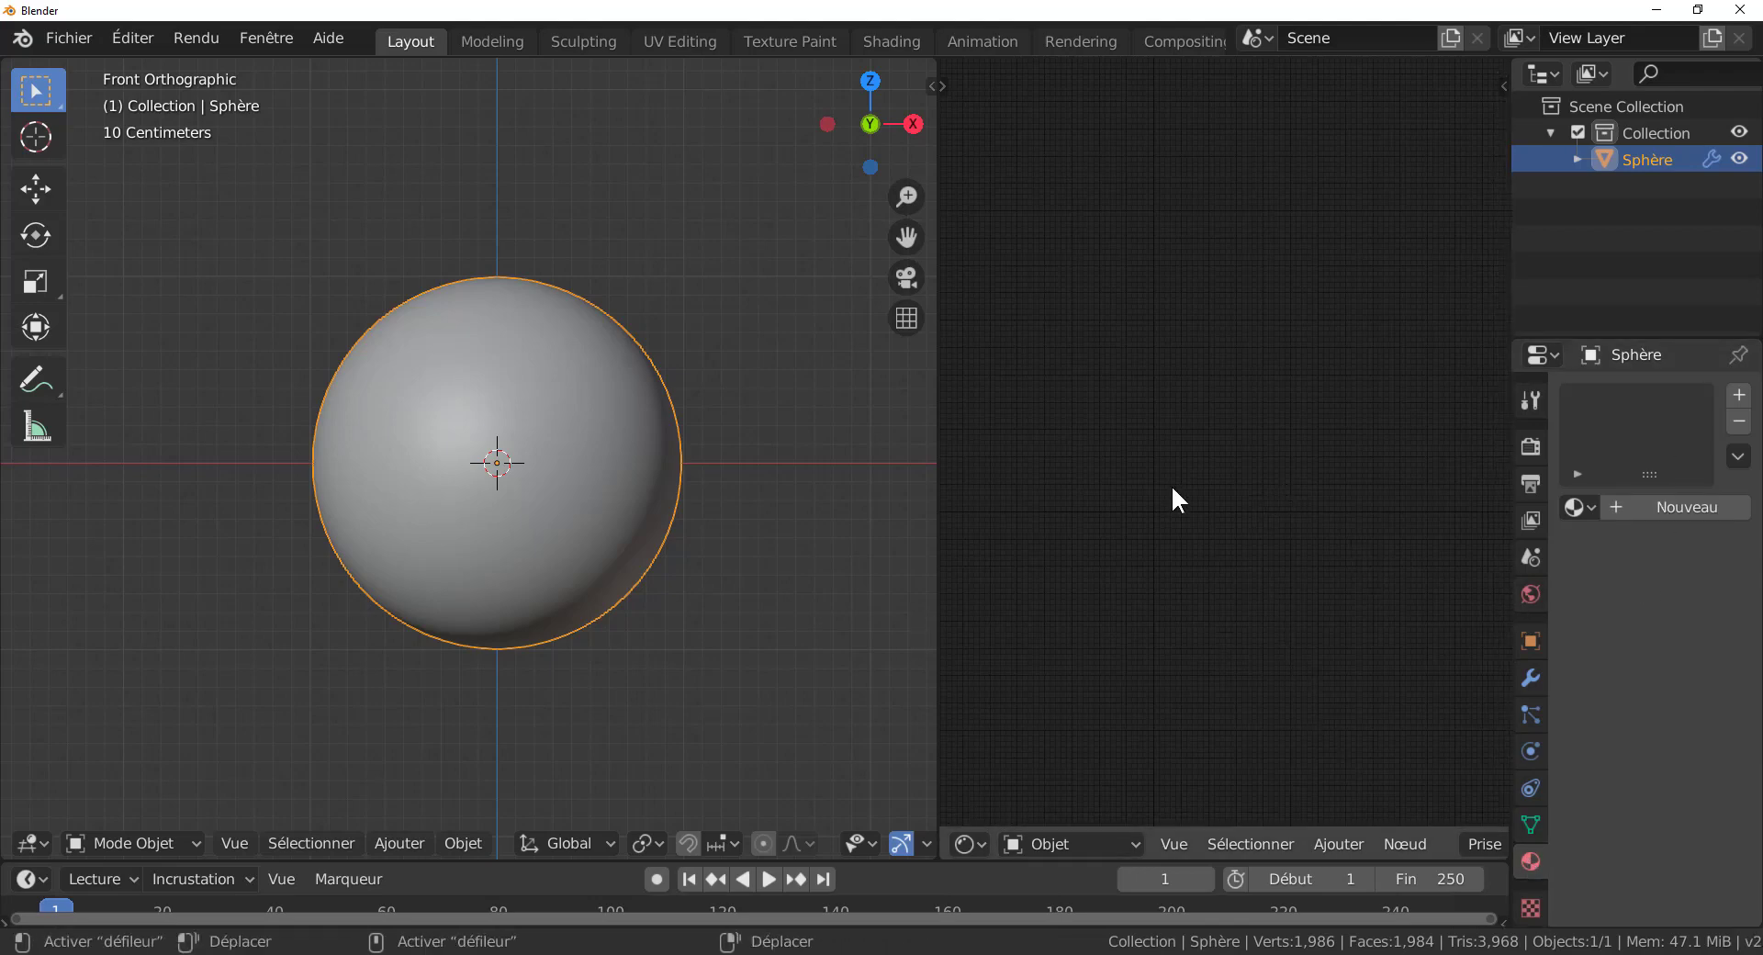
left_click_drag(938, 581, 776, 589)
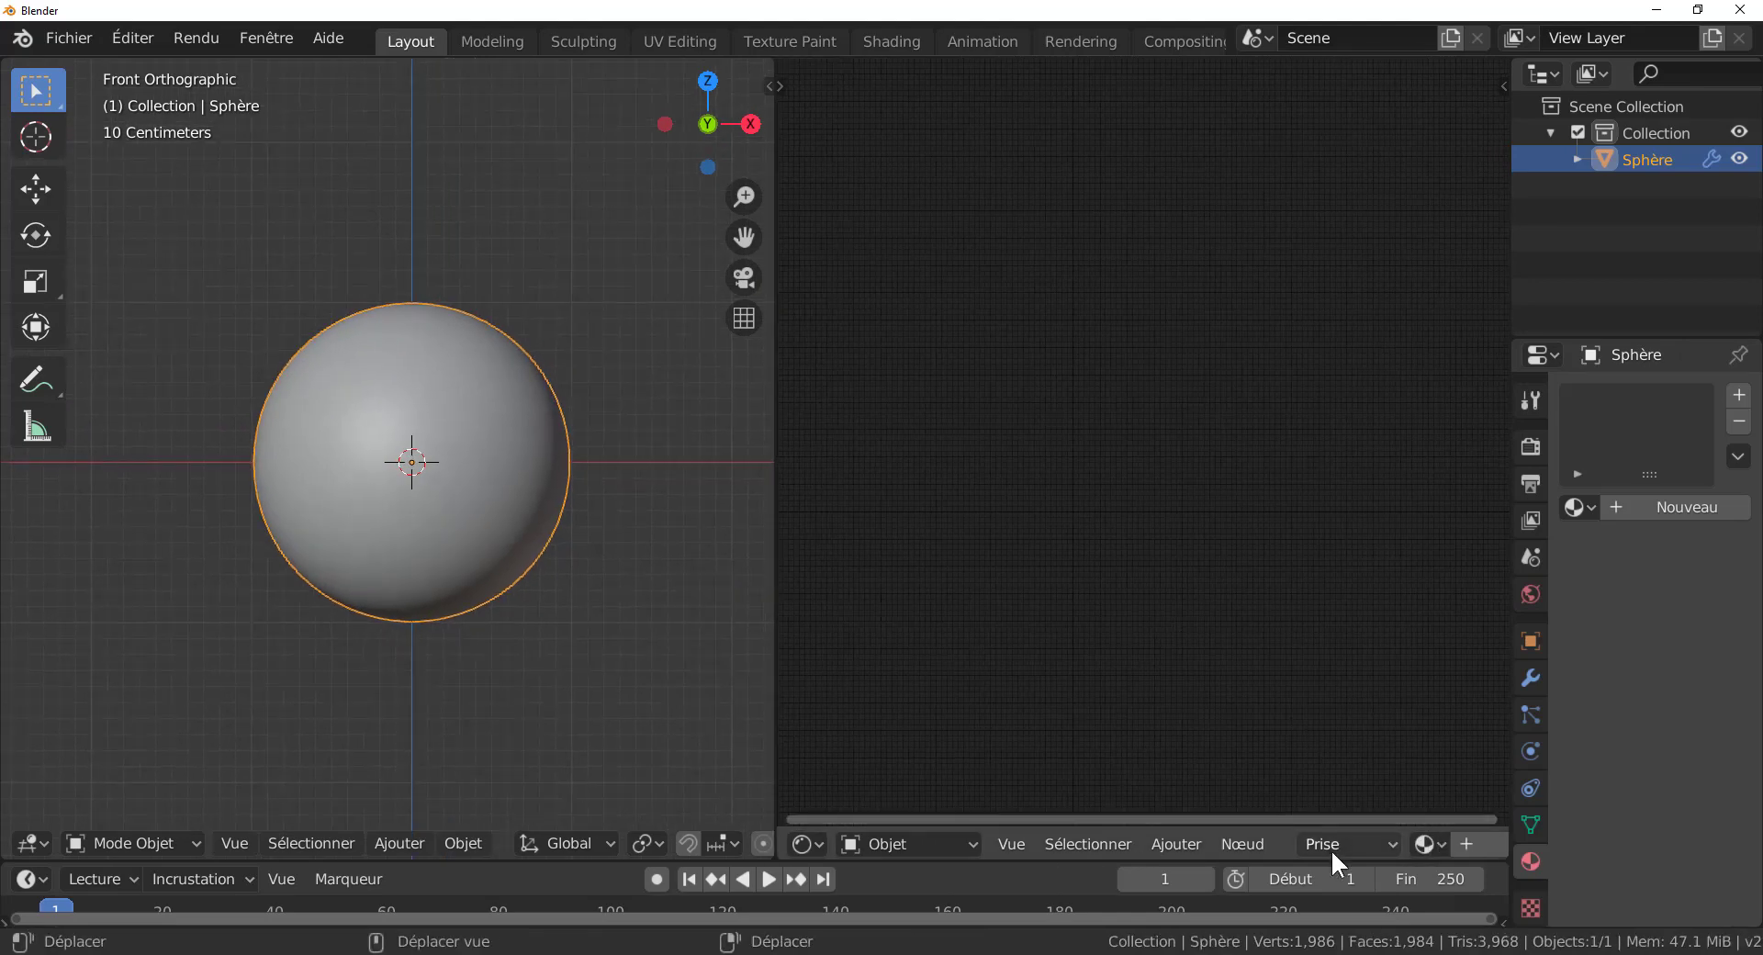
scroll(1332, 841, "down", 6)
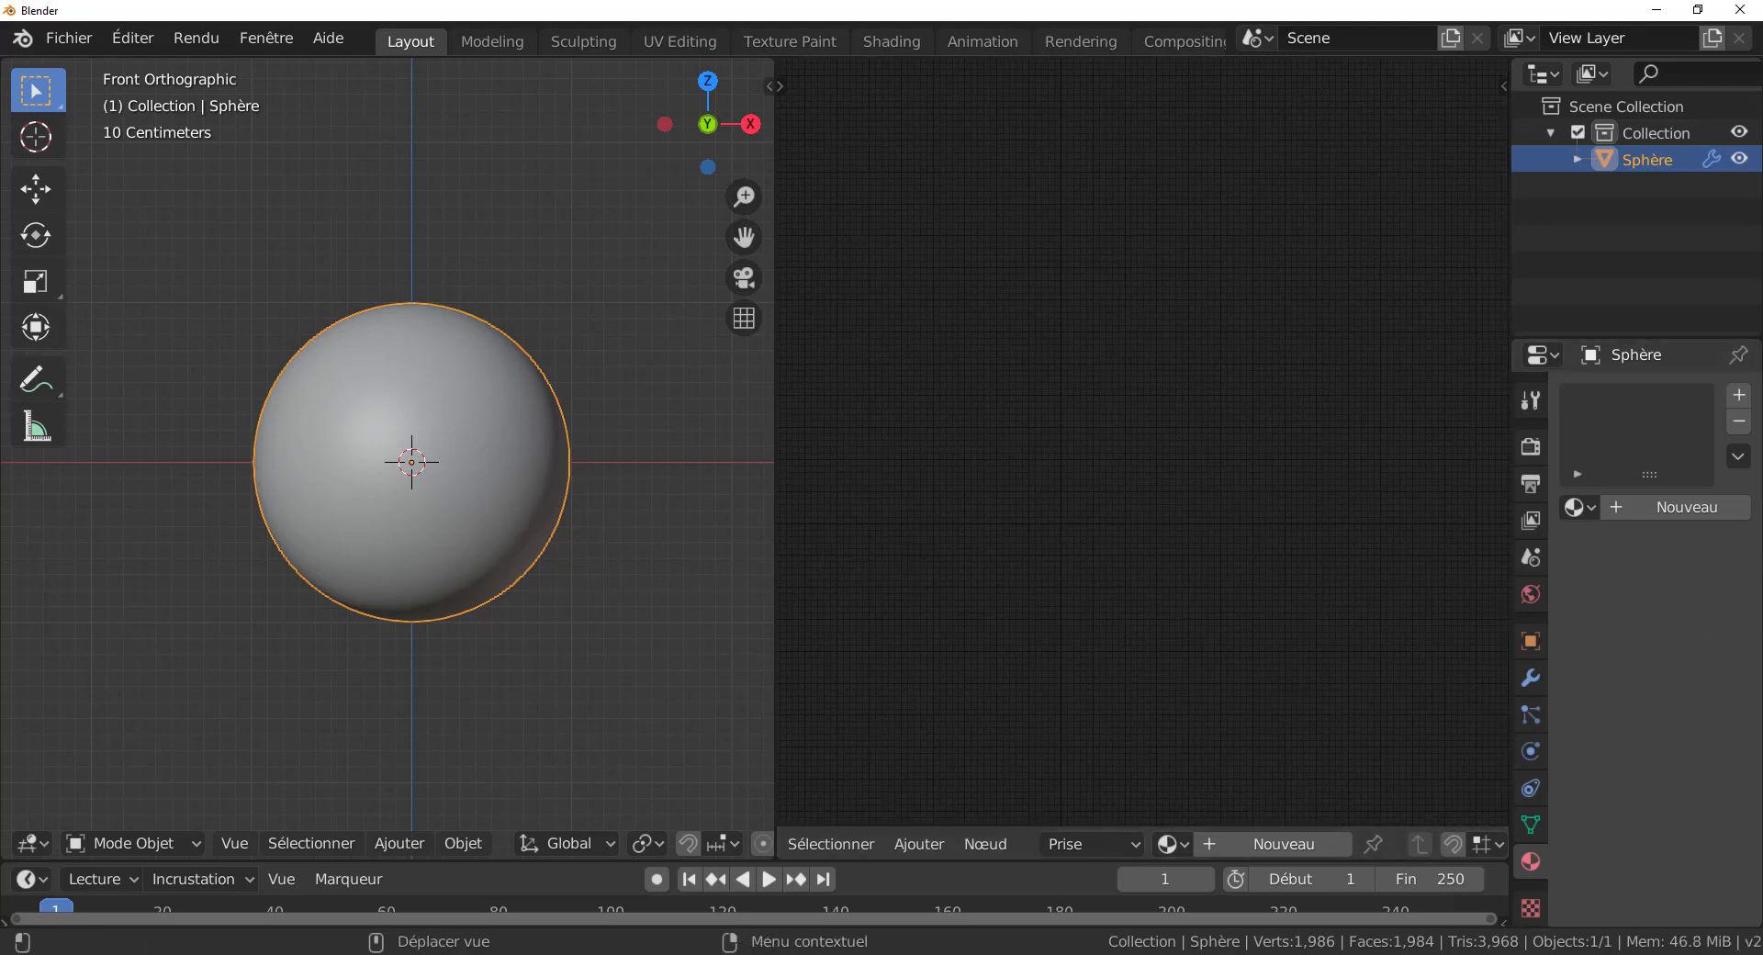
left_click(1282, 845)
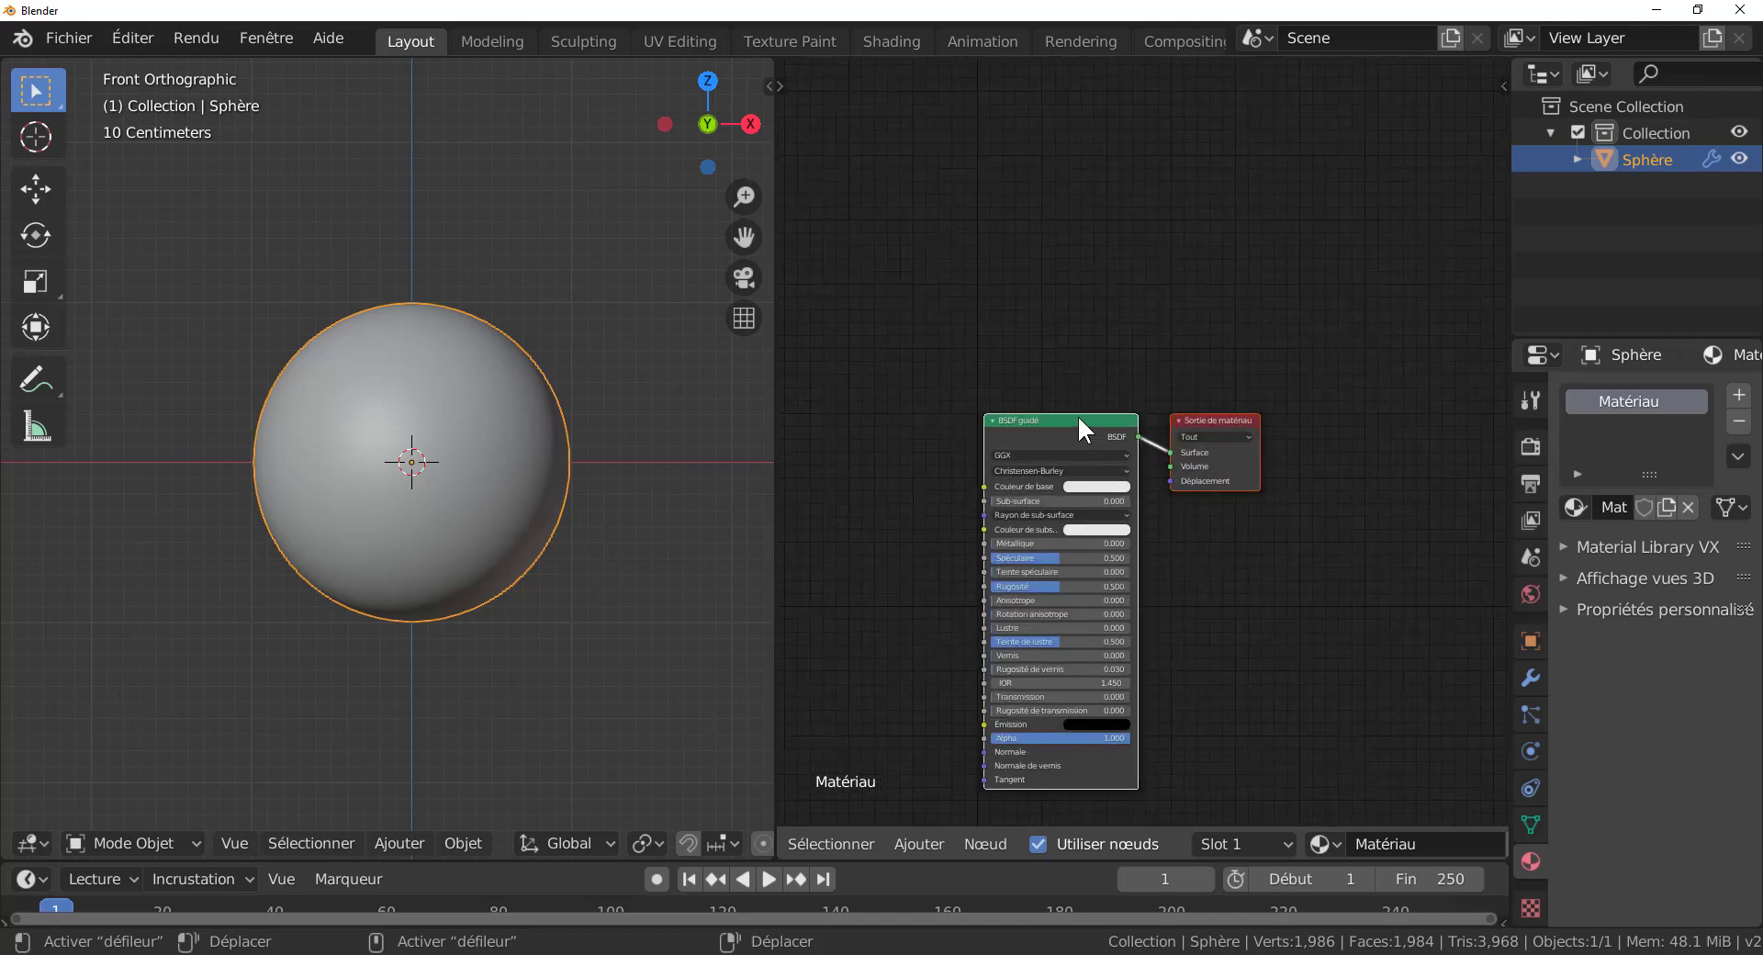
left_click_drag(1078, 415, 1142, 171)
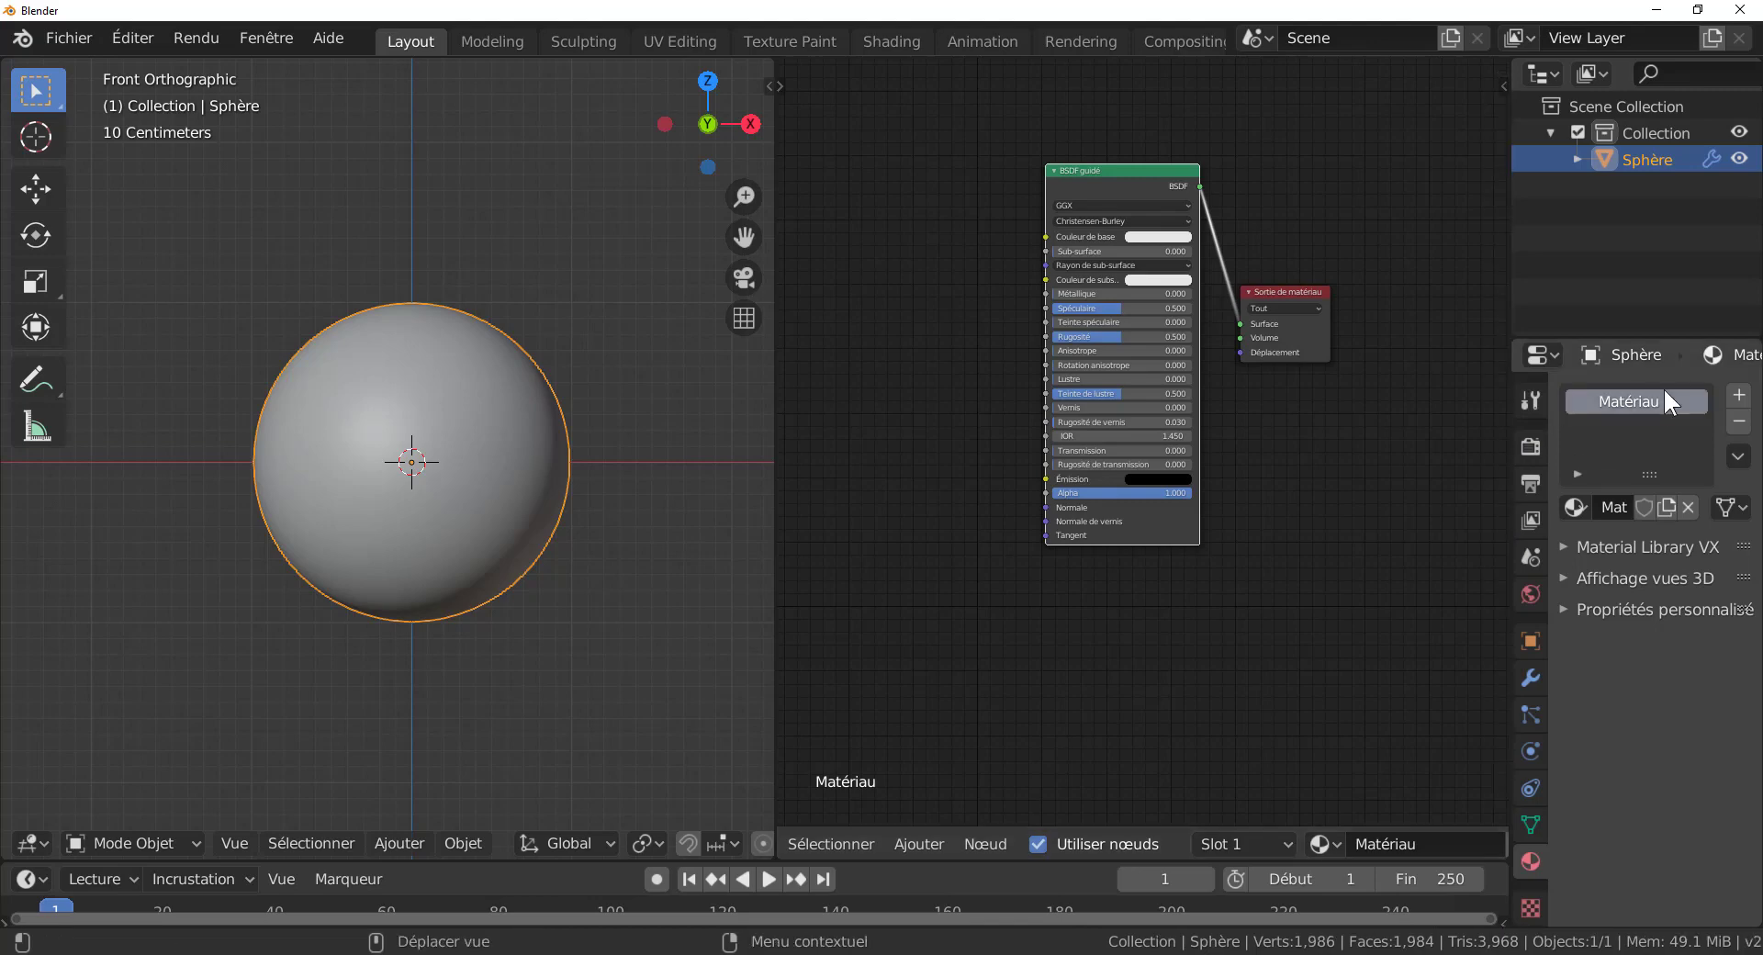
Step: Set the scene's render engine to Cycles
left_click(1530, 447)
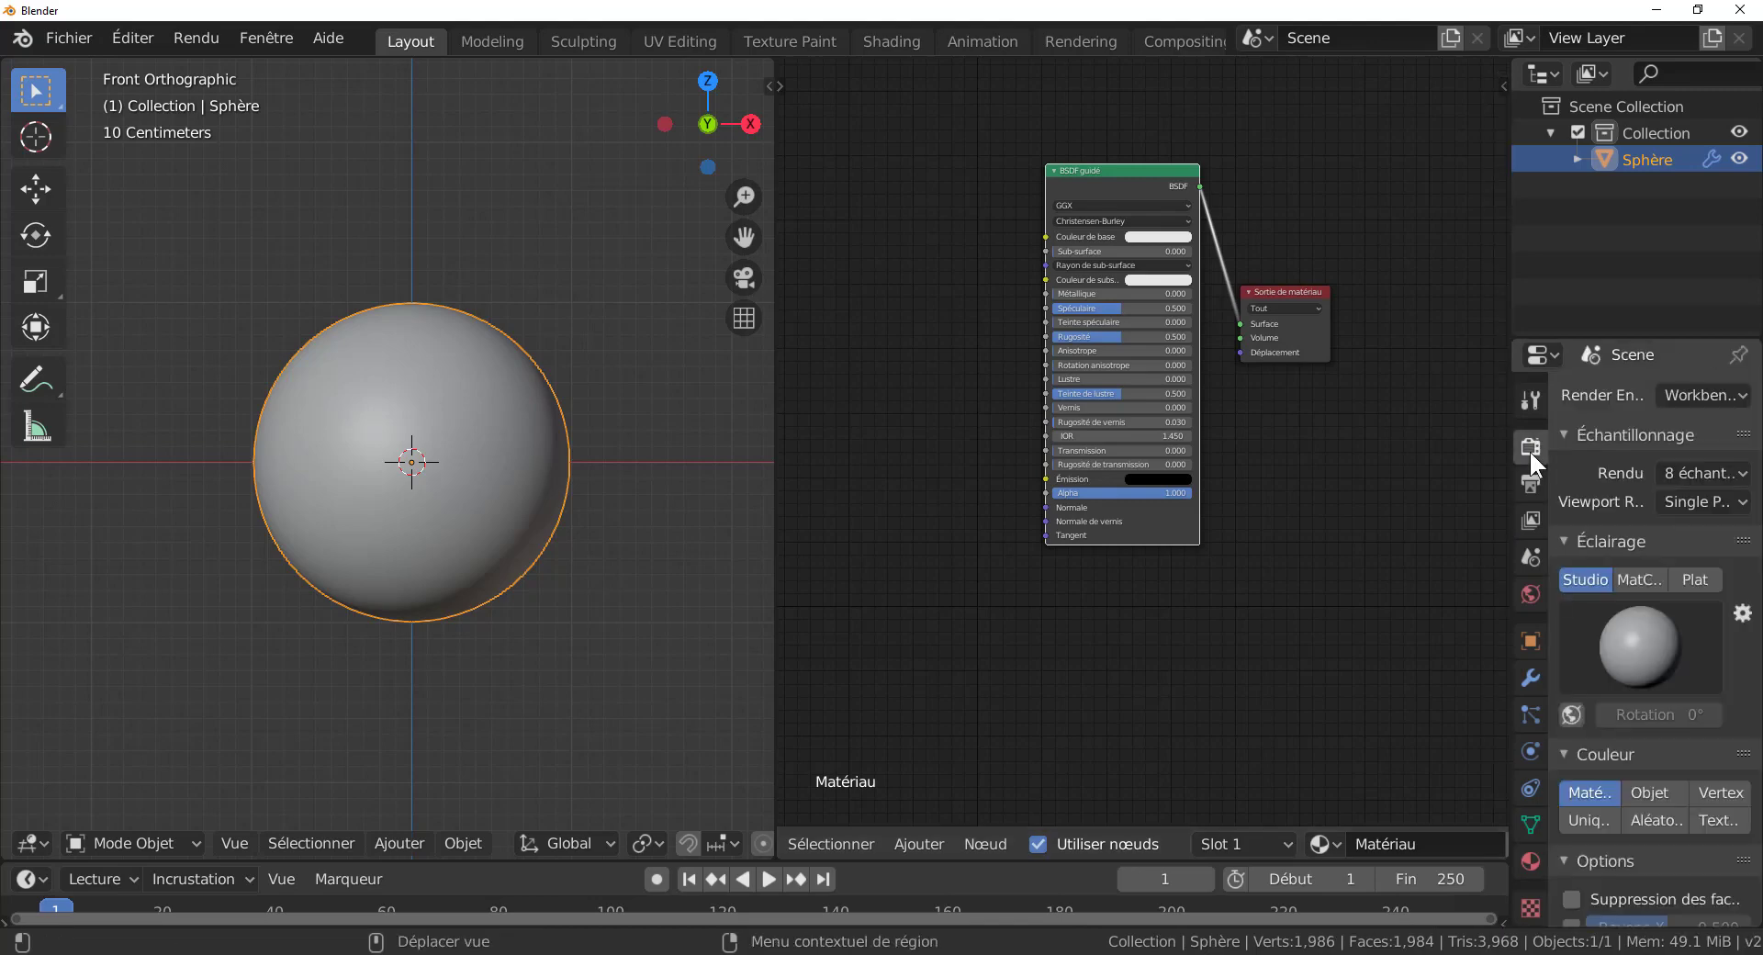
left_click(1701, 397)
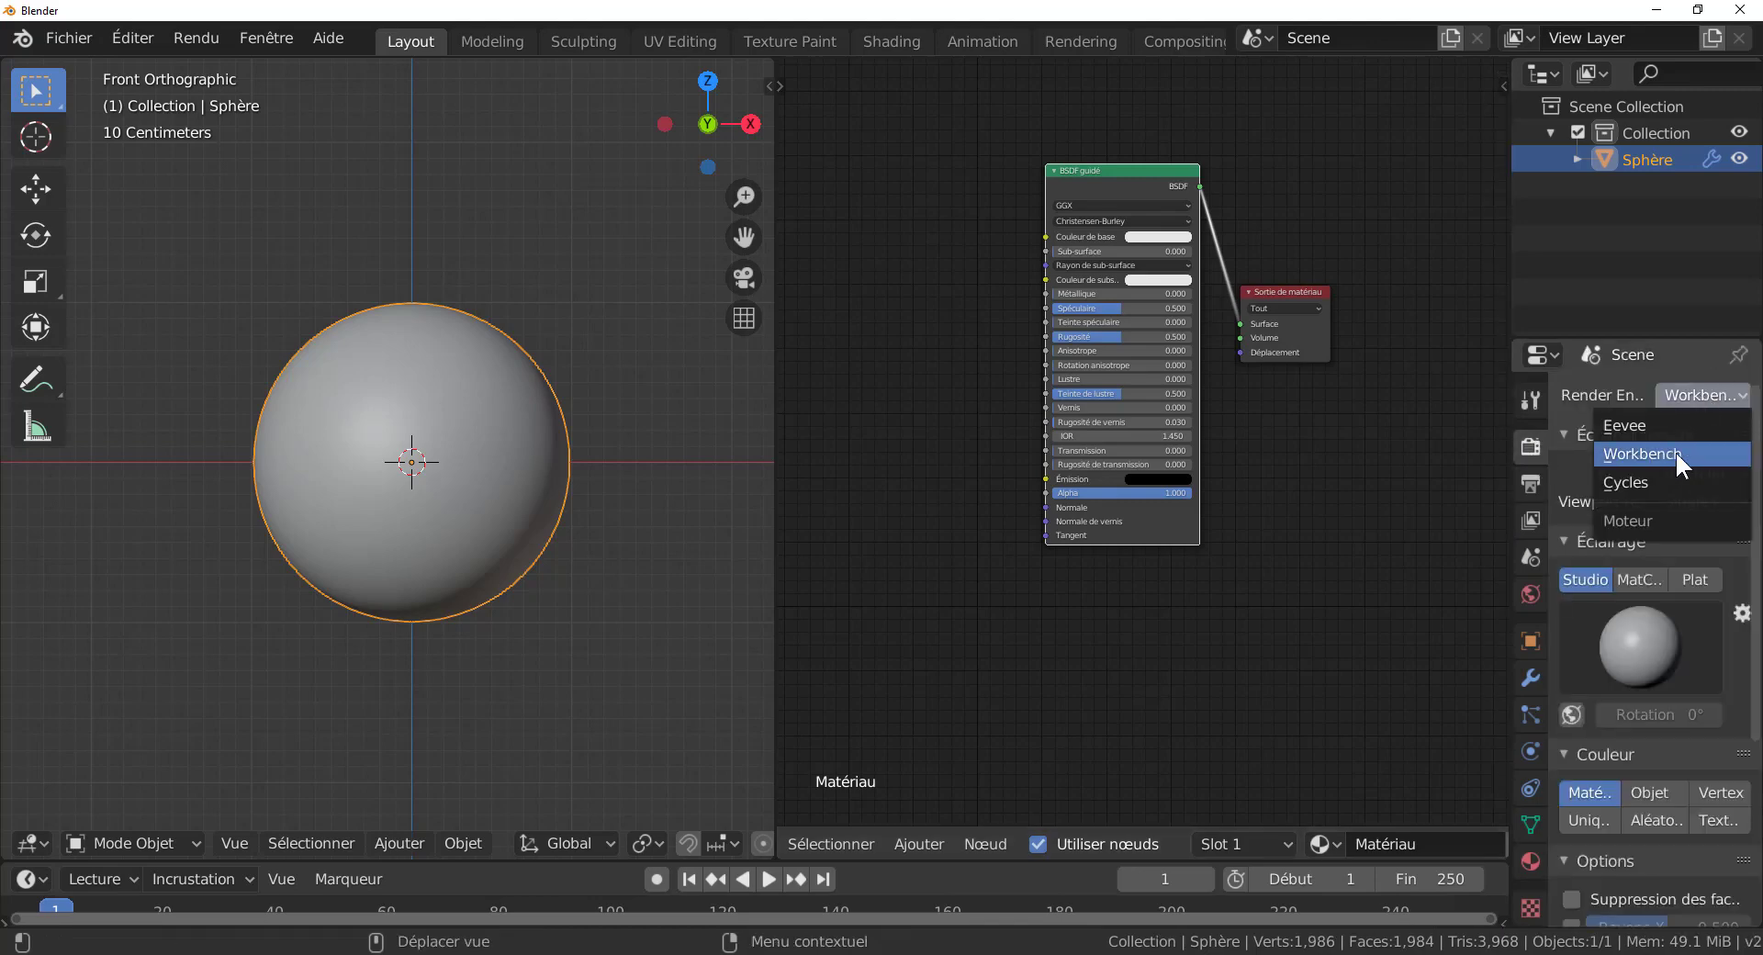
left_click(1663, 479)
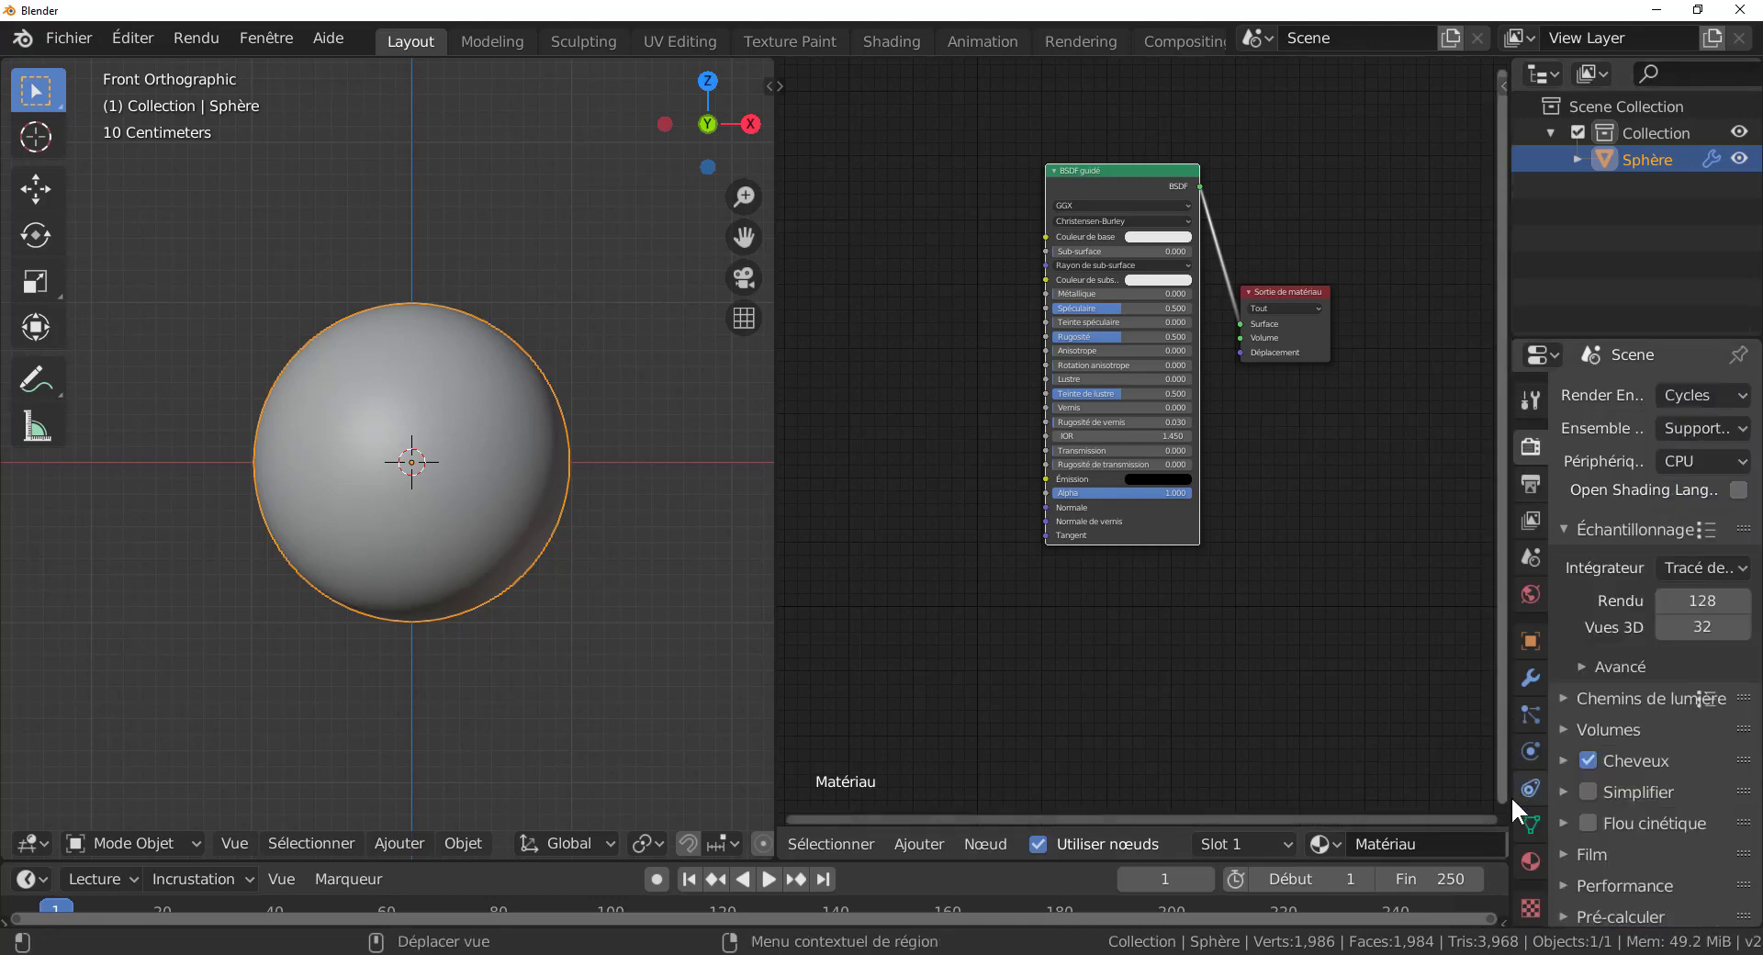
Step: Widen the Shader Editor and raise the Principled BSDF node relative to the material output node
left_click_drag(1509, 811, 1680, 808)
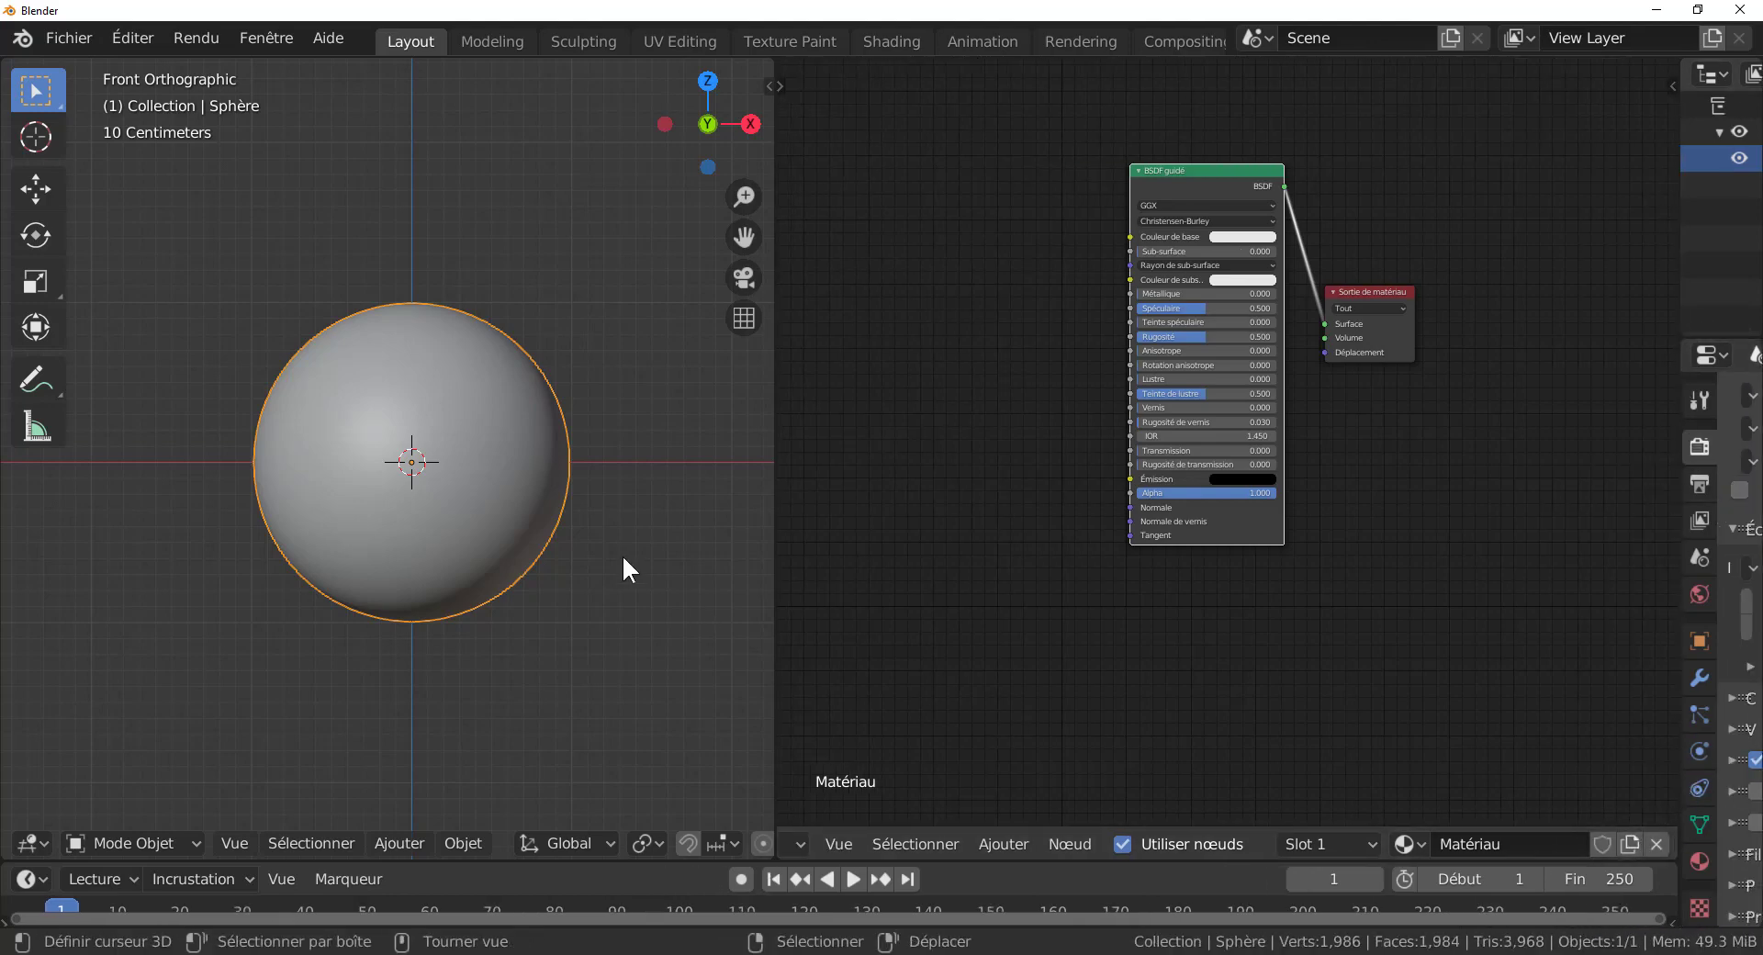
middle_click_drag(1094, 414, 1164, 505)
left_click_drag(1280, 268, 1267, 187)
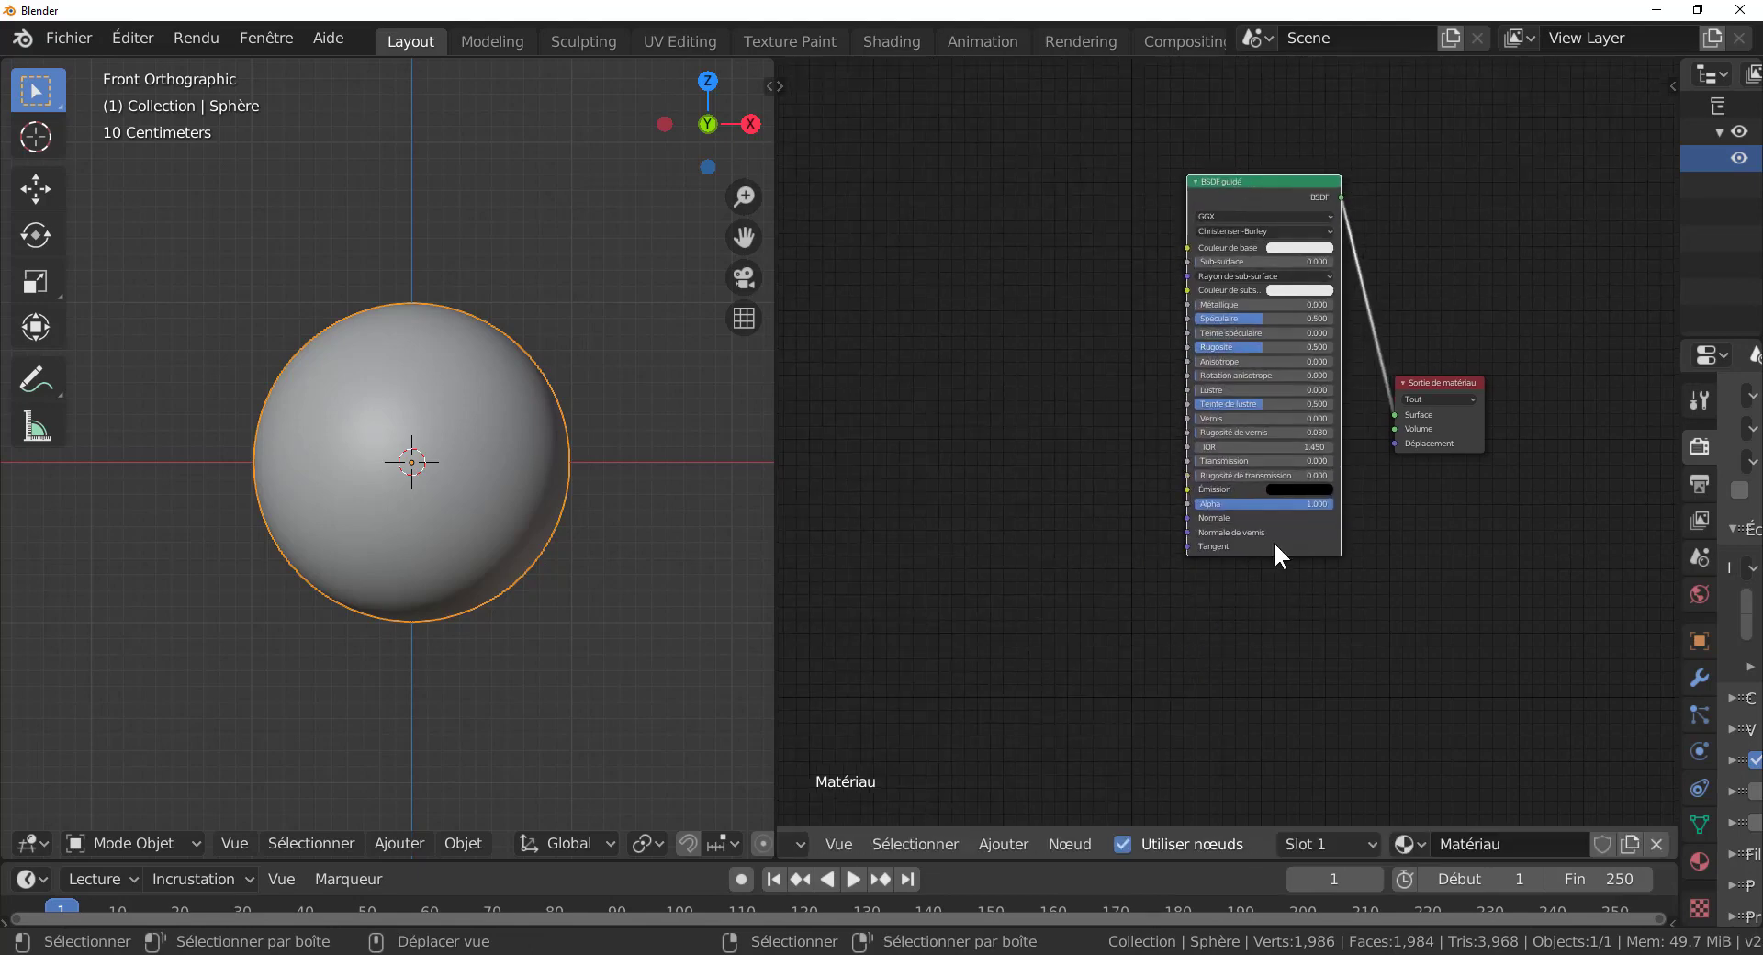
middle_click_drag(1329, 661, 1445, 677)
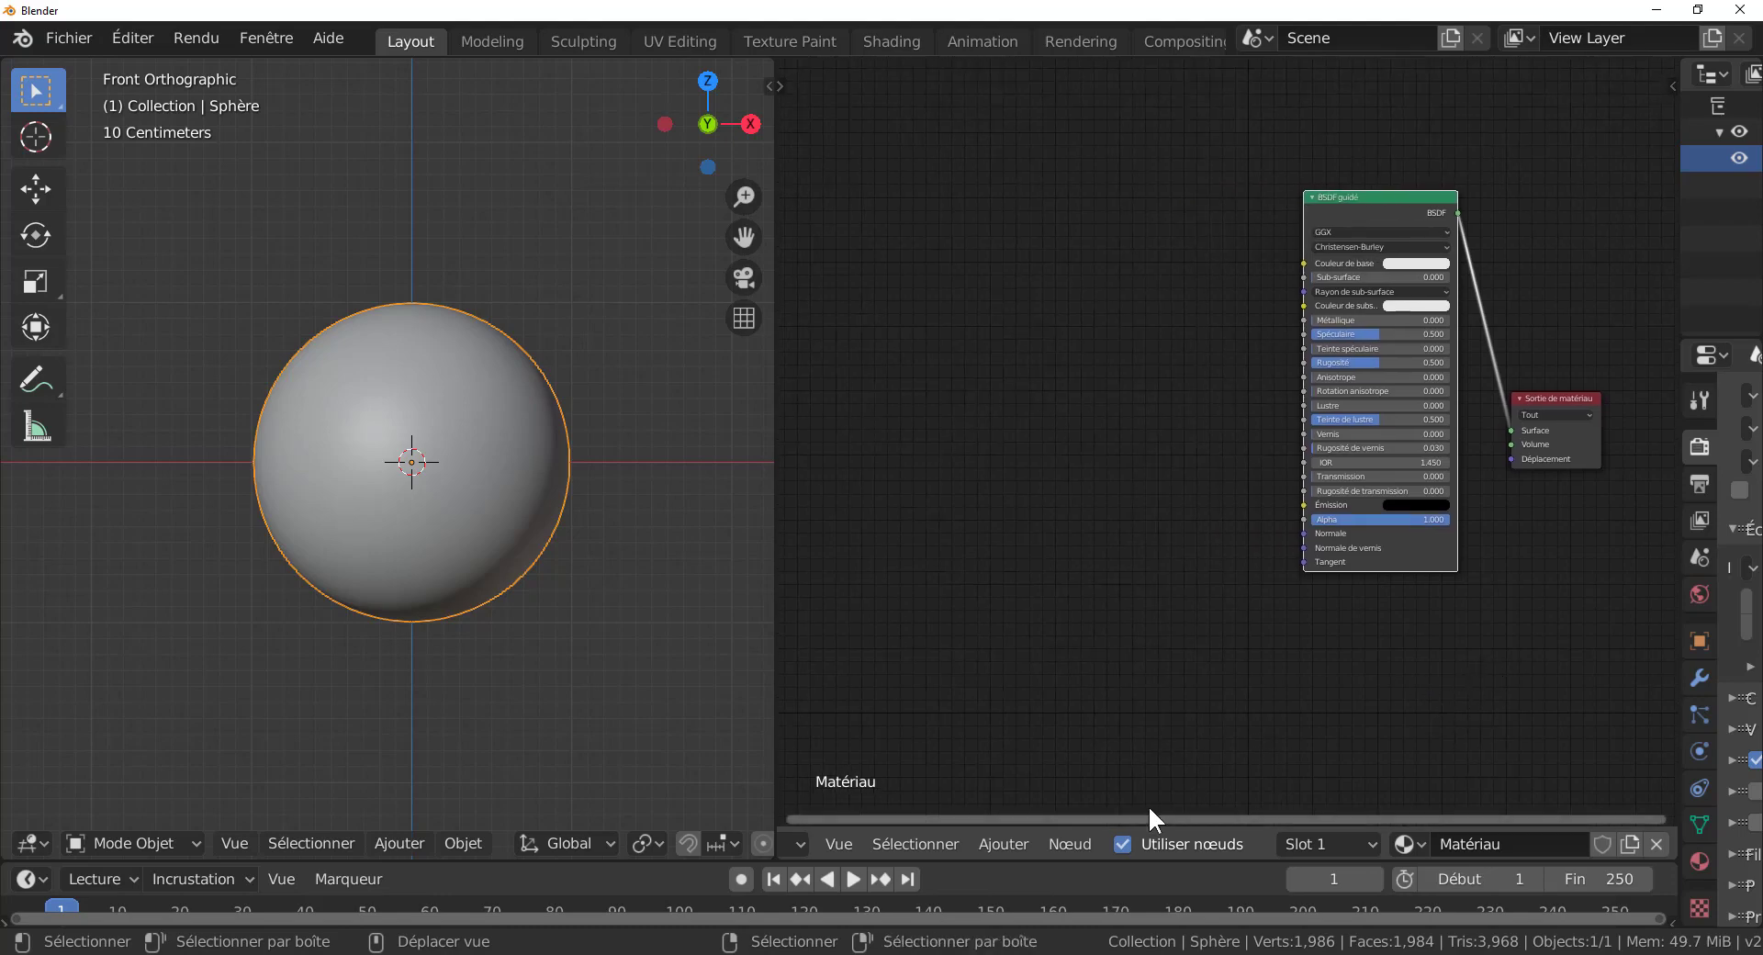
Step: Add an Image Texture (Texture image) node to the left of the Principled BSDF node
left_click(994, 841)
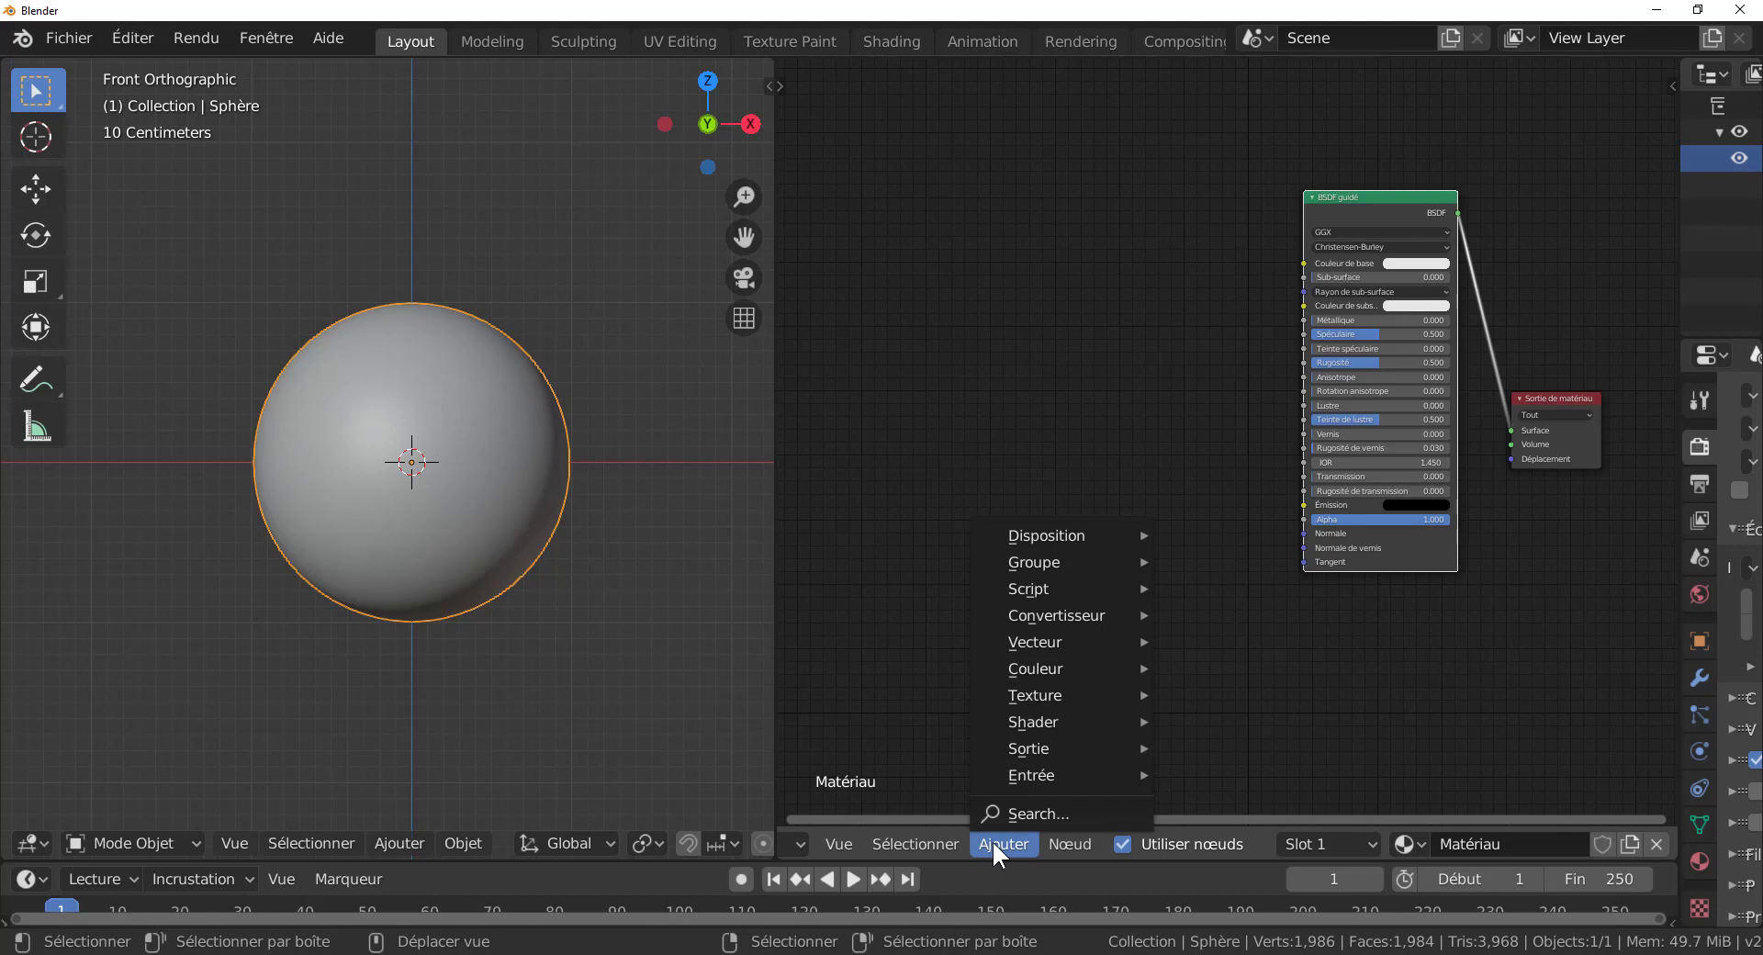
mouse_move(1017, 775)
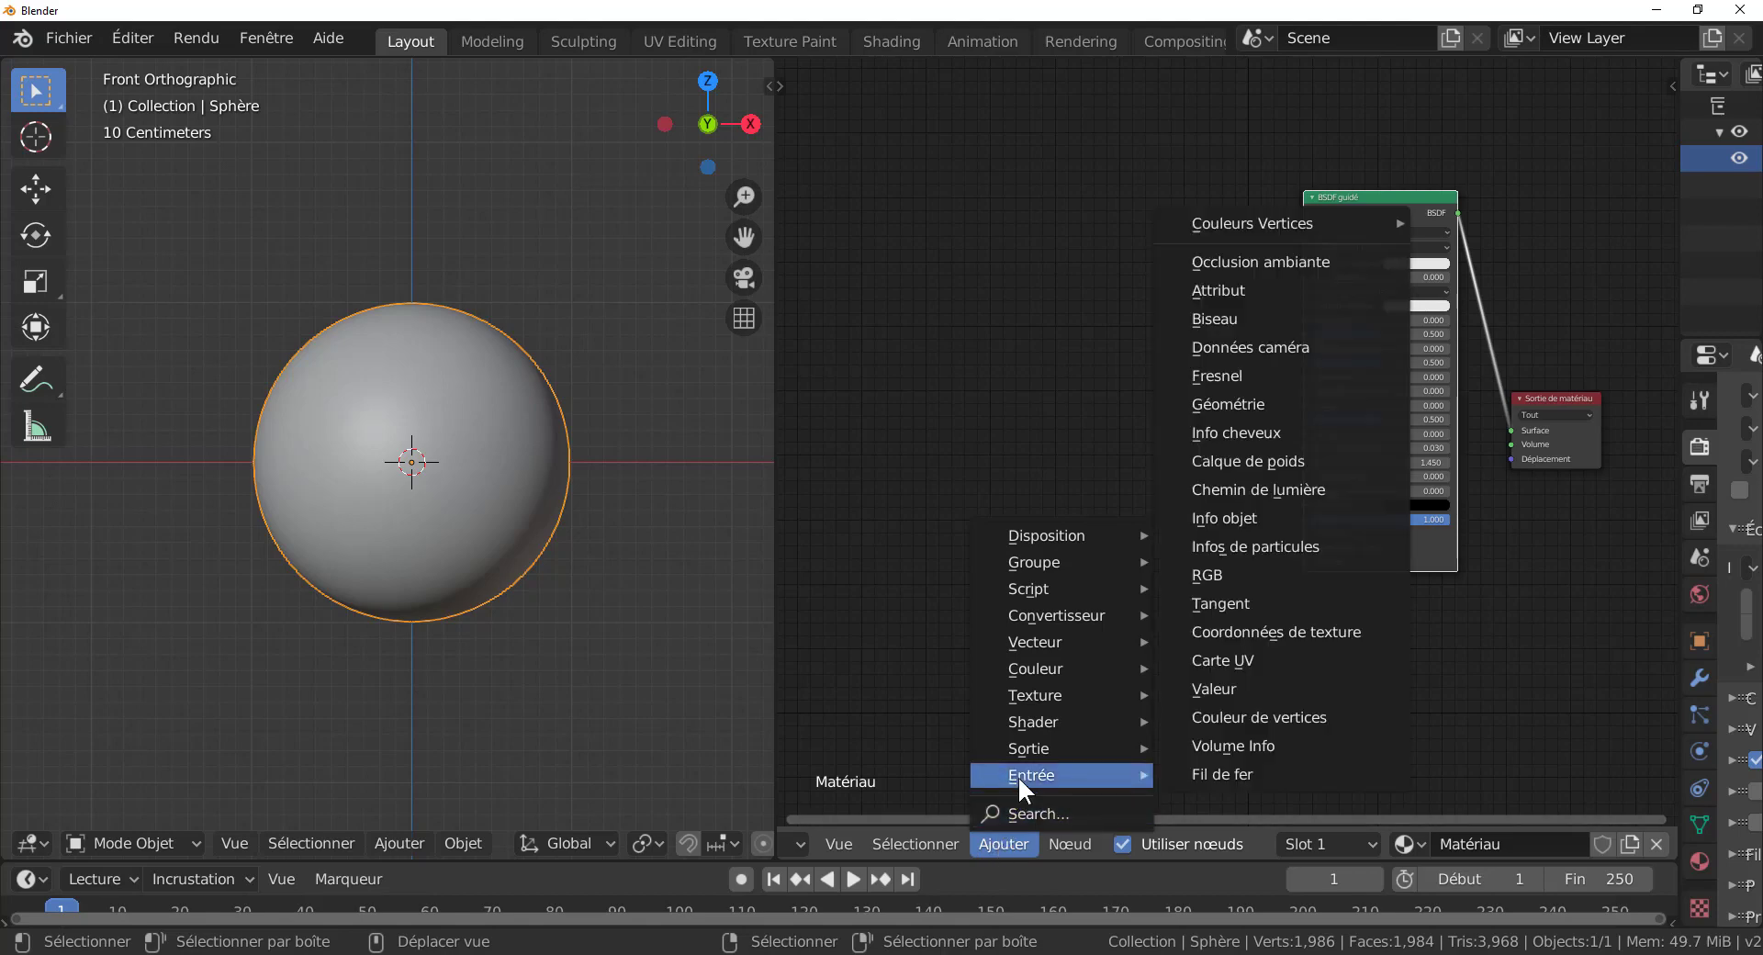
mouse_move(1033, 692)
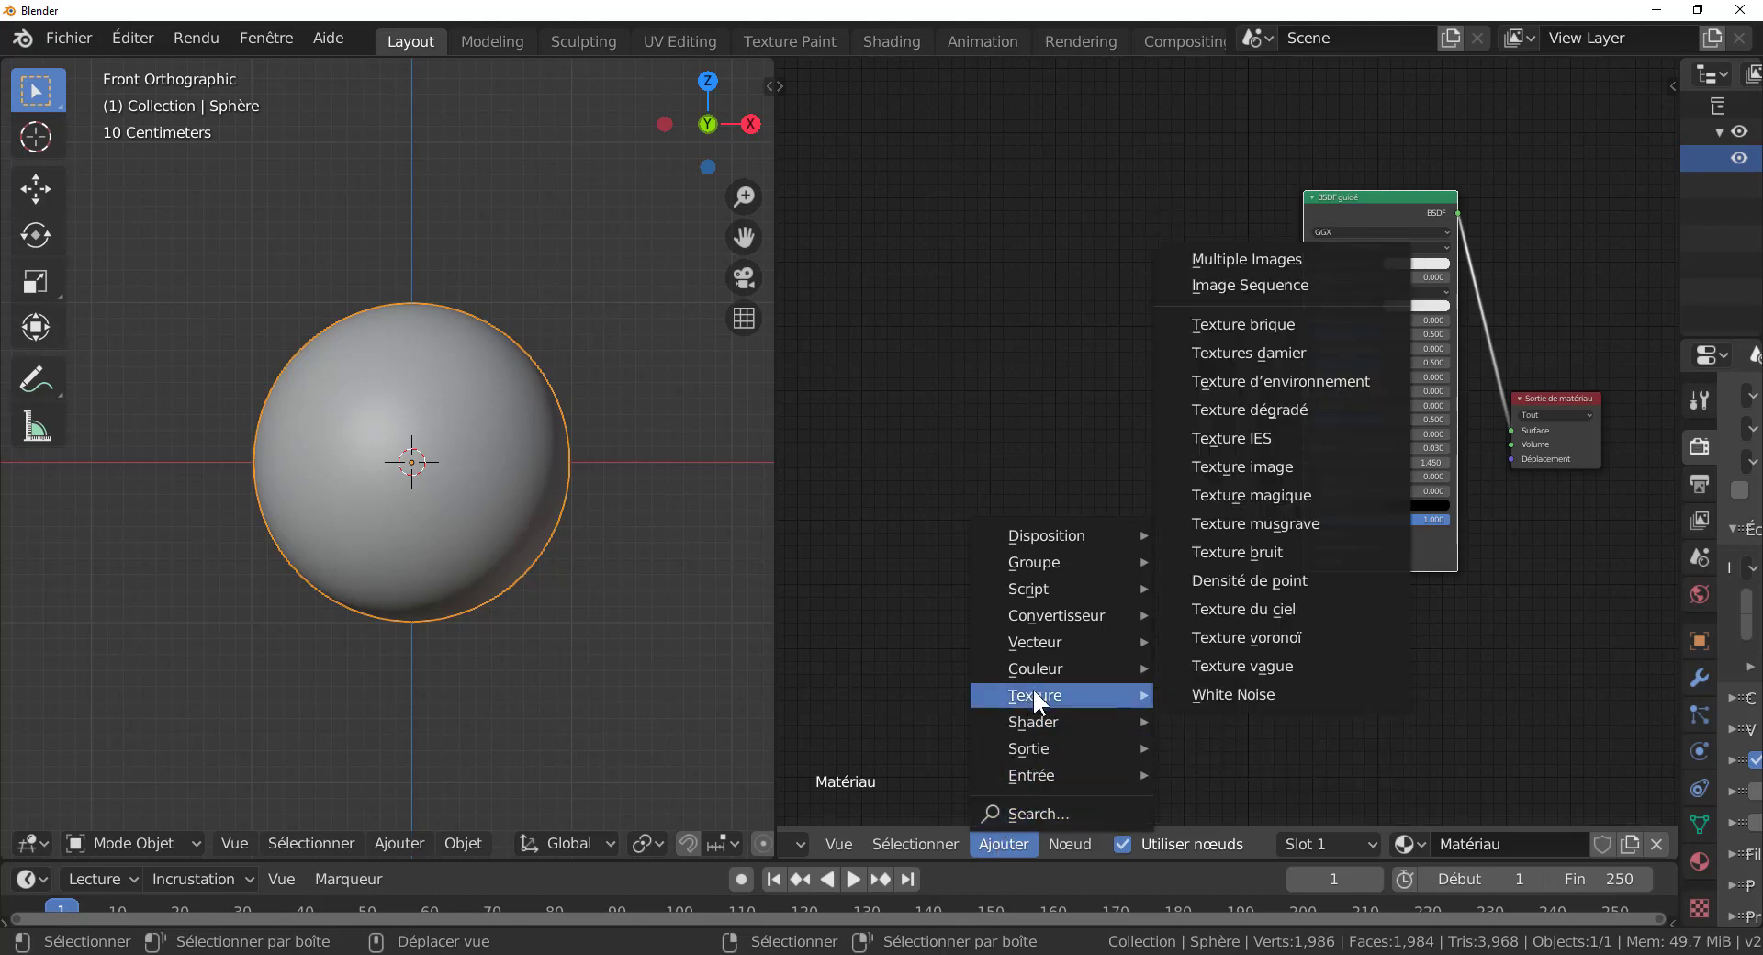
left_click(1258, 465)
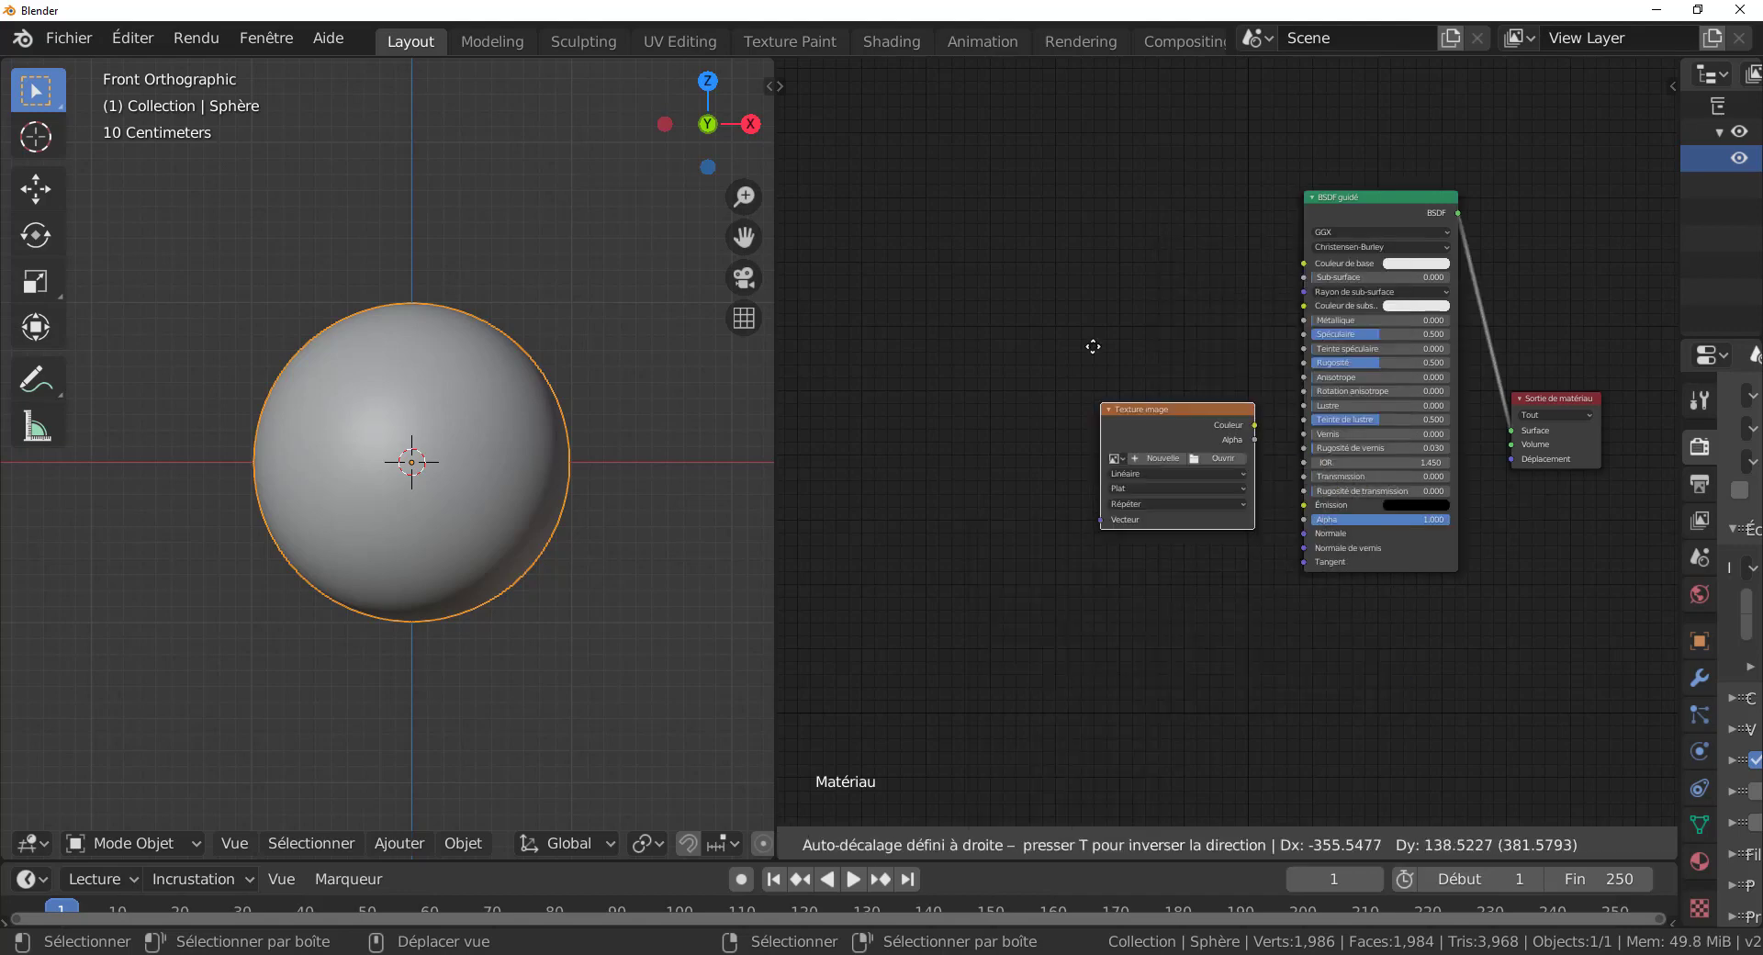
left_click(1044, 213)
middle_click_drag(1157, 524, 1172, 601)
scroll(1165, 543, "up", 3)
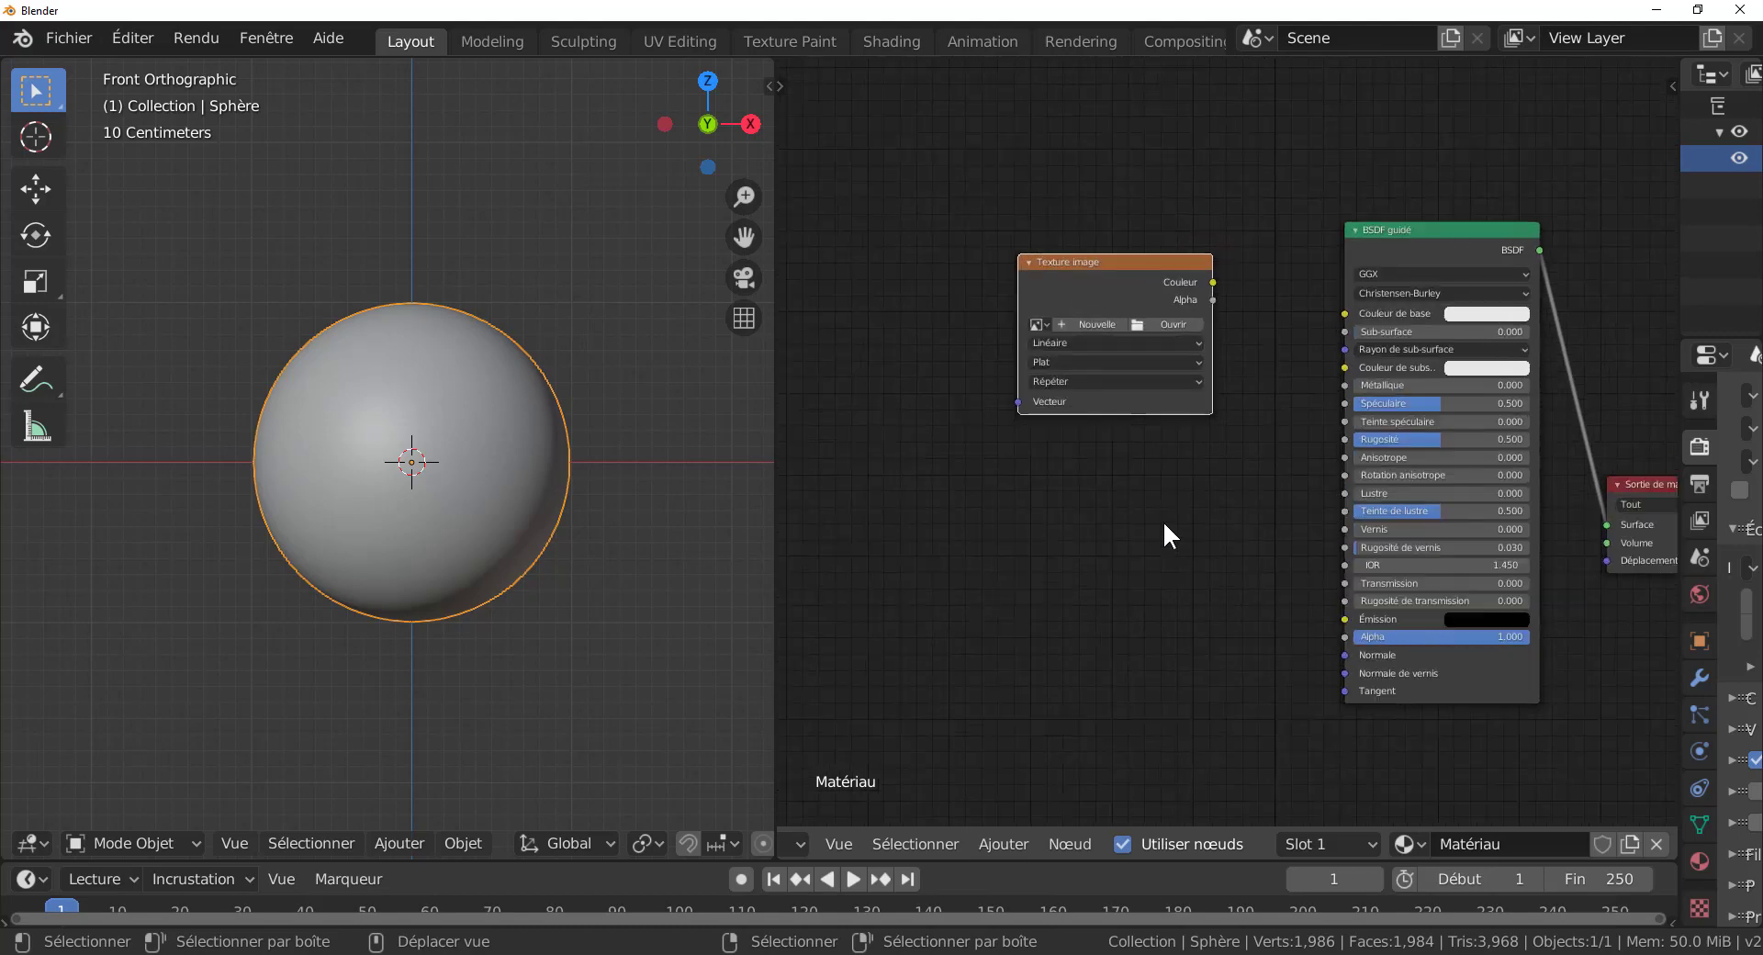
Step: Connect the image texture's Color output to the Principled BSDF's Base Color input and adjust the texture node's position
left_click_drag(1221, 275, 1198, 303)
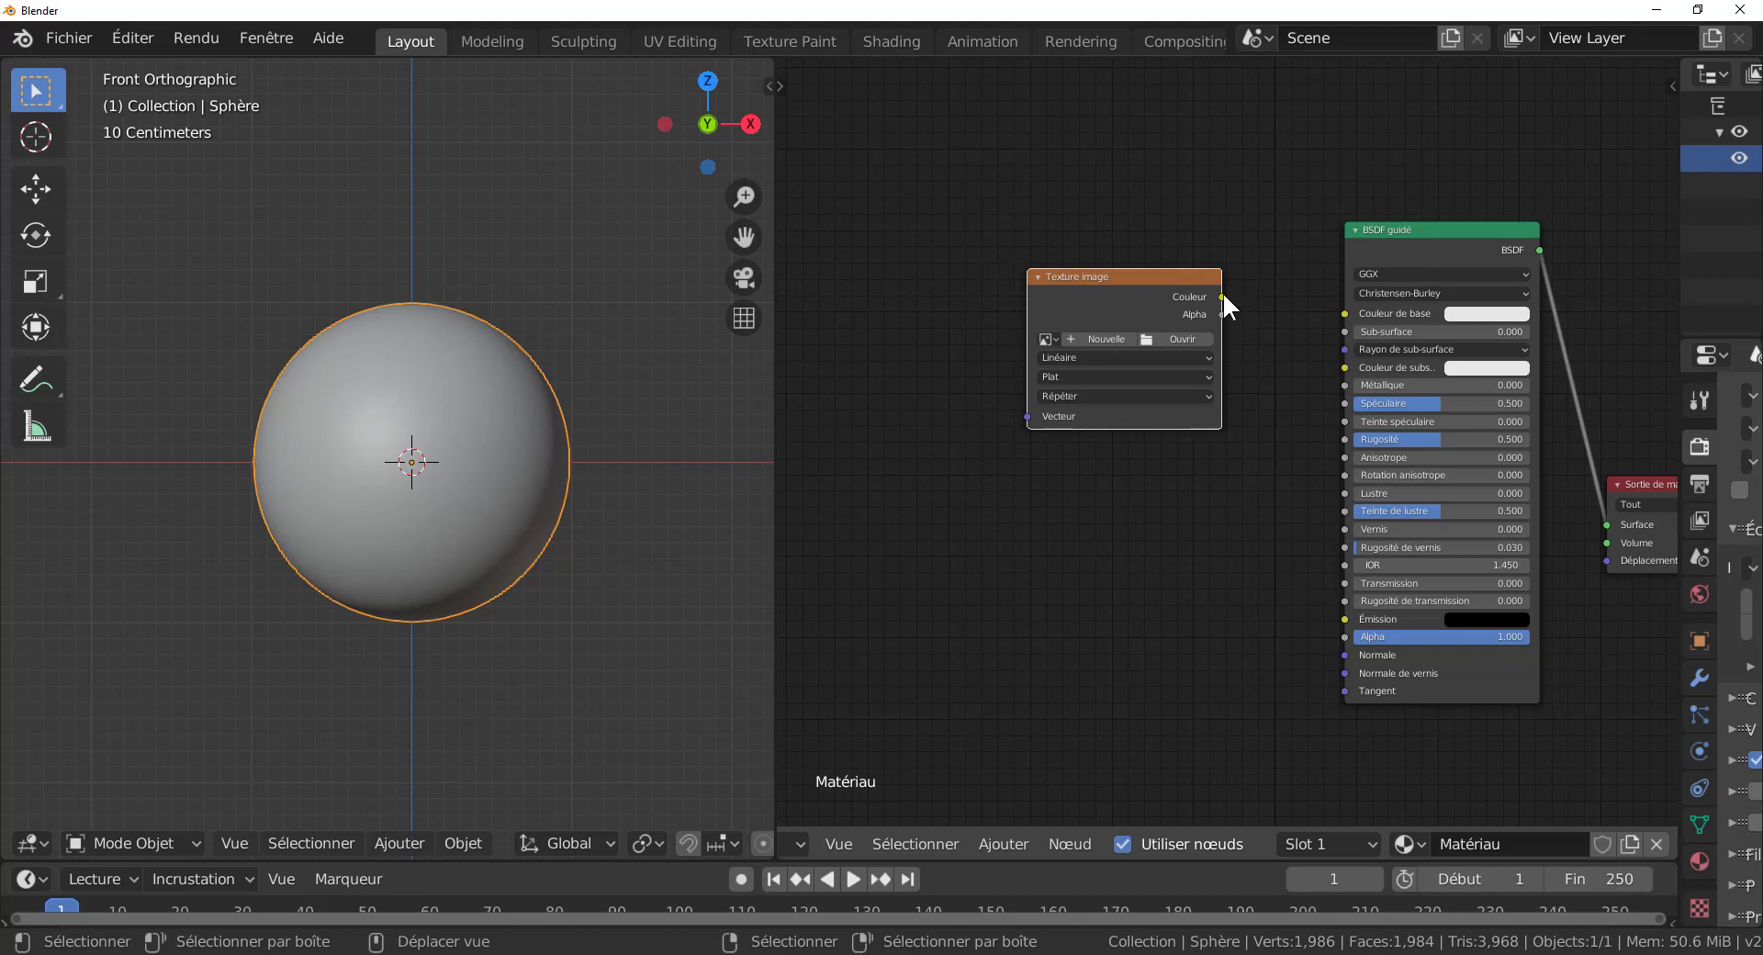
left_click_drag(1239, 282, 1251, 262)
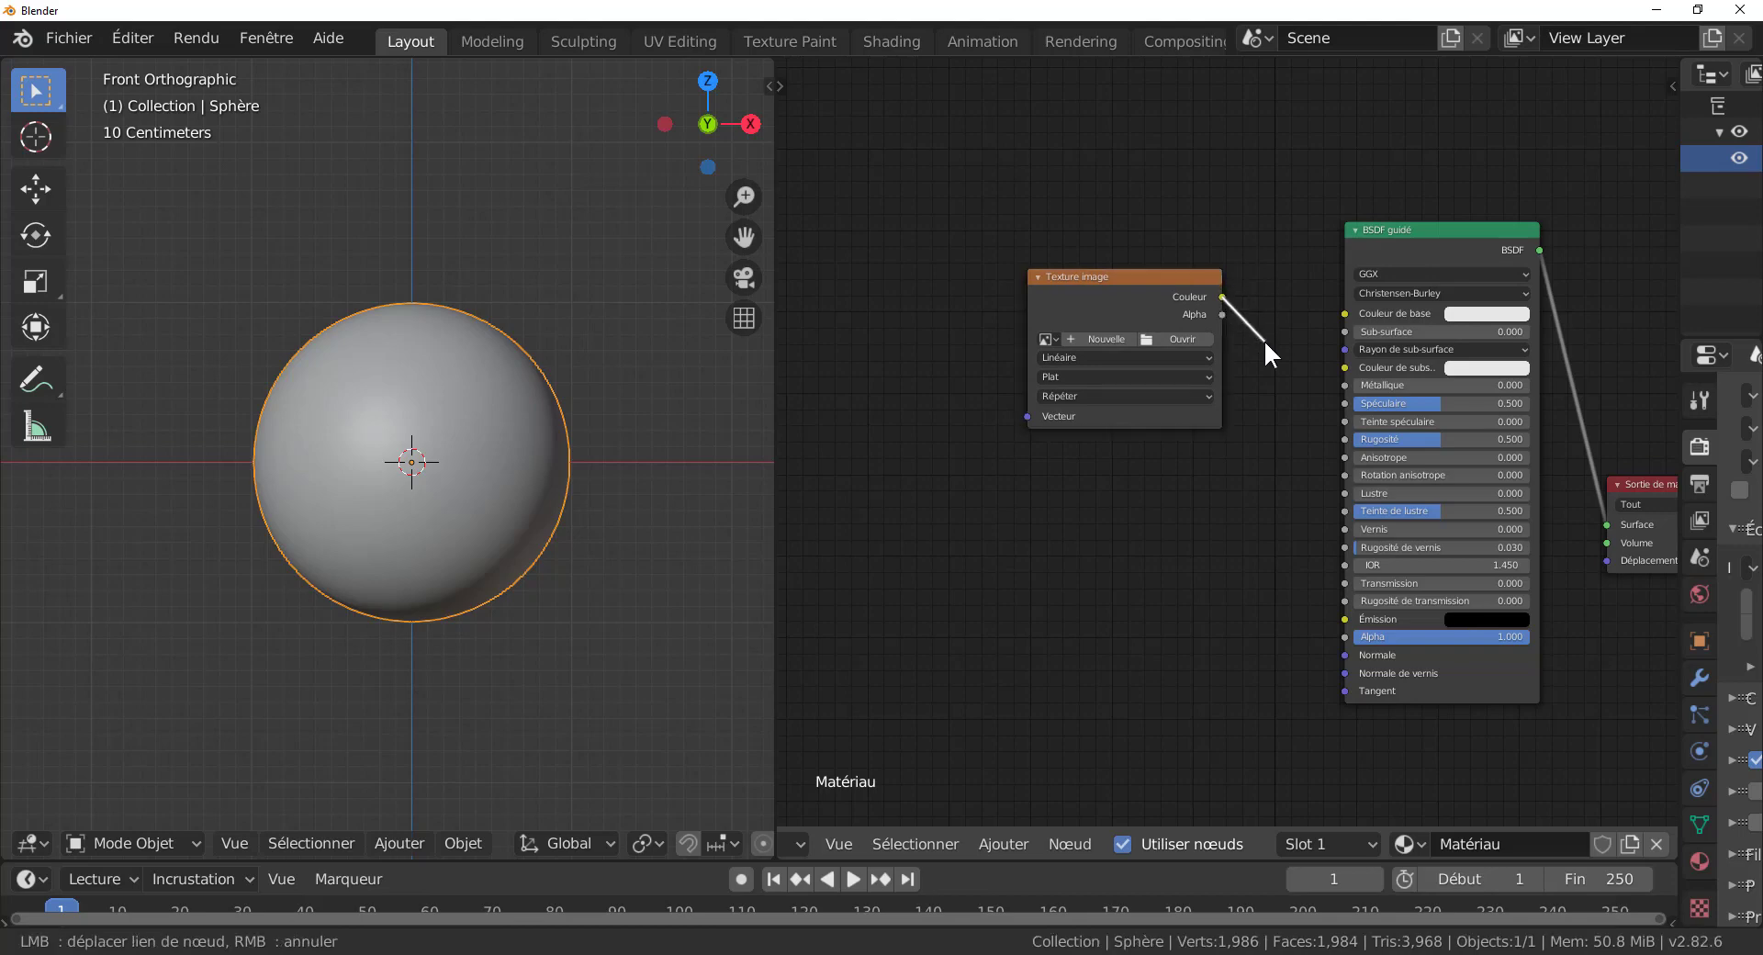
left_click_drag(1267, 326, 1113, 279)
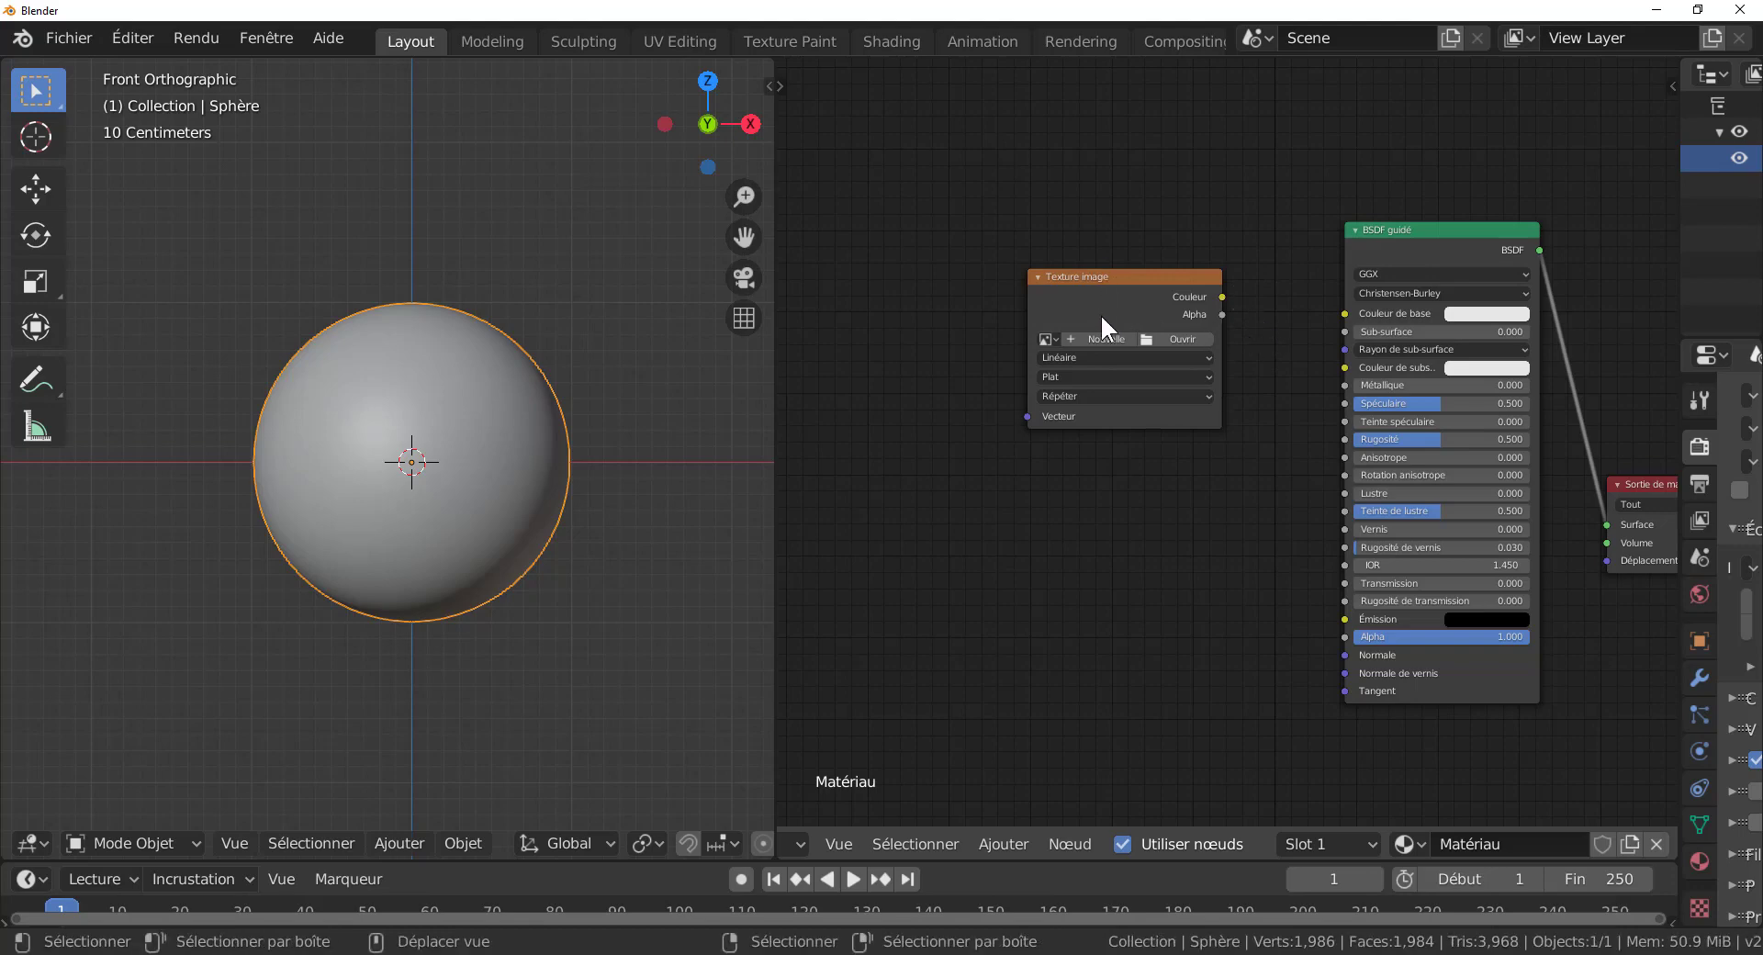
left_click_drag(1101, 312, 1076, 319)
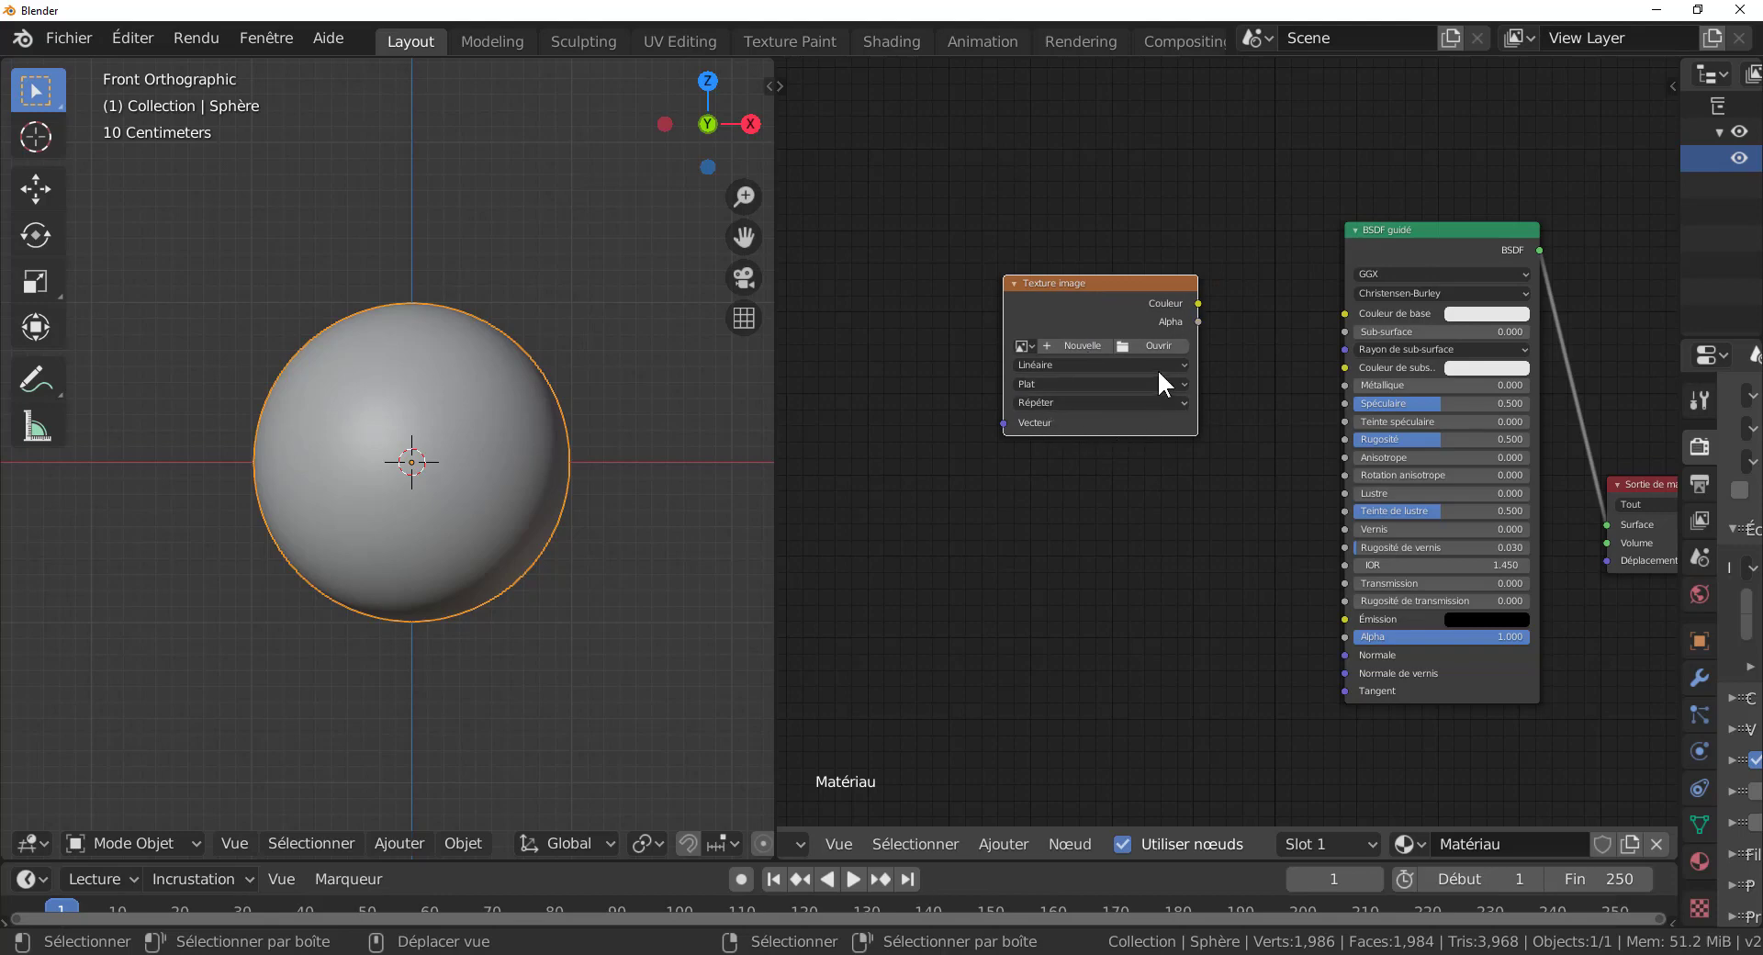
left_click_drag(1198, 303, 1342, 316)
mouse_move(1139, 283)
left_mouse_down()
mouse_move(1218, 256)
mouse_move(1155, 275)
left_mouse_up()
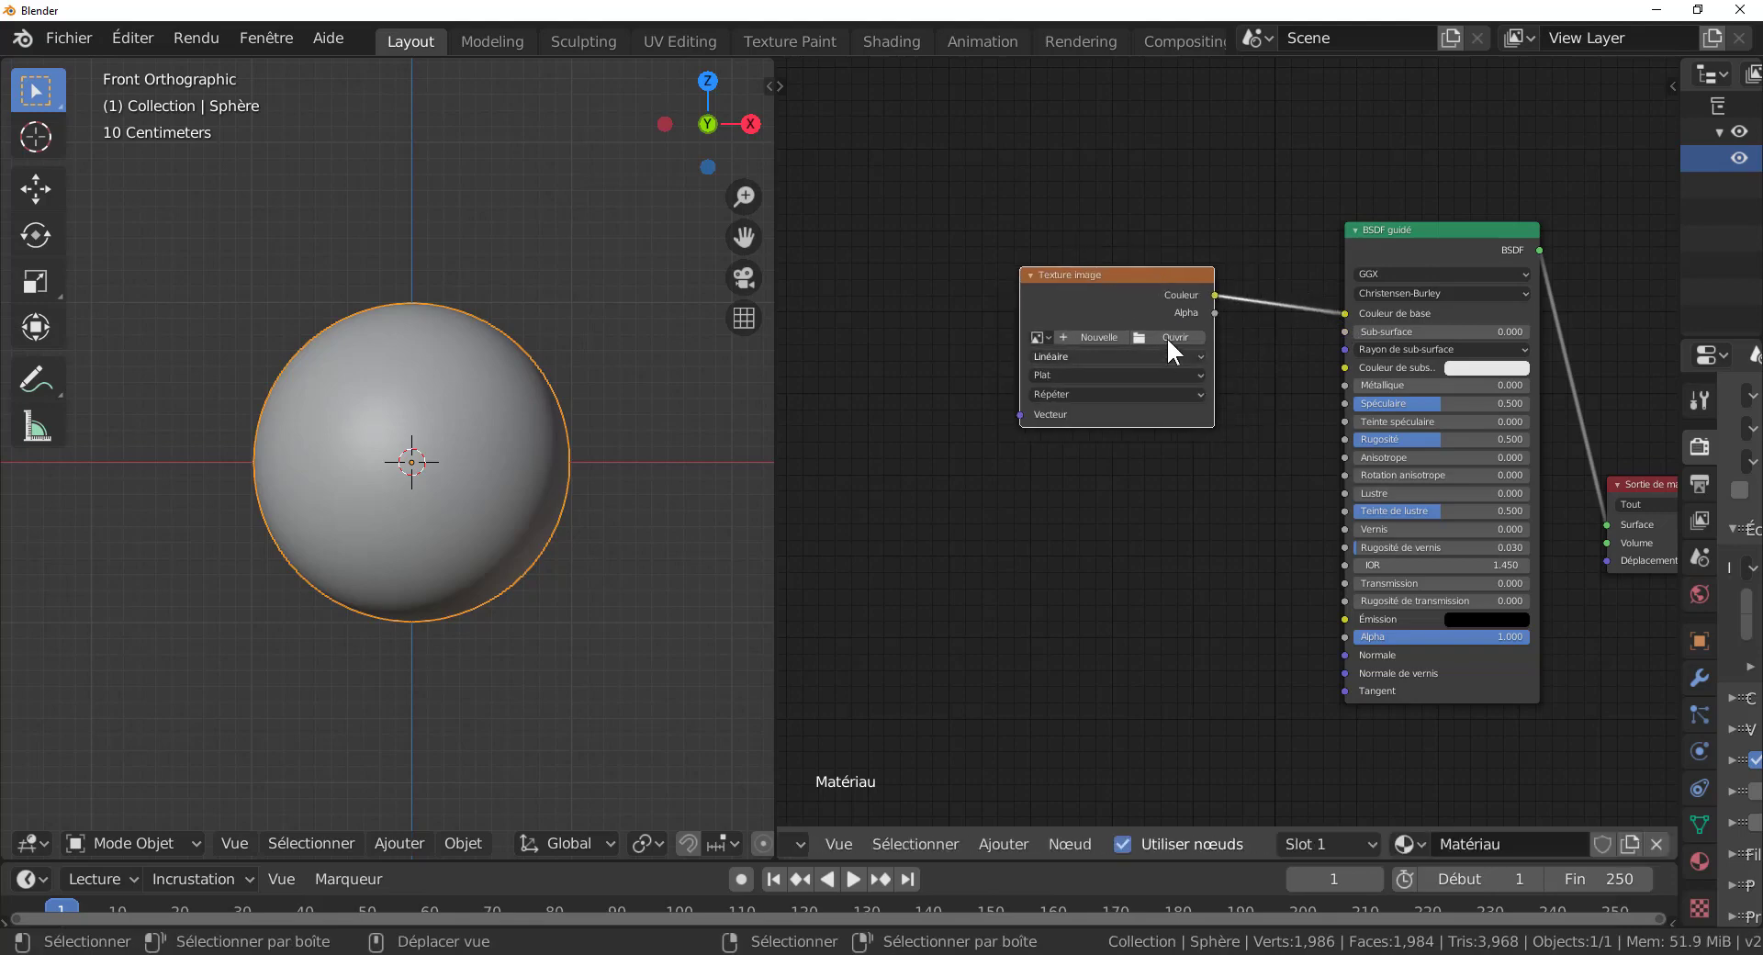
Step: Load 2k_mars.jpg from the Mars 2k folder into the image texture node
left_click(1166, 336)
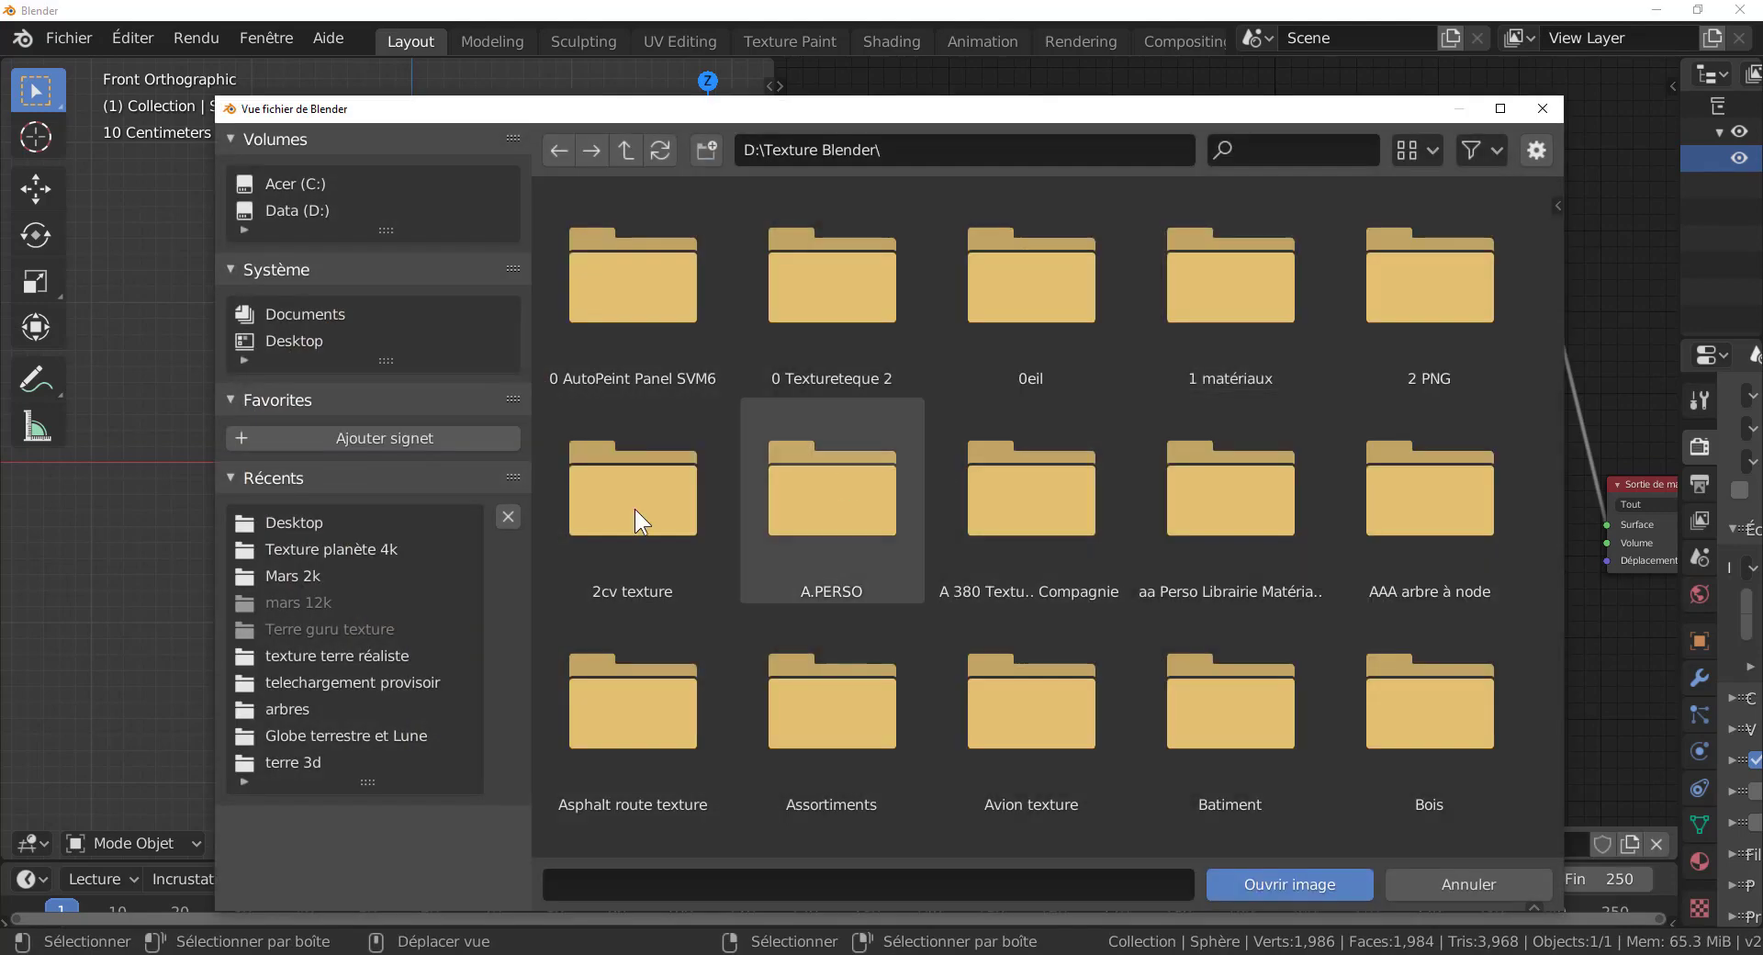
left_click(287, 578)
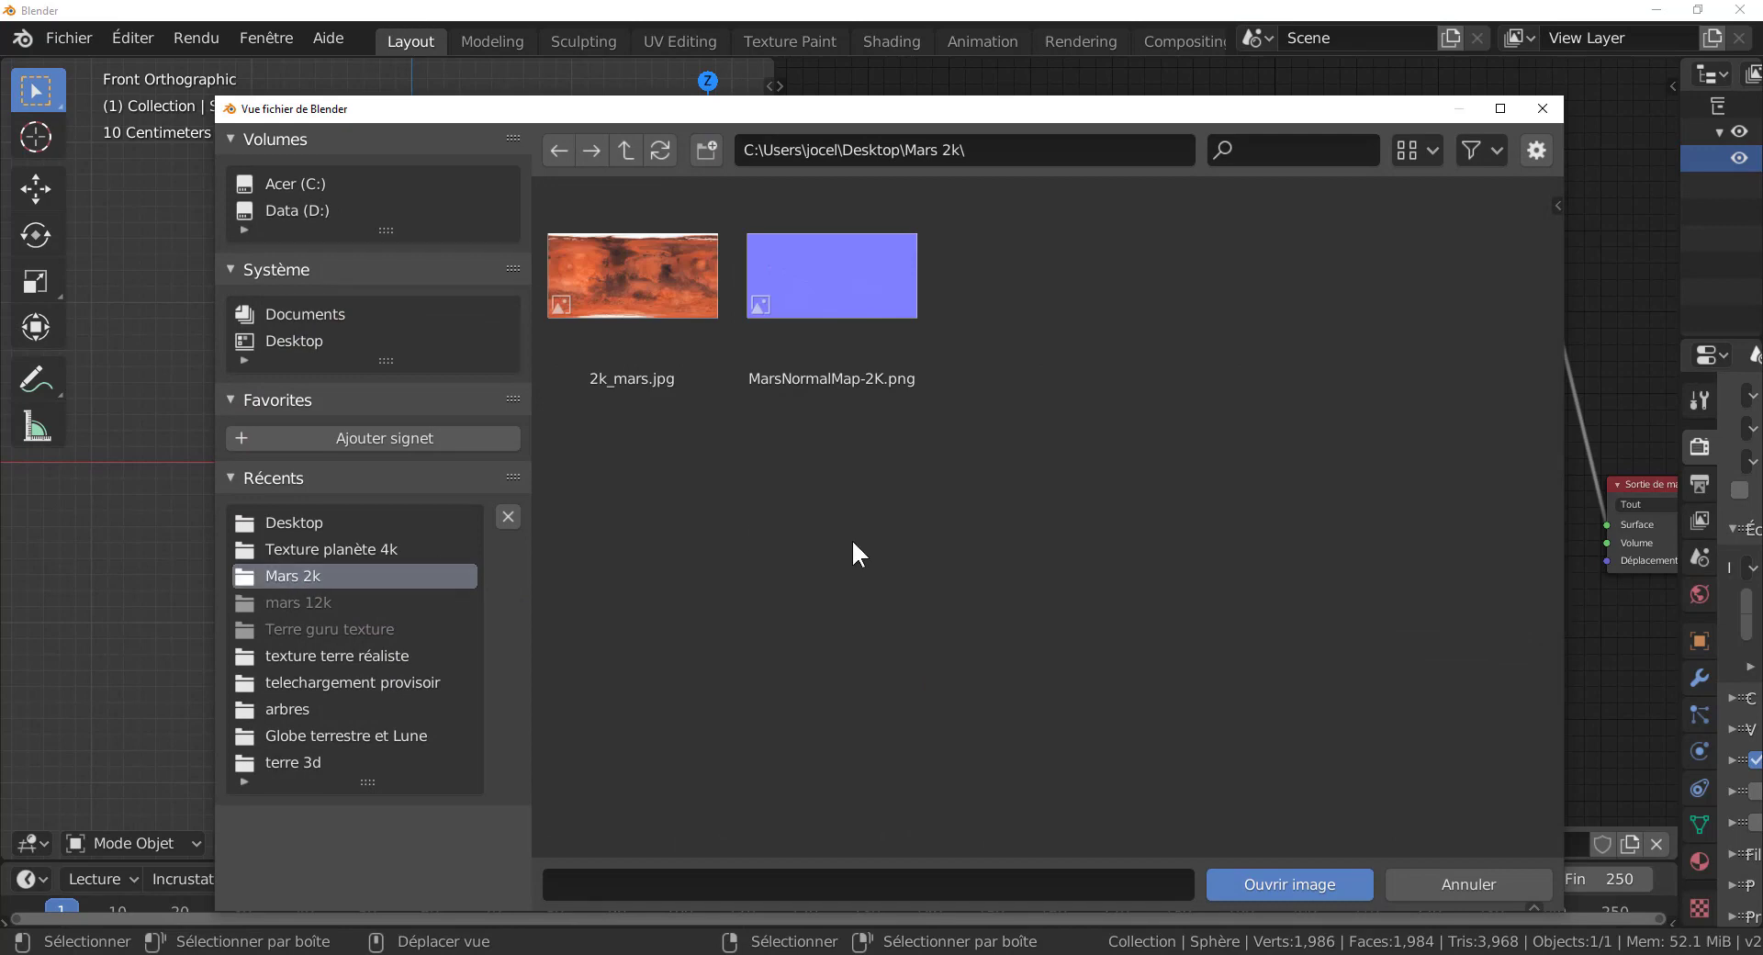
left_click(647, 296)
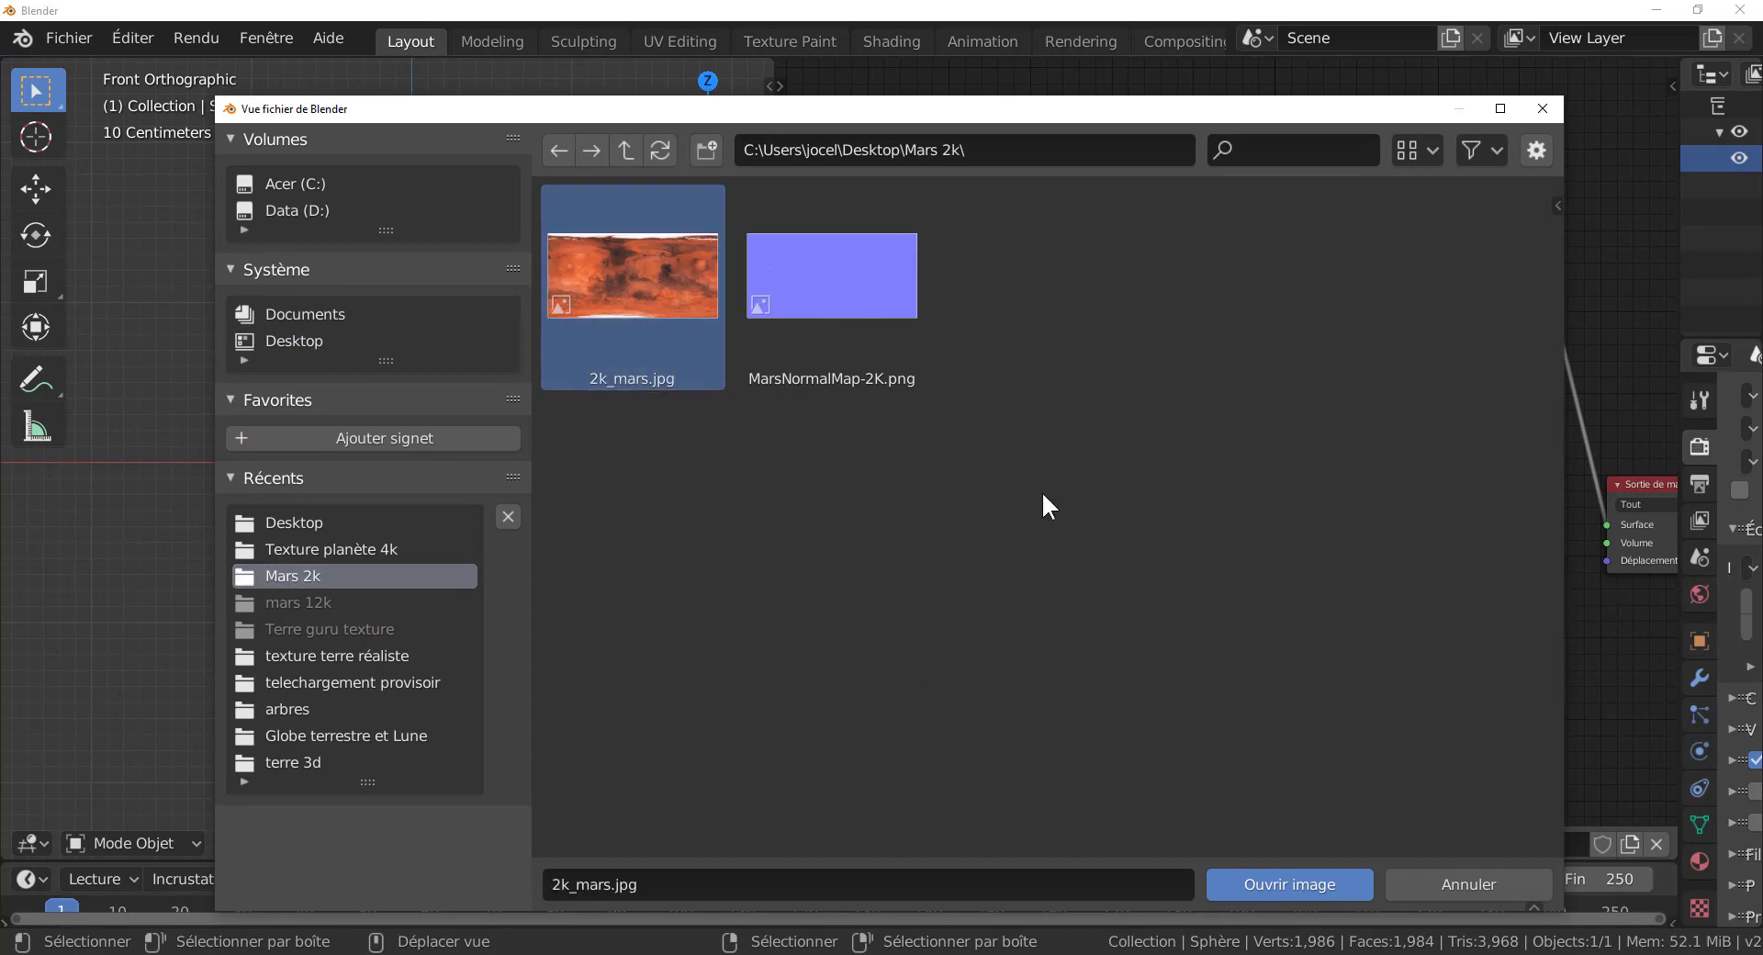
left_click(1302, 878)
middle_click_drag(1192, 562, 1192, 560)
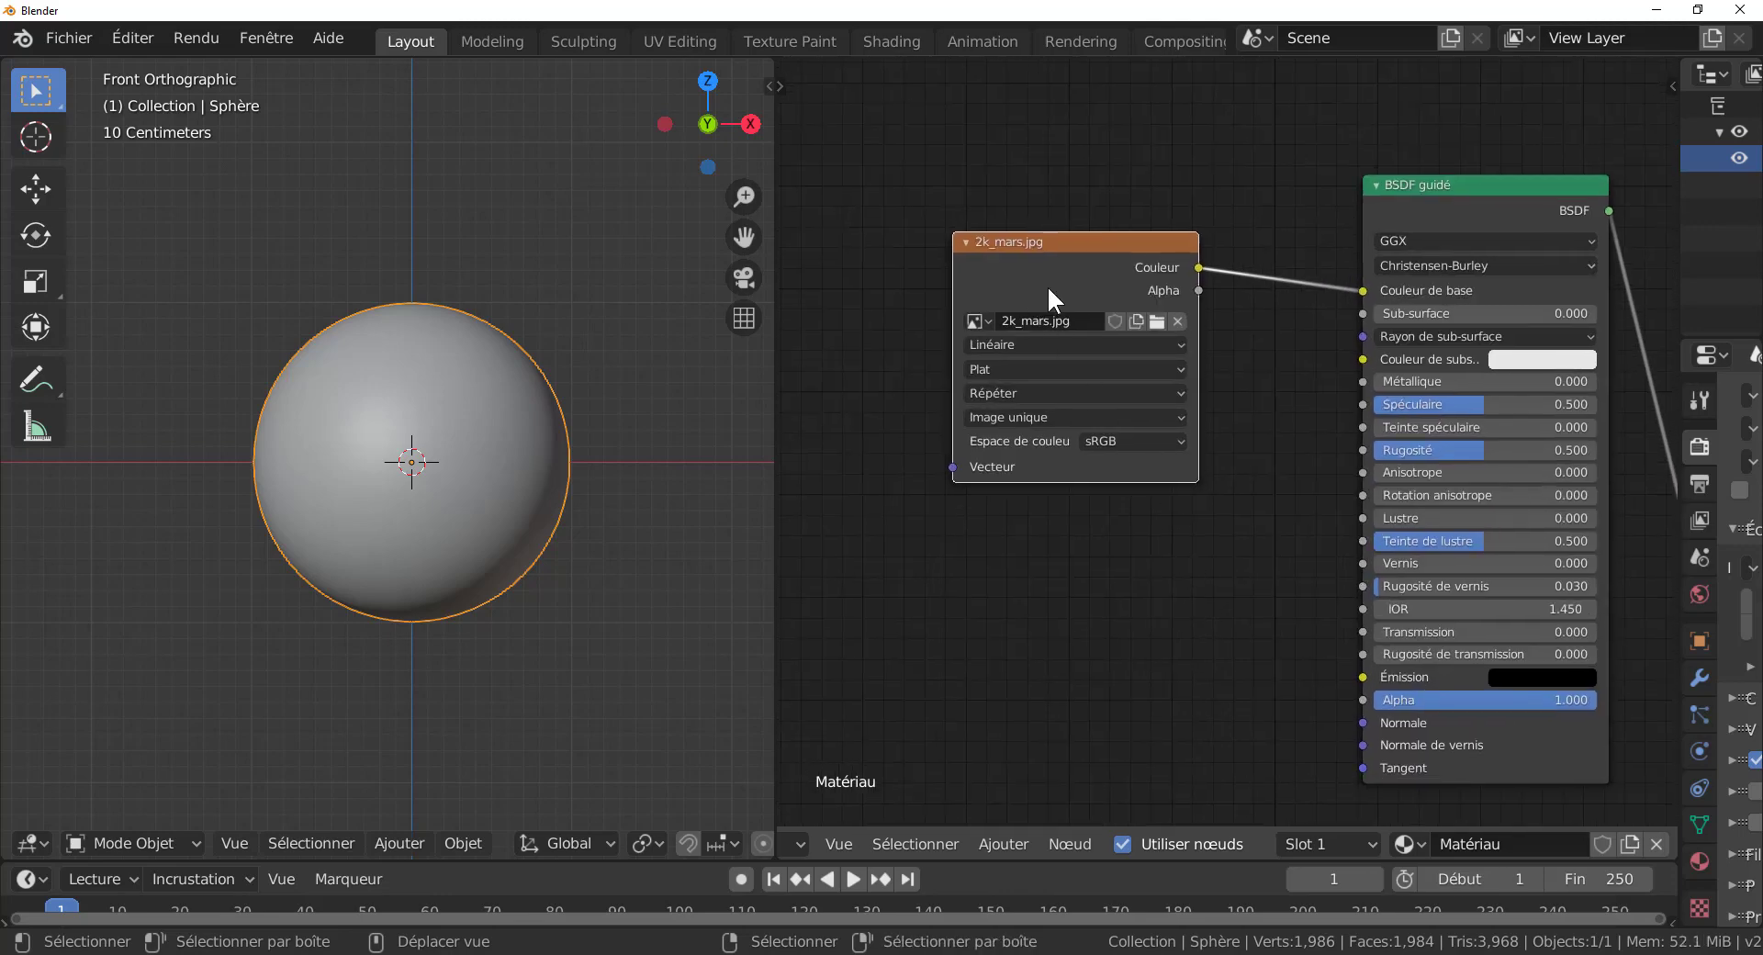
Step: Duplicate the 2k_mars.jpg texture node and place the copy below the original
left_click(1047, 285)
key("shift+d")
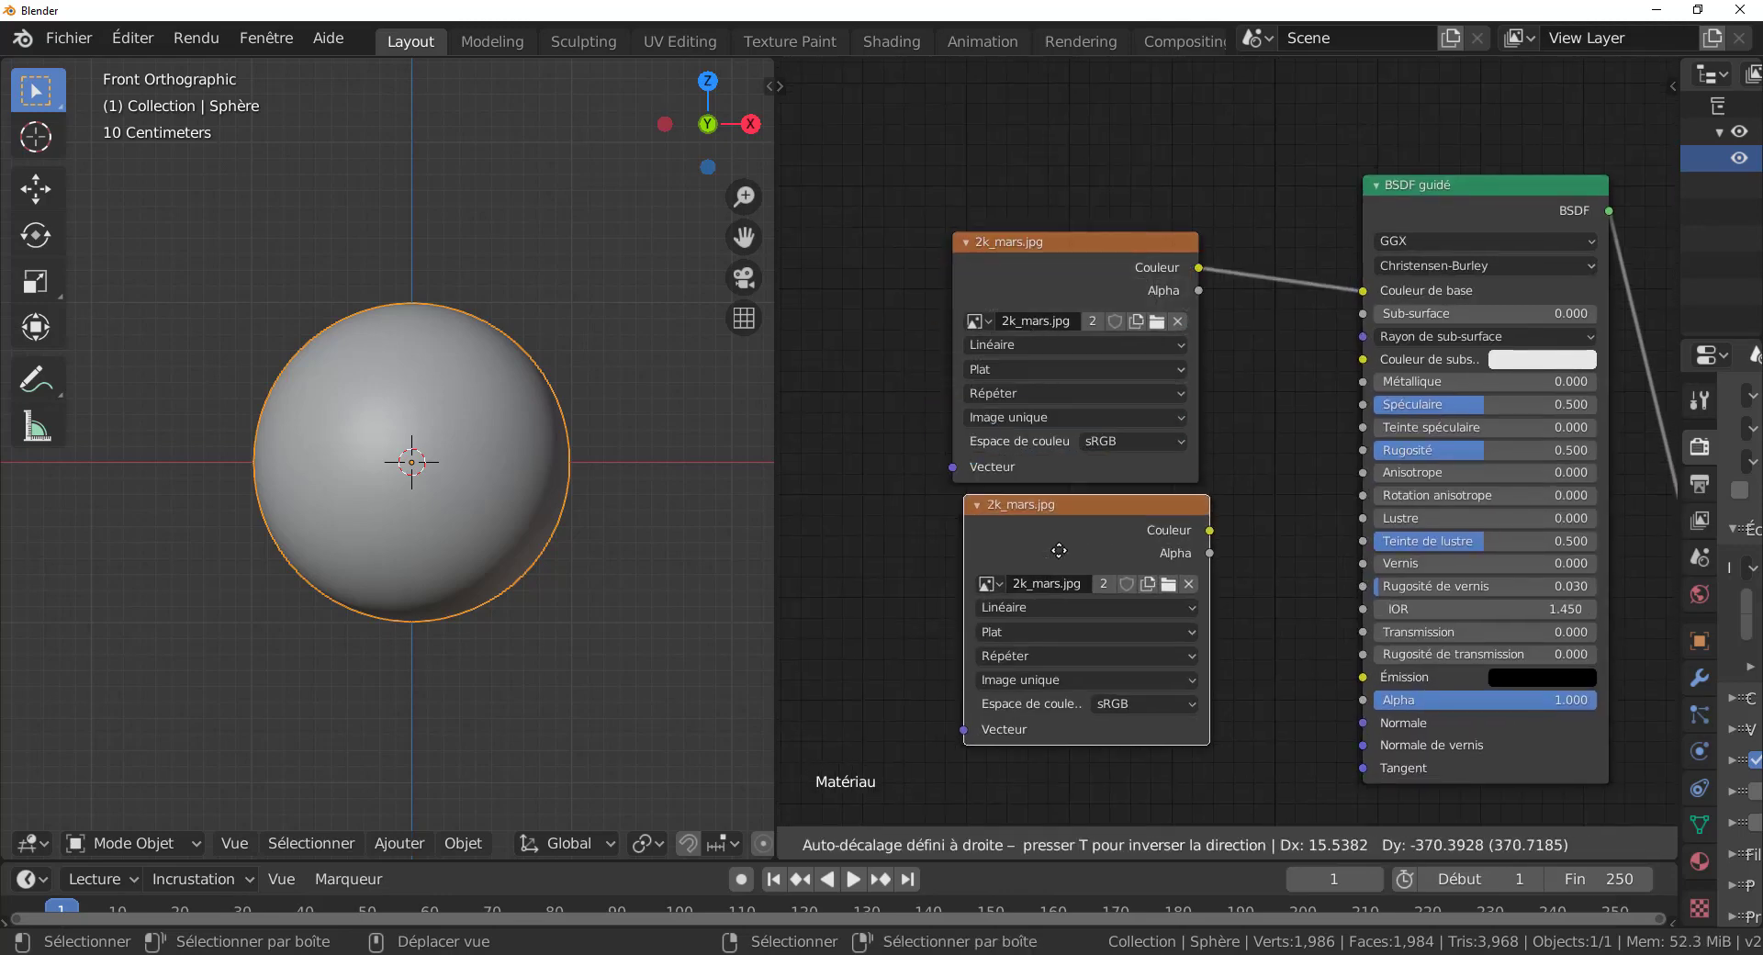
left_click(1056, 563)
Step: Set the color space of the 2k_mars.jpg image to XYZ on the duplicated texture node
left_click(1128, 720)
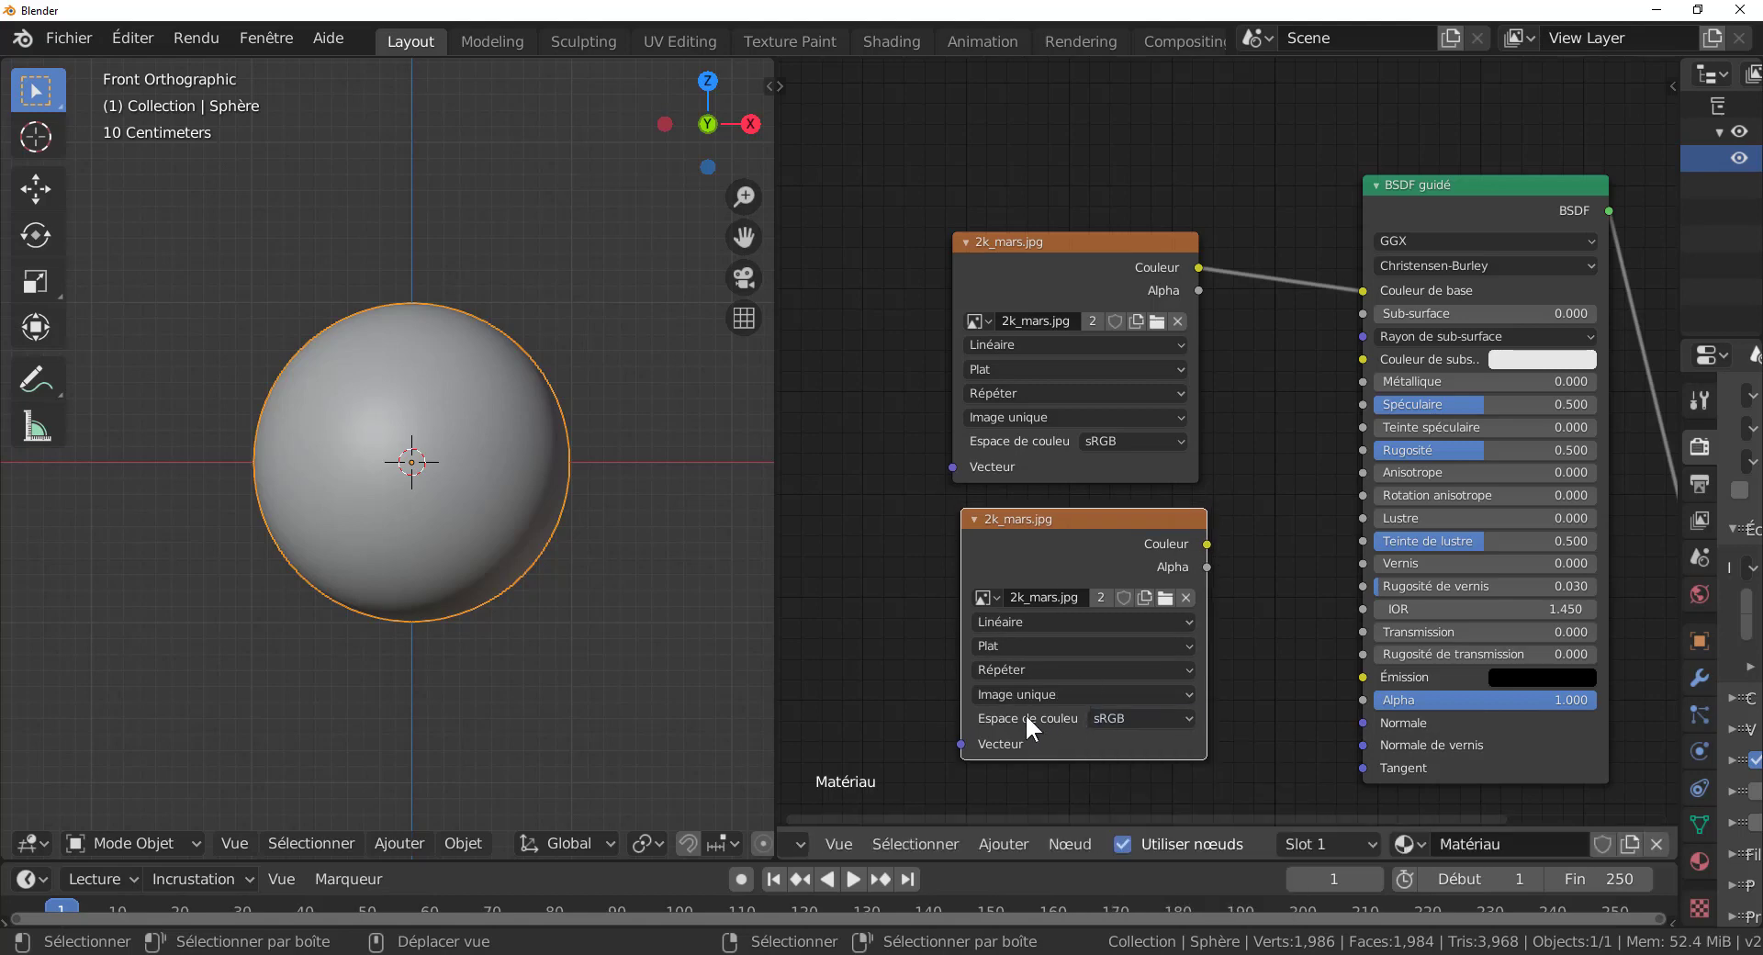
left_click(1135, 714)
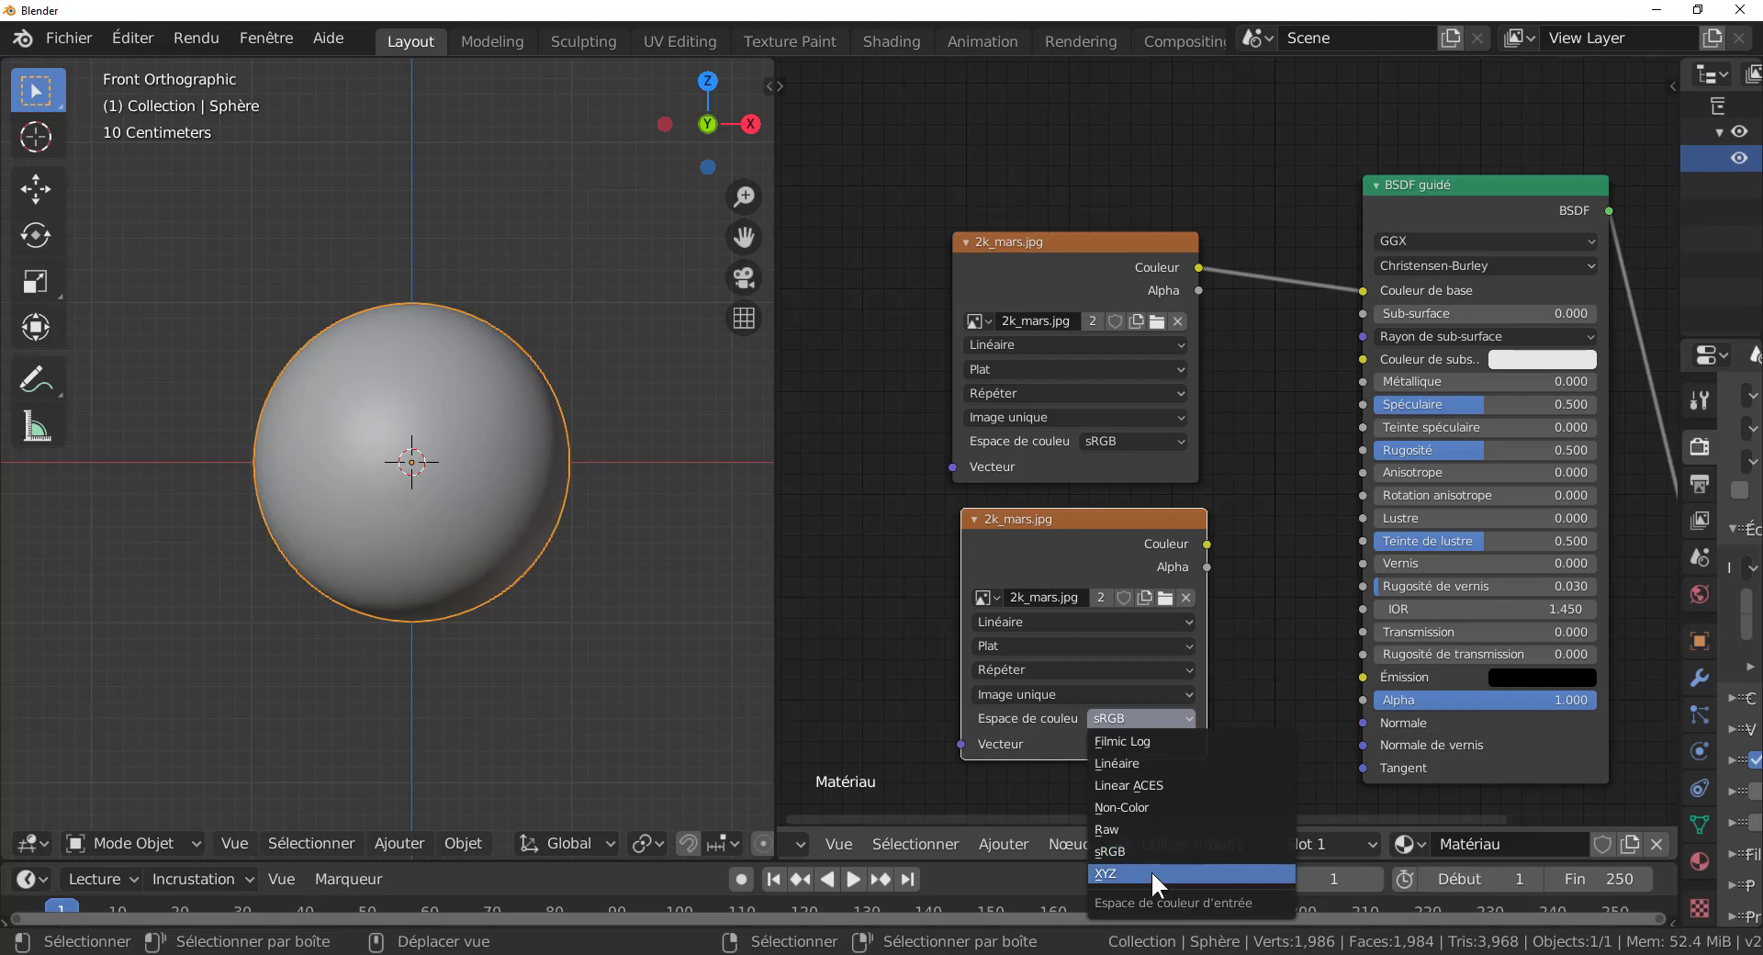
left_click(1150, 872)
left_click(1155, 715)
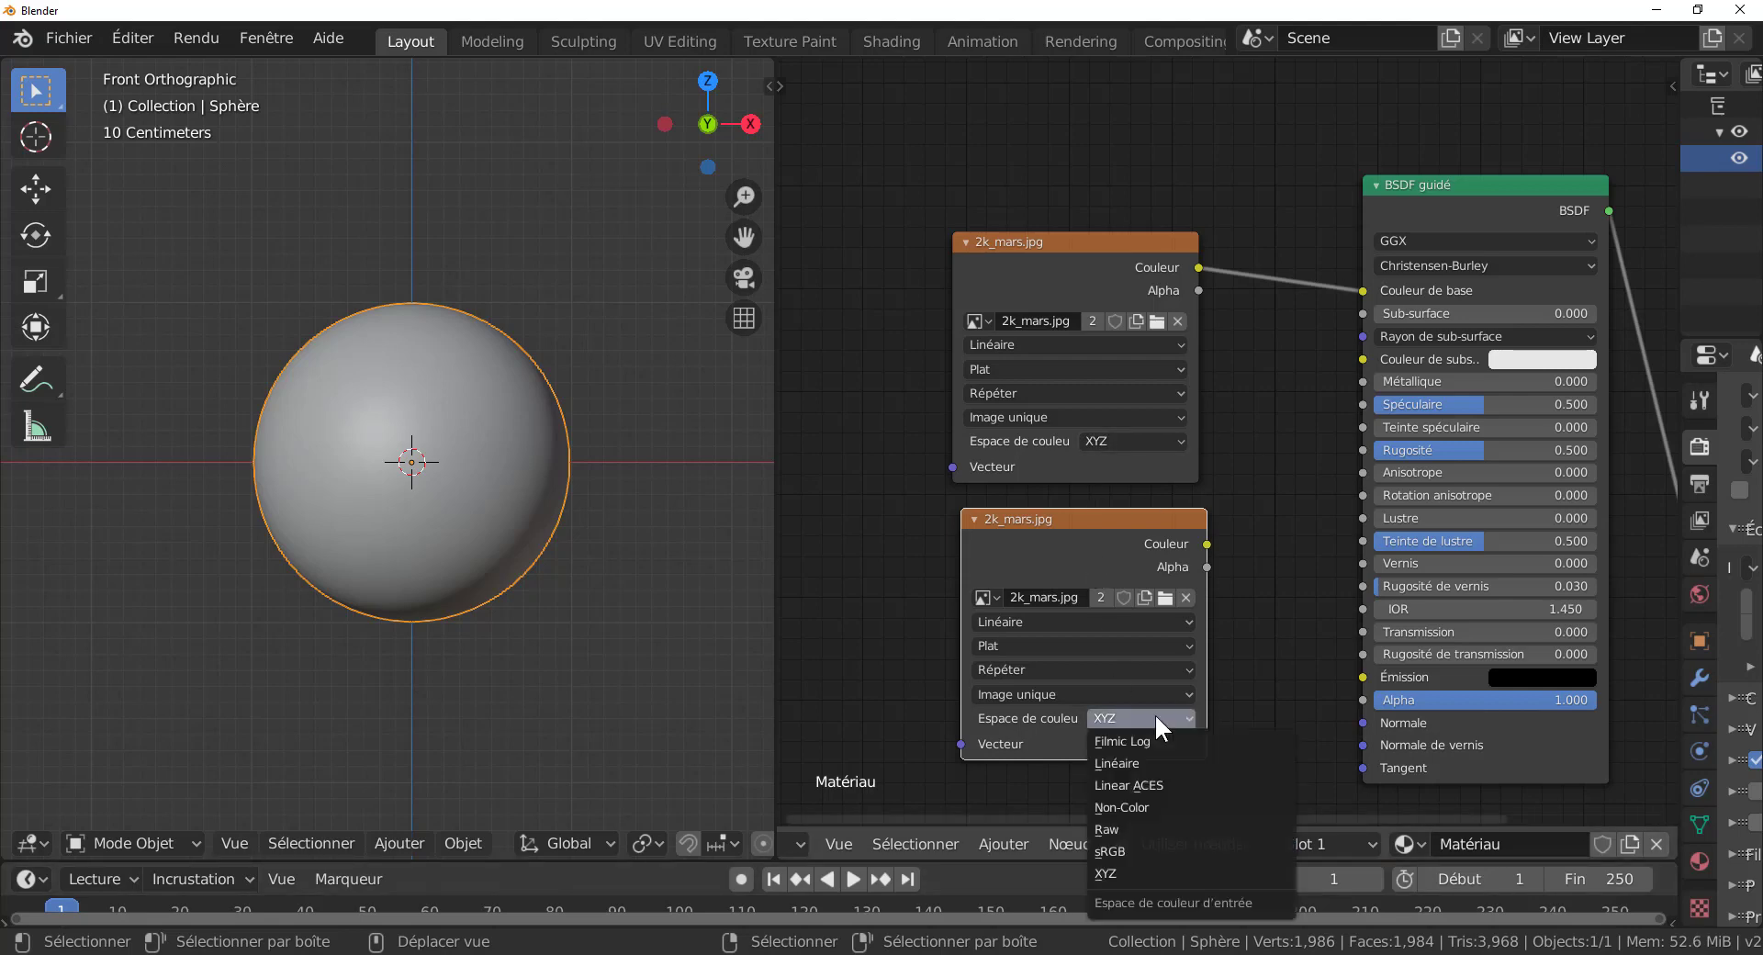
Step: Delete the duplicated 2k_mars.jpg texture node
left_click_drag(1133, 538, 1050, 546)
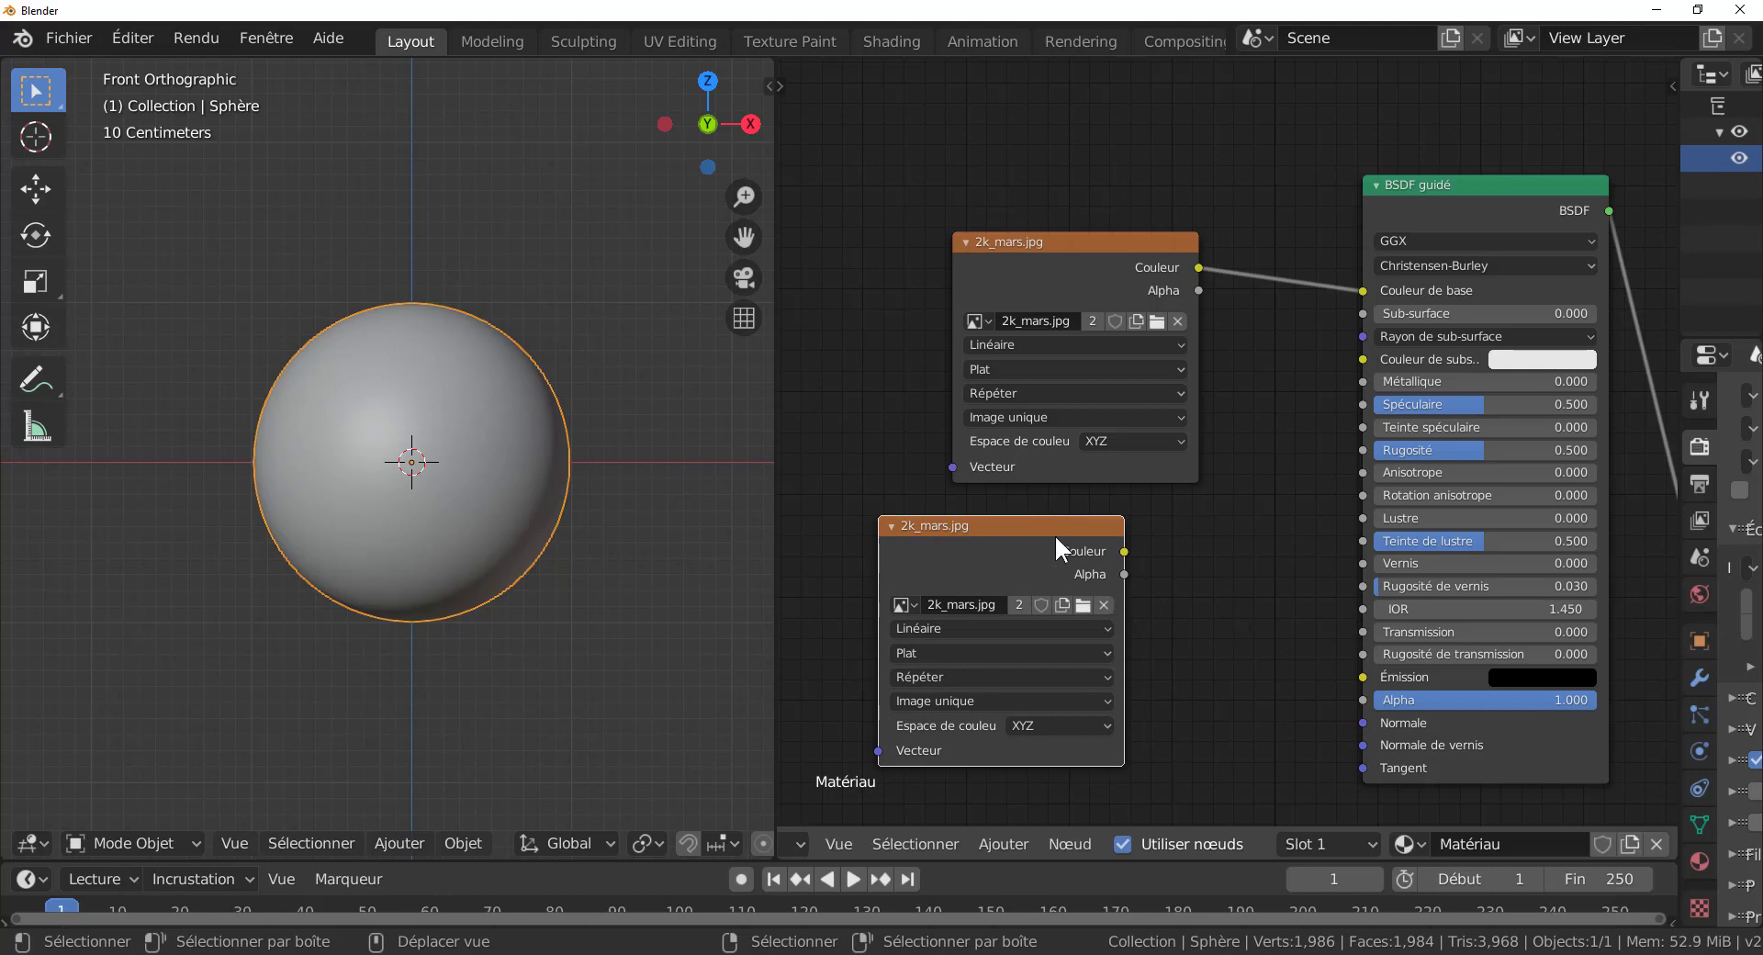
left_click_drag(1038, 534, 1101, 534)
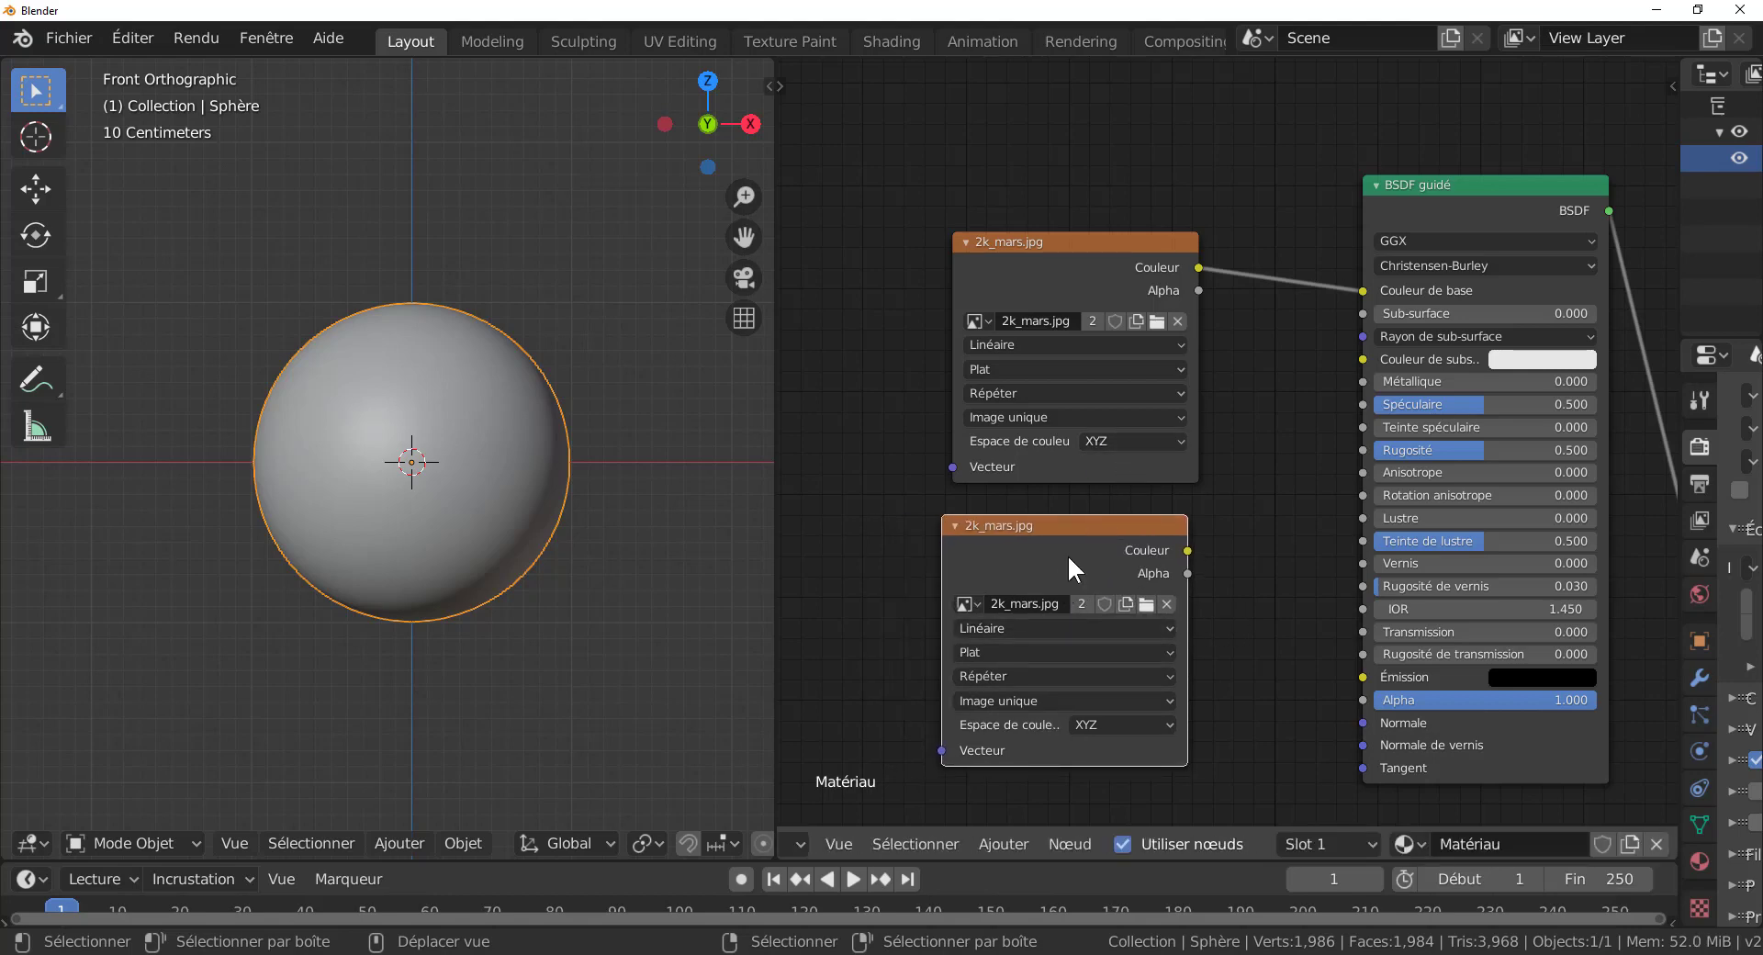
key("x")
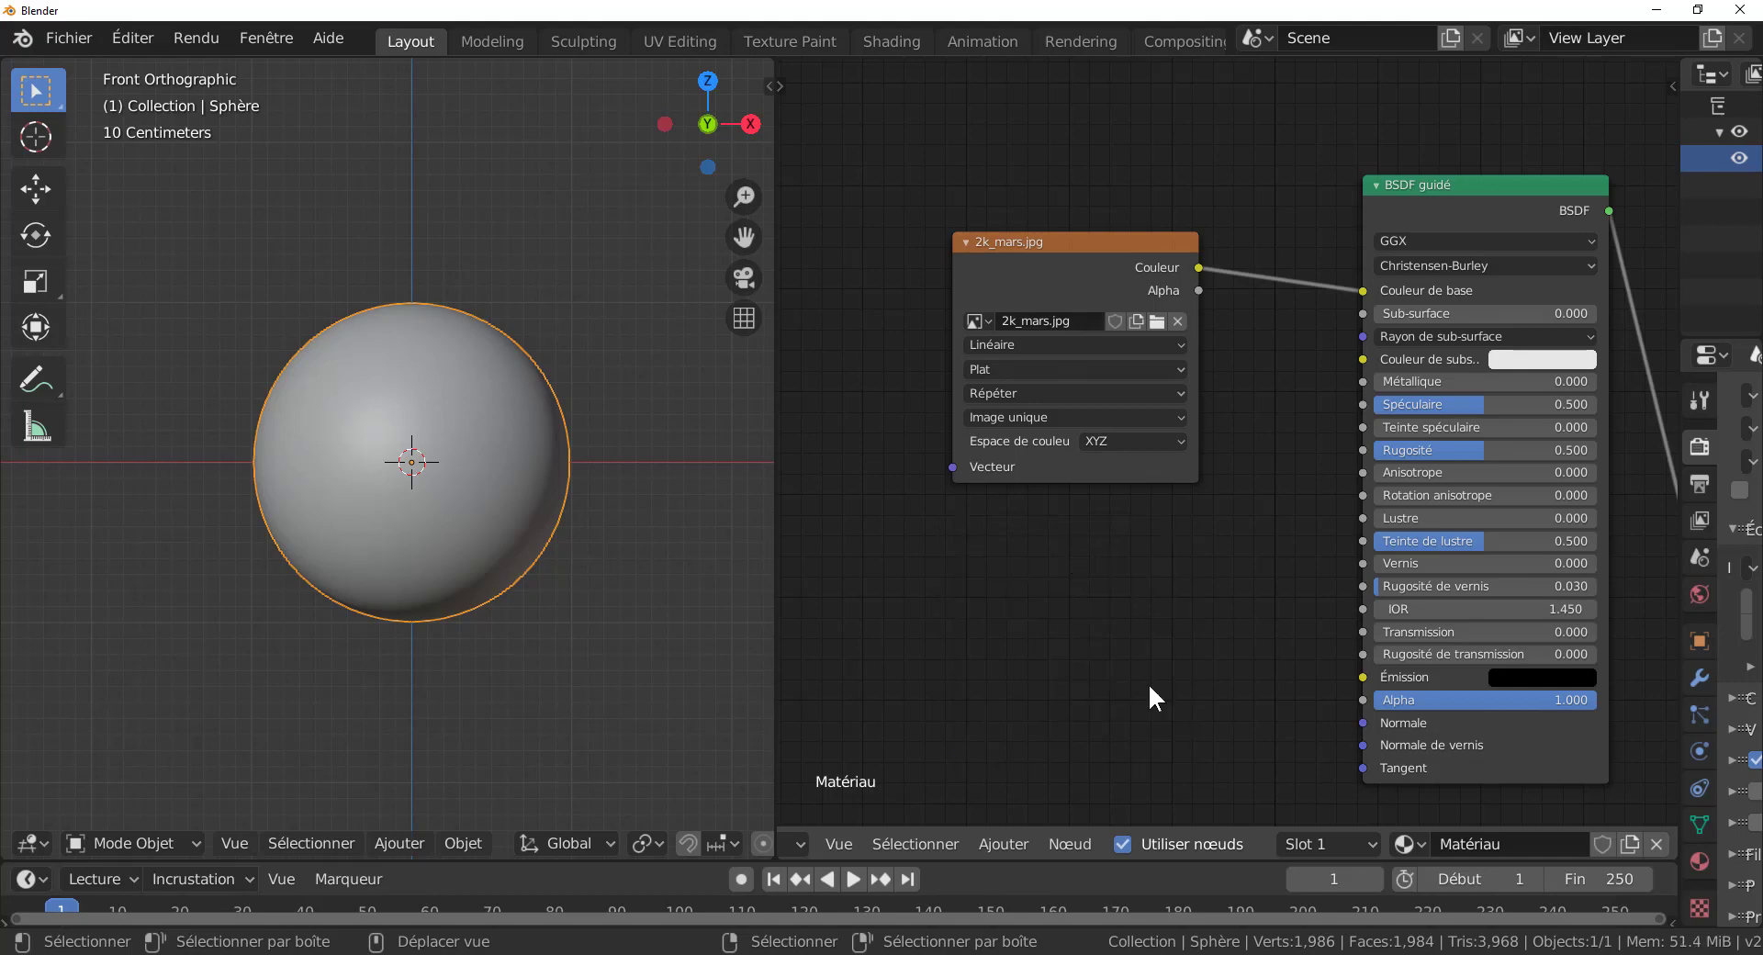
Step: Add a second, empty Image Texture node directly below the 2k_mars.jpg node
left_click(1076, 838)
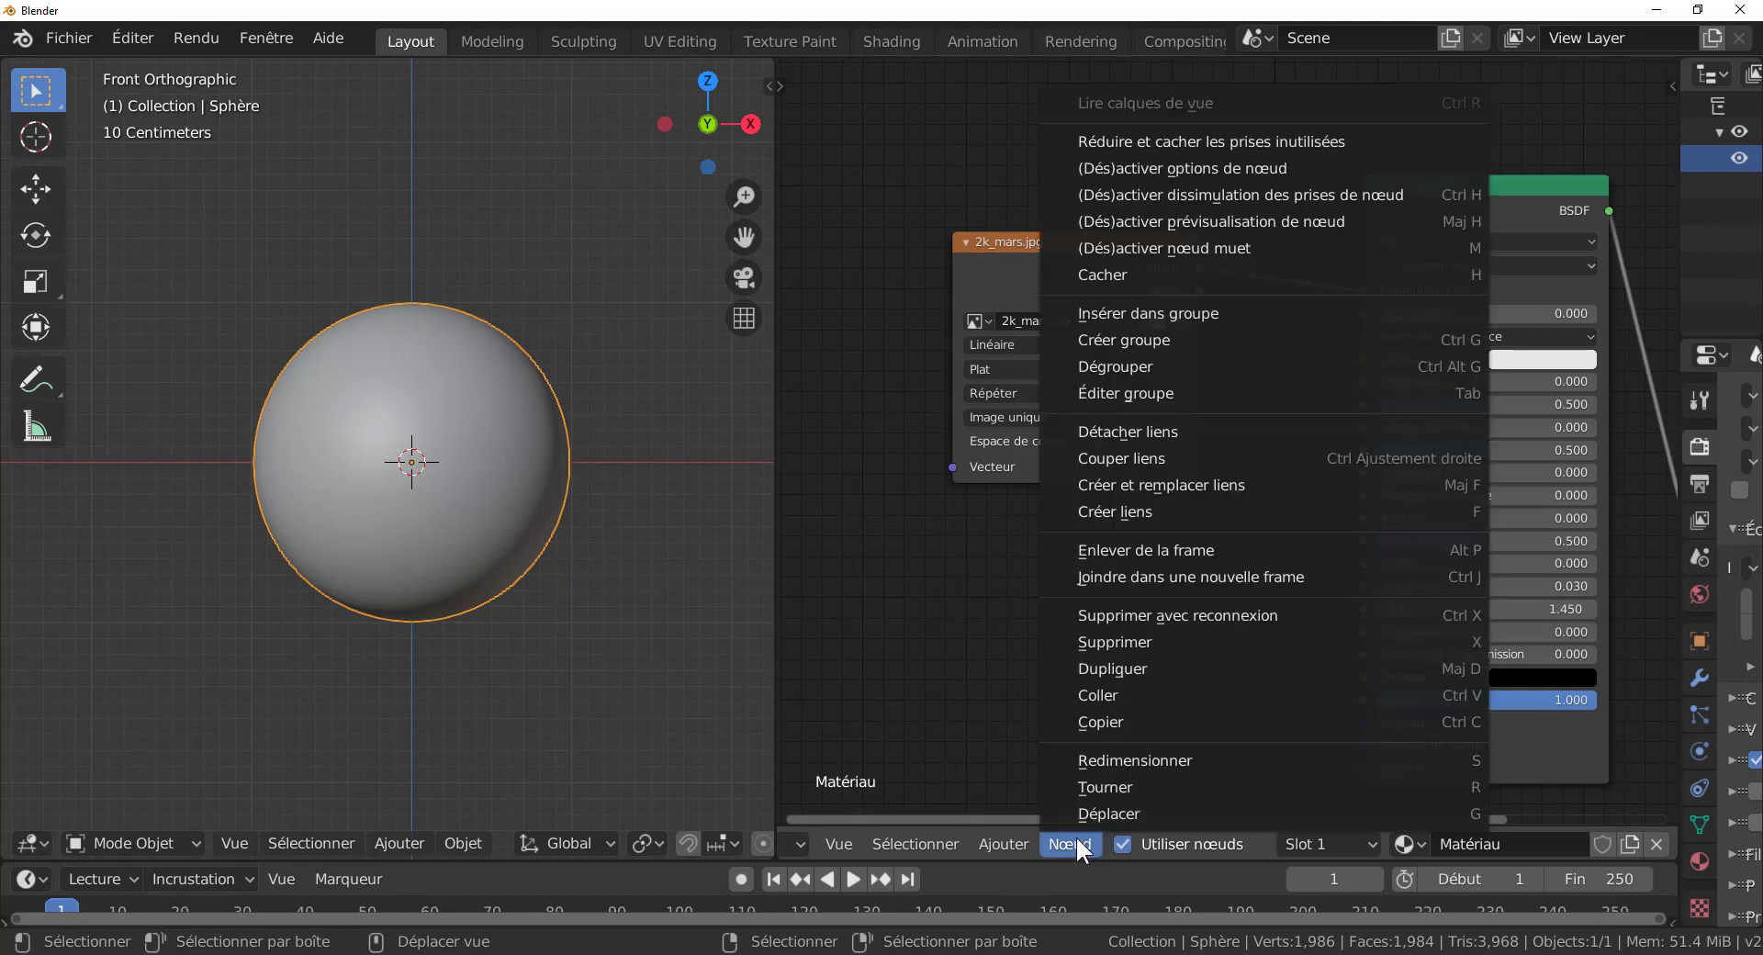
left_click(1021, 839)
mouse_move(1054, 784)
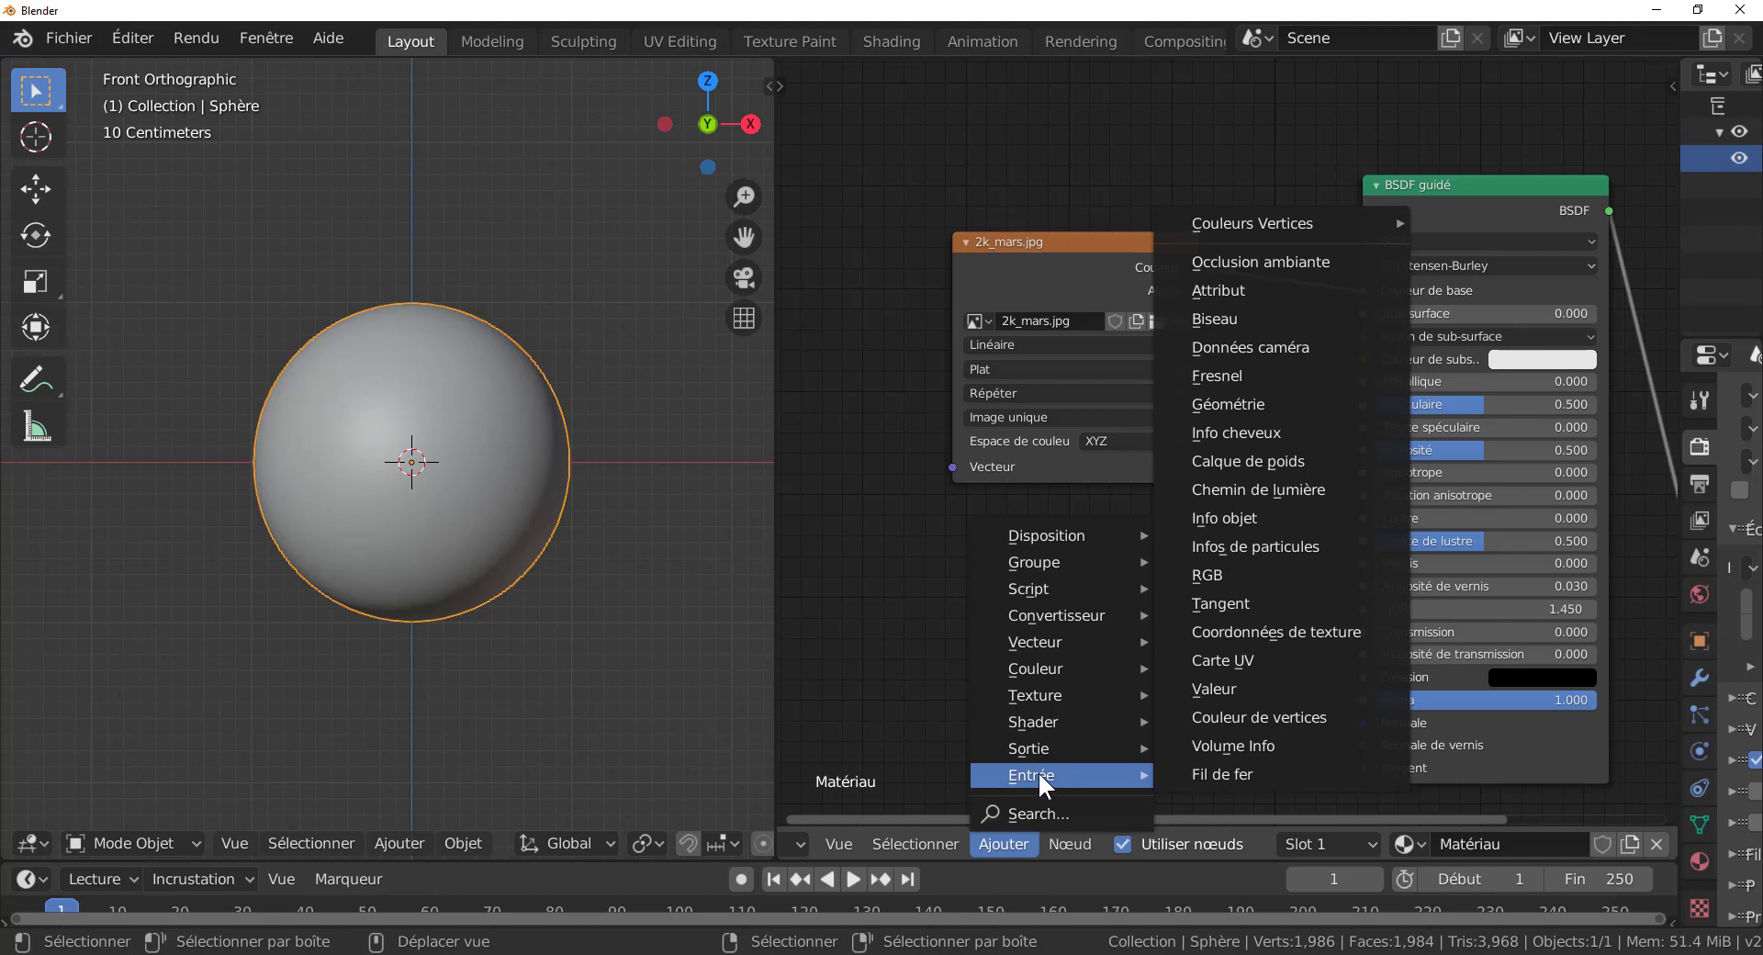
mouse_move(1053, 706)
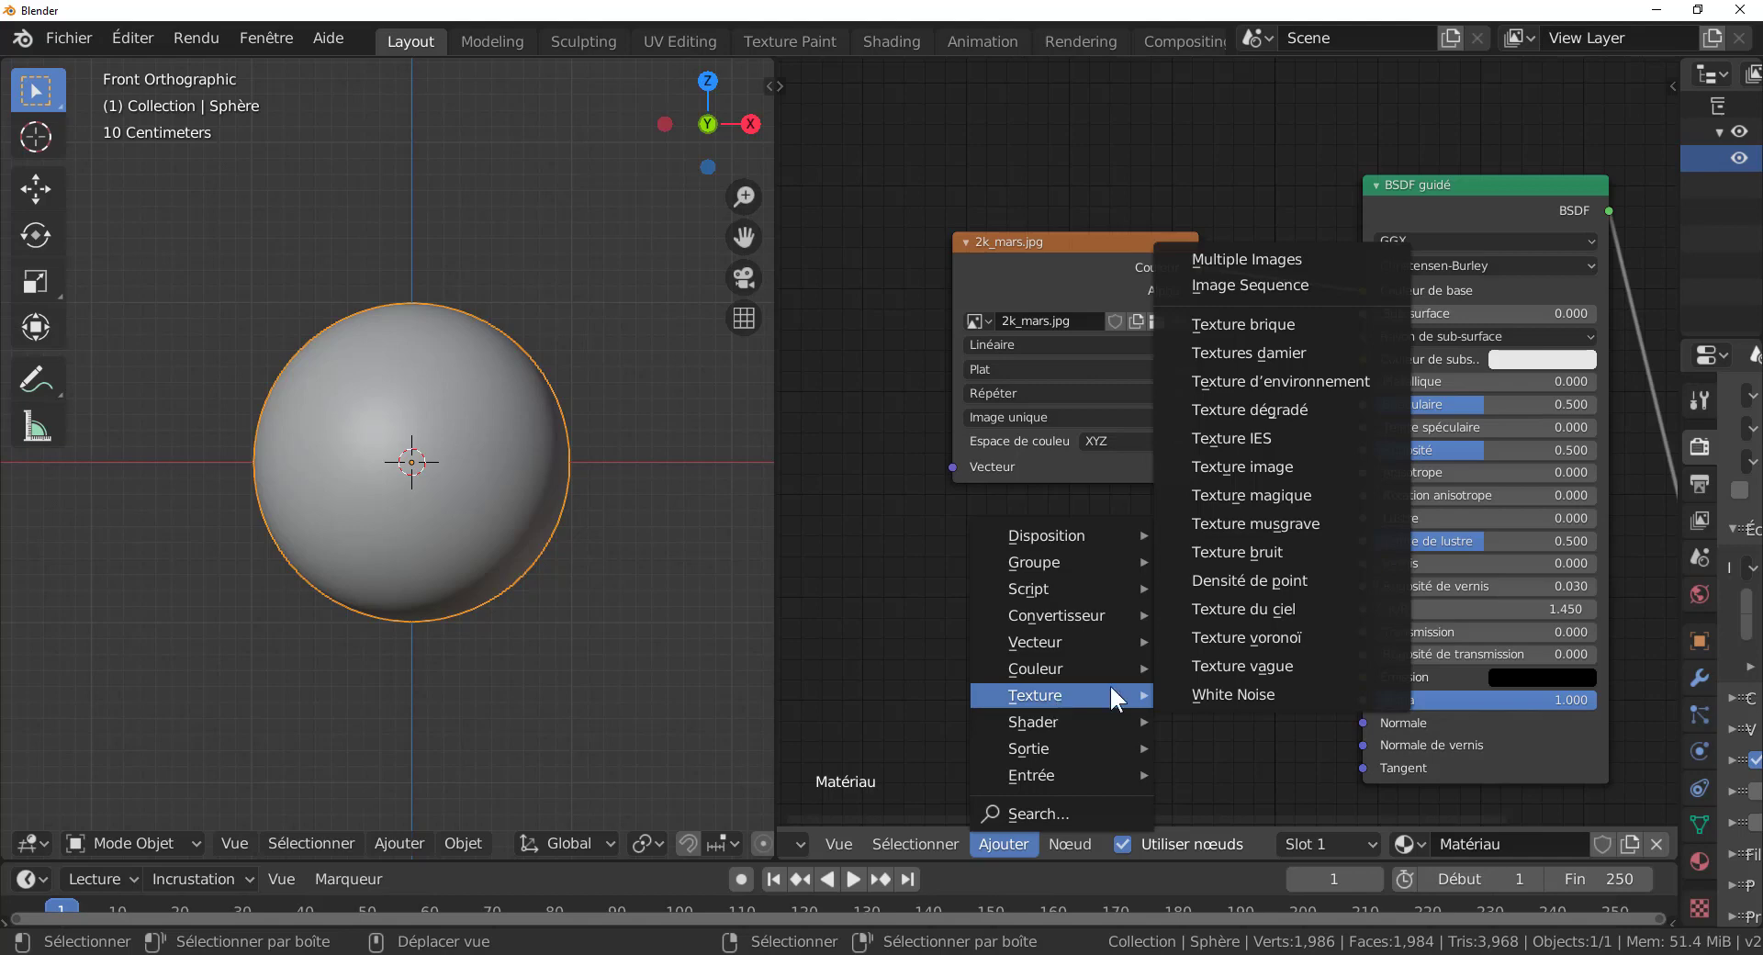
left_click(1260, 465)
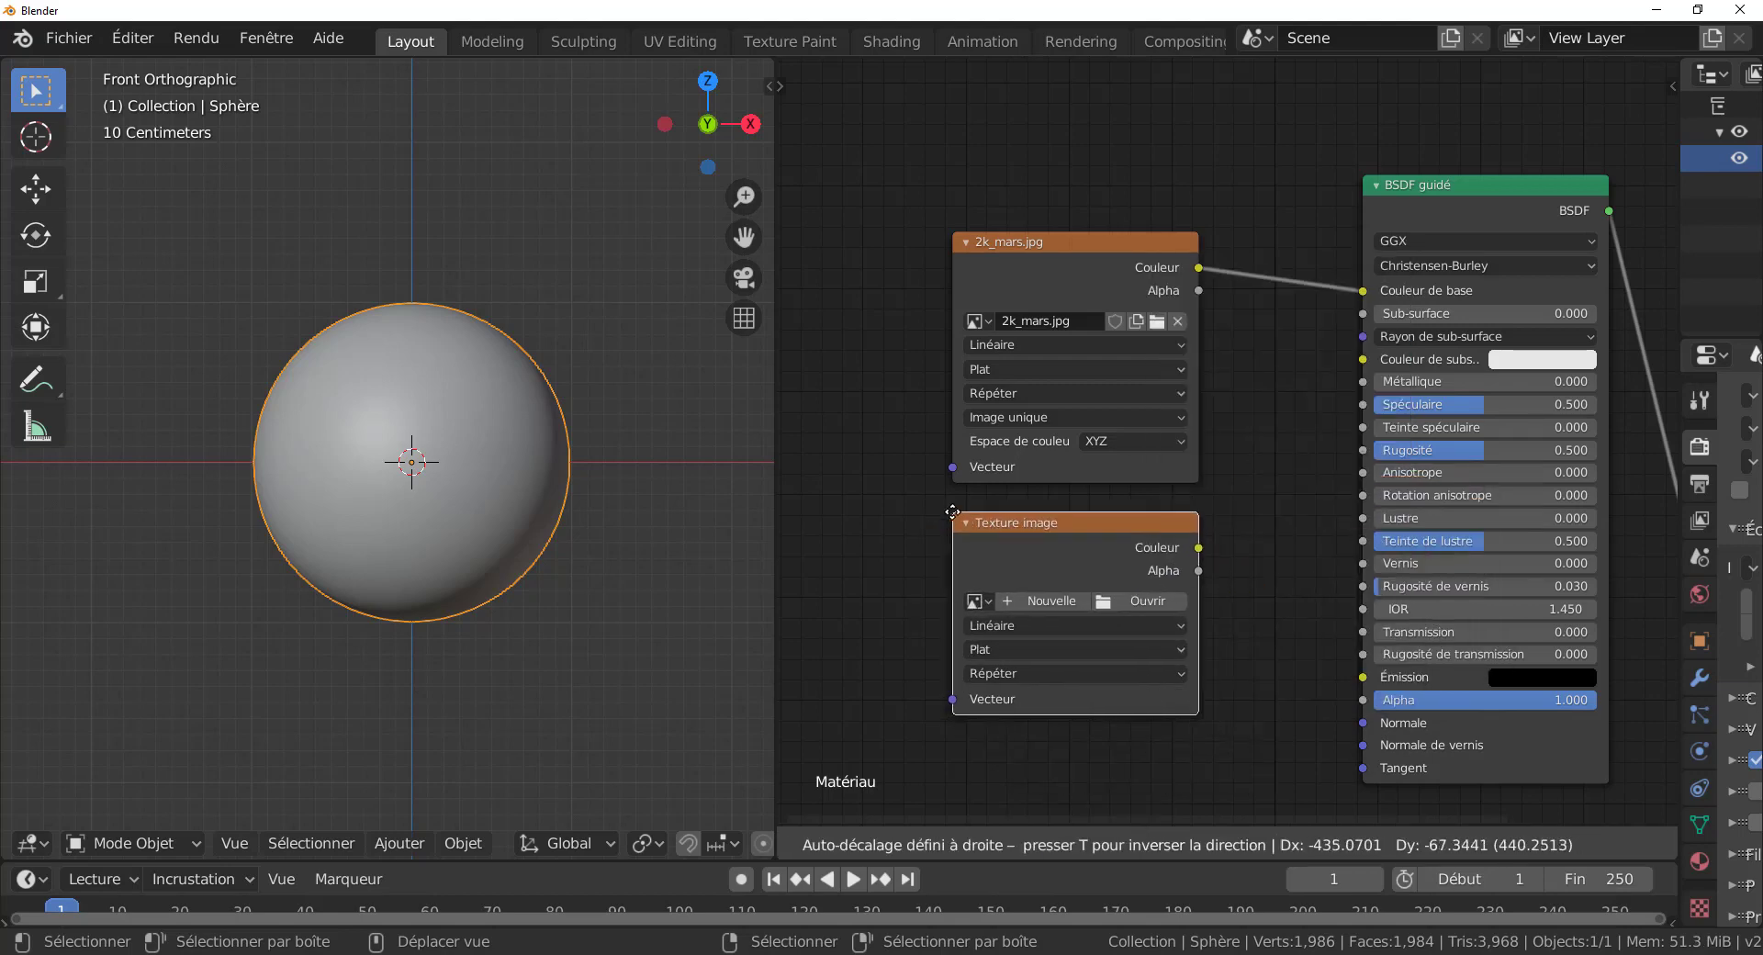
left_click(956, 514)
Step: Reload 2k_mars.jpg from the Mars 2k folder in the upper image texture node
middle_click_drag(1226, 487, 1160, 457)
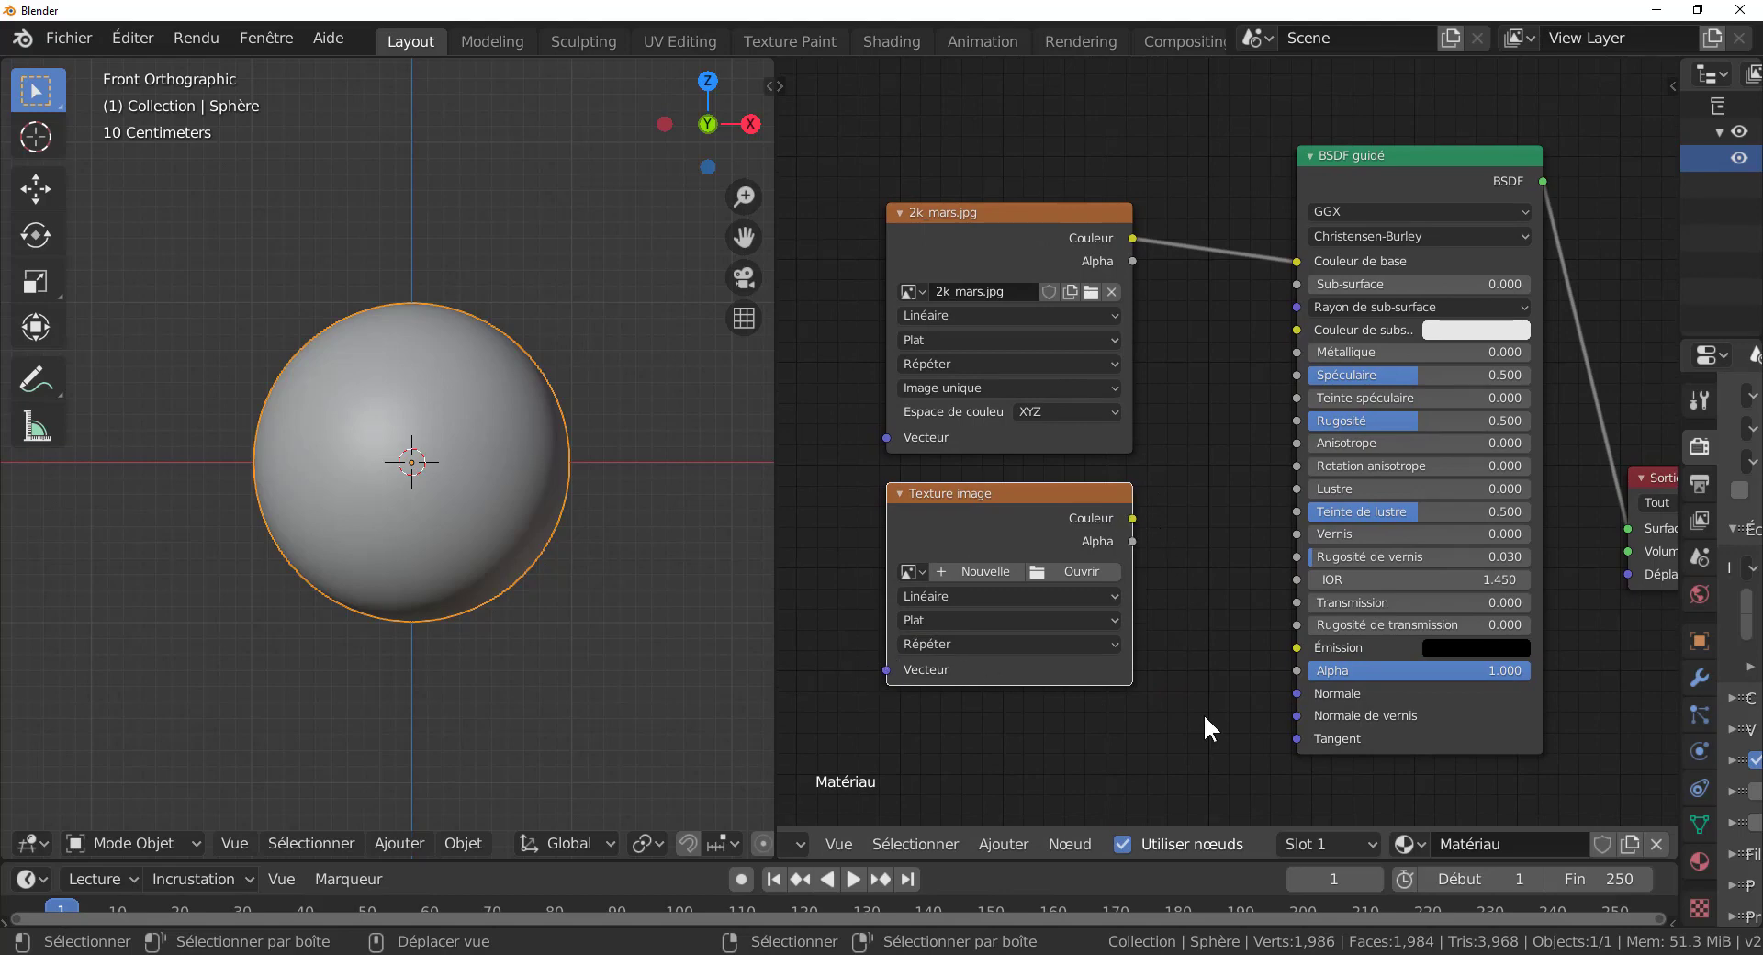
middle_click_drag(1205, 713, 1298, 690)
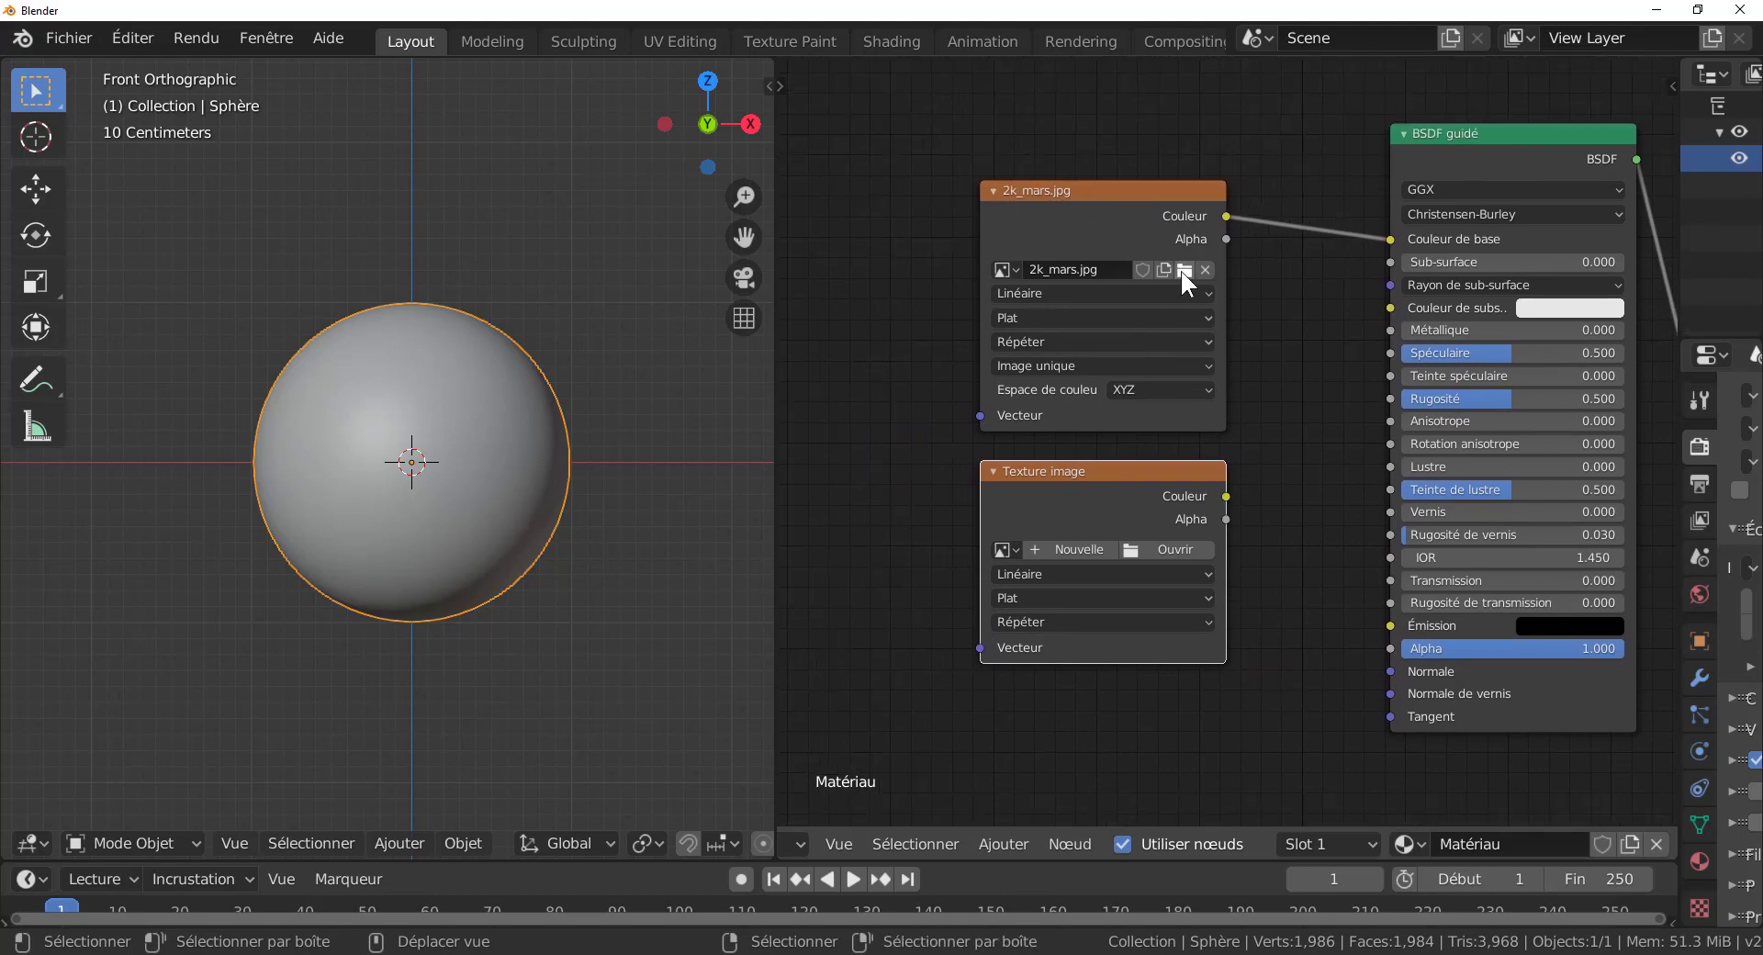
left_click(1184, 269)
left_click(629, 277)
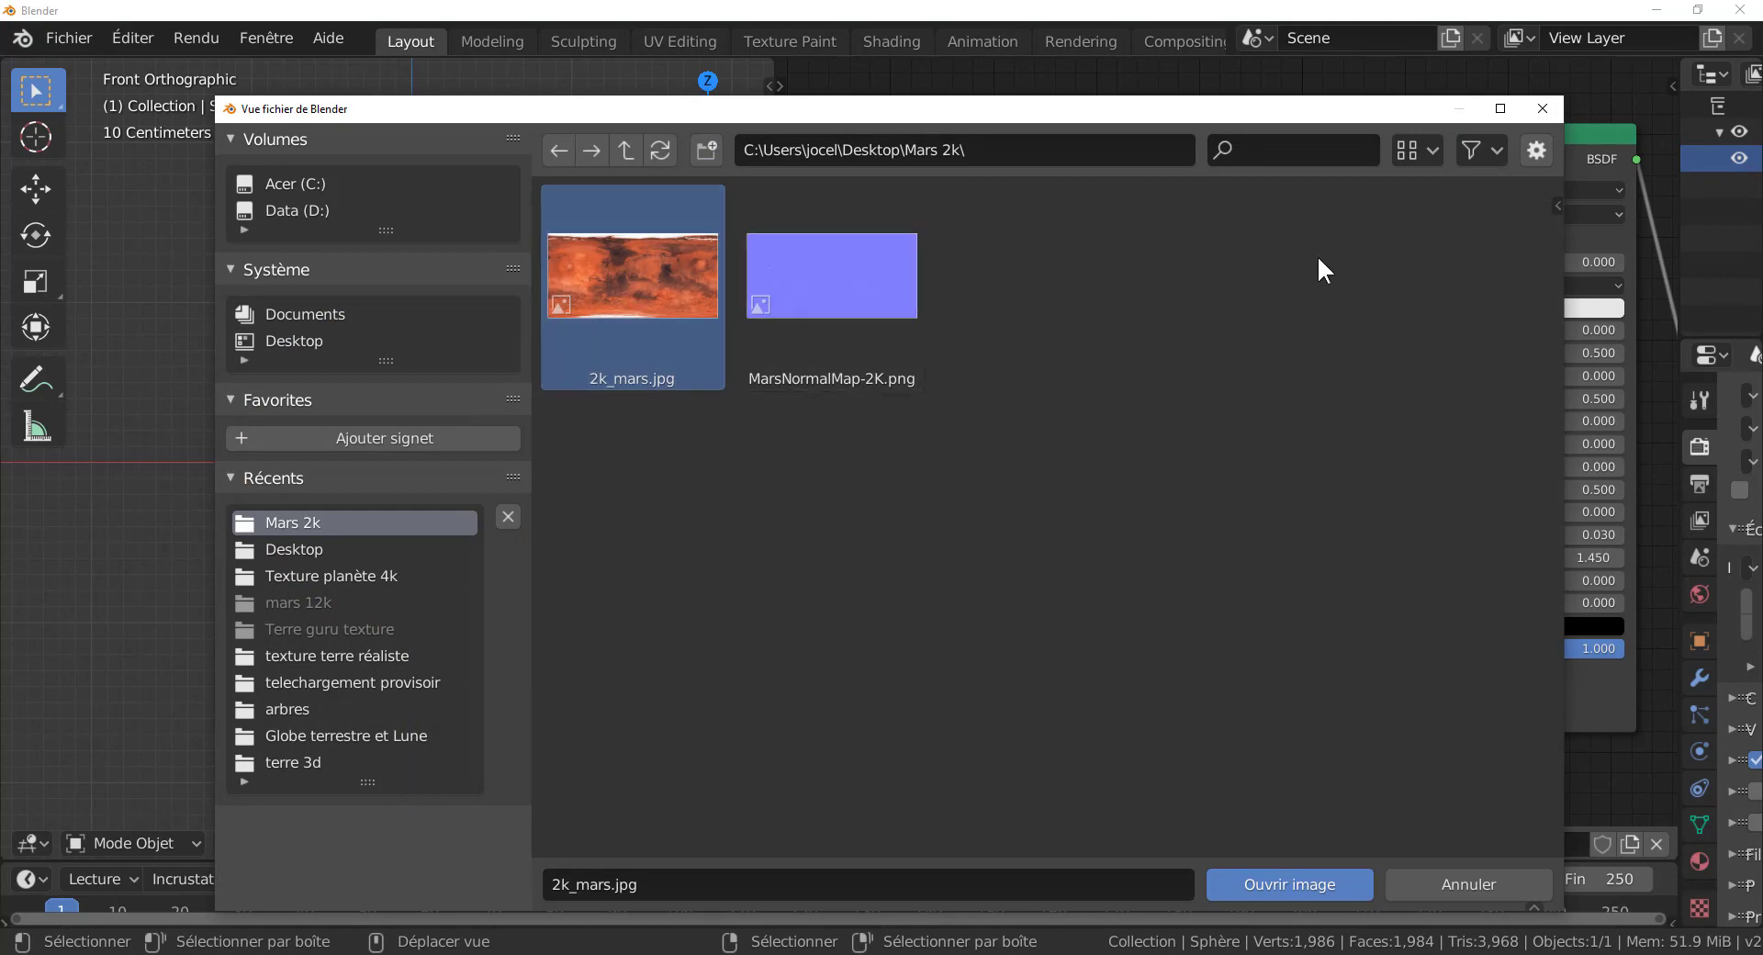
left_click(1293, 878)
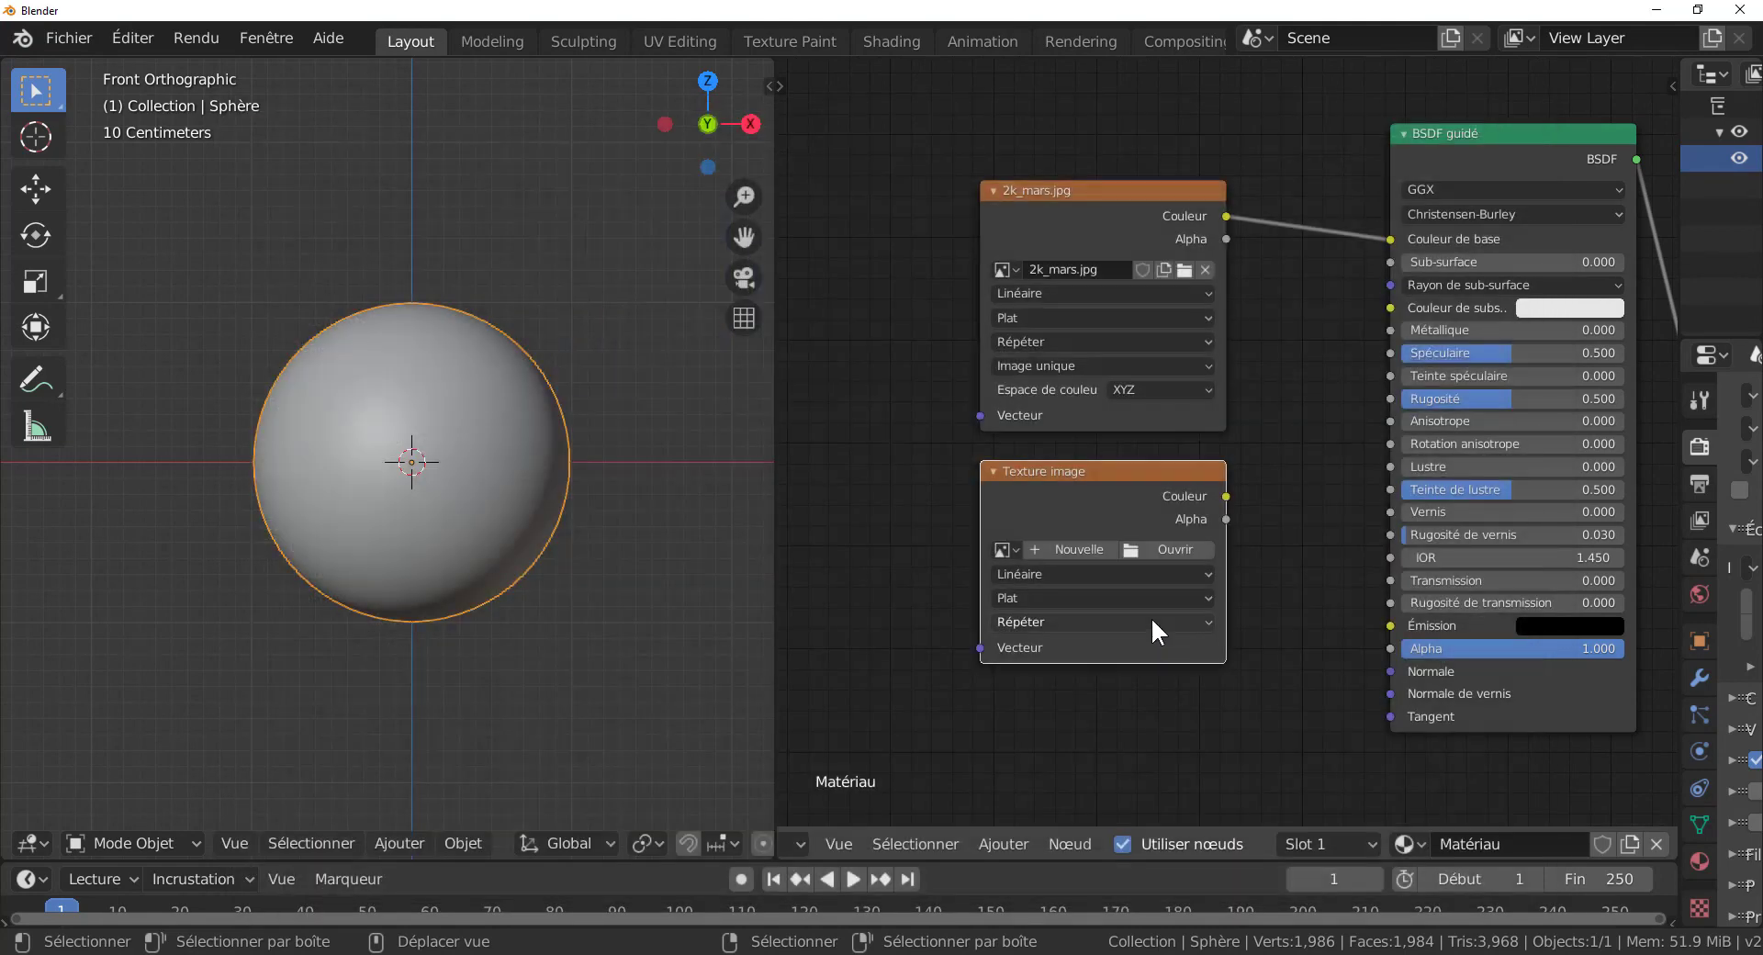
Step: Load MarsNormalMap-2K.png from the Mars 2k folder into the lower, empty Image Texture node
left_click(1171, 551)
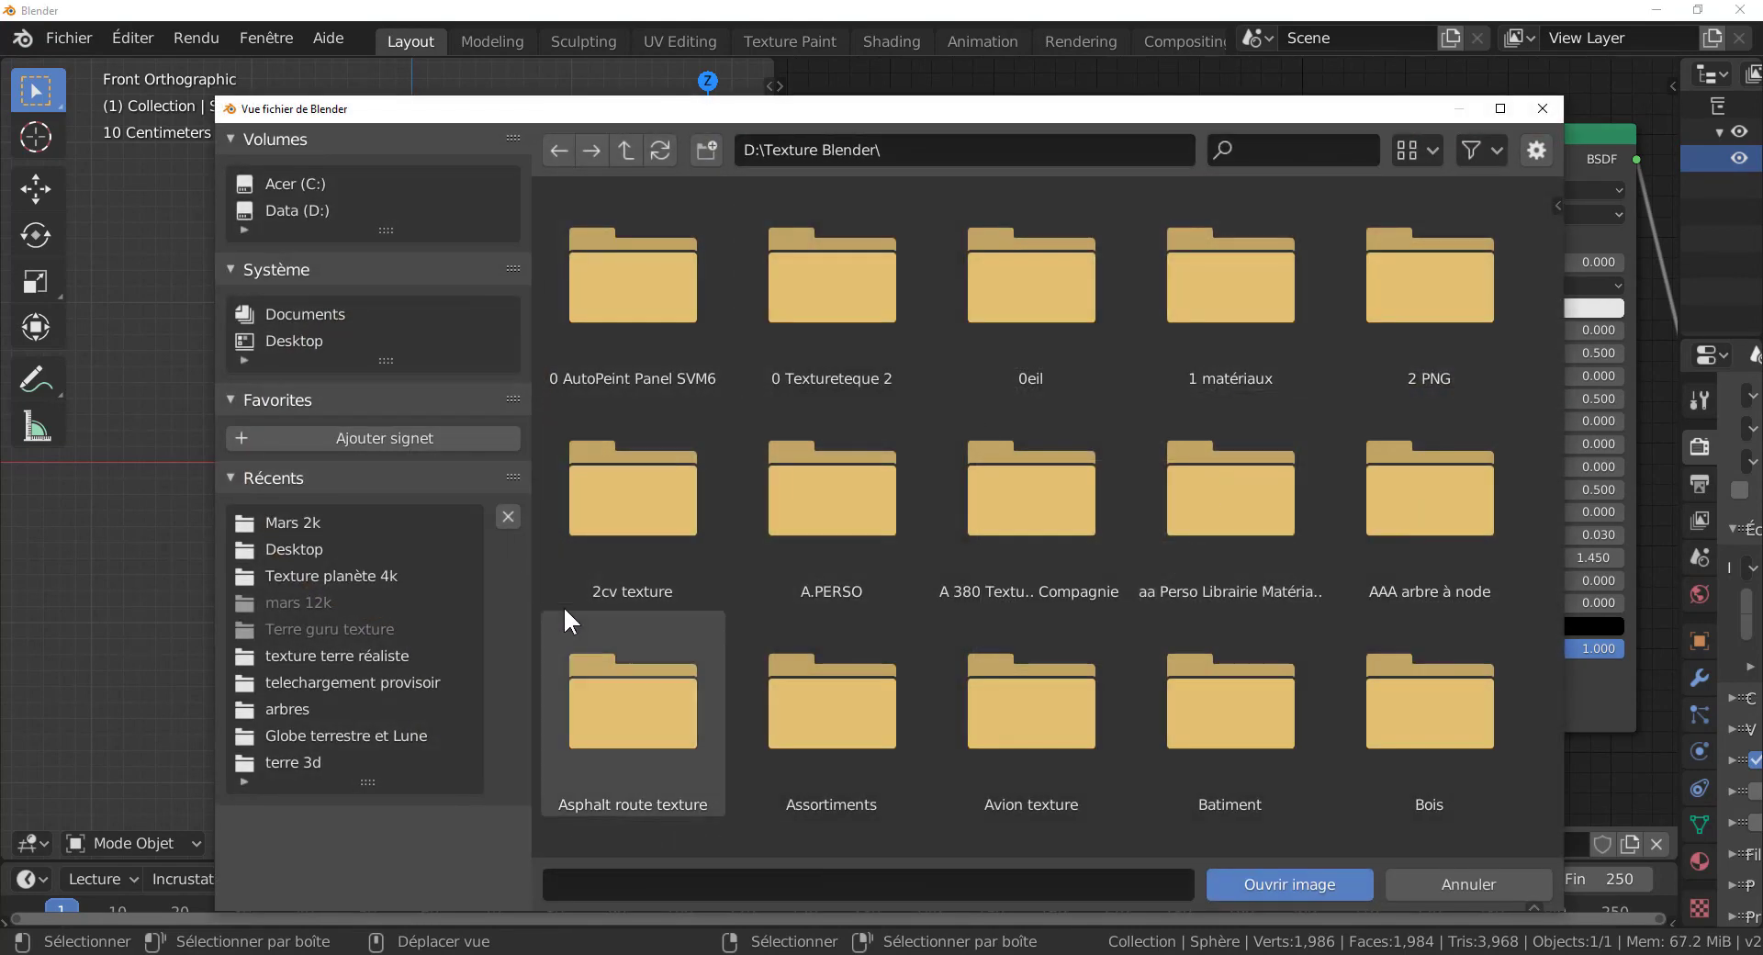
left_click(315, 528)
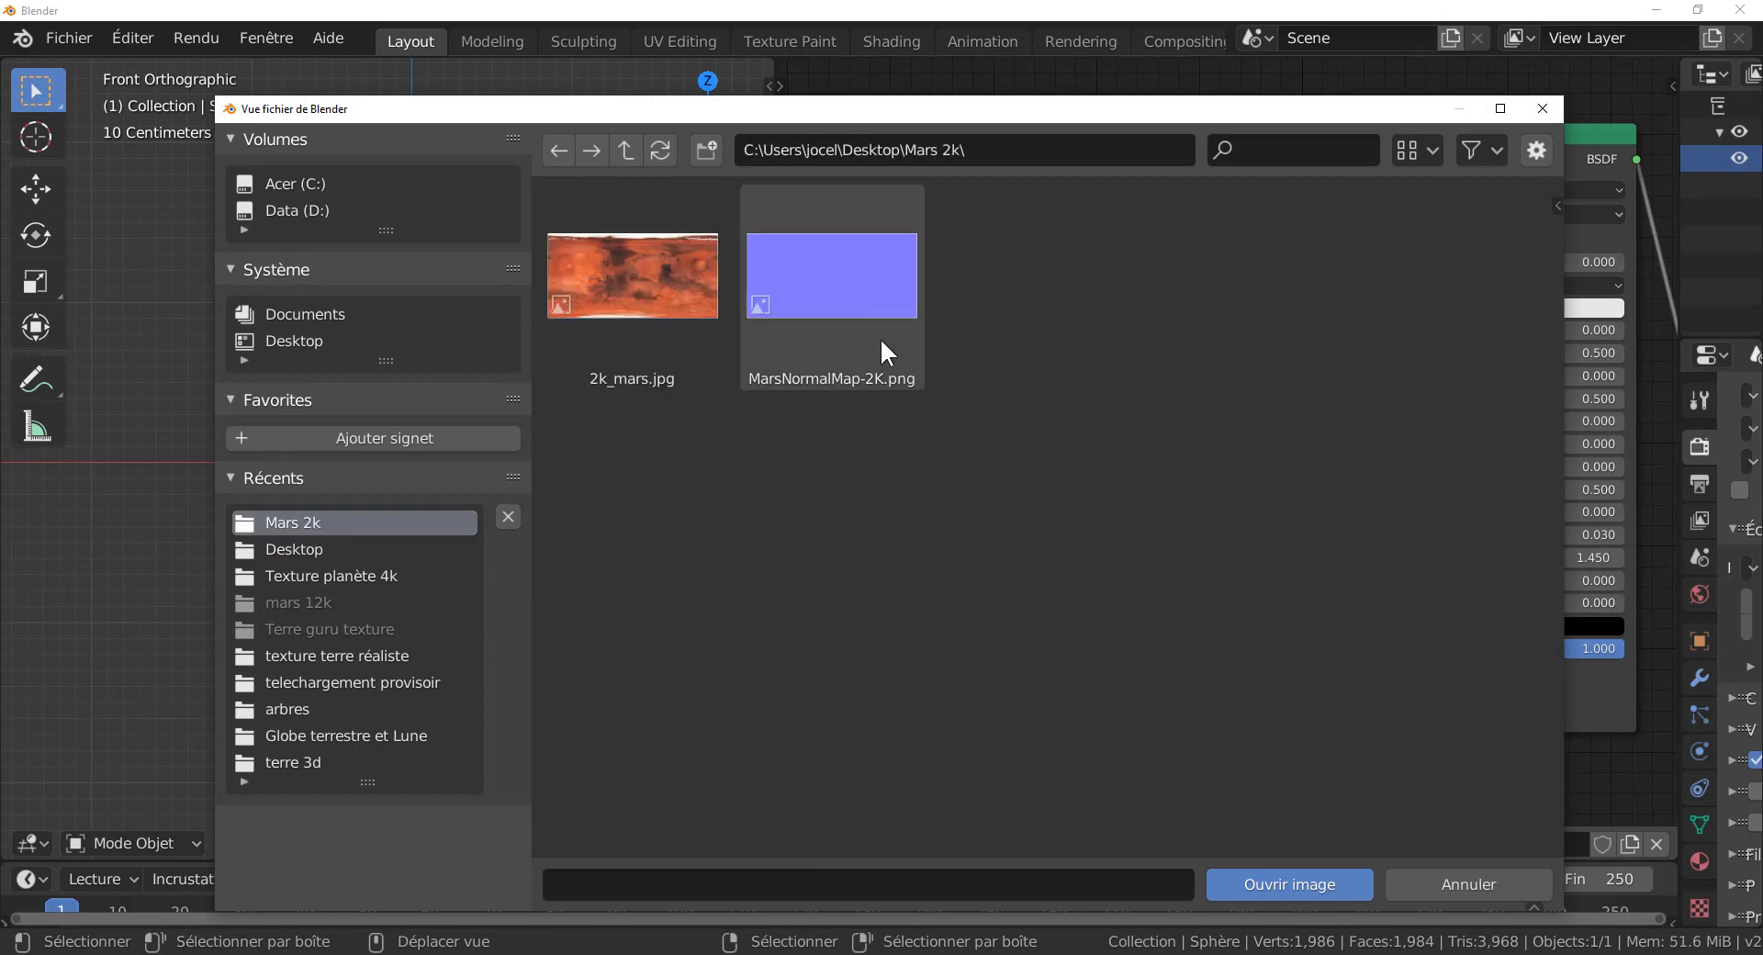
left_click(856, 317)
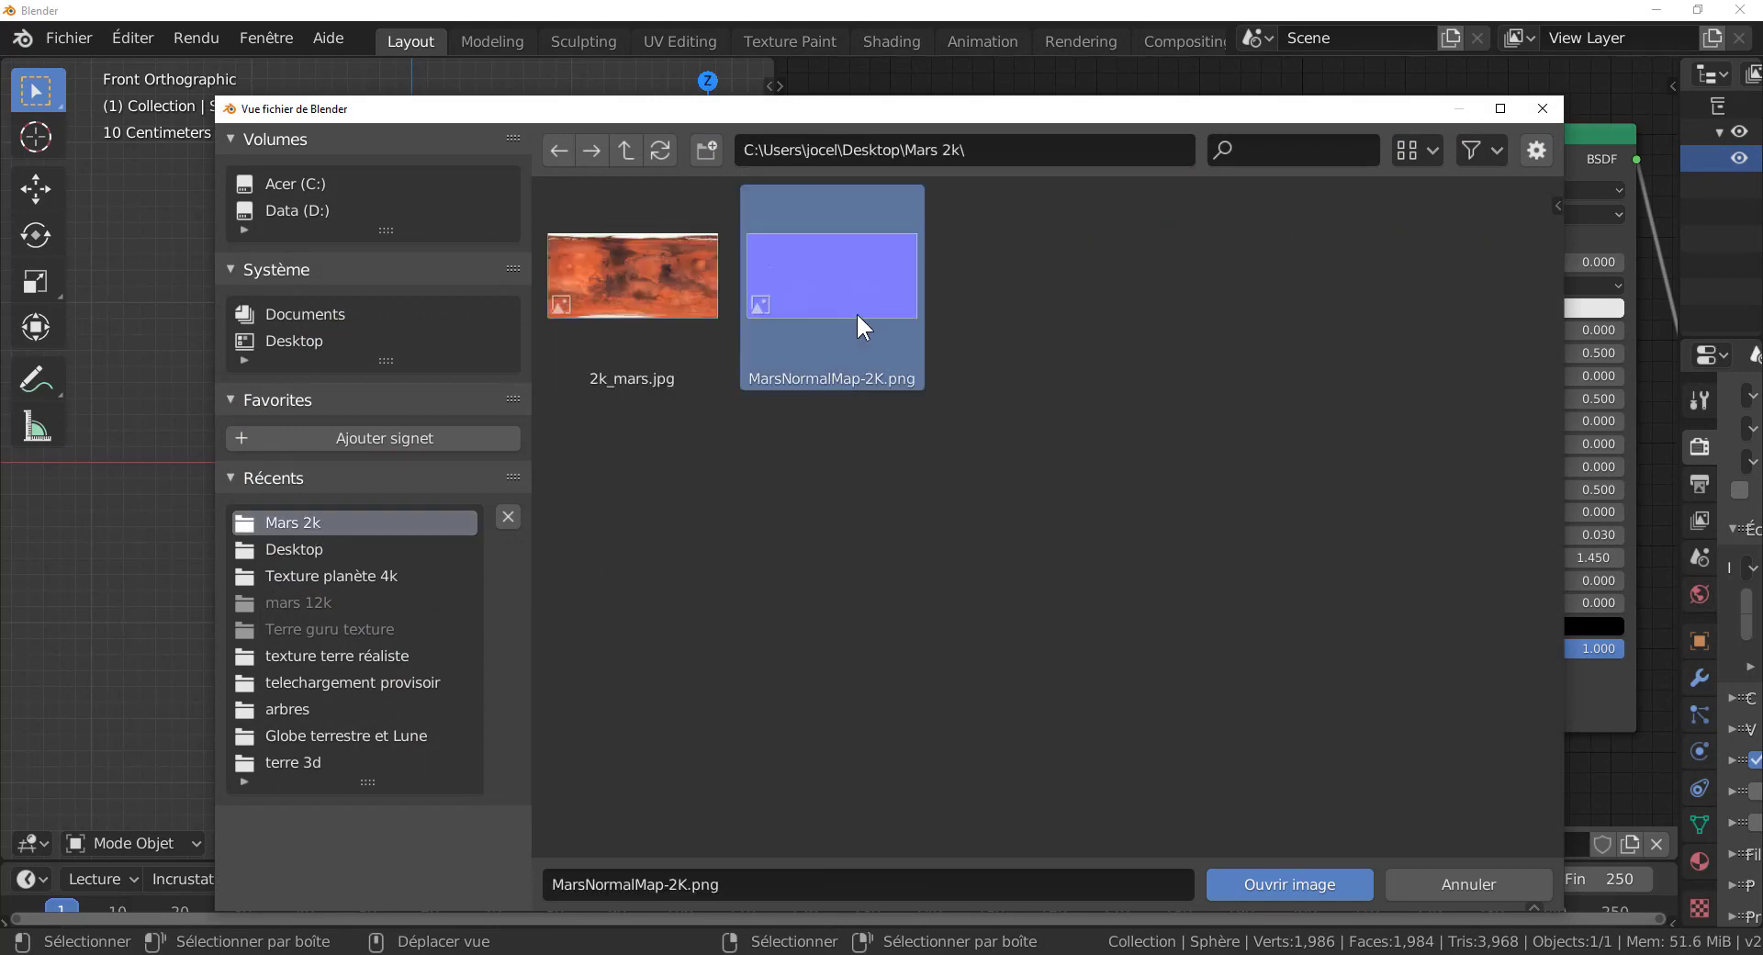
left_click(1269, 883)
scroll(981, 601, "down", 2)
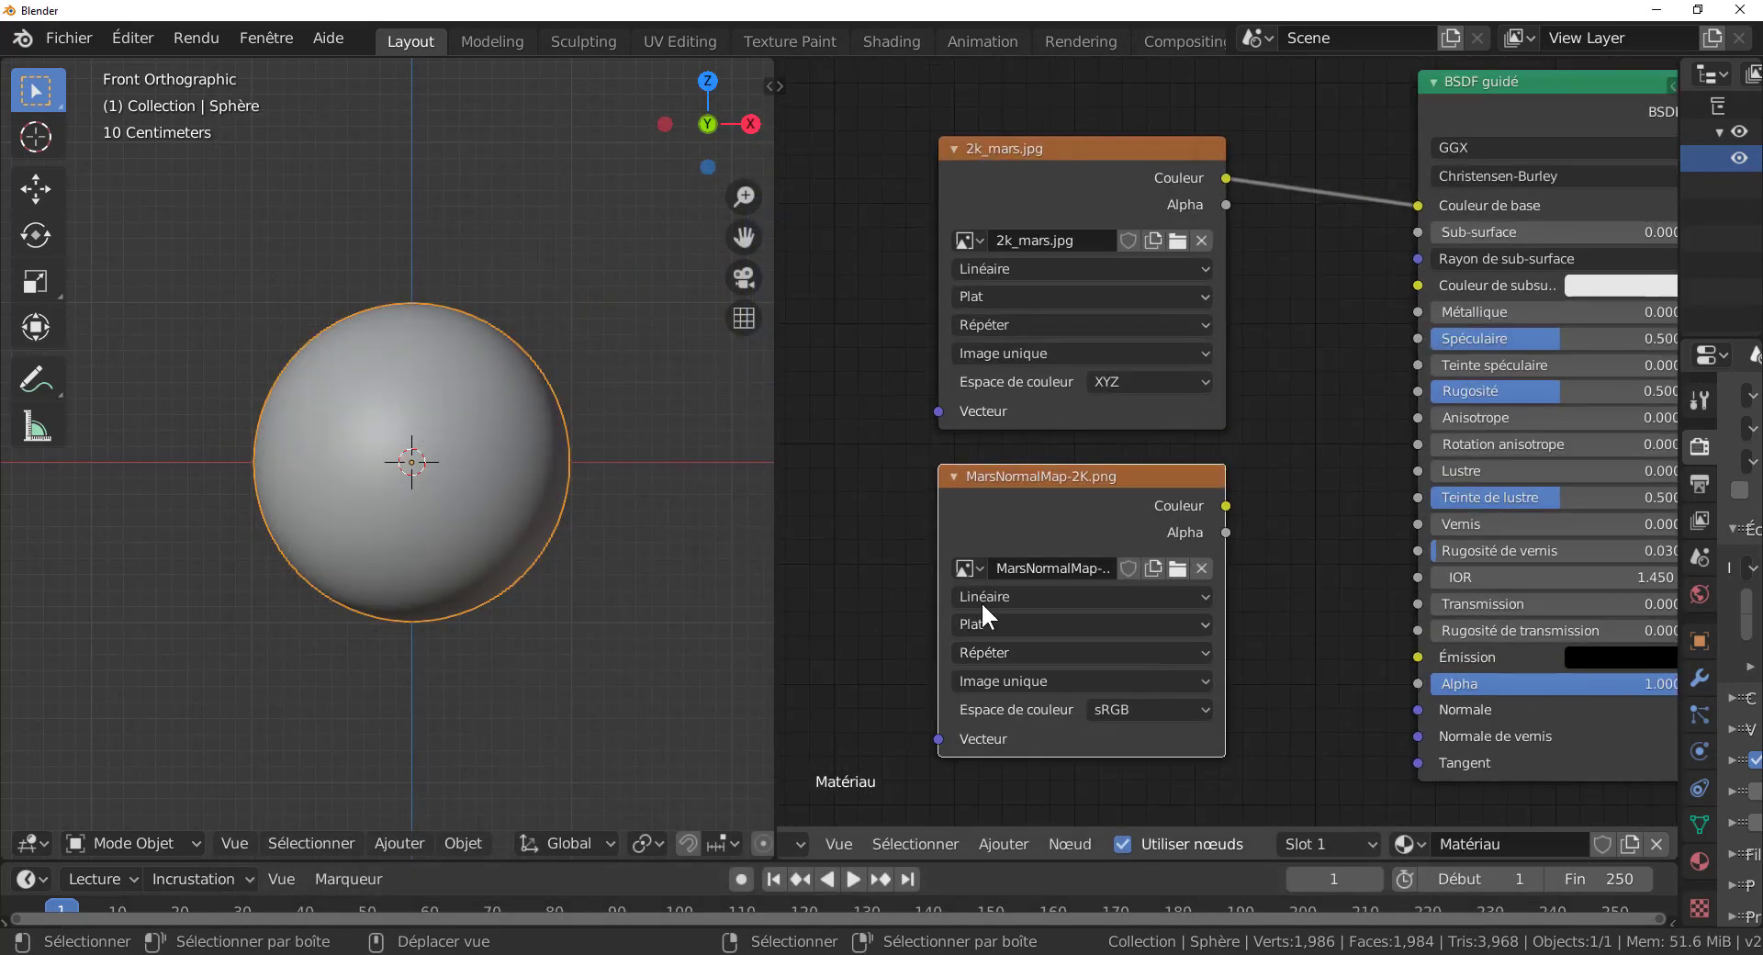
middle_click_drag(946, 612, 990, 647)
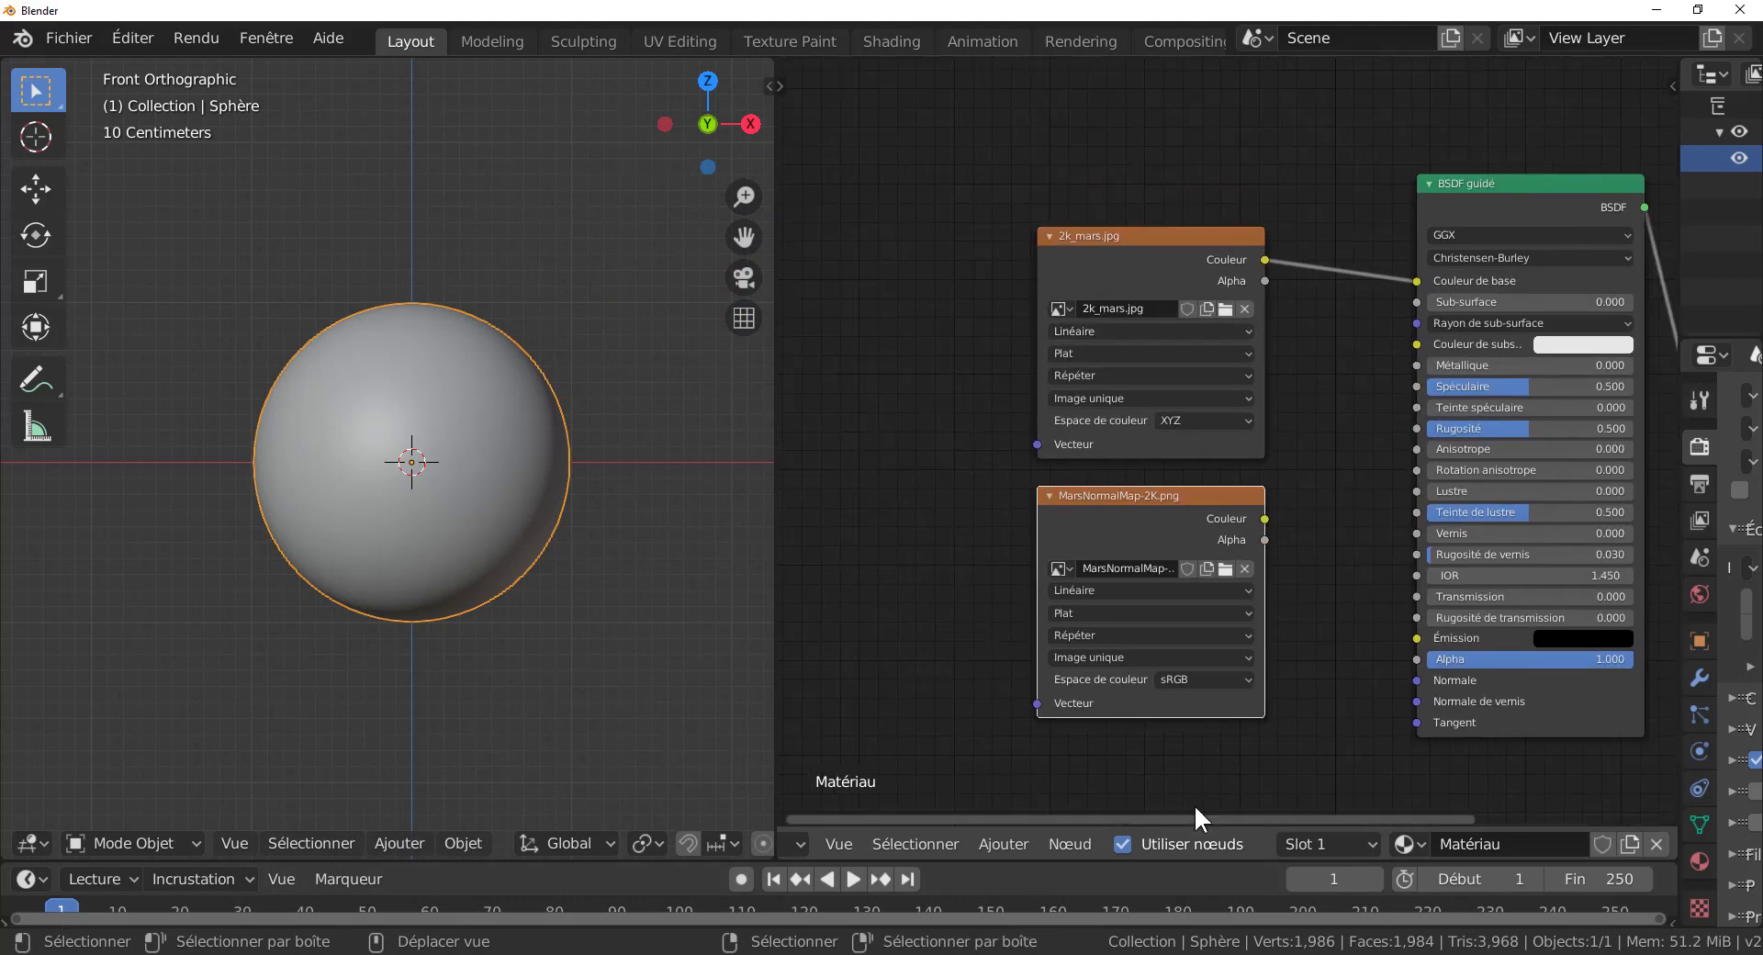
Step: Add a Texture Coordinate node and place it to the left of the two image texture nodes
left_click(1059, 843)
mouse_move(1002, 852)
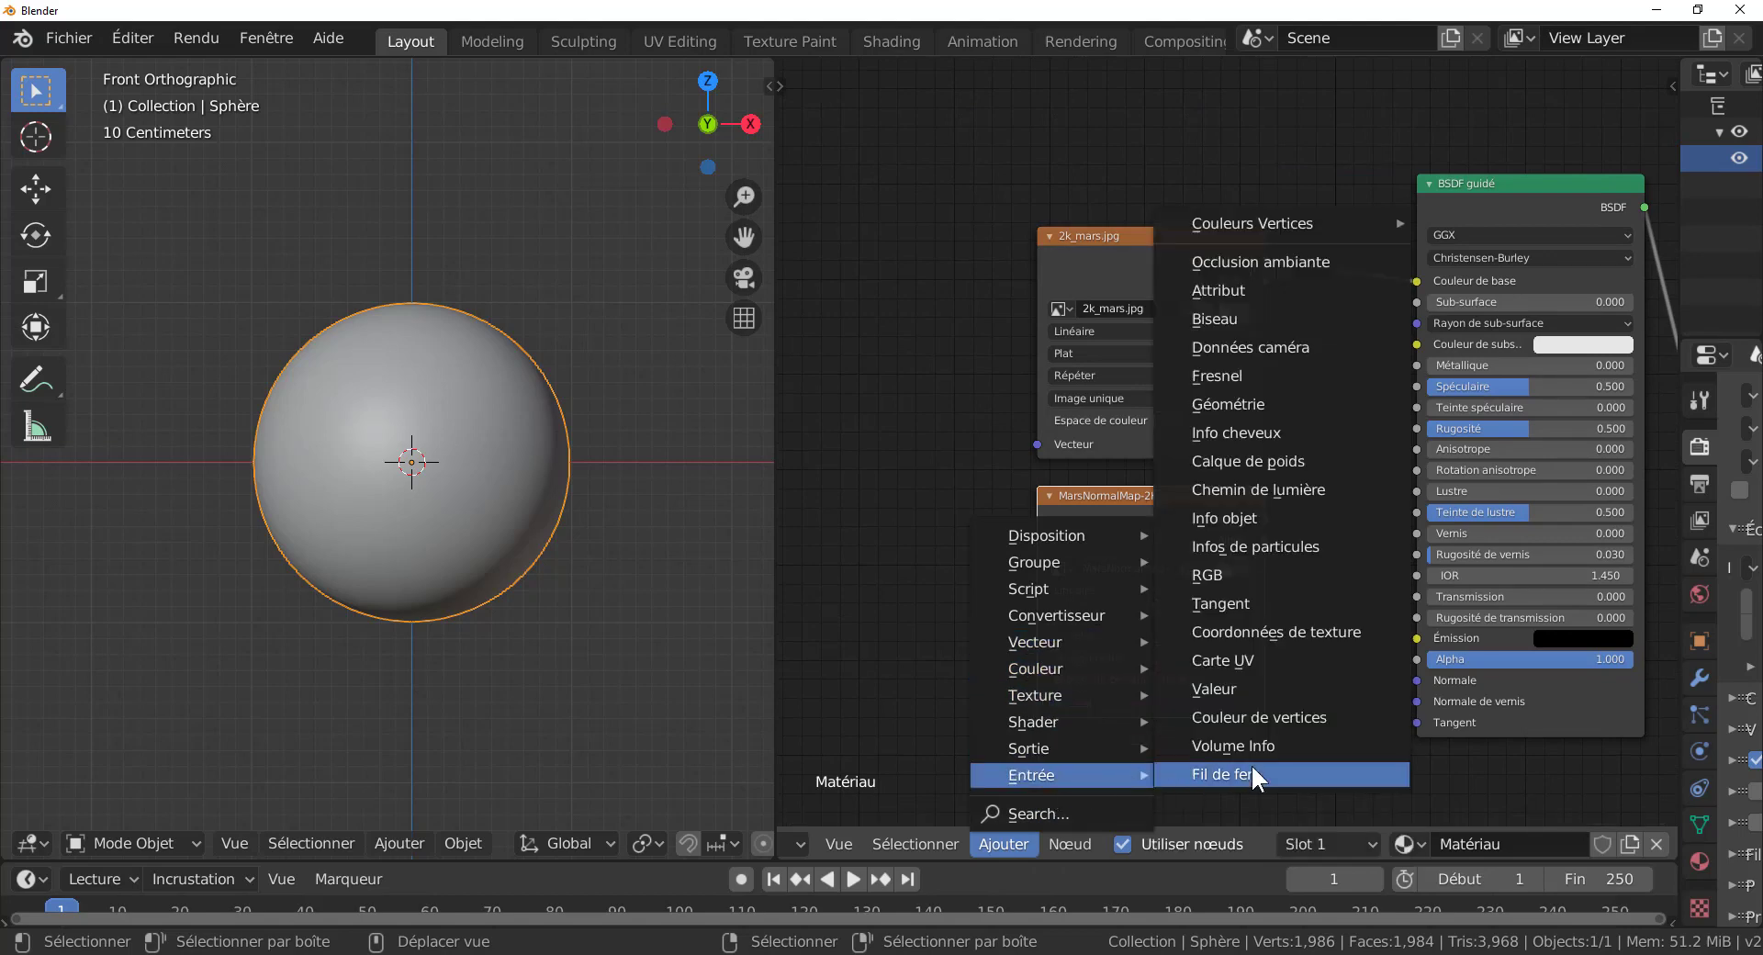
left_click(1276, 632)
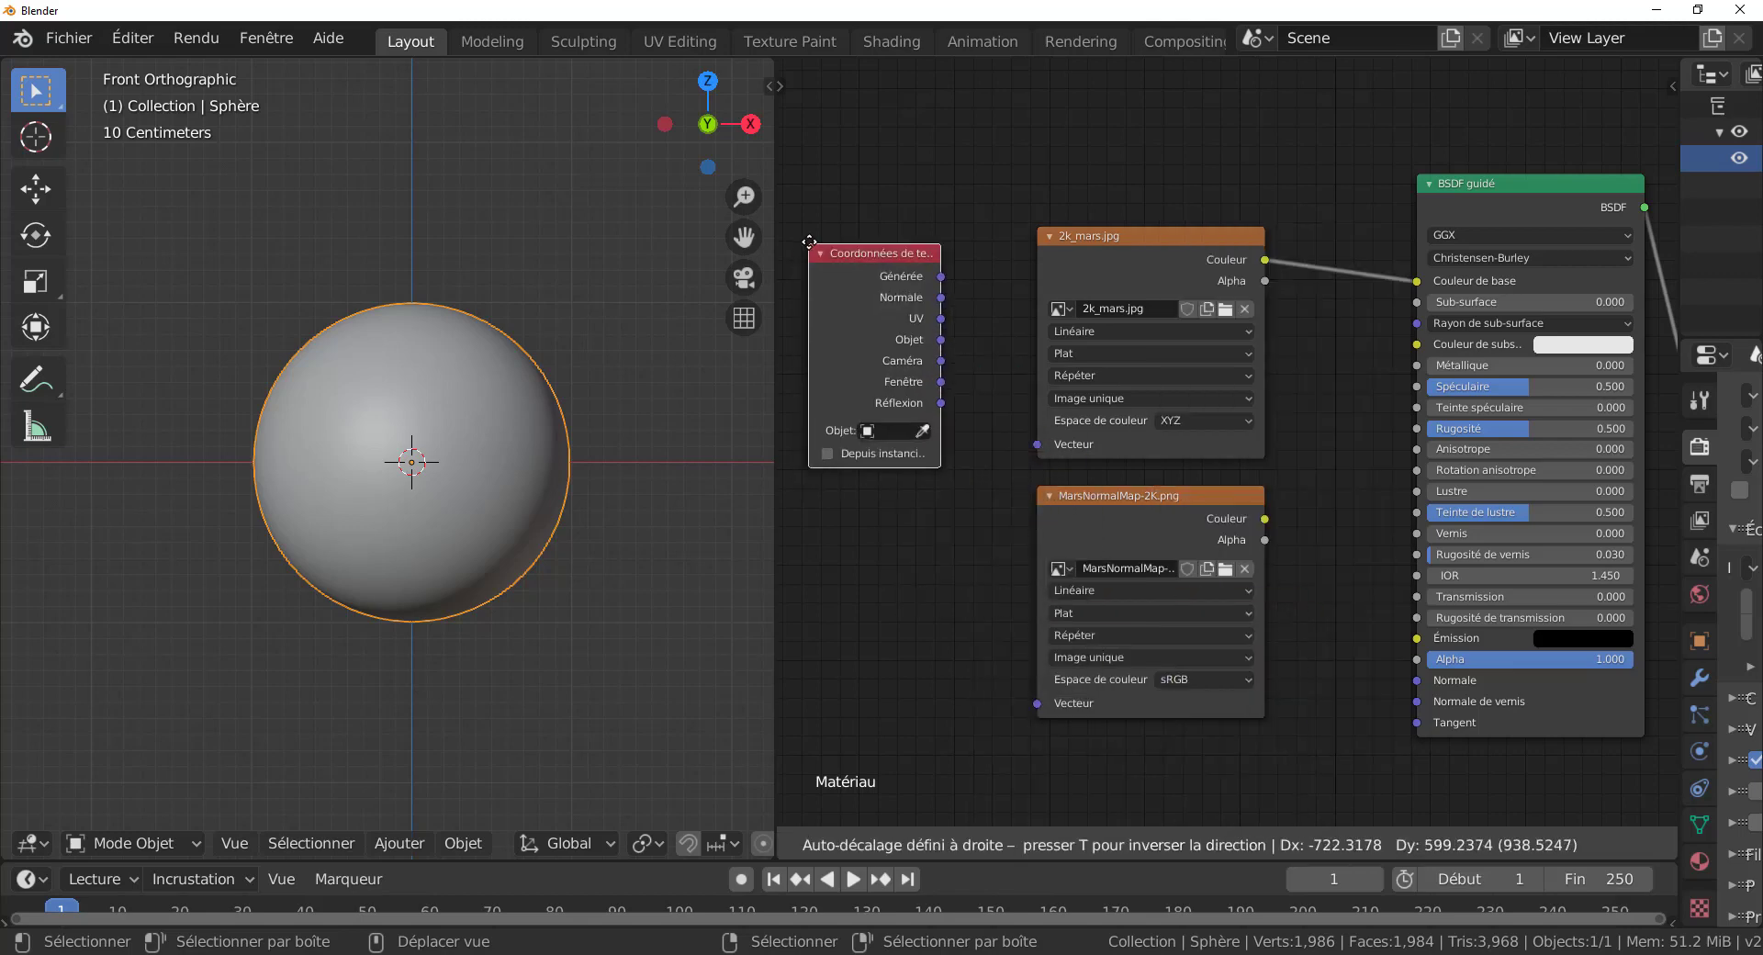
left_click(807, 242)
left_click_drag(840, 252, 829, 337)
Step: Connect the Texture Coordinate node's Generated output to the Vector inputs of both image textures and move the node slightly lower
left_click_drag(935, 367, 1039, 448)
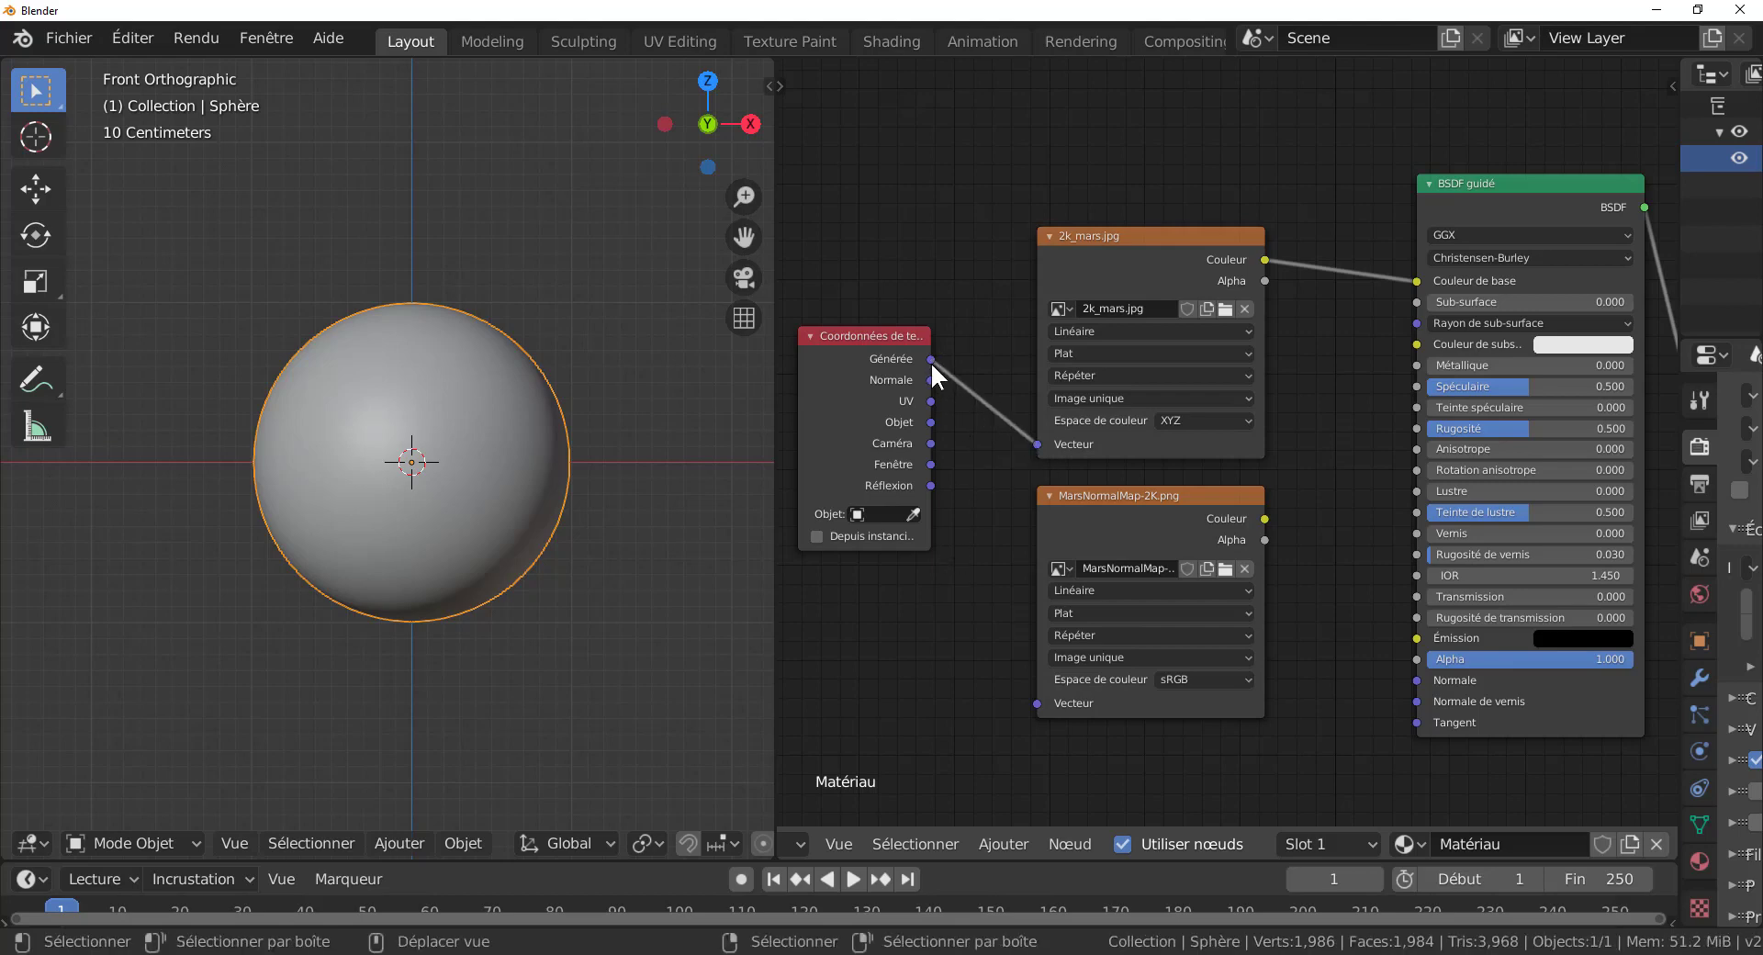
left_click_drag(929, 361, 1036, 704)
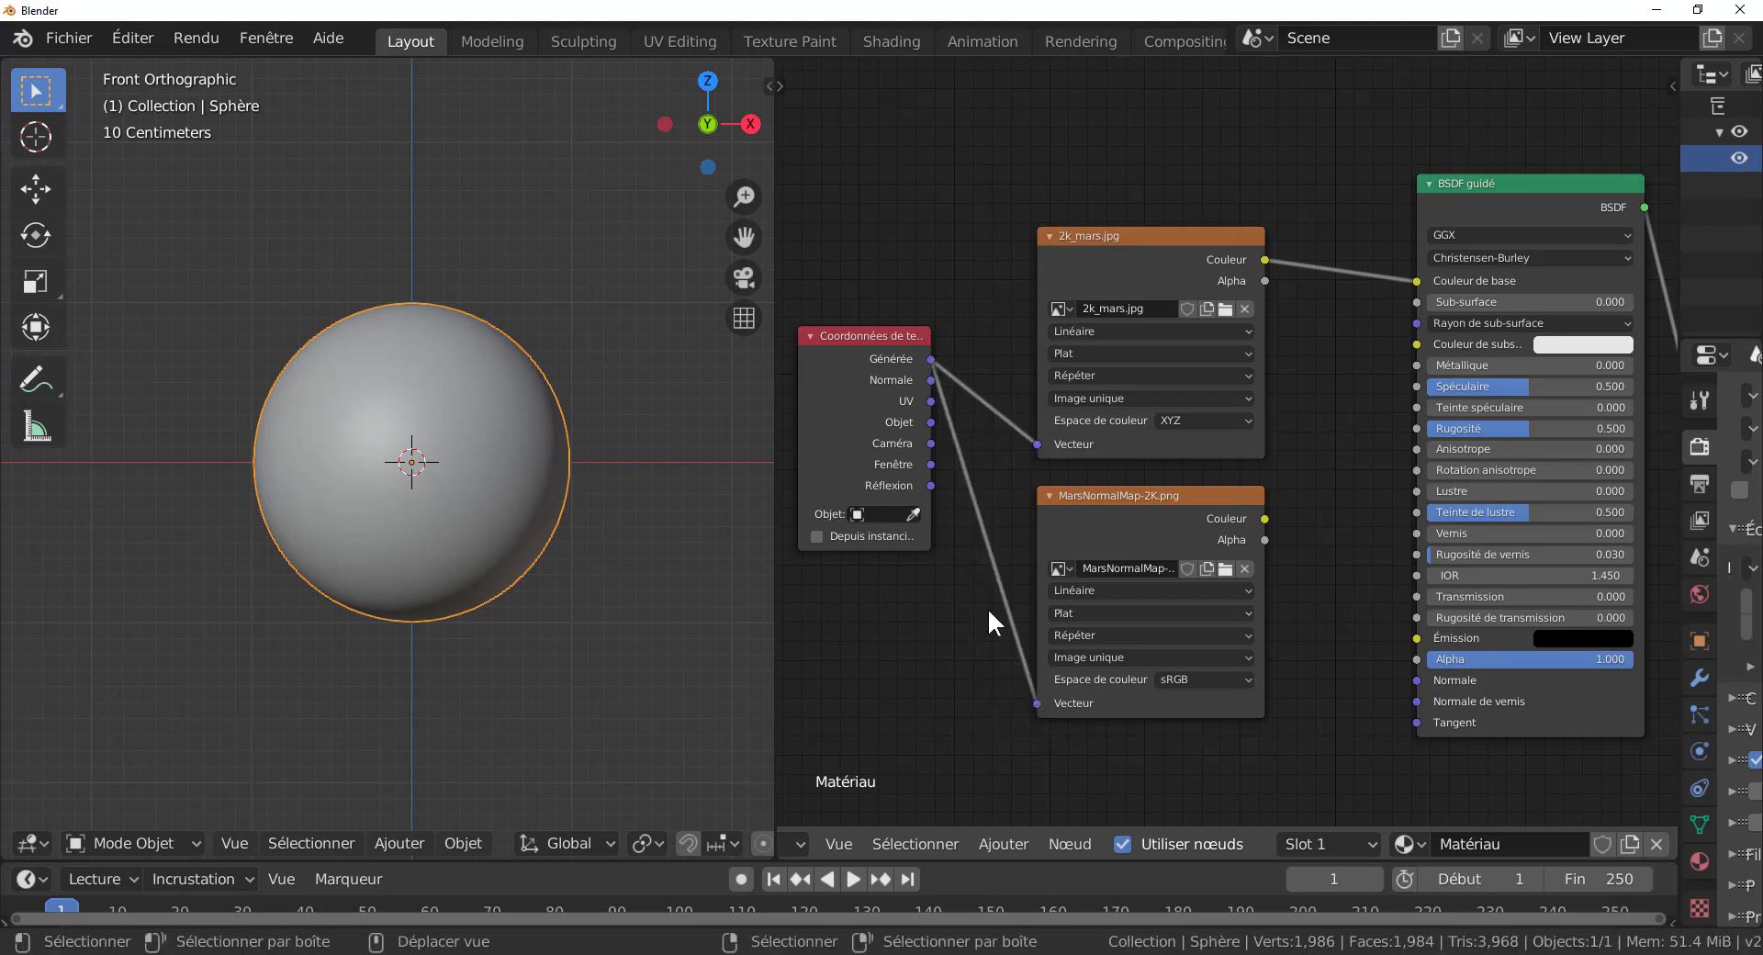
left_click_drag(890, 333, 871, 442)
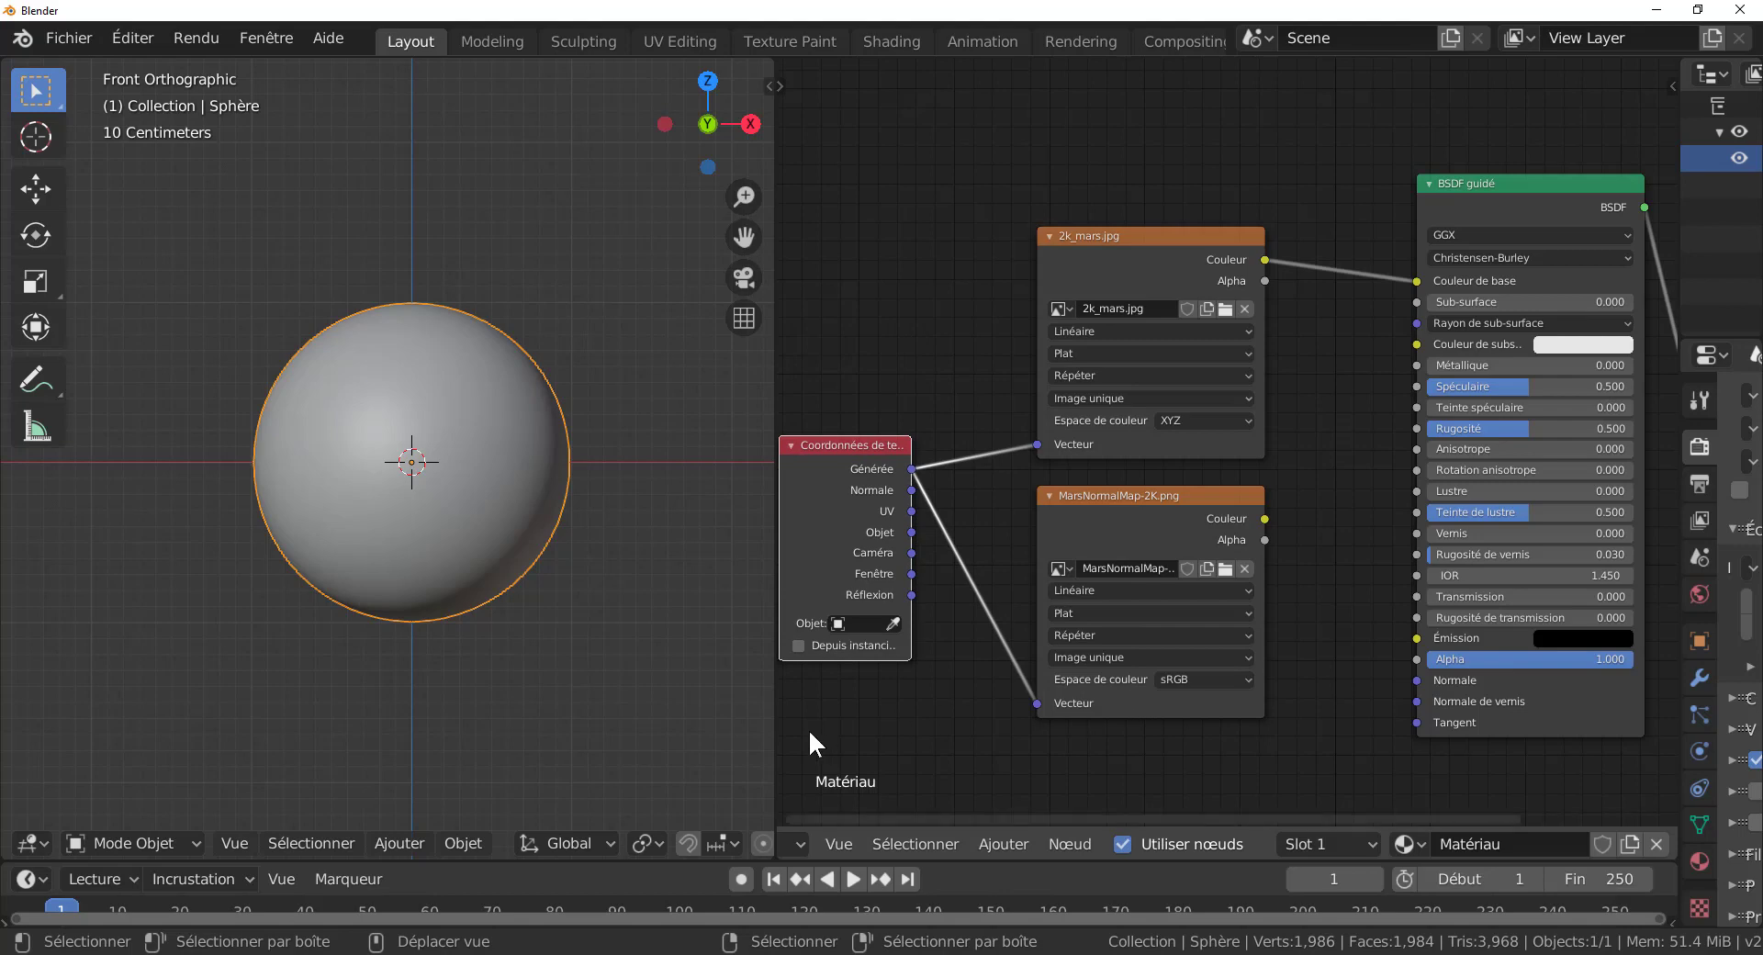
Step: Reset Specular, Roughness, Sheen Tint and Clearcoat Roughness to 0 on the Principled BSDF node
scroll(648, 834, "down", 5)
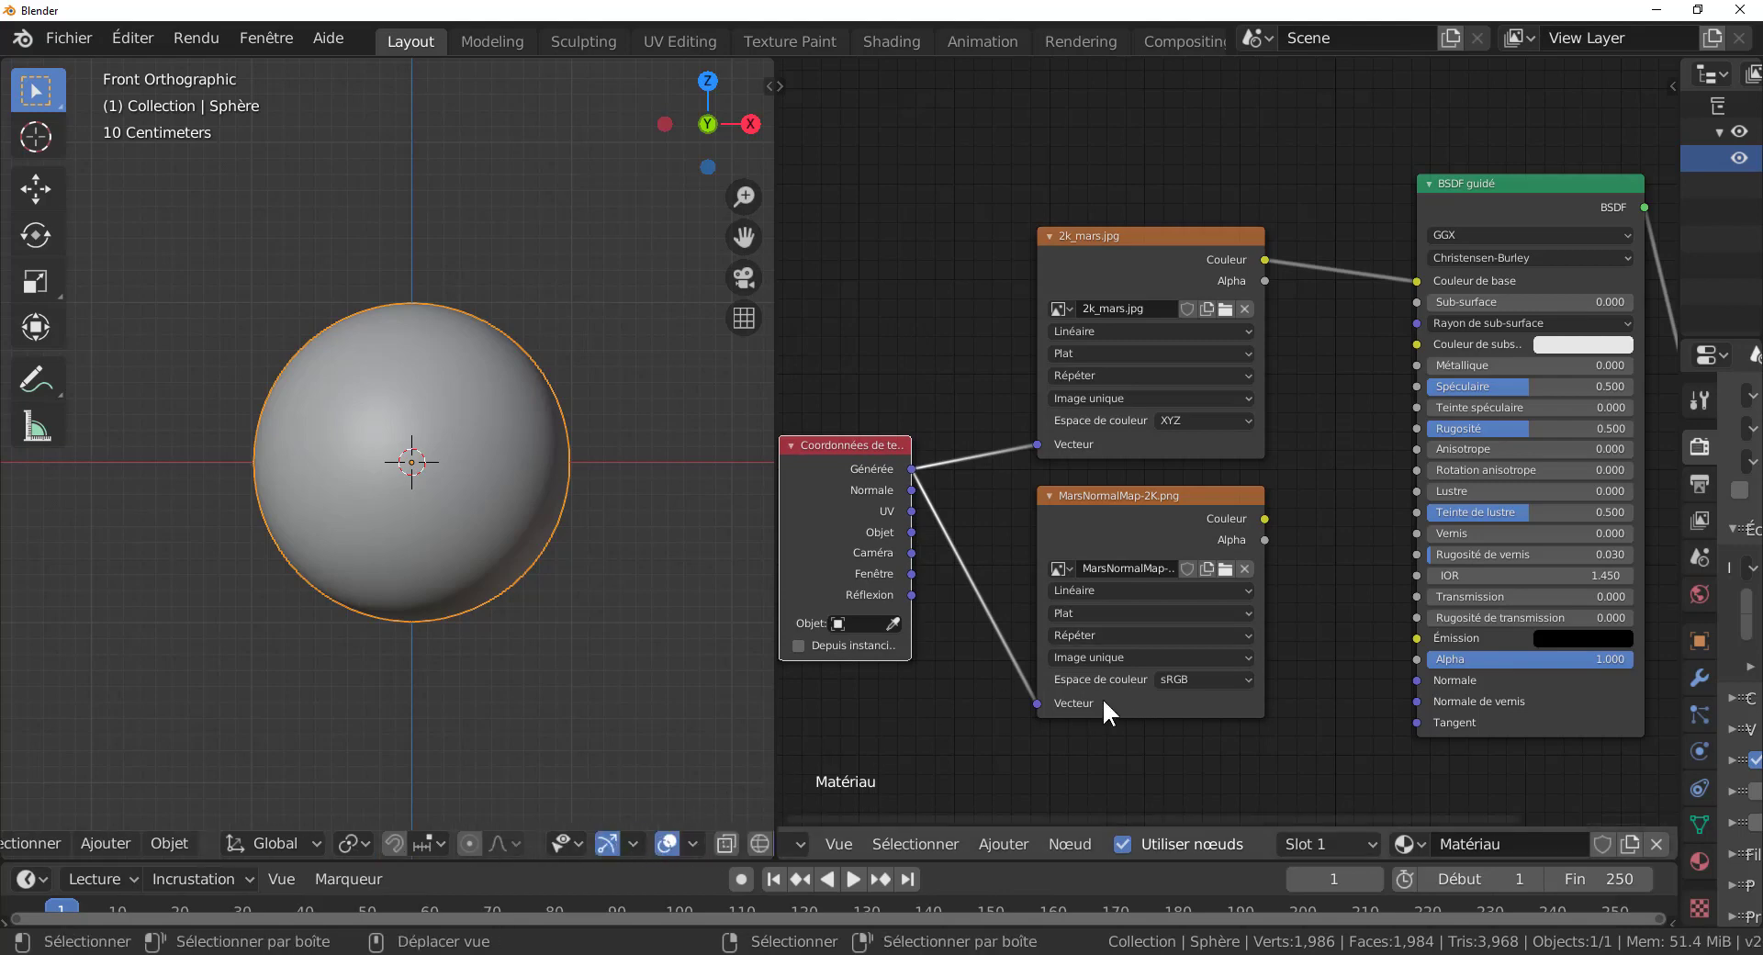
scroll(1102, 697, "down", 2)
middle_click_drag(1073, 744, 1094, 698)
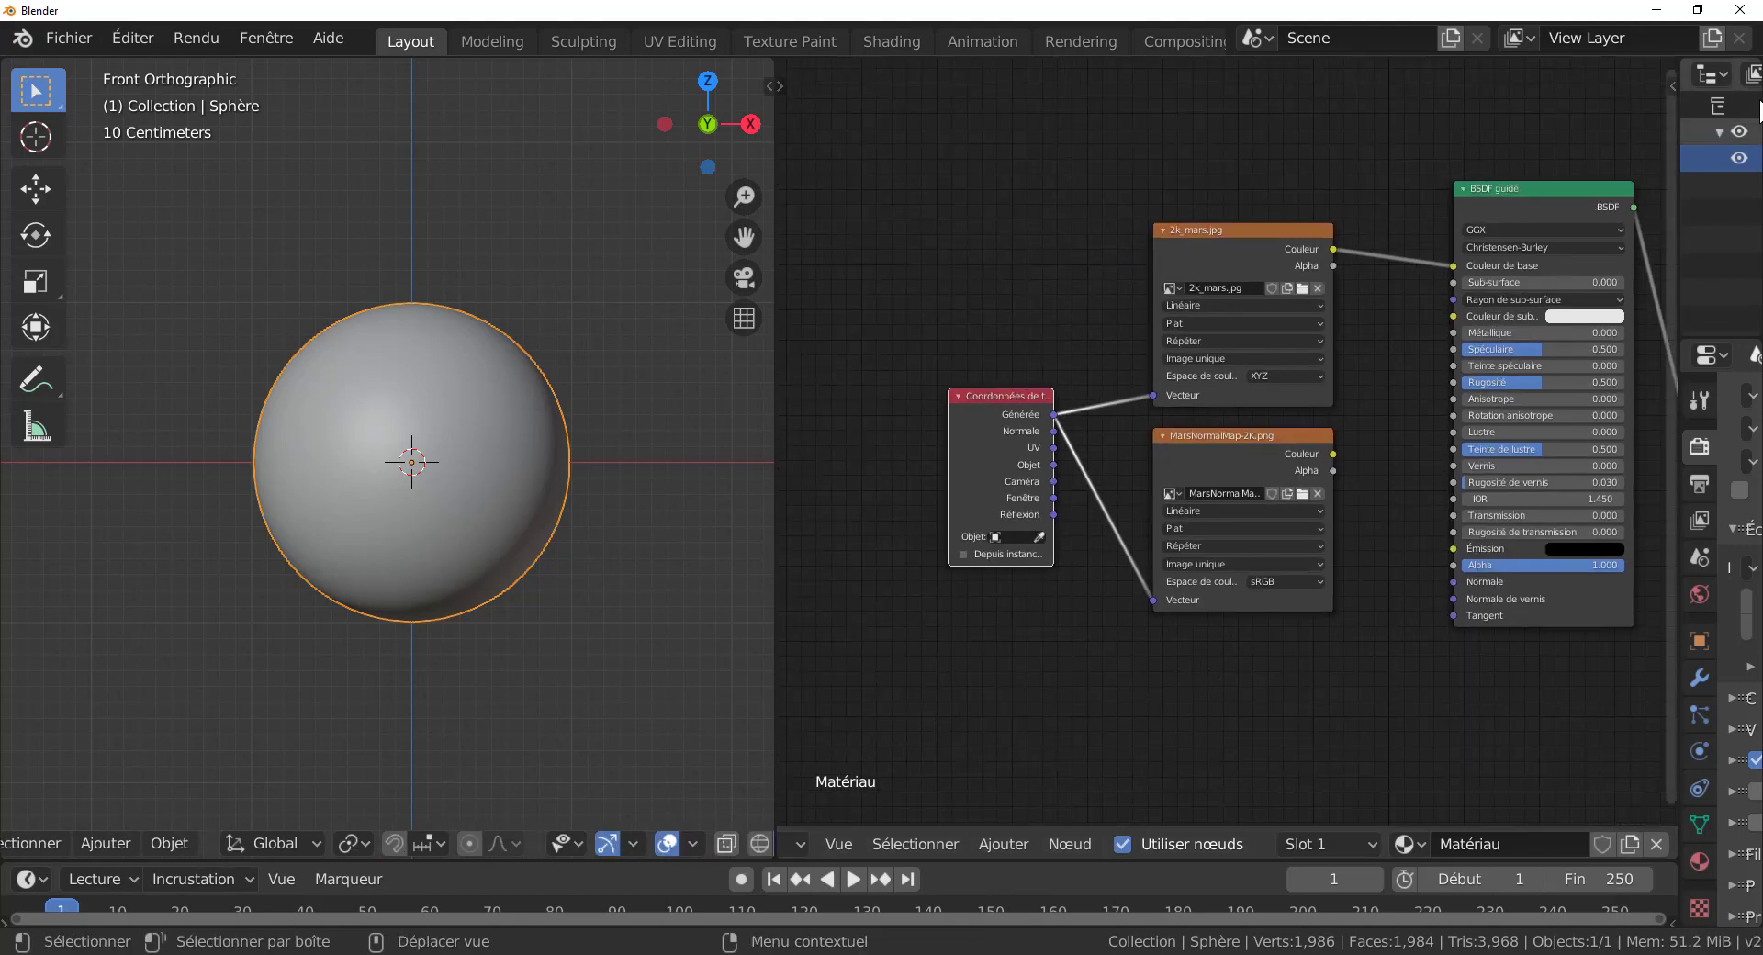
key("BackSpace")
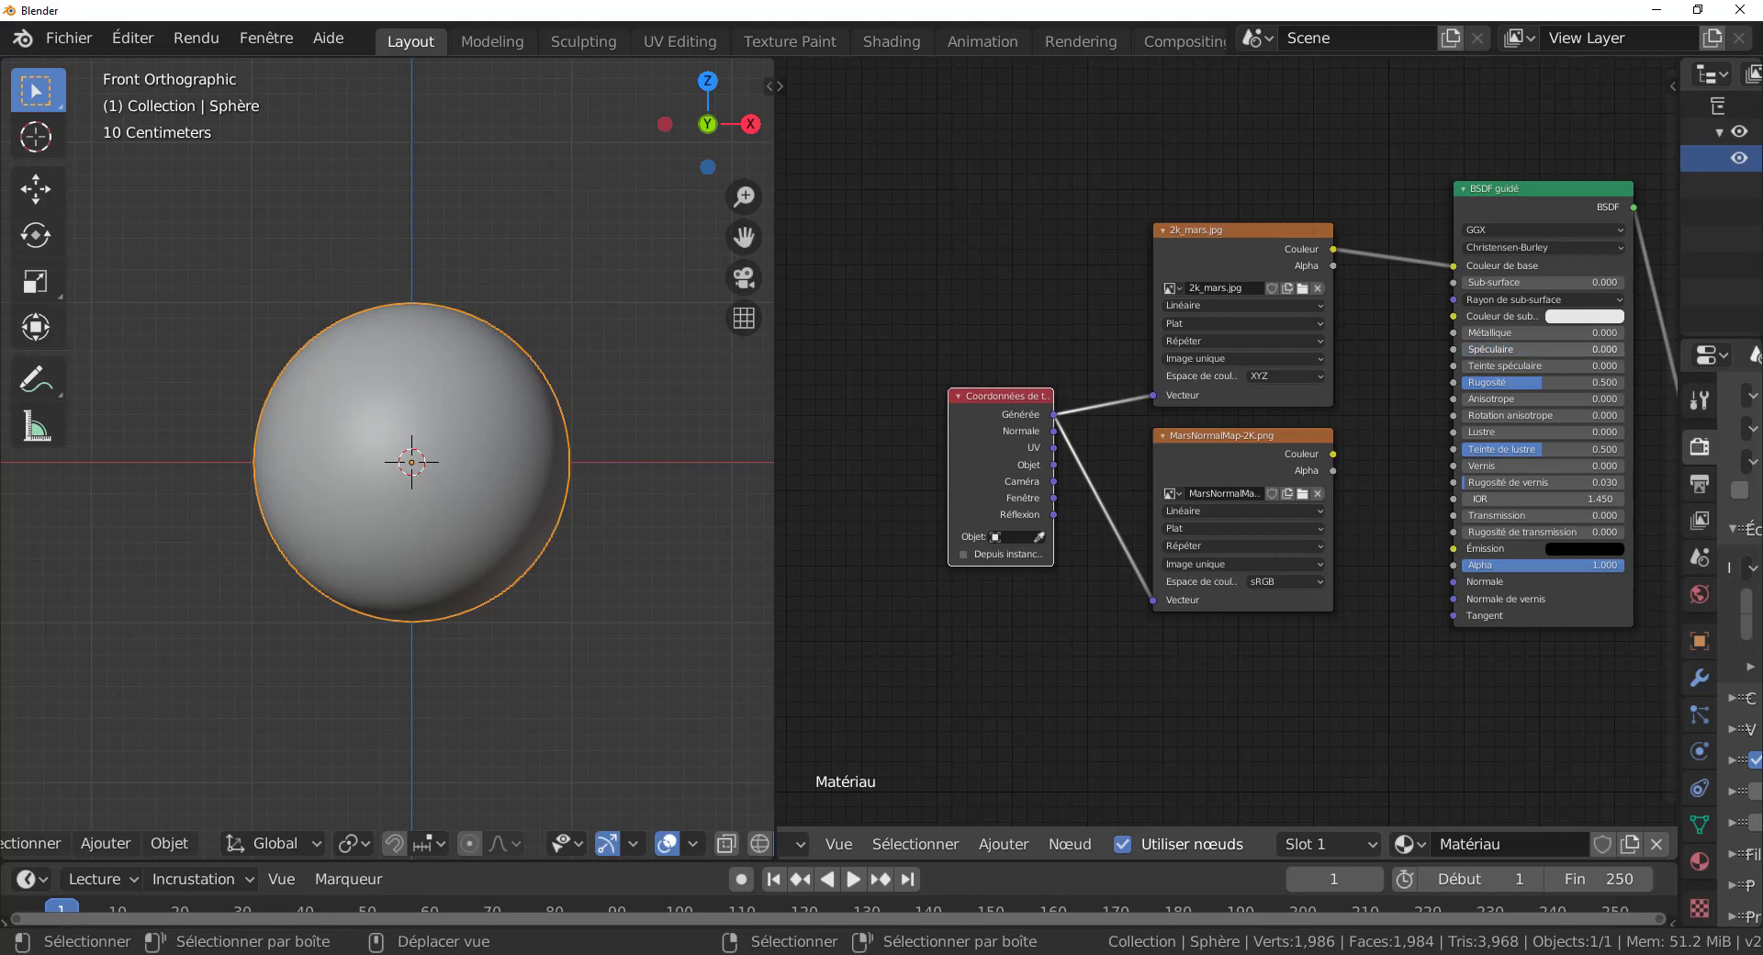
key("BackSpace")
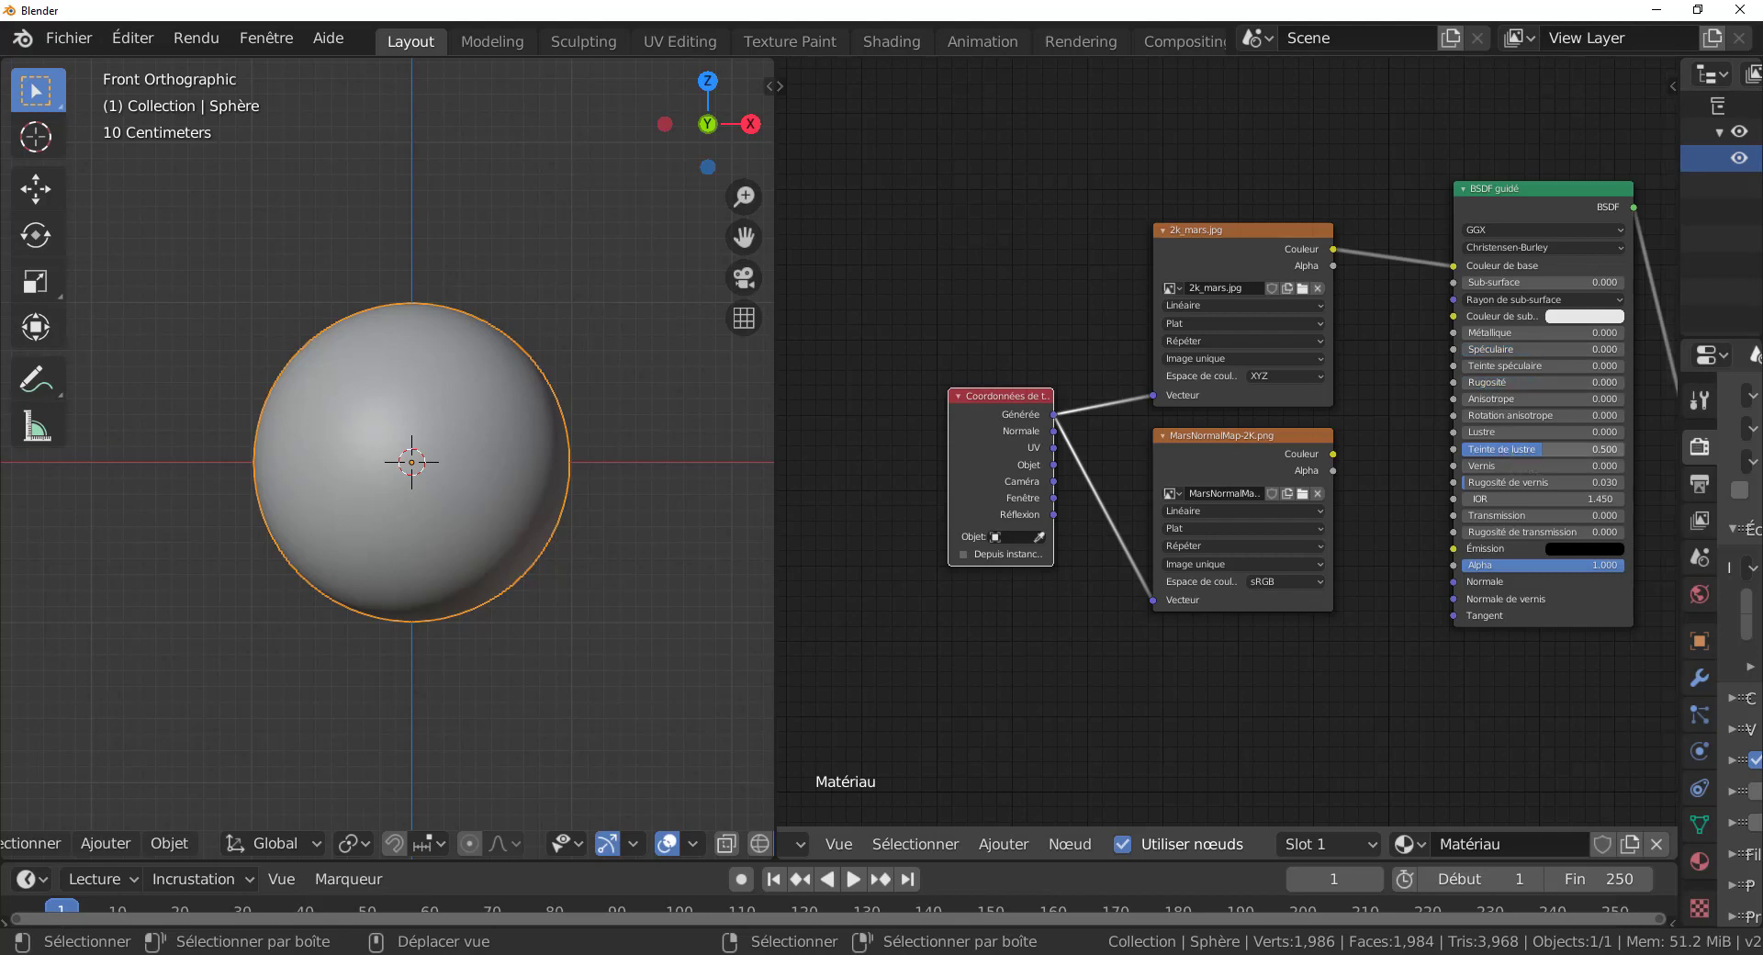
key("BackSpace")
middle_click_drag(1457, 504, 1208, 511)
scroll(1199, 508, "up", 2)
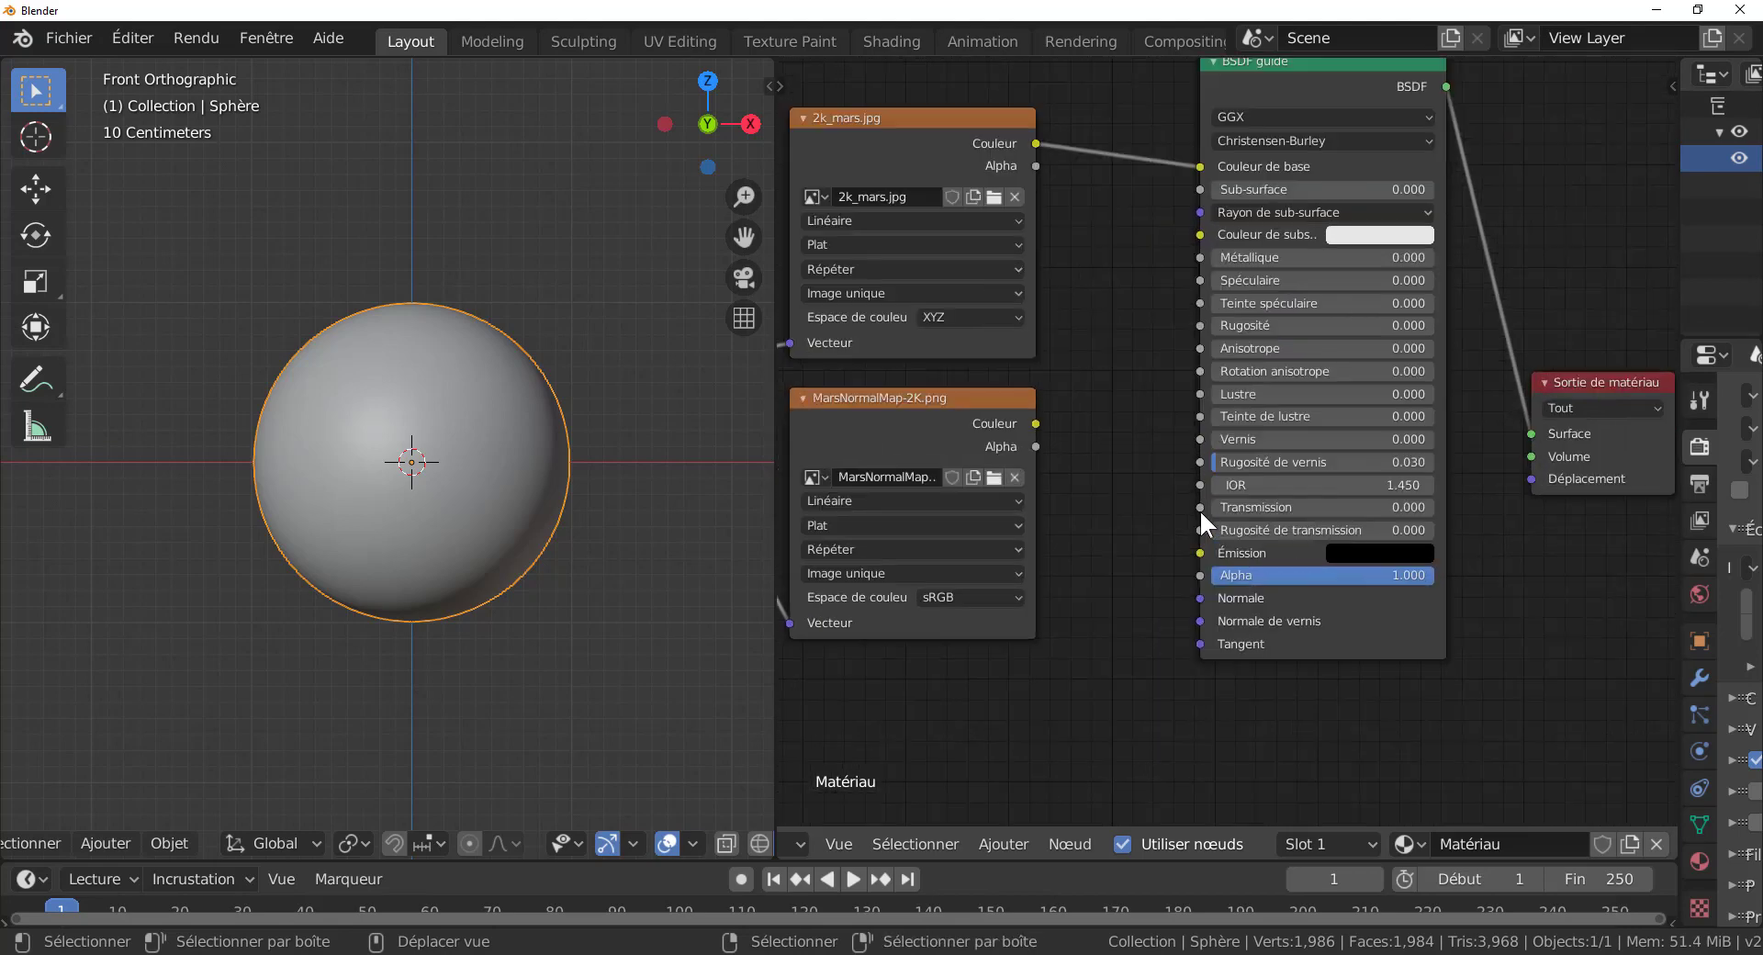
scroll(1199, 509, "up", 2)
key("BackSpace")
Step: Switch the 3D viewport to rendered shading to preview the sphere's material
scroll(1116, 606, "down", 1)
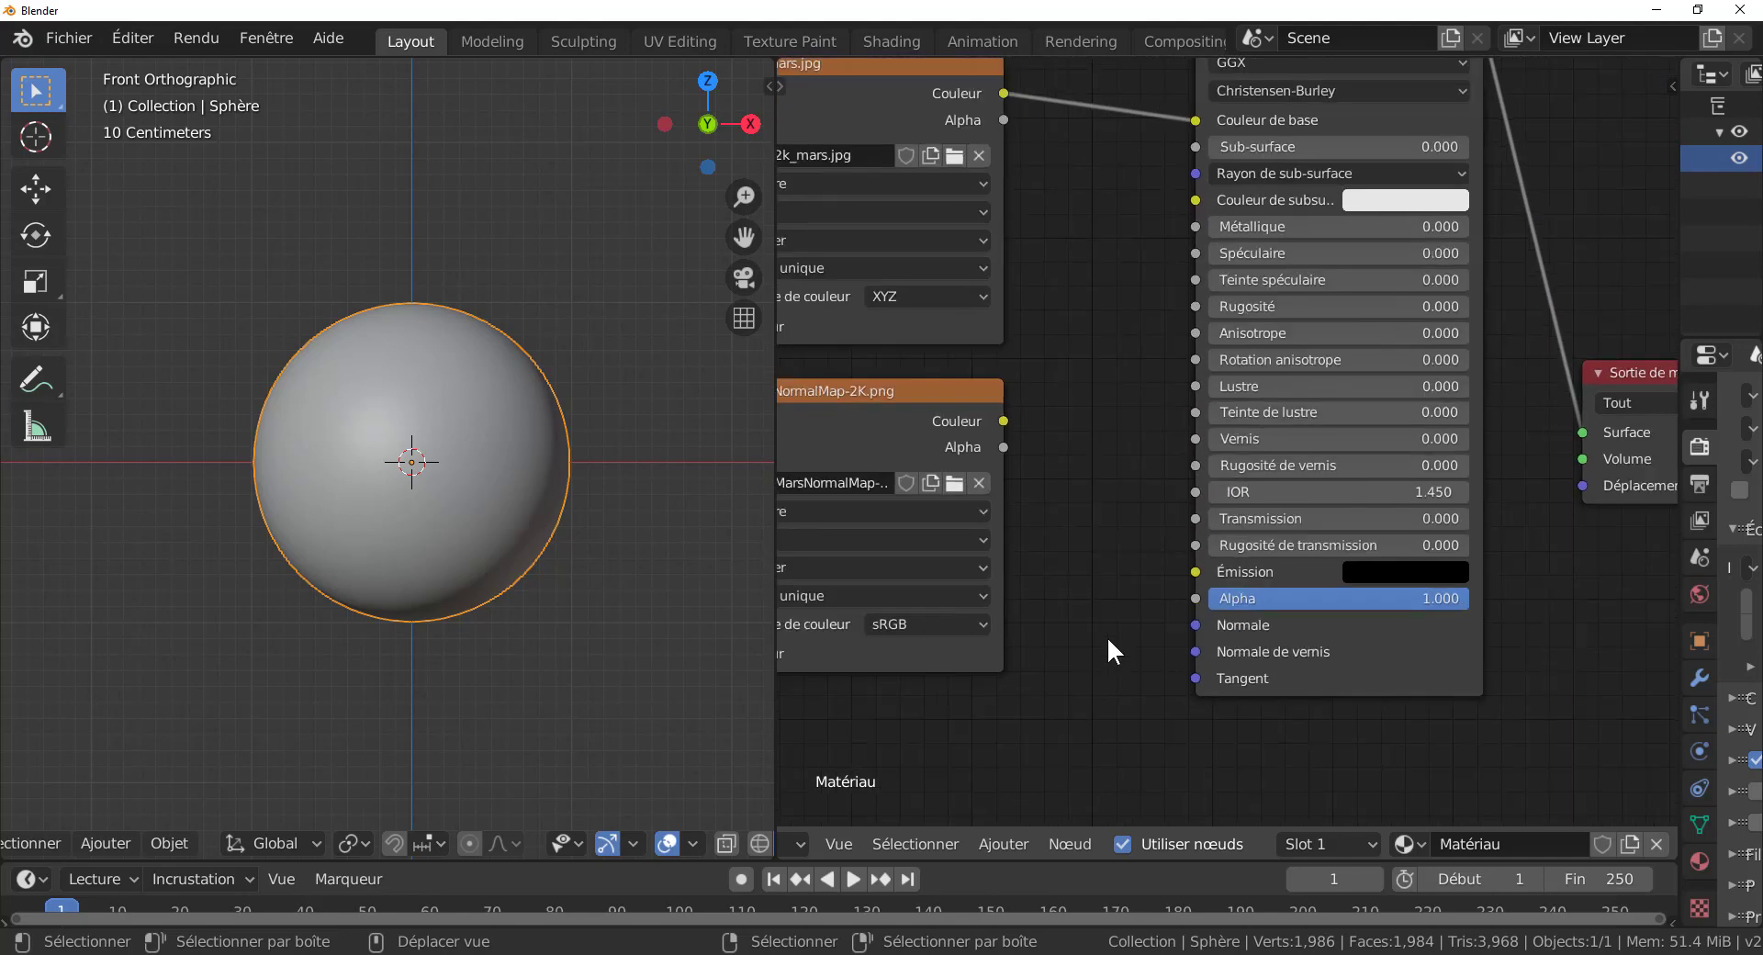
scroll(1110, 635, "down", 2)
middle_click_drag(1118, 640, 1335, 649)
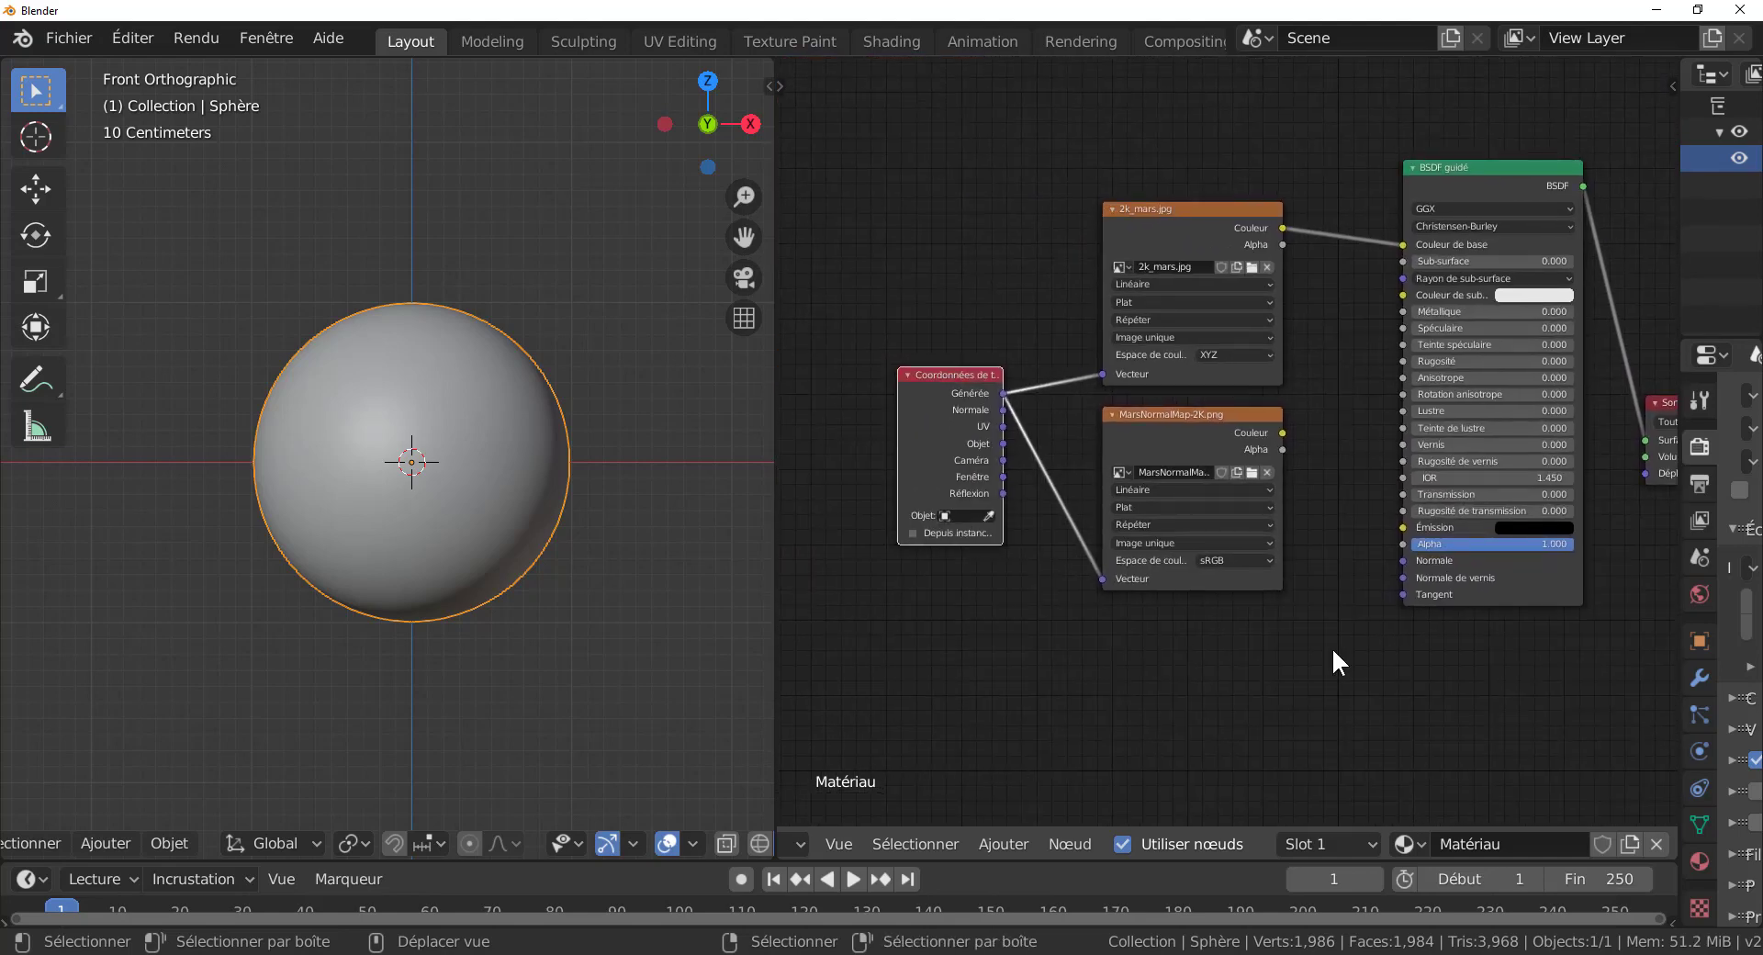
scroll(757, 841, "down", 3)
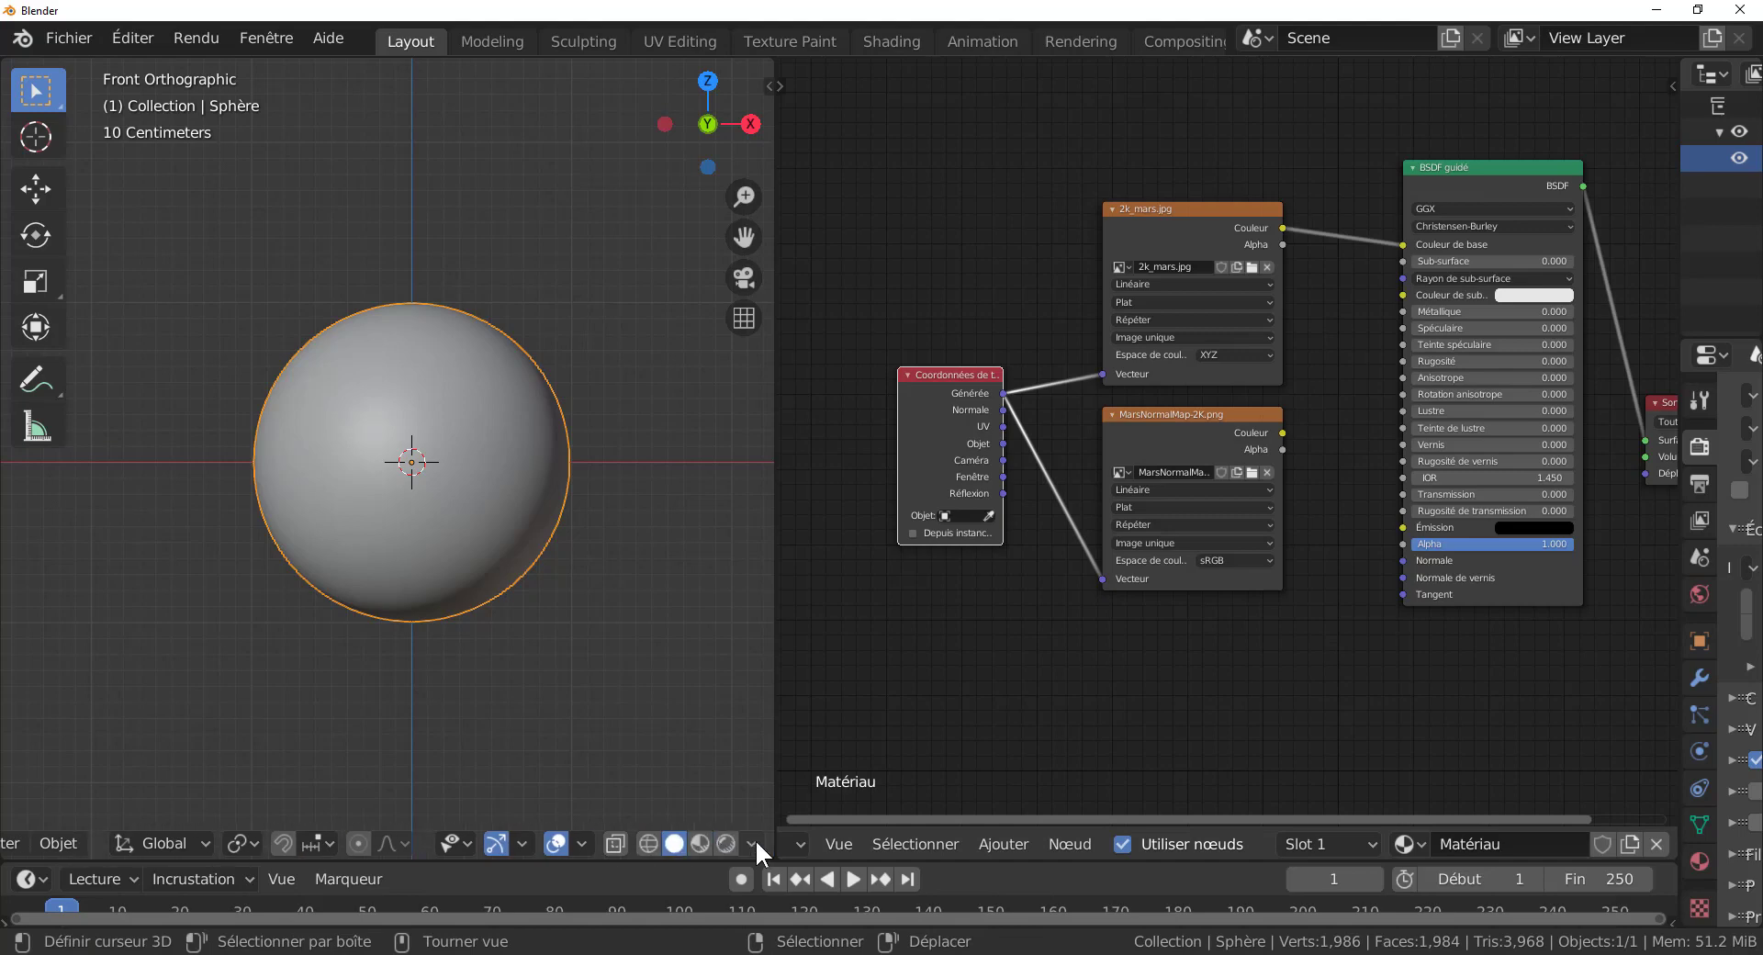
left_click(727, 844)
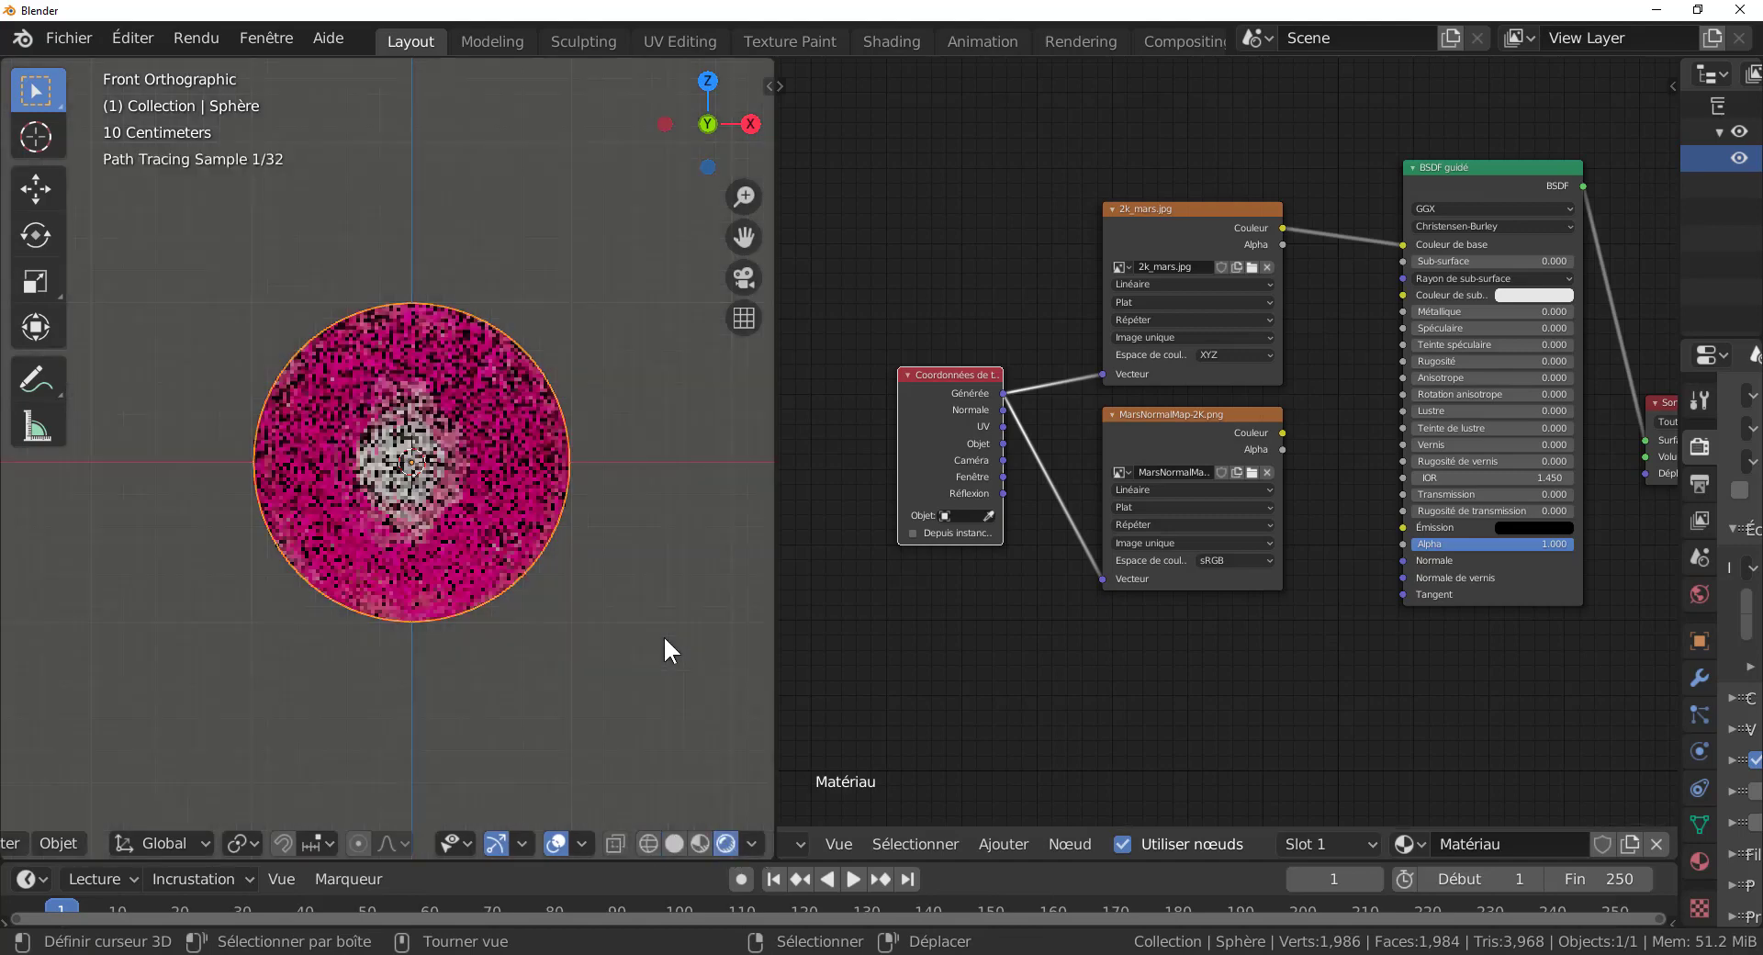
Step: Move the Texture Coordinate node and both image texture nodes up and farther left of the Principled BSDF
scroll(1088, 660, "up", 2)
middle_click_drag(1087, 659, 1225, 706, "shift")
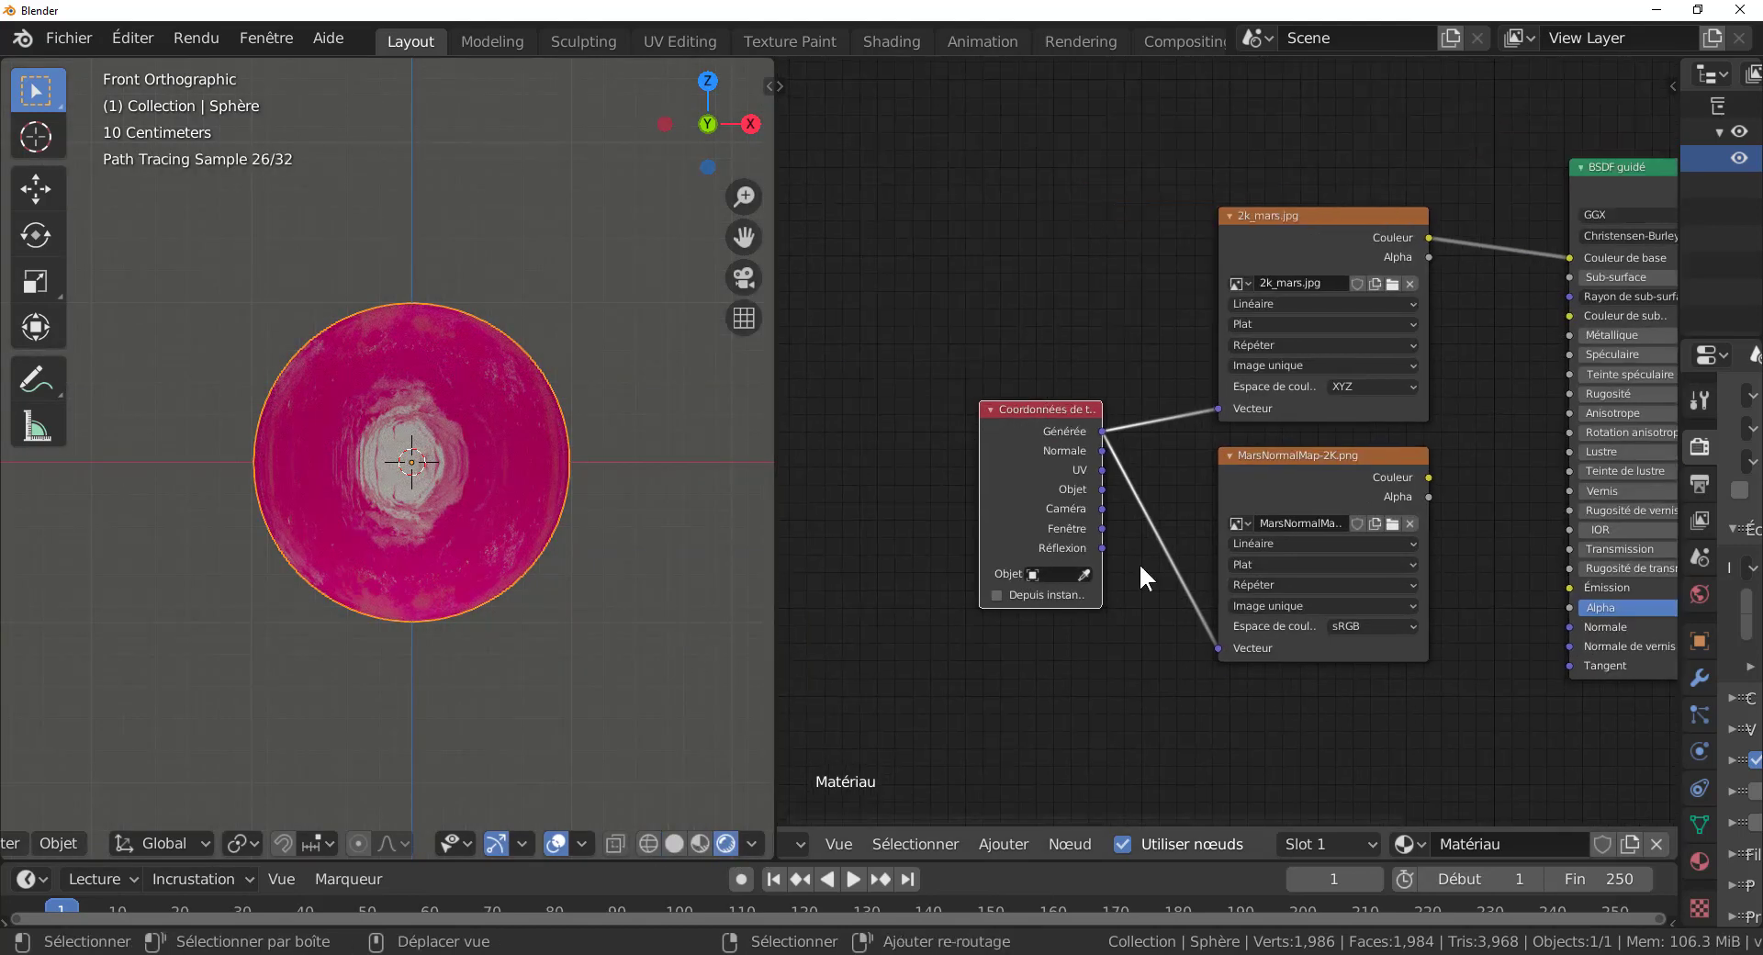
left_click_drag(1035, 415, 977, 339)
left_click_drag(1325, 215, 1236, 187)
left_click_drag(1325, 453, 1230, 433)
Step: Set the projection of both the 2k_mars.jpg and MarsNormalMap-2K.png texture nodes to Sphere
scroll(1214, 310, "up", 1)
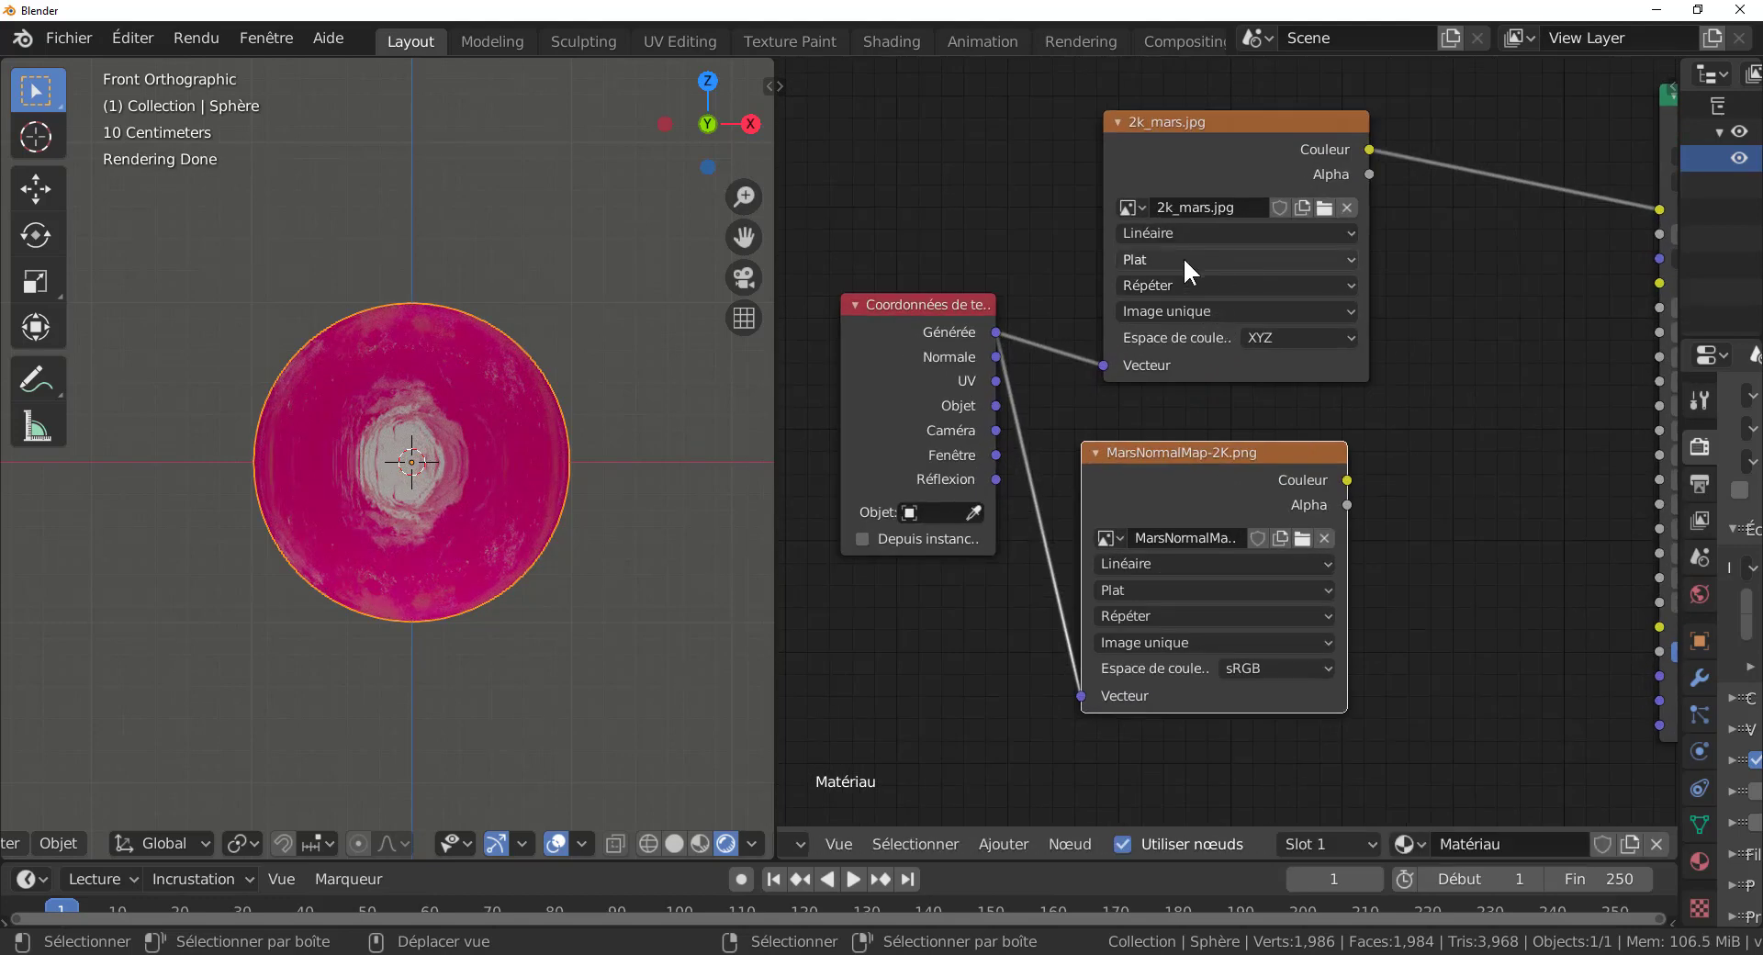
left_click(1185, 261)
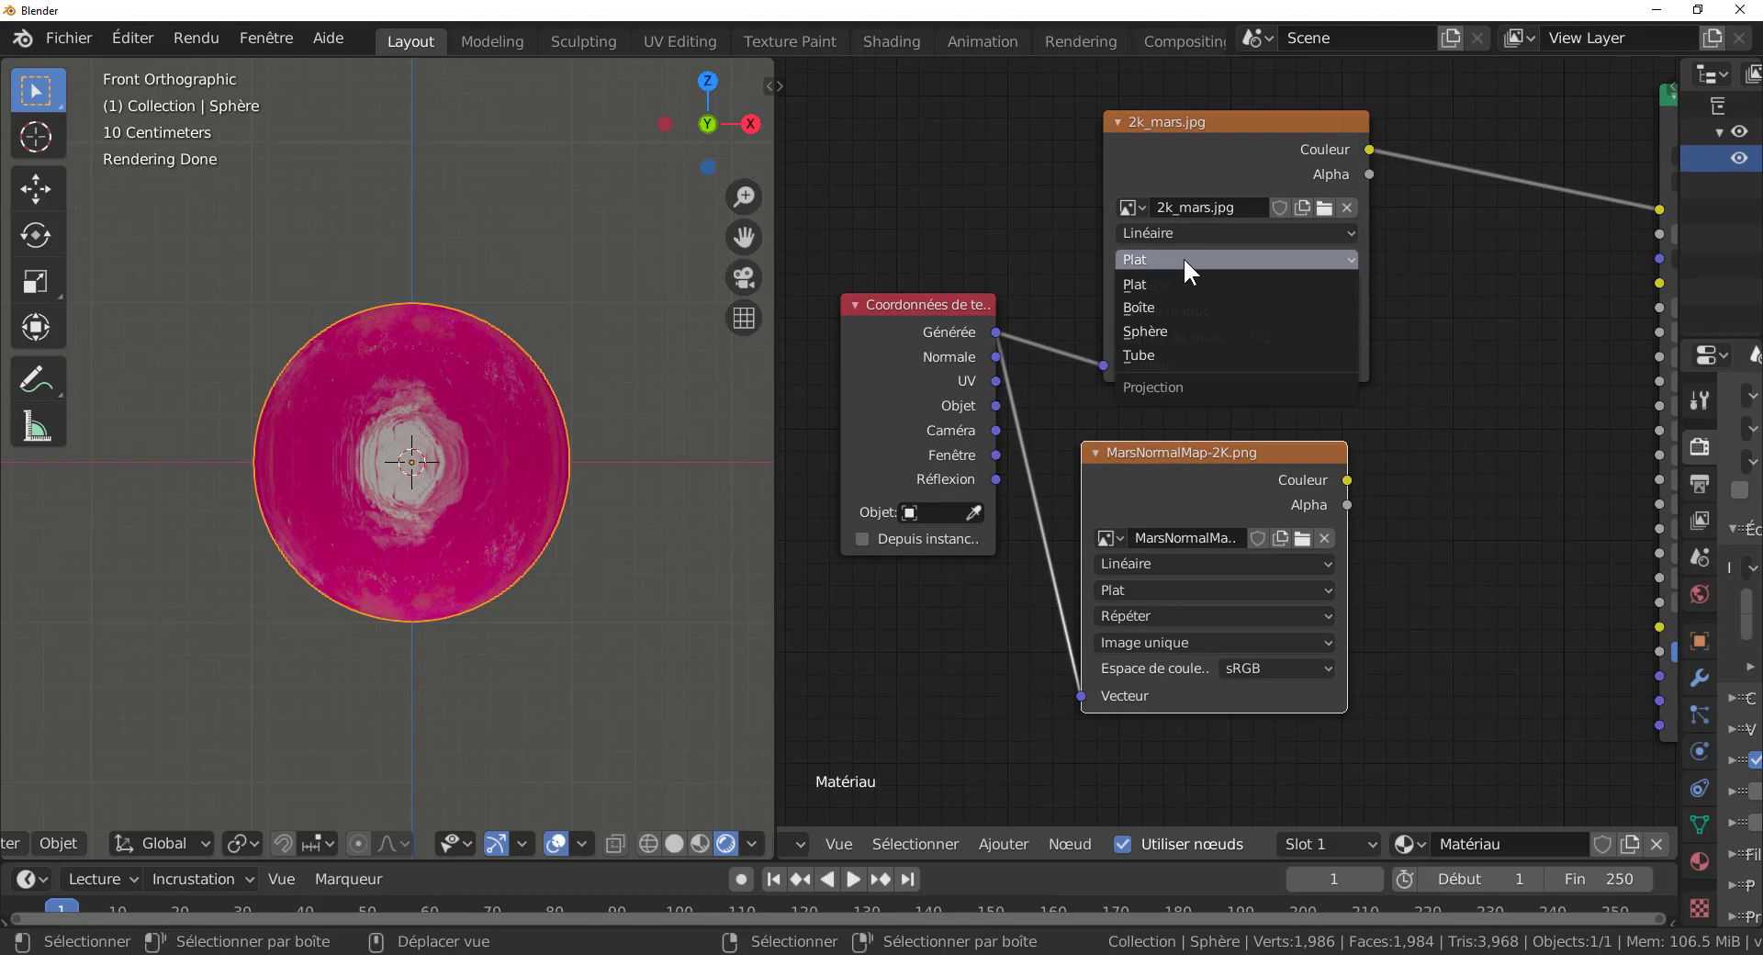
left_click(1192, 331)
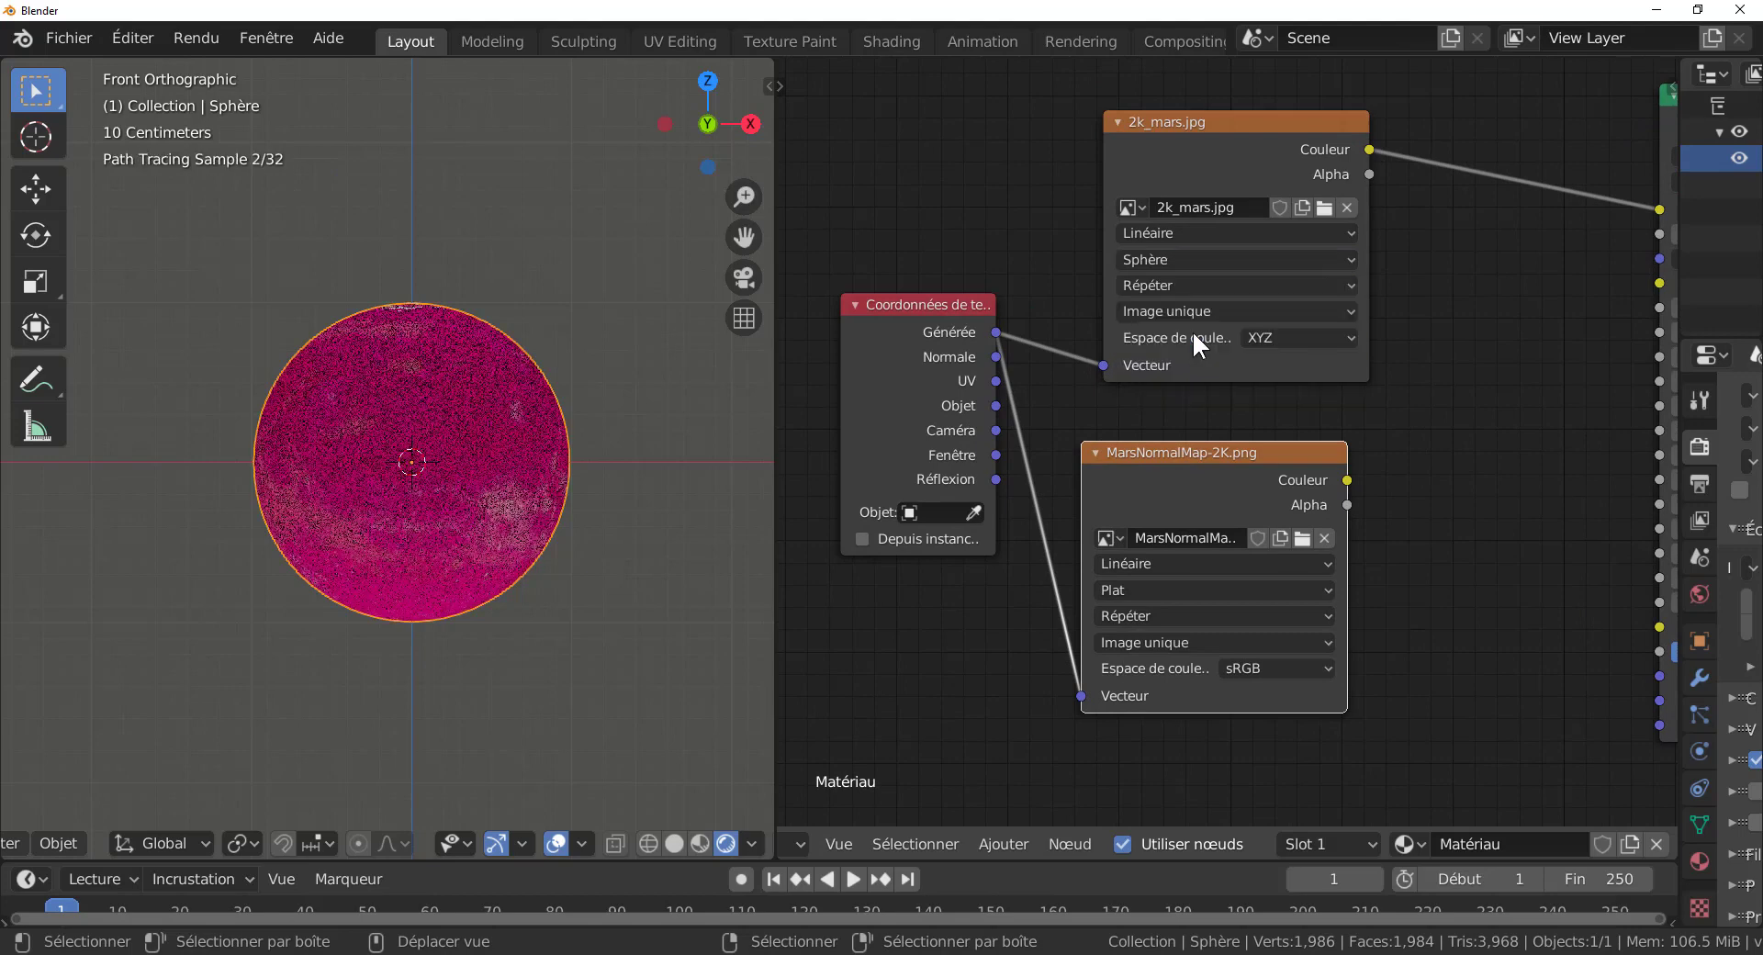
left_click(1158, 592)
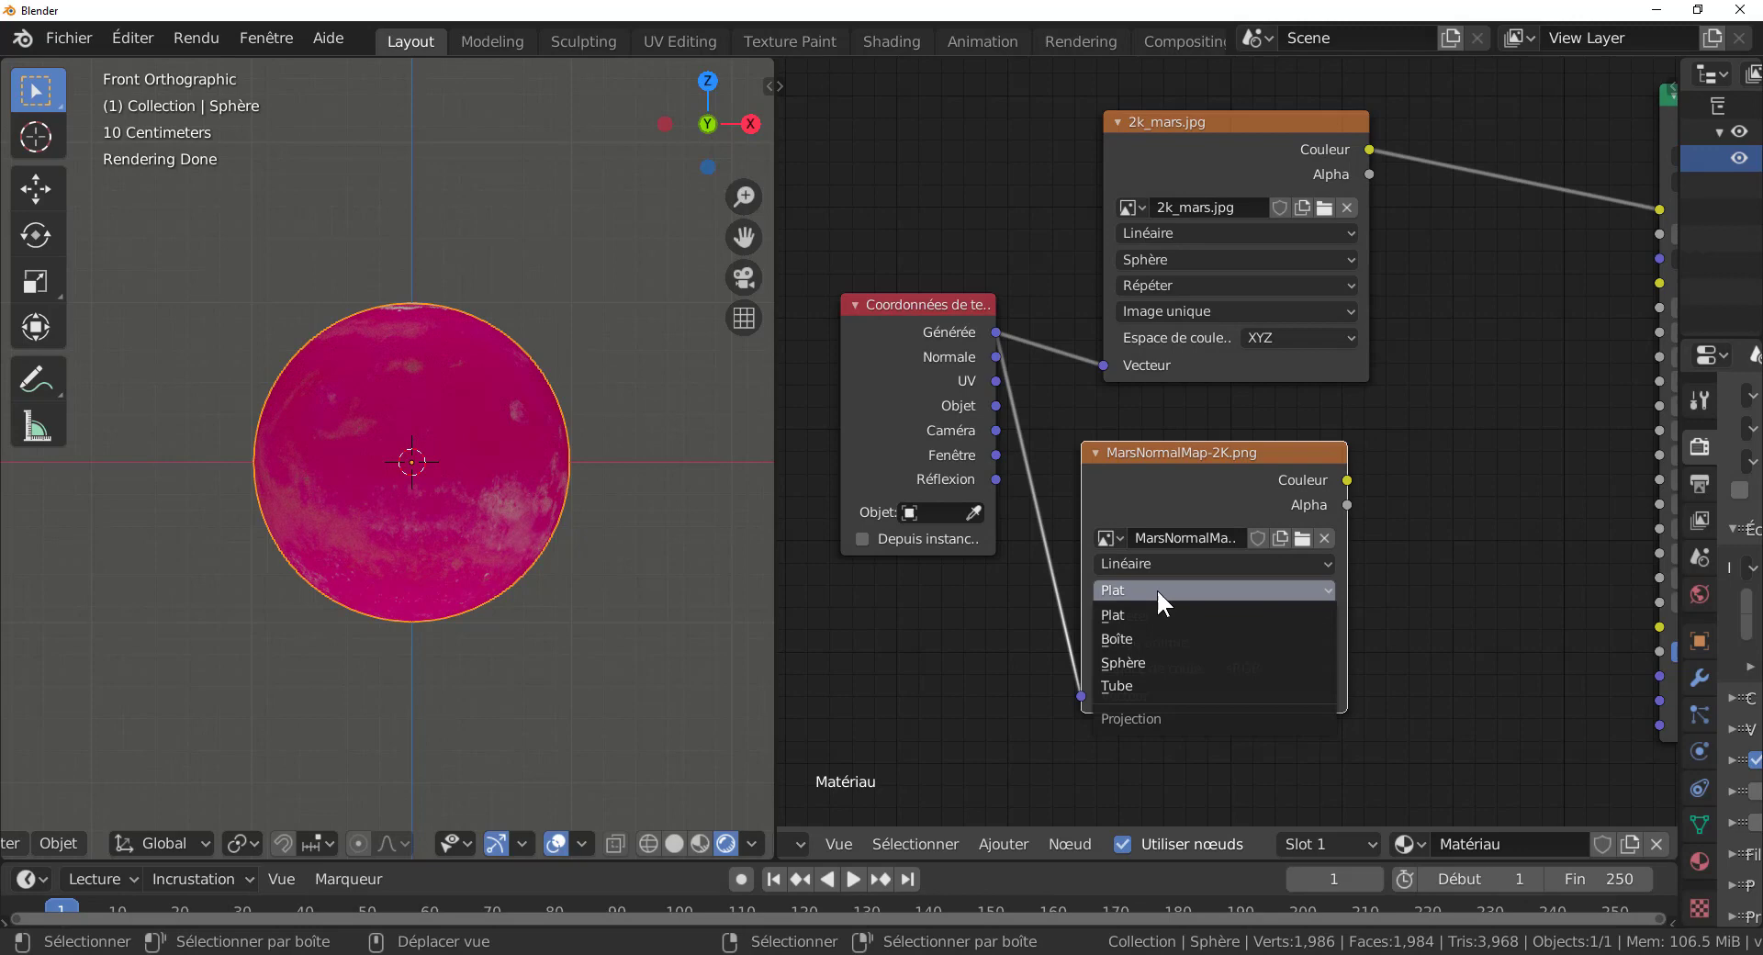
left_click(1158, 658)
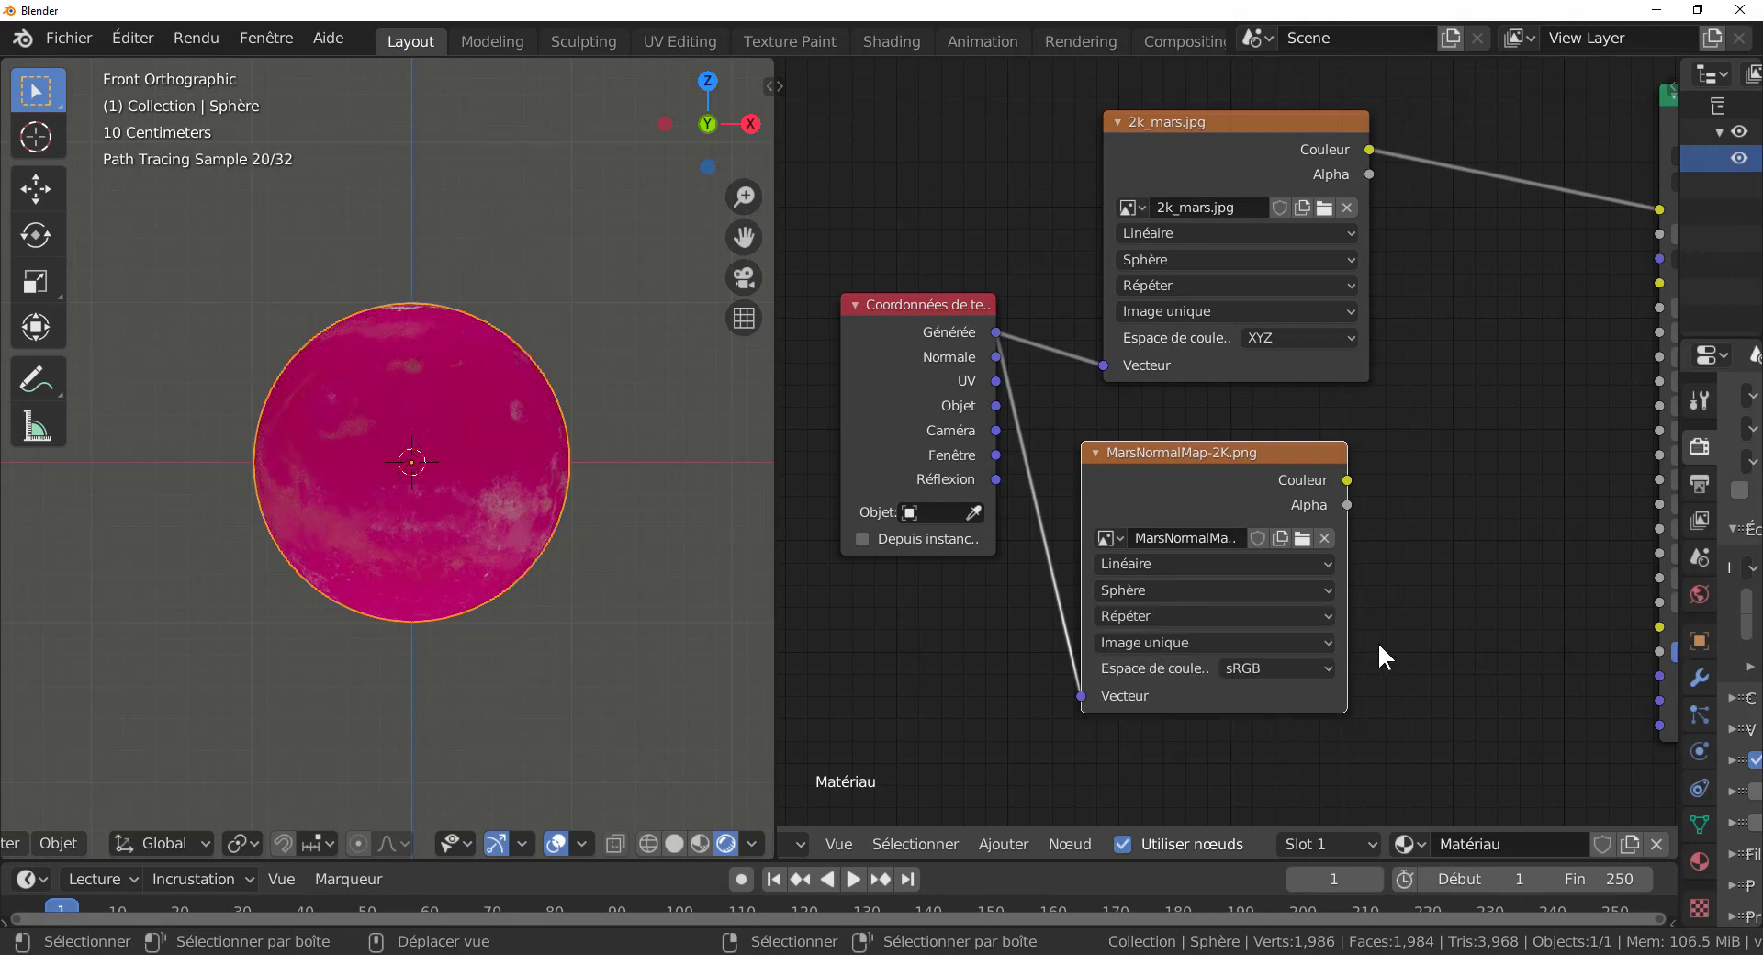
Step: Set the color space of 2k_mars.jpg to sRGB and that of MarsNormalMap-2K.png to Non-Color
left_click_drag(917, 351, 846, 396)
middle_click_drag(1493, 453, 1186, 508)
middle_click_drag(1122, 462, 1285, 454)
left_click(1155, 386)
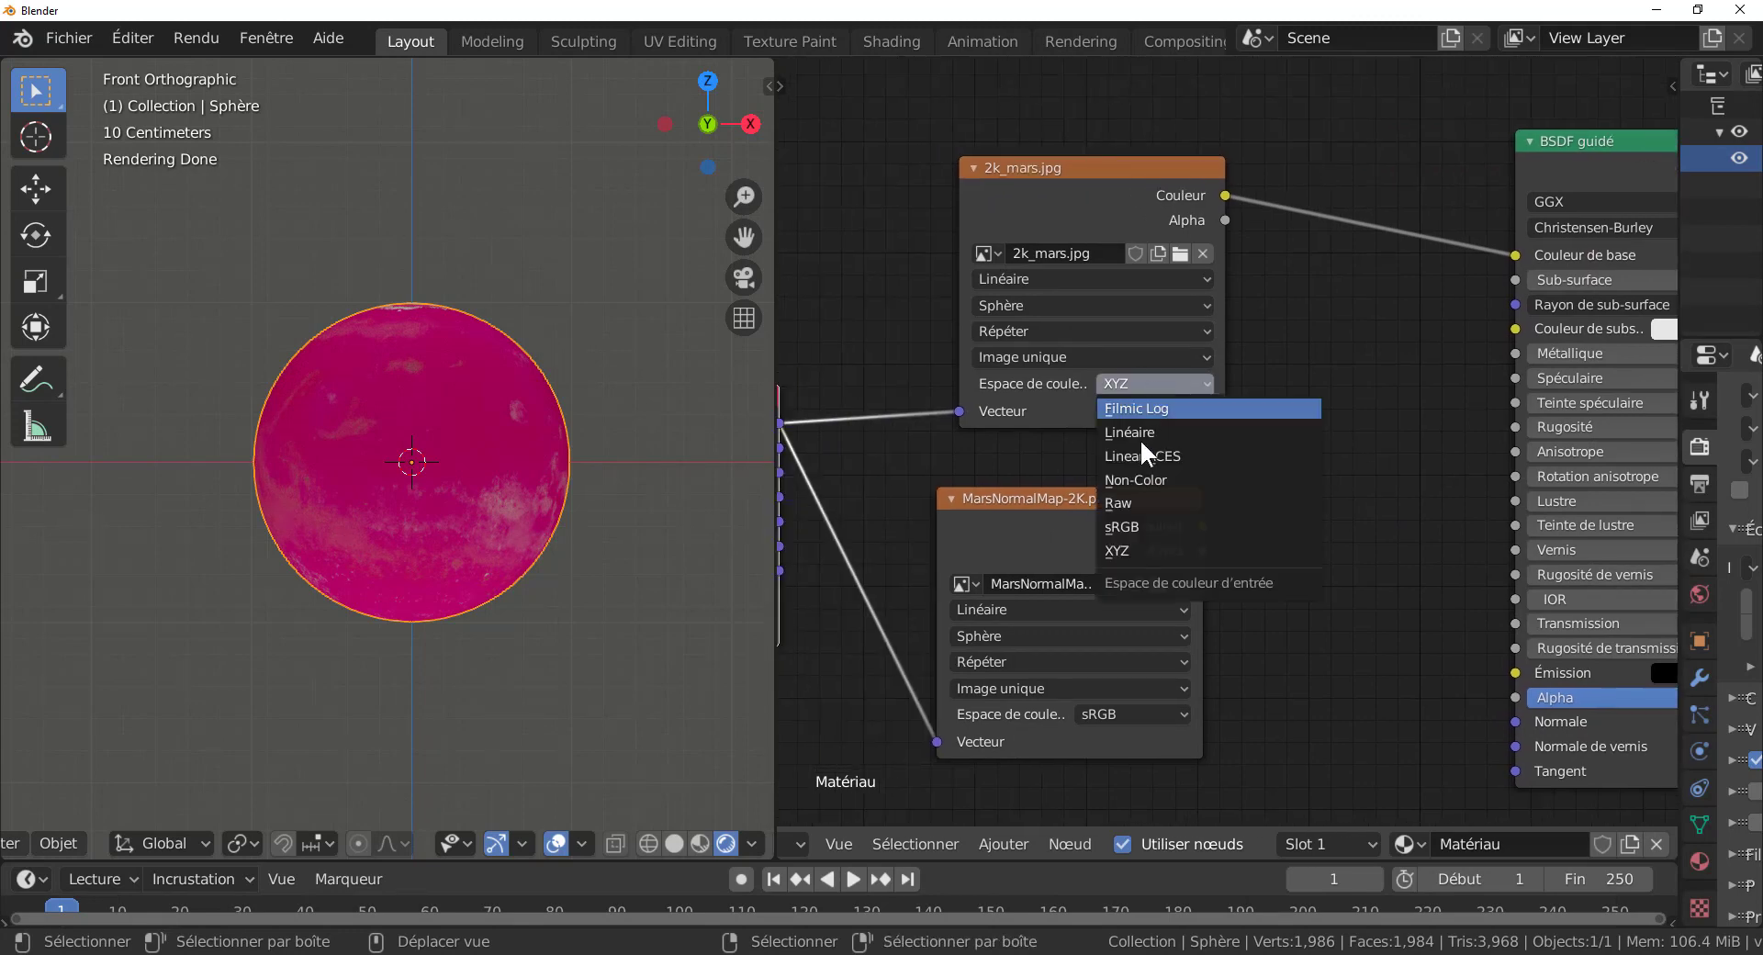
left_click(1135, 524)
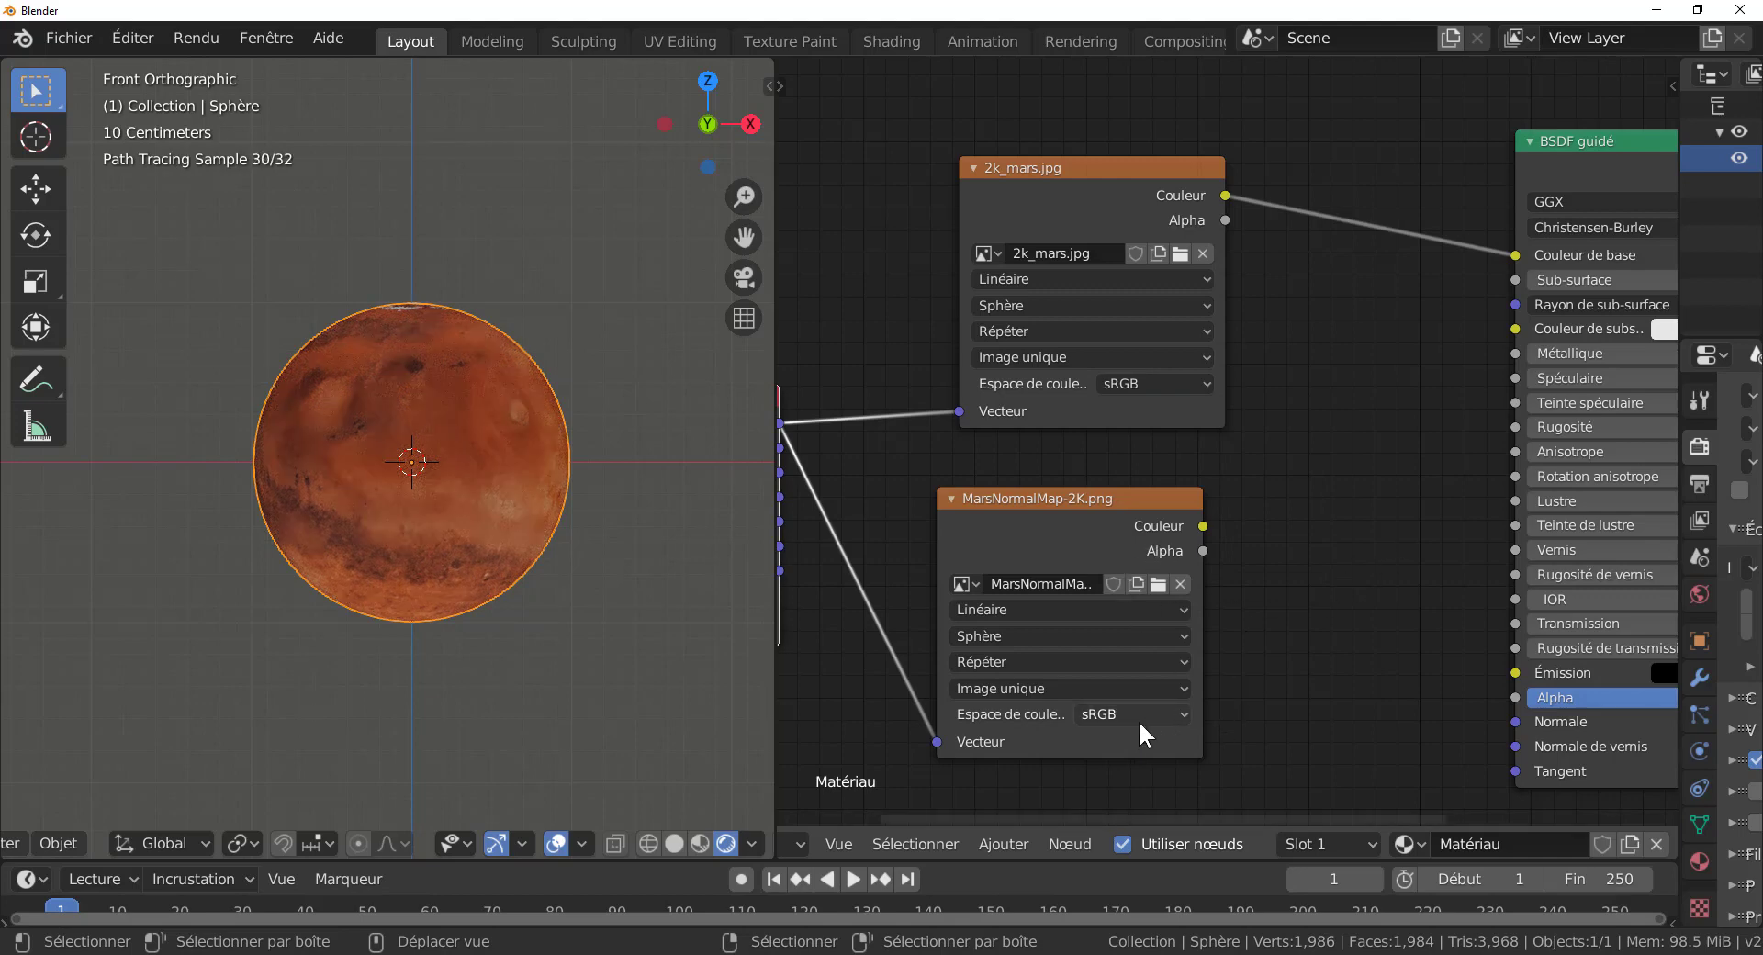
left_click(1113, 714)
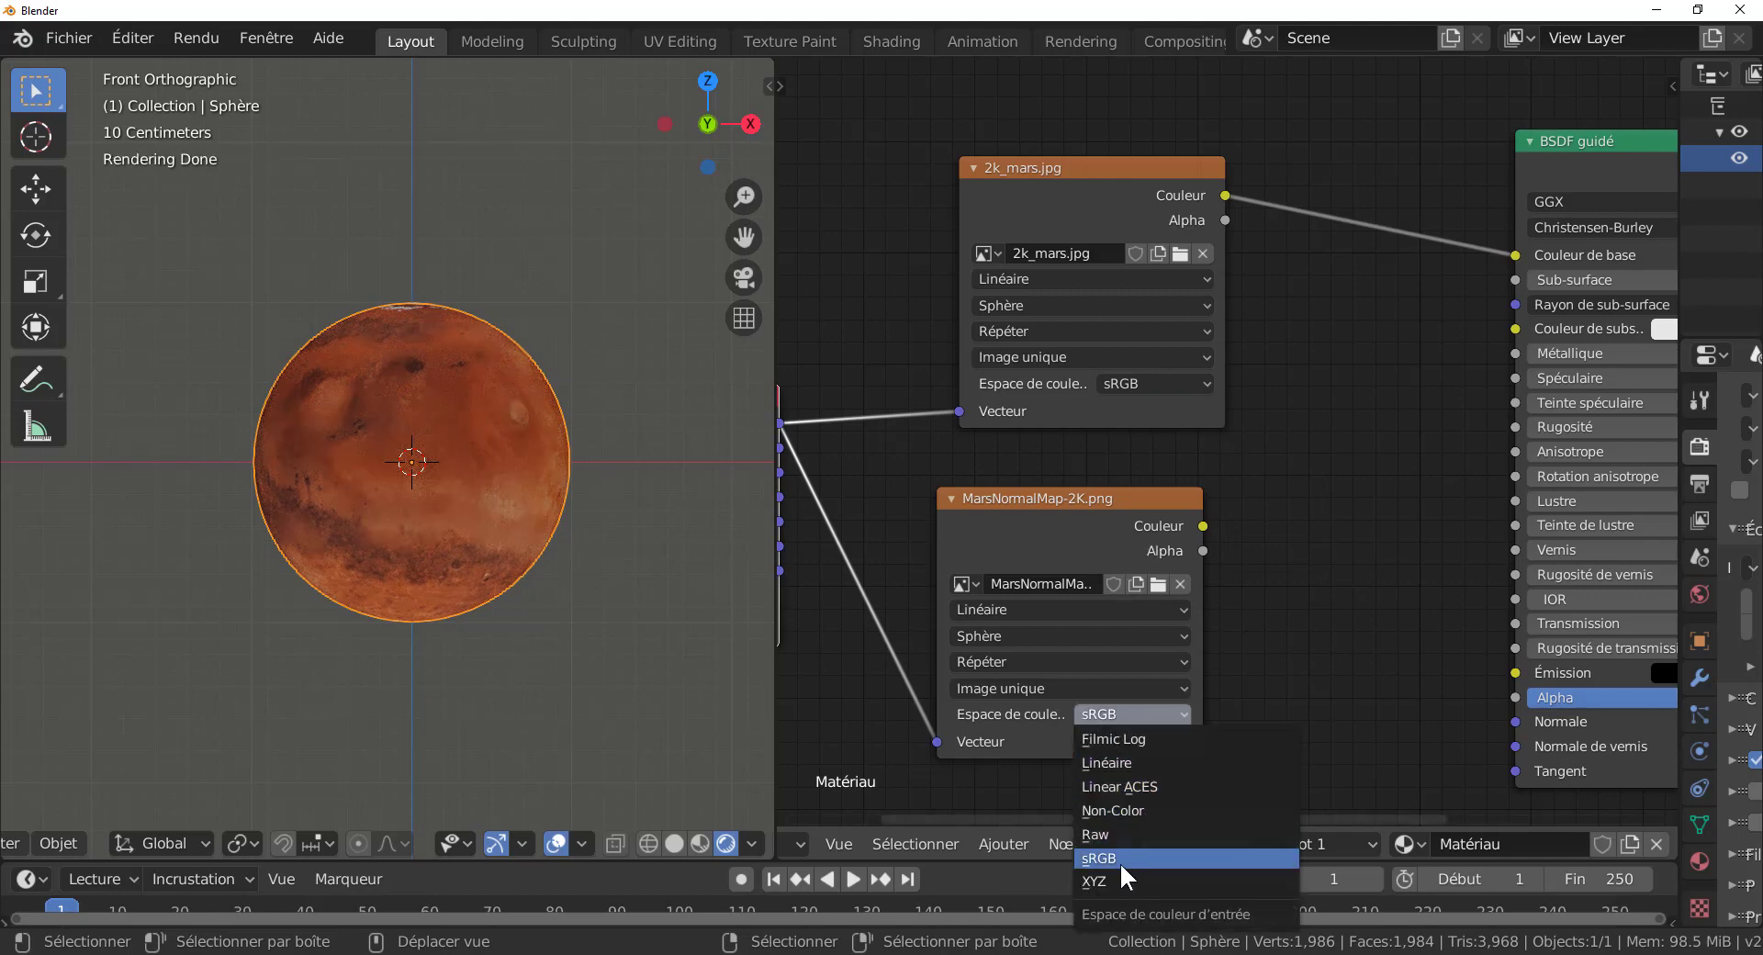
left_click(1131, 810)
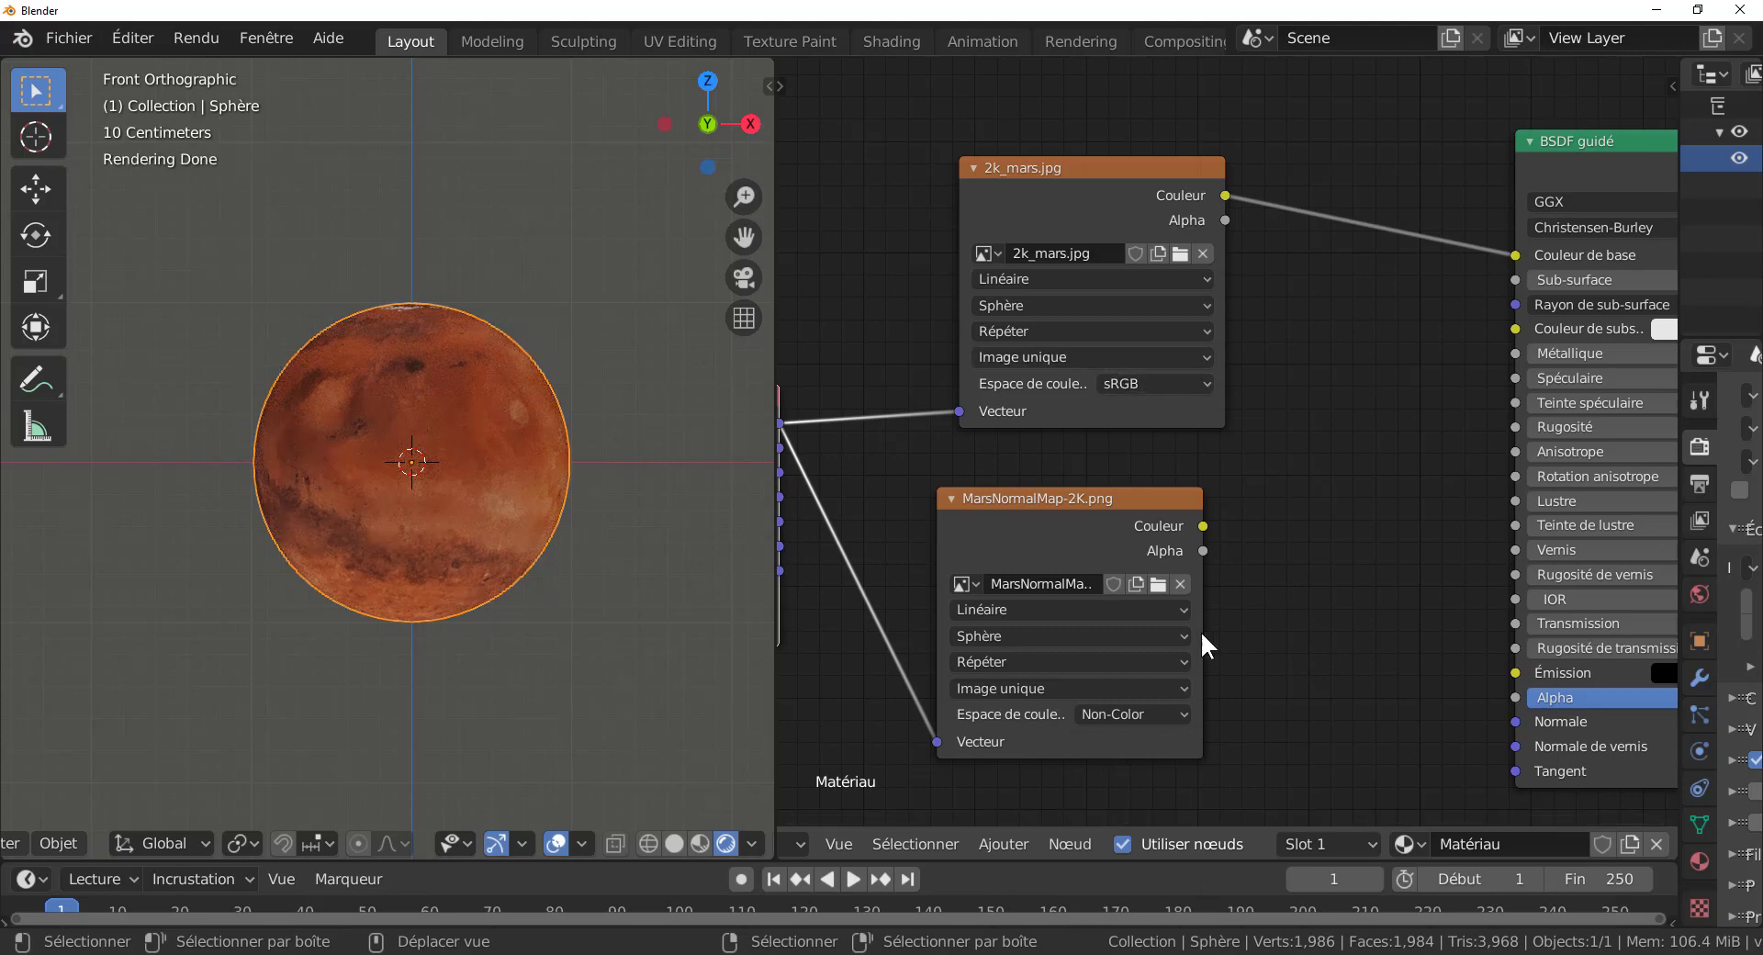
Step: Add a Bump node and place it between the MarsNormalMap-2K.png texture and the Principled BSDF node
scroll(1253, 499, "down", 3)
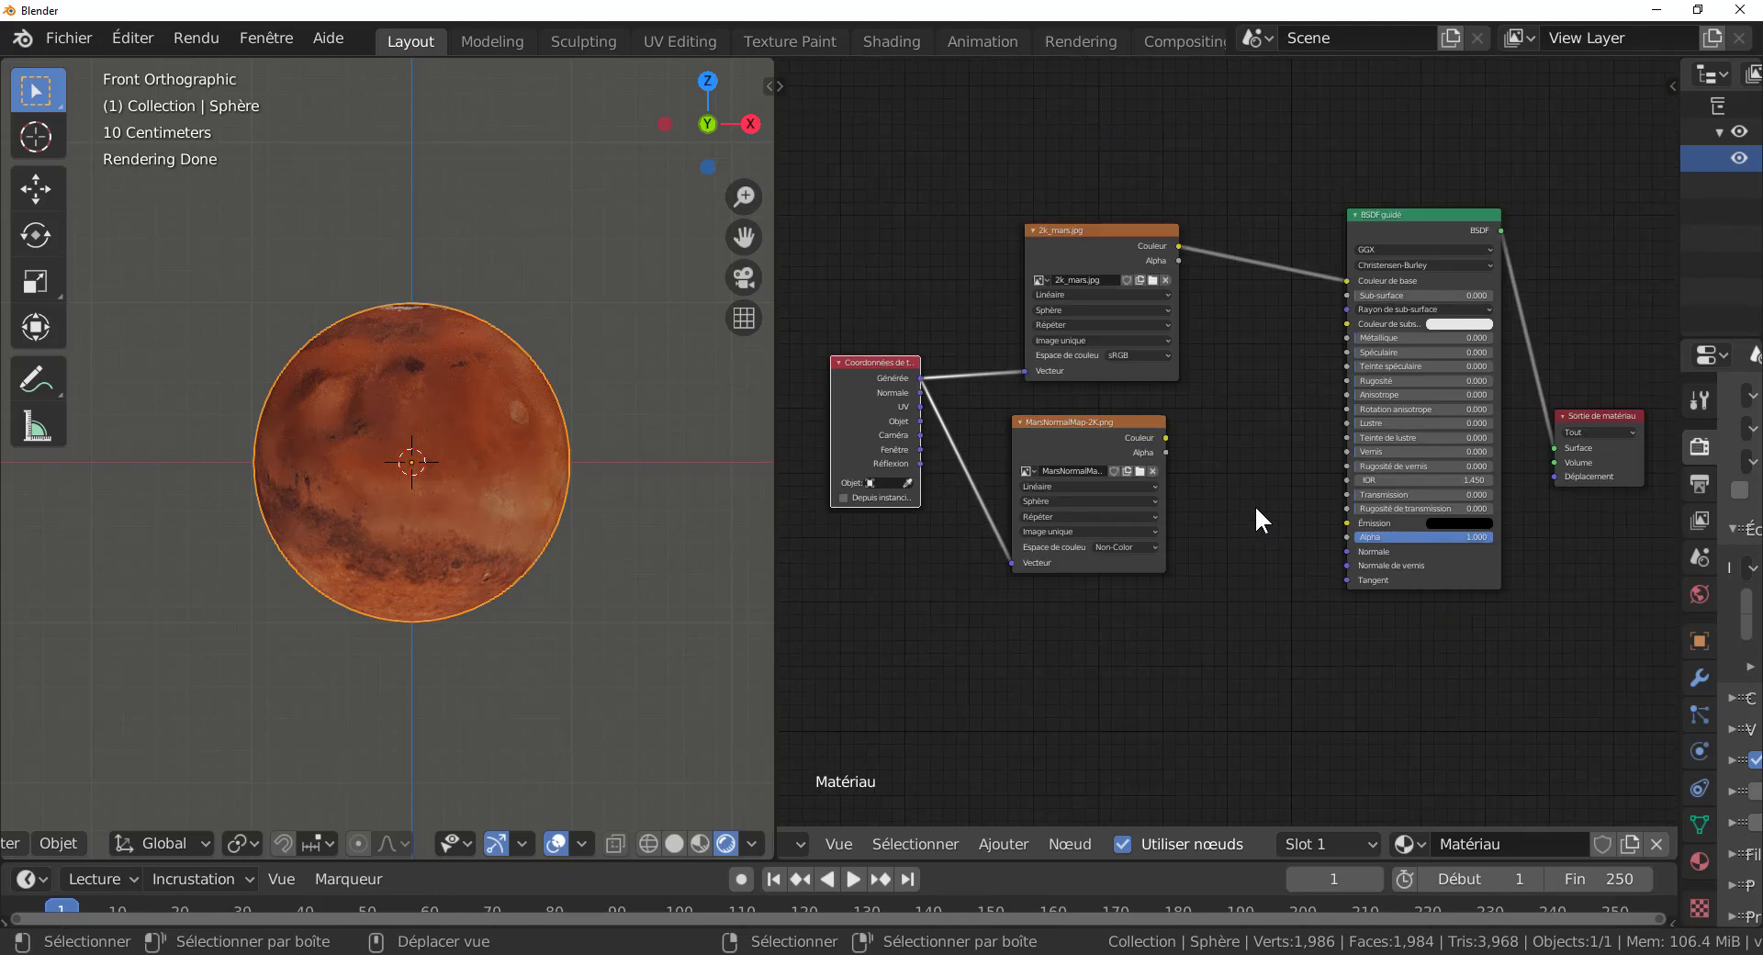
left_click(983, 845)
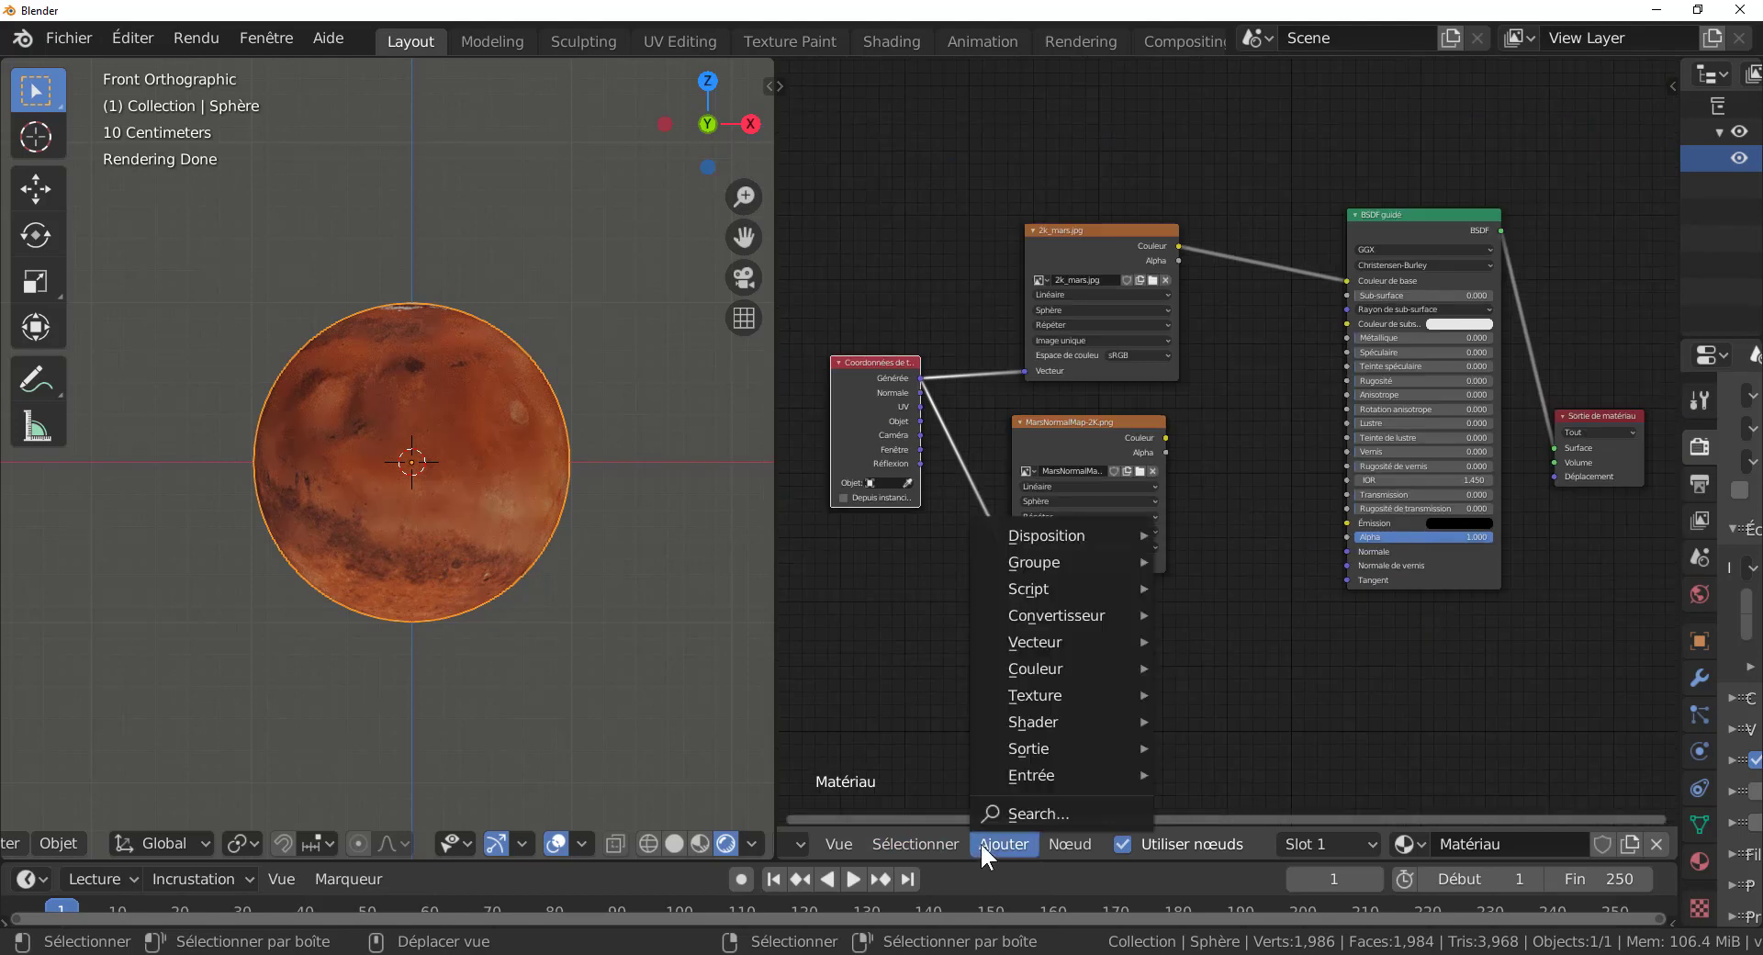
mouse_move(1044, 721)
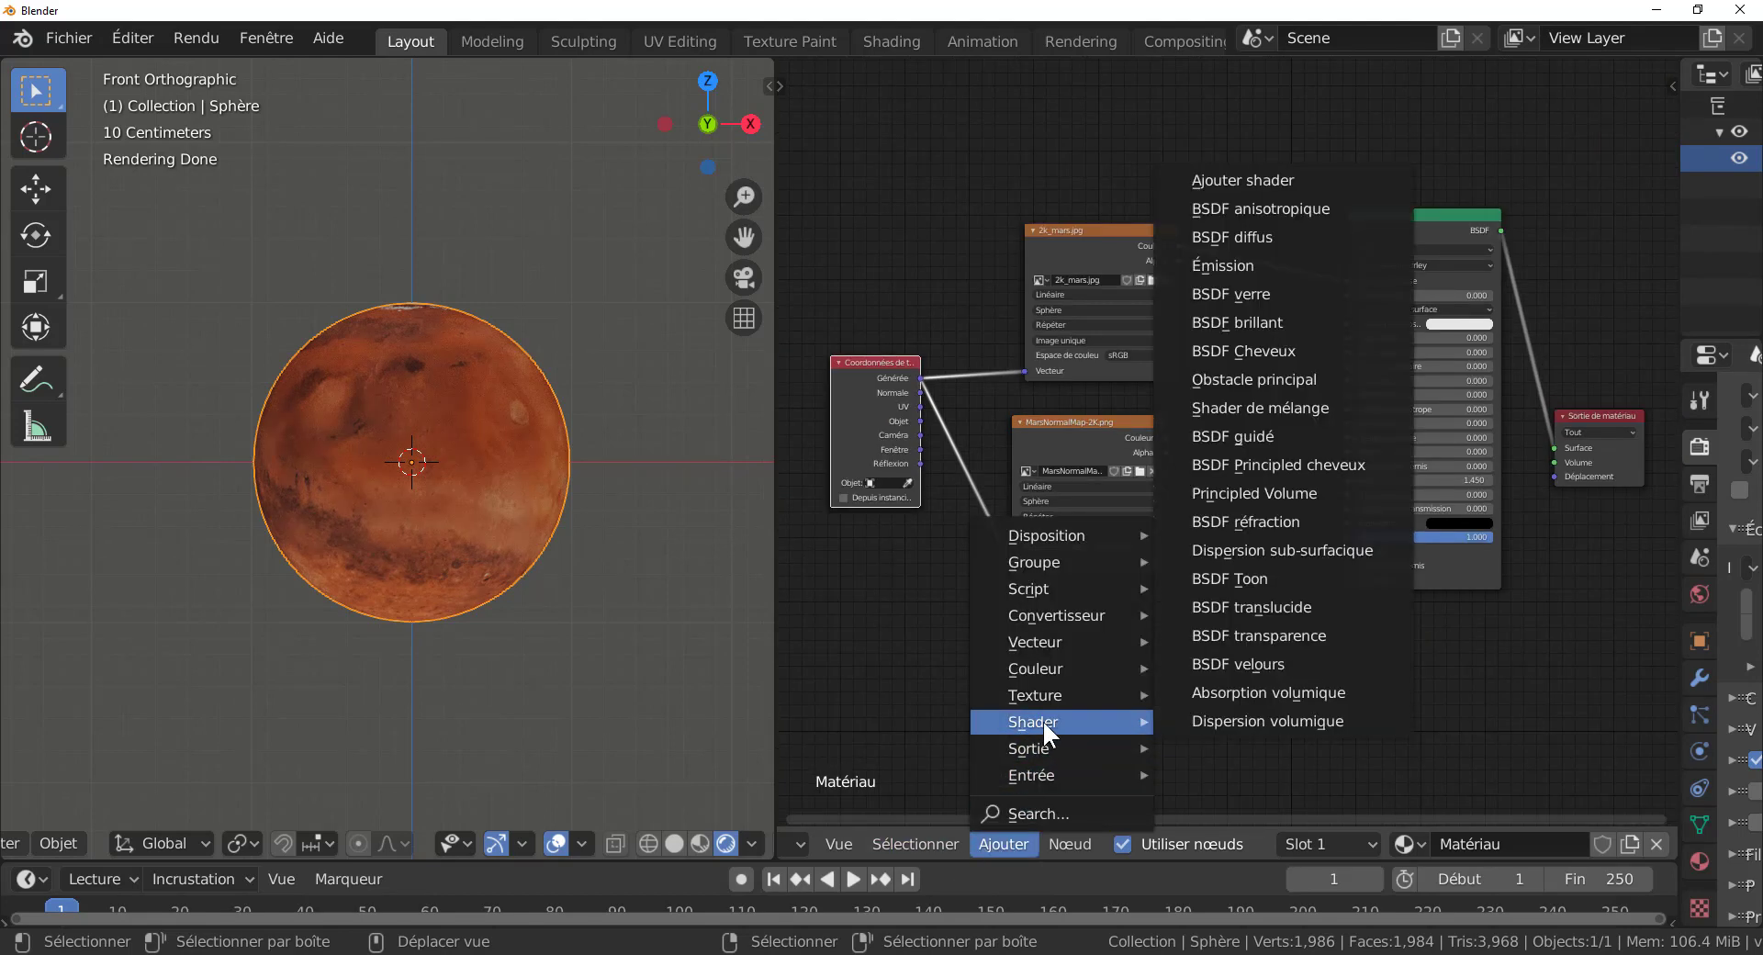
mouse_move(1033, 641)
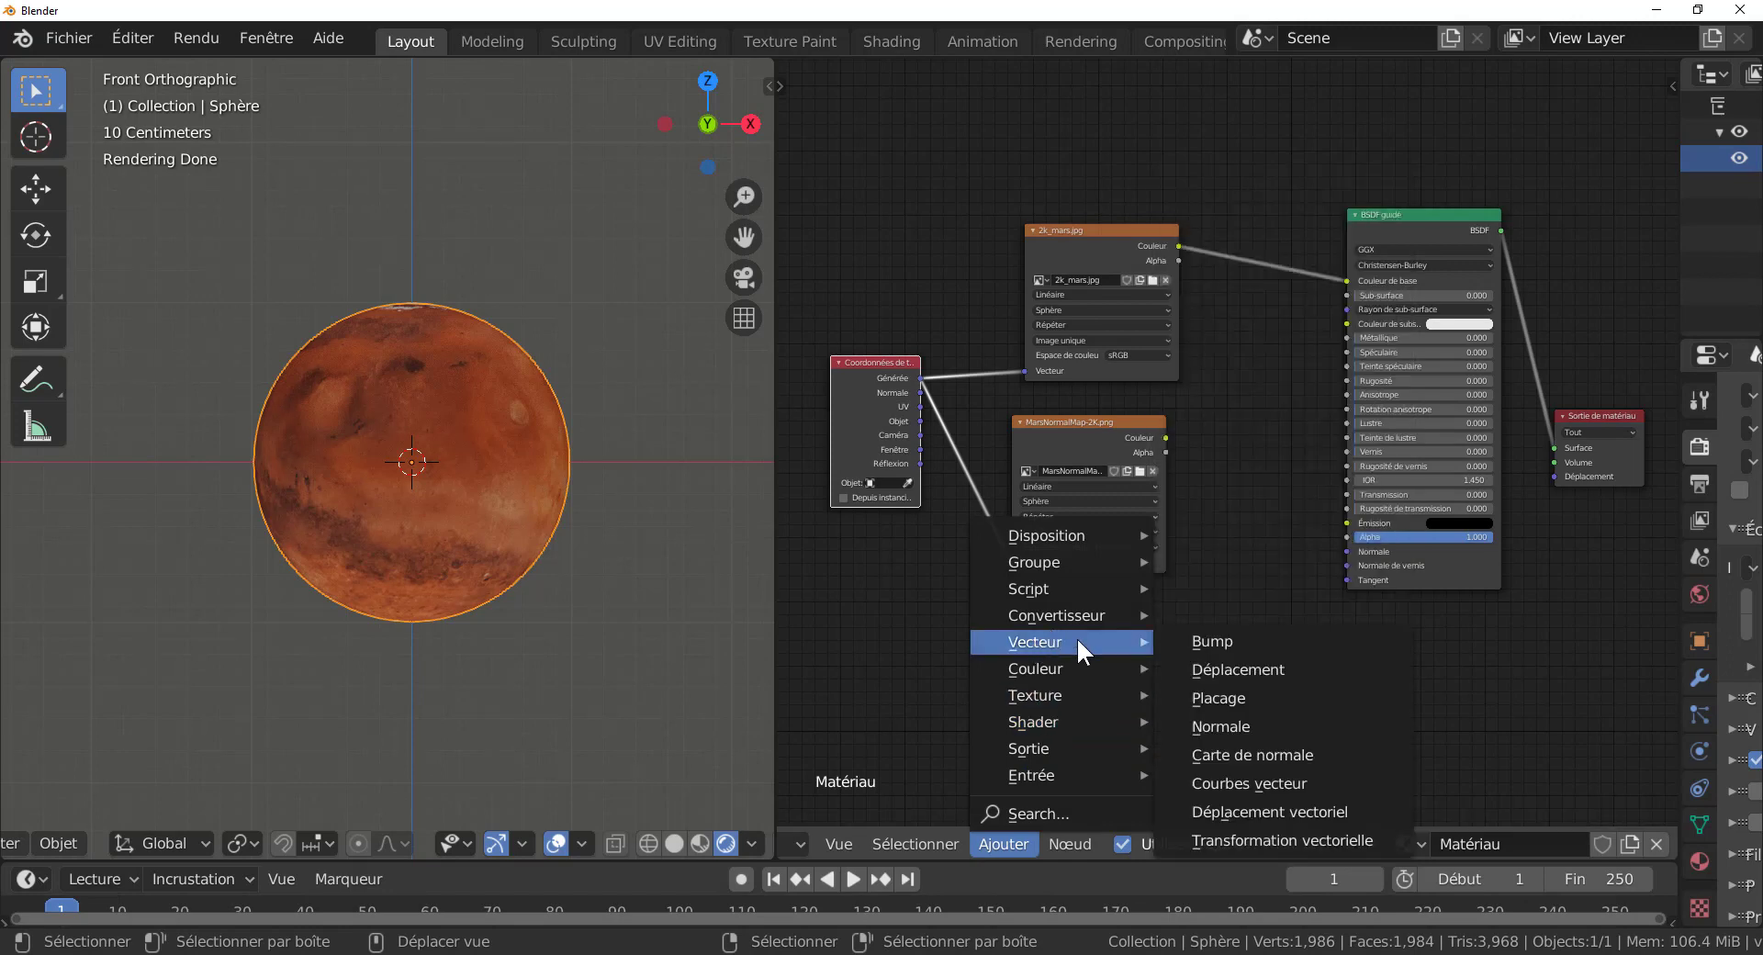
left_click(1230, 637)
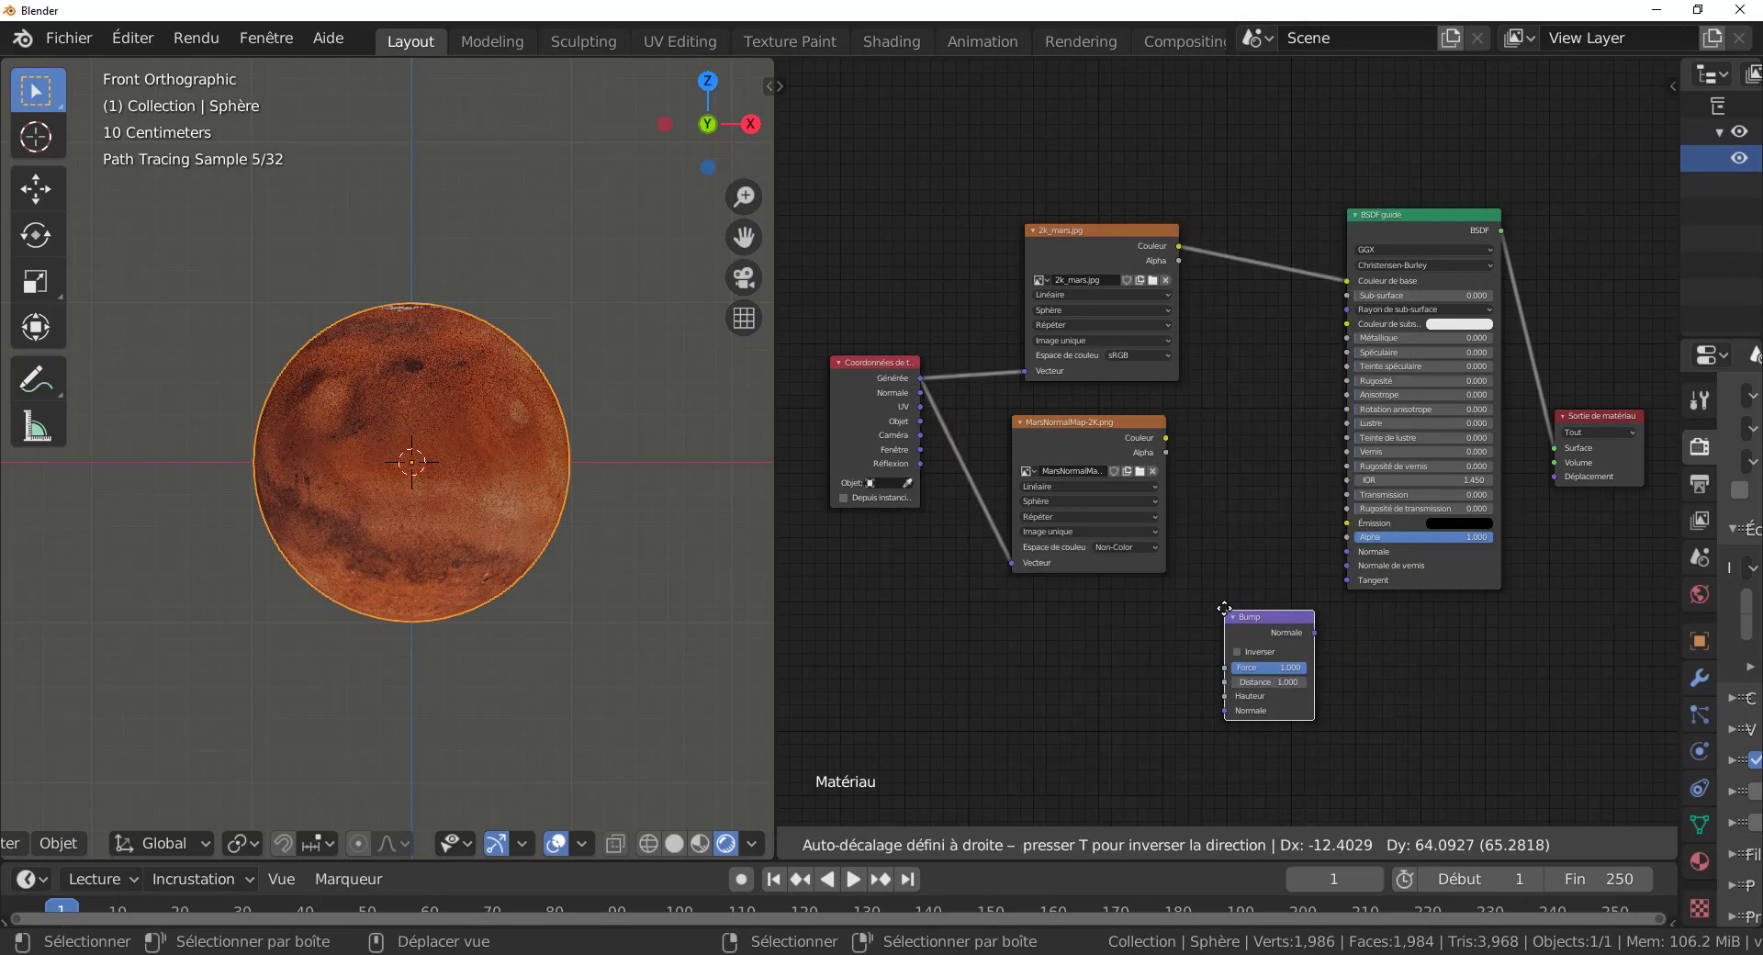
left_click(1199, 418)
middle_click_drag(1128, 622, 1060, 674)
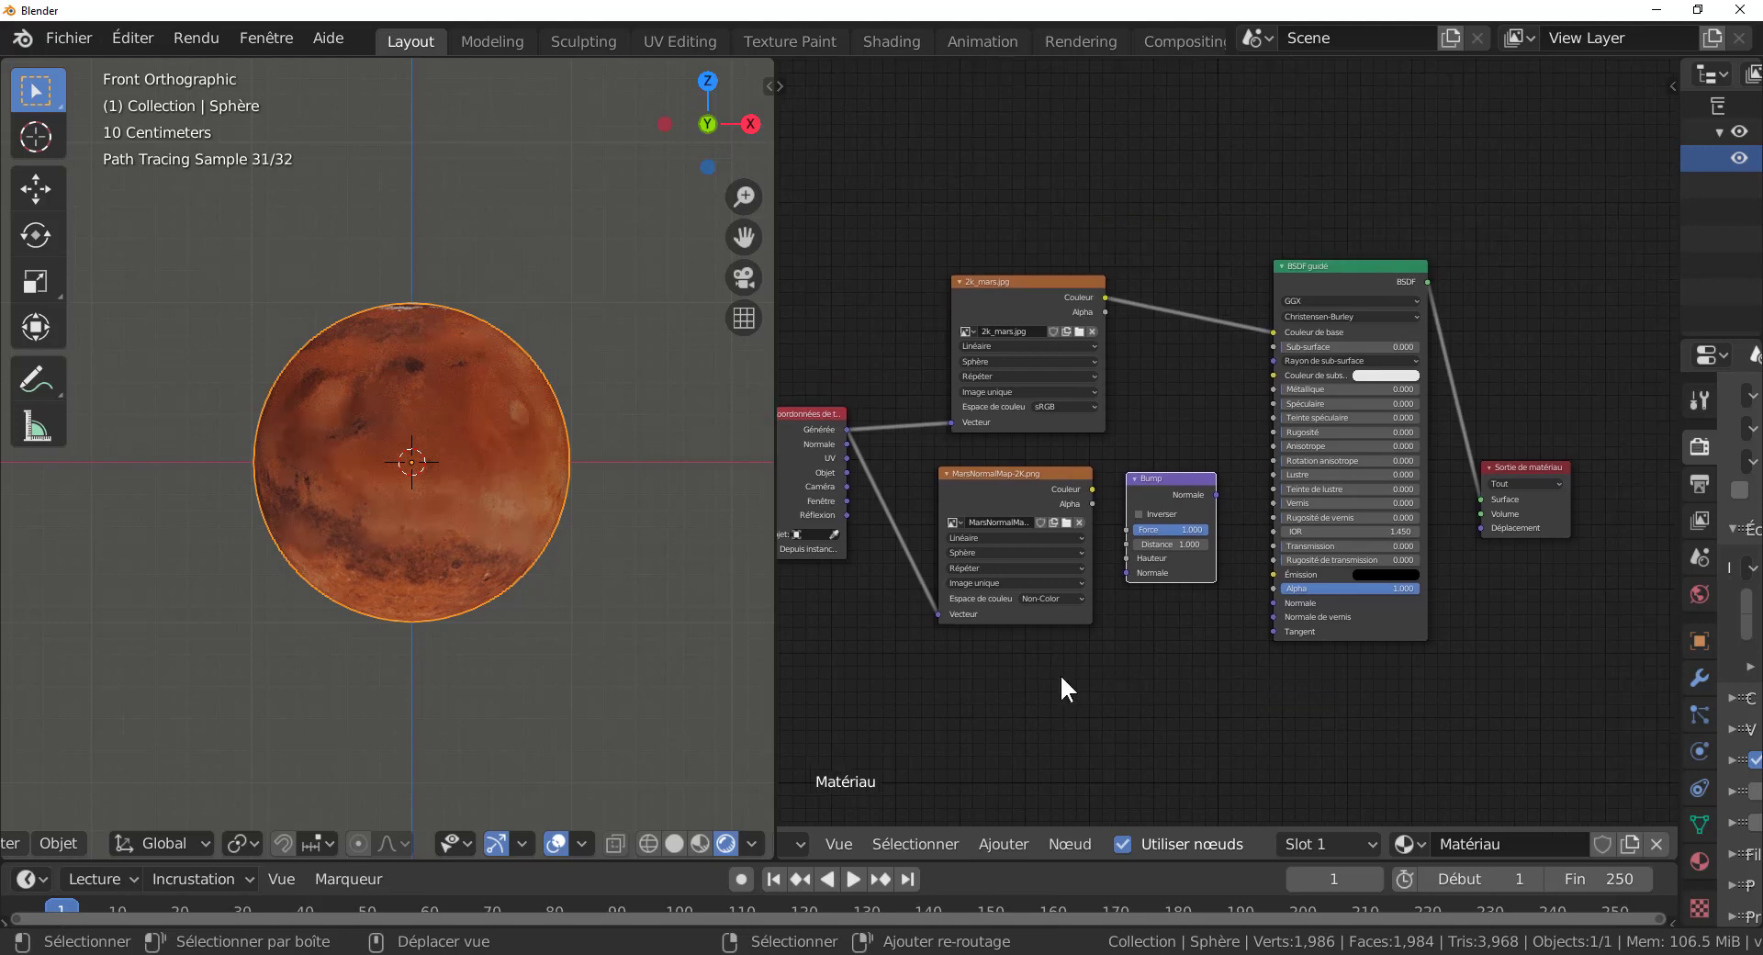
Step: Shift the MarsNormalMap-2K.png texture node slightly left and park the Bump node below it
scroll(1013, 537, "up", 2)
left_click_drag(950, 511, 919, 524)
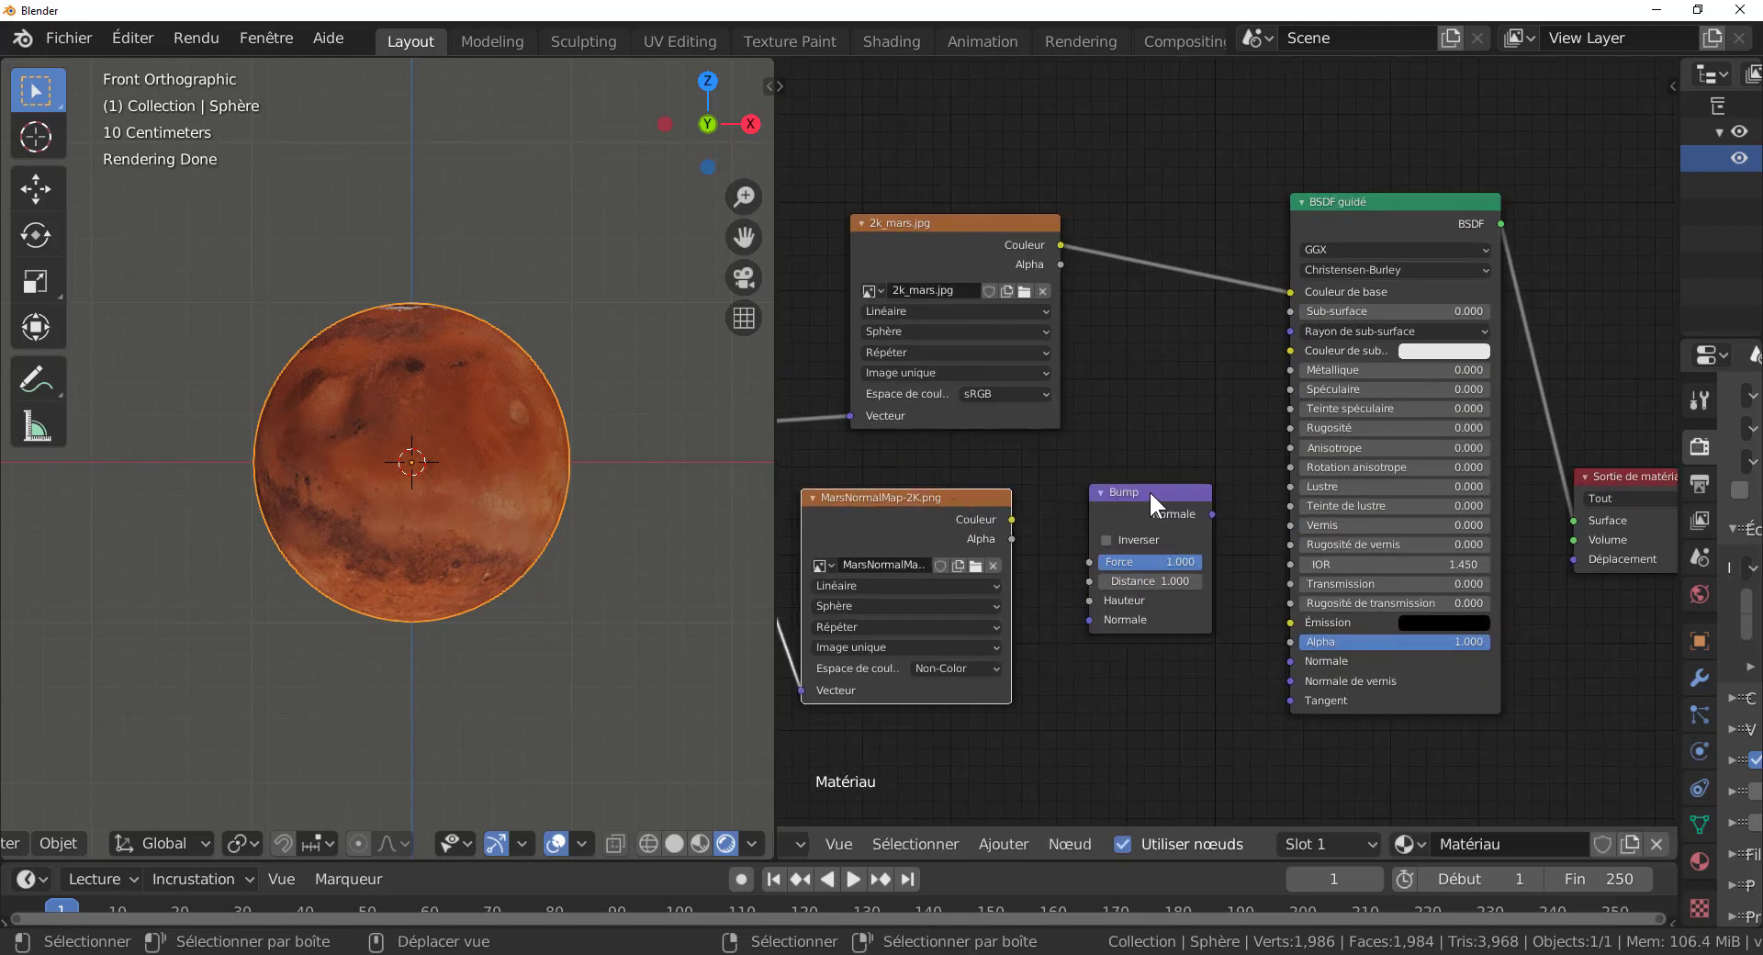
left_click_drag(1149, 489, 1108, 506)
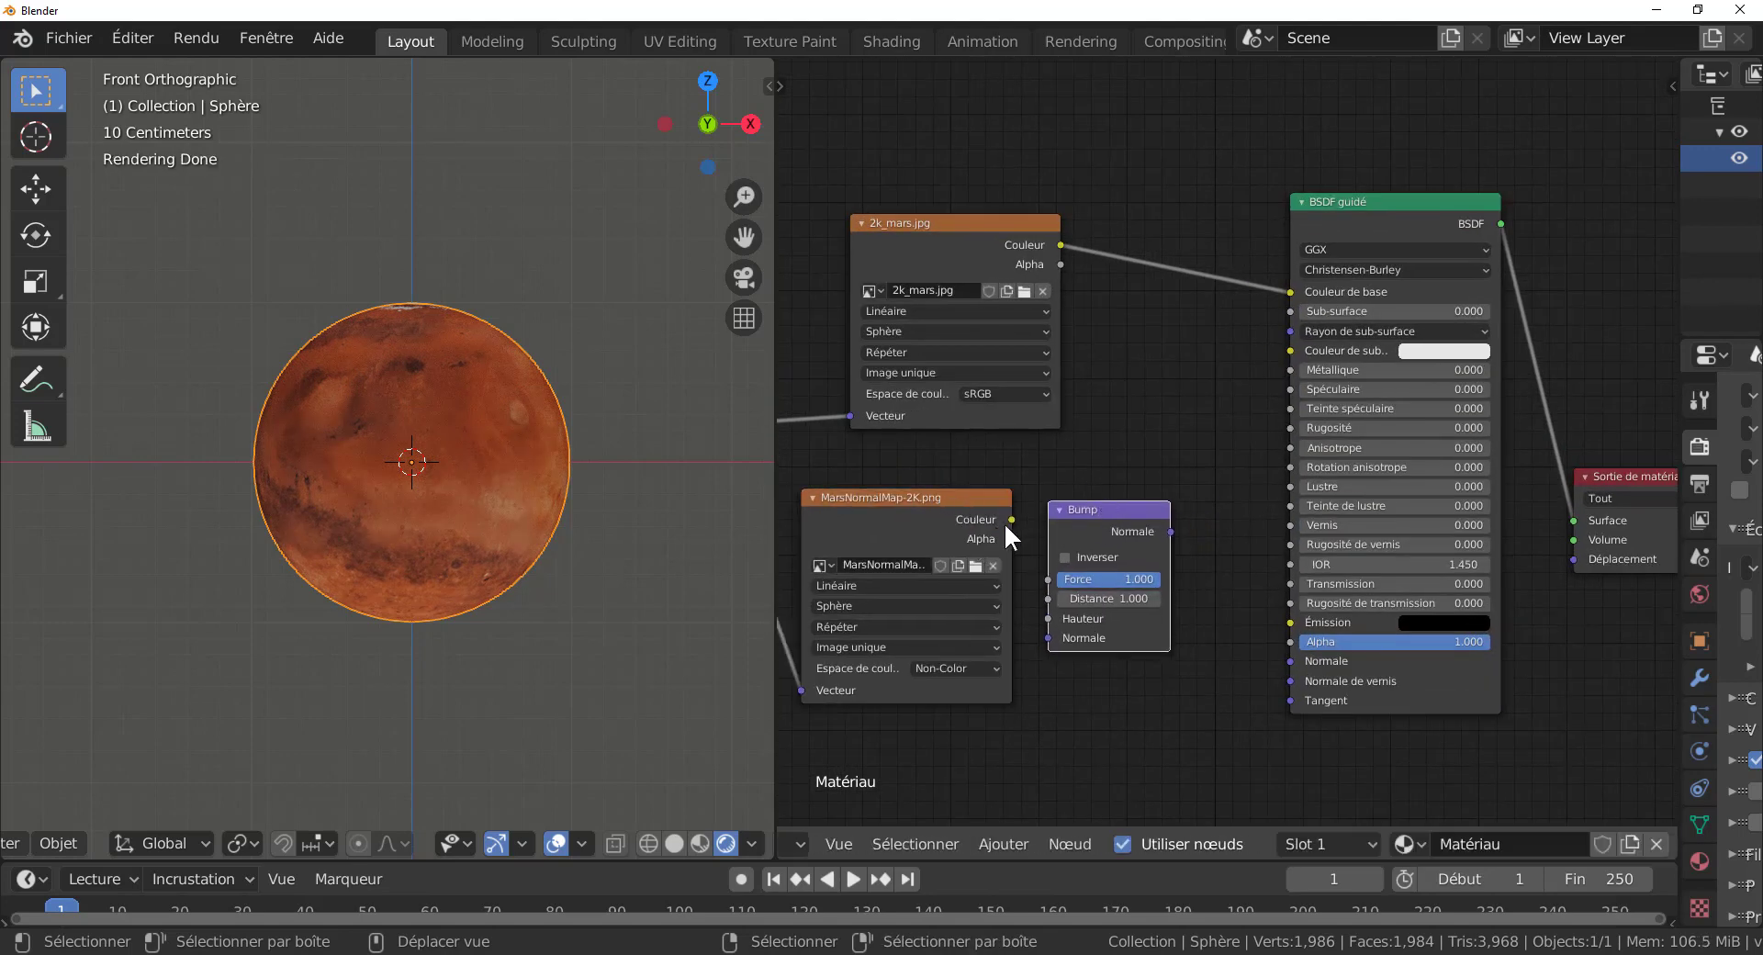
left_click_drag(1103, 508, 1081, 677)
scroll(1122, 602, "down", 1)
left_click(1001, 843)
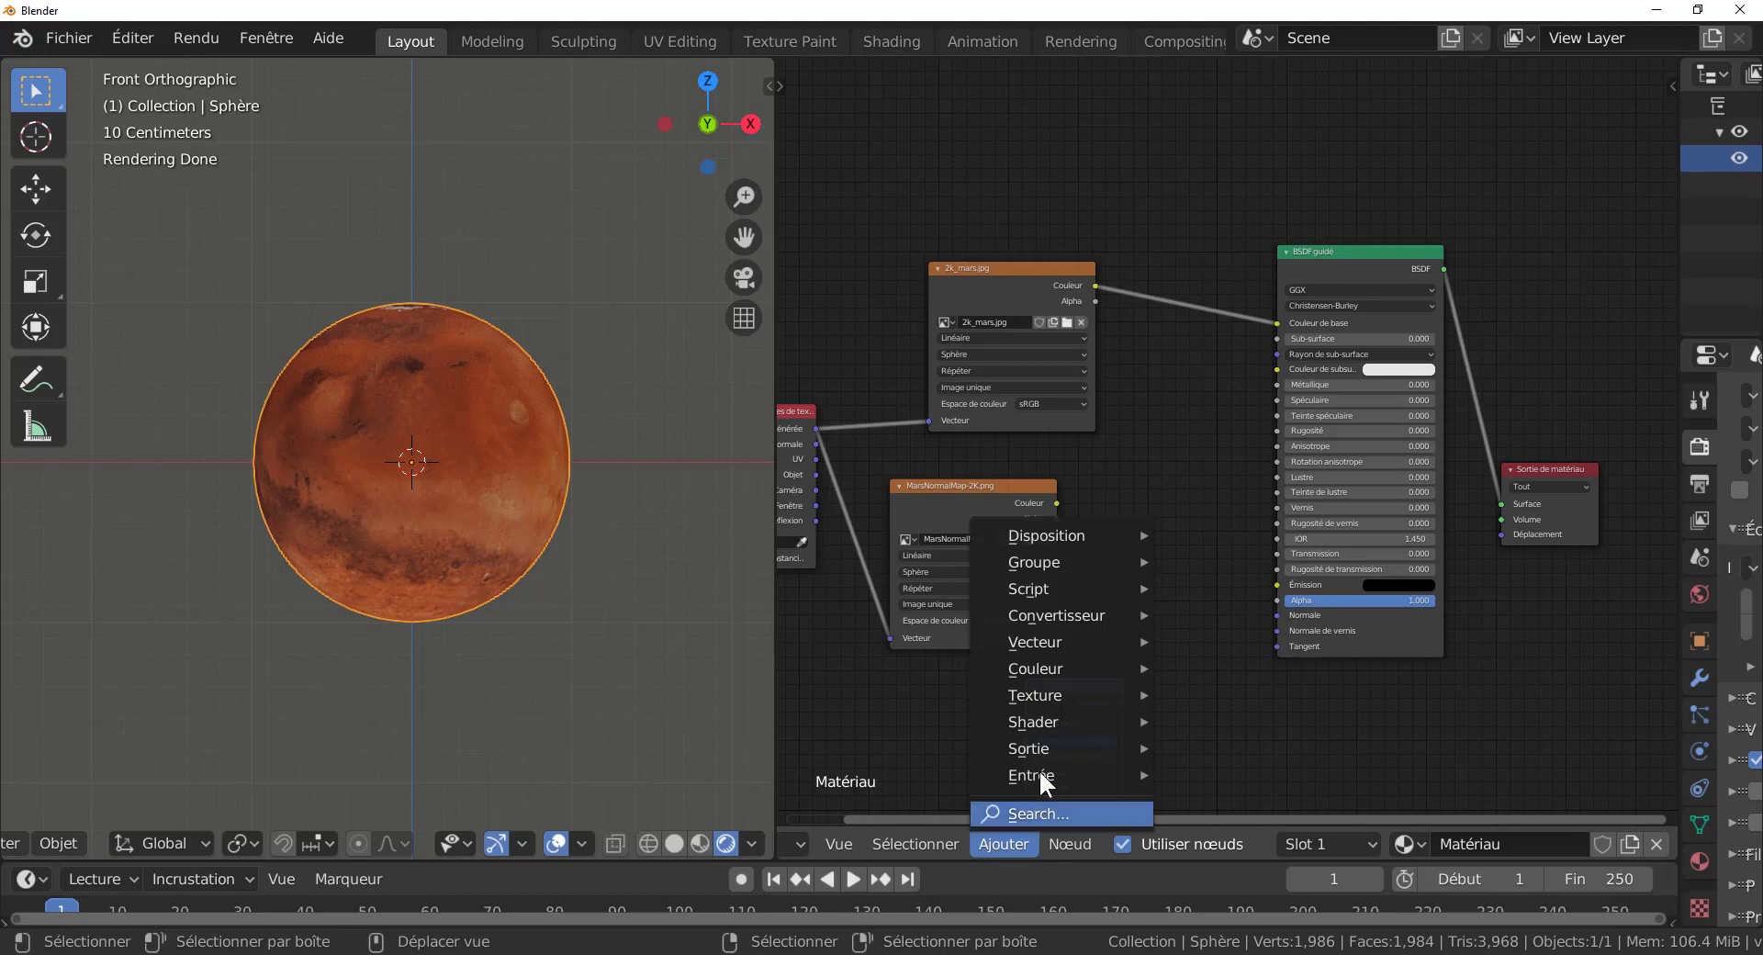
mouse_move(1049, 774)
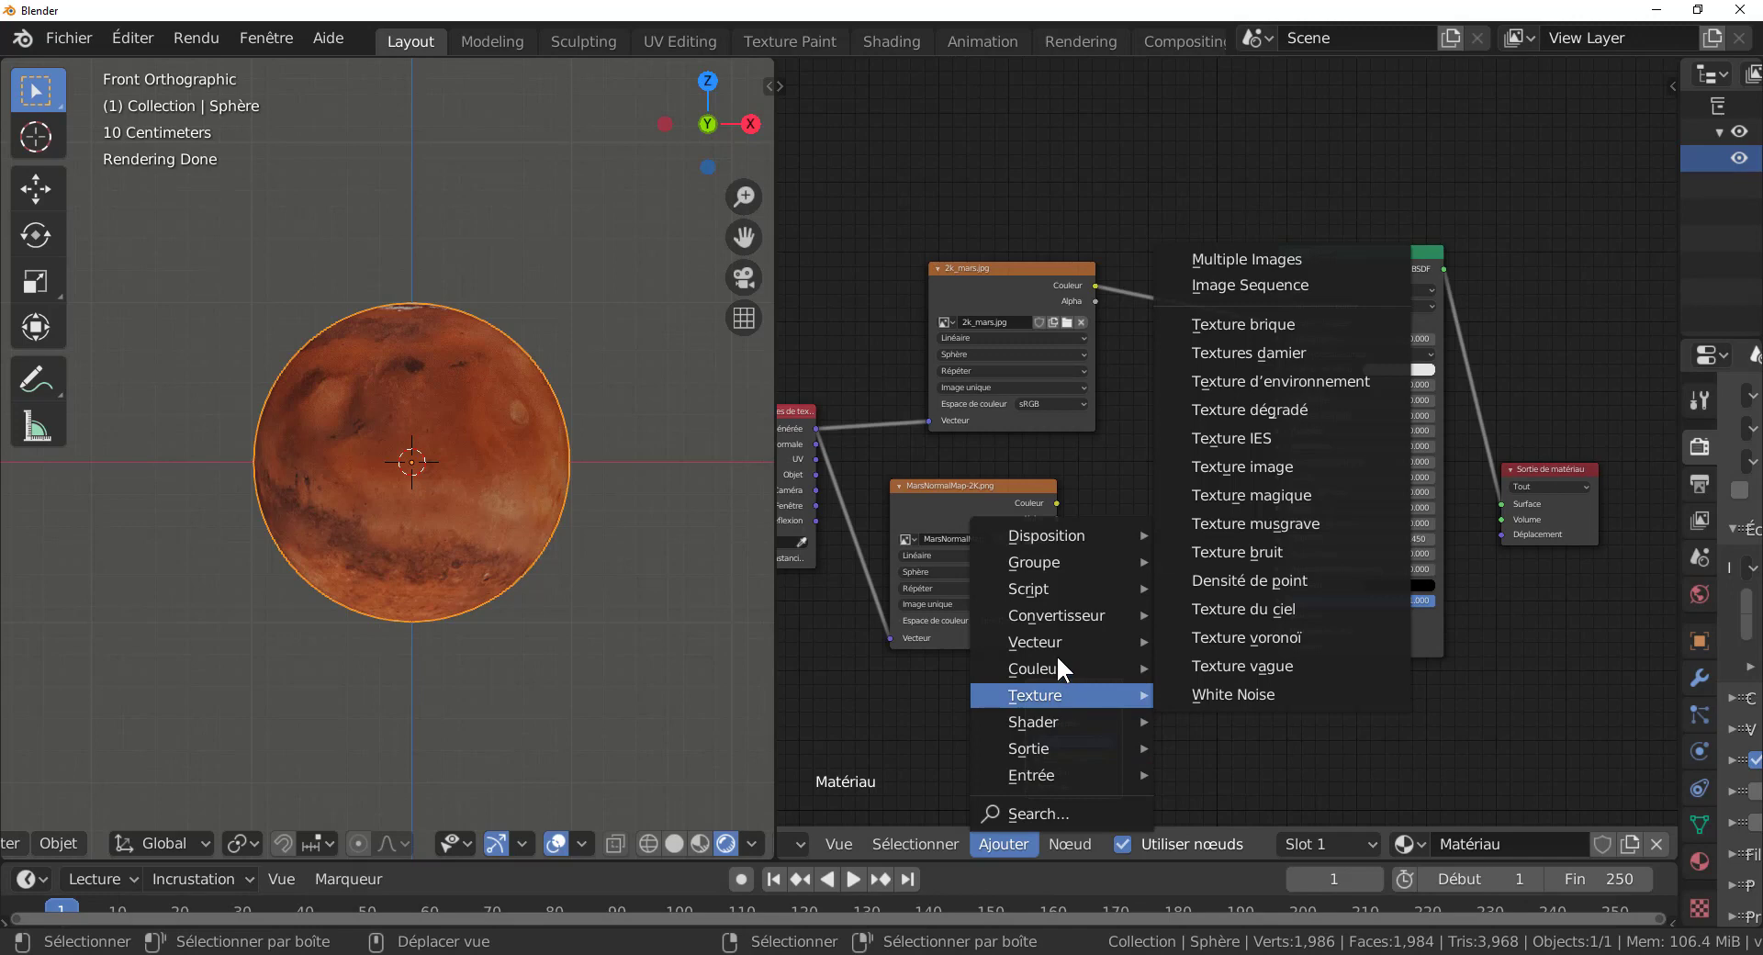
mouse_move(1052, 639)
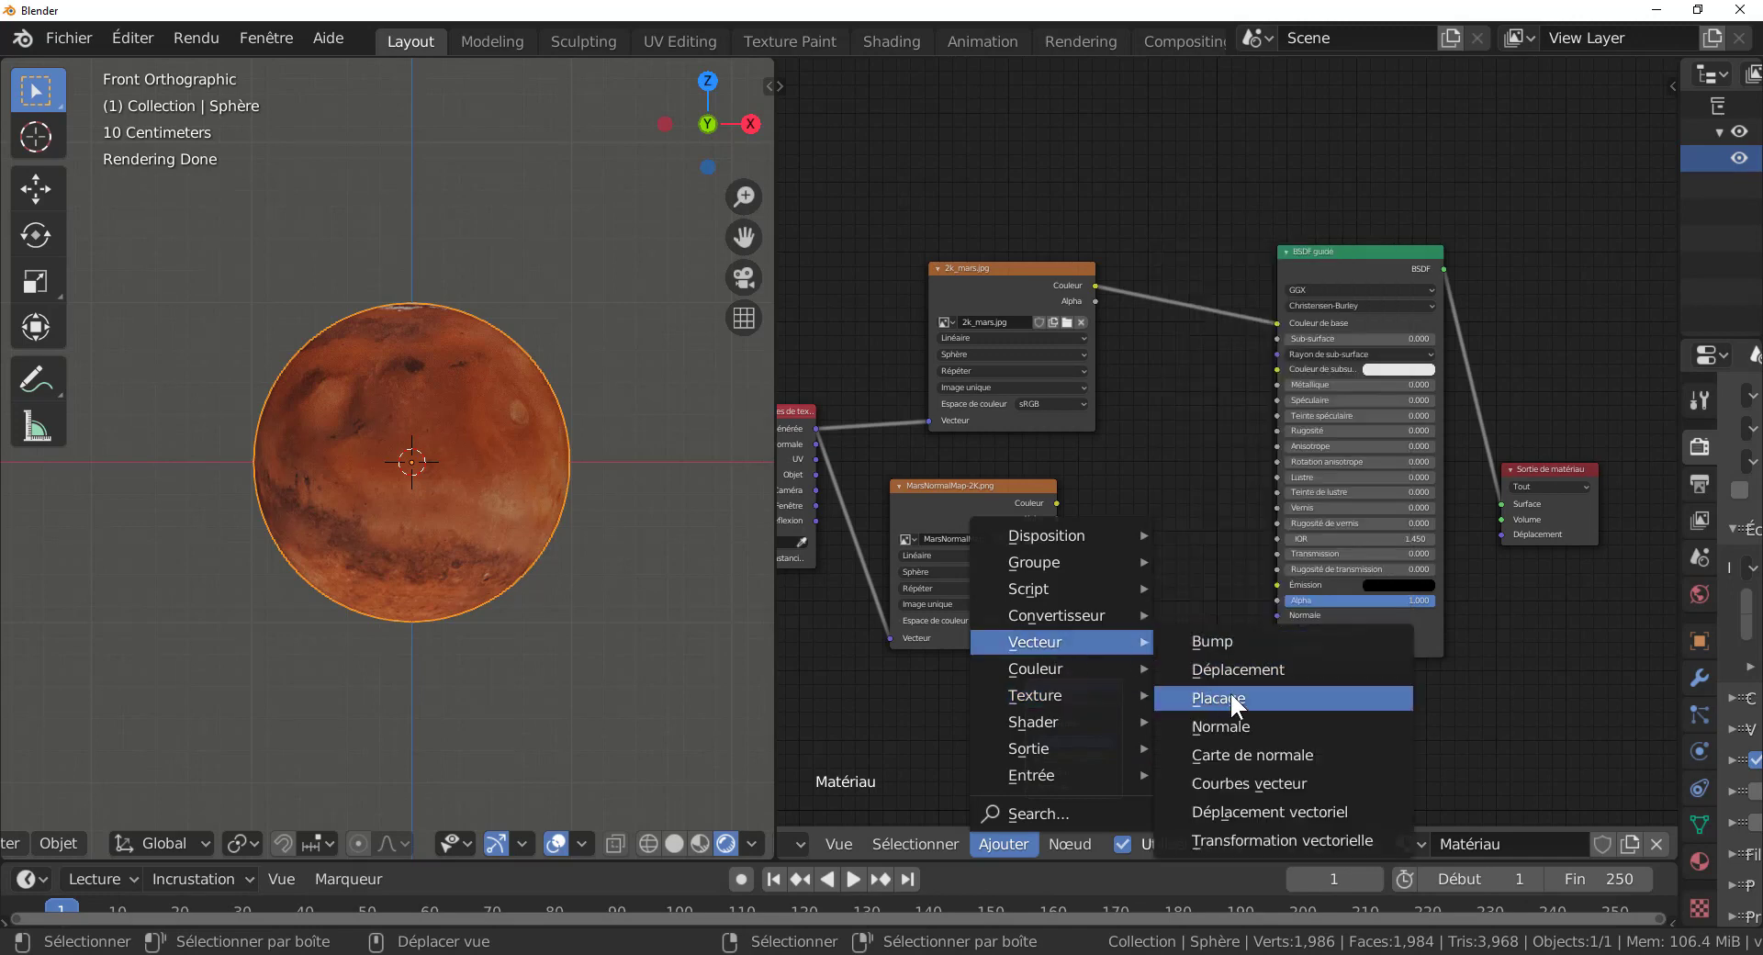
left_click(1232, 727)
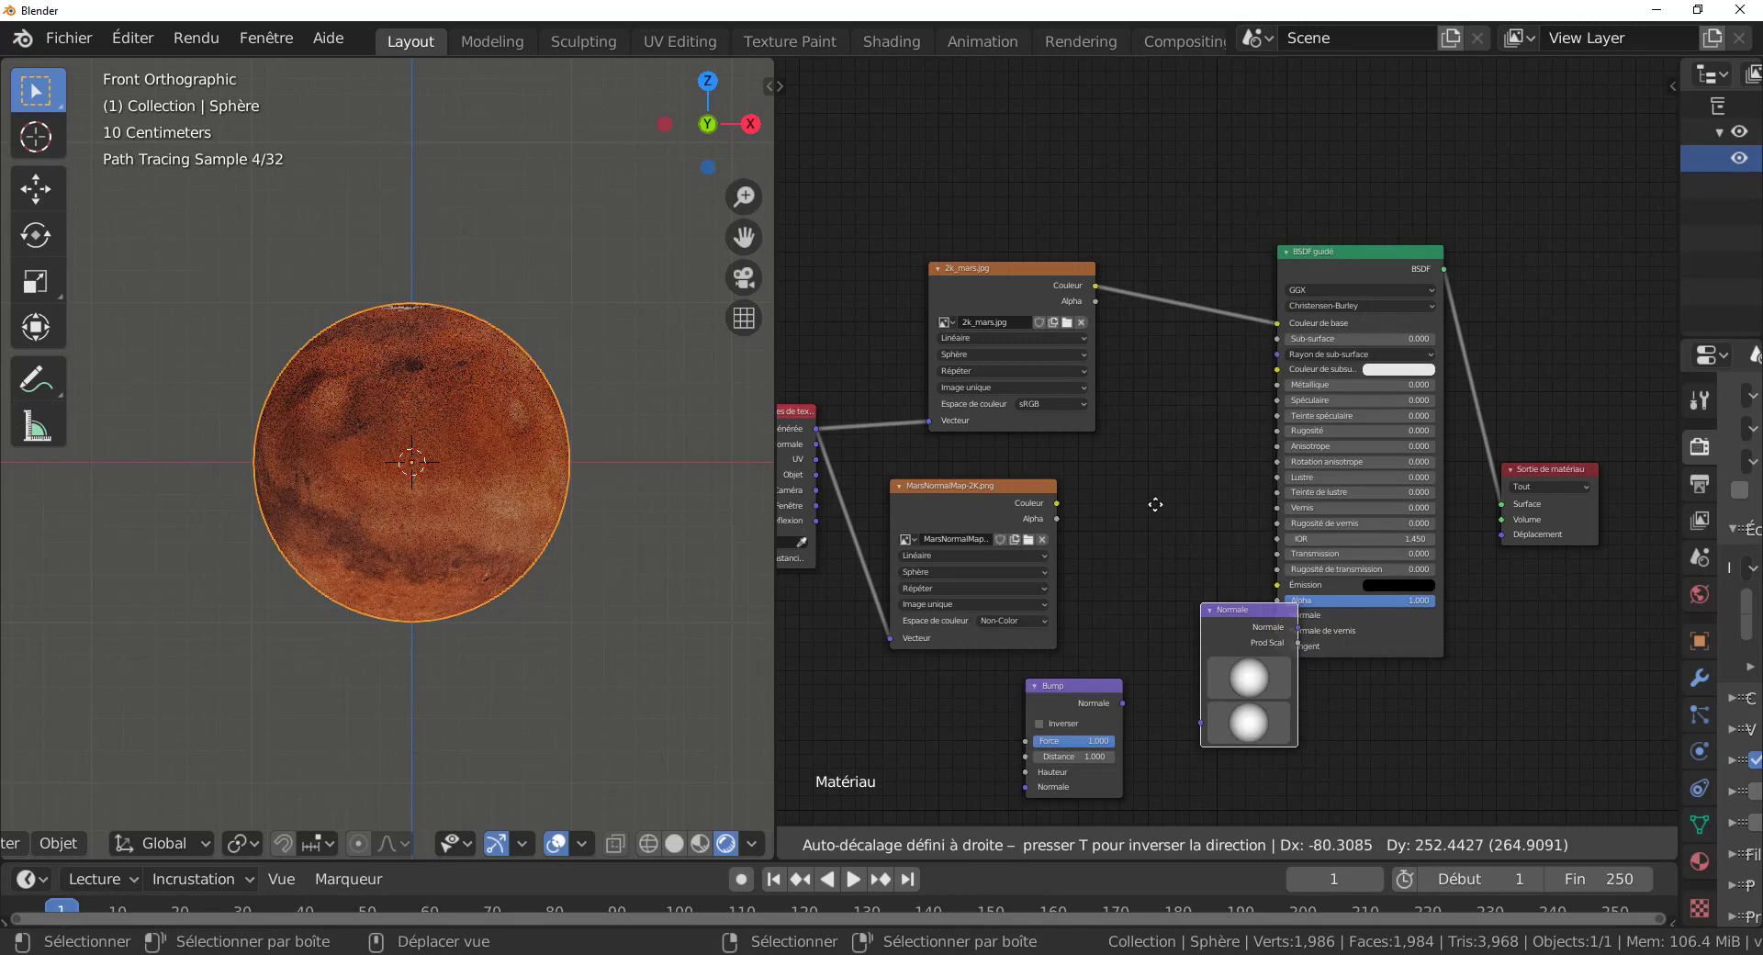
left_click(1111, 603)
scroll(1111, 637, "up", 2)
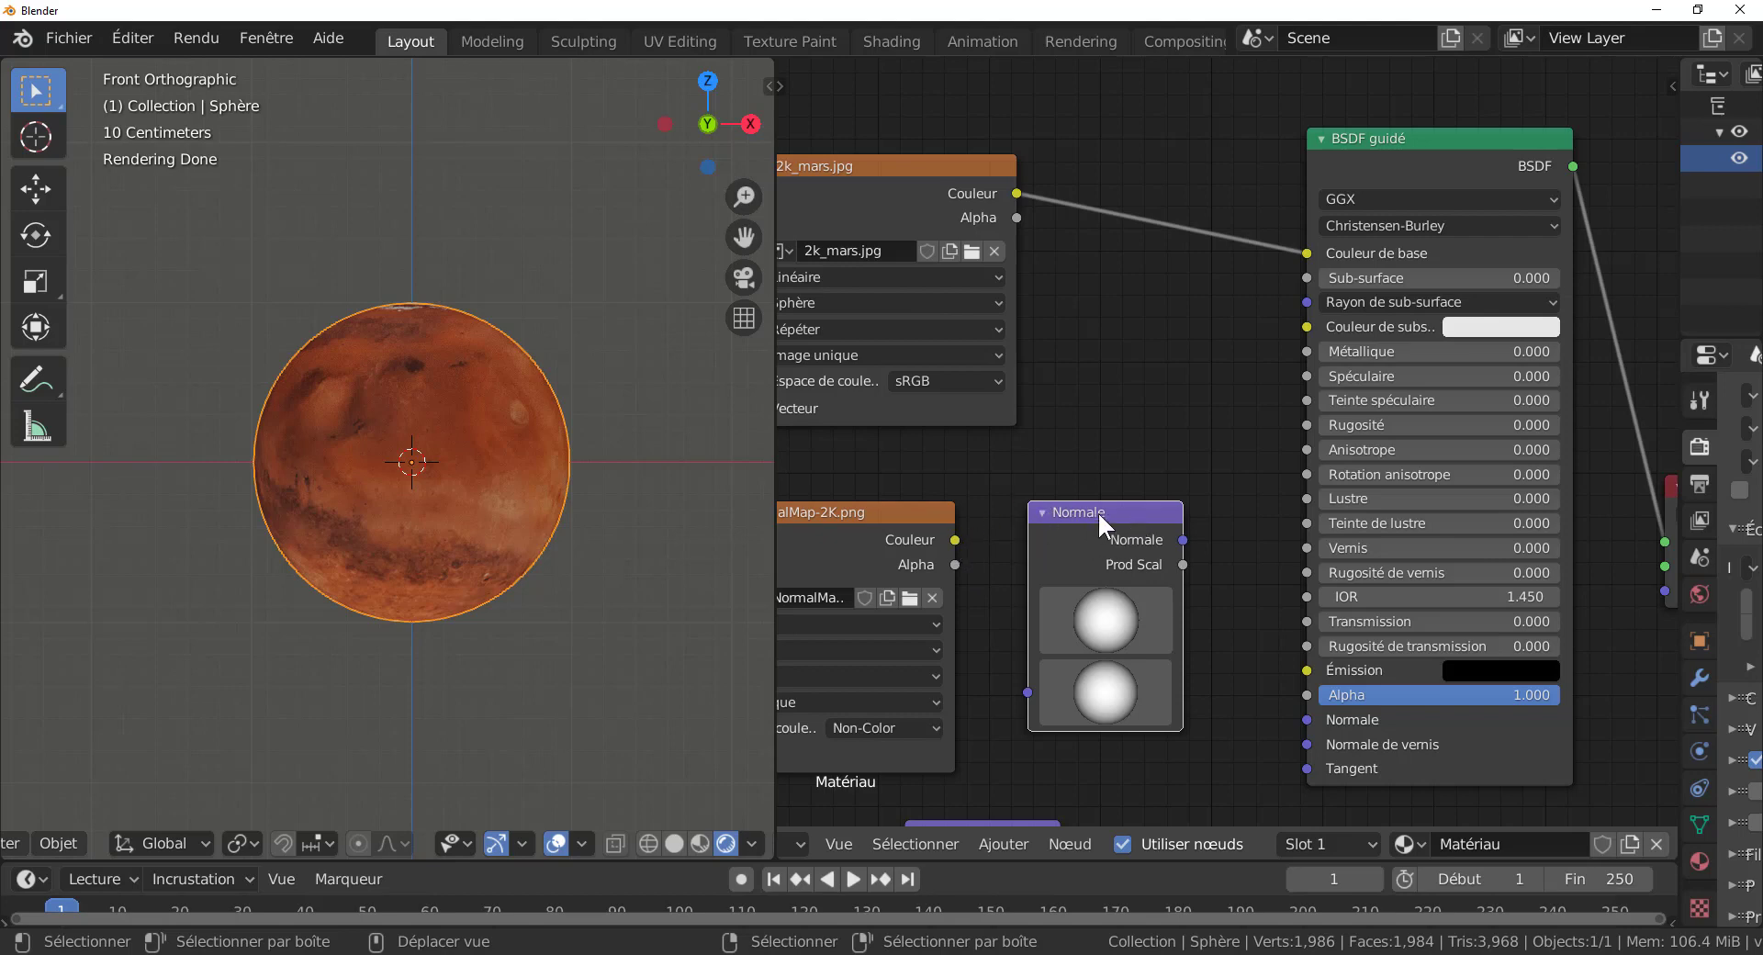
key("Delete")
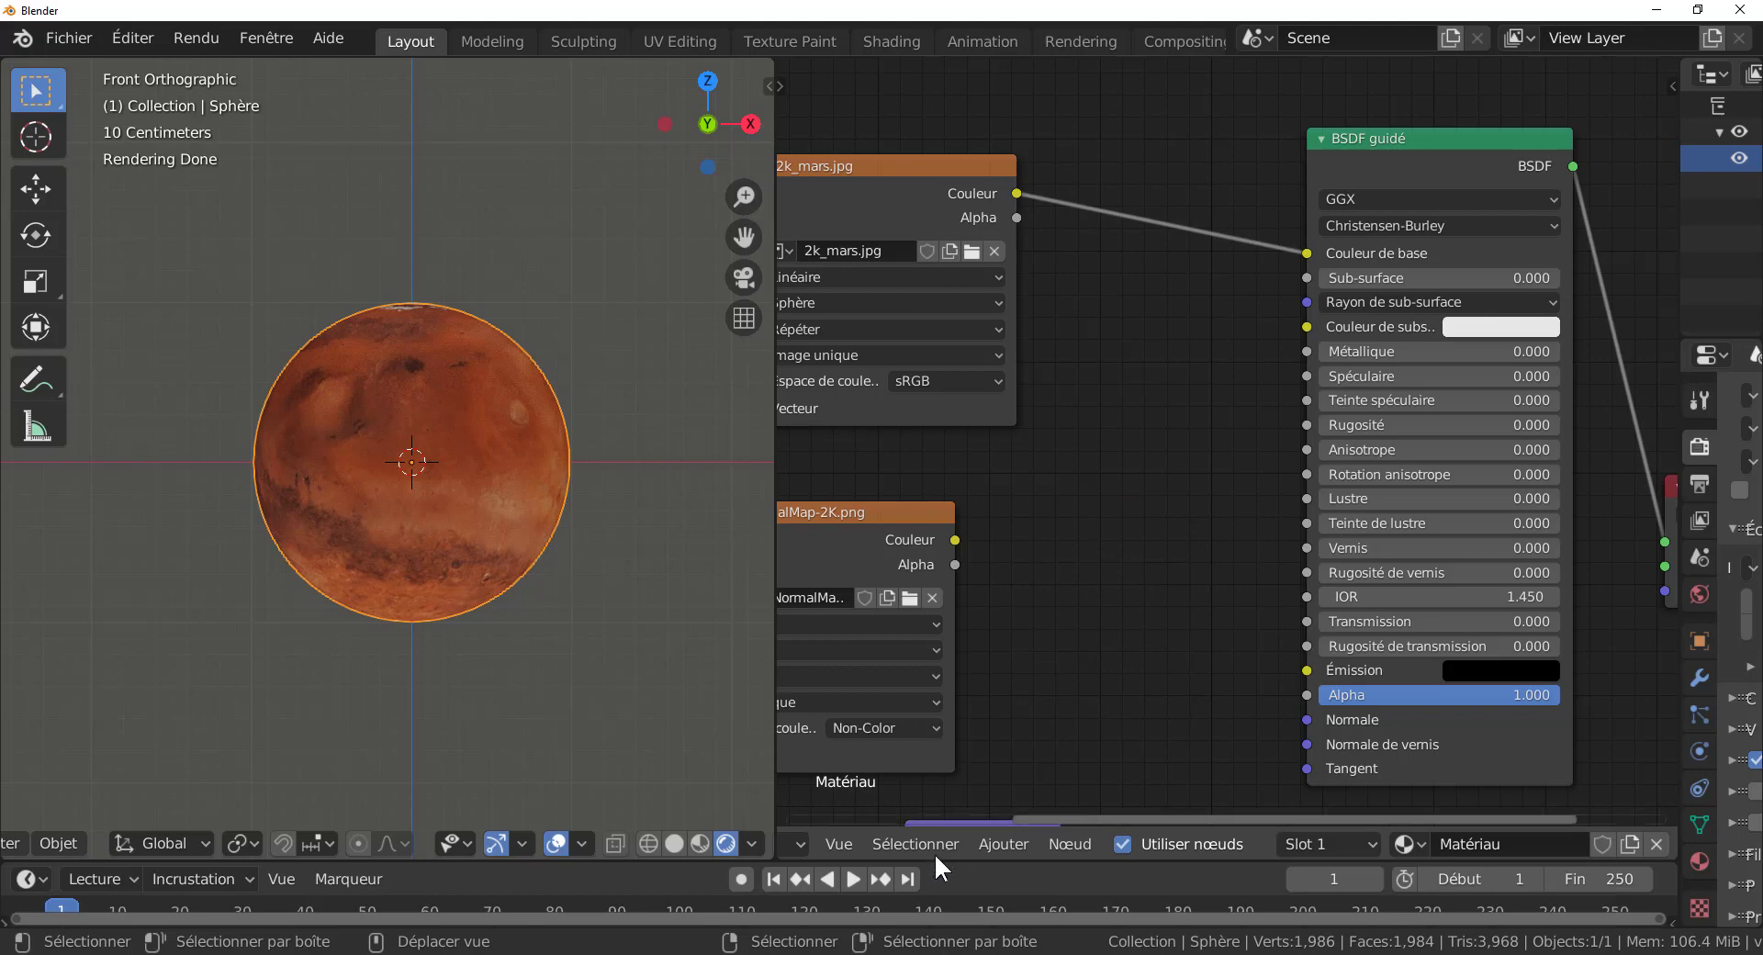
Step: Add a Displacement node beside the MarsNormalMap-2K.png texture and connect the texture's Color output to its Height input
left_click(1003, 843)
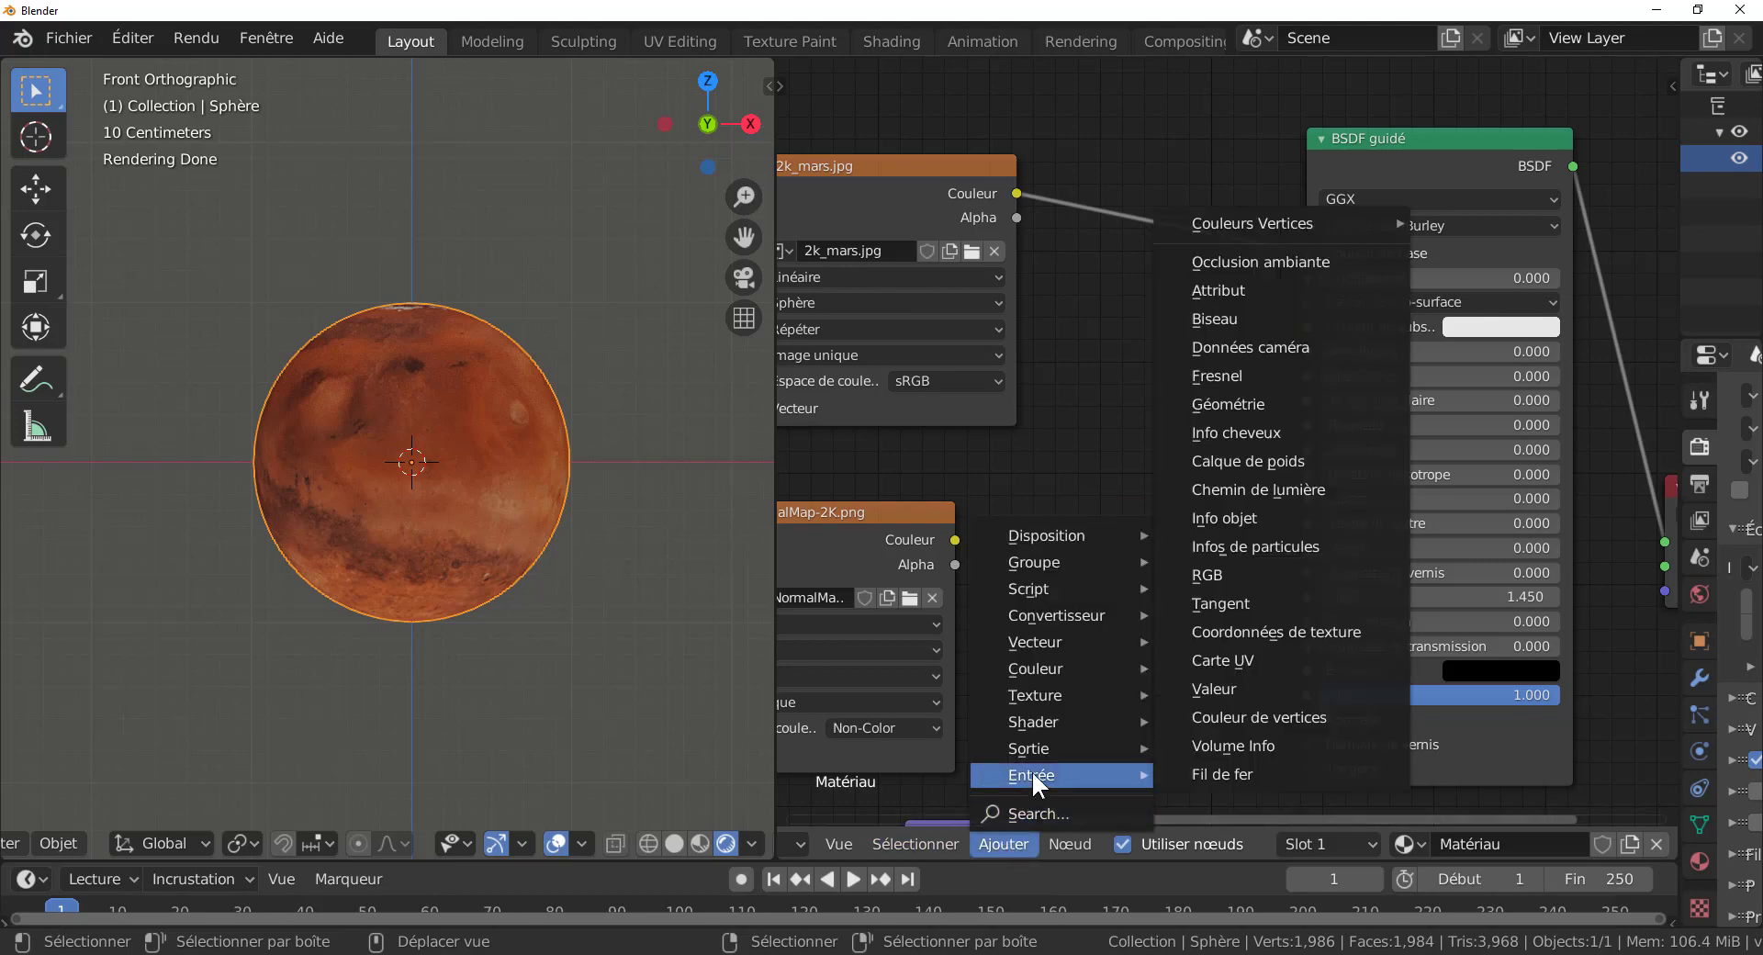
mouse_move(1037, 722)
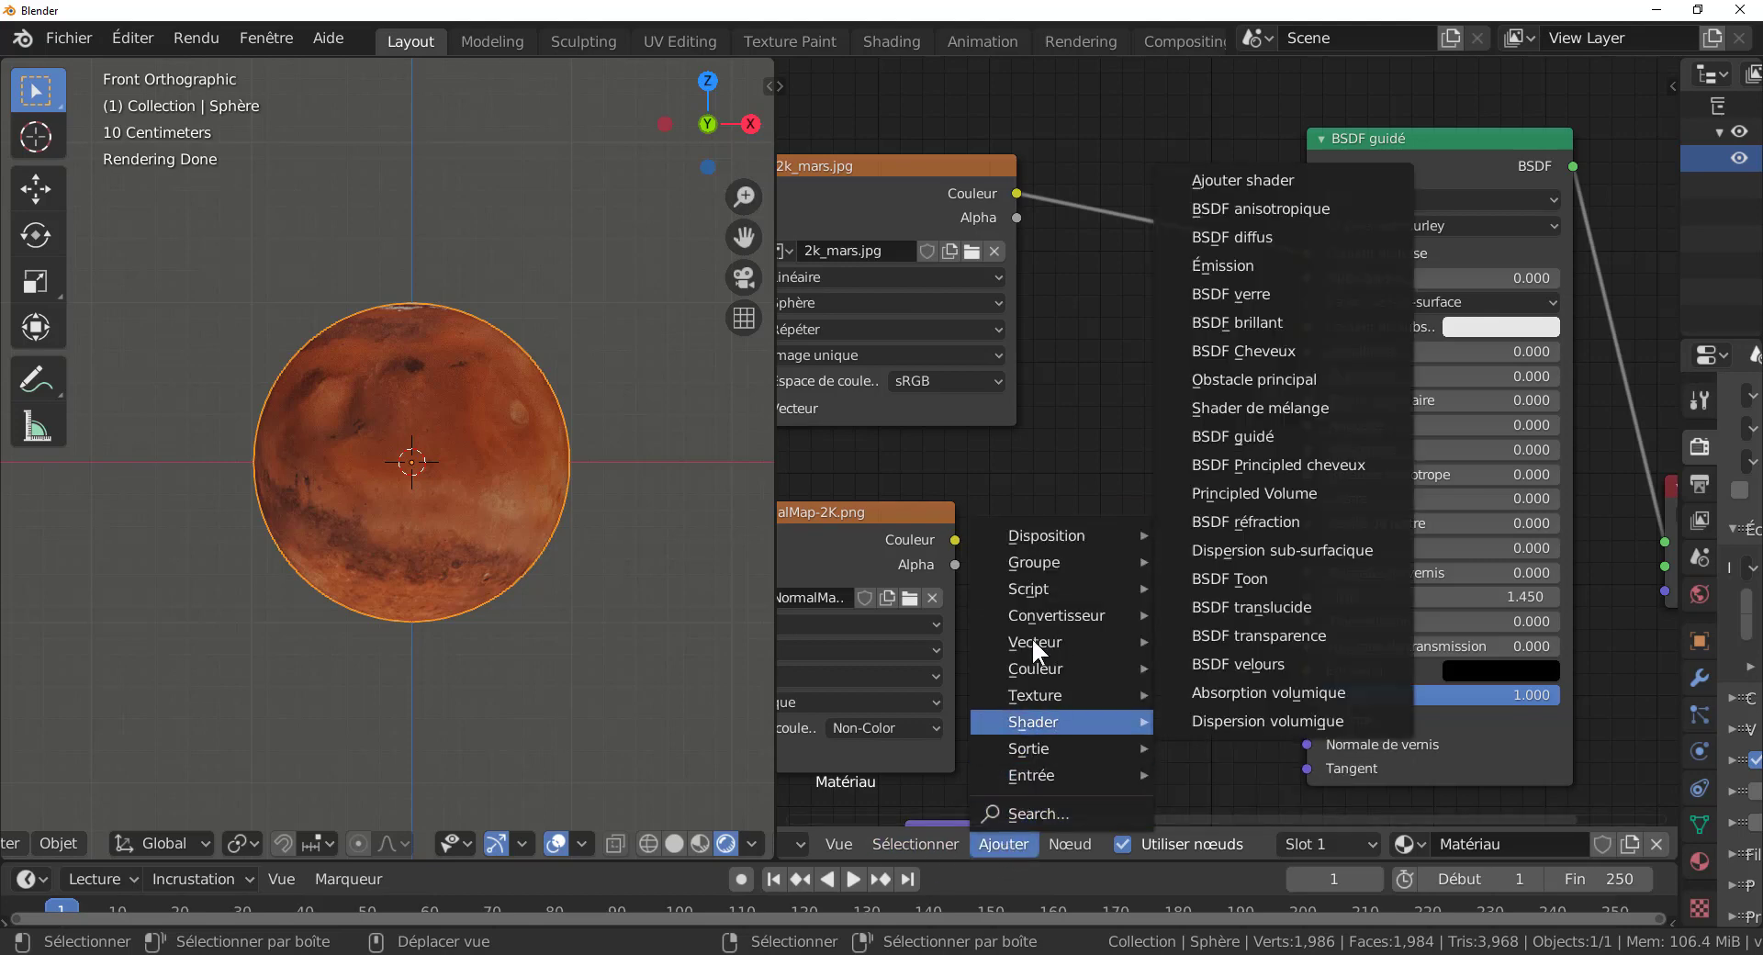
mouse_move(1041, 645)
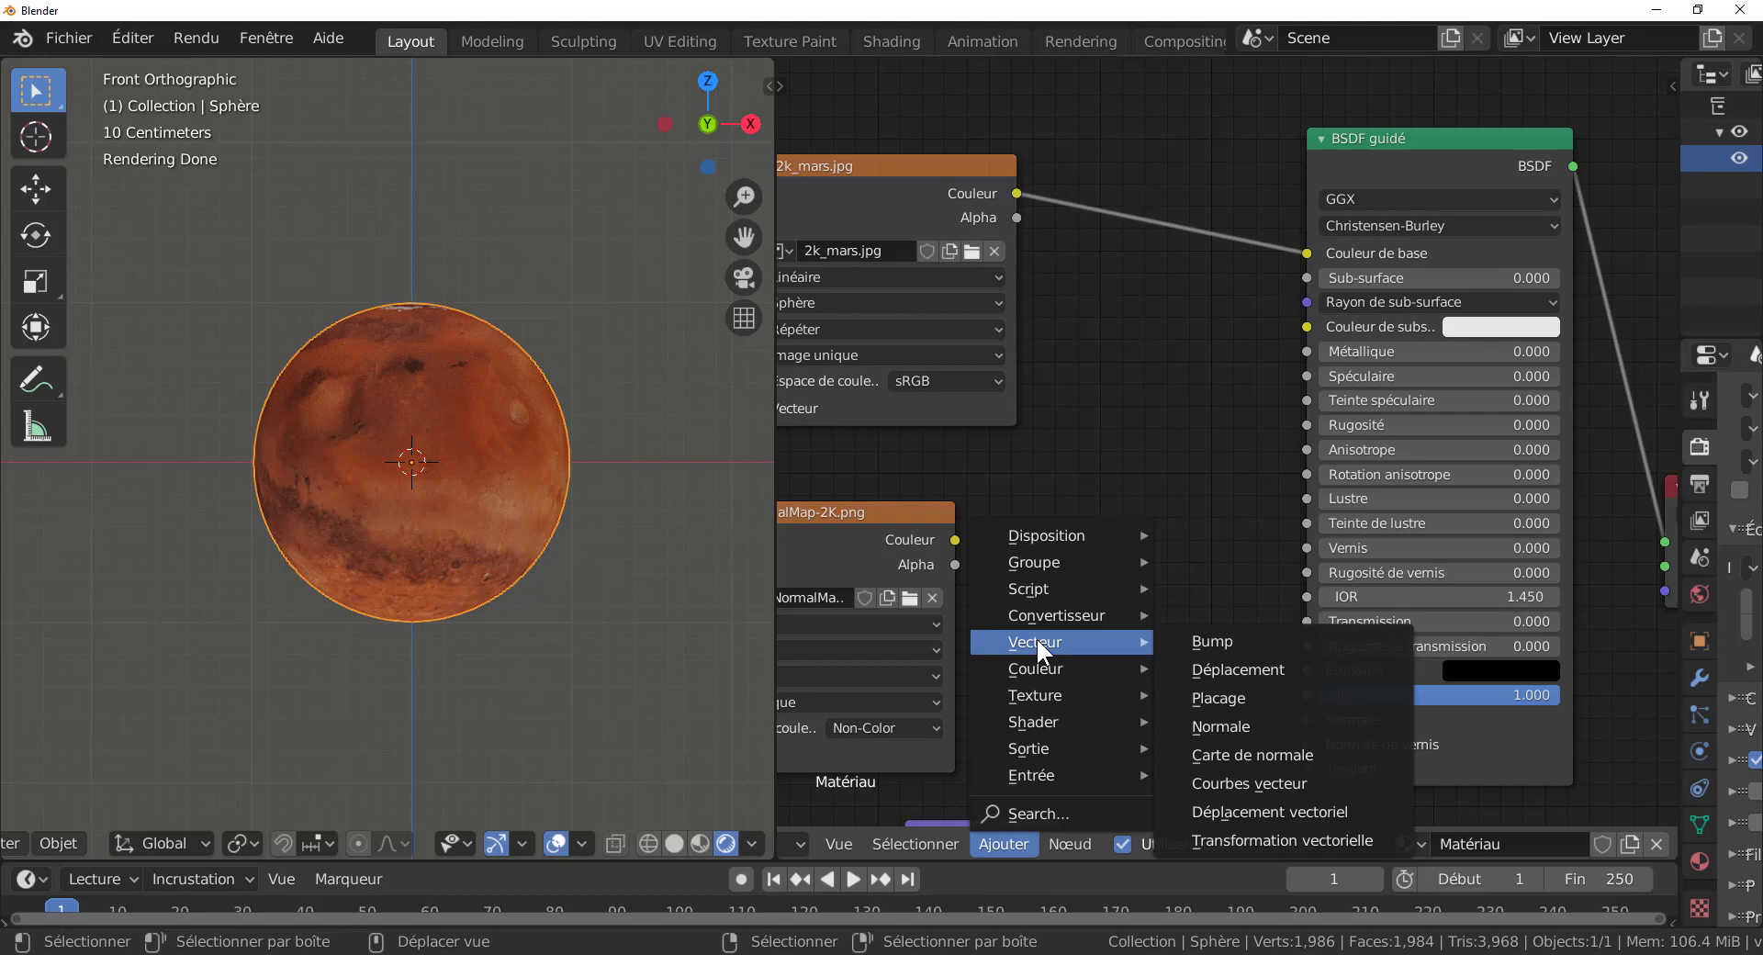
left_click(1233, 663)
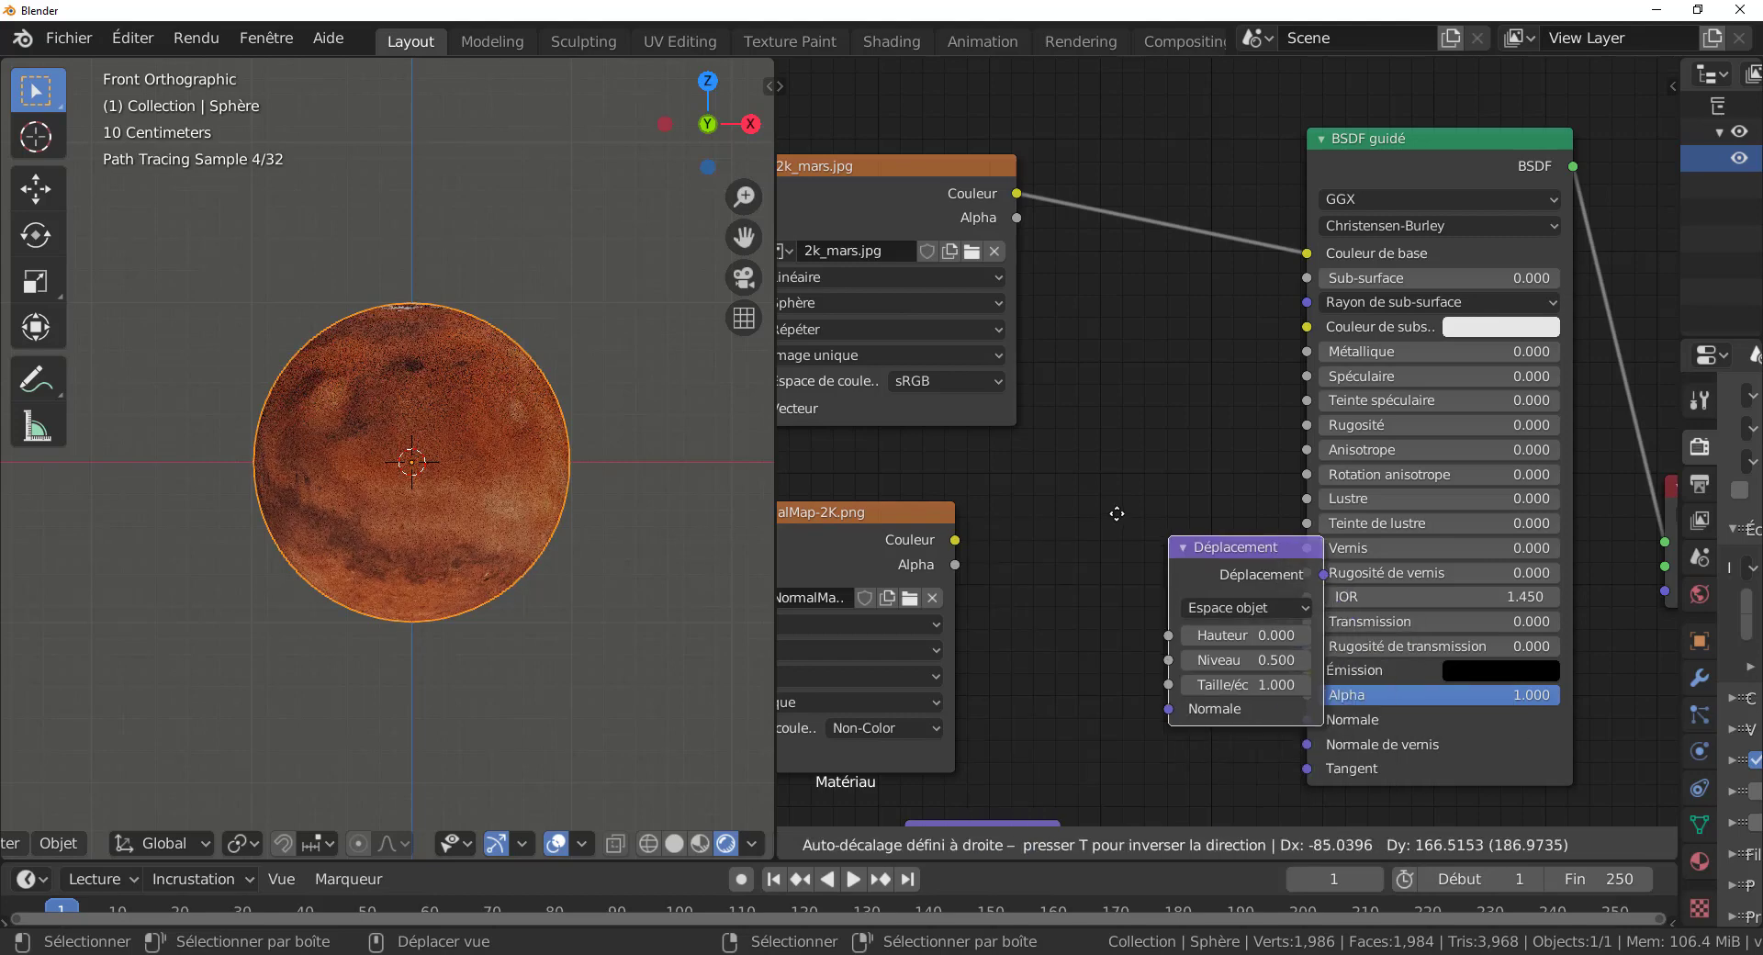
left_click(1012, 512)
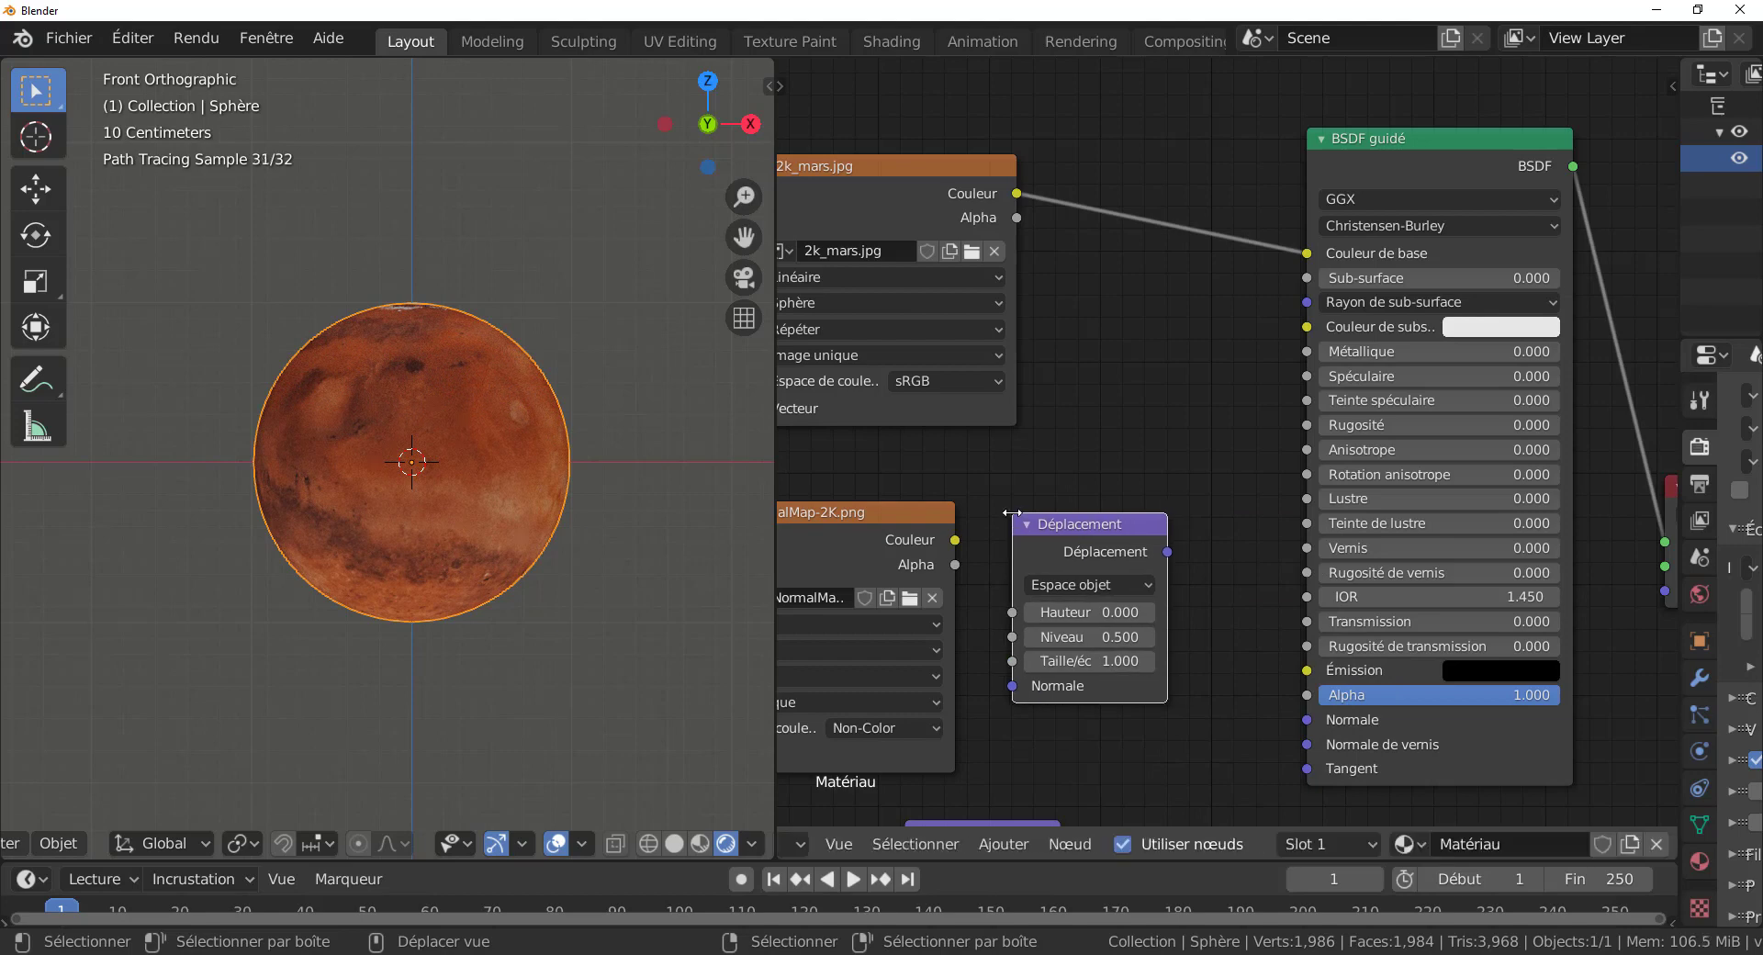
left_click_drag(955, 540, 1012, 612)
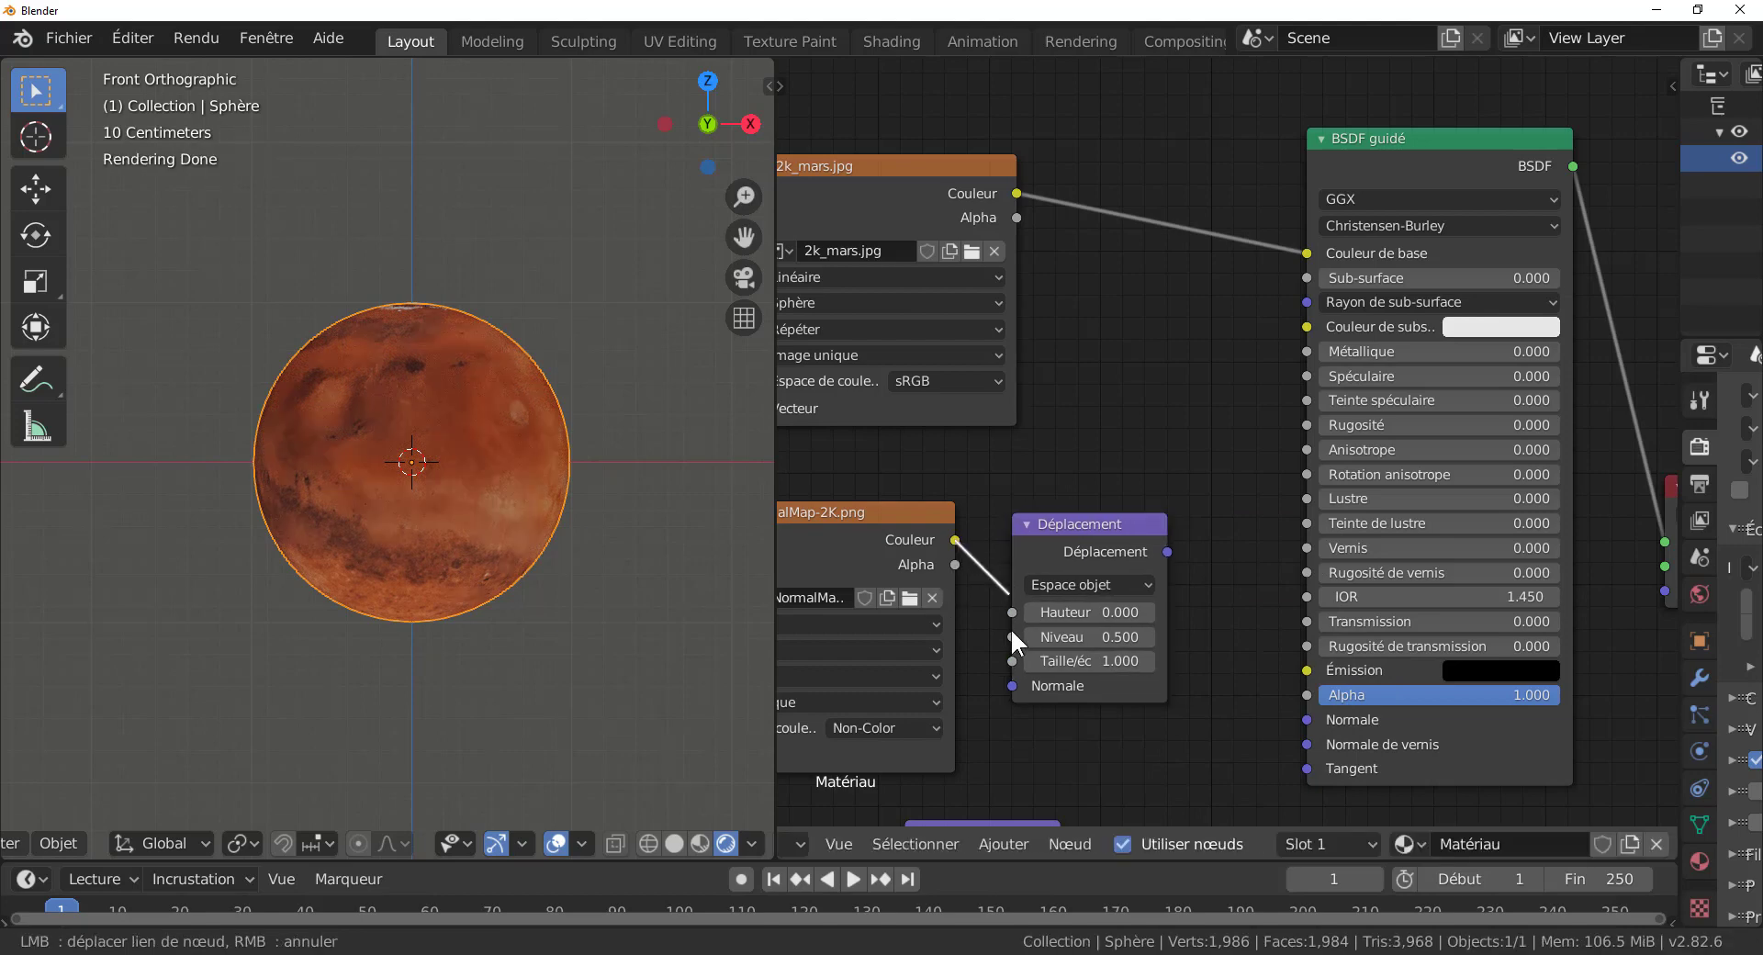
left_click(1155, 551)
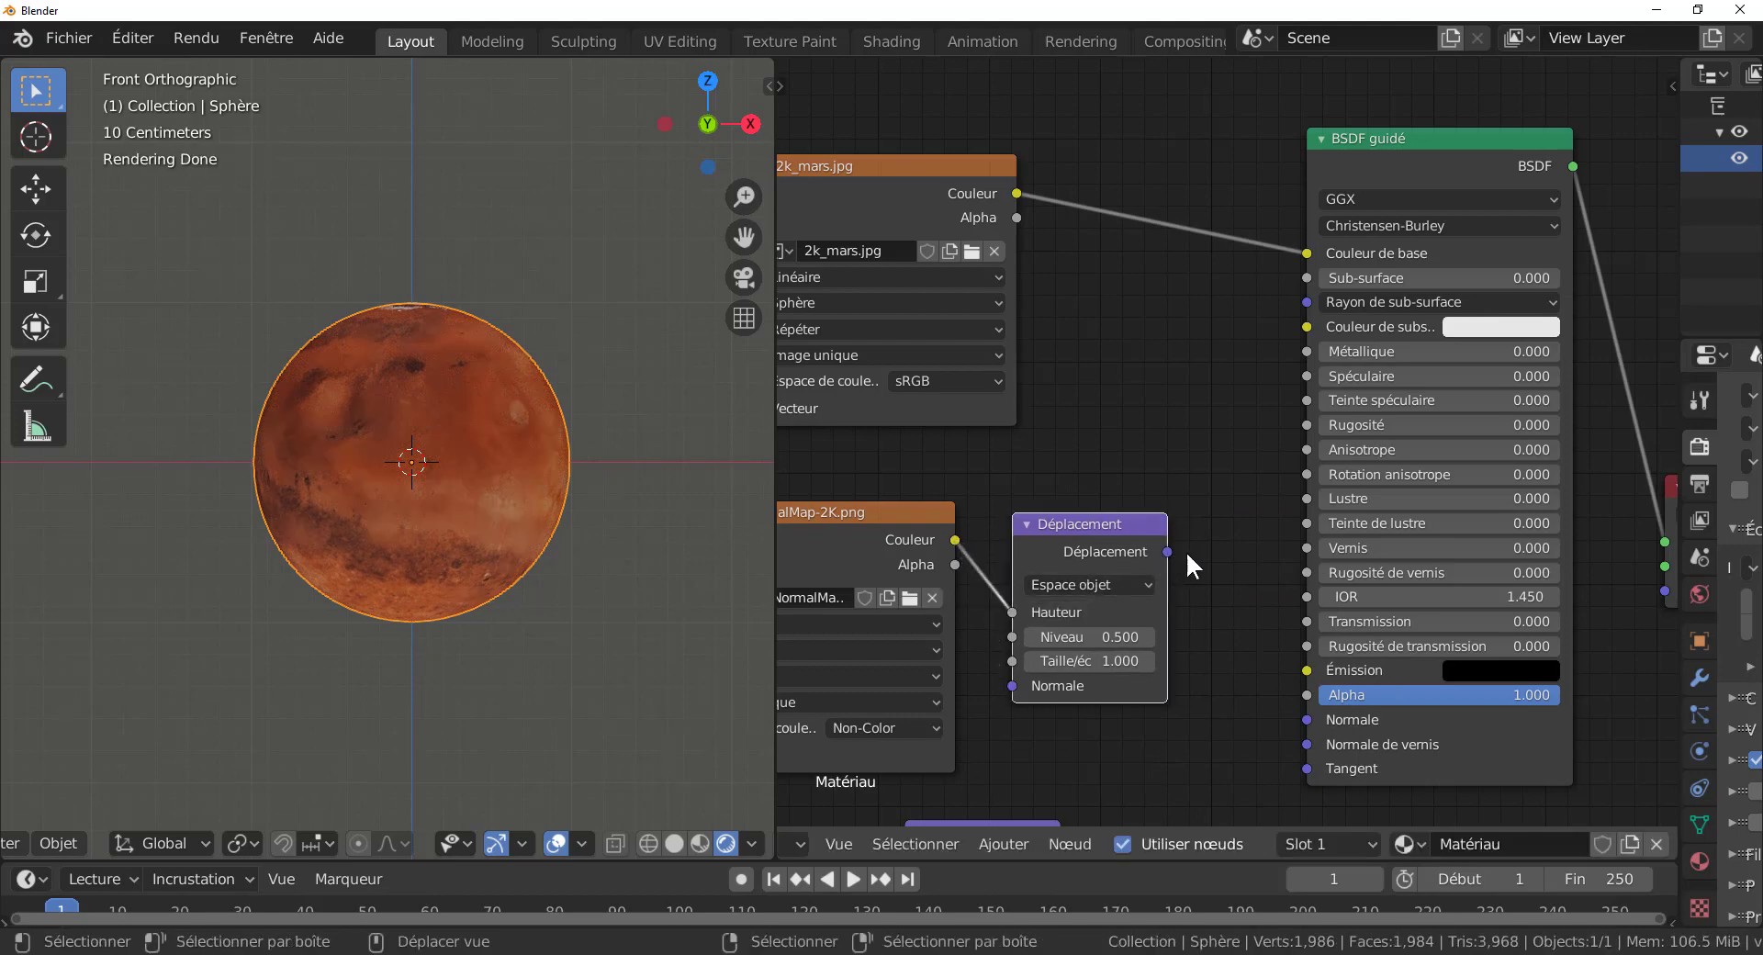
Step: Connect the Displacement node's output to the Displacement input of the Material Output node
scroll(1245, 636, "down", 2)
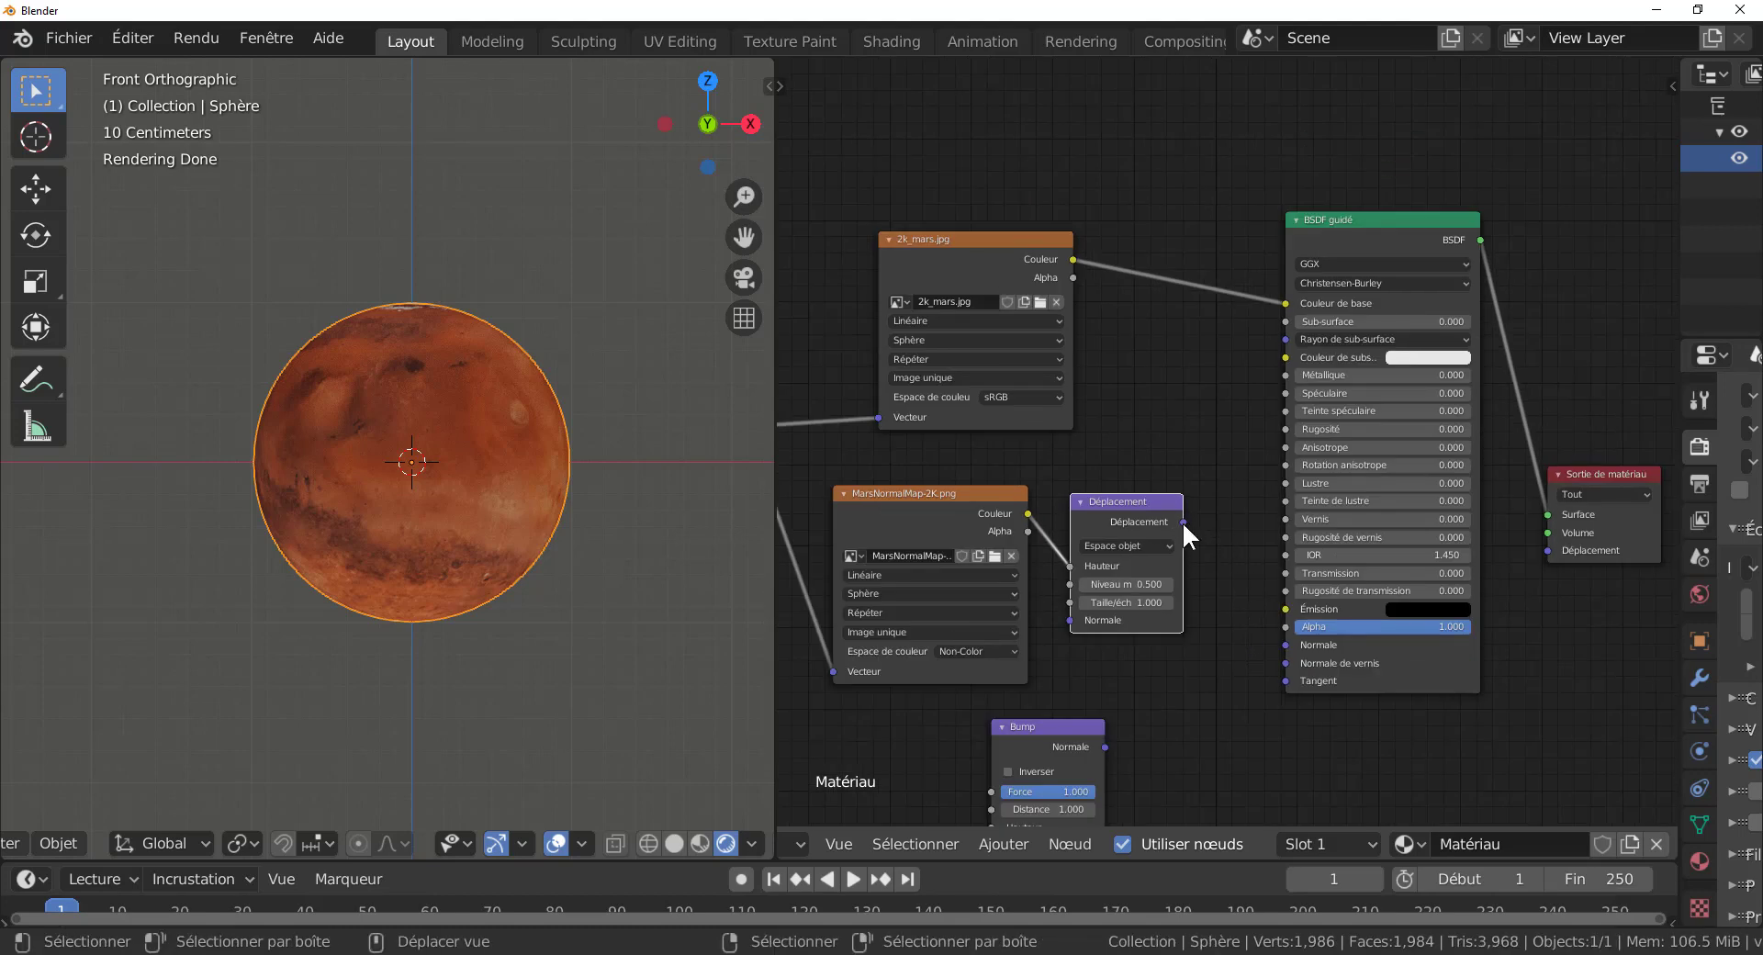
left_click_drag(1190, 523, 1545, 557)
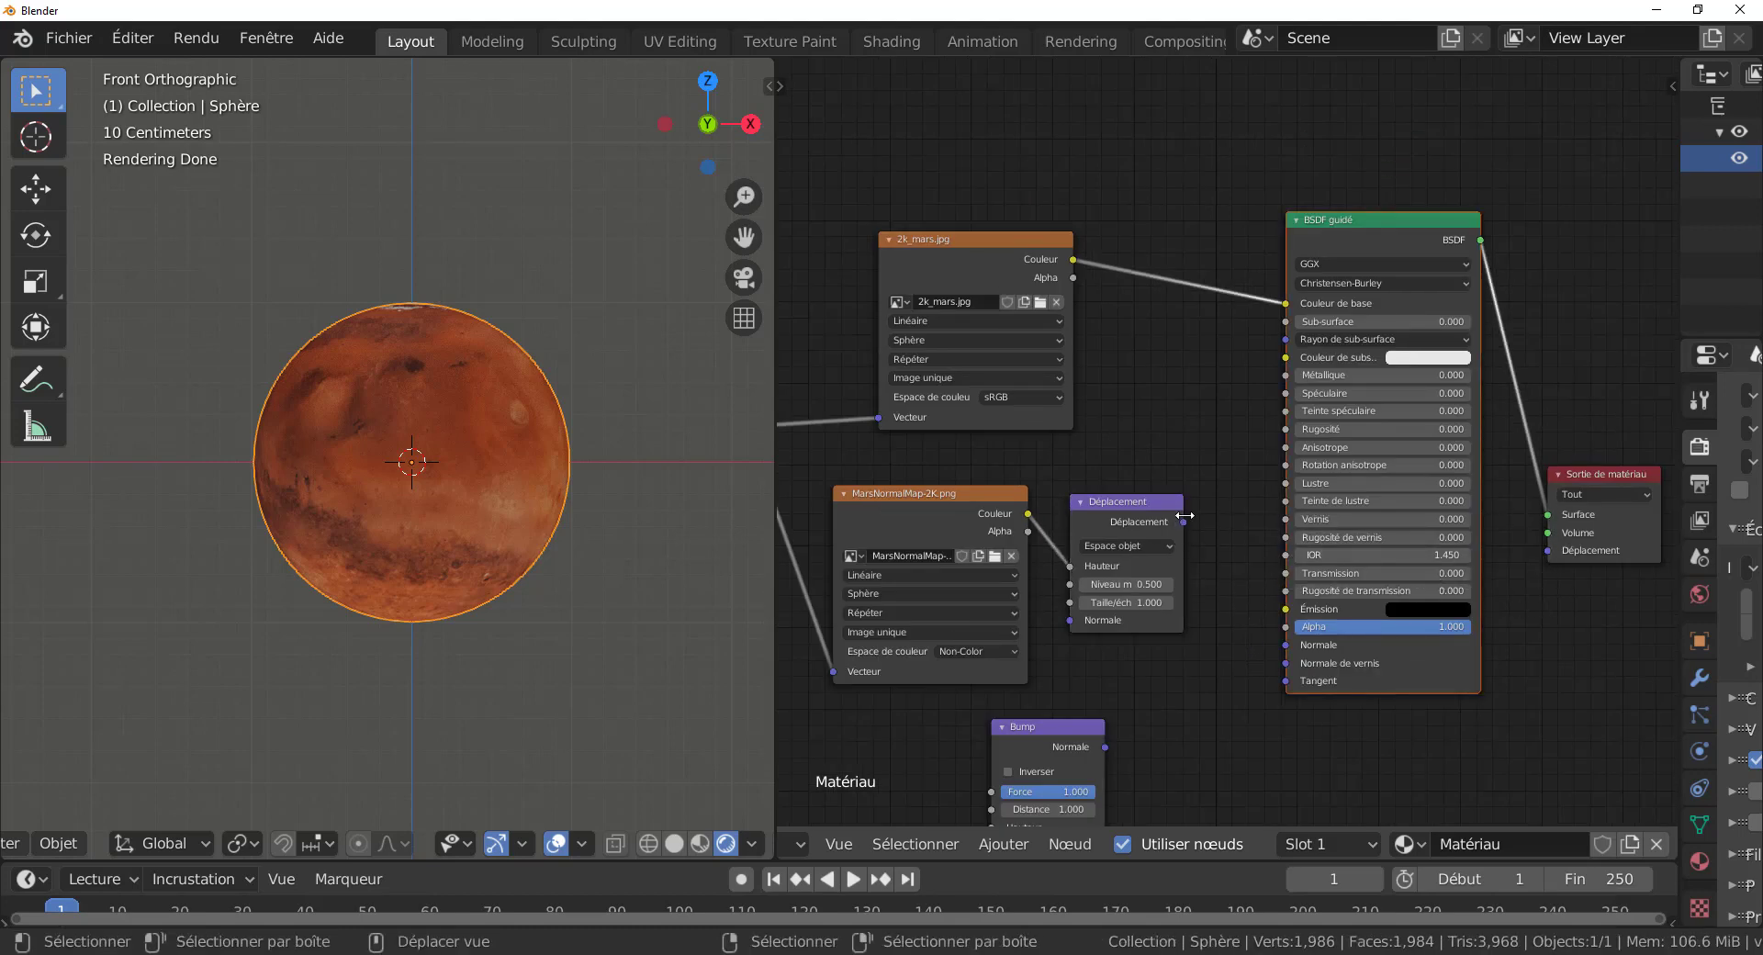
left_click_drag(1184, 521, 1548, 550)
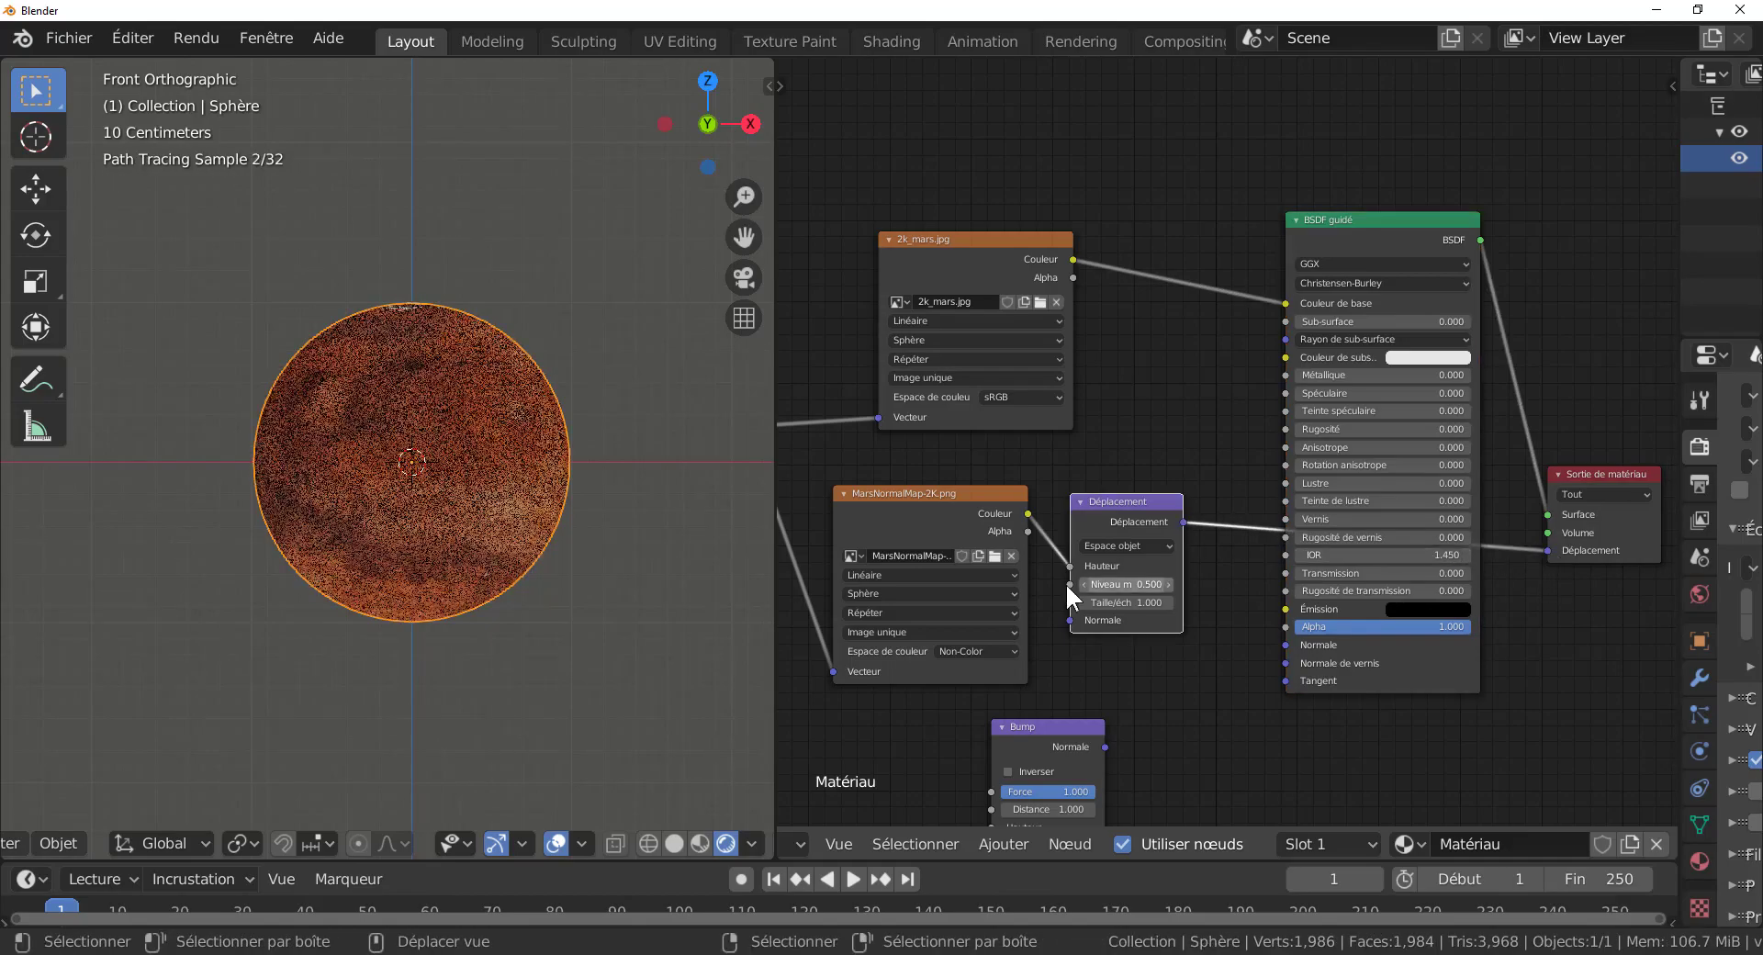
Step: Set the Displacement node's midlevel to 19.000 and its scale to 28.800
scroll(602, 650, "up", 4)
scroll(1301, 657, "up", 1, "shift")
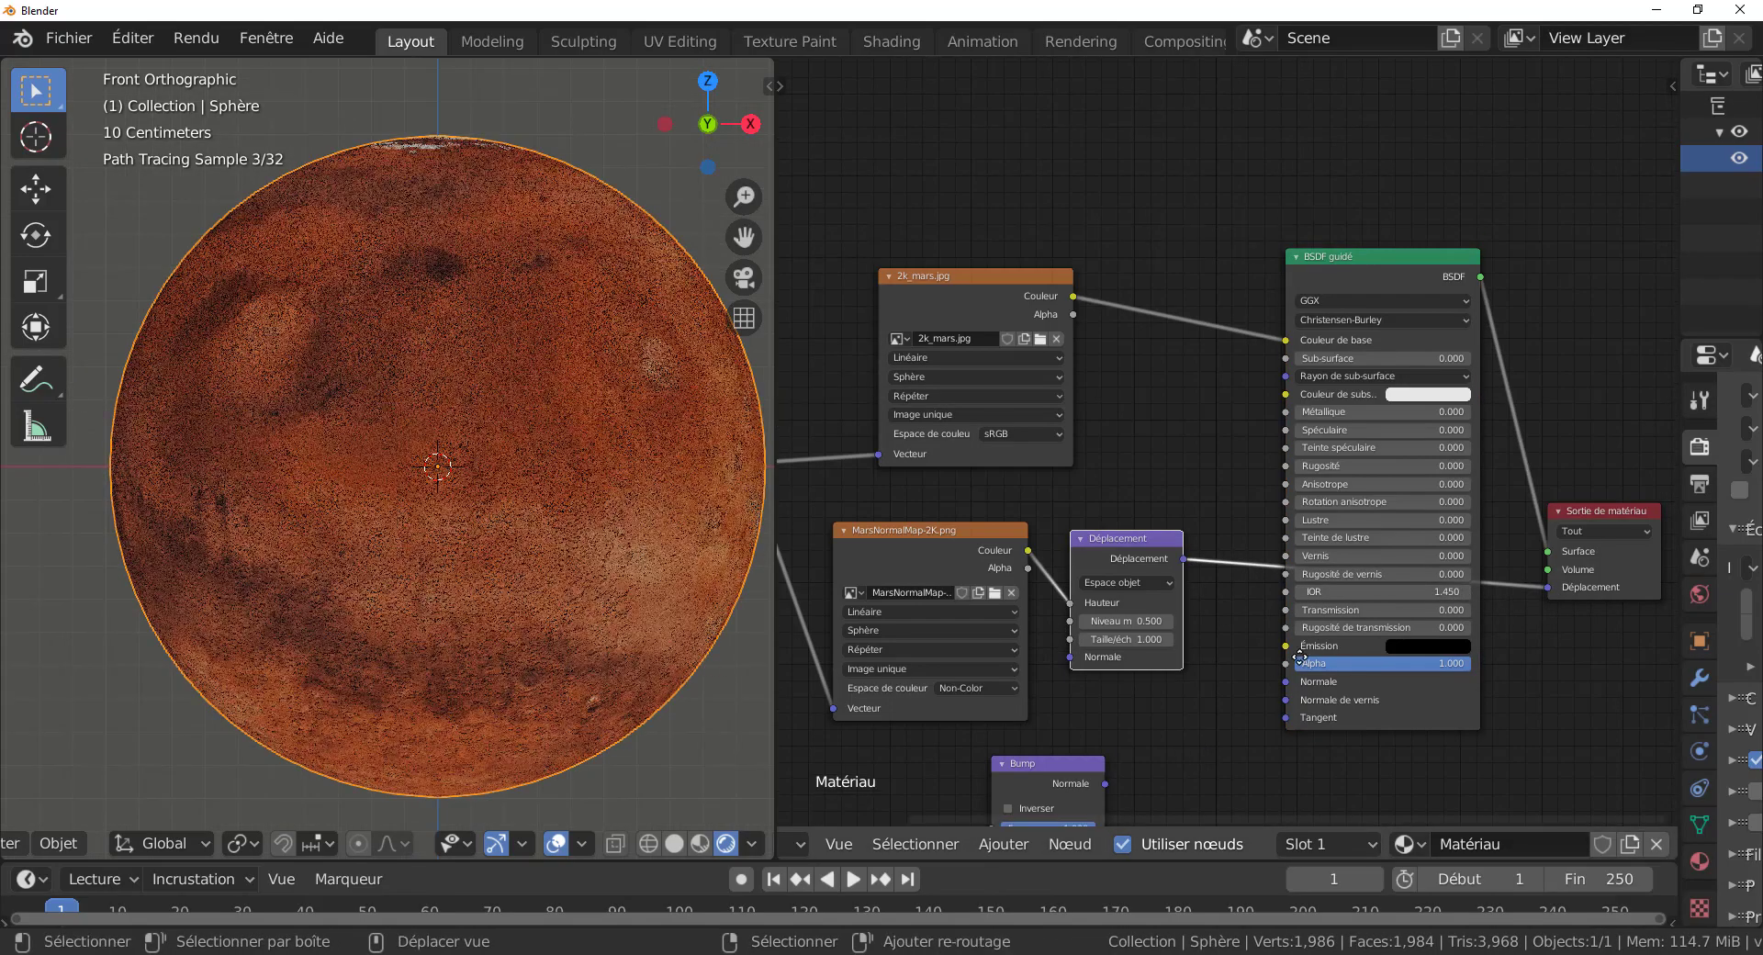
scroll(1265, 650, "up", 2)
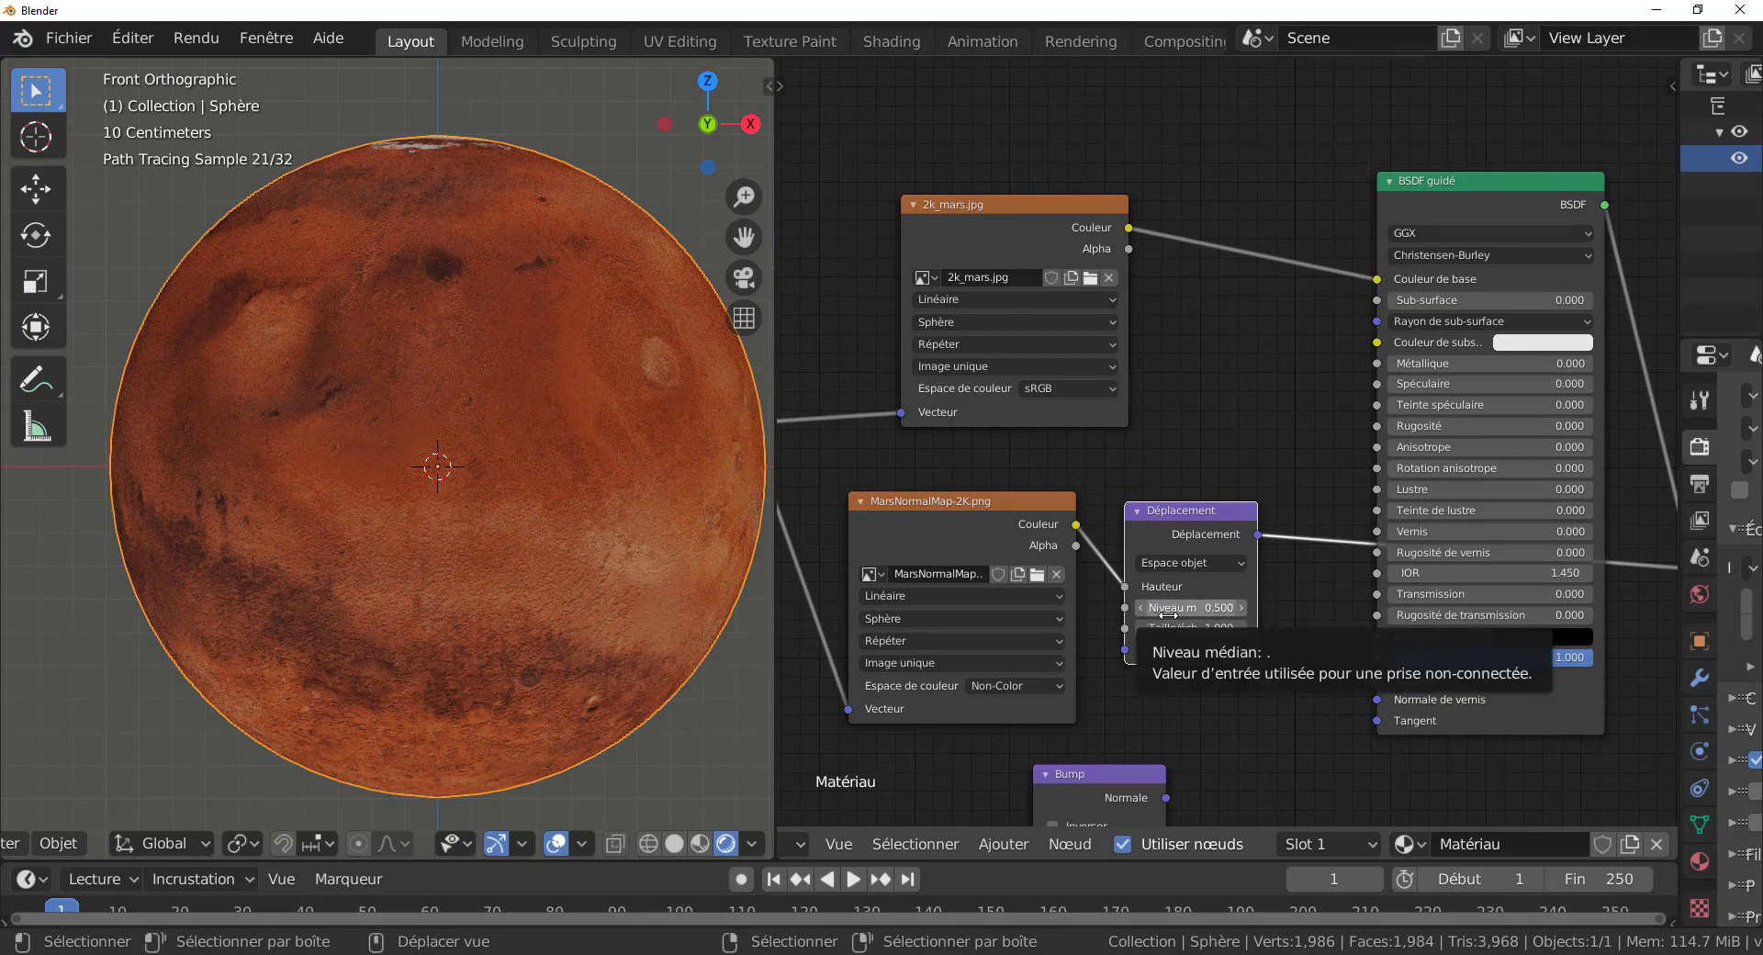
scroll(722, 621, "up", 1)
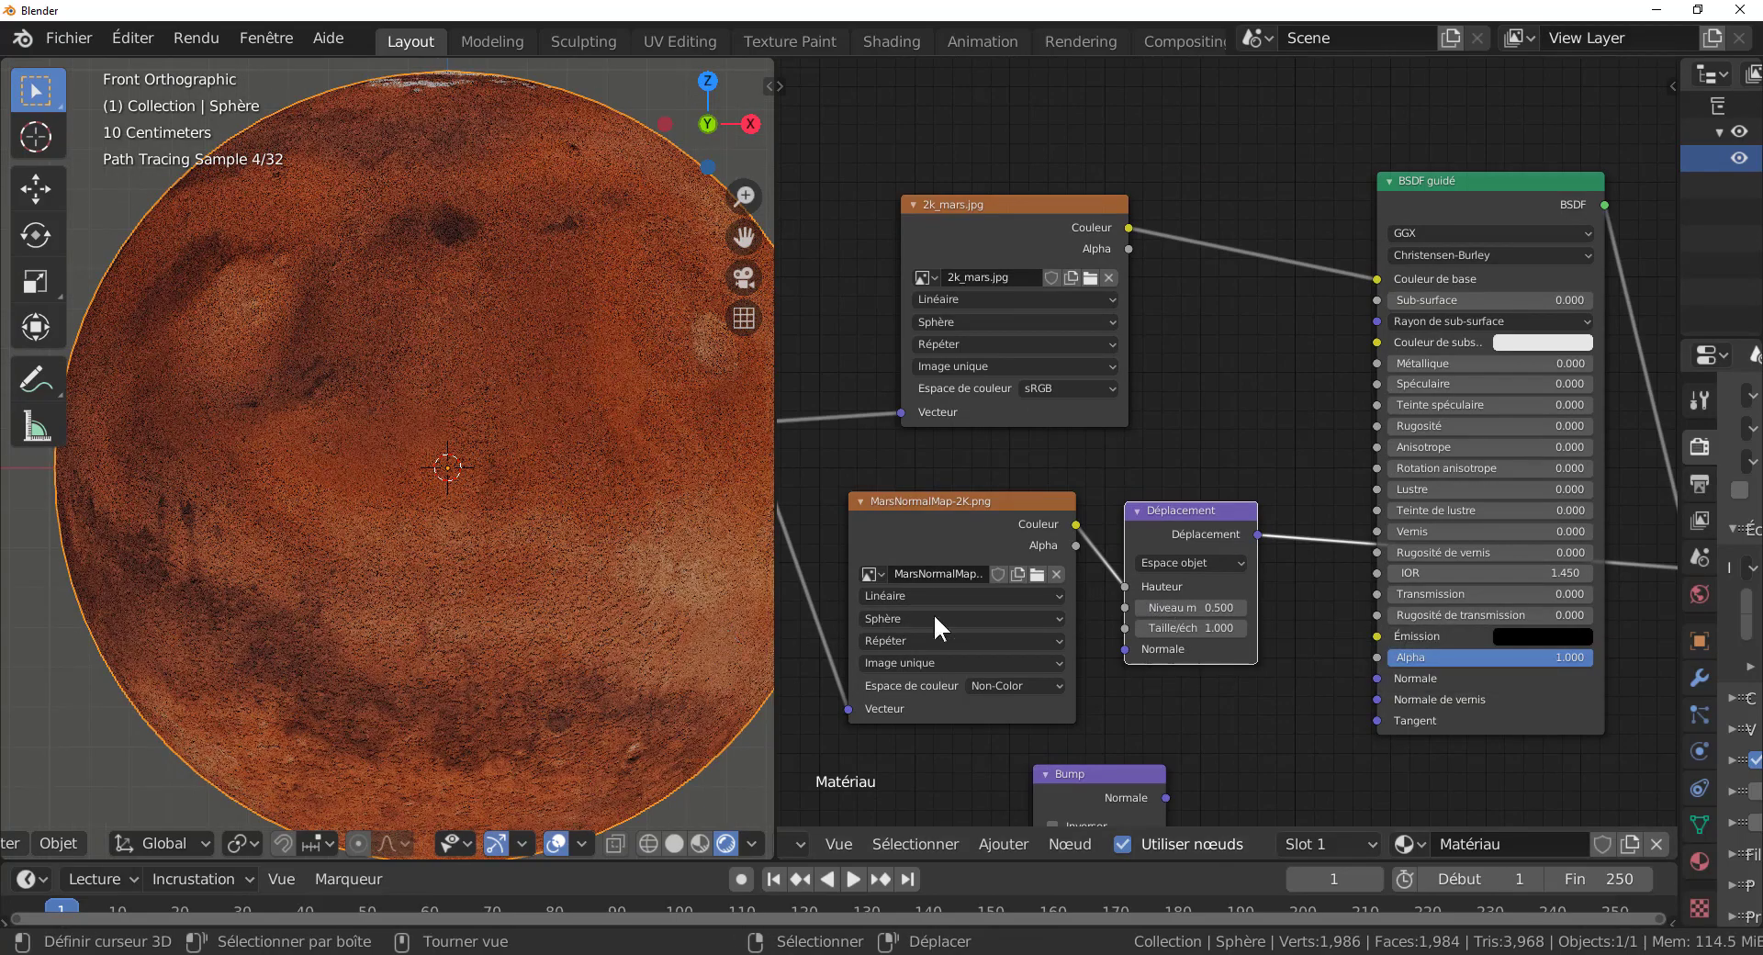
left_click_drag(1190, 627, 1231, 606)
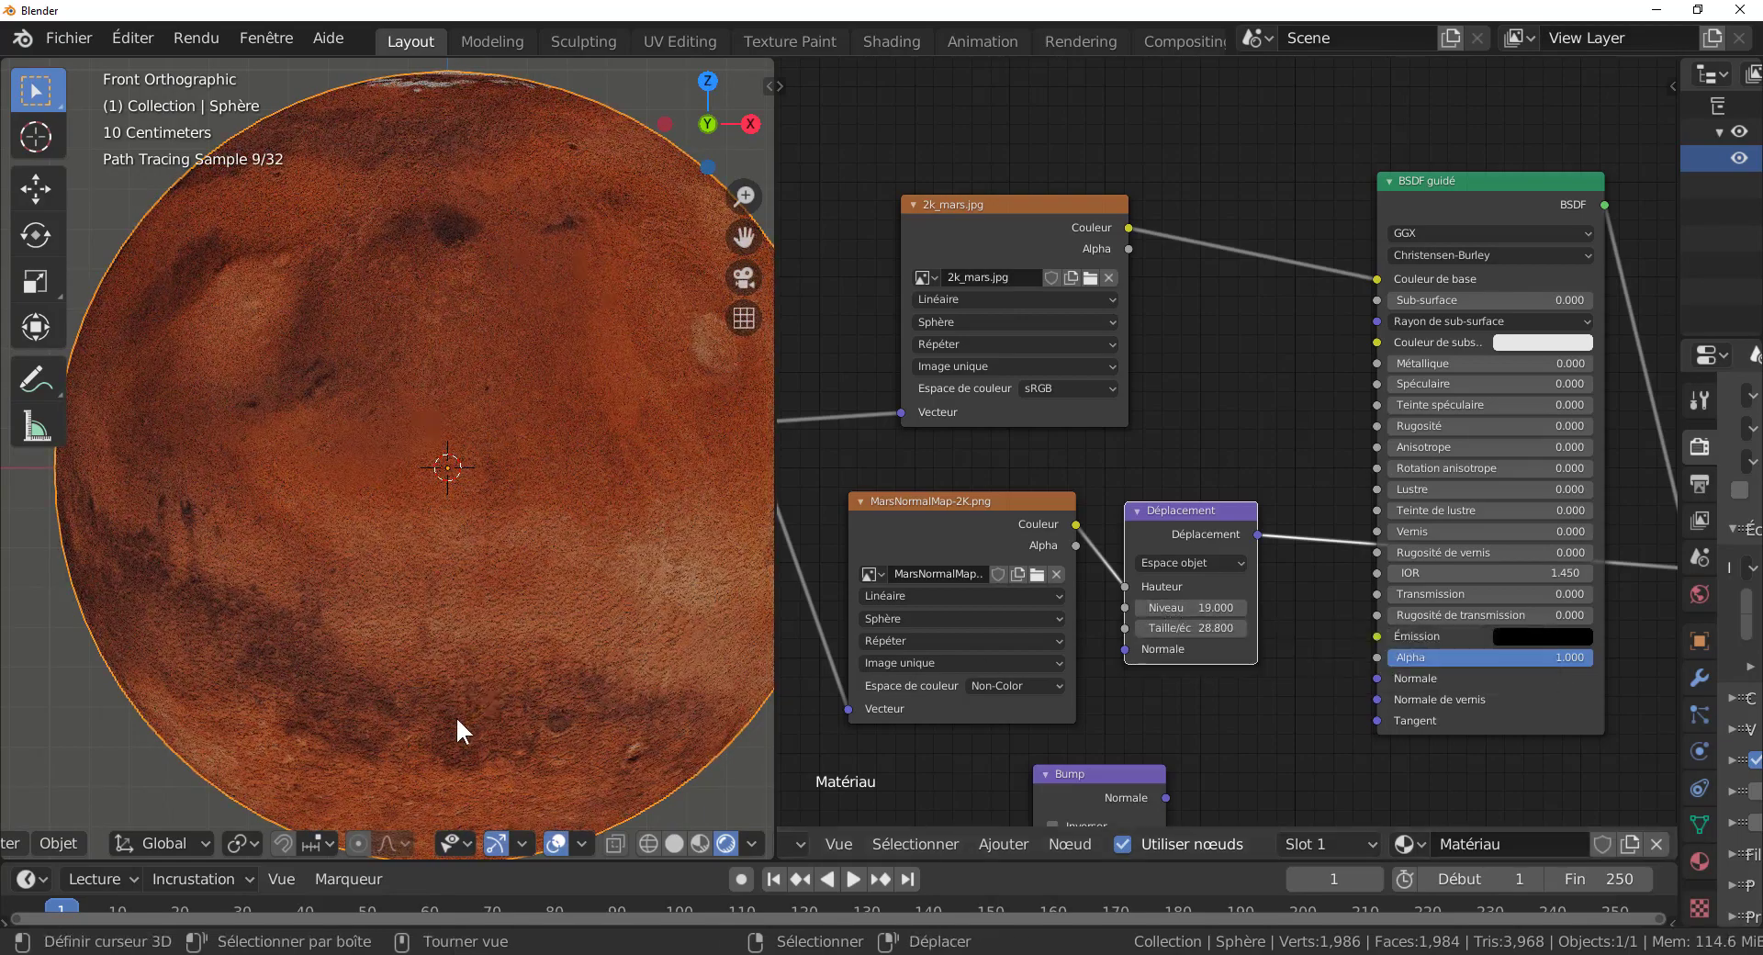
Step: Detach the Displacement node and move it below the Principled BSDF, placing the Bump node beside the MarsNormalMap-2K.png texture instead
scroll(1199, 729, "down", 2)
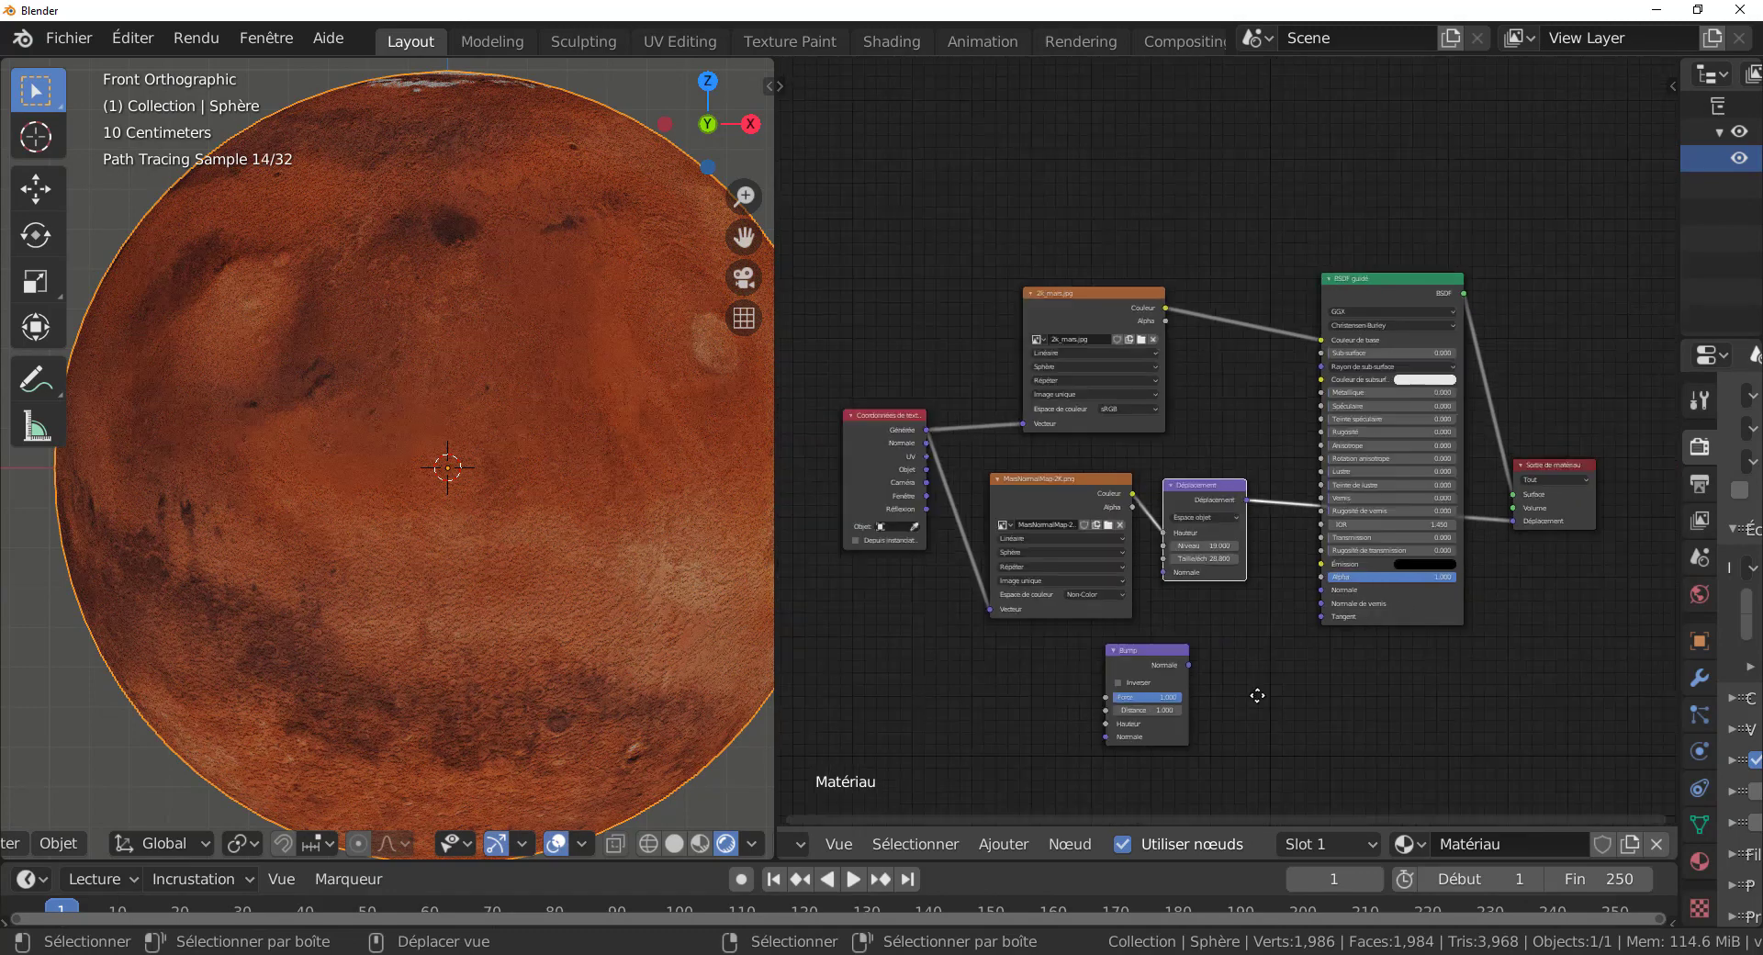
middle_click_drag(1258, 695, 1143, 679)
left_click_drag(1395, 503, 1355, 678)
left_click_drag(1032, 636, 1090, 479)
Step: Connect MarsNormalMap-2K.png's Color to the Bump Height and the Bump Normal to the Principled BSDF Normal, moving the unused Displacement node farther aside
scroll(1012, 554, "up", 2)
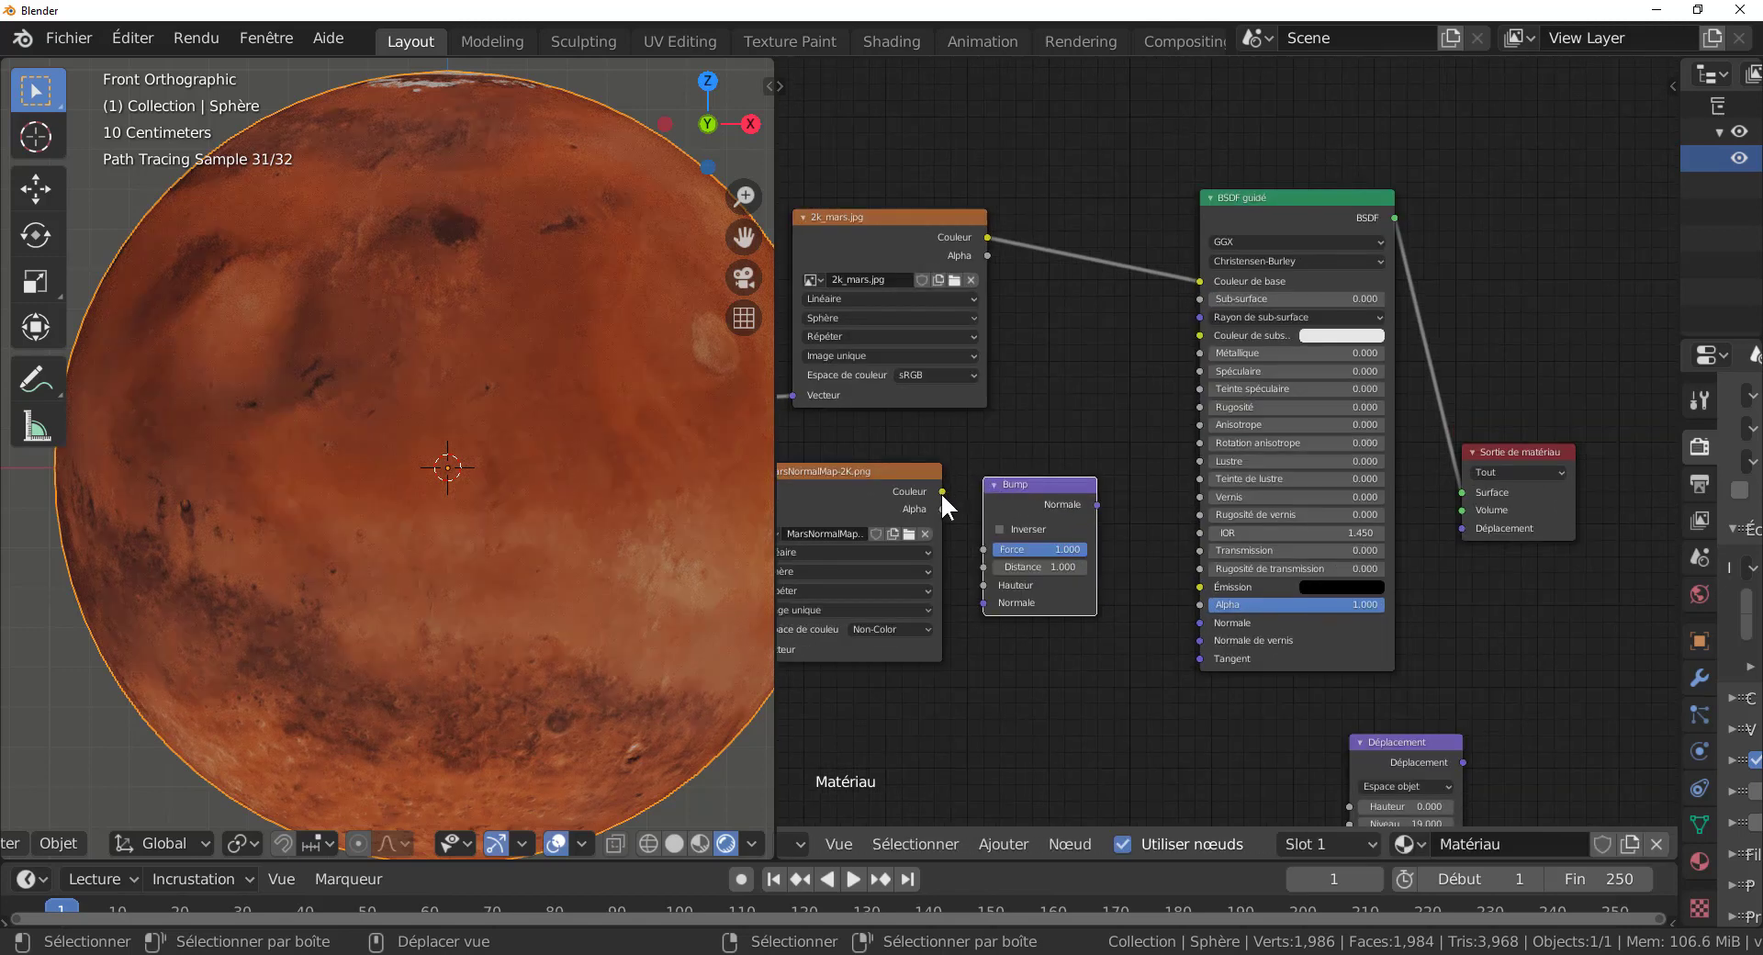
mouse_move(940, 493)
left_mouse_down()
mouse_move(1042, 426)
mouse_move(968, 568)
mouse_move(990, 582)
left_mouse_up()
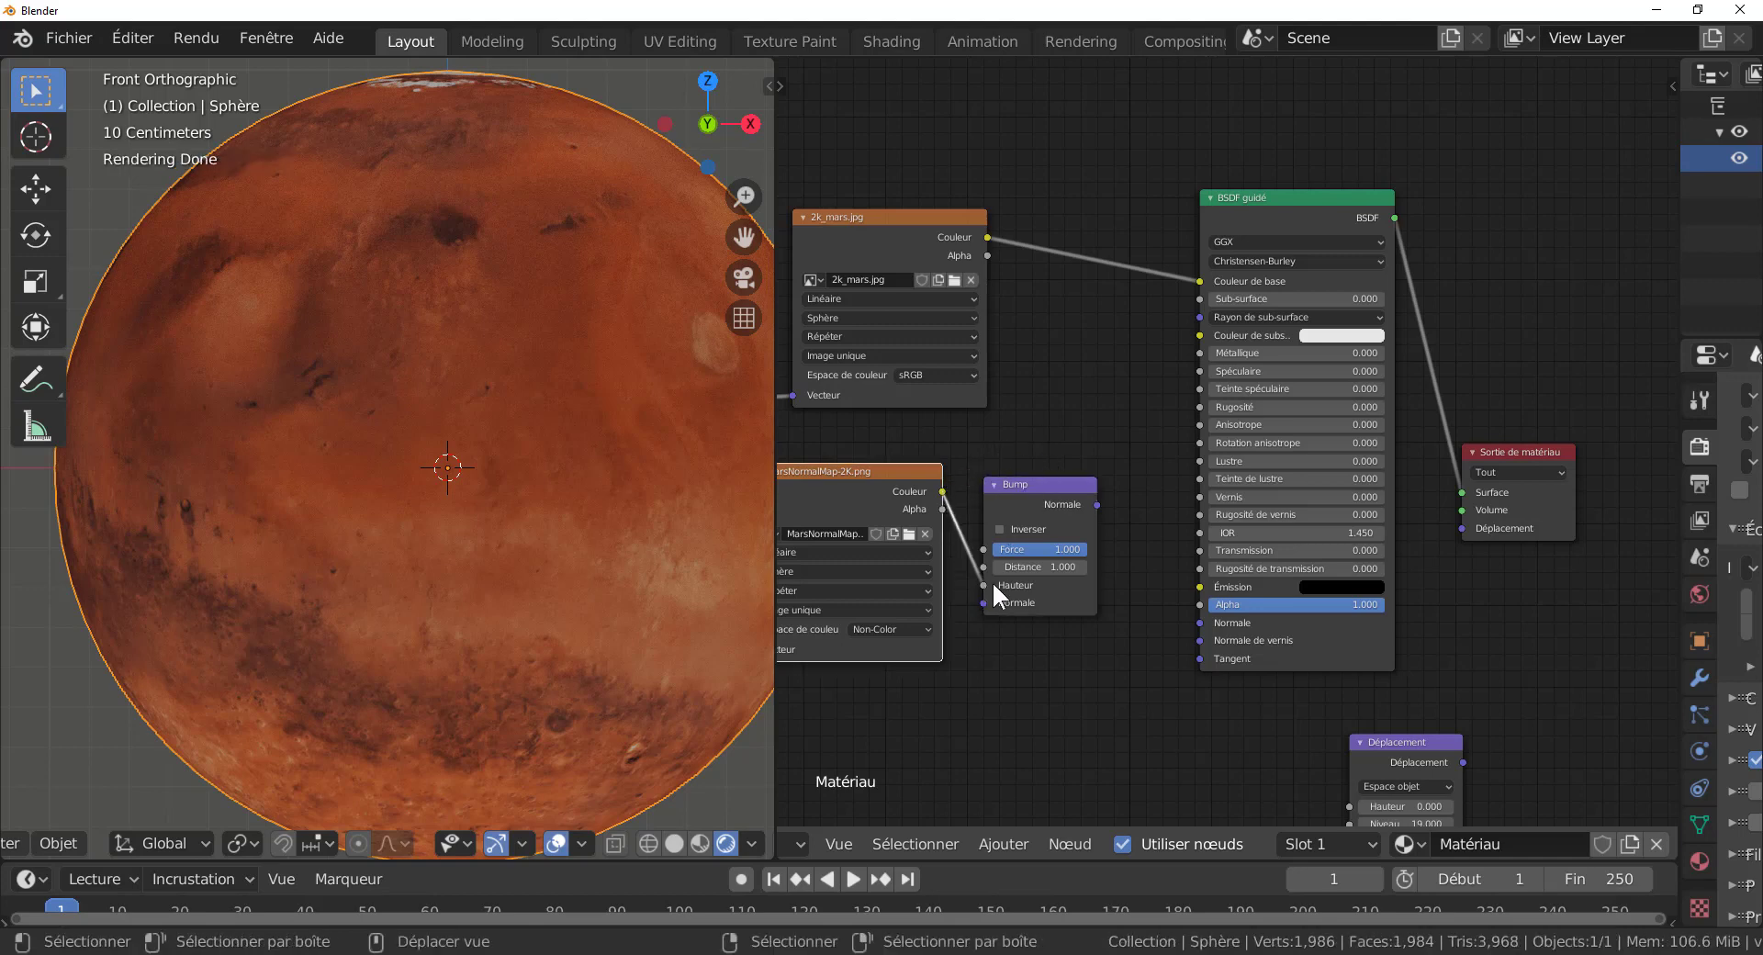
mouse_move(1097, 504)
left_mouse_down()
mouse_move(1135, 441)
mouse_move(1197, 621)
left_mouse_up()
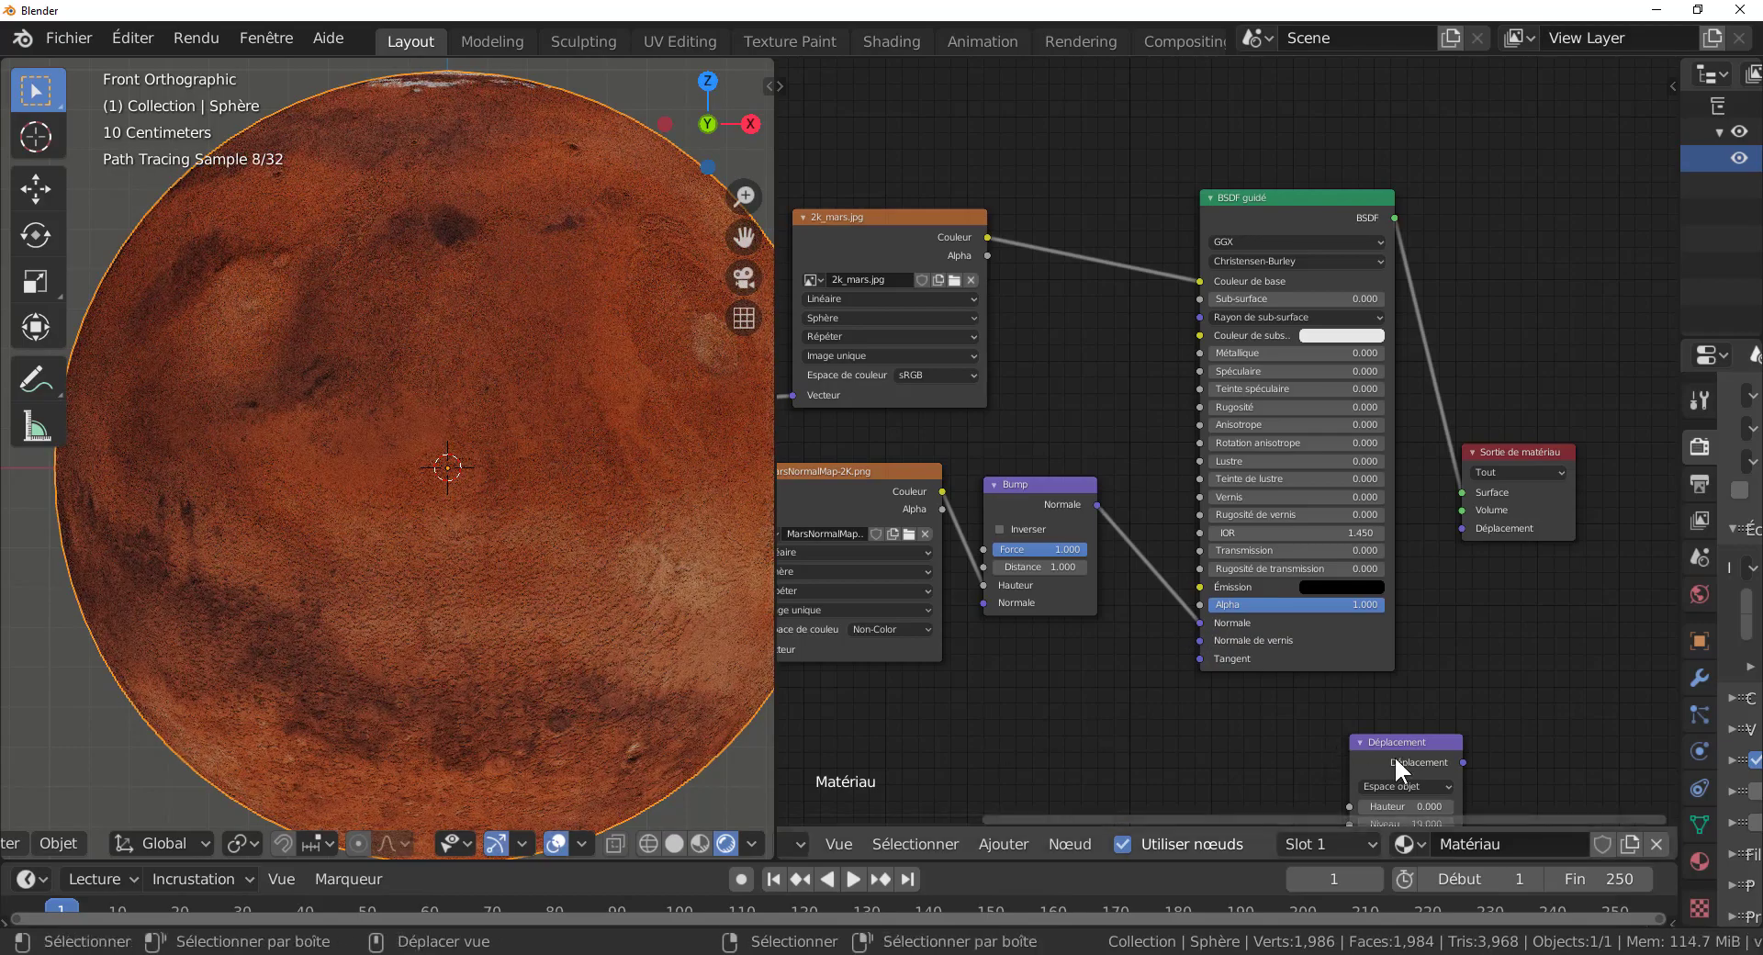
left_click_drag(1394, 755, 1466, 747)
Step: Set the Bump node's distance to 0.02 and check the relief on the planet's surface
scroll(591, 620, "up", 6)
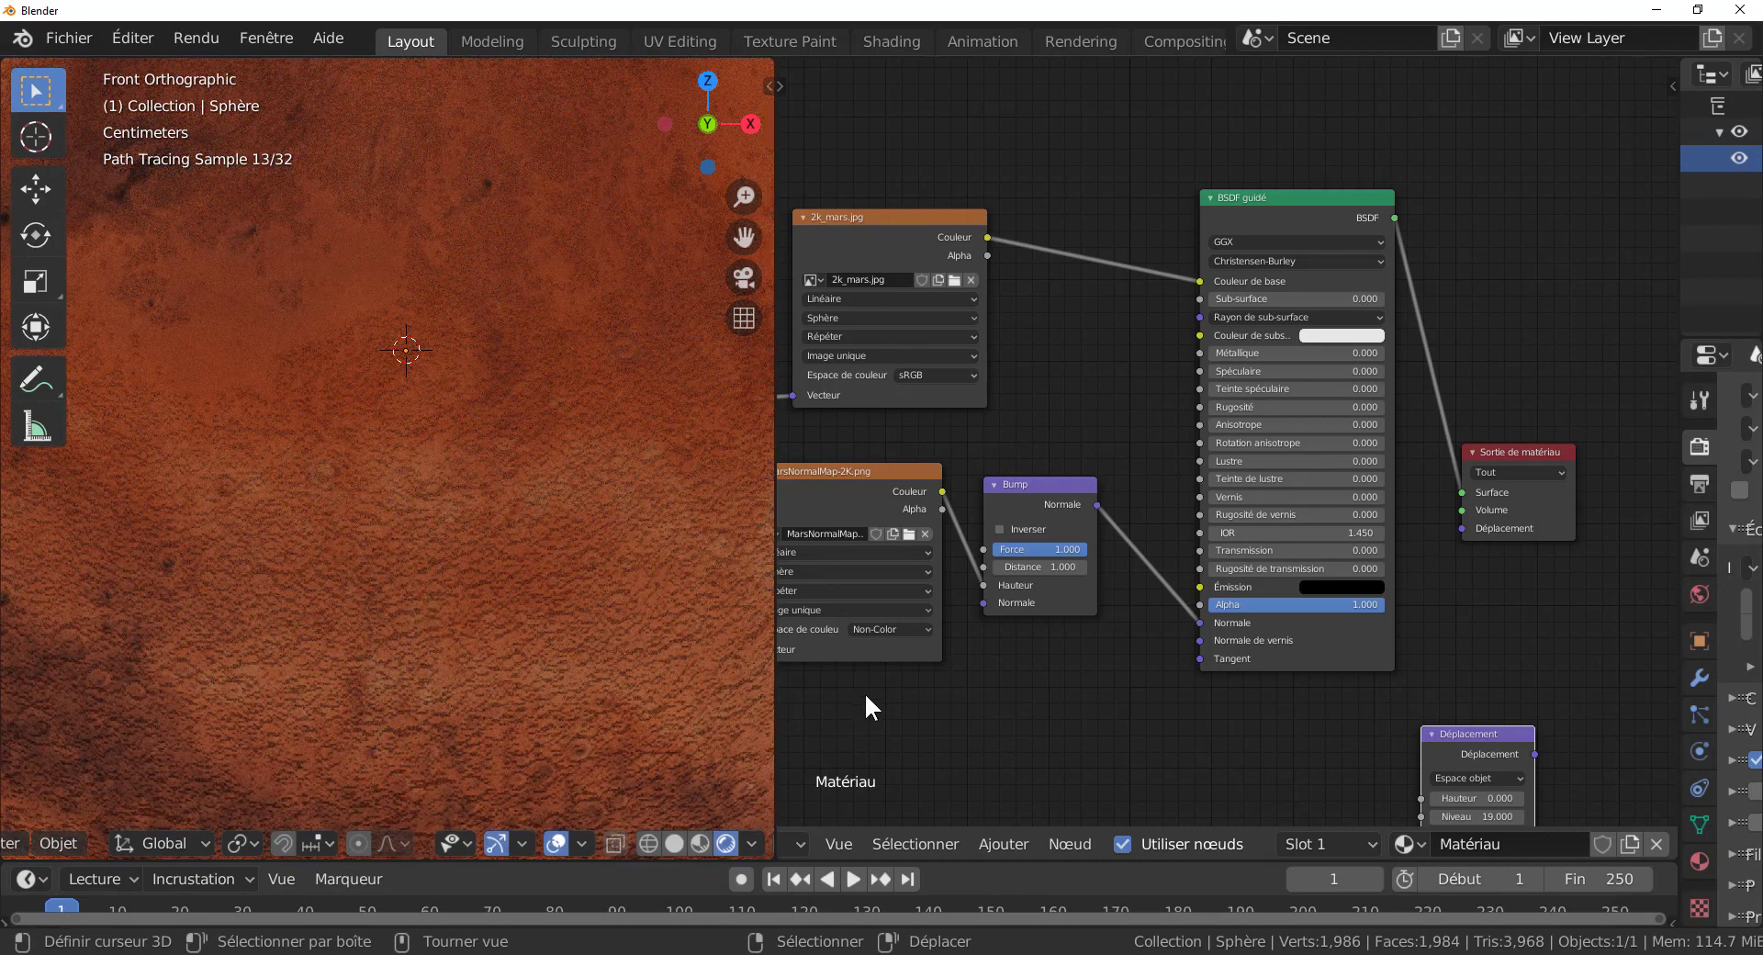
middle_click_drag(1037, 709, 1179, 664)
scroll(1179, 664, "up", 1)
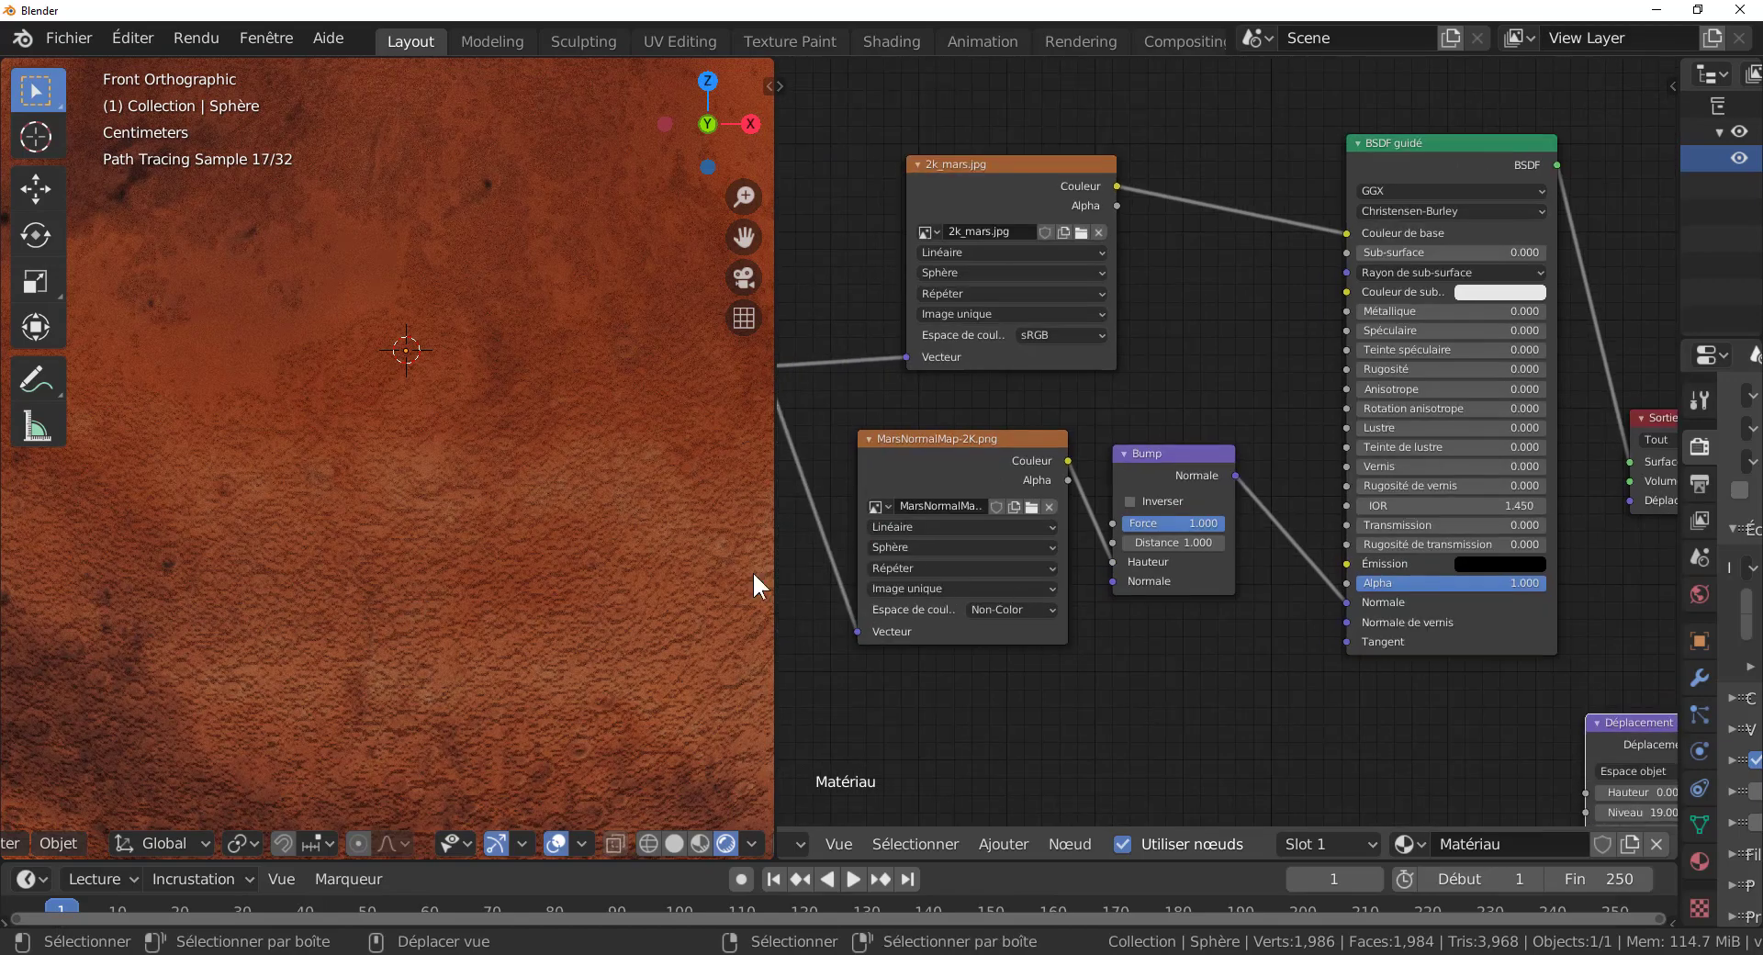
scroll(551, 533, "down", 5)
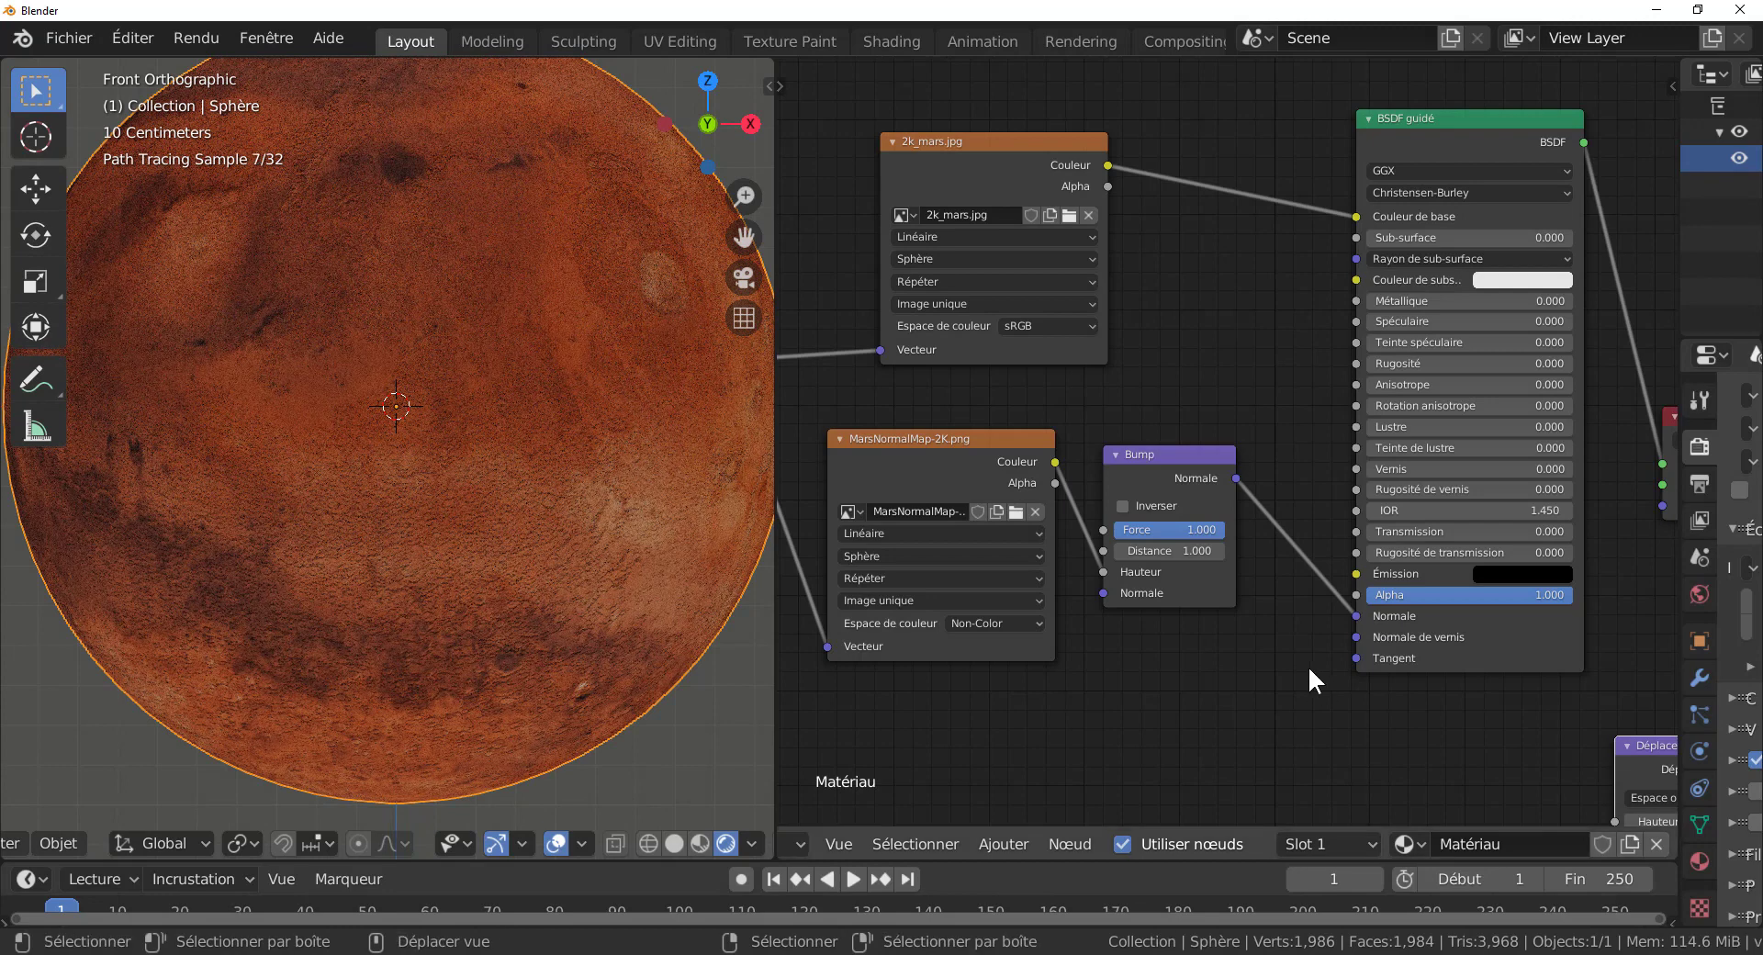
scroll(1157, 706, "up", 1)
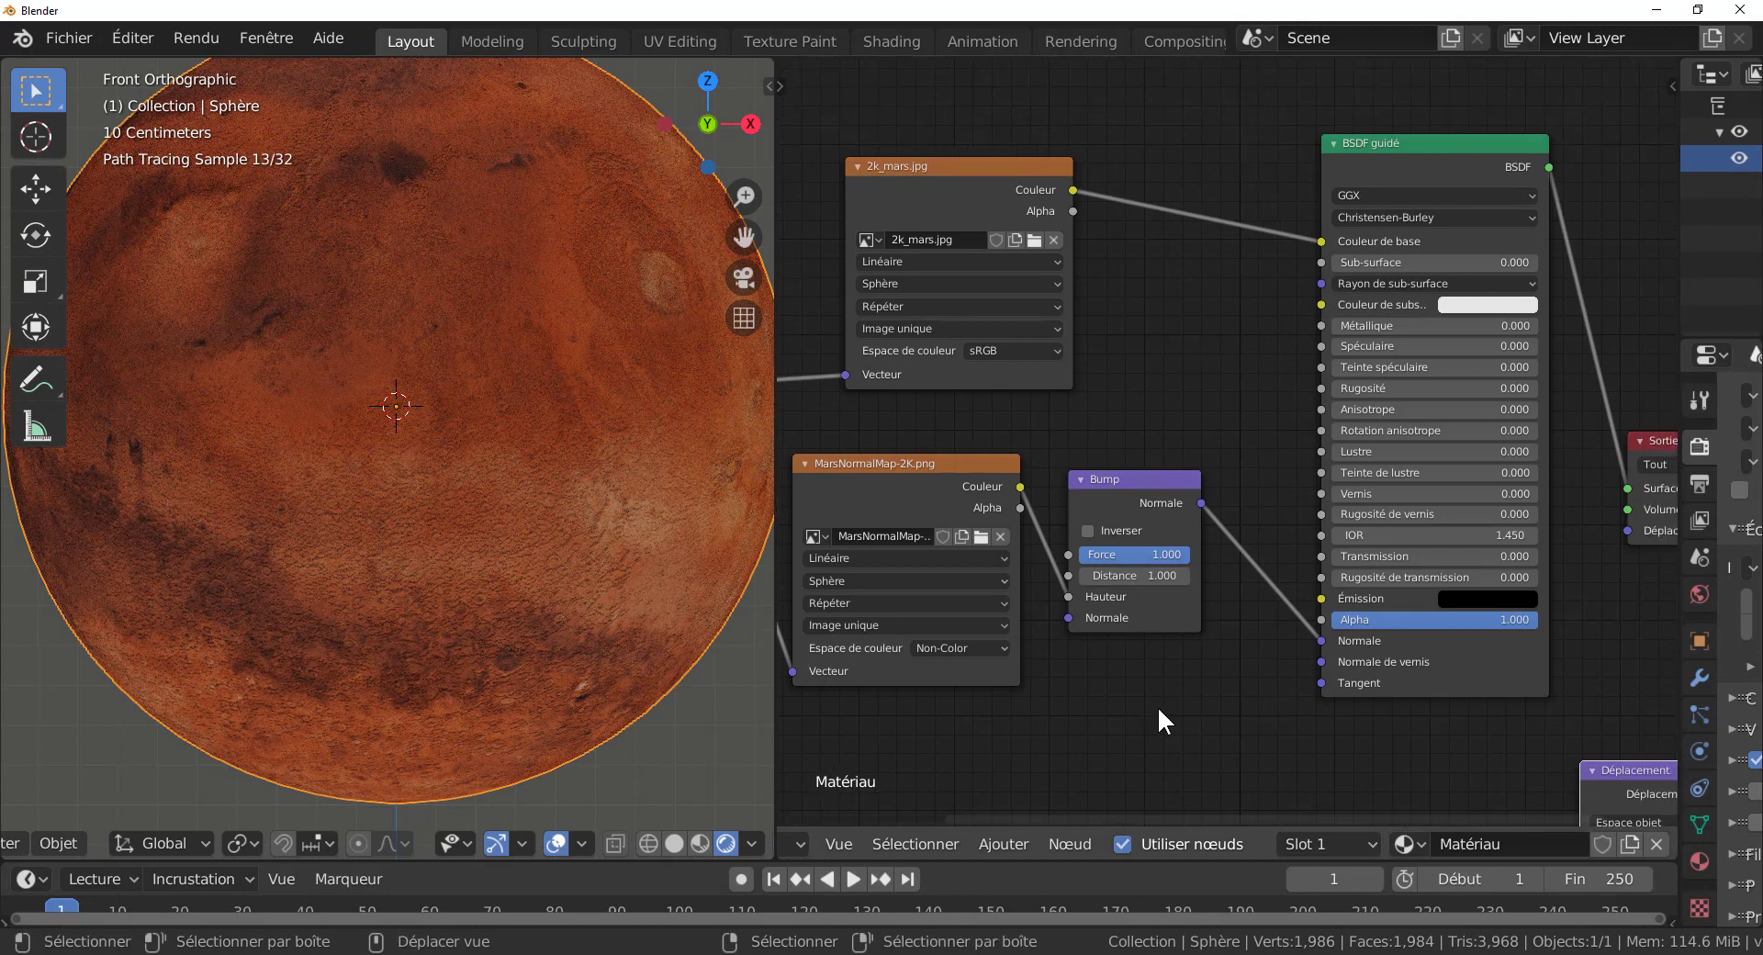
scroll(1157, 705, "up", 1)
scroll(1157, 703, "up", 1)
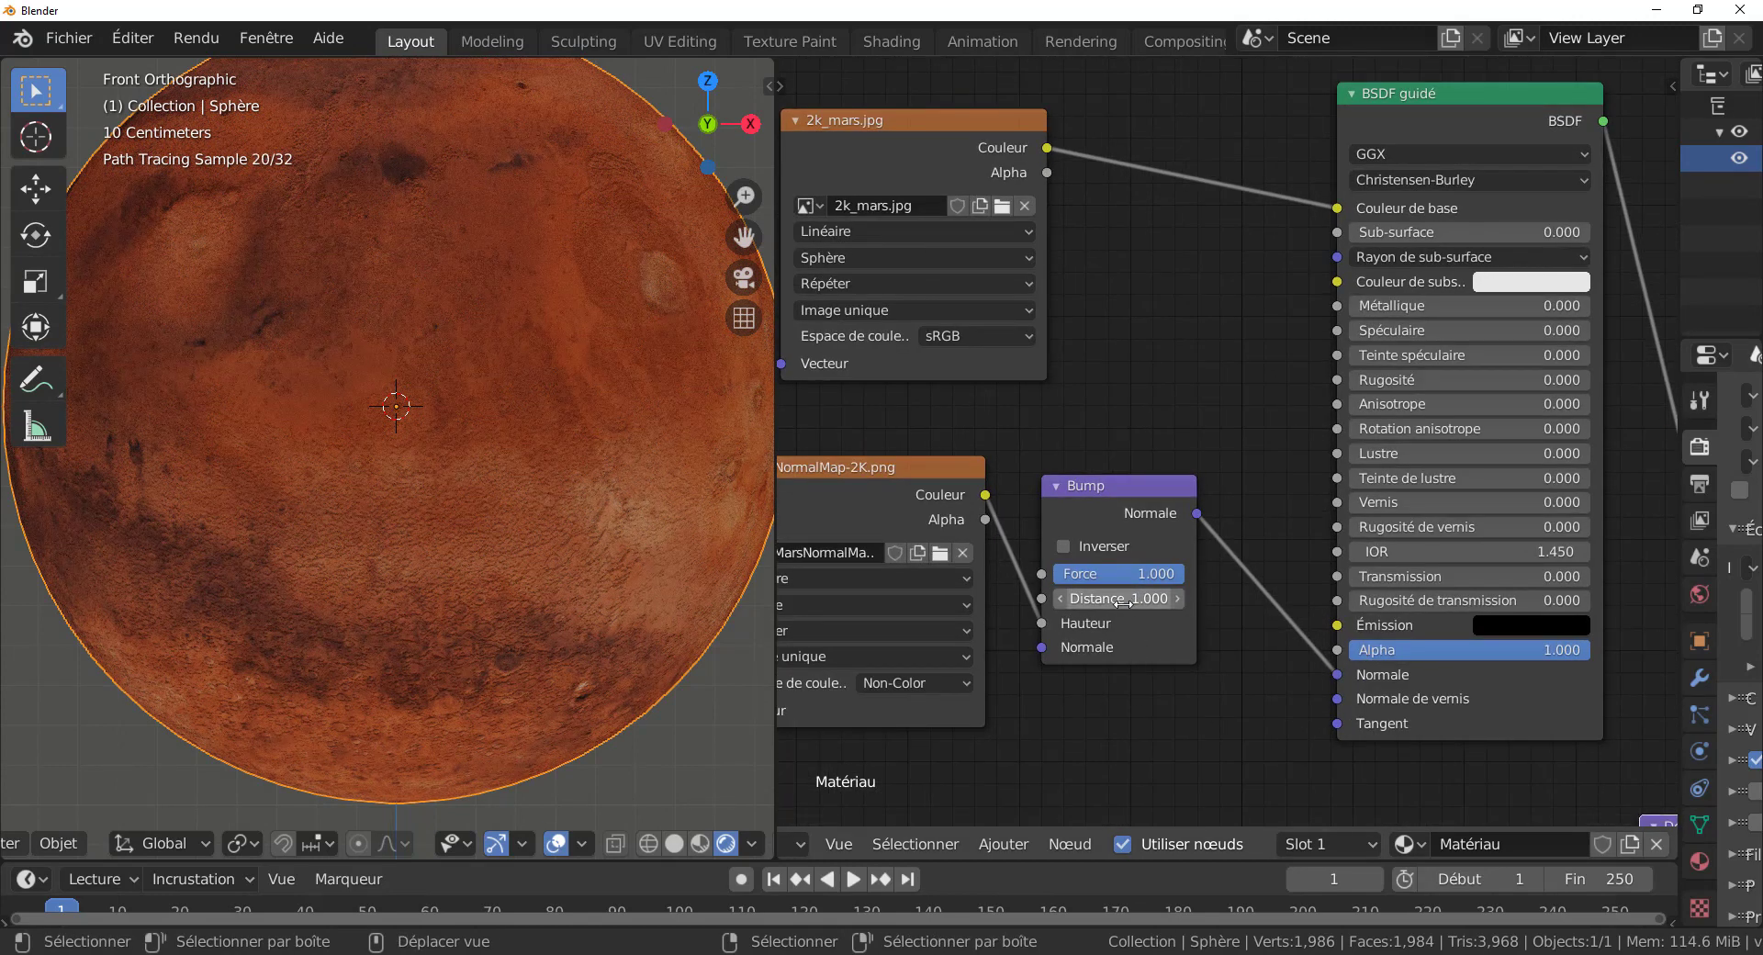
left_click(1123, 603)
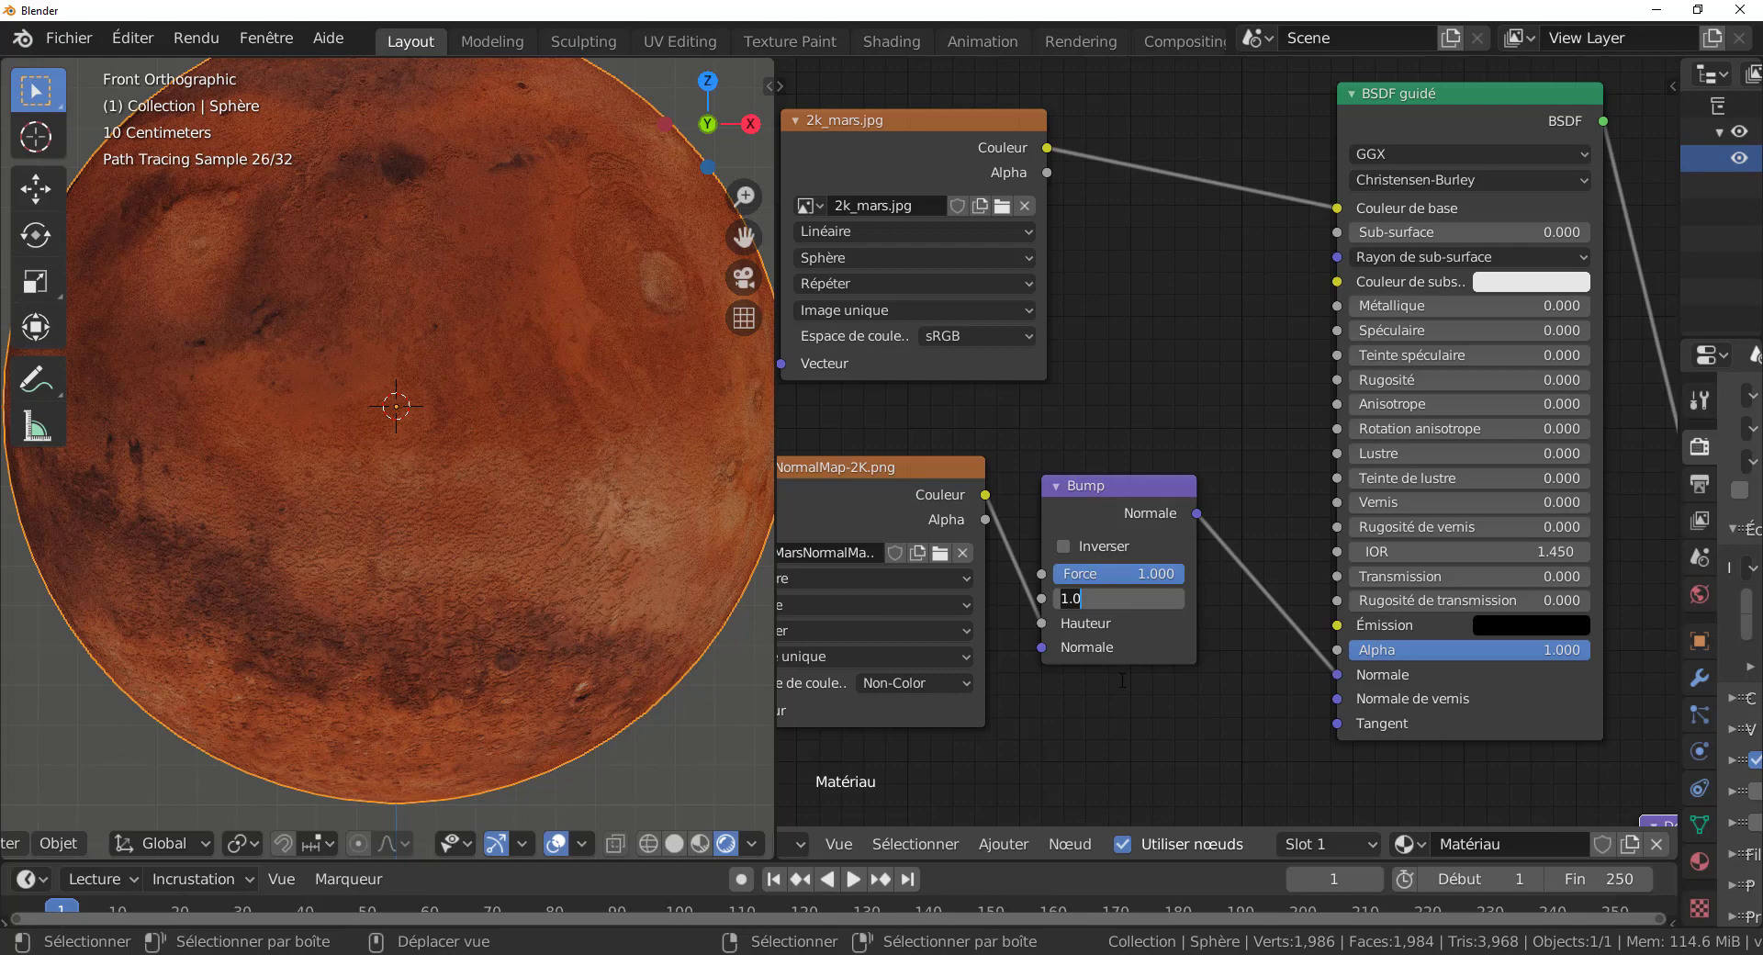
type("0.02")
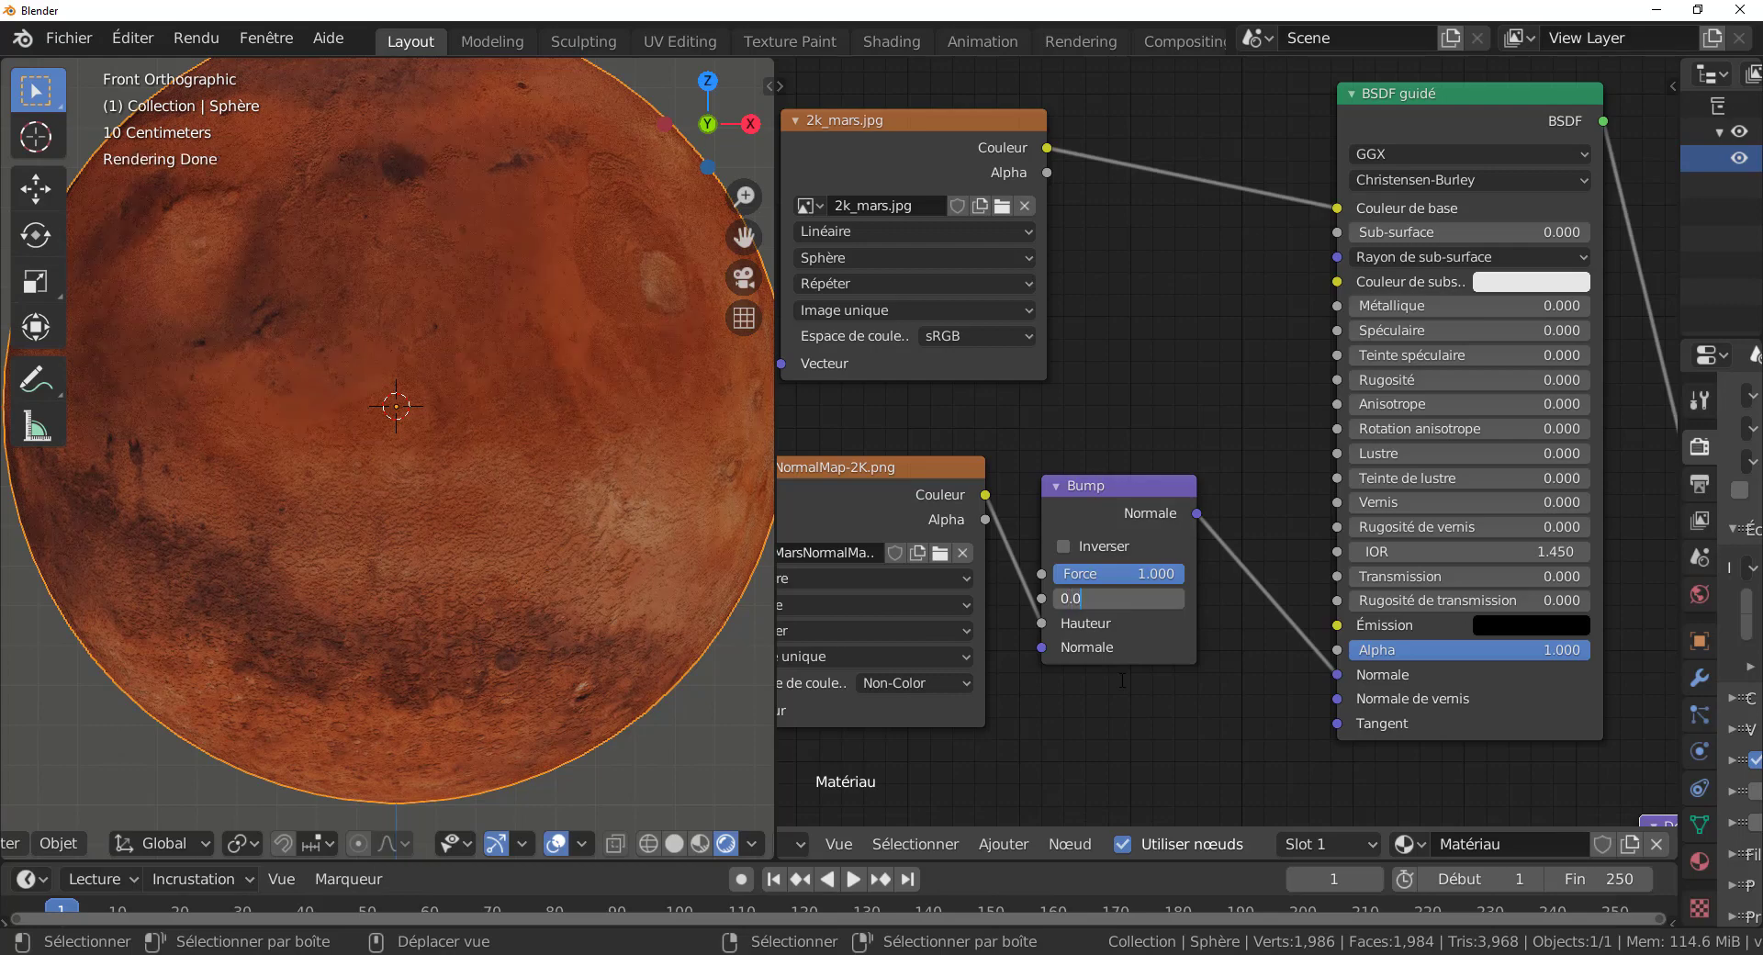
key("Return")
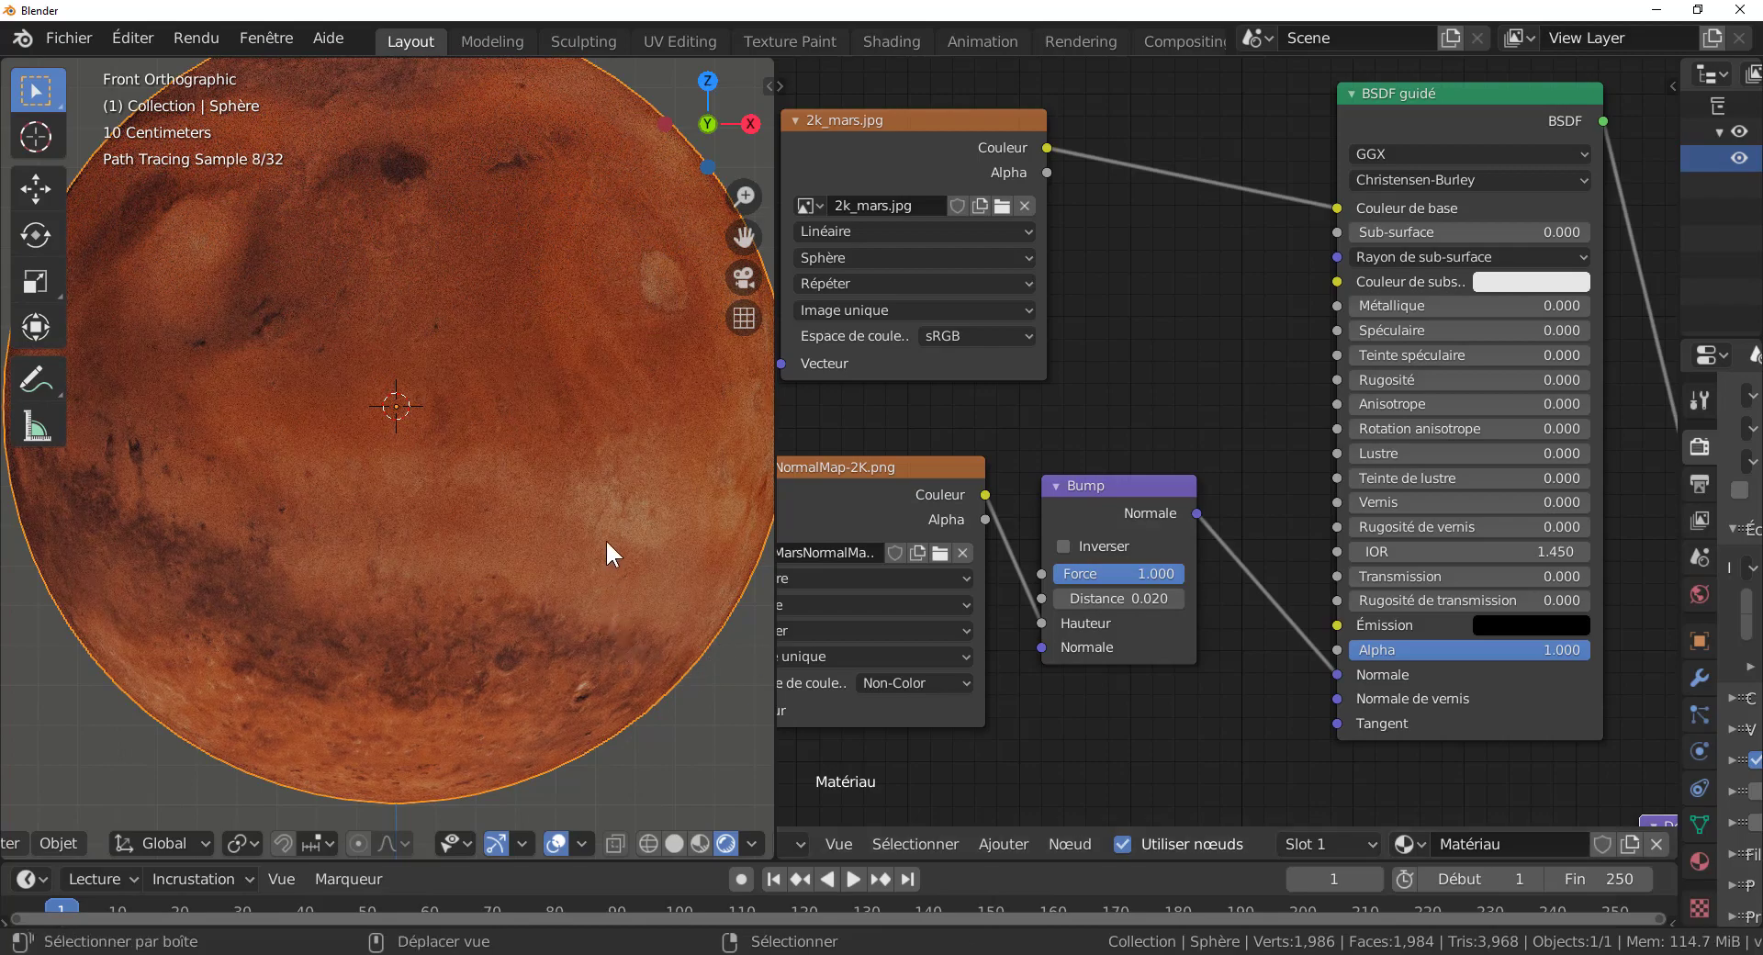
middle_click_drag(605, 538, 608, 598, "shift")
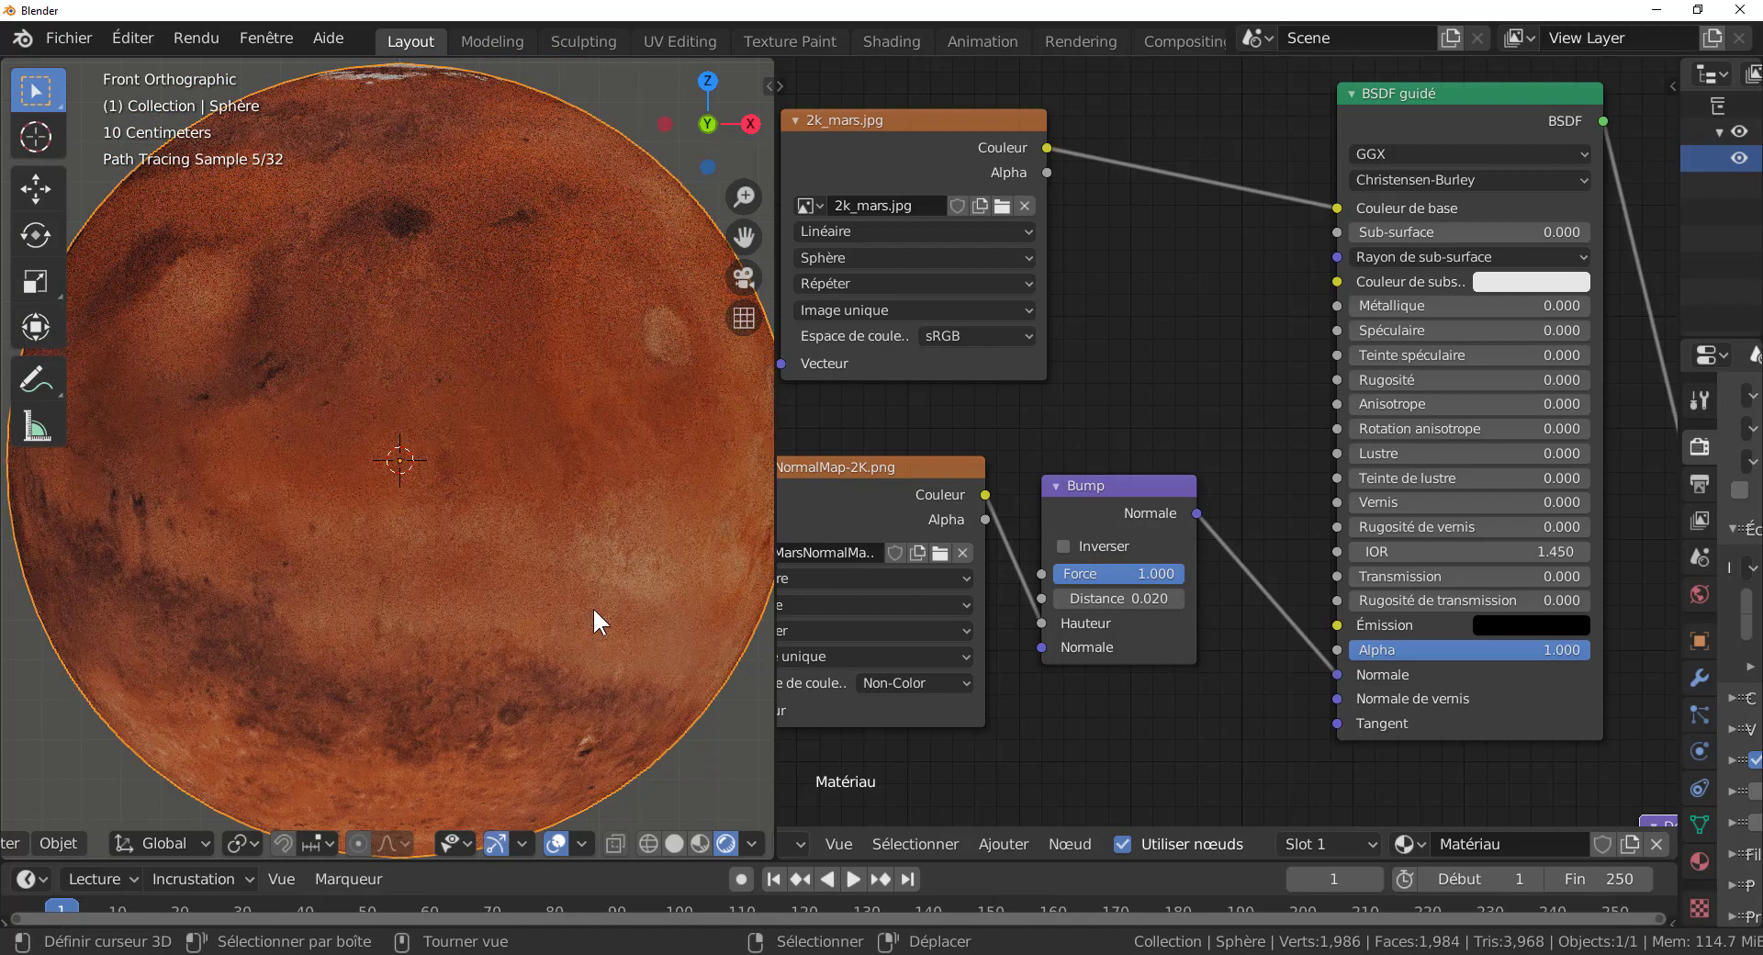
Step: Rotate the planet around the global Z axis to bring another side forward, and widen the 3D viewport
key("r")
key("z")
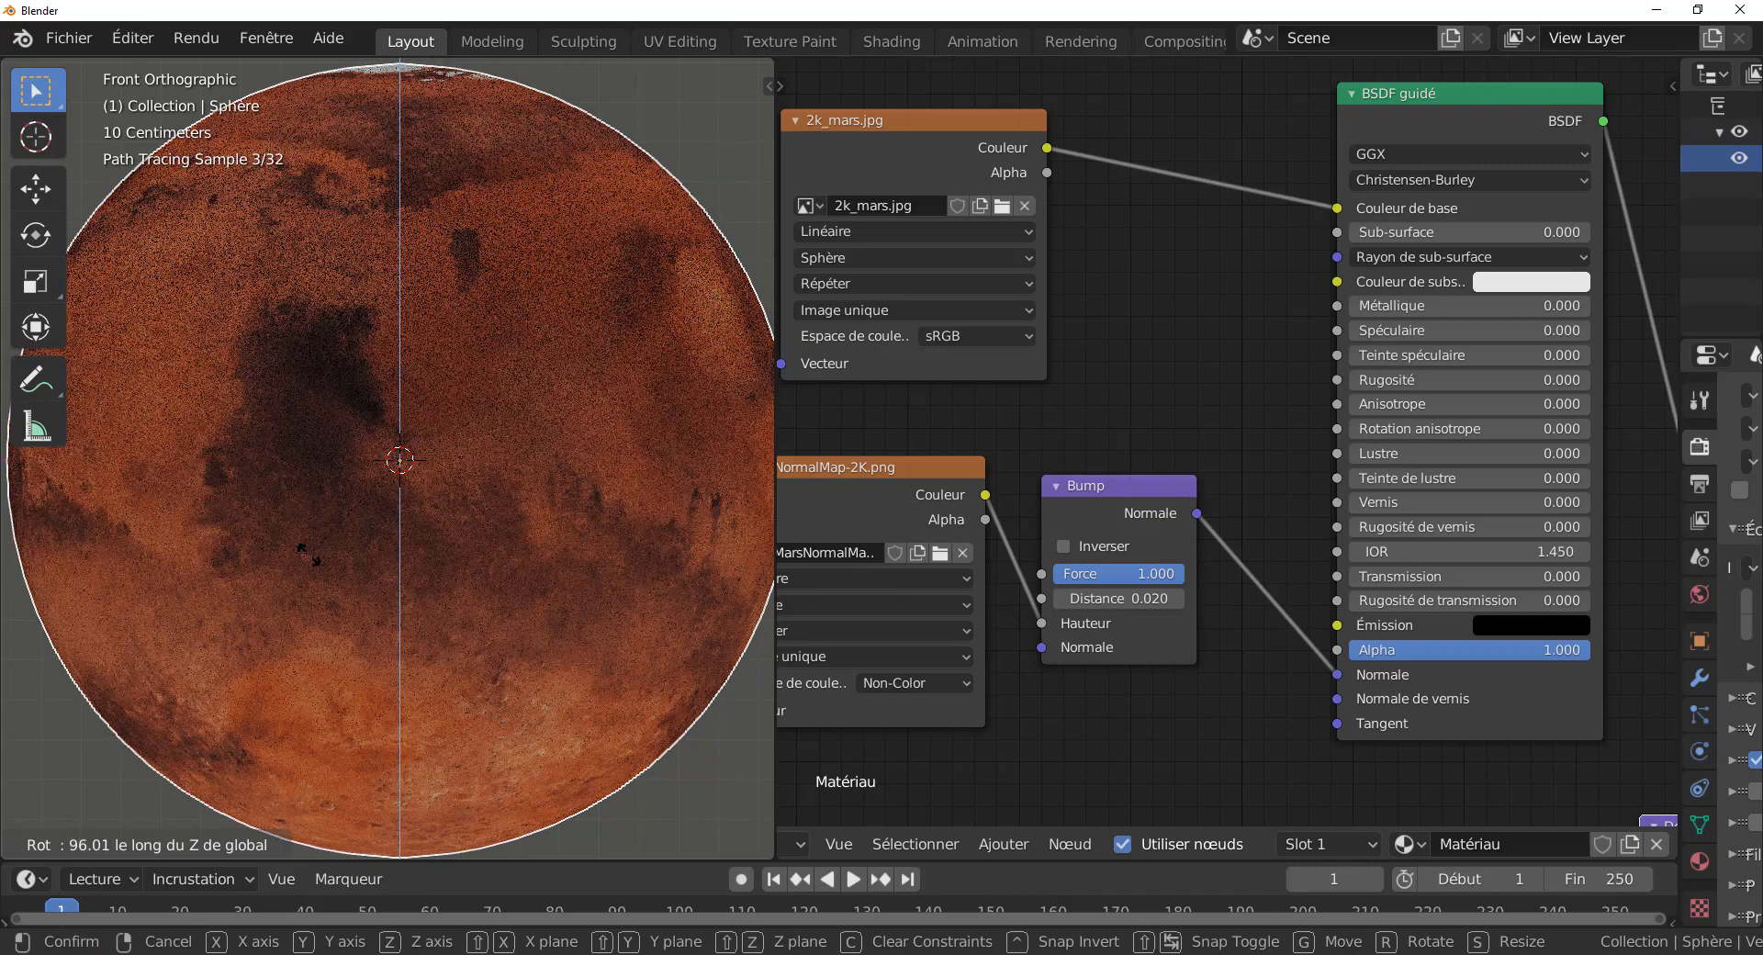
left_click(408, 555)
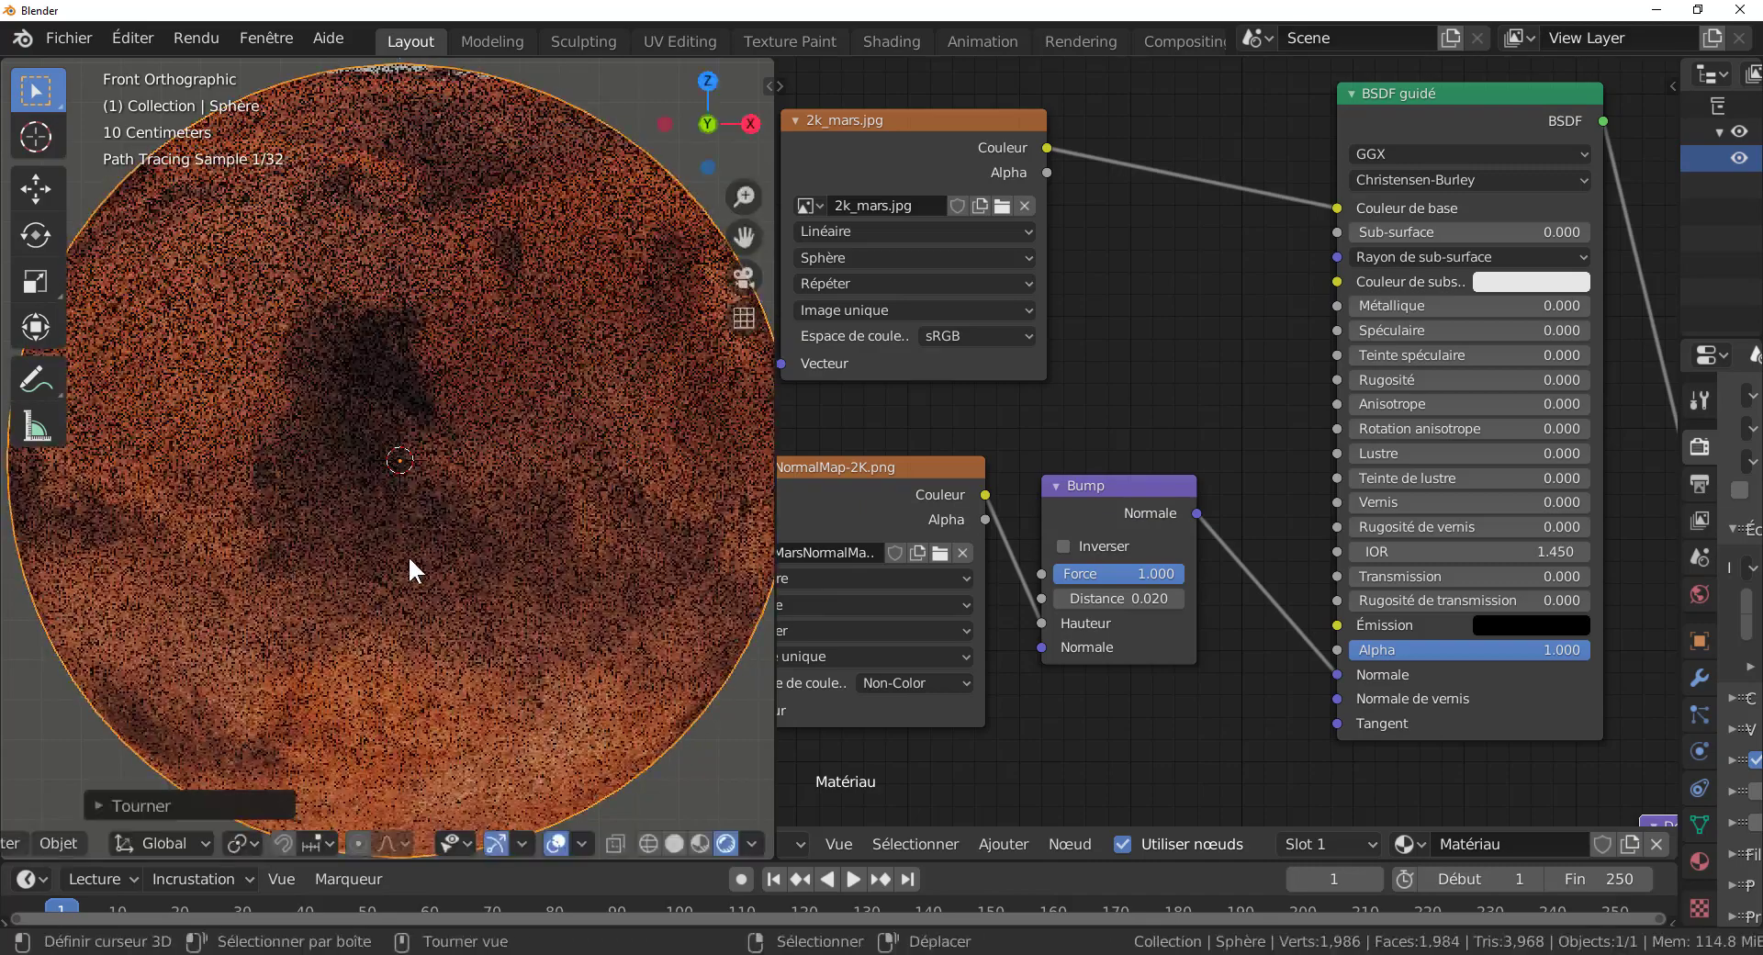
scroll(466, 527, "up", 2)
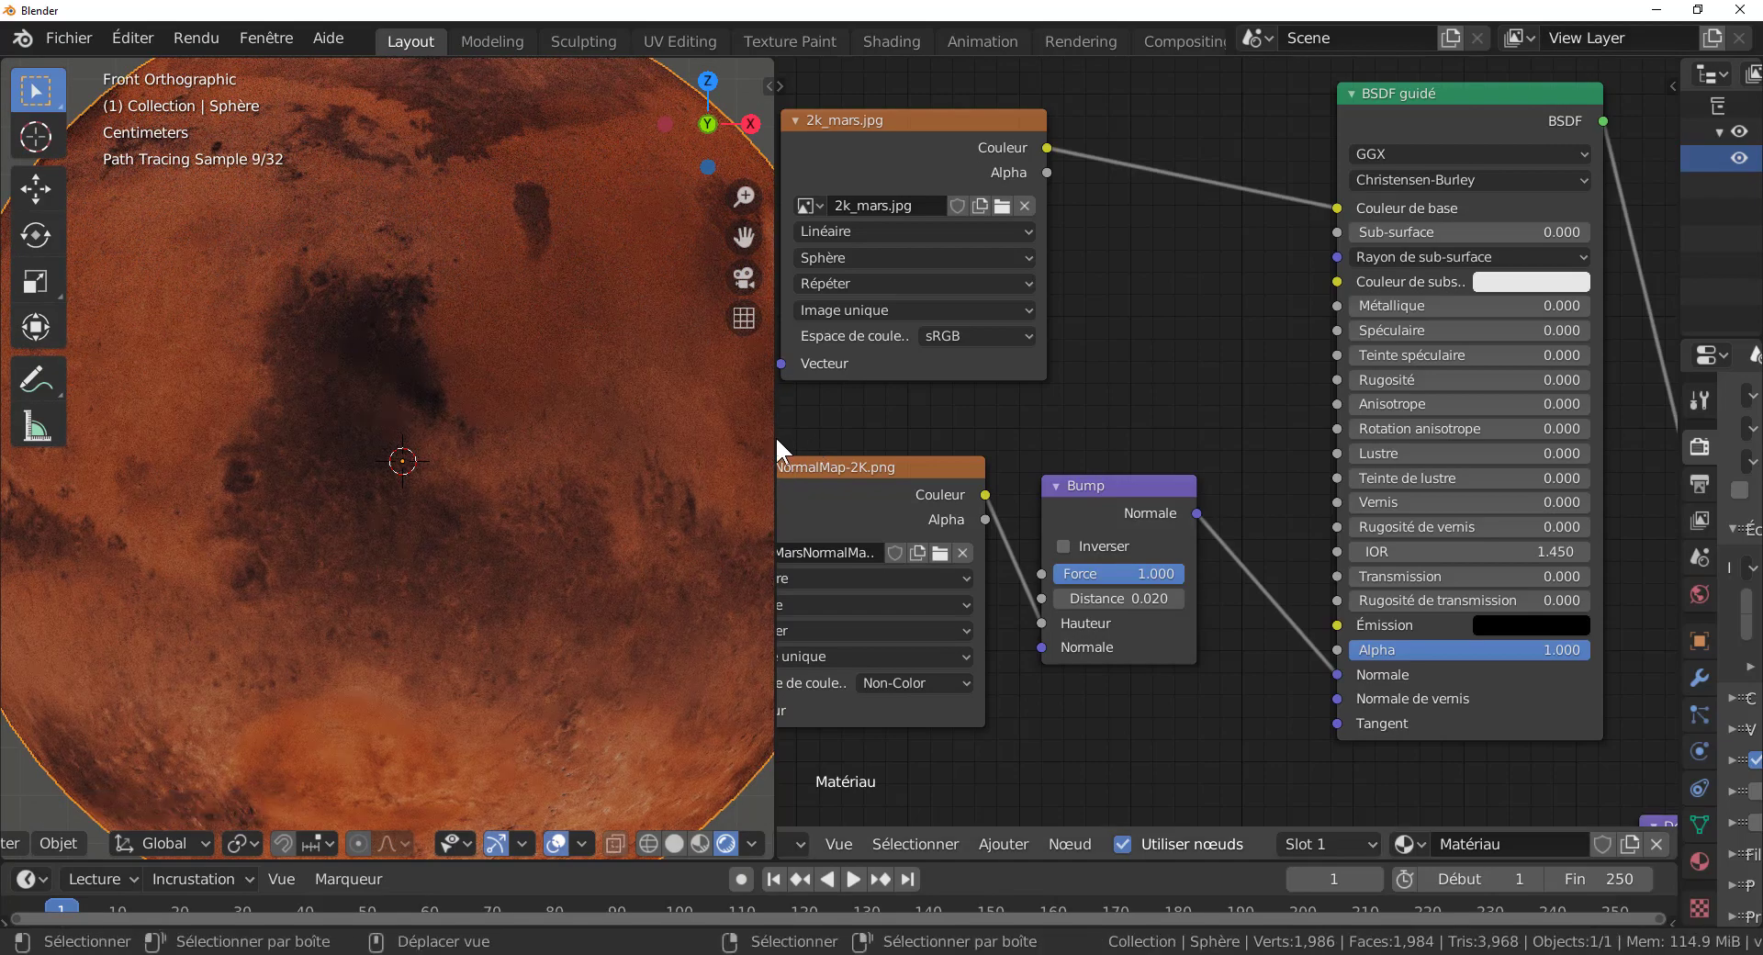
left_click_drag(776, 435, 995, 459)
scroll(813, 501, "down", 2)
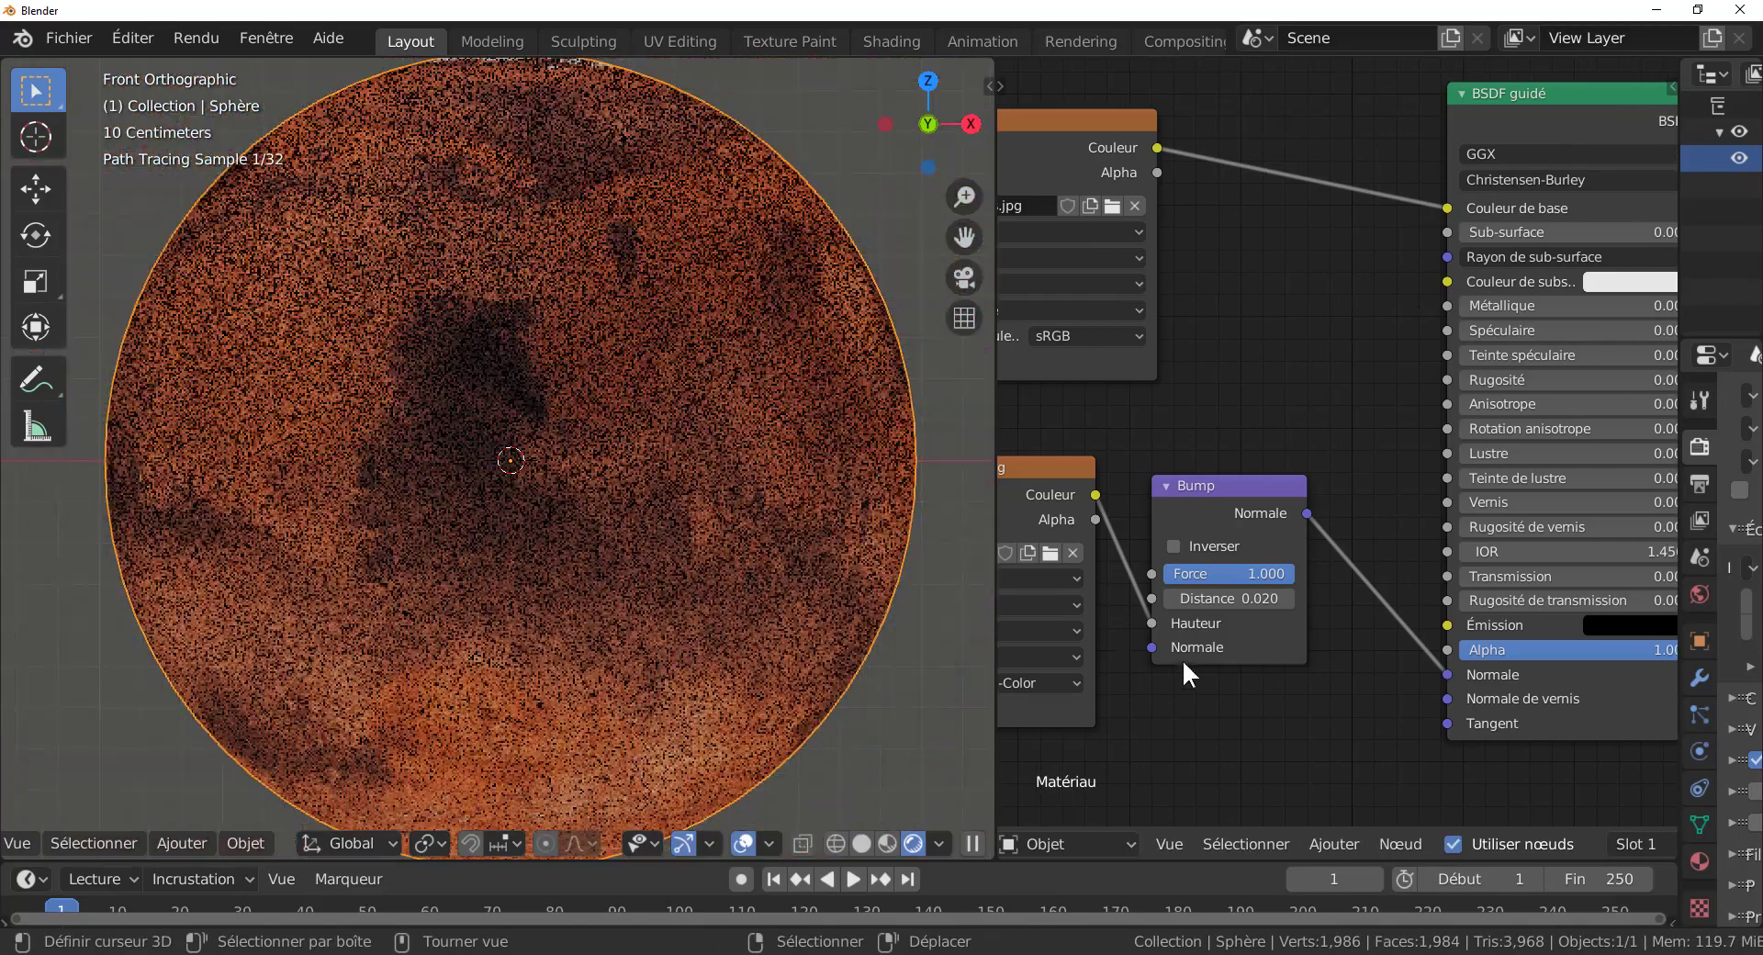
Step: Set the Bump node's distance to 0.08
left_click(1264, 598)
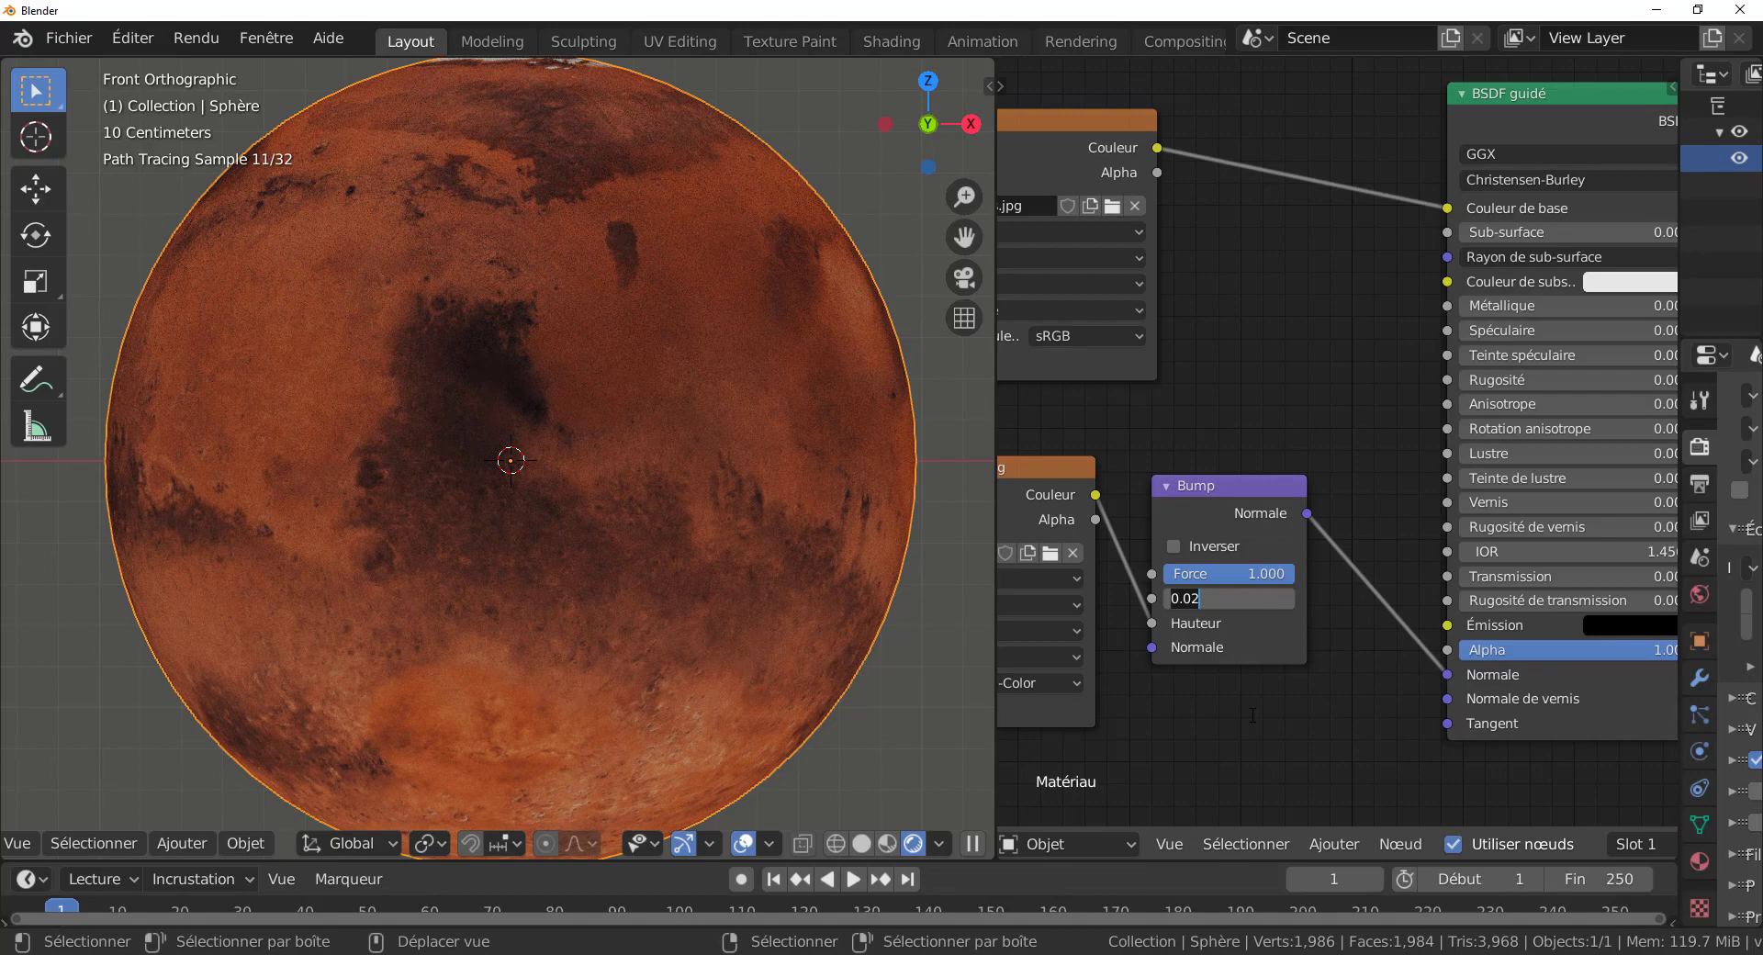
key("End")
key("BackSpace")
type("8")
key("Return")
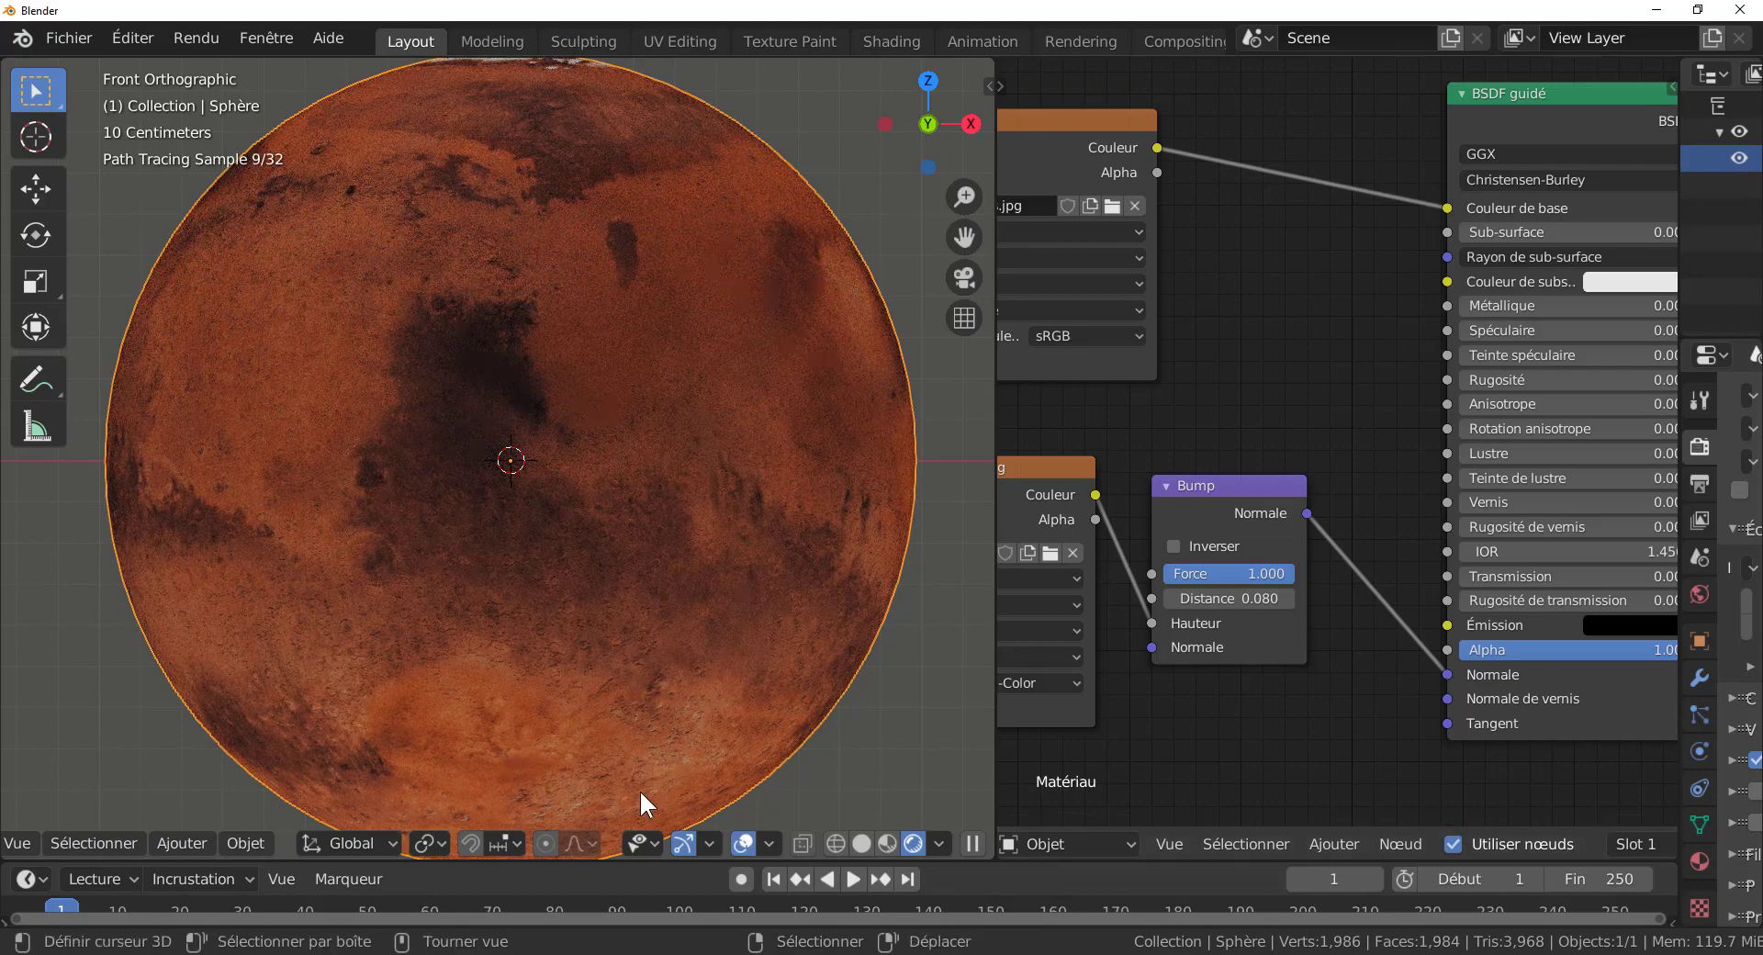
Step: Switch the viewport to perspective and rotate the planet around the global Z axis to examine its crater relief
key("KP_5")
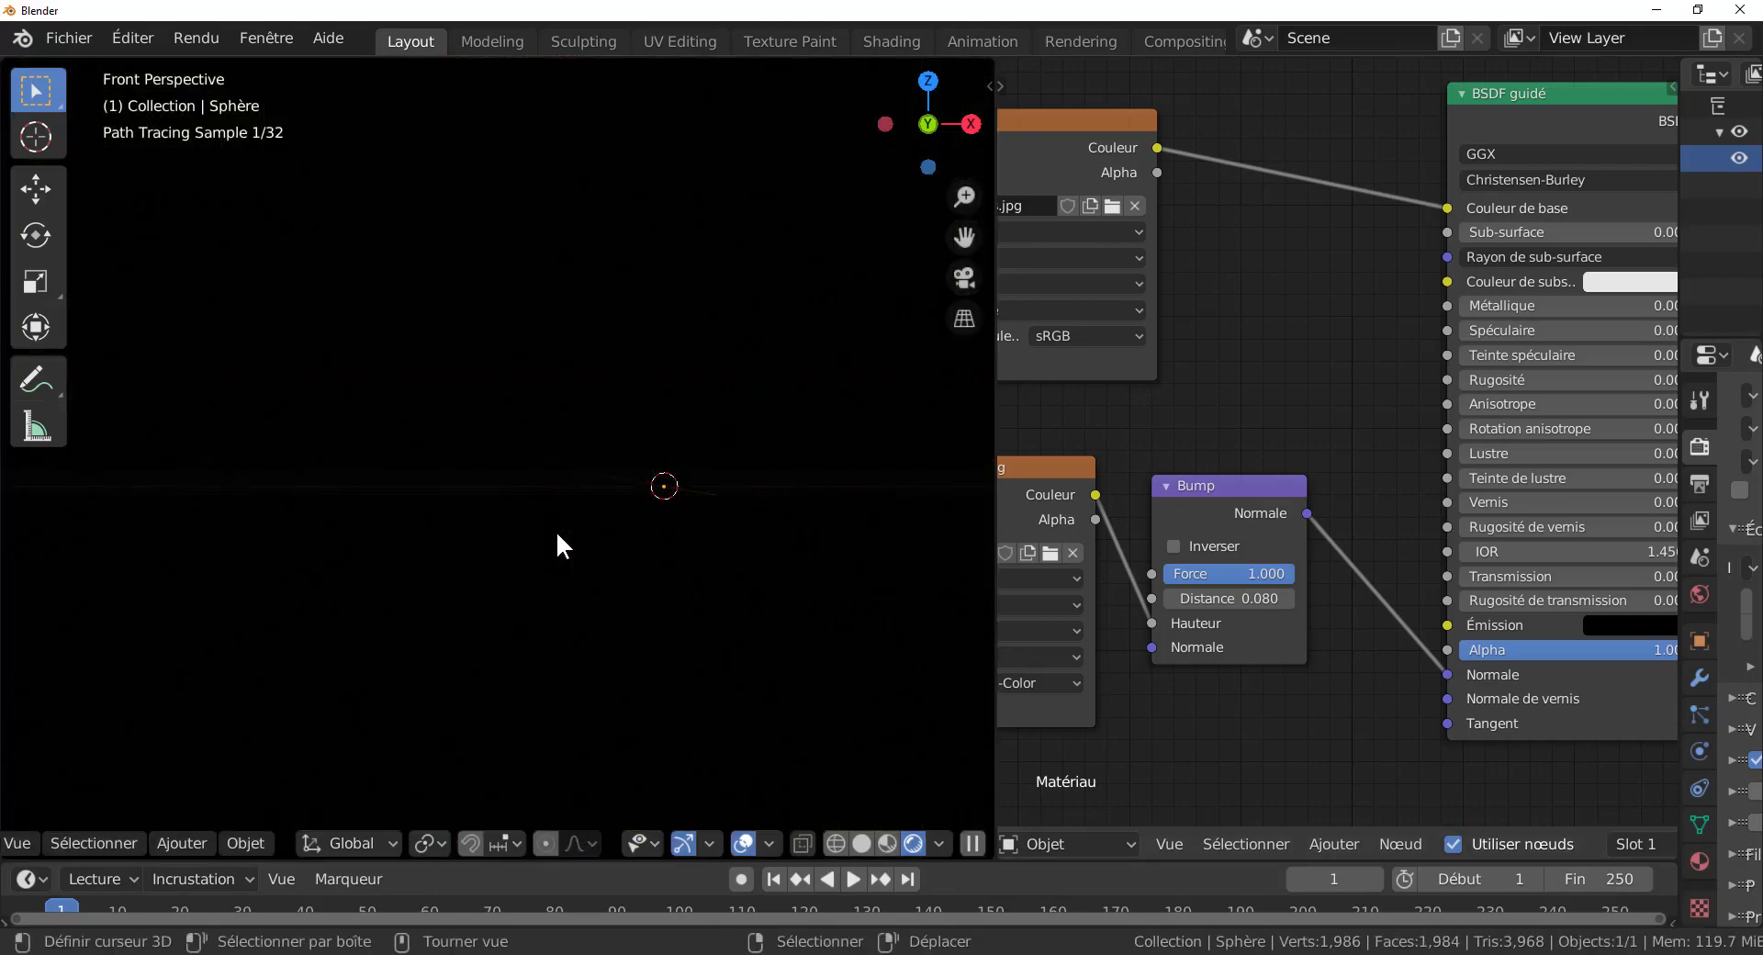
scroll(725, 565, "down", 3)
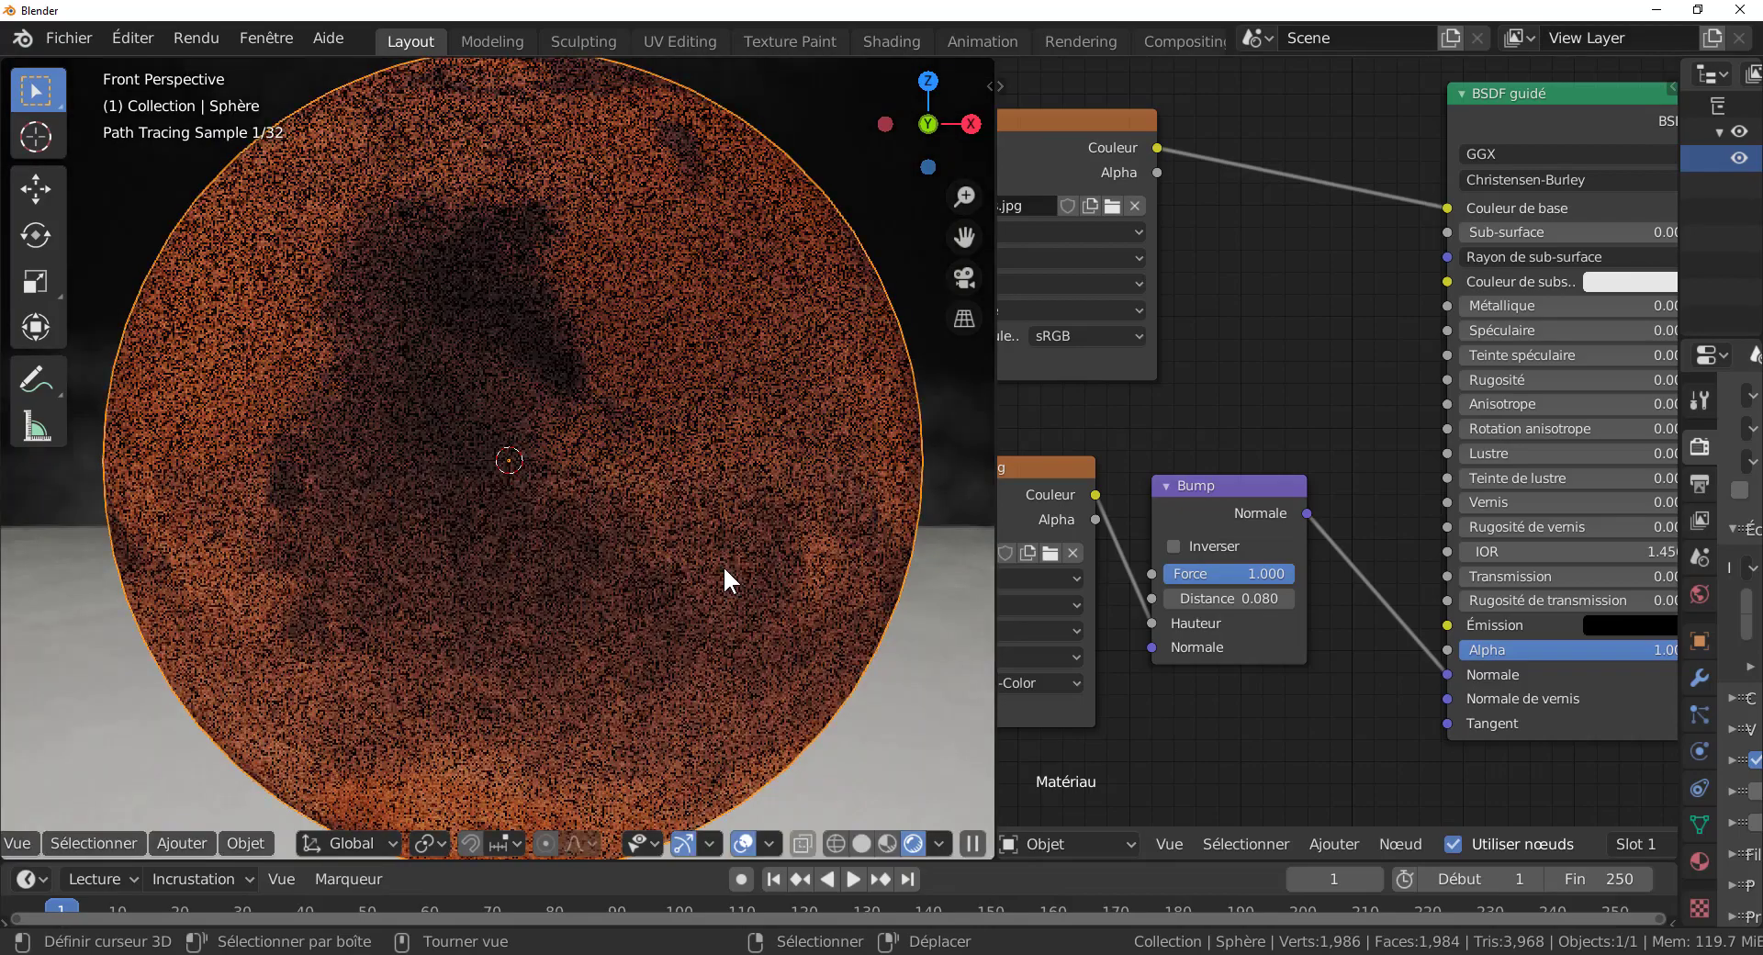
key("r")
key("z")
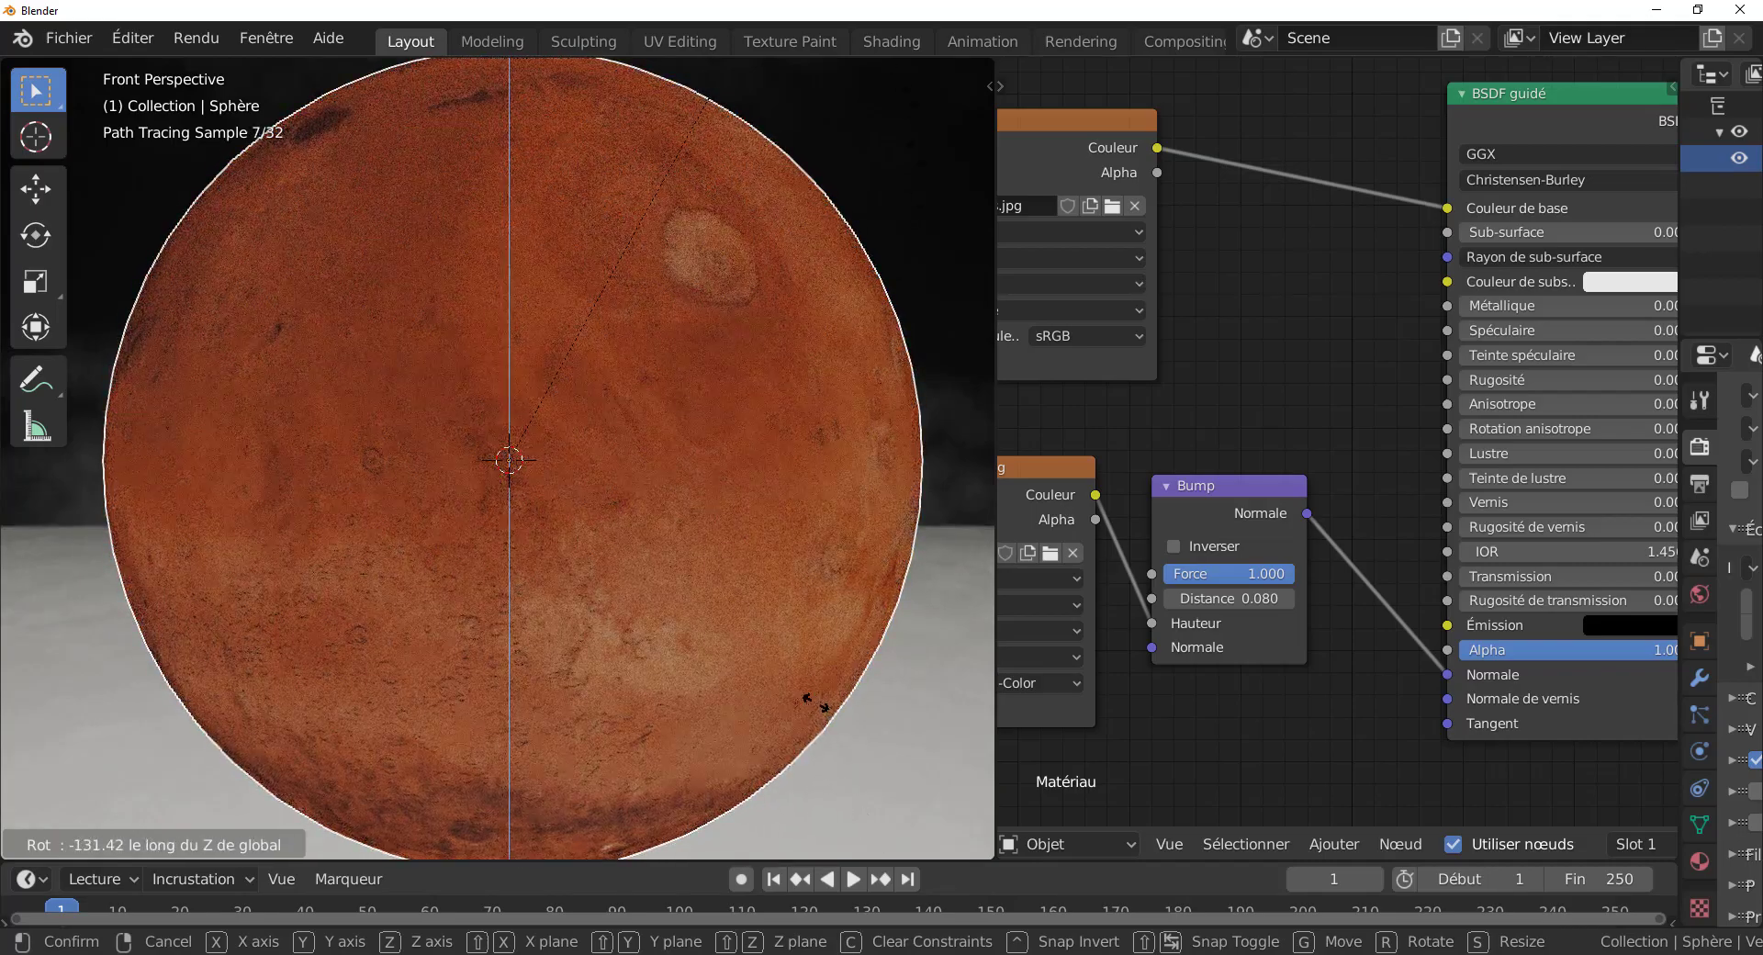
left_click(736, 731)
middle_click_drag(654, 724, 664, 640, "shift")
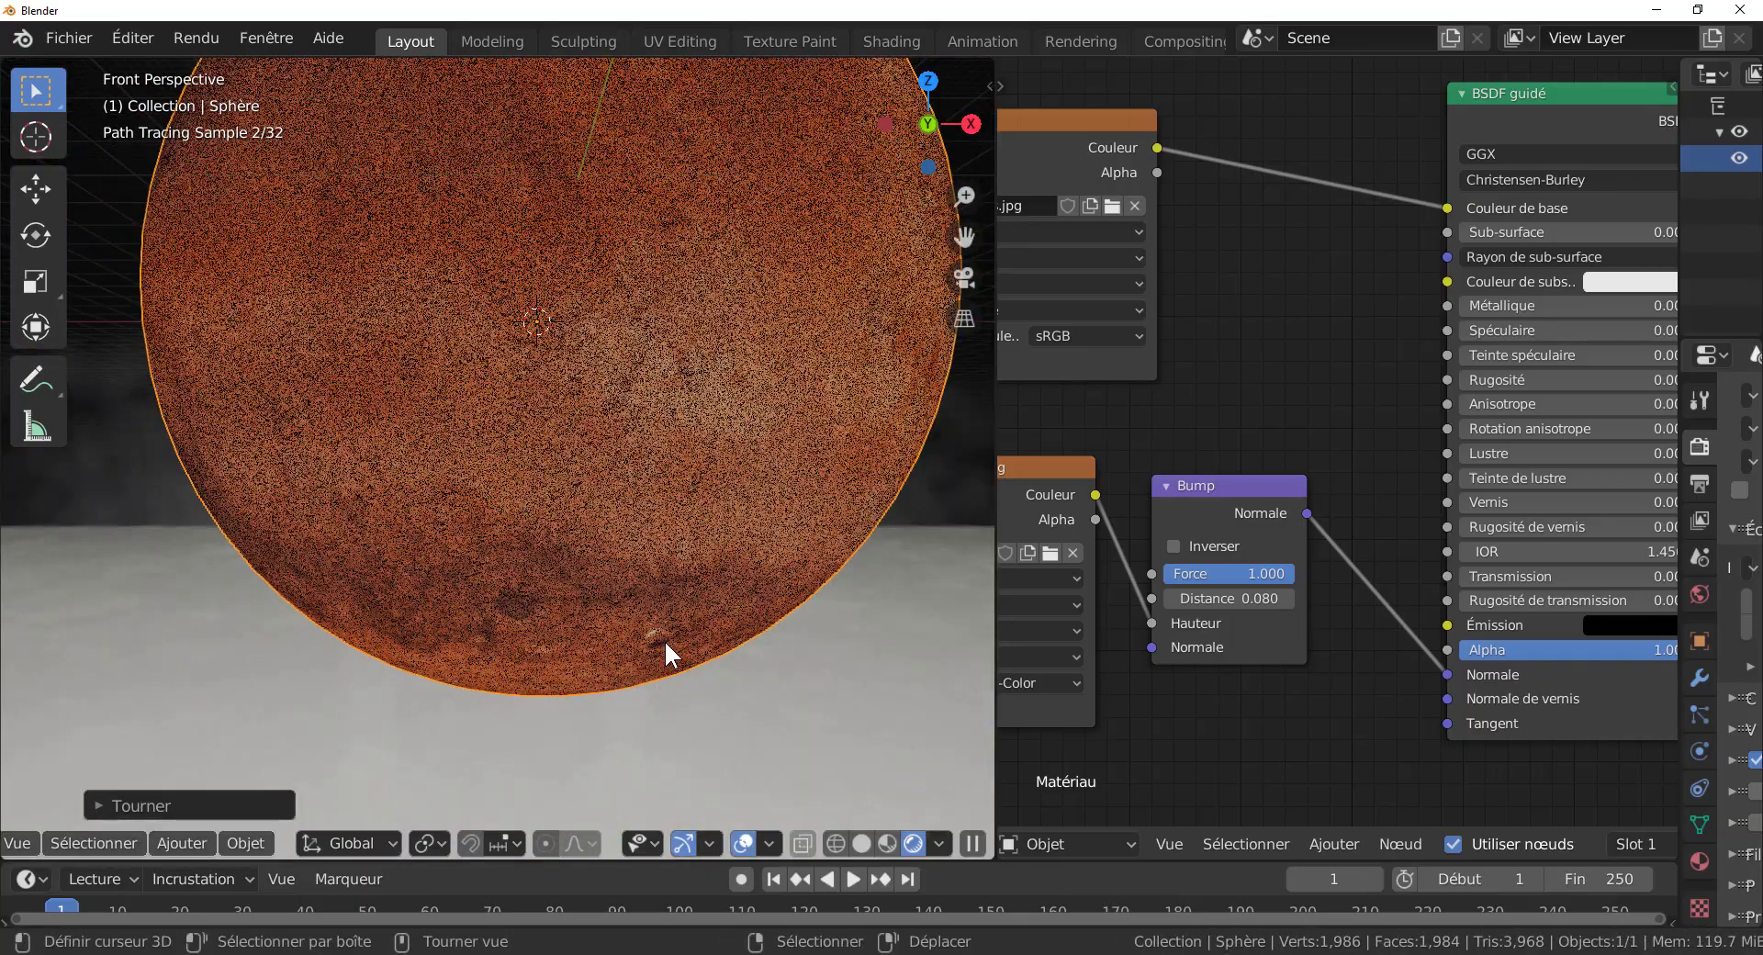
scroll(664, 639, "up", 3)
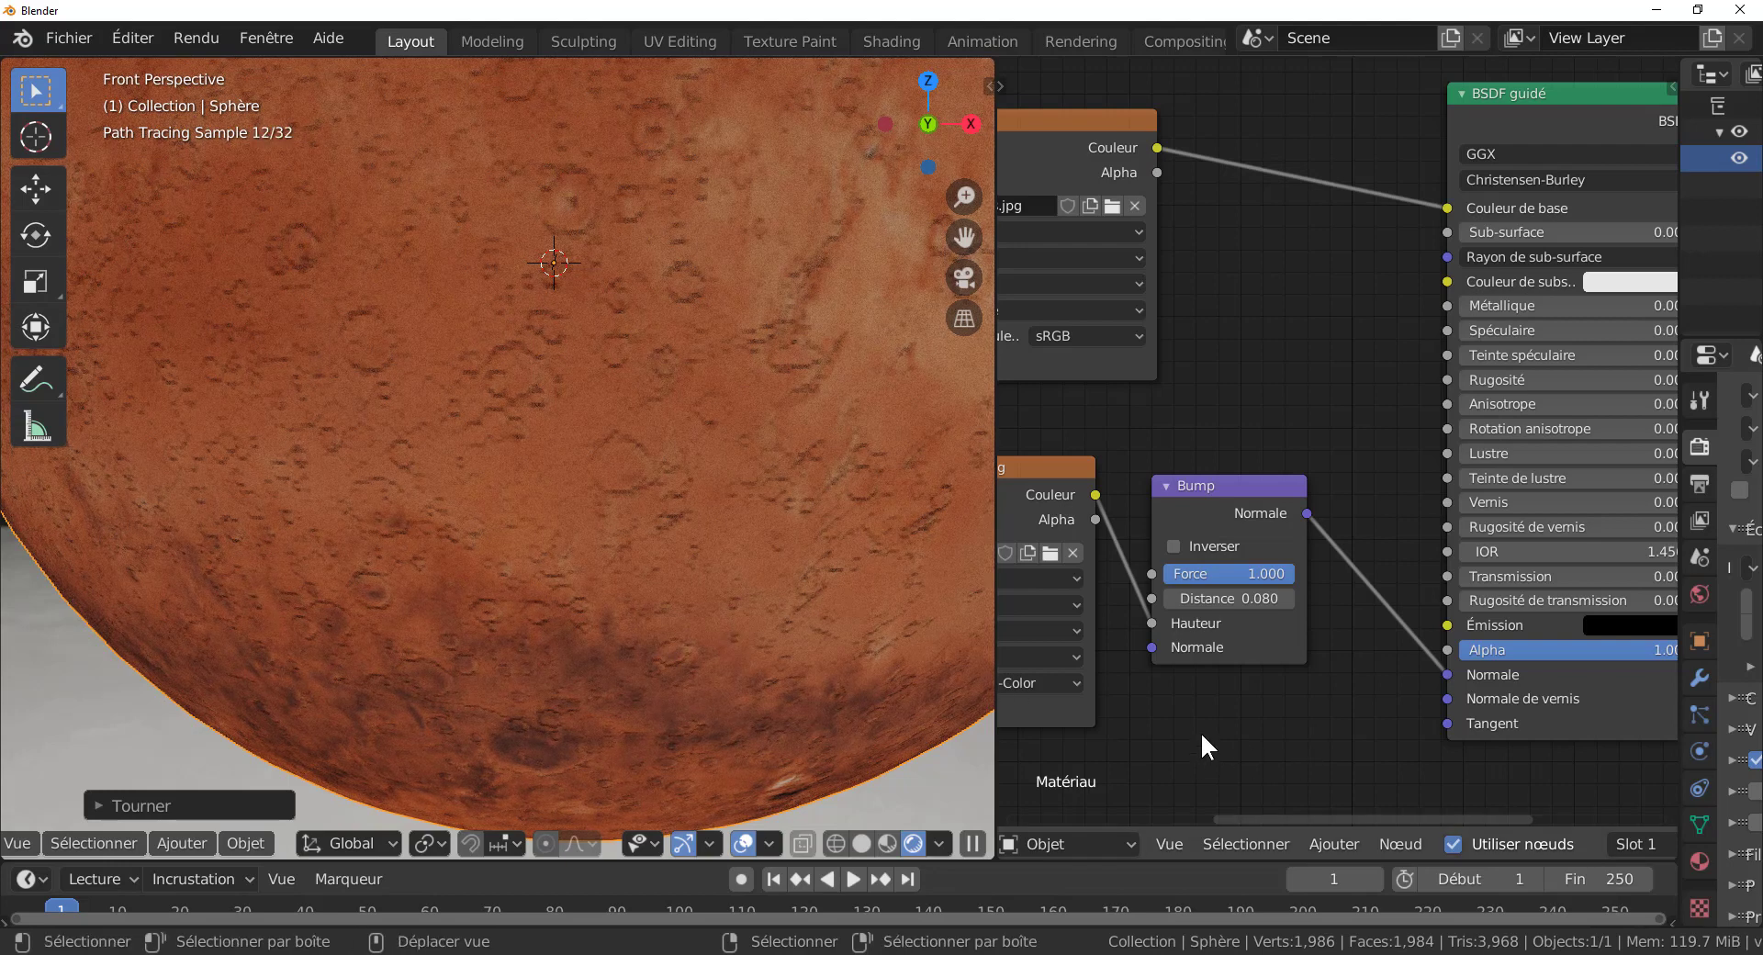
scroll(1210, 712, "down", 2)
middle_click_drag(1279, 694, 1410, 693)
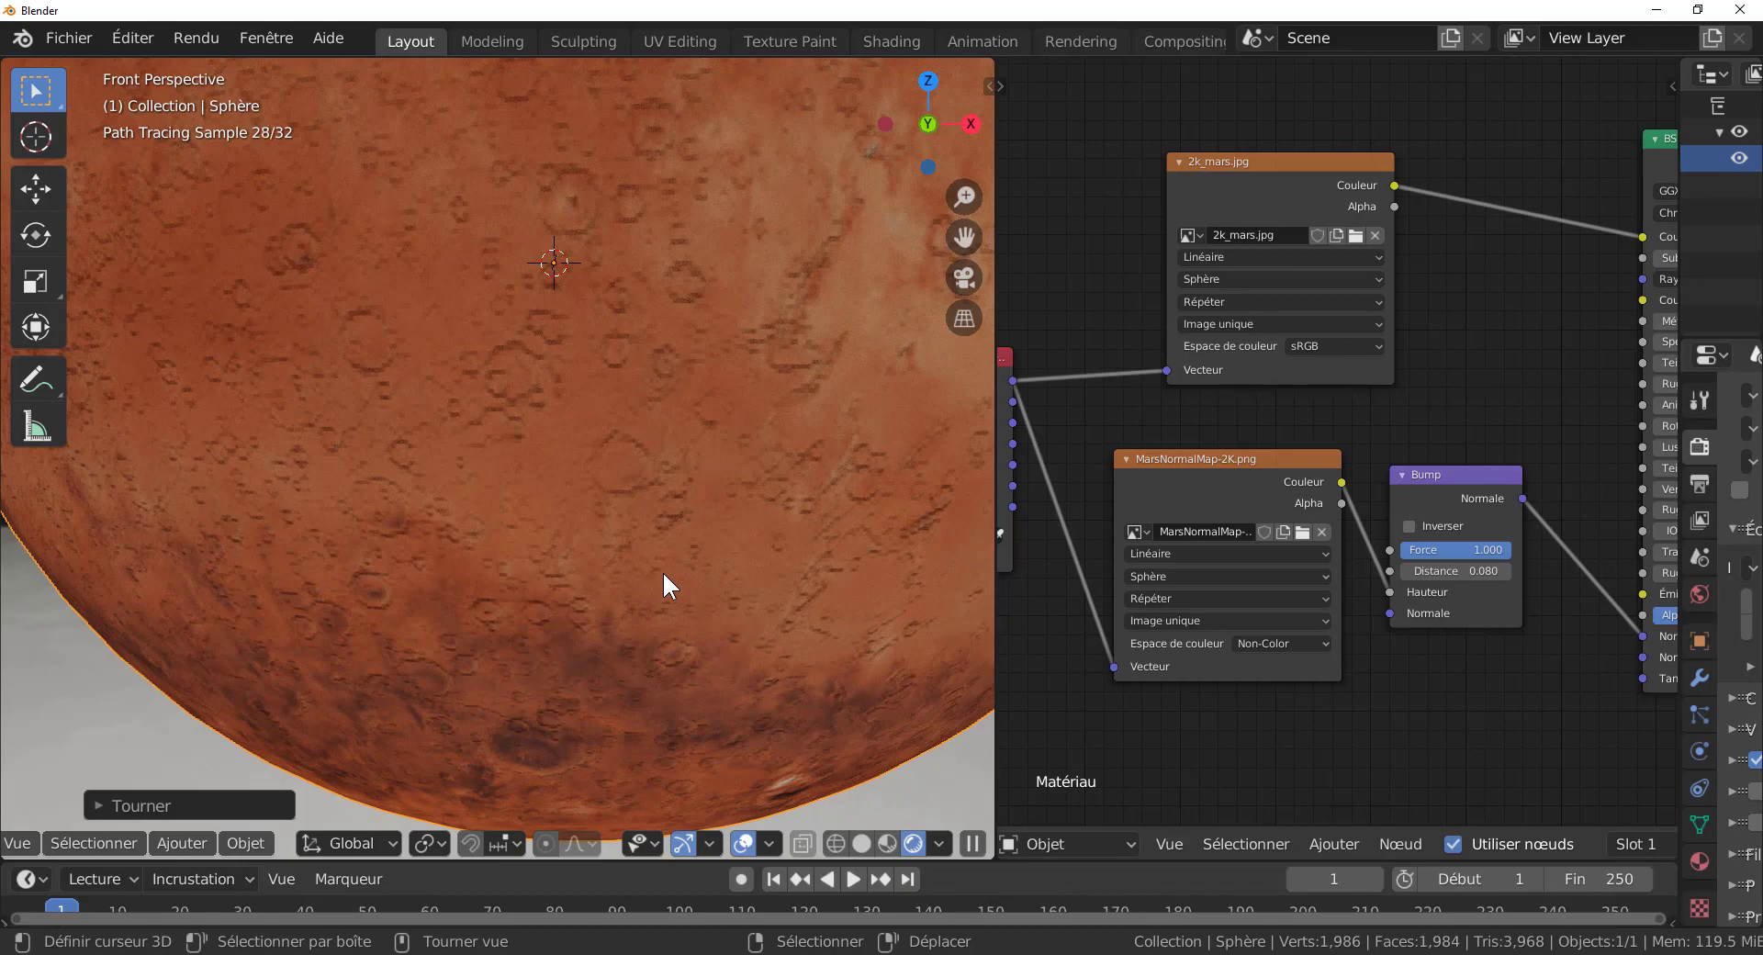
scroll(713, 570, "down", 5)
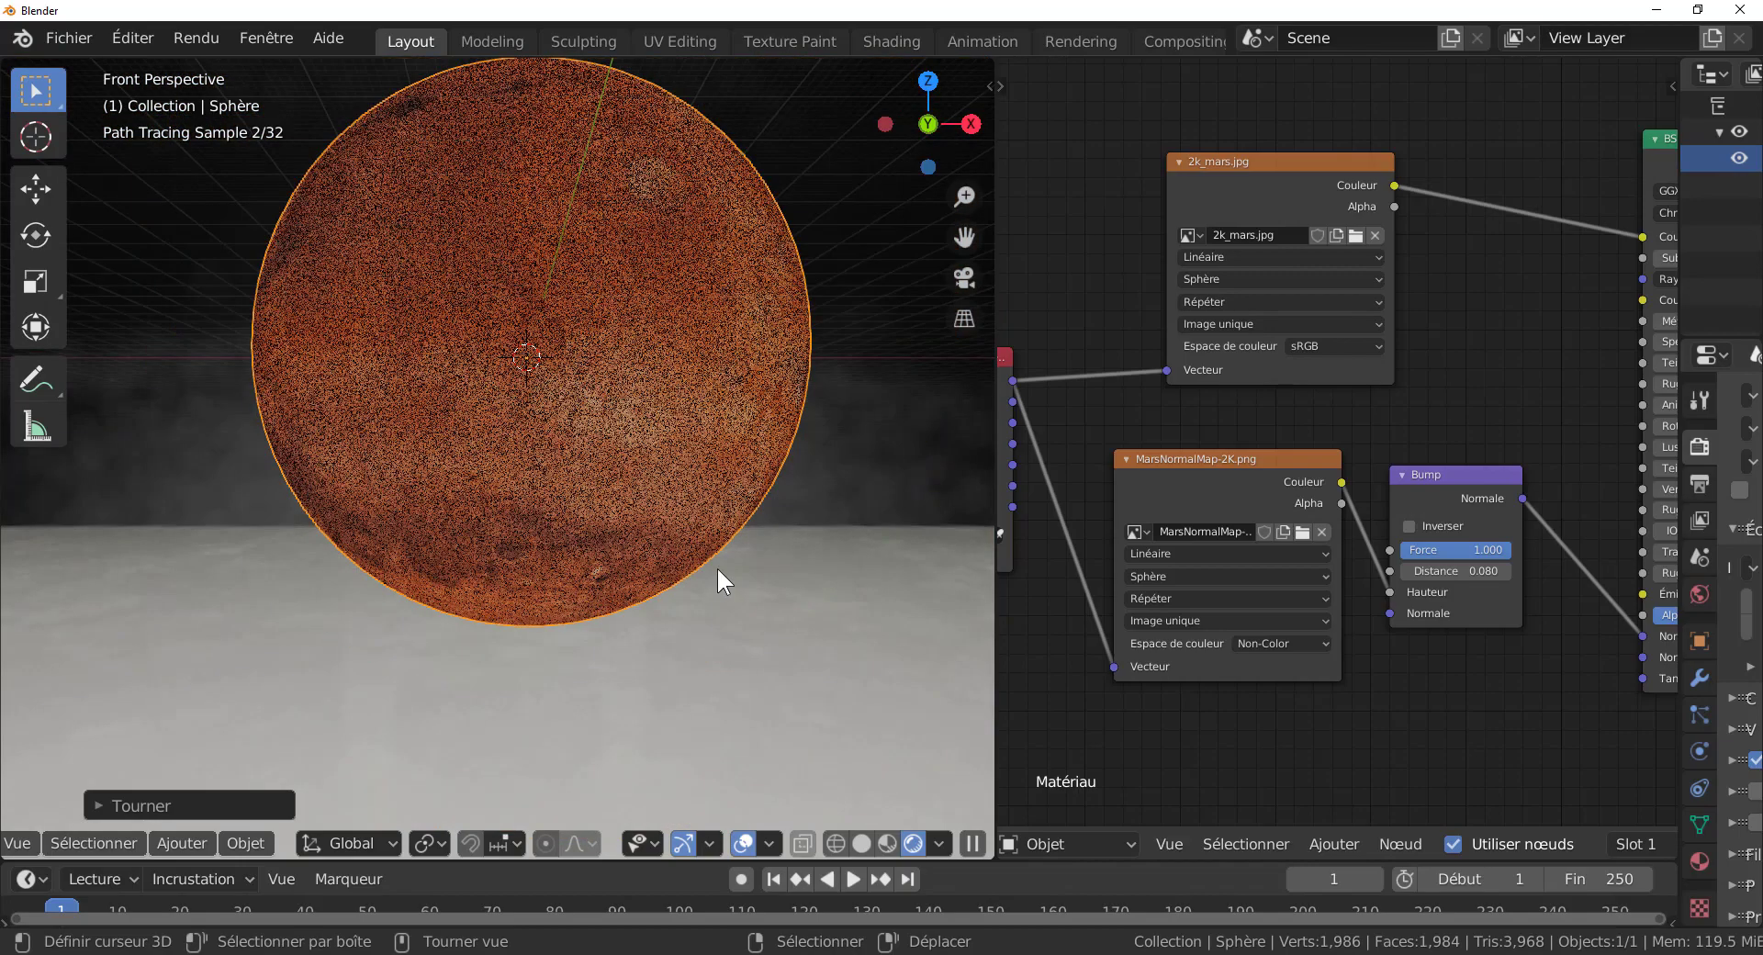
middle_click_drag(703, 631, 664, 681, "shift")
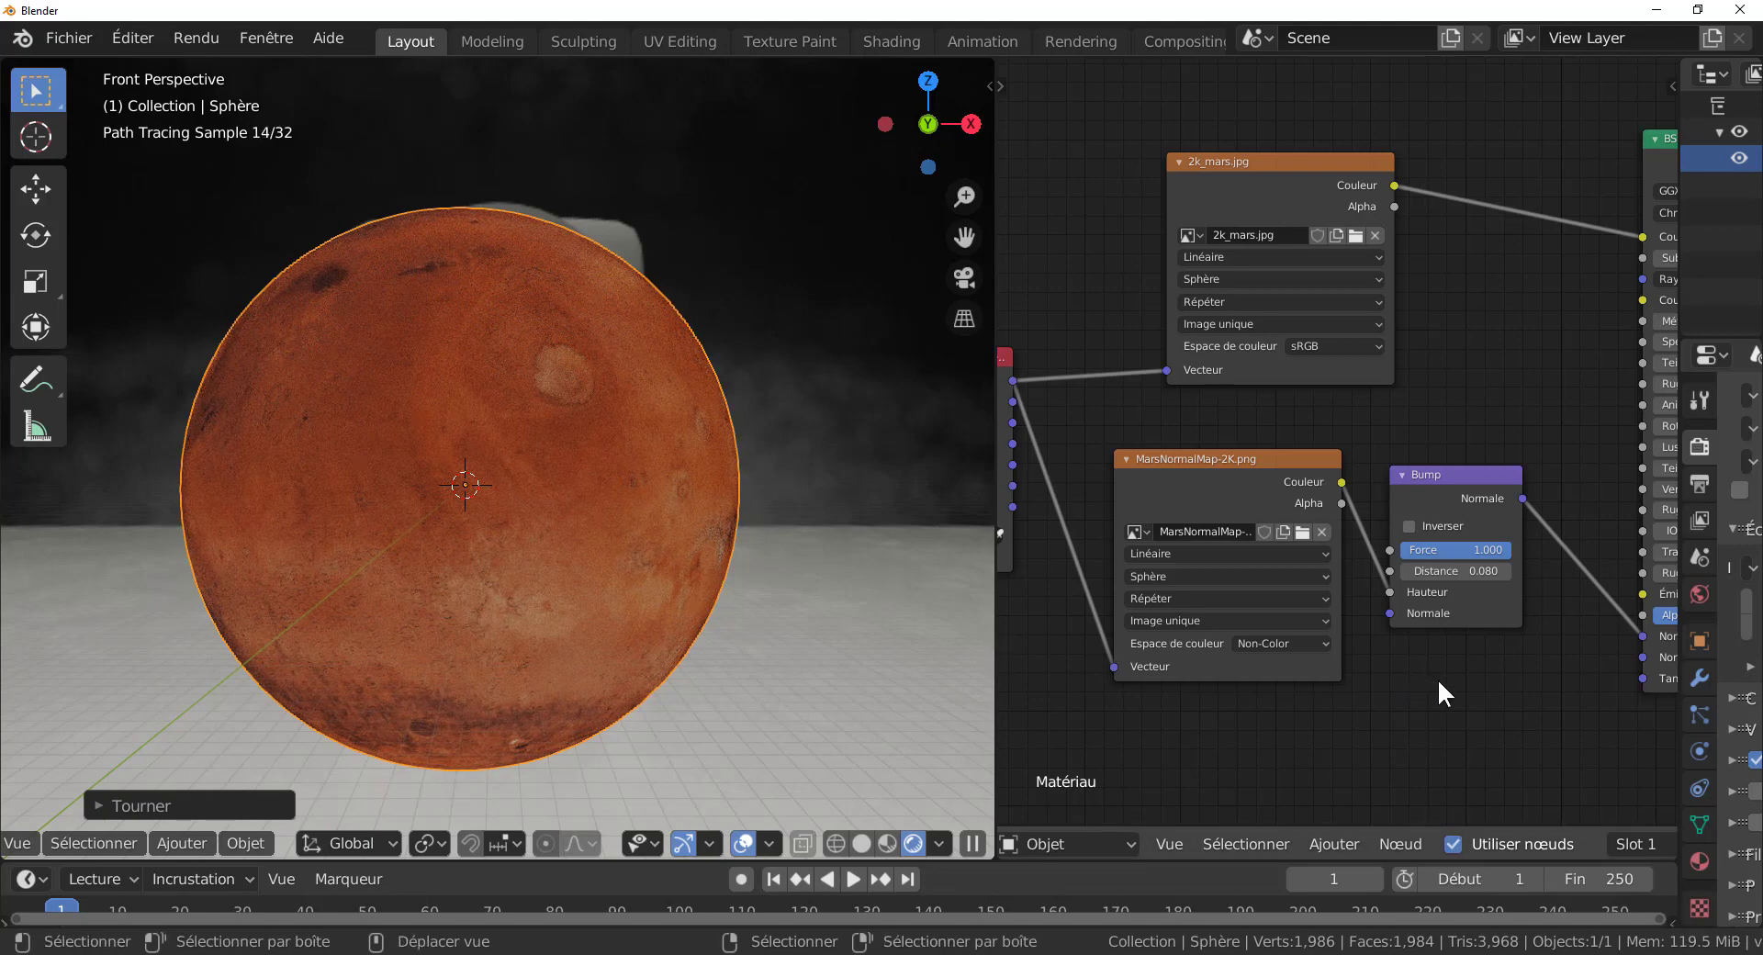
Step: Enlarge the node editor and tidy the nodes, aligning MarsNormalMap-2K.png beneath 2k_mars.jpg with the Bump node beside it
middle_click_drag(1392, 679, 1339, 661)
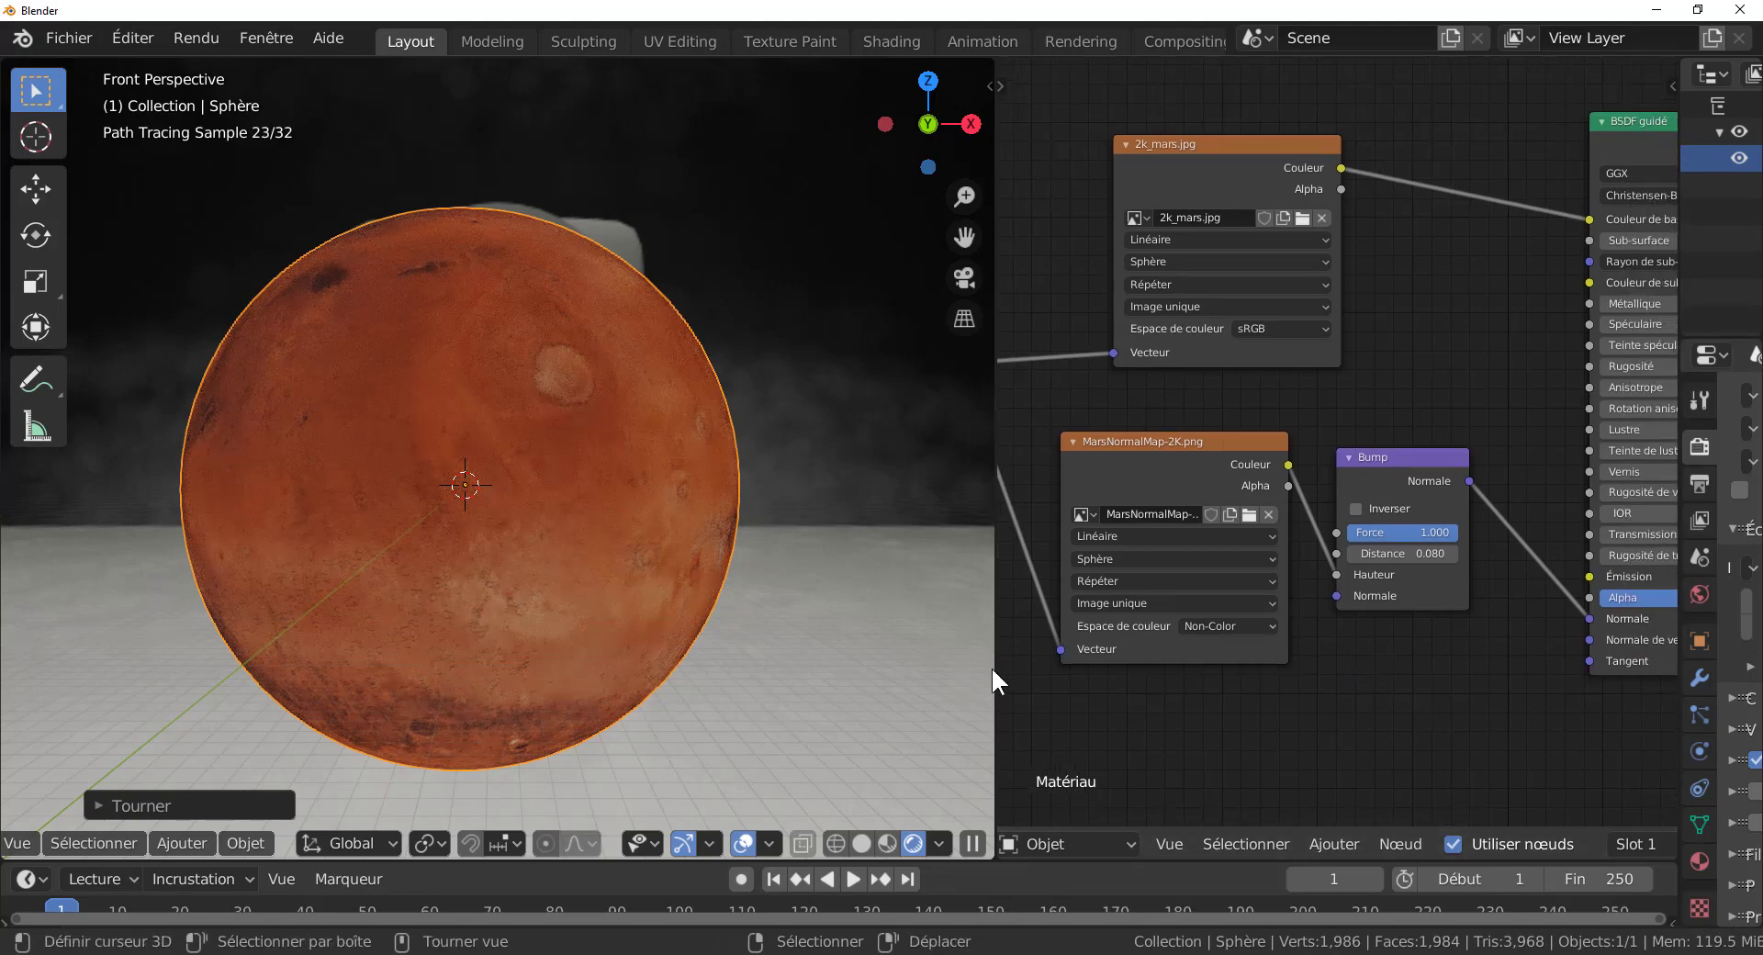
left_click_drag(994, 661, 687, 650)
middle_click_drag(988, 669, 1063, 669, "shift")
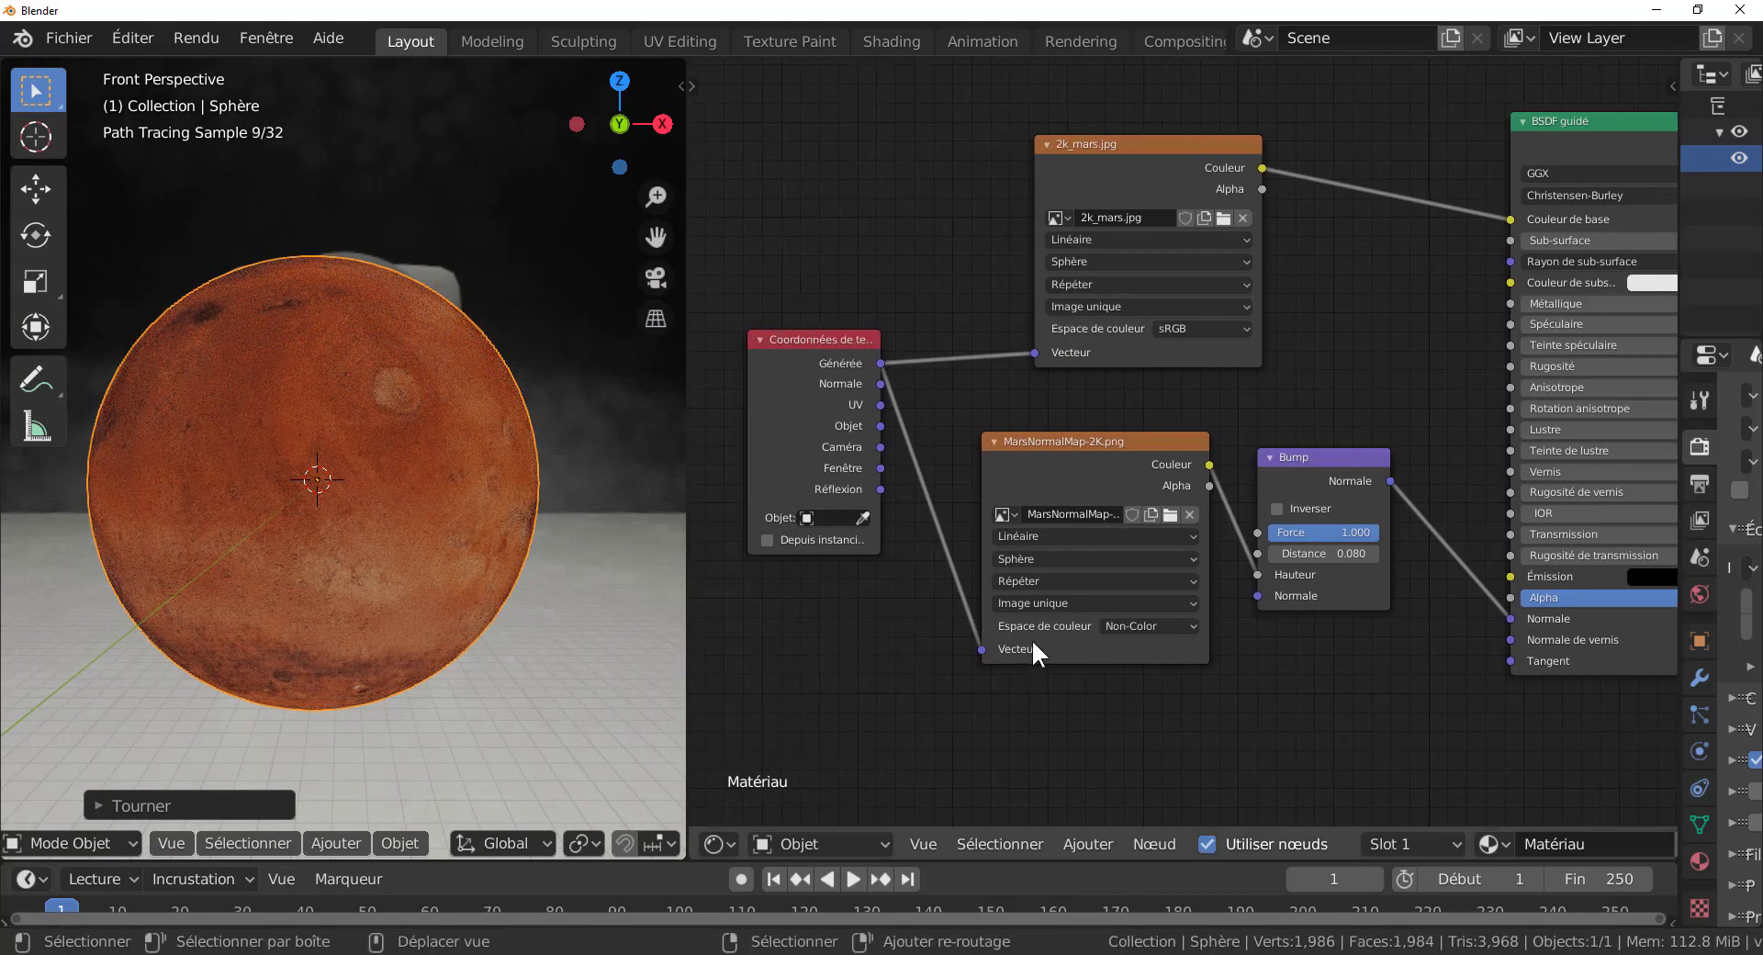
left_click_drag(1310, 450, 1322, 452)
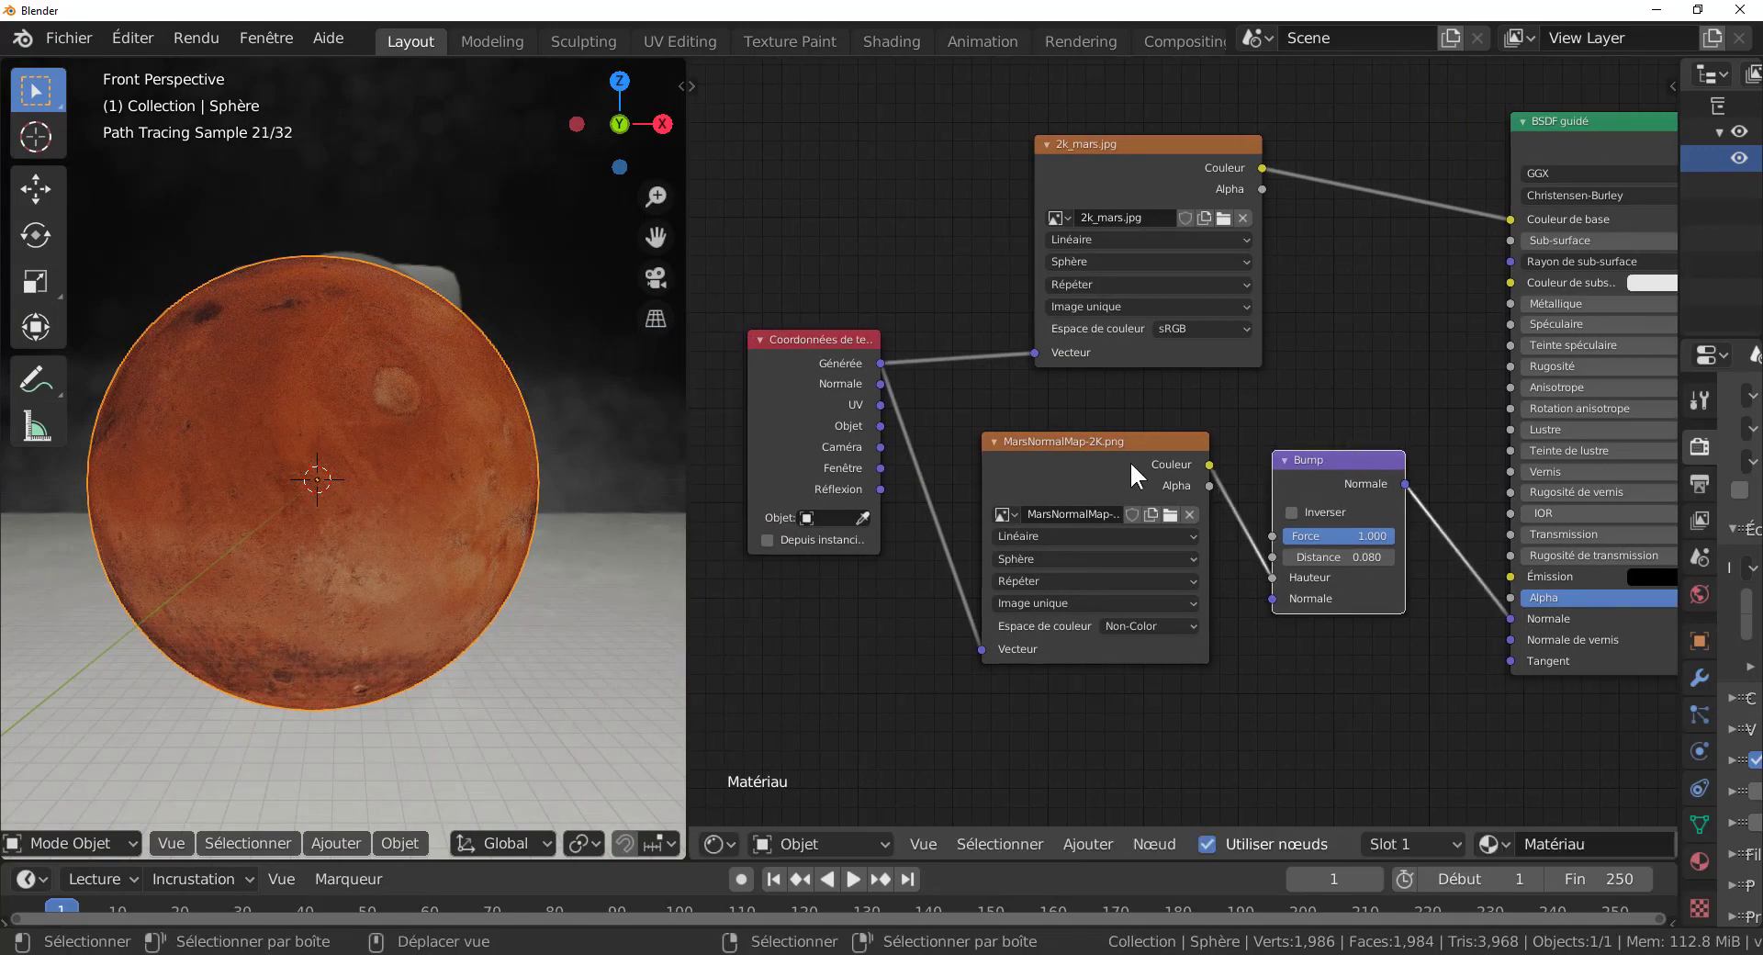
left_click_drag(1138, 449, 1188, 426)
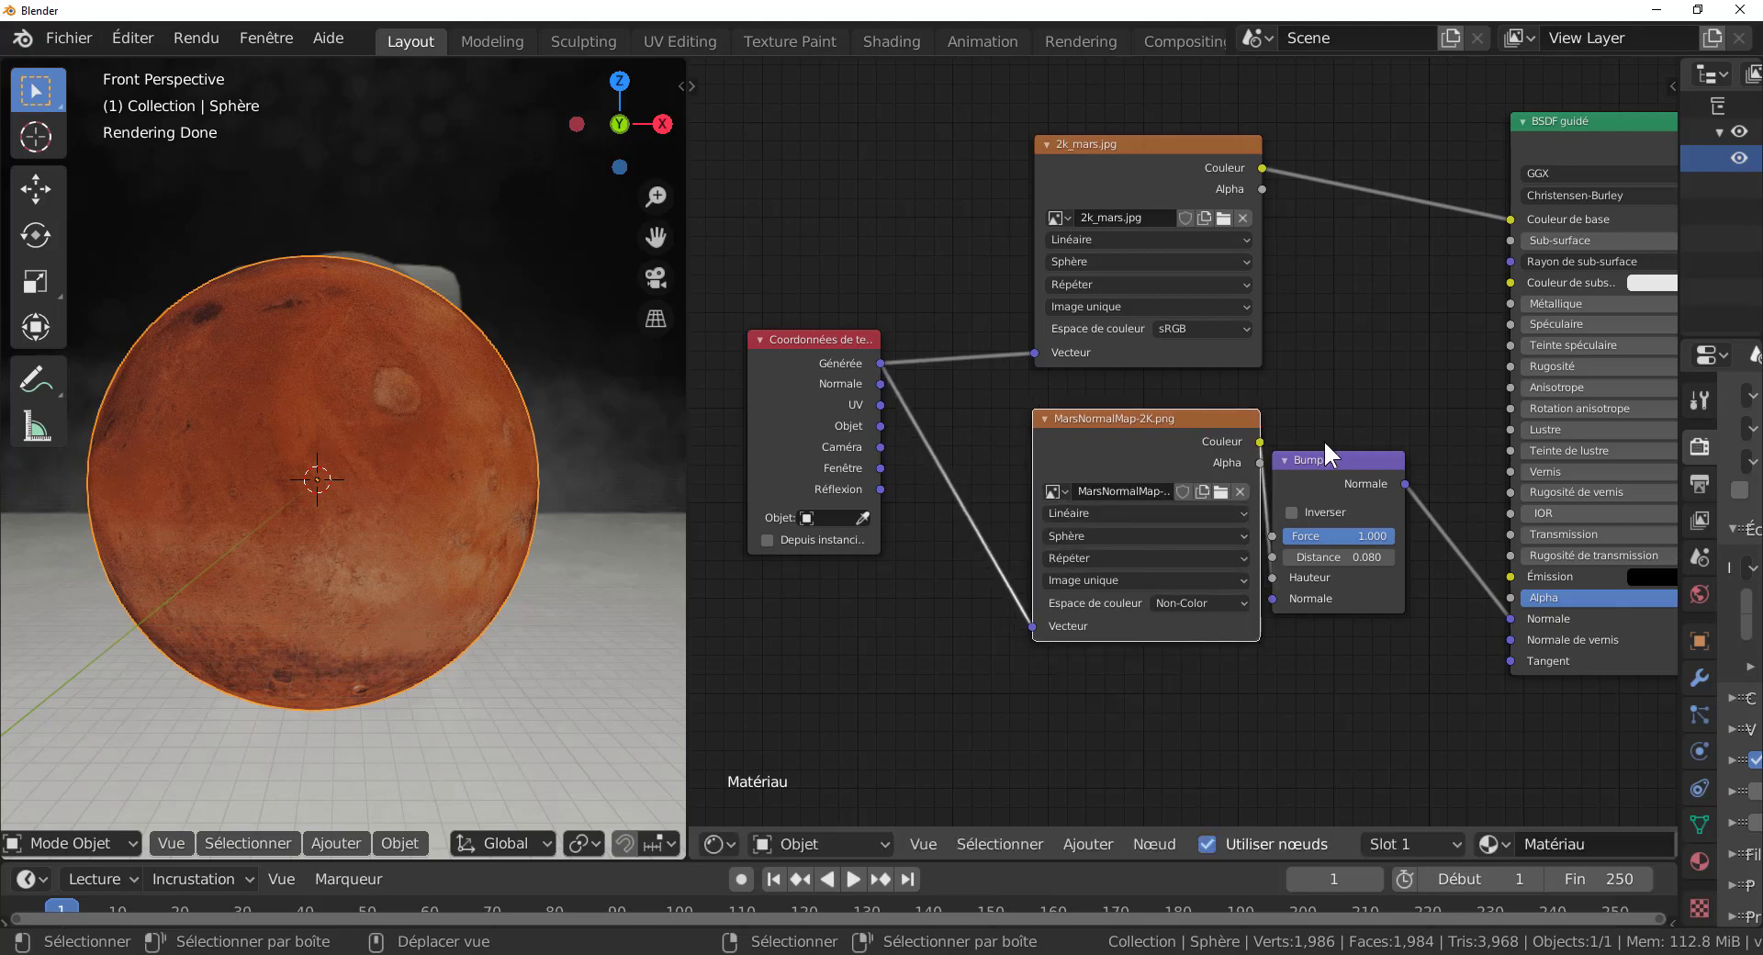
left_click_drag(1337, 460, 1357, 423)
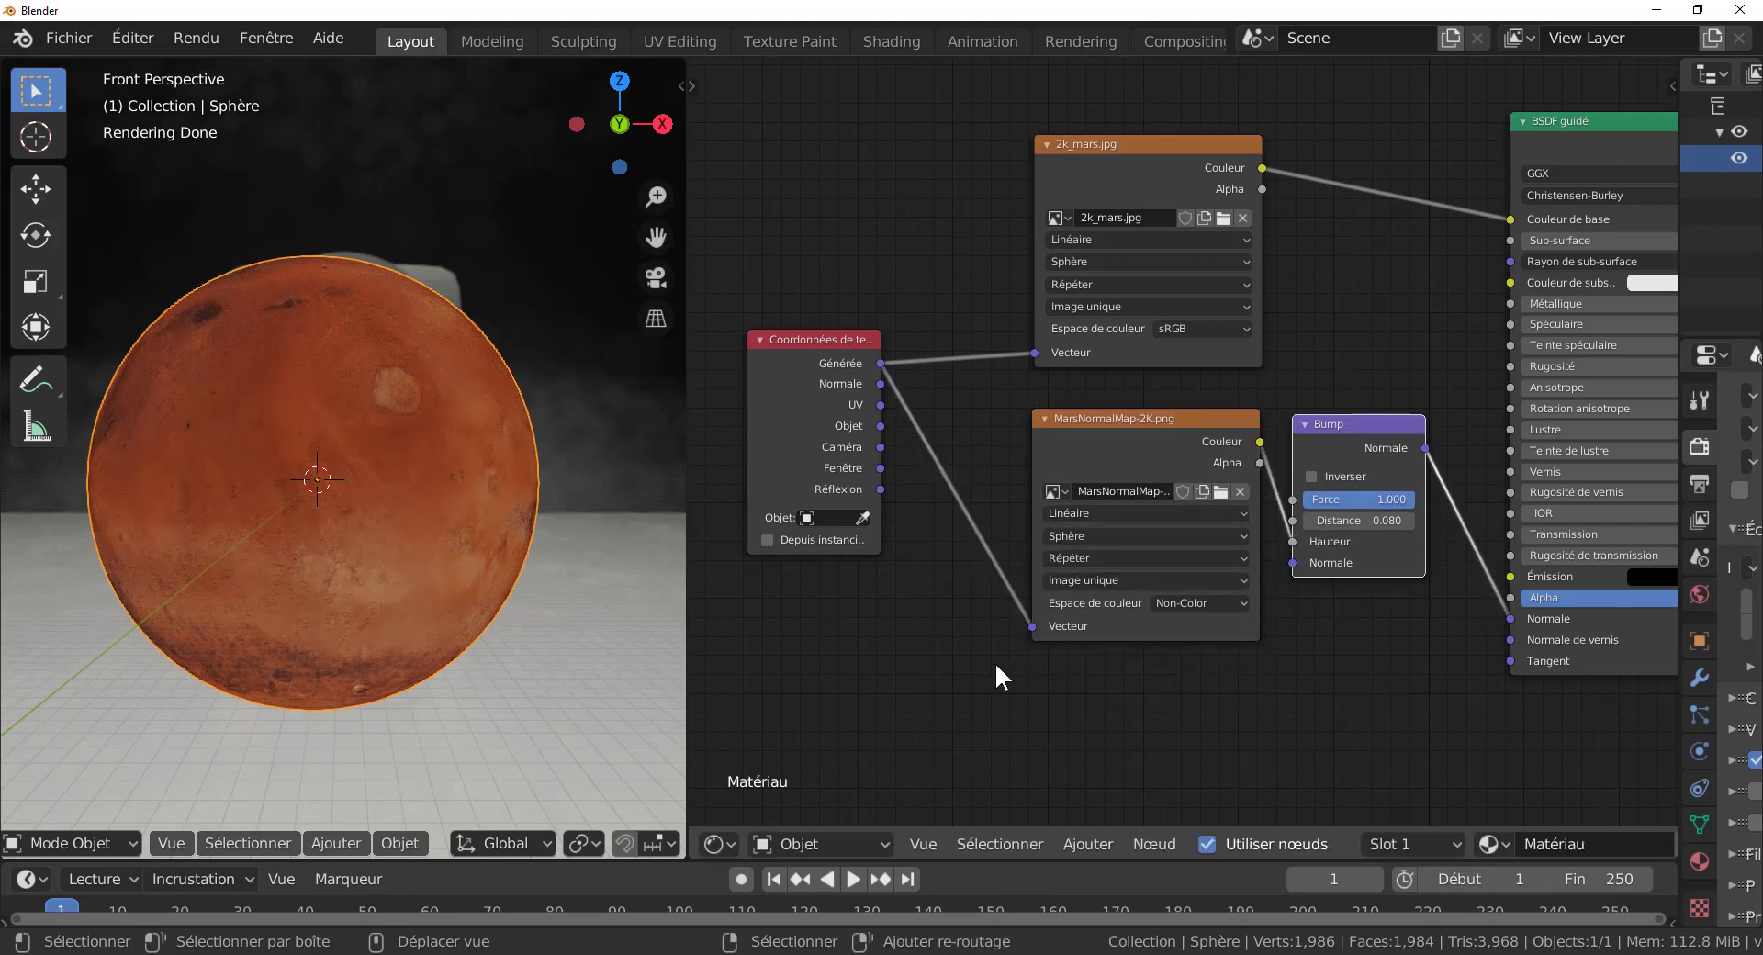
middle_click_drag(995, 663, 1010, 668, "shift")
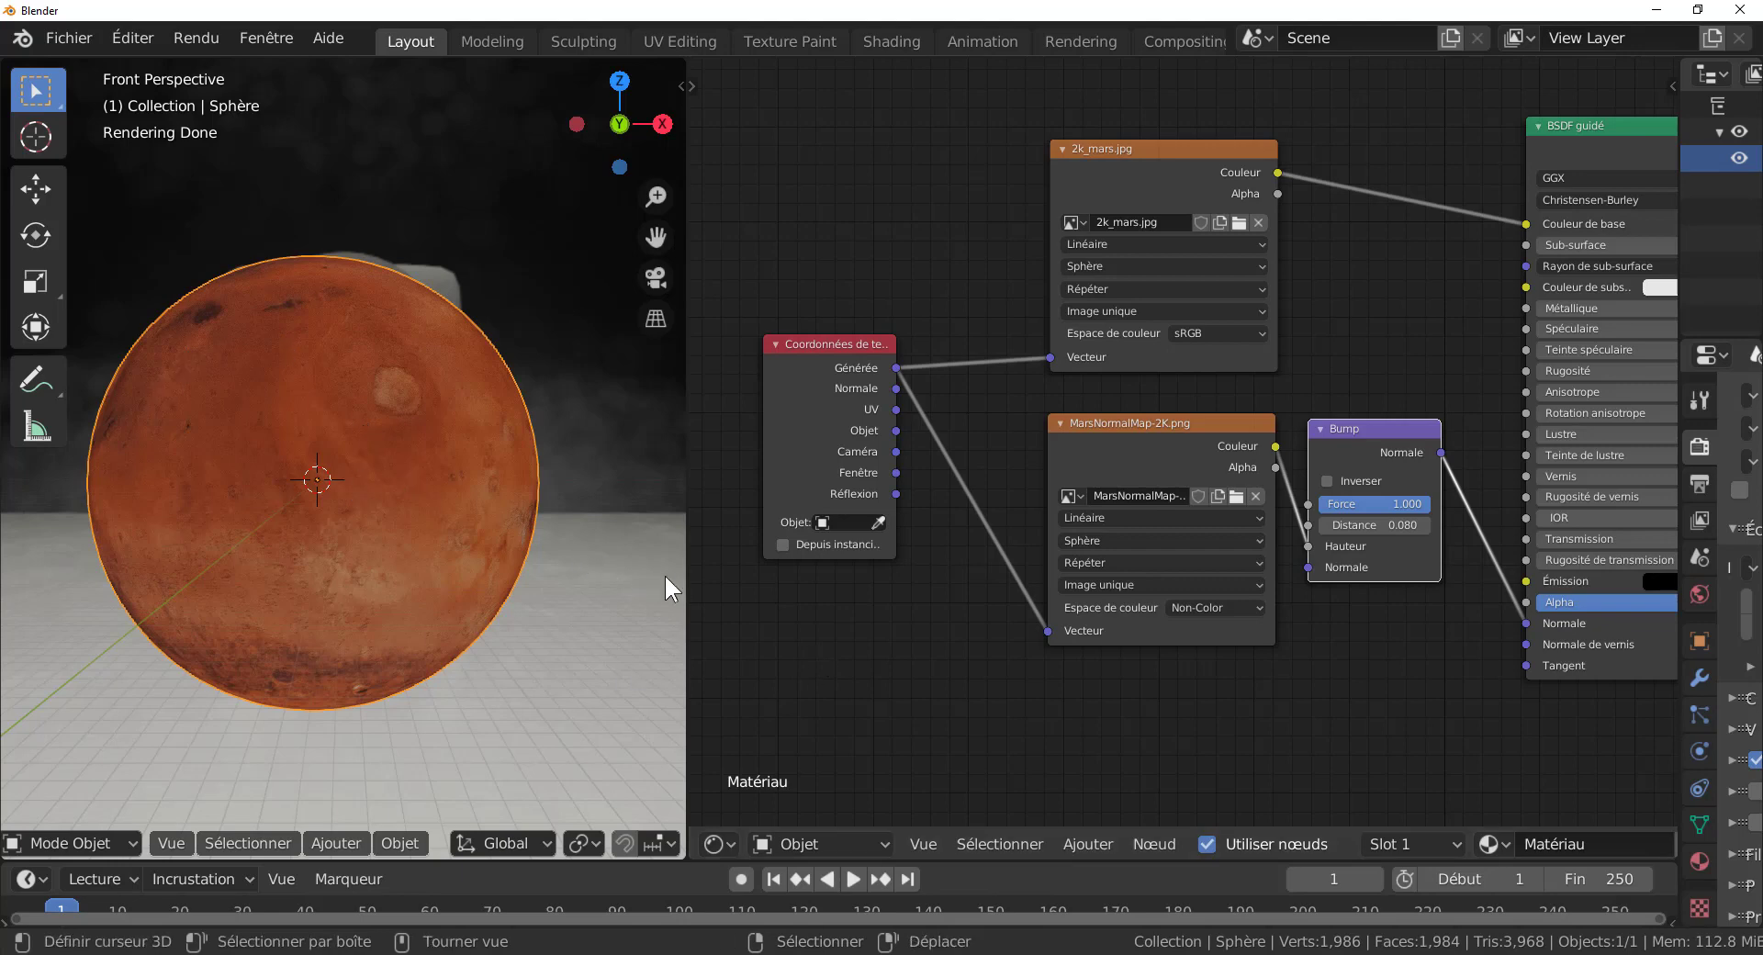
Step: Enlarge the 3D viewport, examine the planet's relief from another angle, and deselect the sphere
left_click_drag(685, 575, 1008, 581)
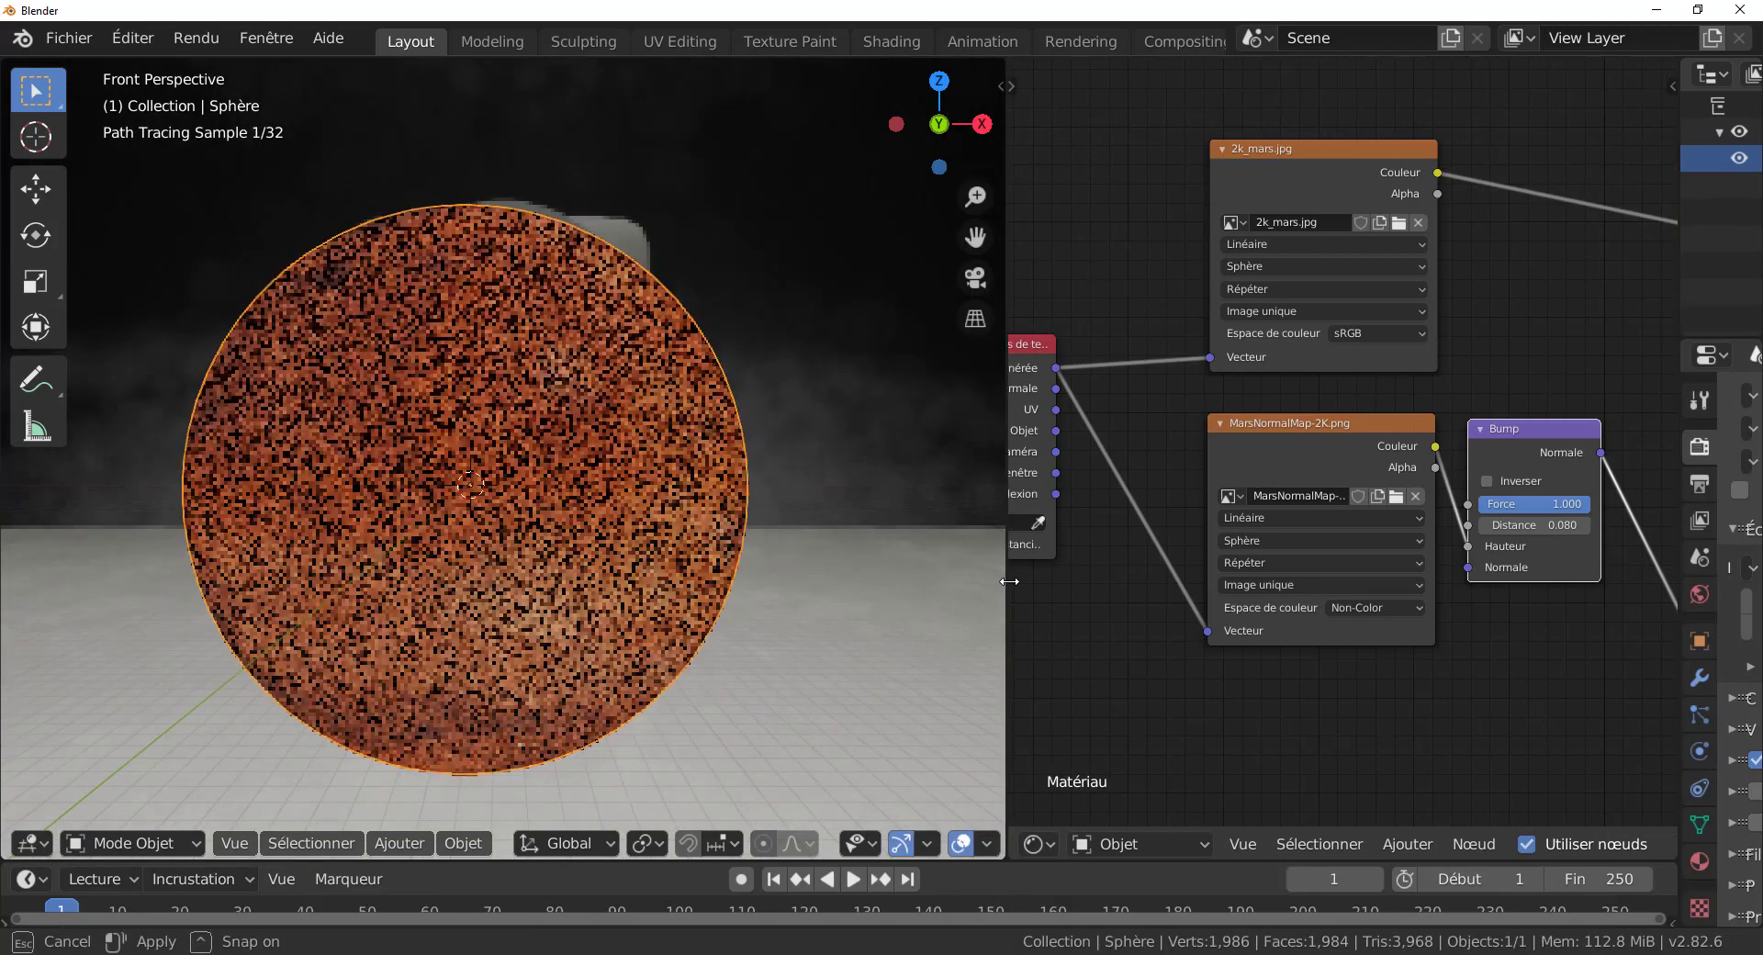
scroll(648, 576, "up", 2)
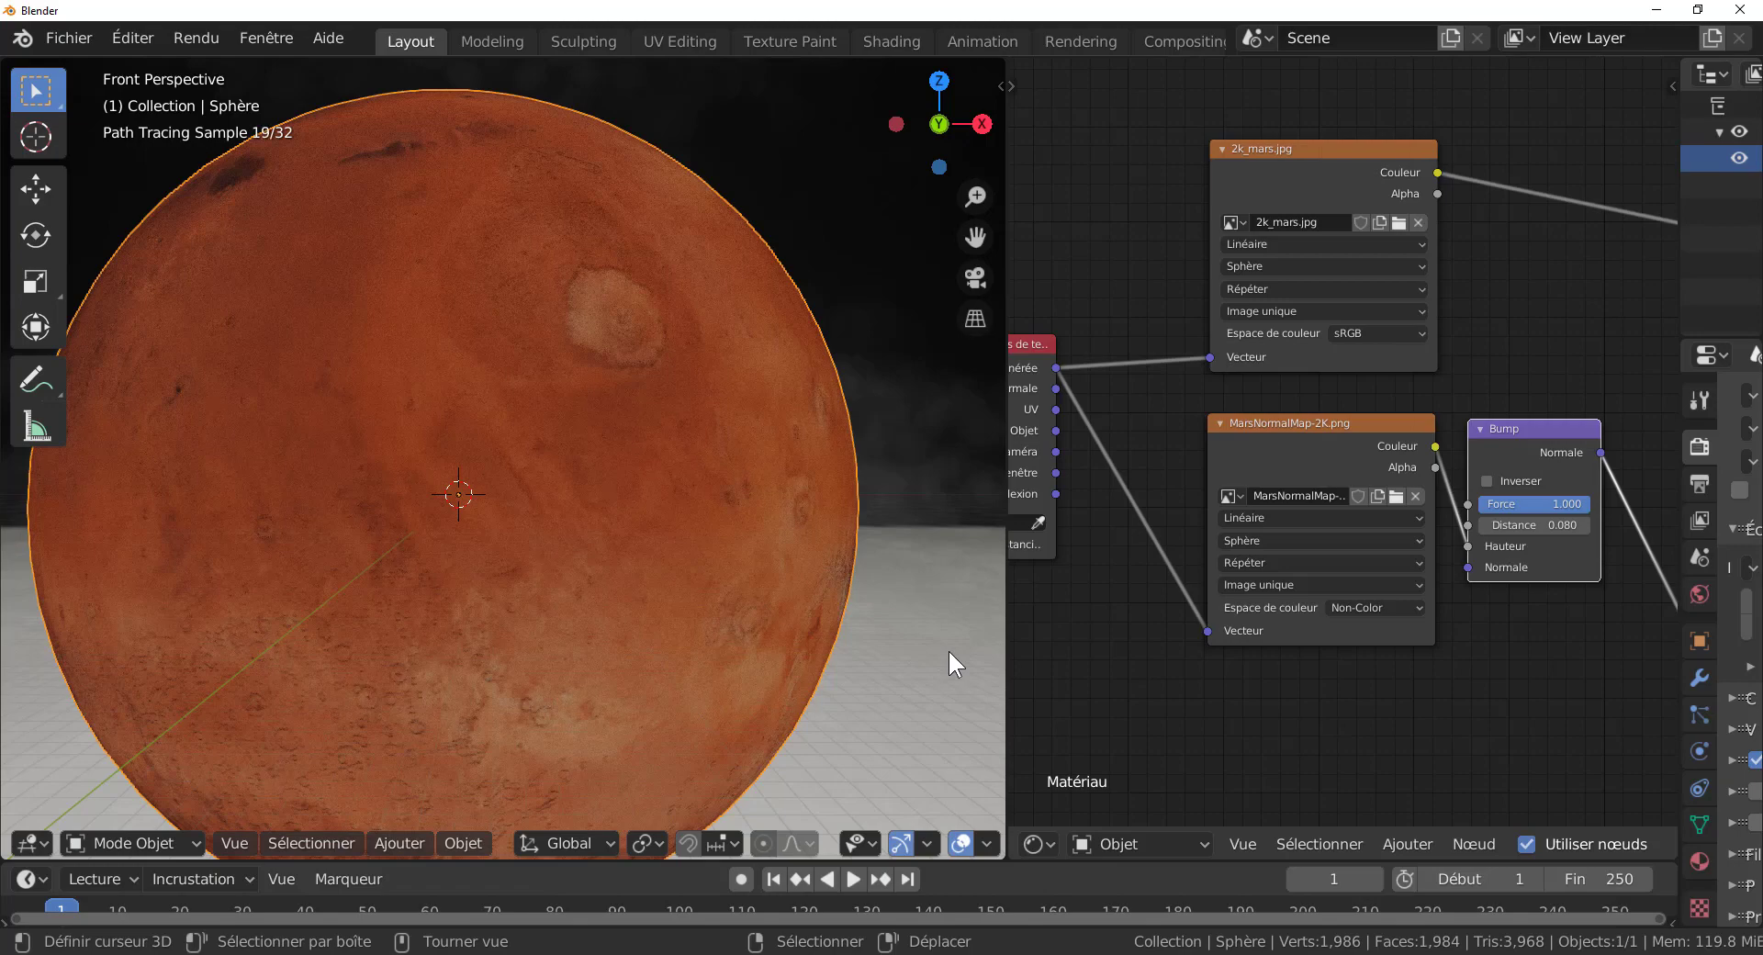
scroll(748, 578, "down", 2)
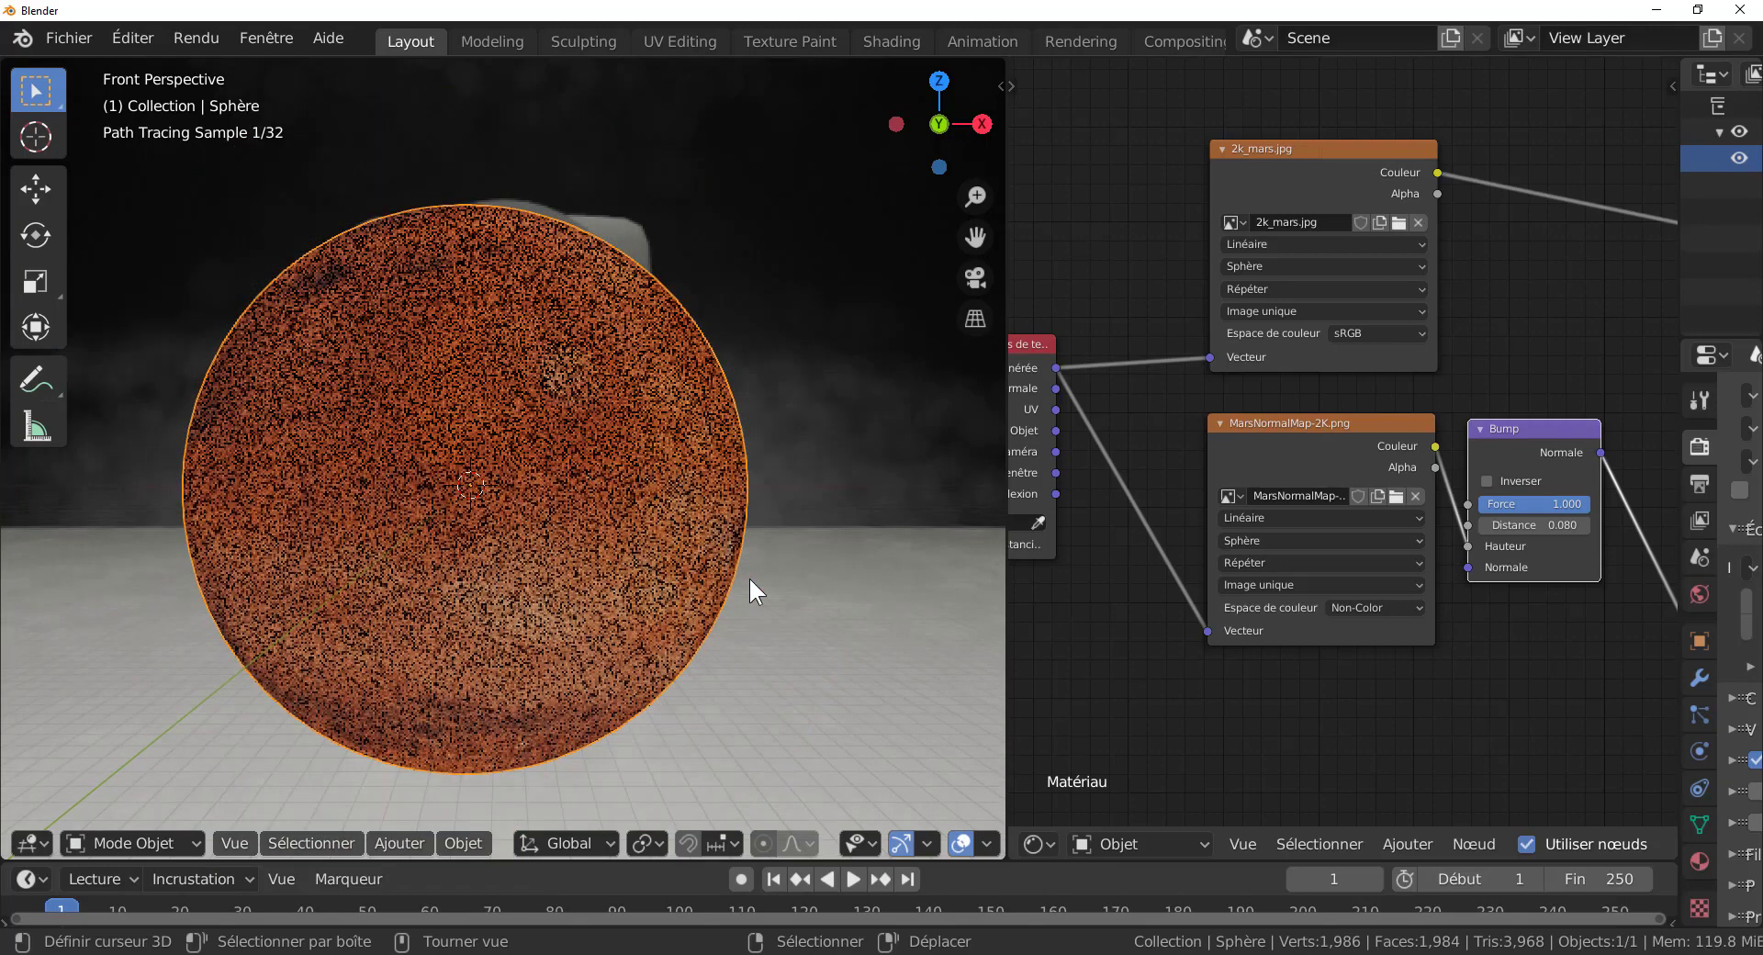
mouse_move(467, 554)
middle_mouse_down()
mouse_move(643, 571)
mouse_move(553, 562)
mouse_move(563, 543)
middle_mouse_up()
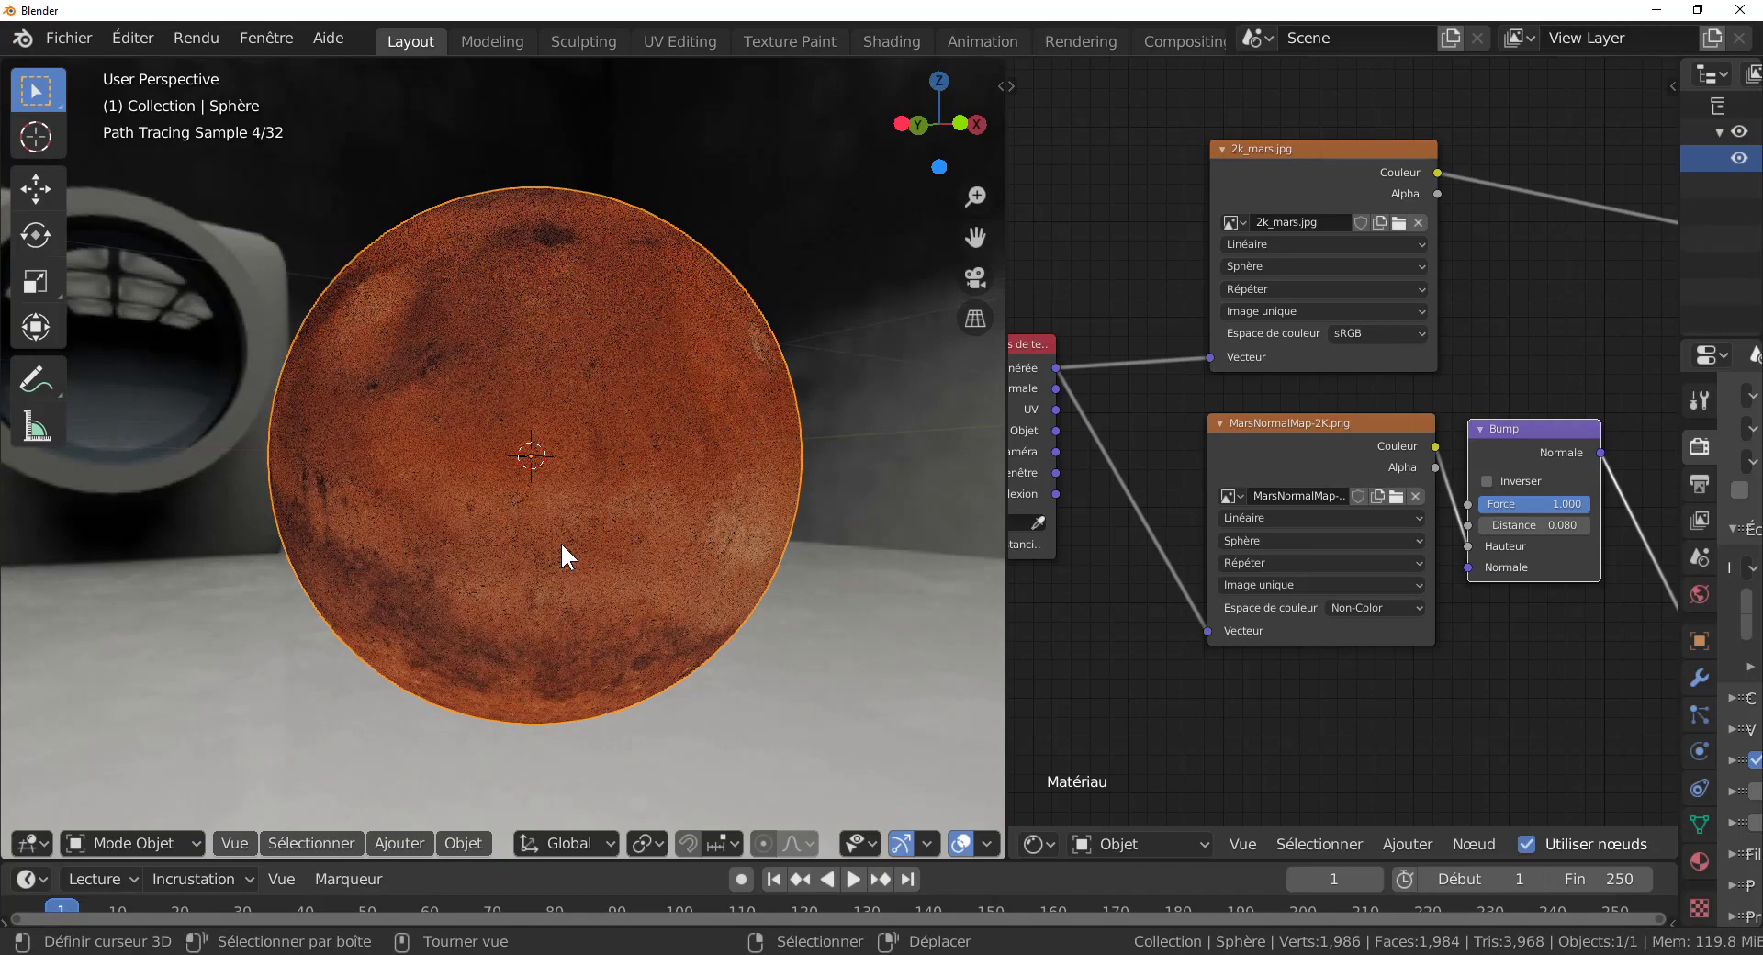
scroll(562, 547, "up", 2)
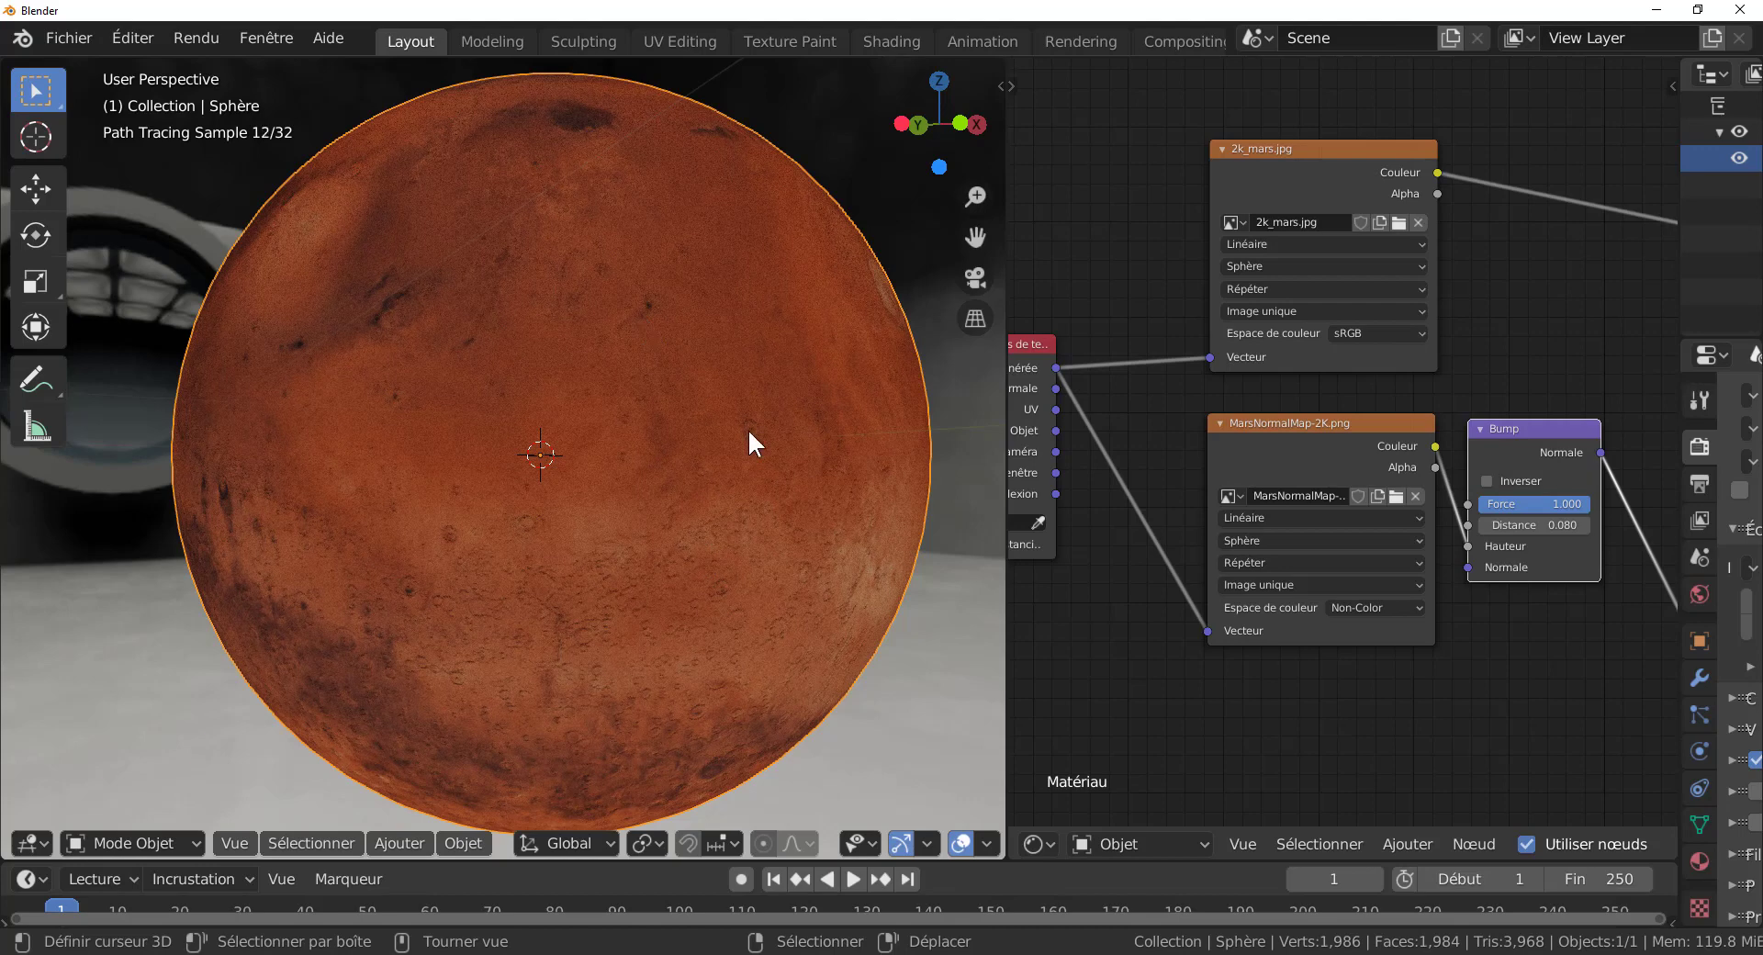
left_click(918, 636)
left_click(915, 654)
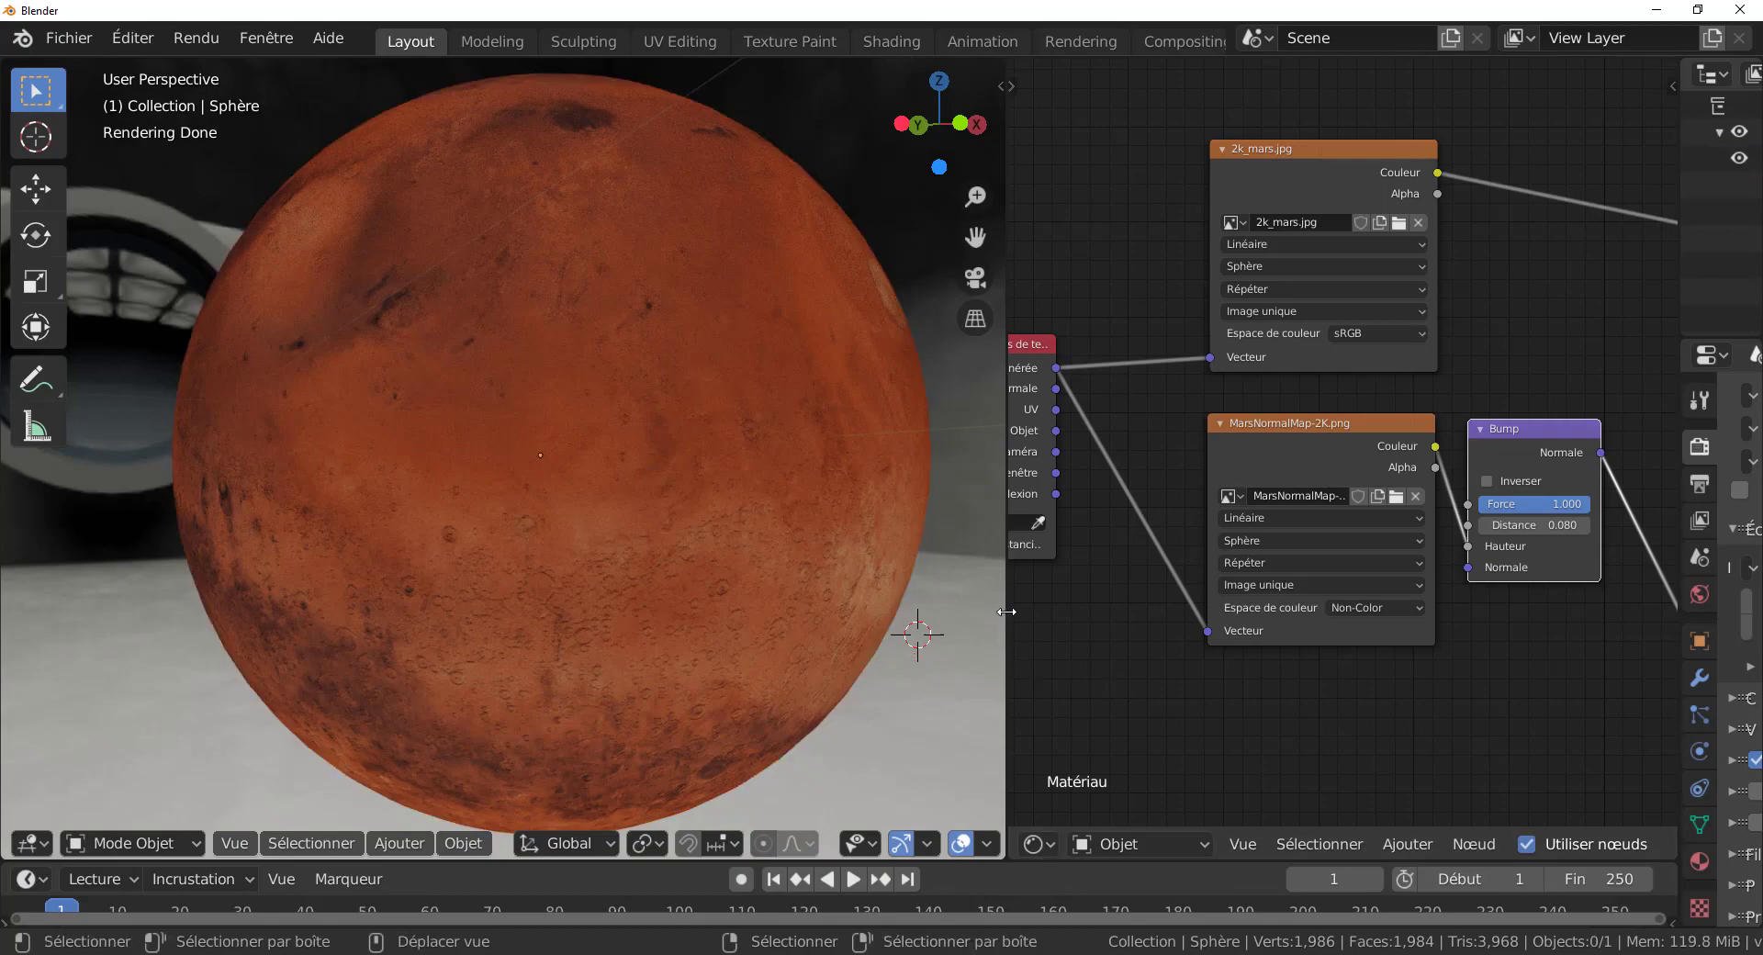
Step: Widen the properties area and remove the Bright-roof-multi.jpg image from the World's environment texture
left_click_drag(1010, 633, 849, 615)
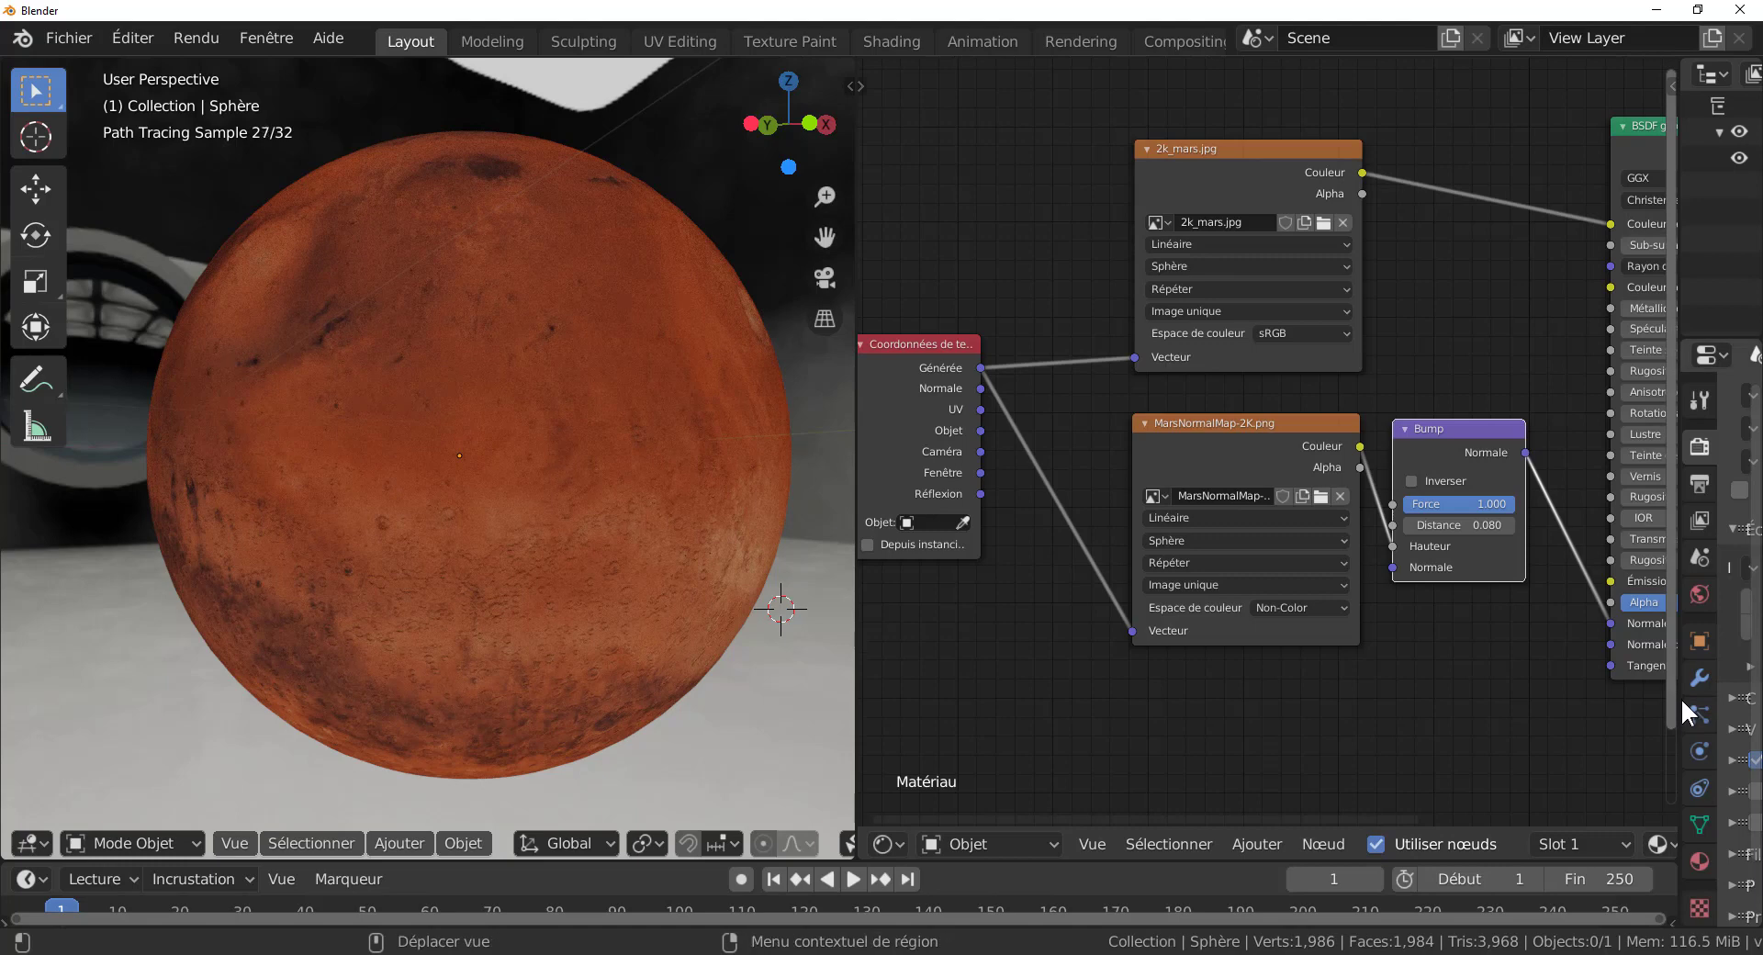
left_click_drag(1662, 690, 1224, 734)
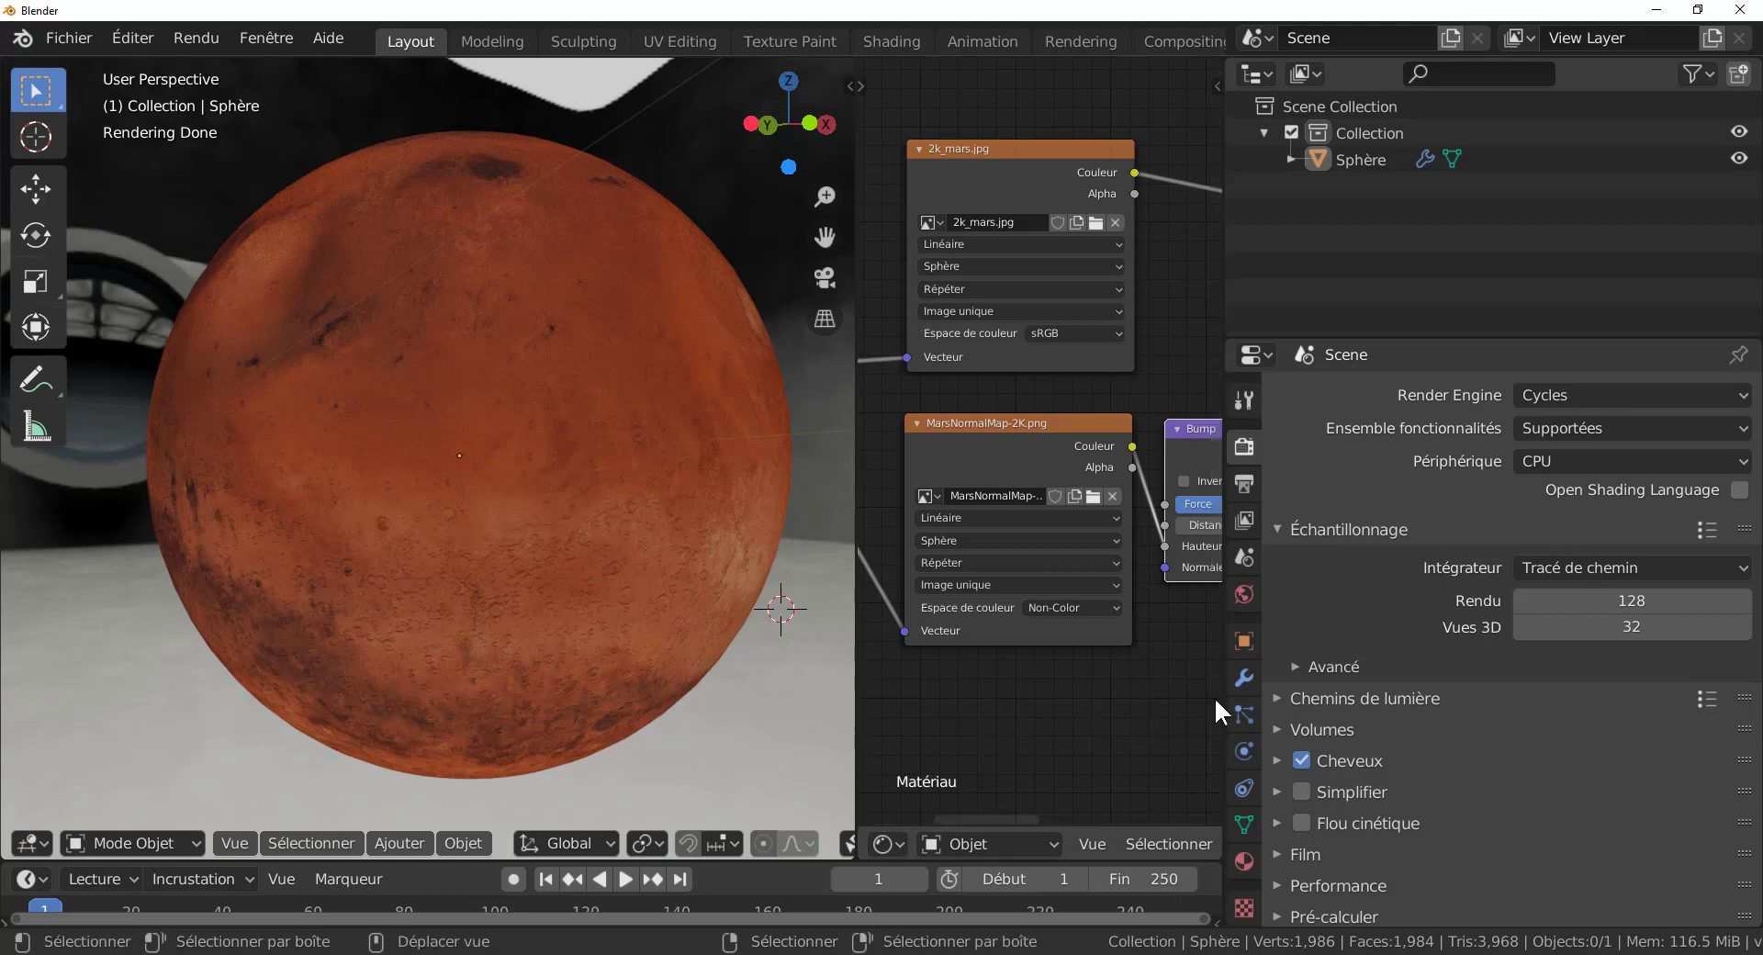
scroll(1572, 781, "down", 2)
scroll(1517, 770, "up", 2)
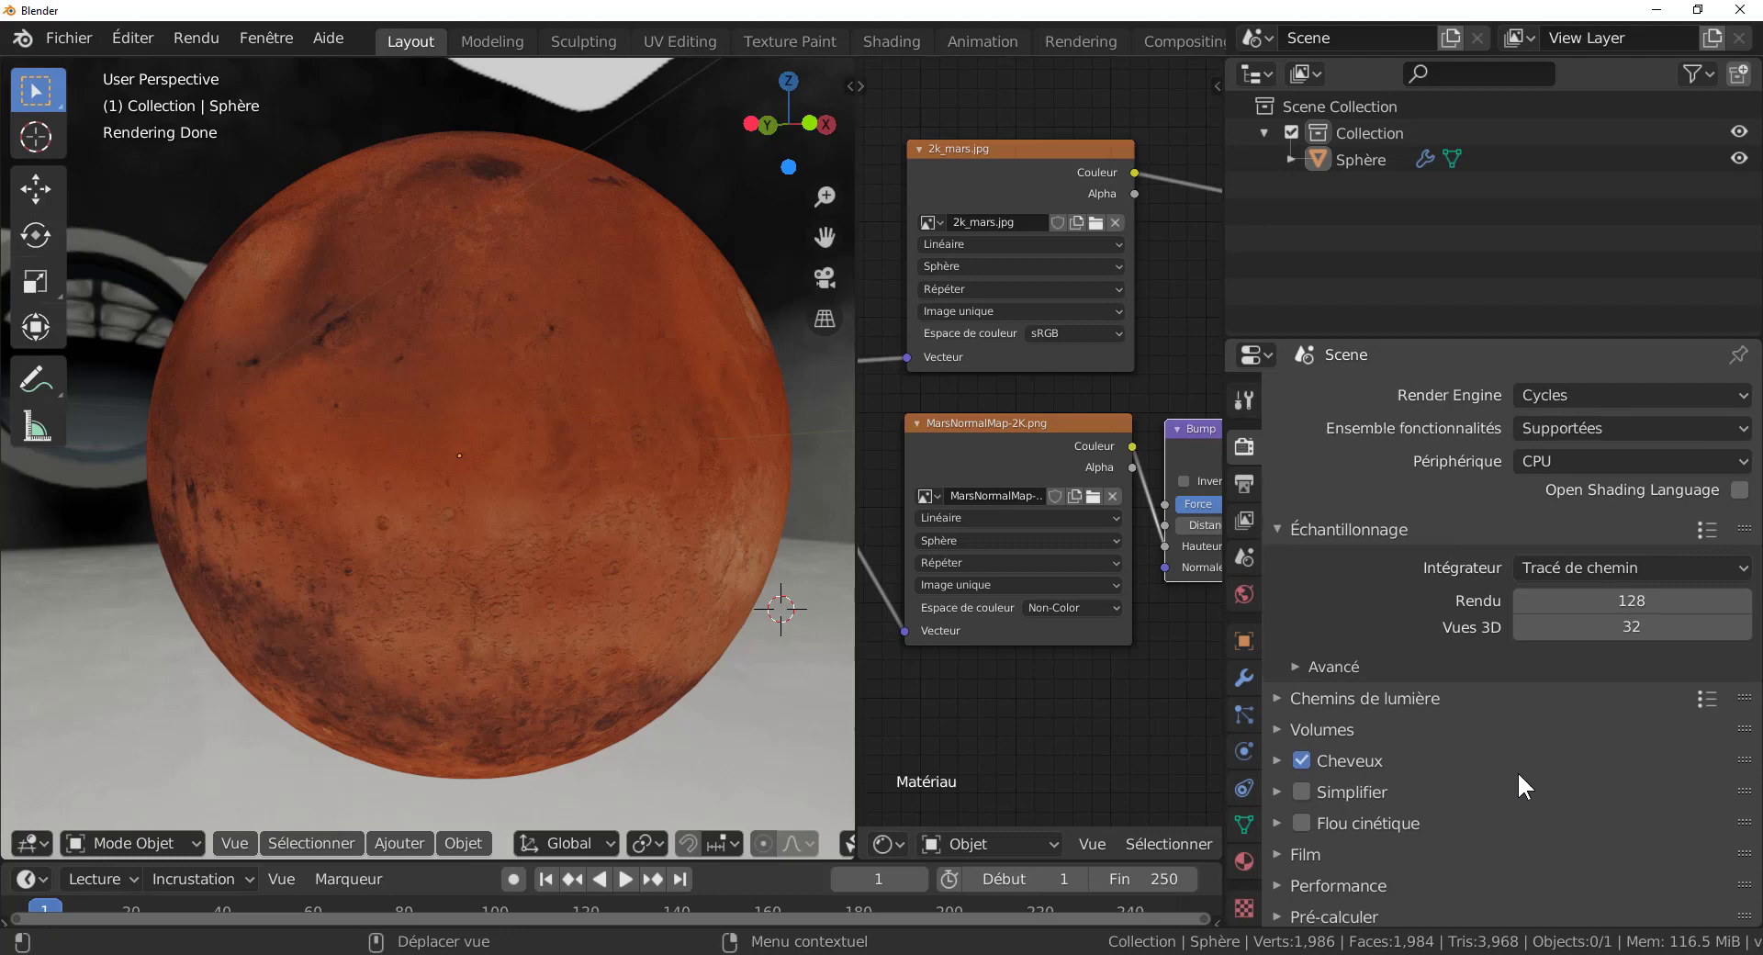
left_click(1244, 593)
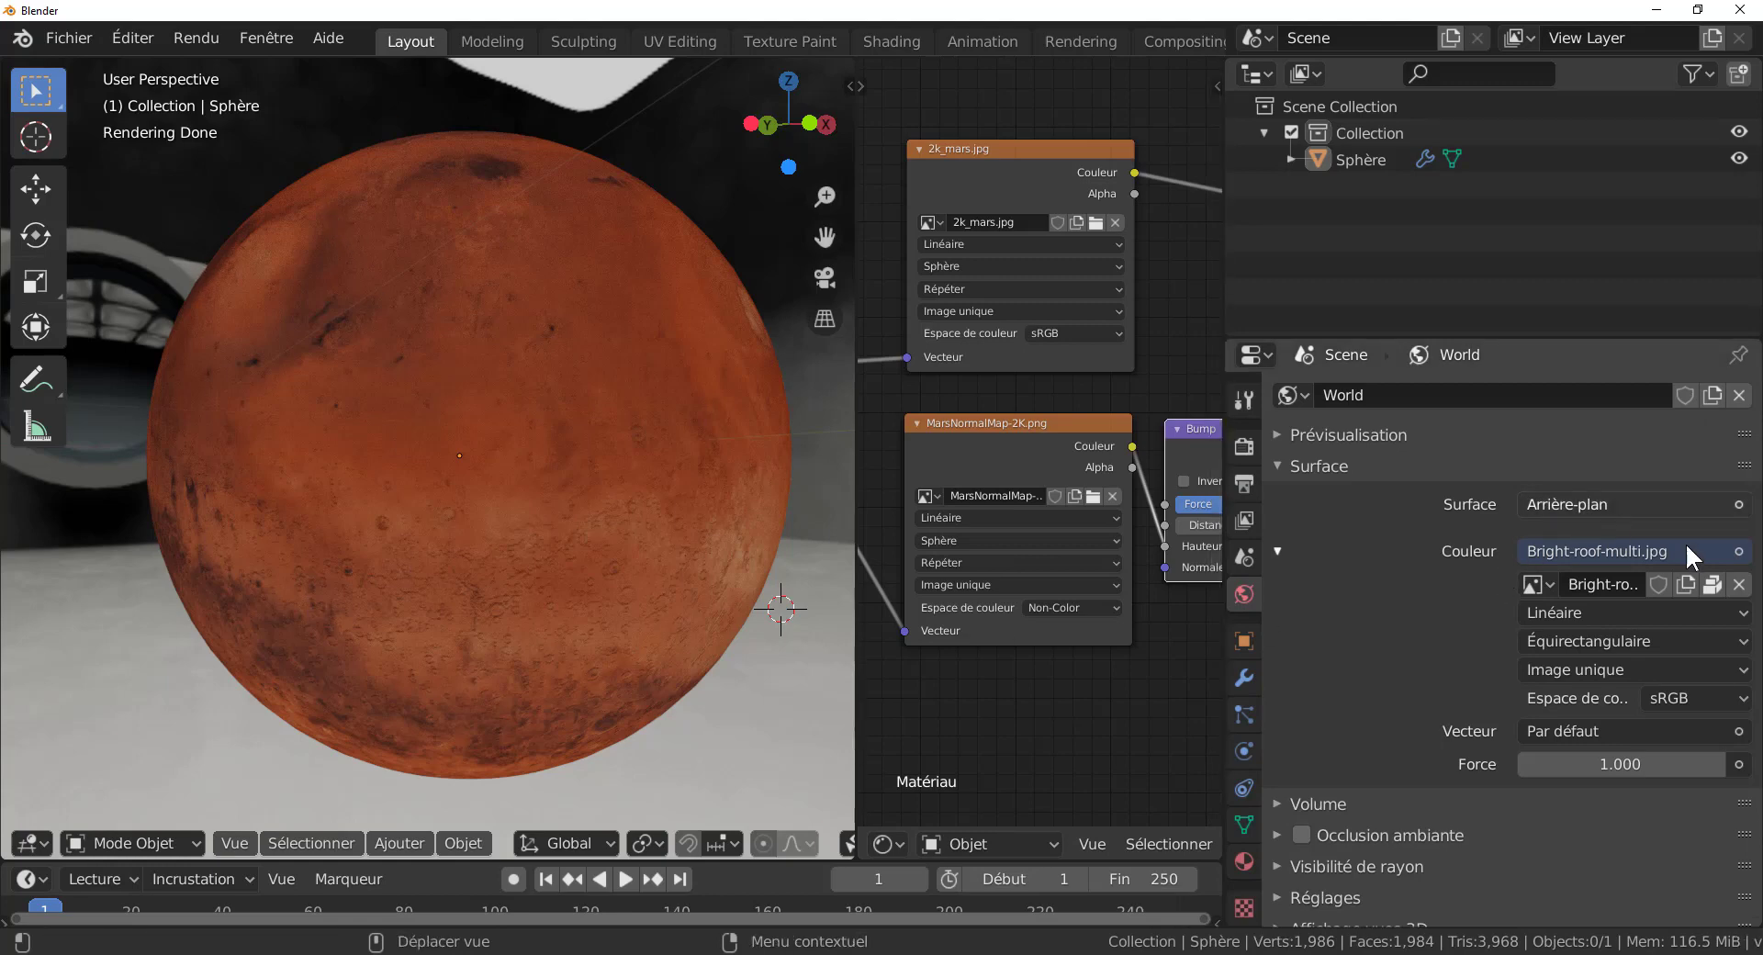
left_click(1739, 584)
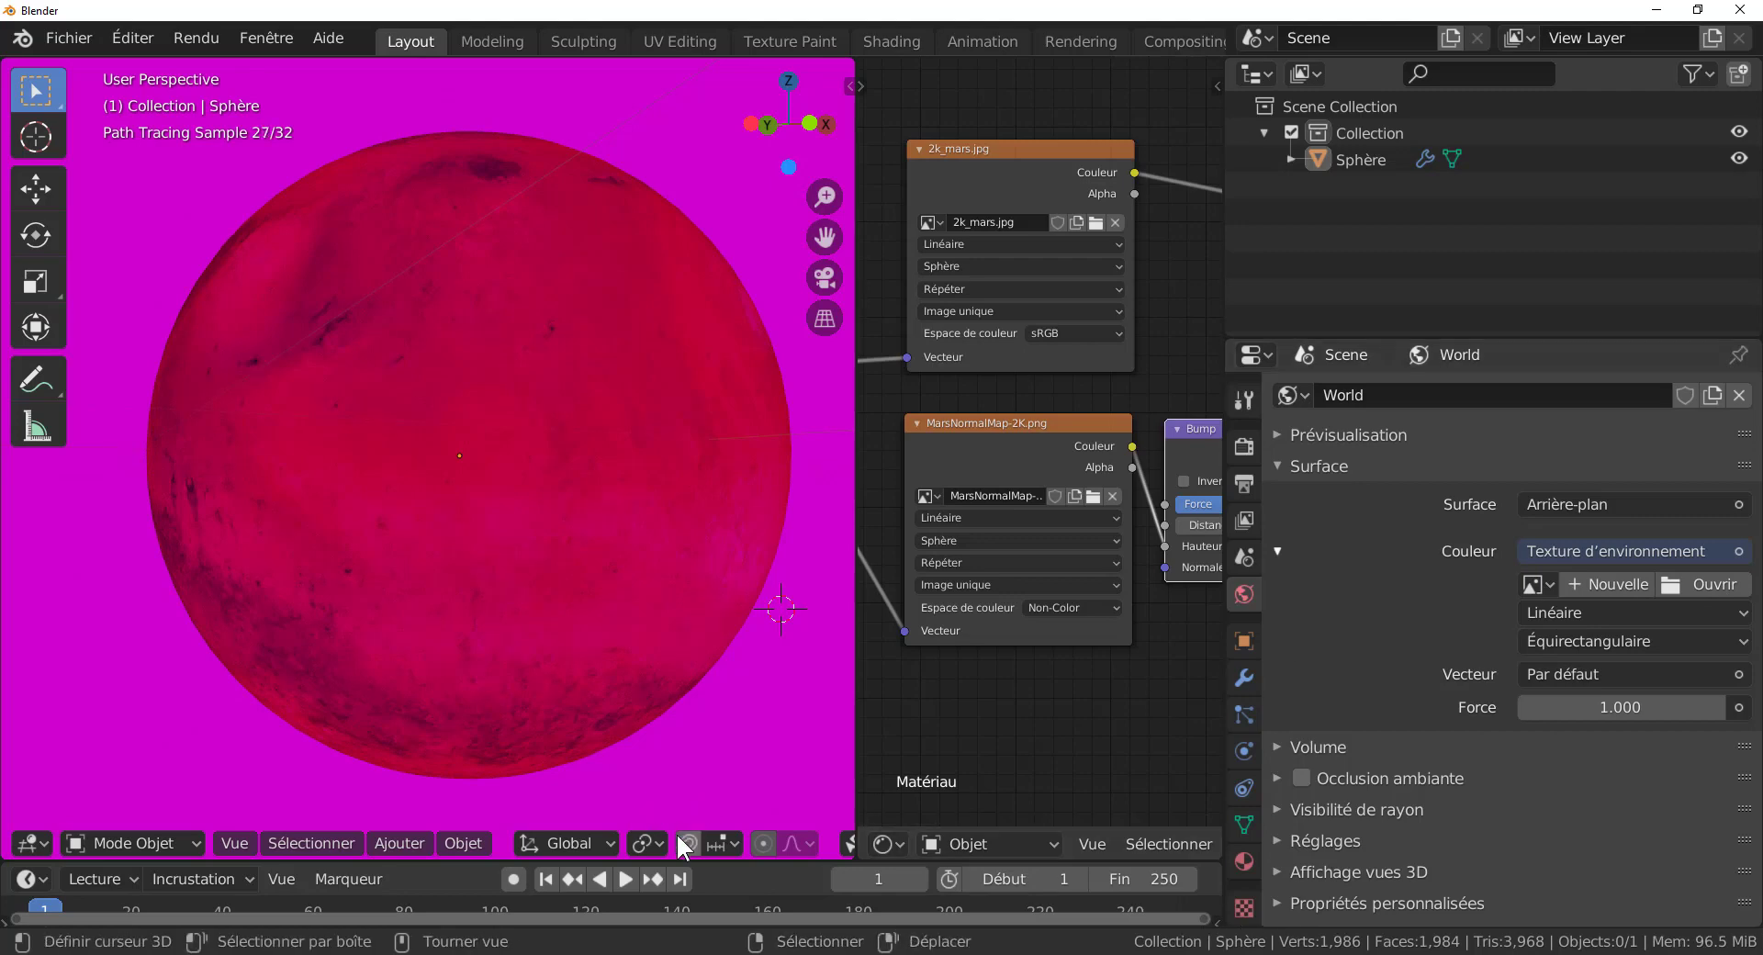
Step: Load 8k_stars_milky_way.jpg from the Texture planète 4k folder as the World's environment texture
scroll(680, 835, "down", 8)
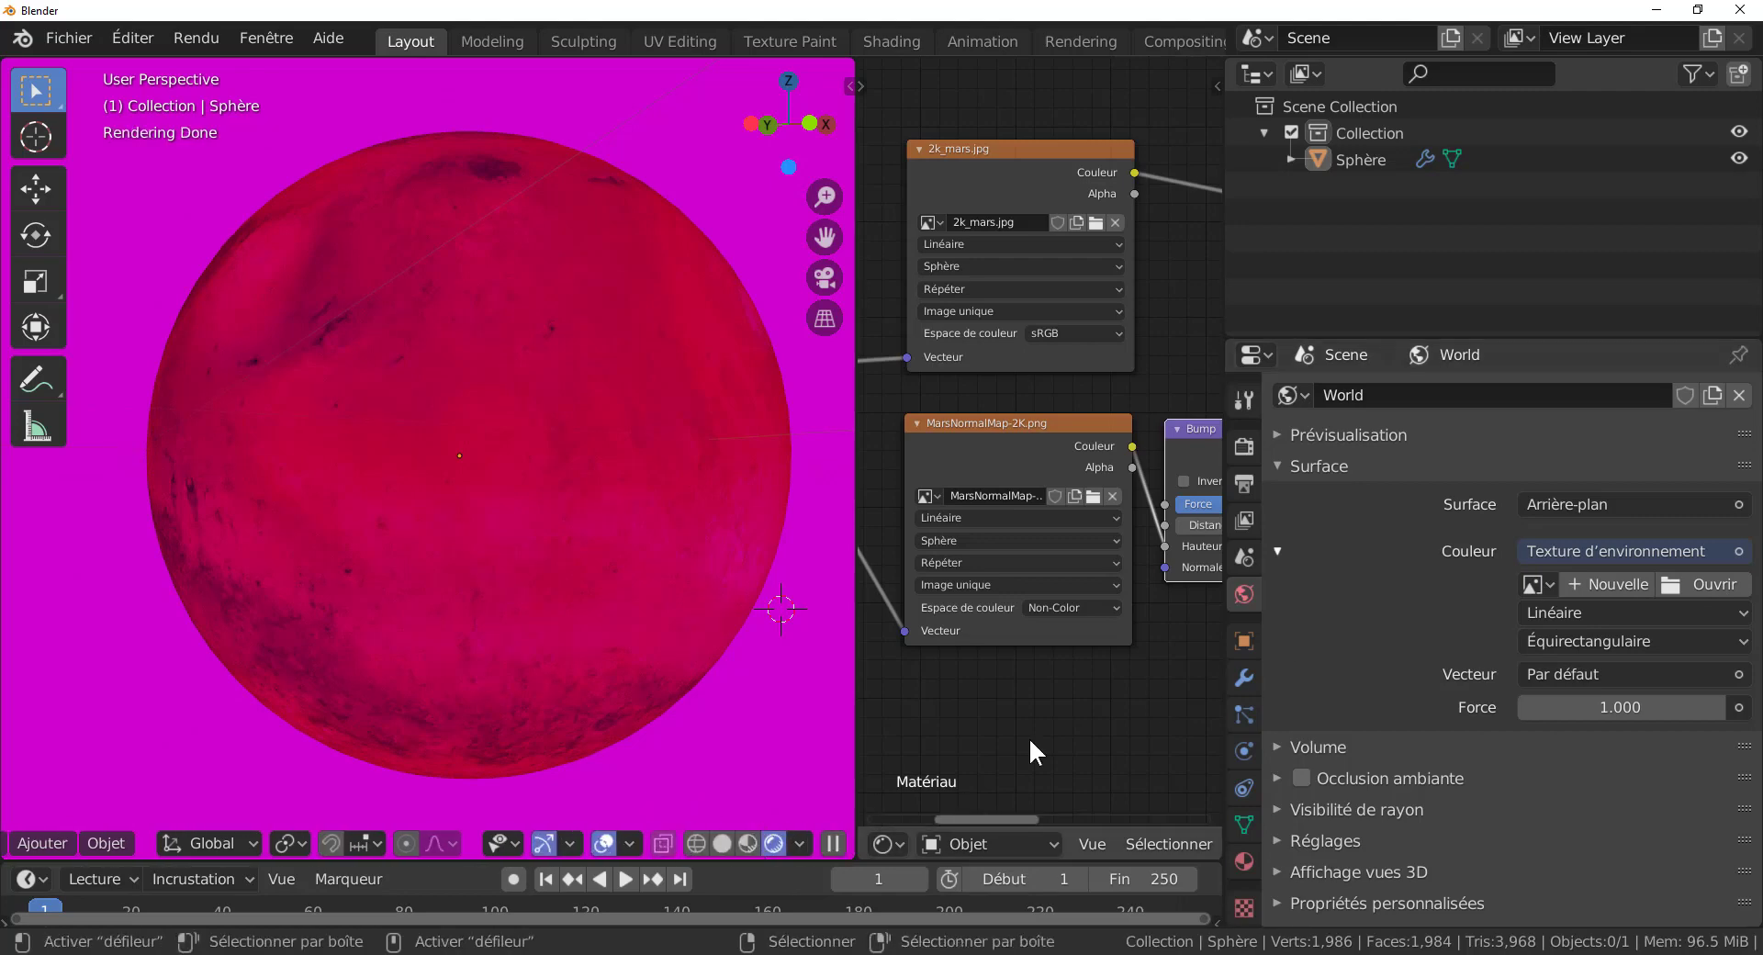
left_click(1711, 577)
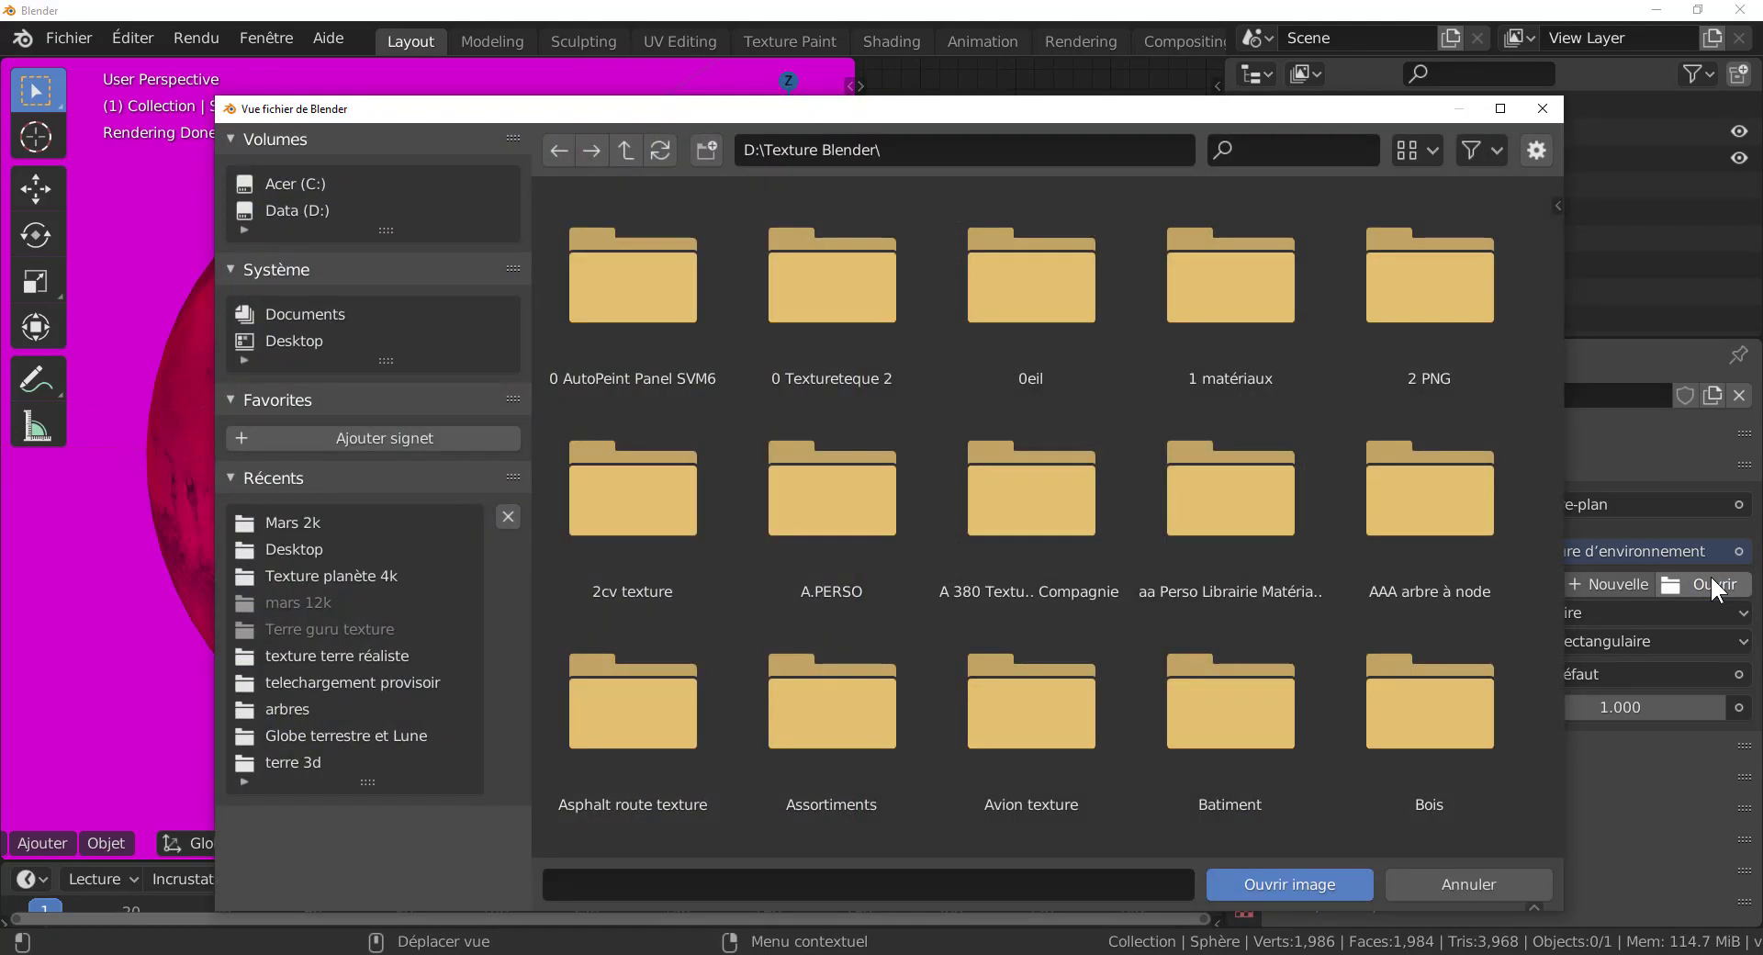
left_click(285, 579)
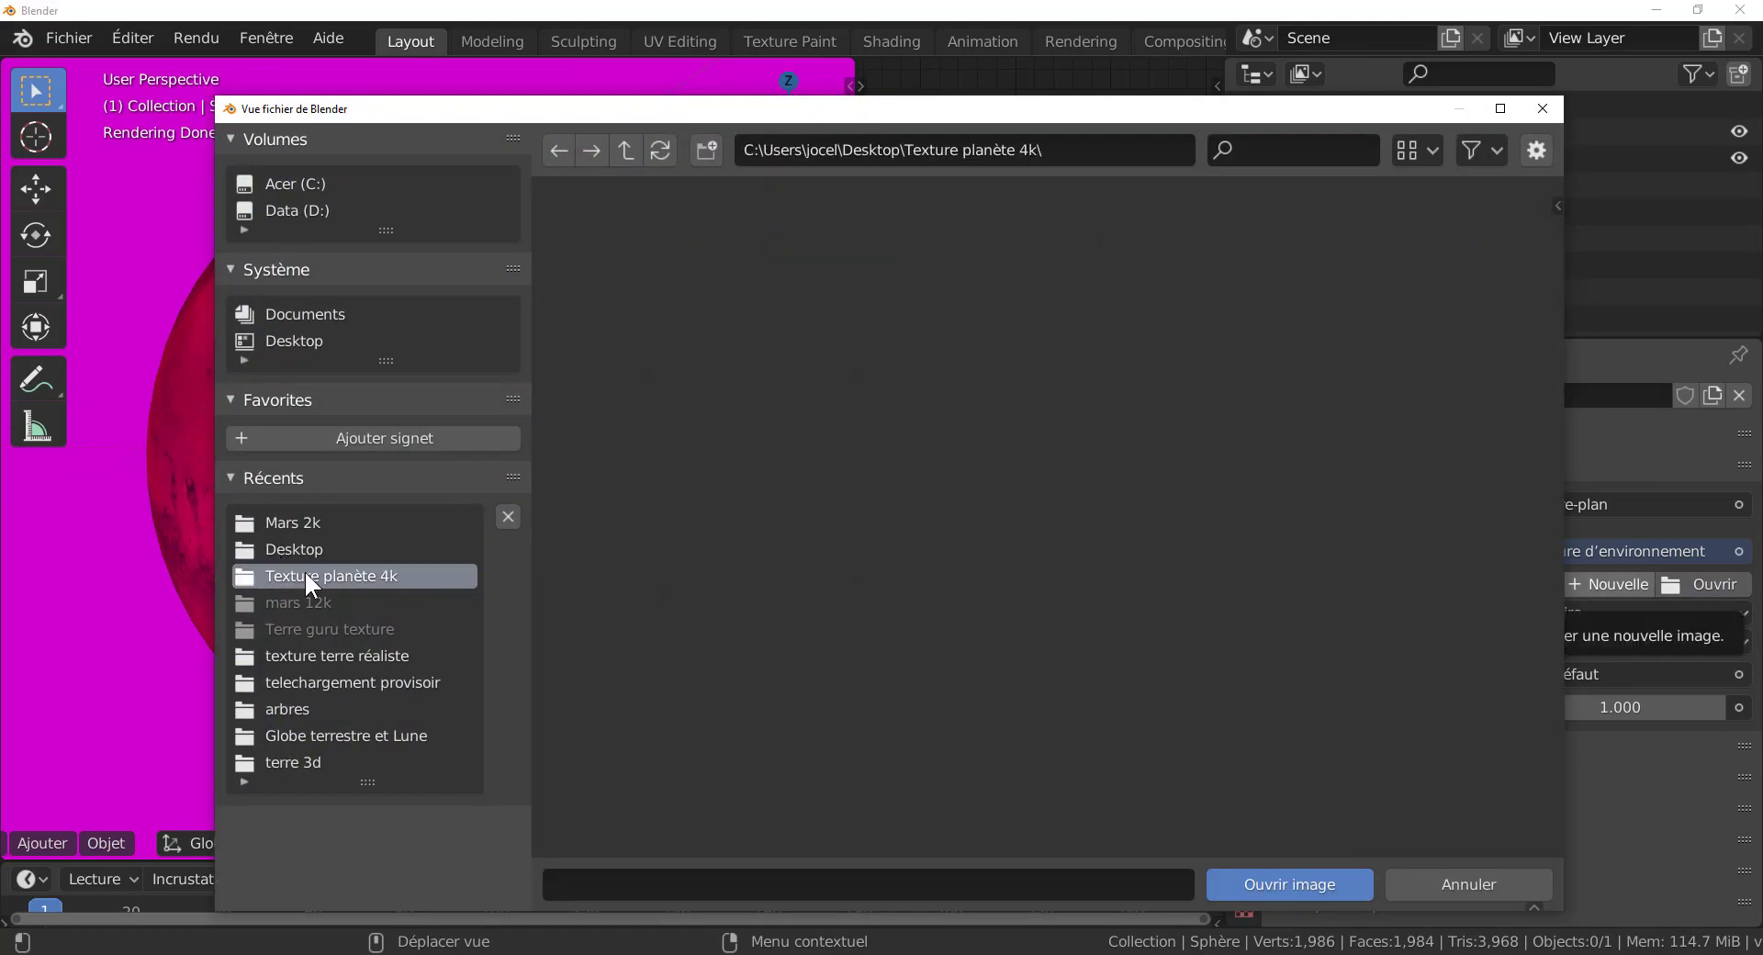
scroll(1126, 675, "down", 3)
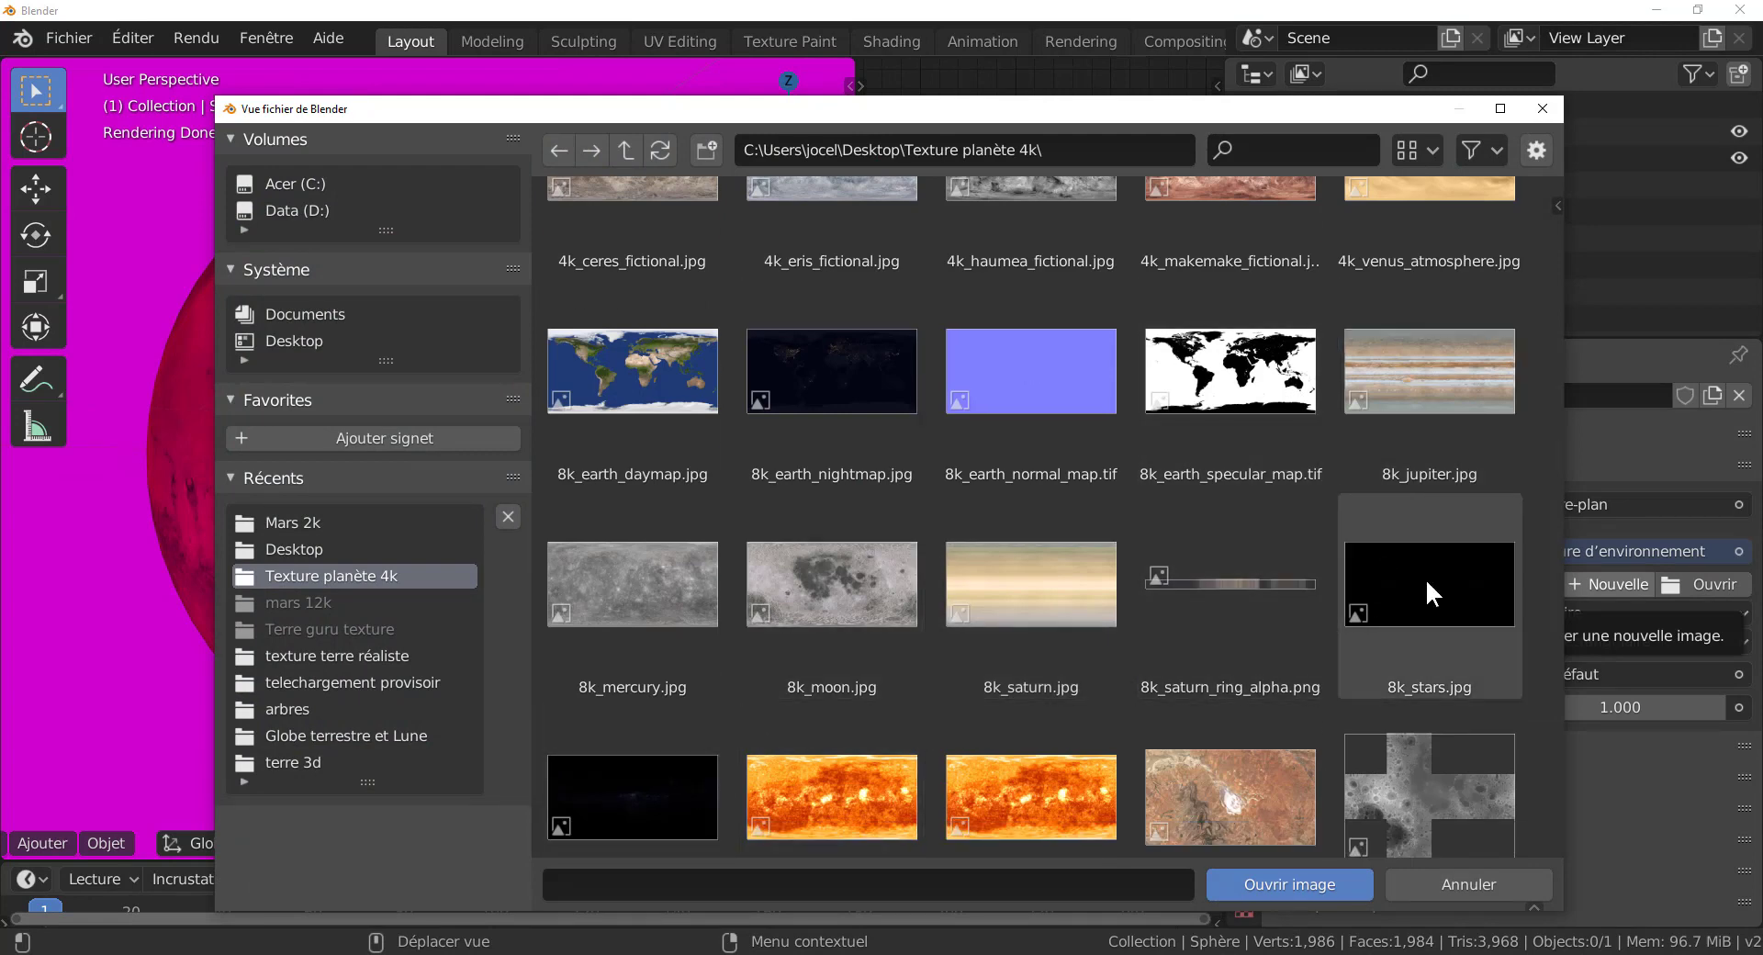
left_click(630, 796)
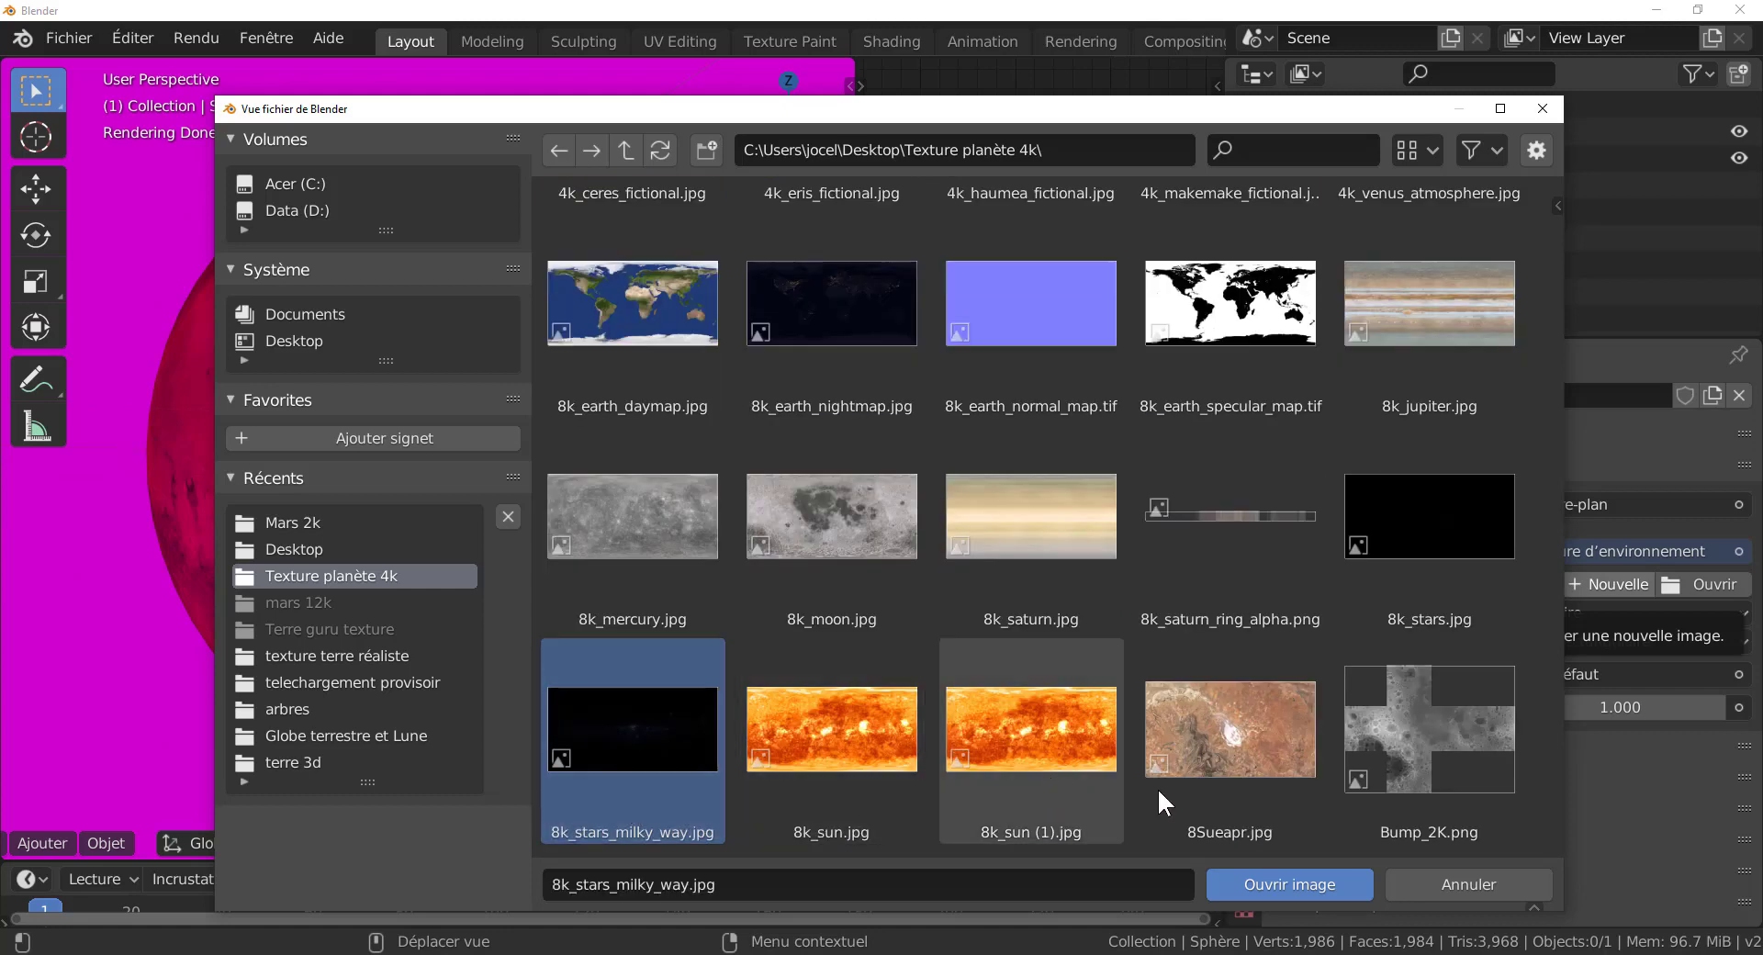
left_click(1280, 880)
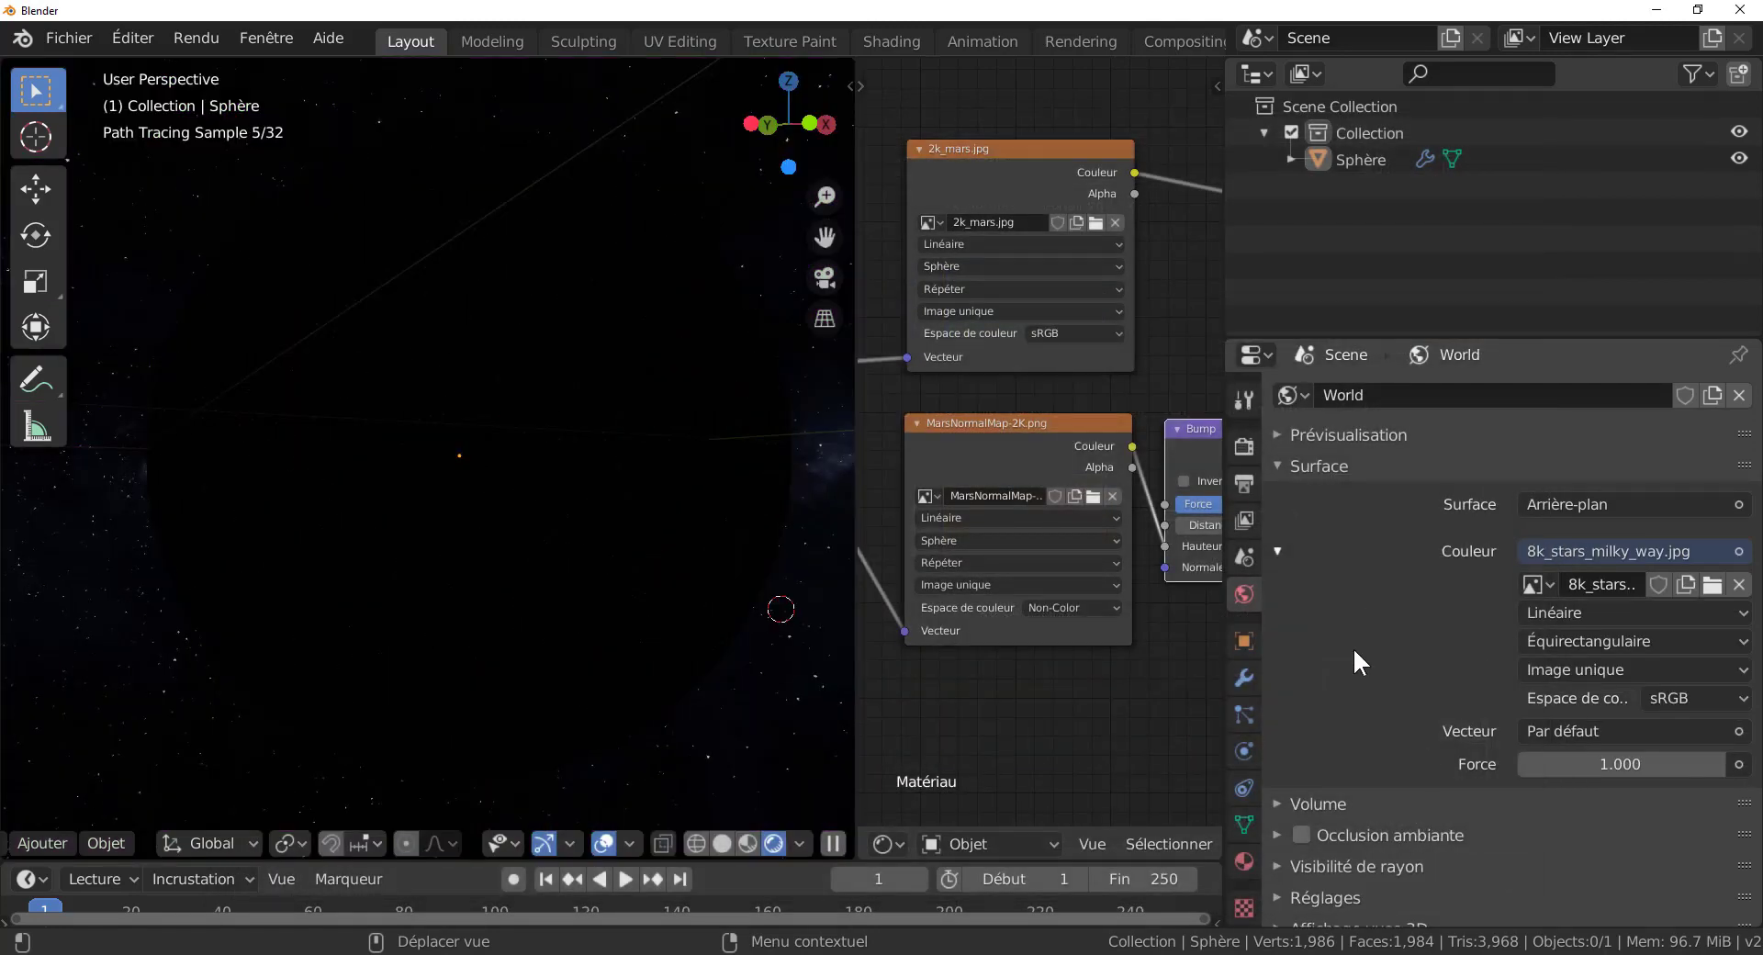
Step: Snap the 3D cursor to the world origin and add a Sun light there
left_click_drag(854, 667, 902, 665)
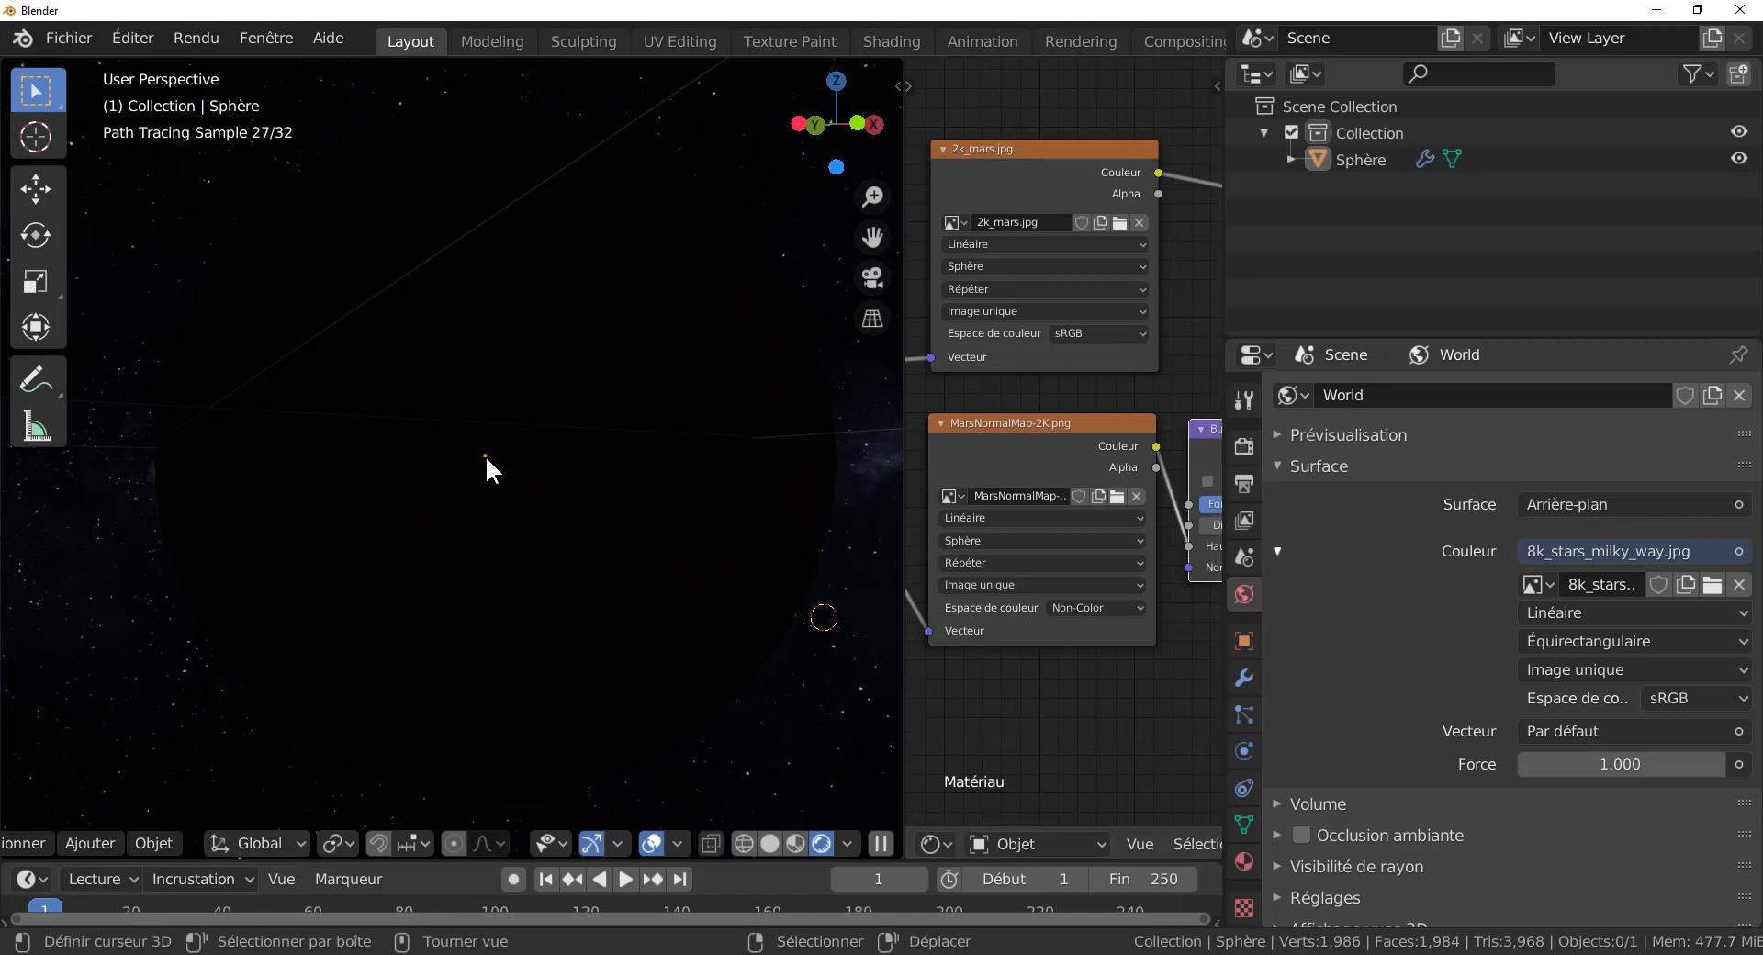
key("shift+s")
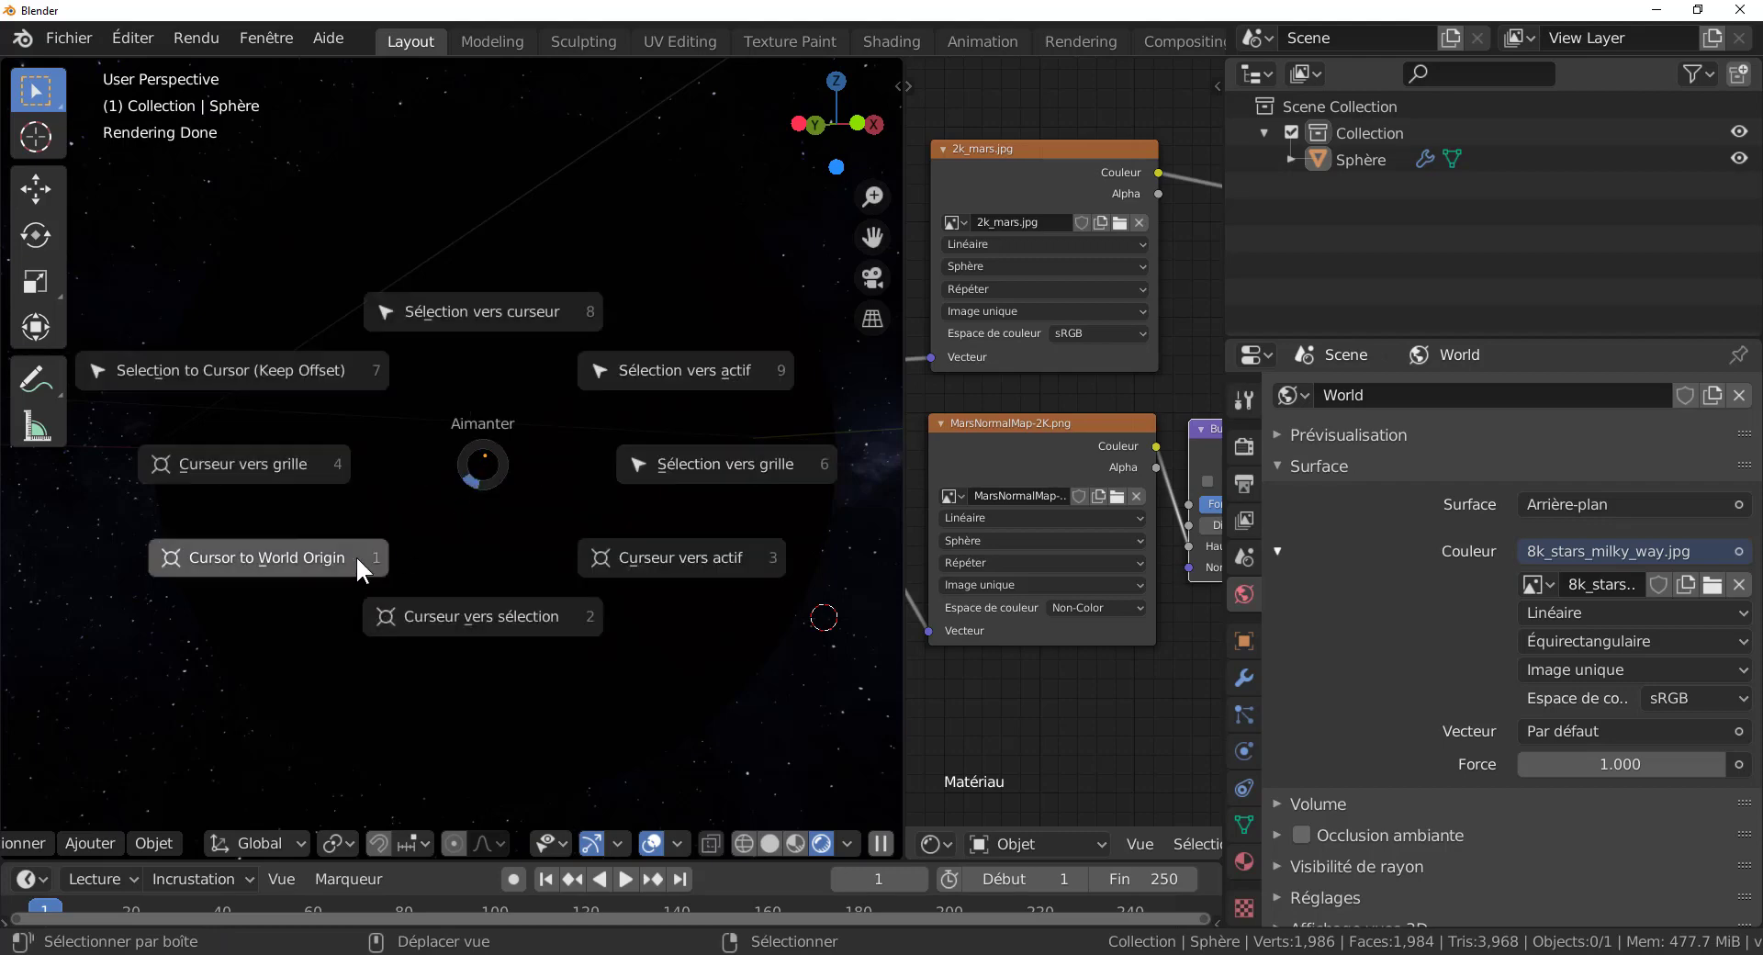
left_click(310, 551)
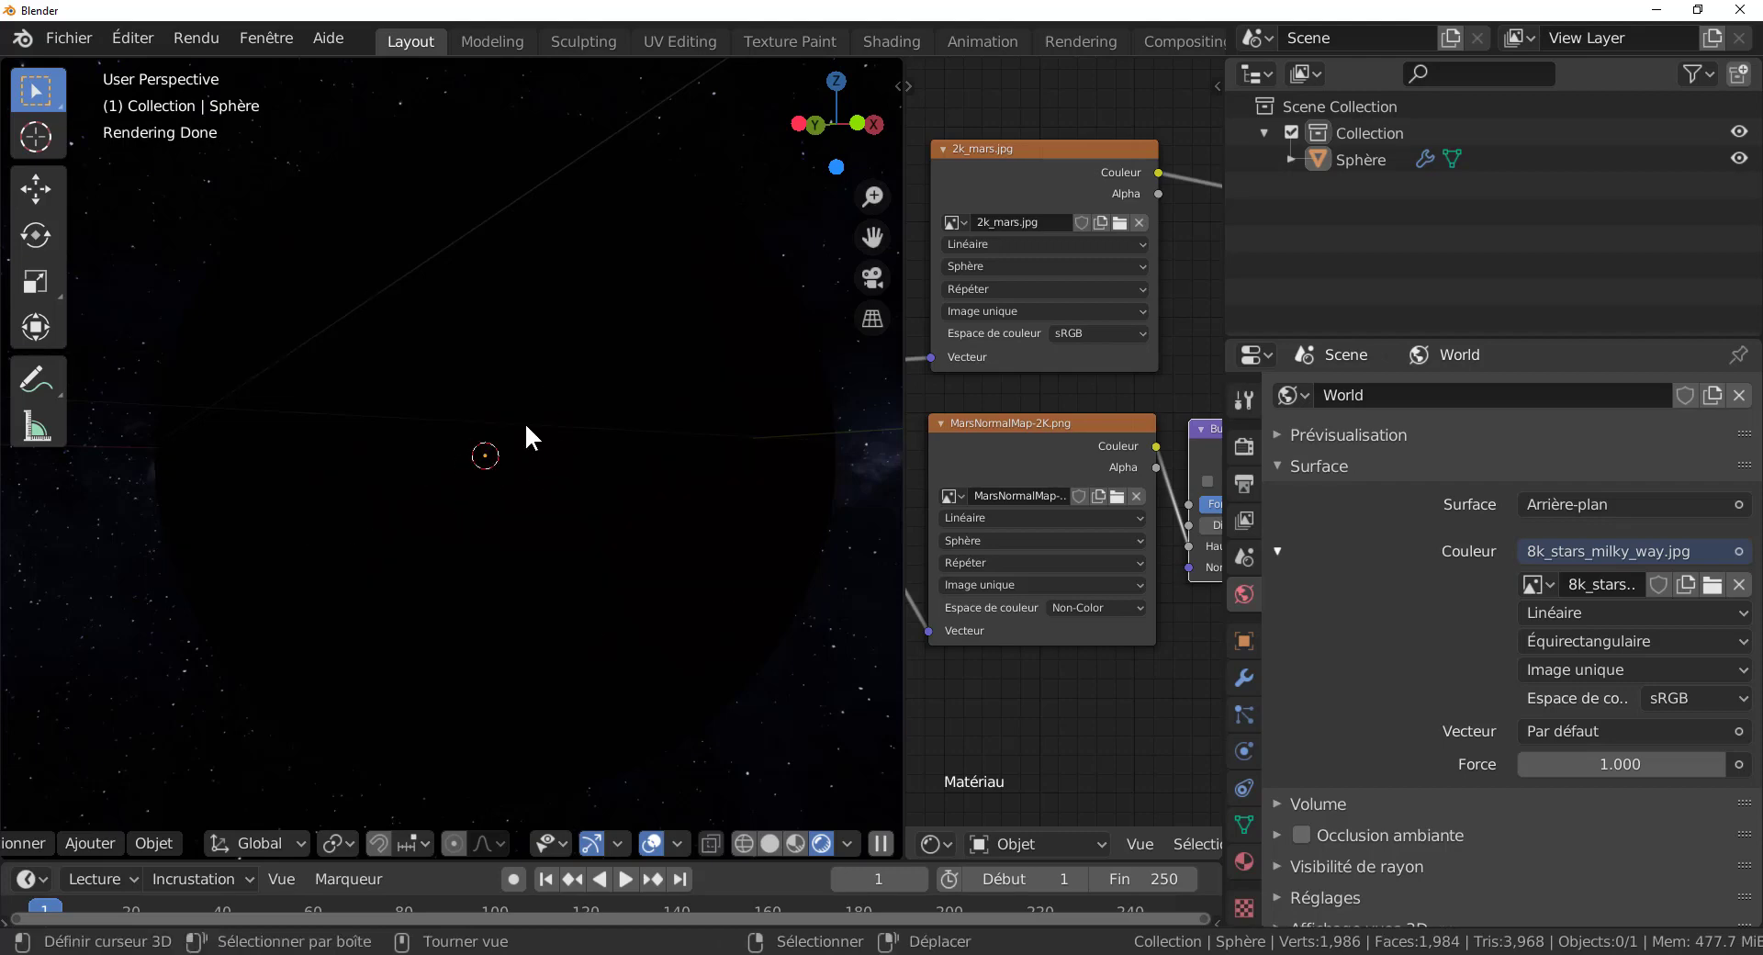
left_click(167, 843)
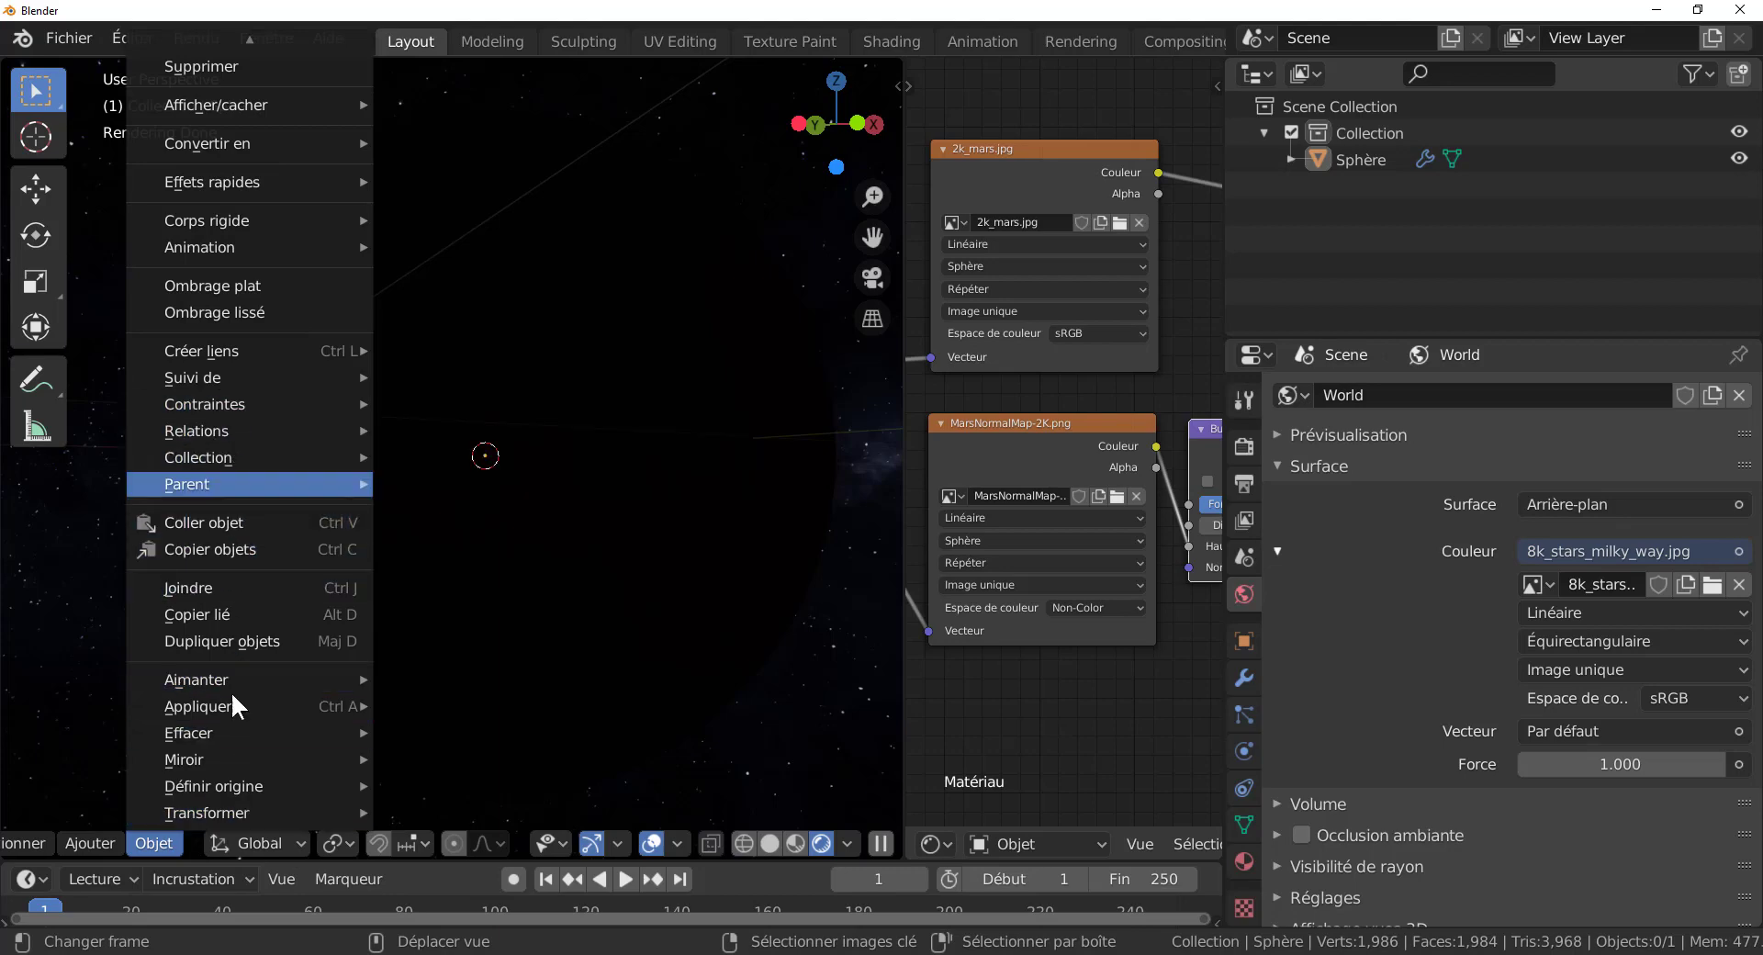
mouse_move(104, 837)
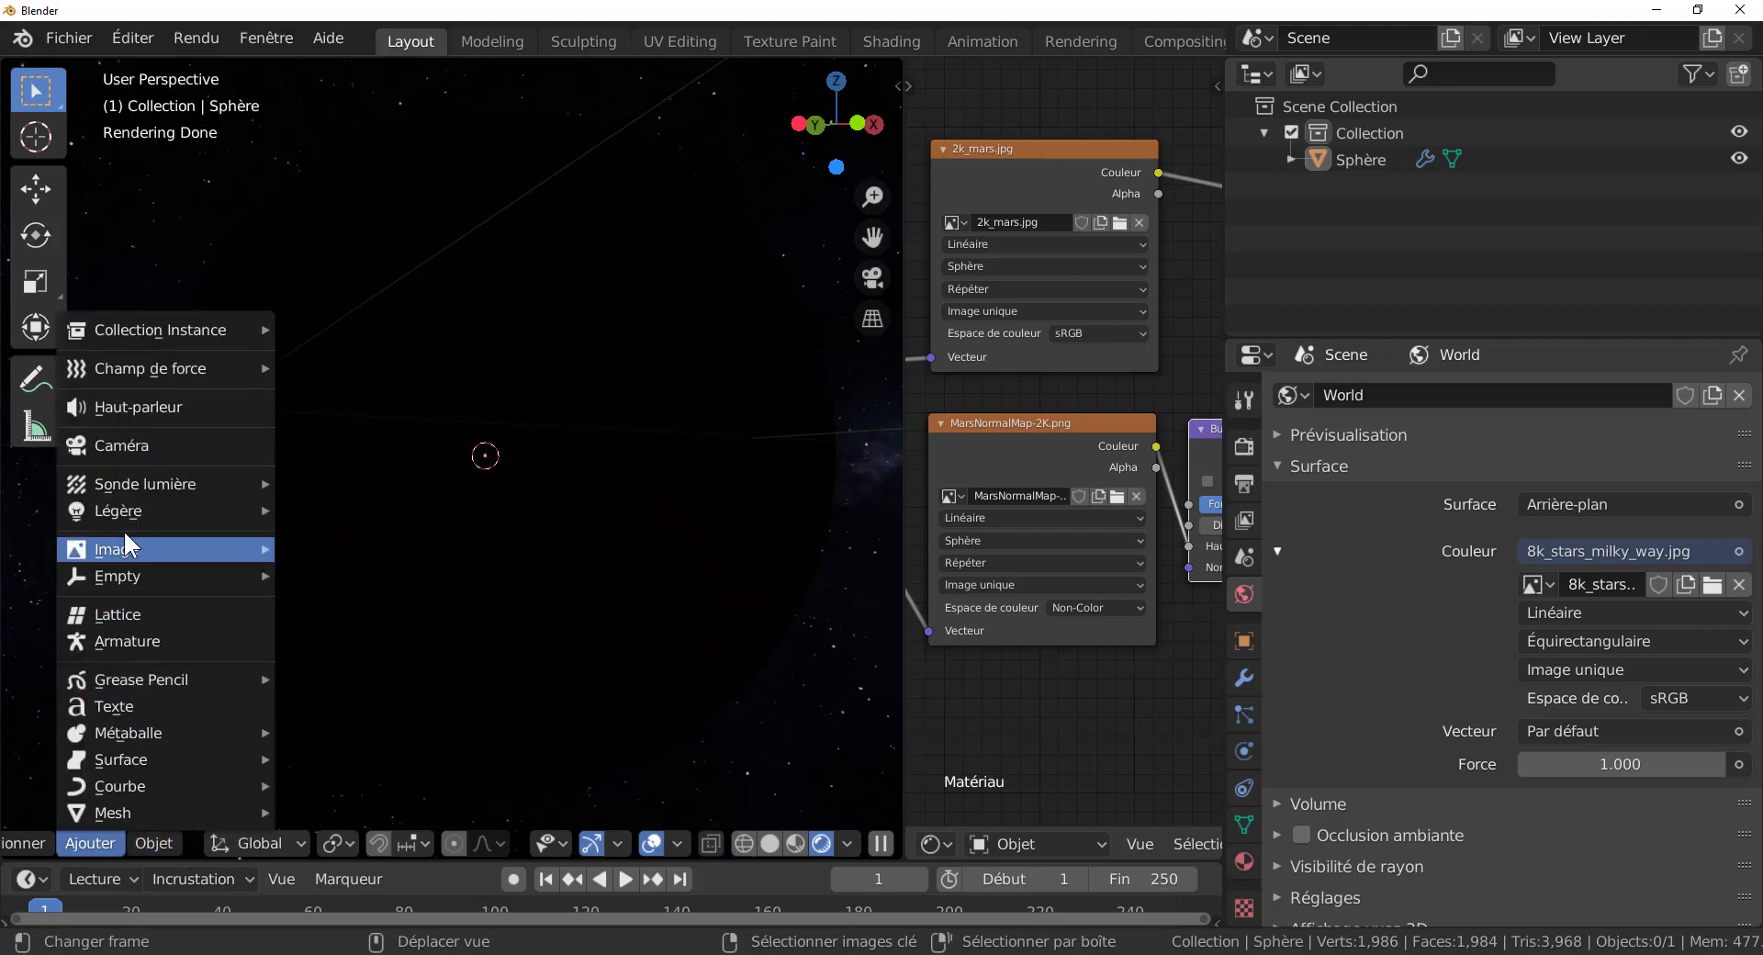
mouse_move(125, 509)
left_click(321, 540)
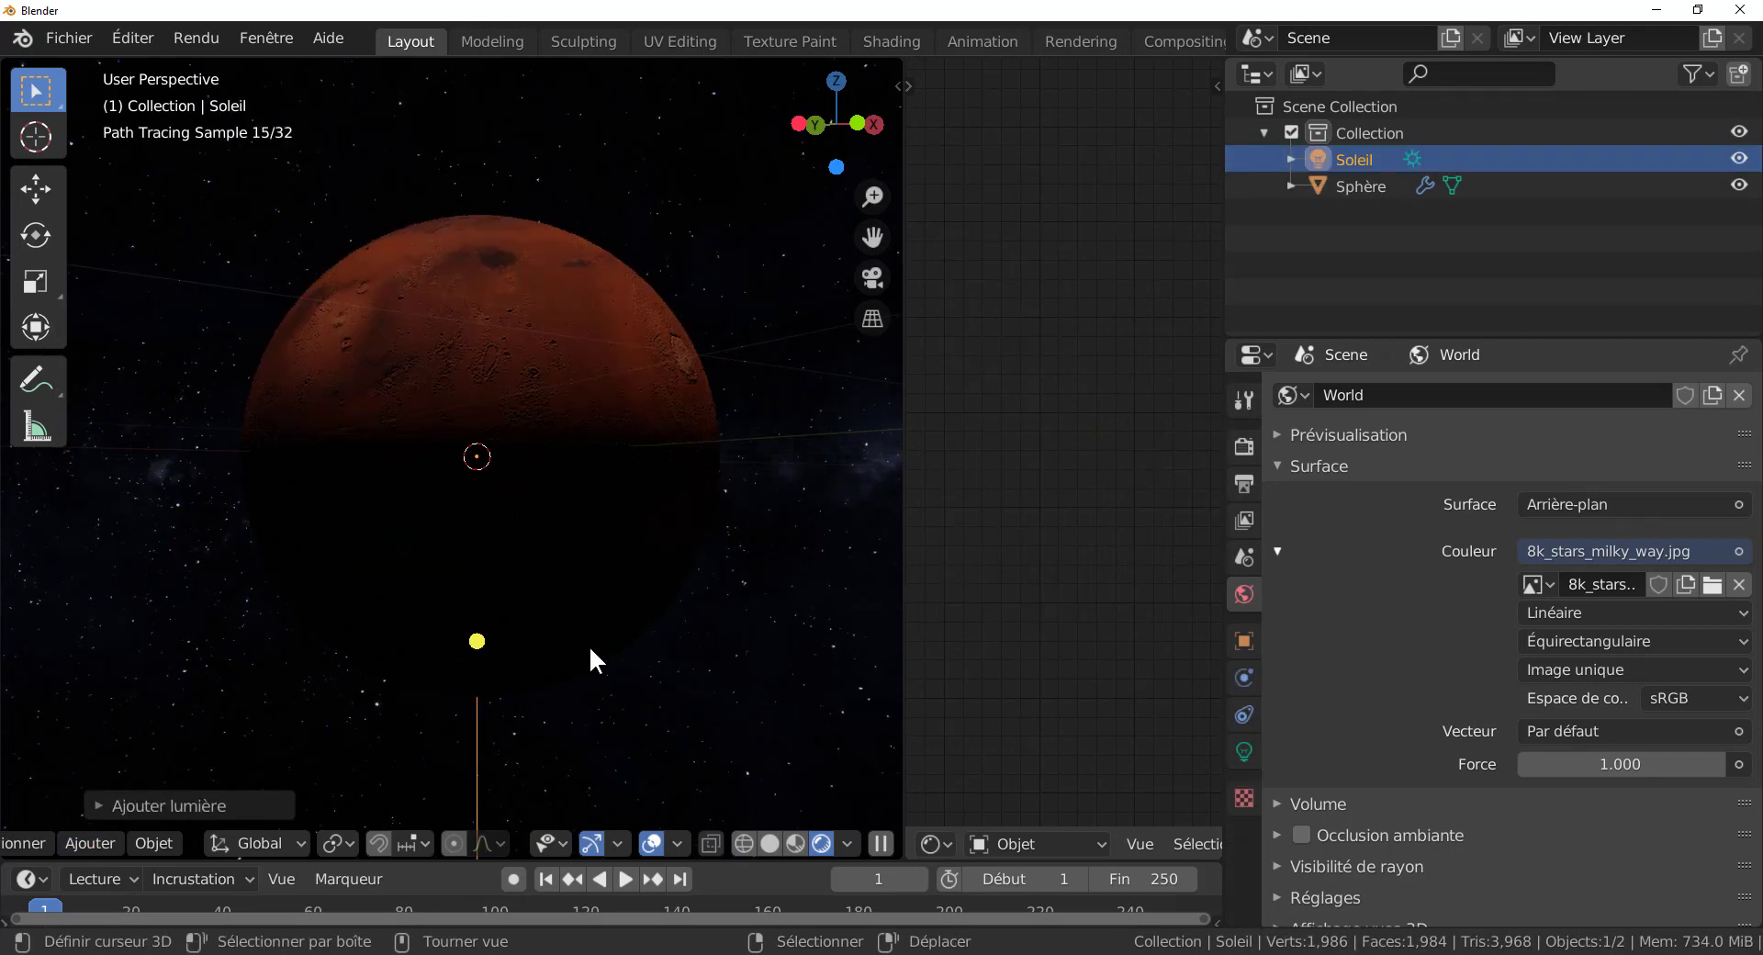
Step: Move the Sun light up along the global Z axis until it sits above the planet
key("g")
key("z")
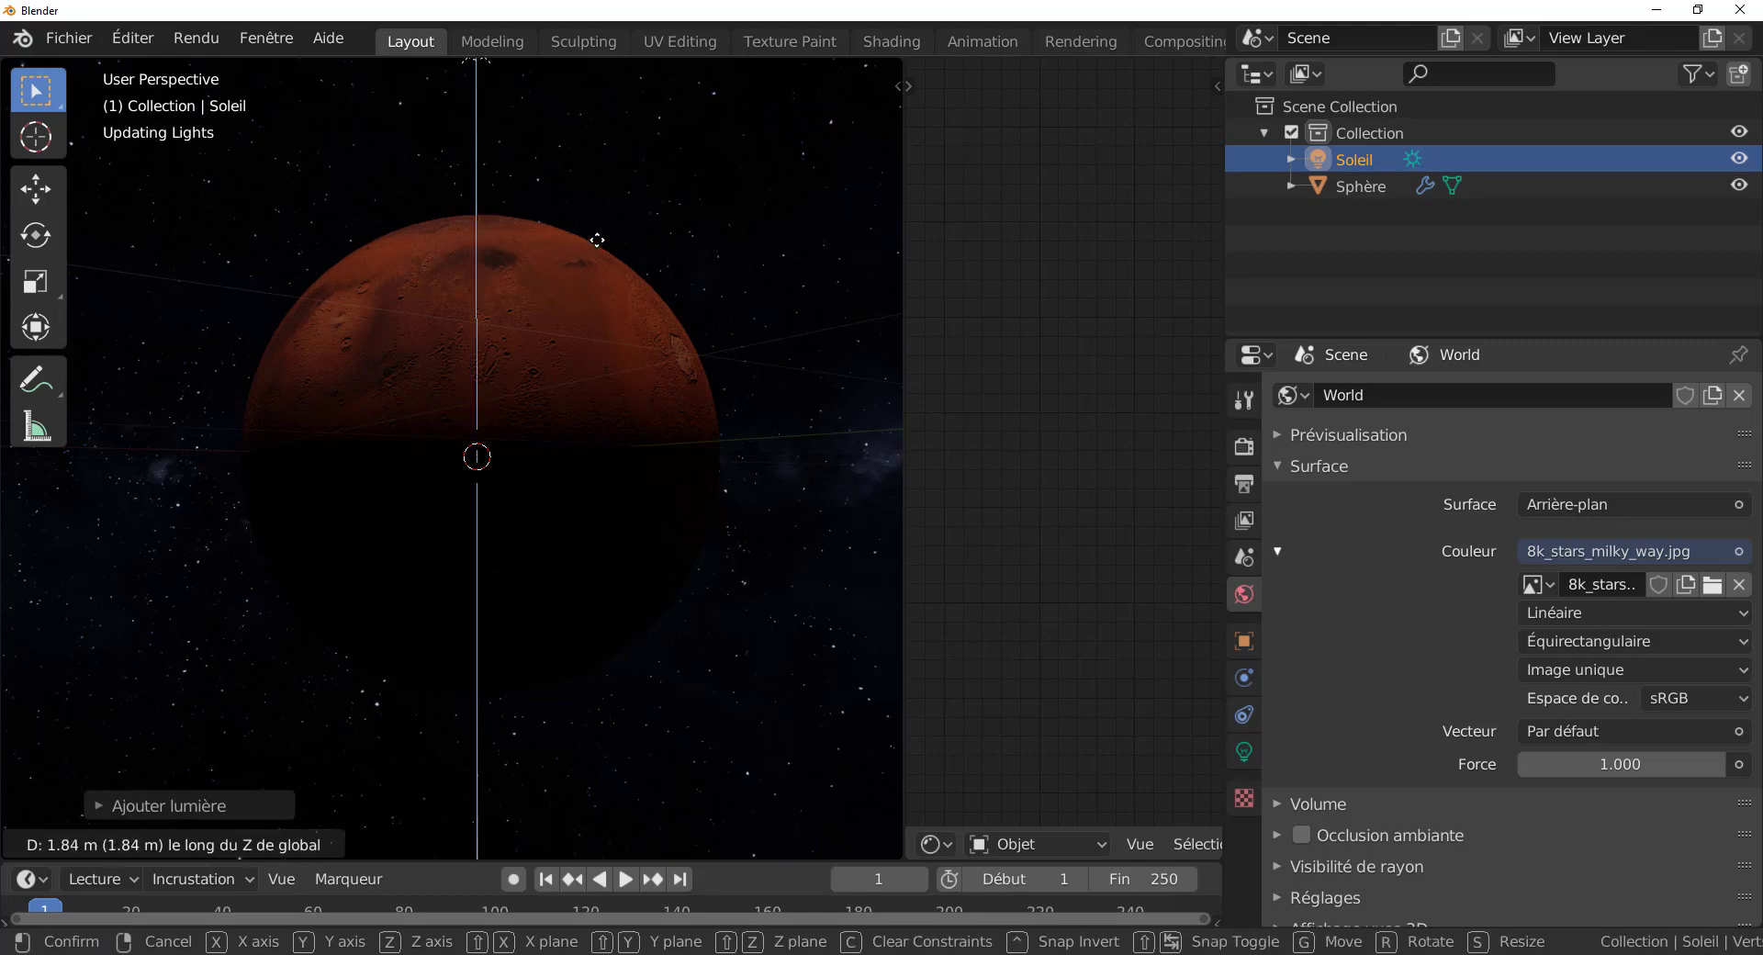
left_click(615, 159)
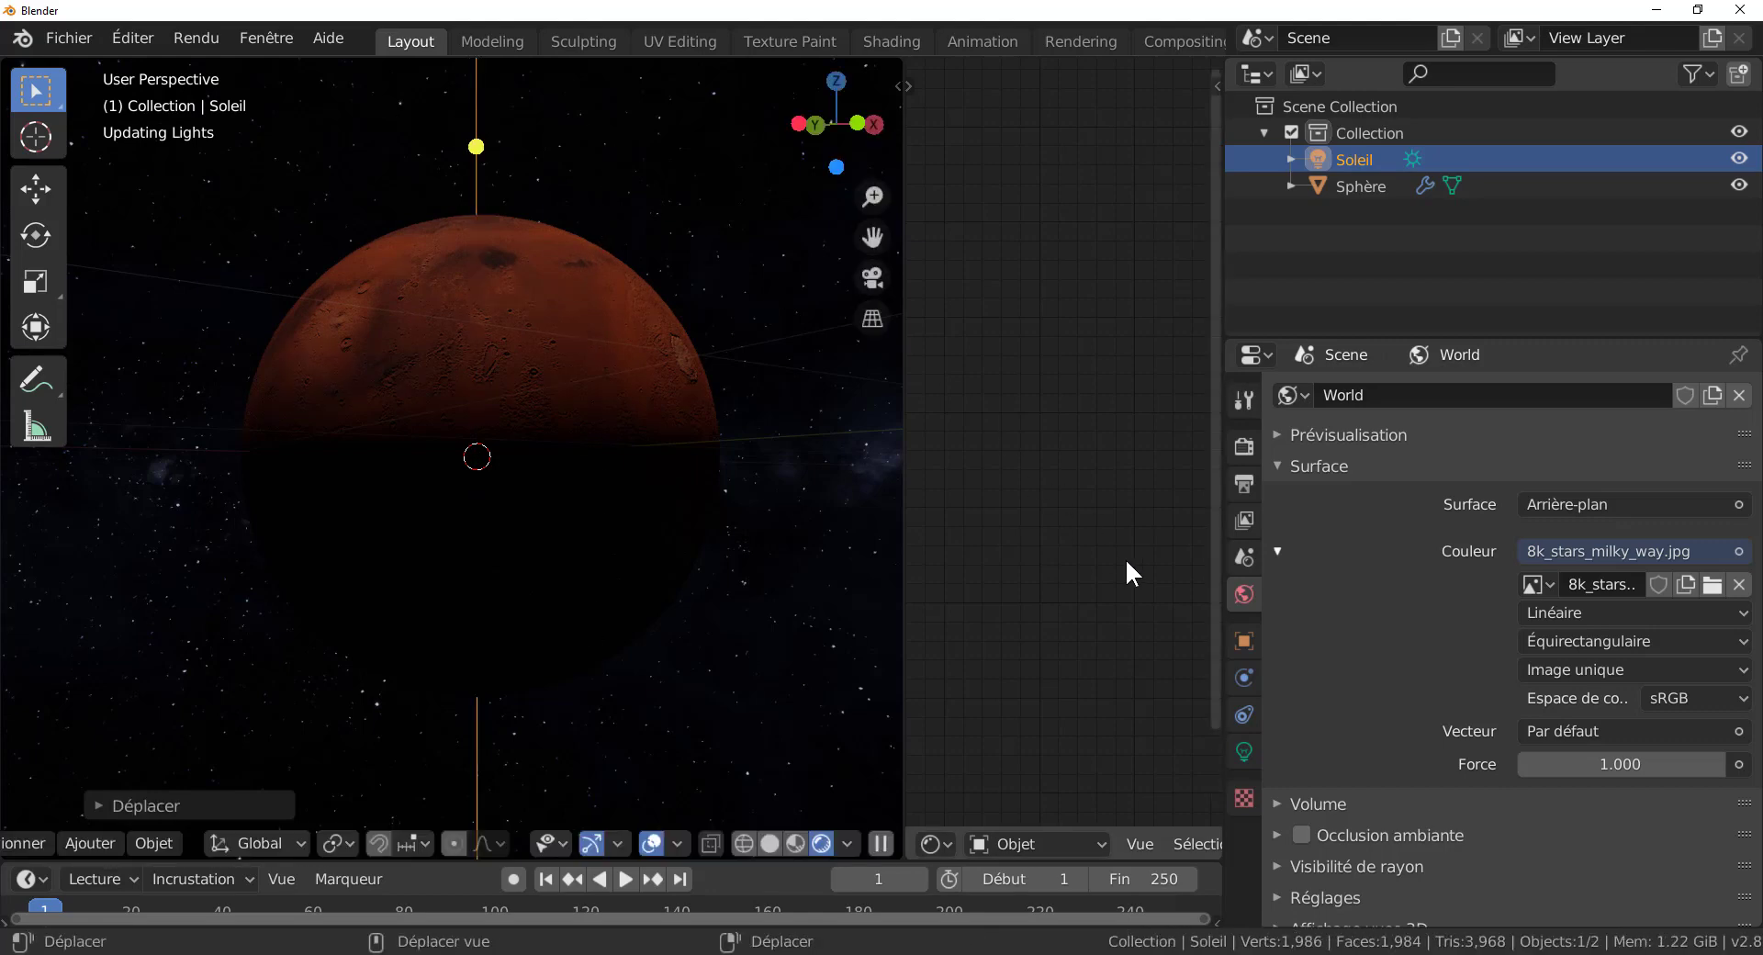
Step: Set the Sun light's strength to 6 in its light properties
left_click(1242, 752)
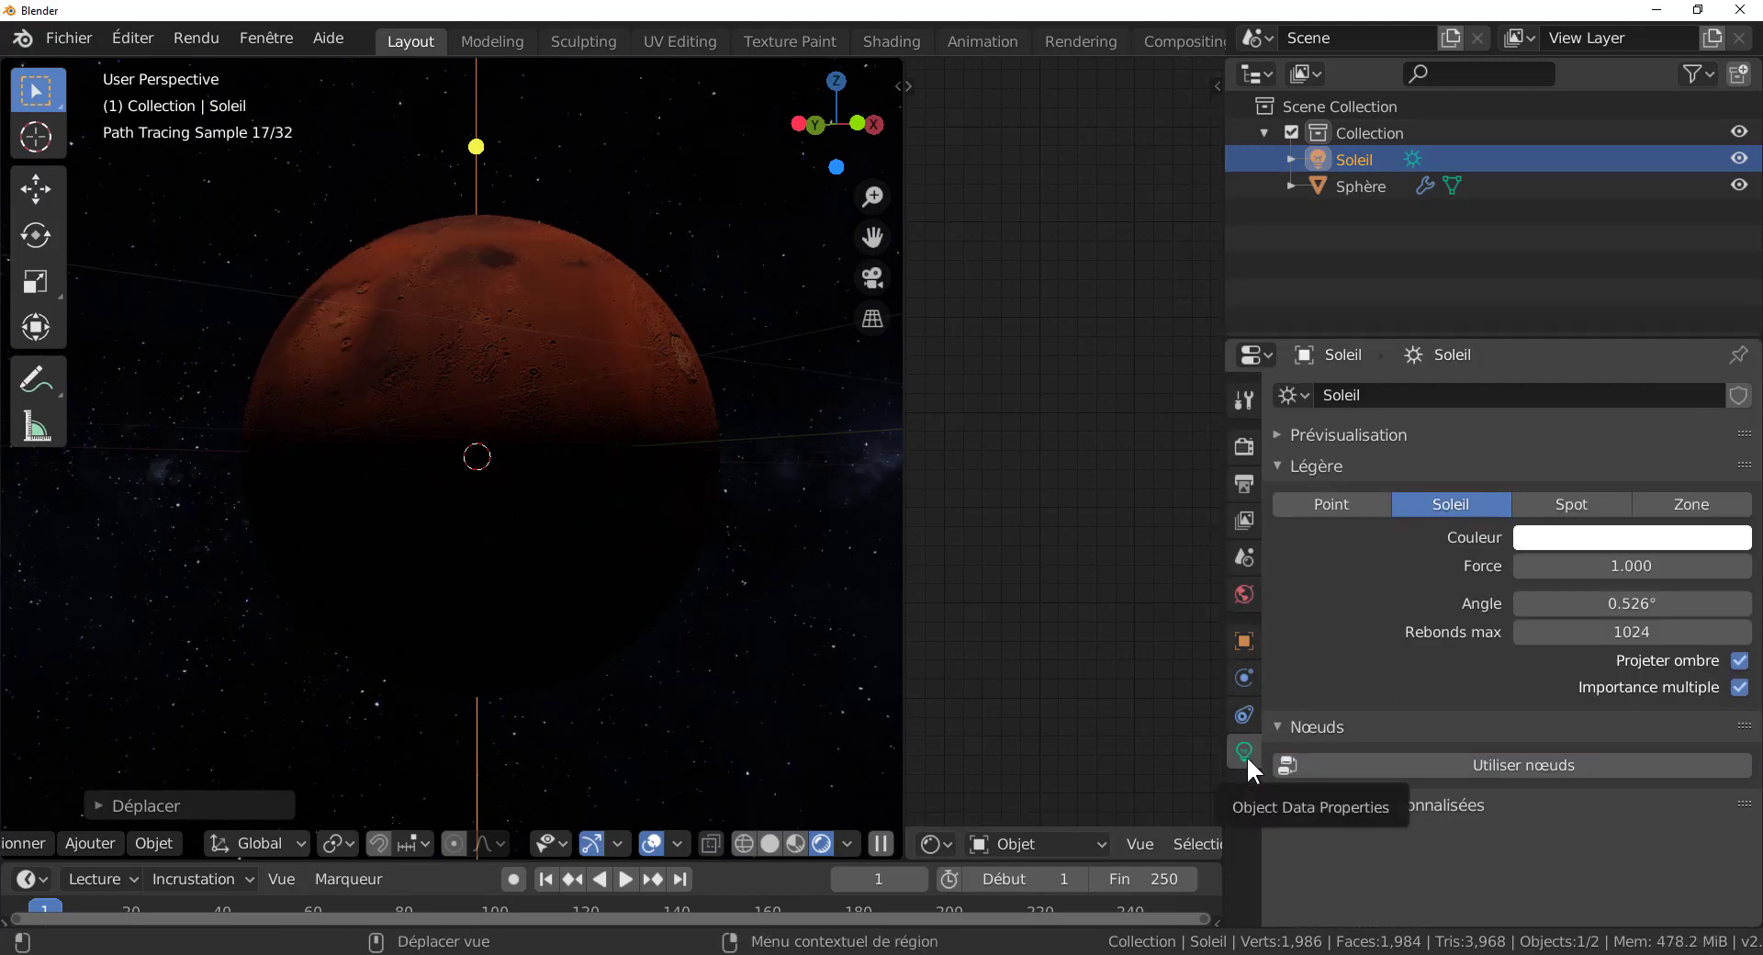
left_click(1380, 185)
left_click(1386, 158)
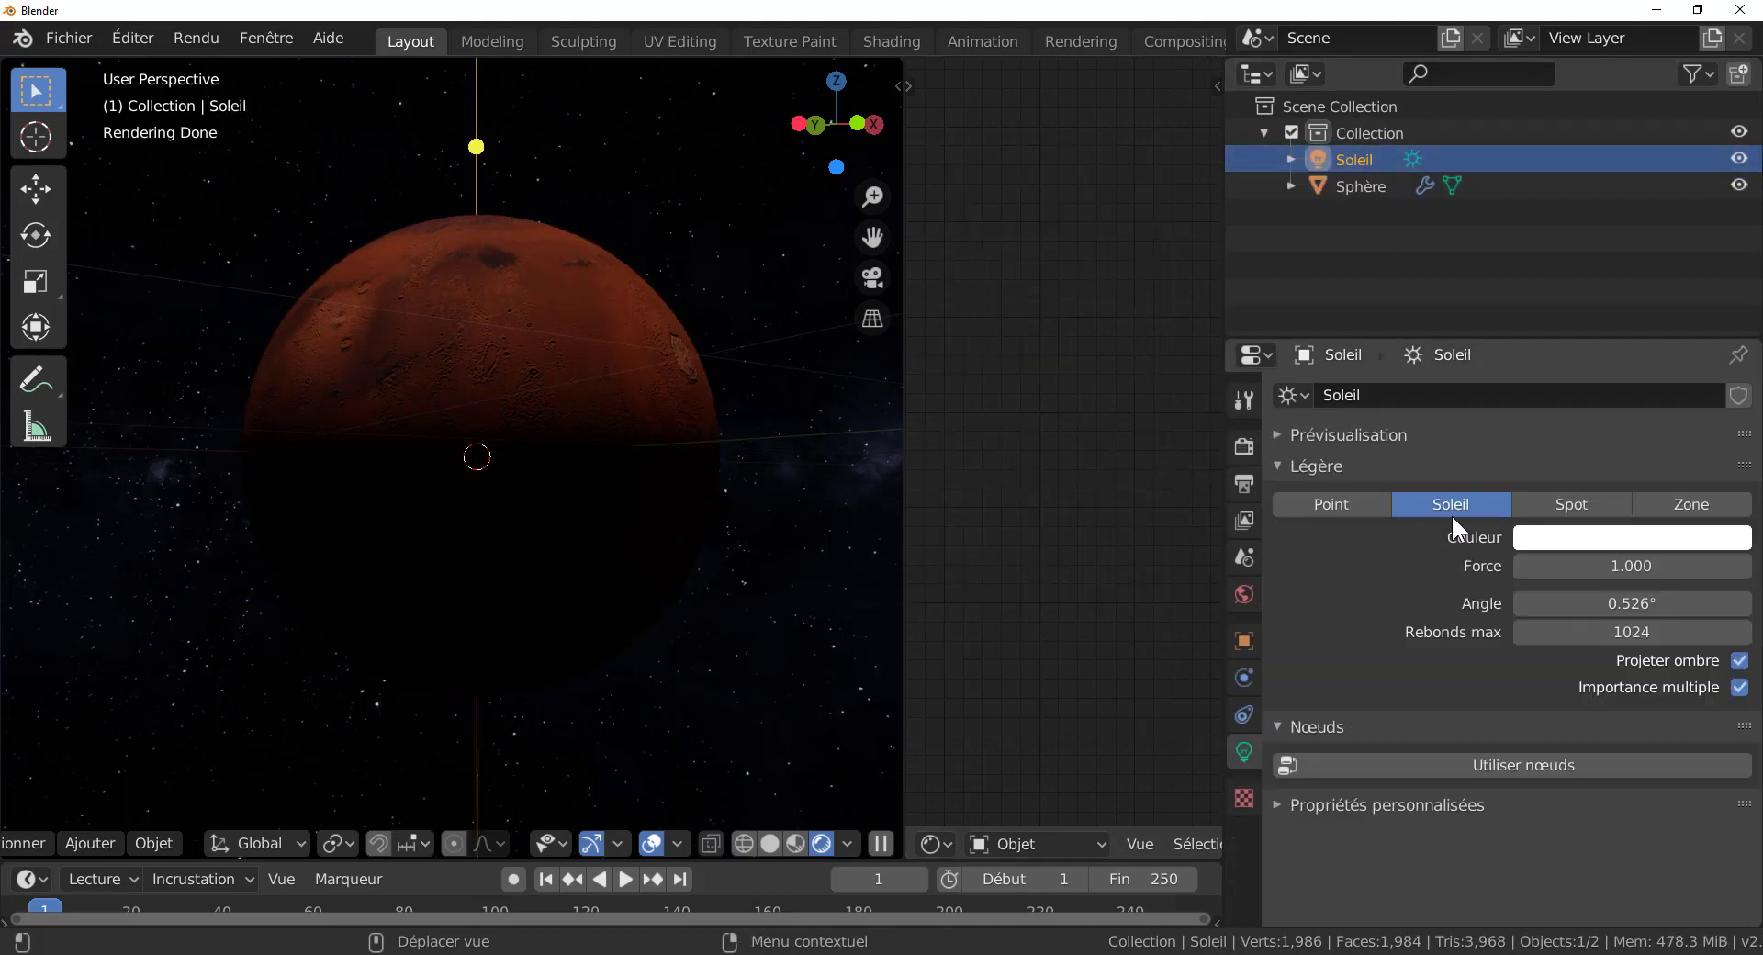
left_click(1626, 566)
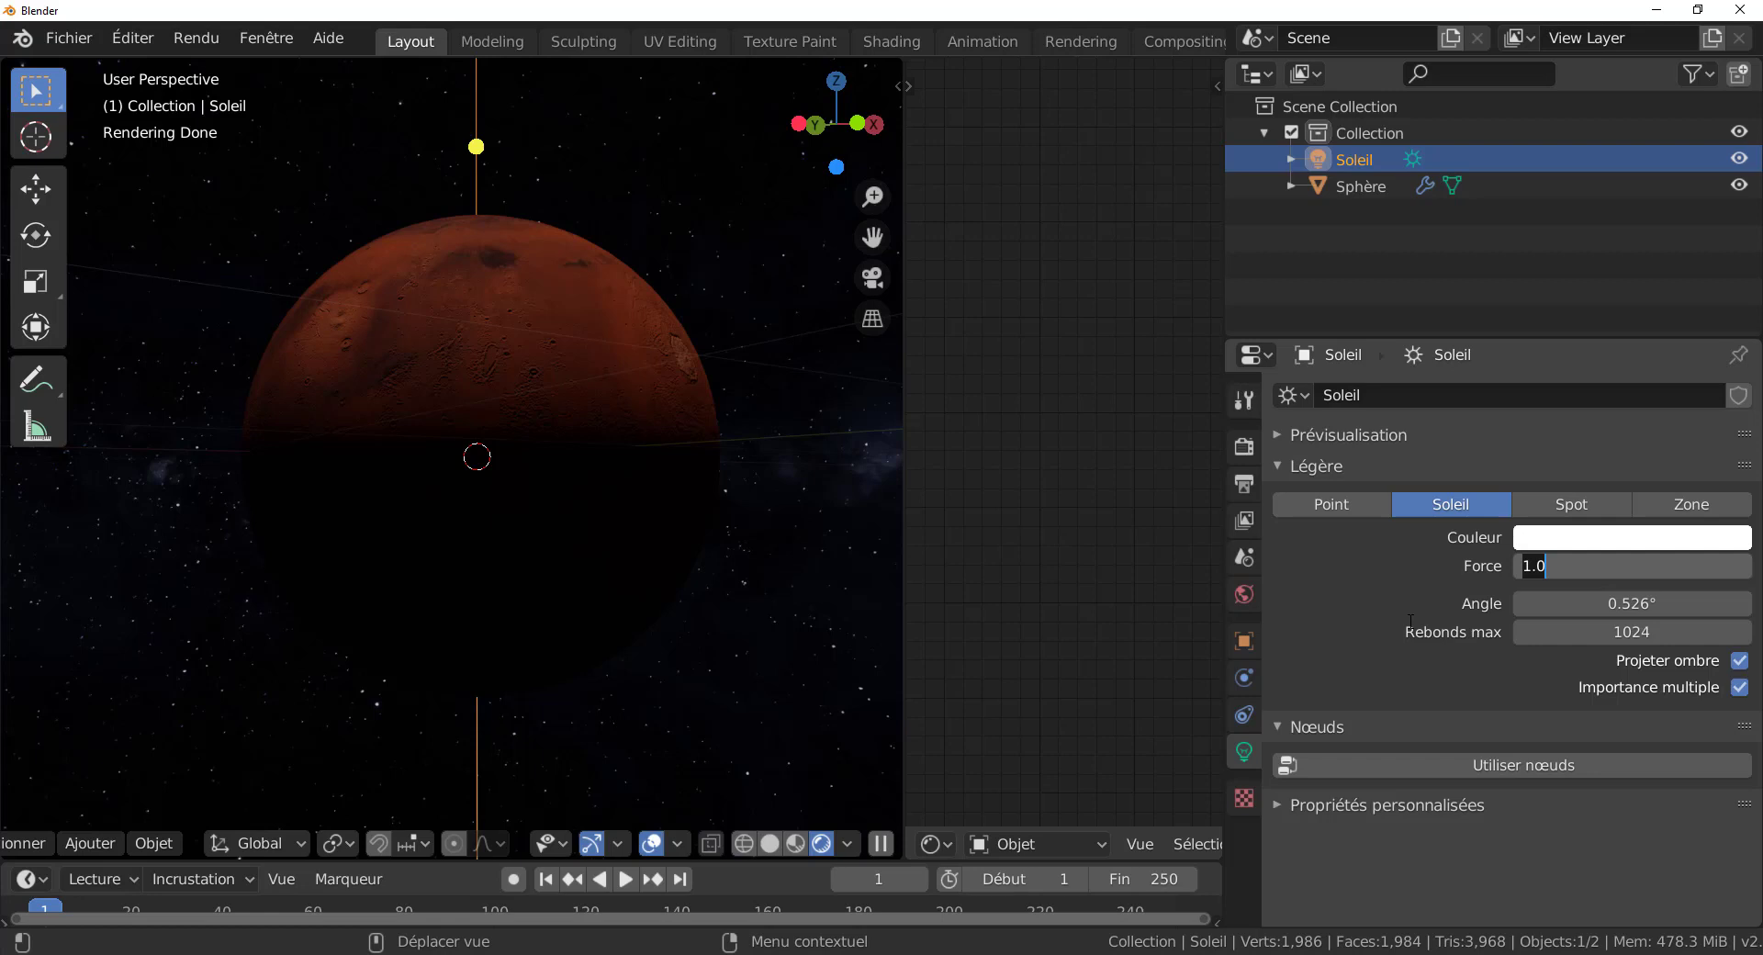
type("6")
key("Return")
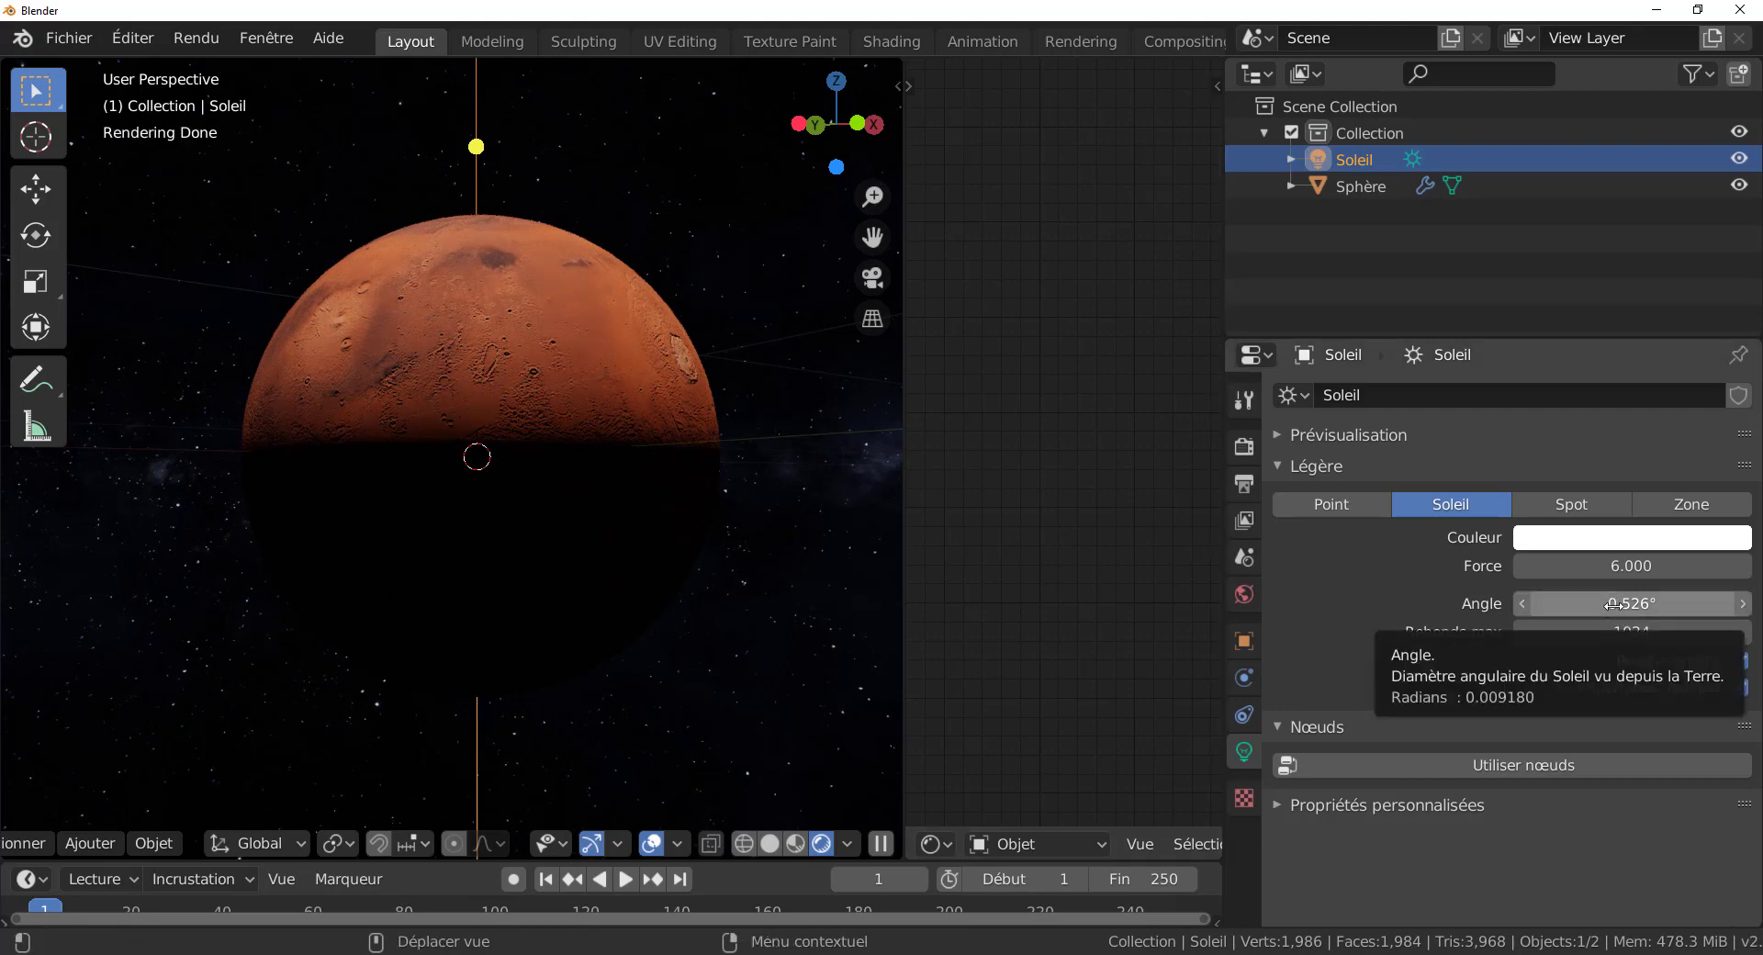
Step: Increase the Sun light's angle to about 66.7° to soften the planet's day-night transition
left_click_drag(1613, 603, 1741, 604)
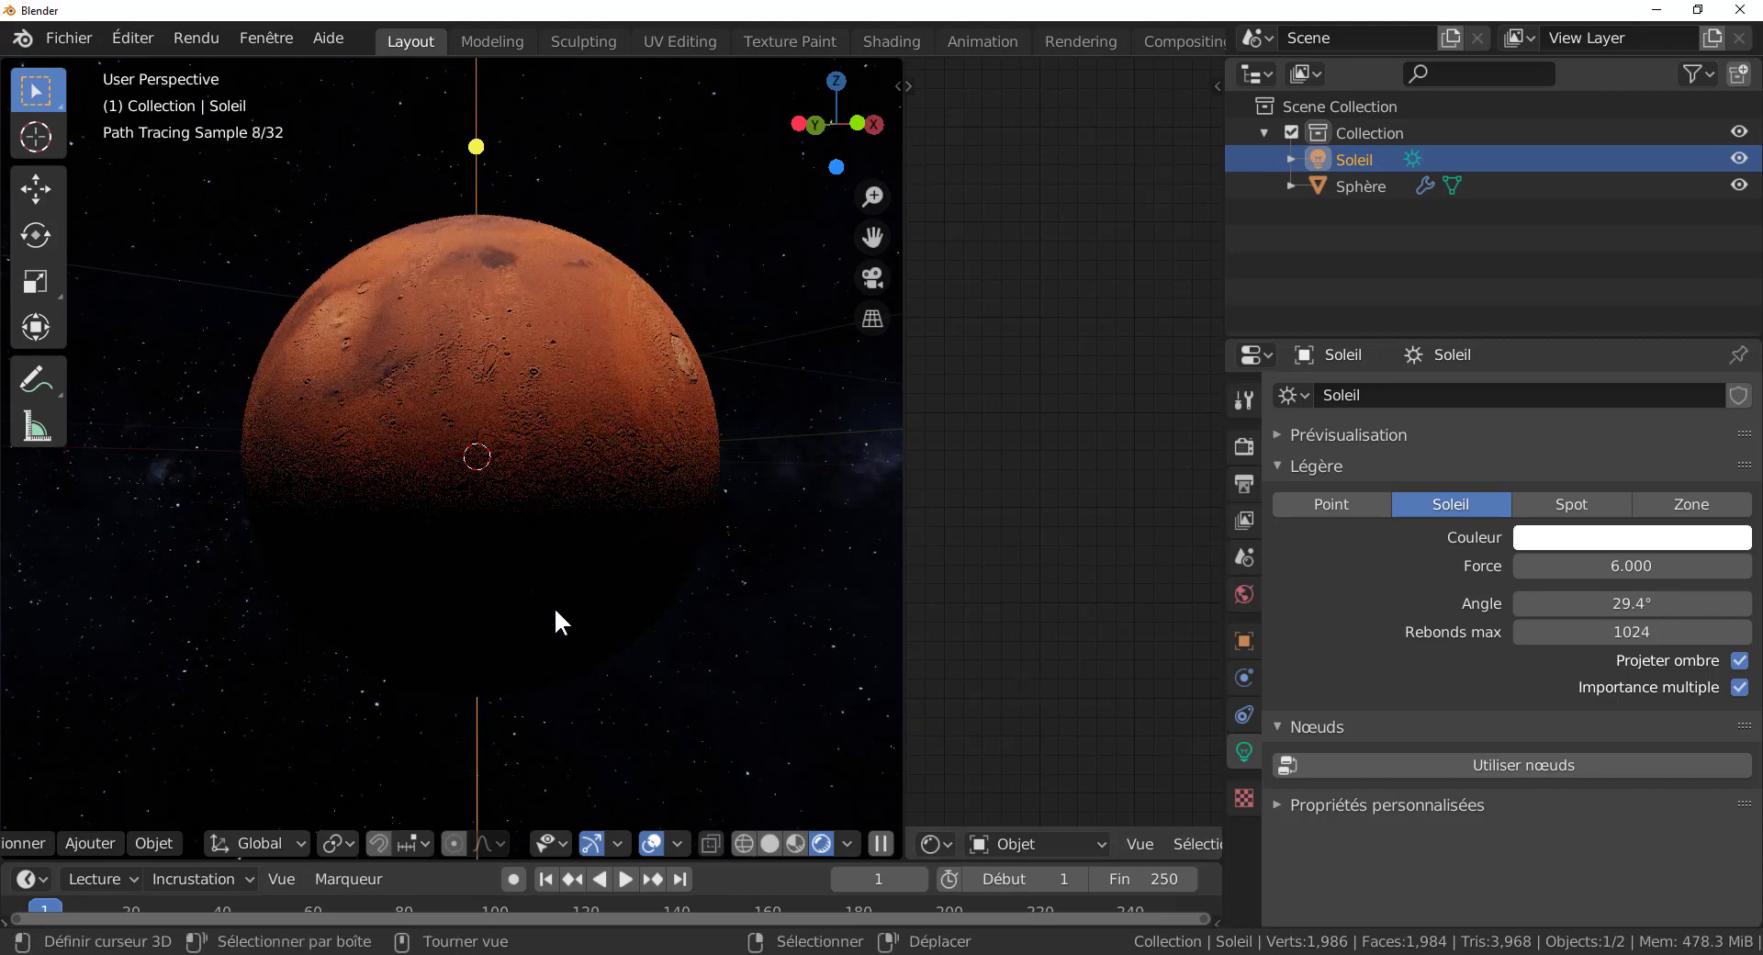
left_click_drag(1616, 603, 1662, 603)
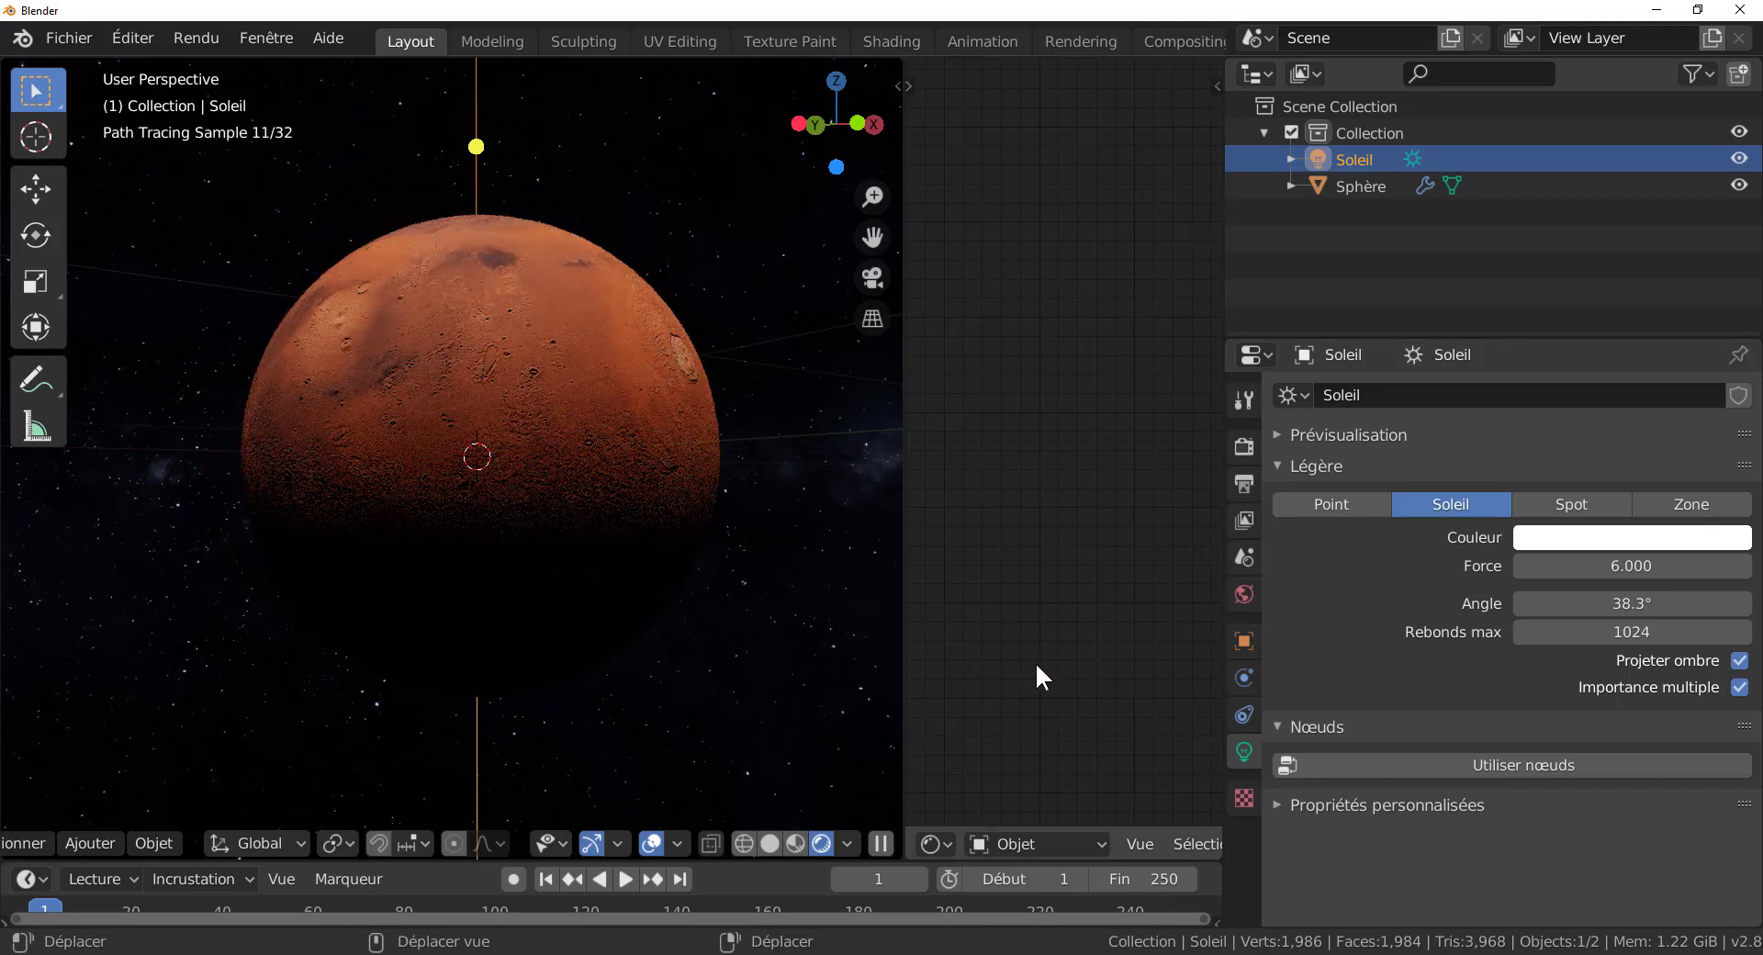
left_click_drag(1565, 611, 1621, 611)
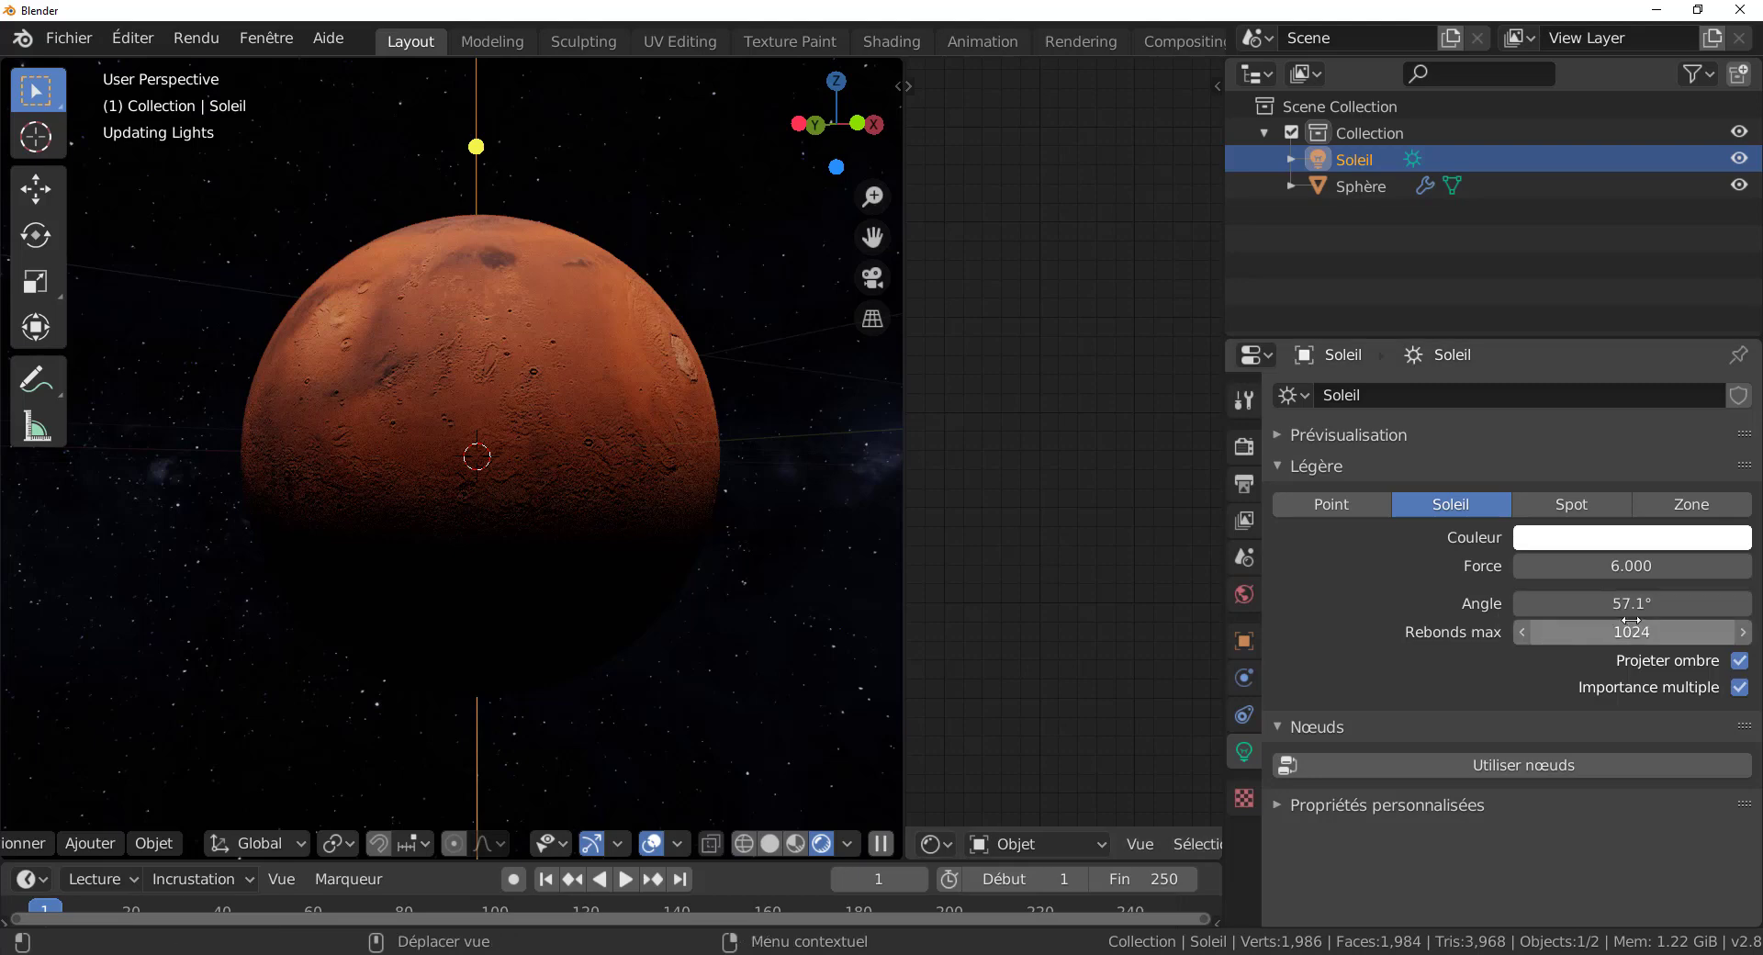
left_click_drag(1636, 603, 1659, 603)
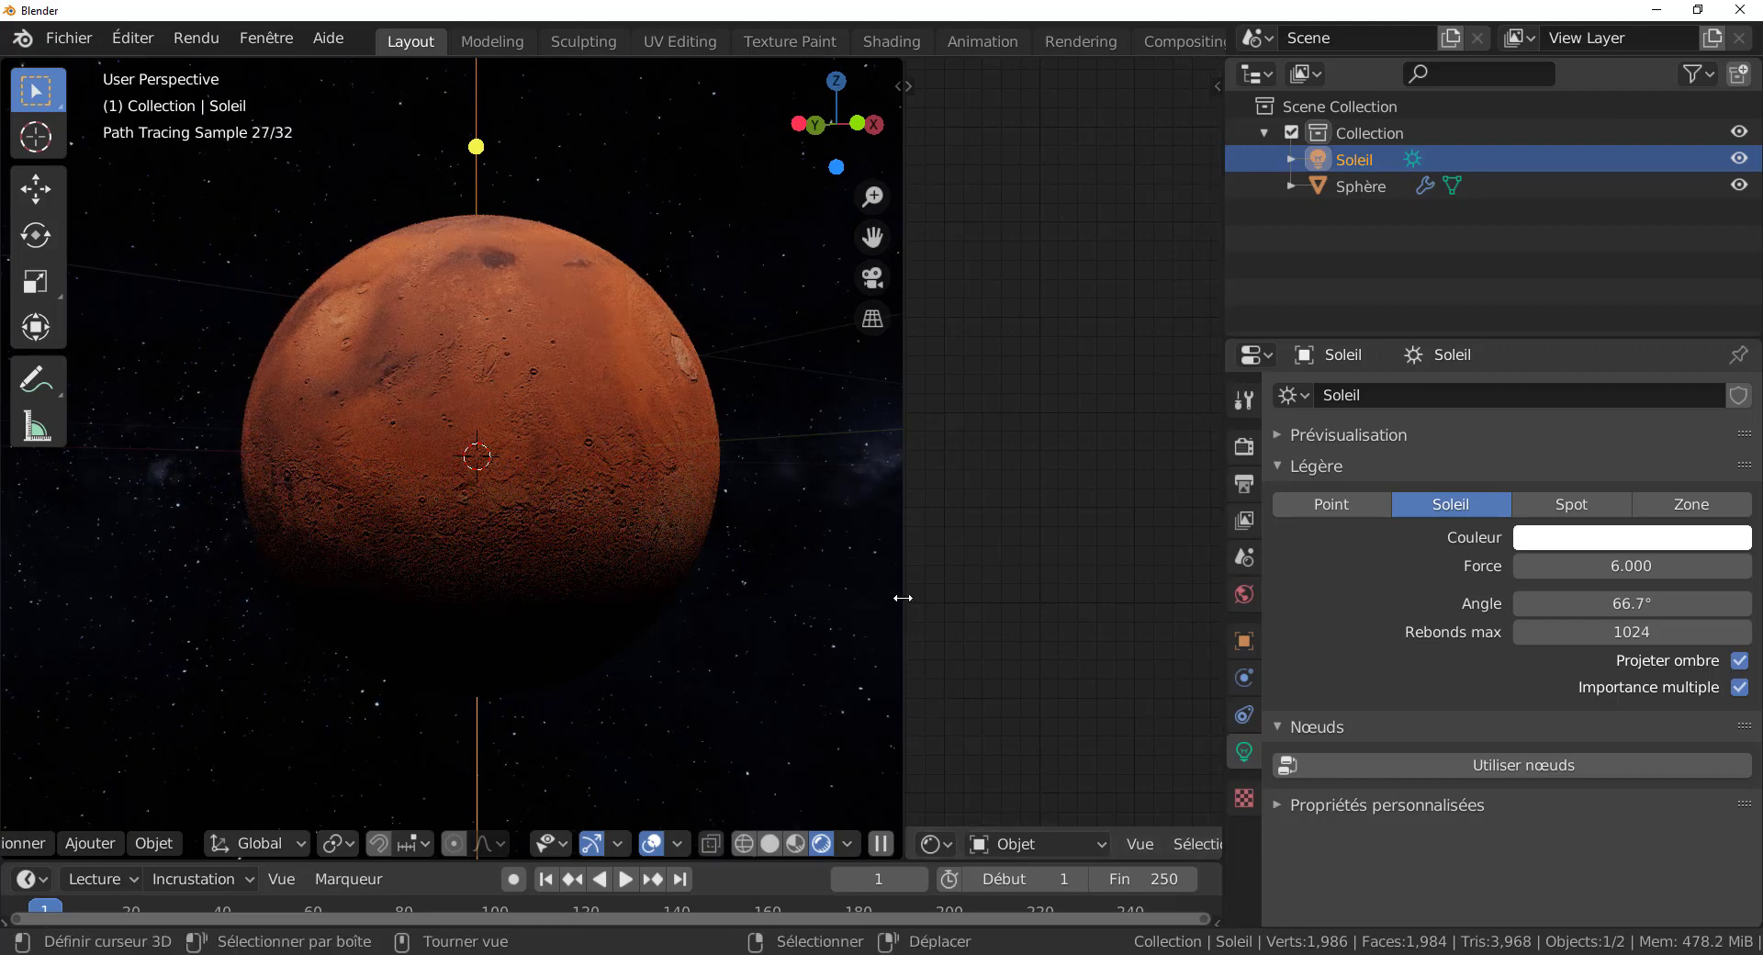
Step: Enlarge the 3D viewport and rotate the planet about 302° around the global Z axis to examine its lit relief
left_click_drag(904, 598, 1063, 590)
scroll(947, 604, "up", 7)
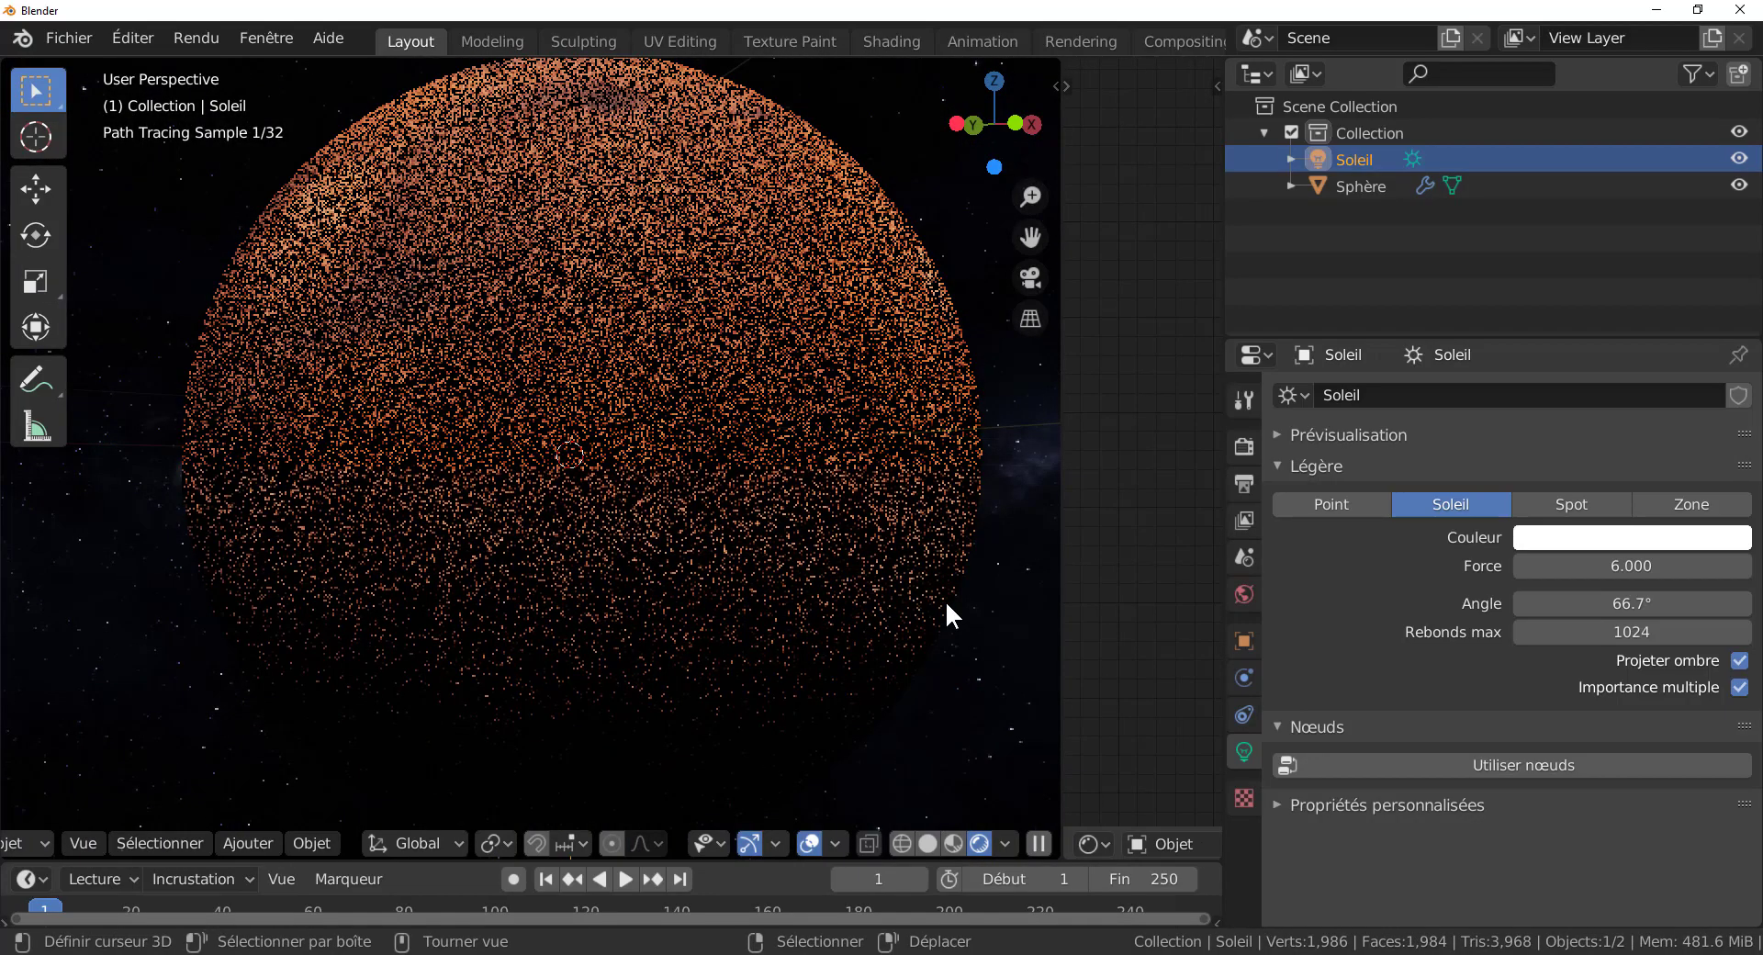
scroll(946, 606, "down", 4)
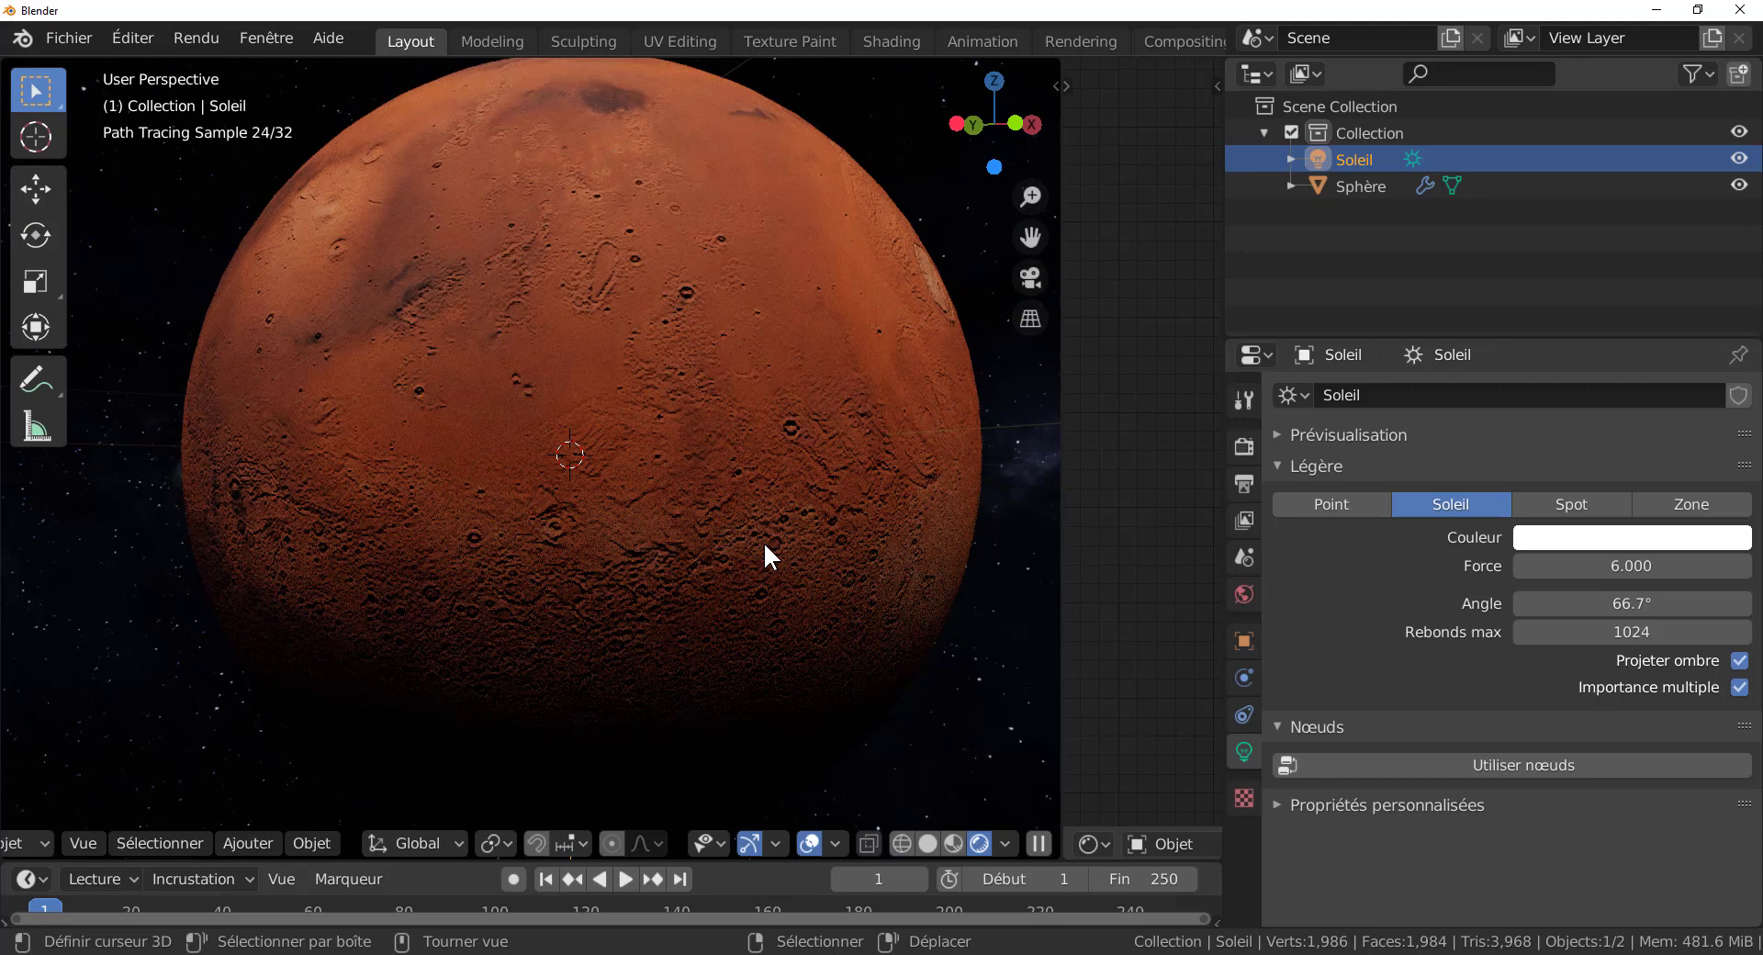
left_click(704, 590)
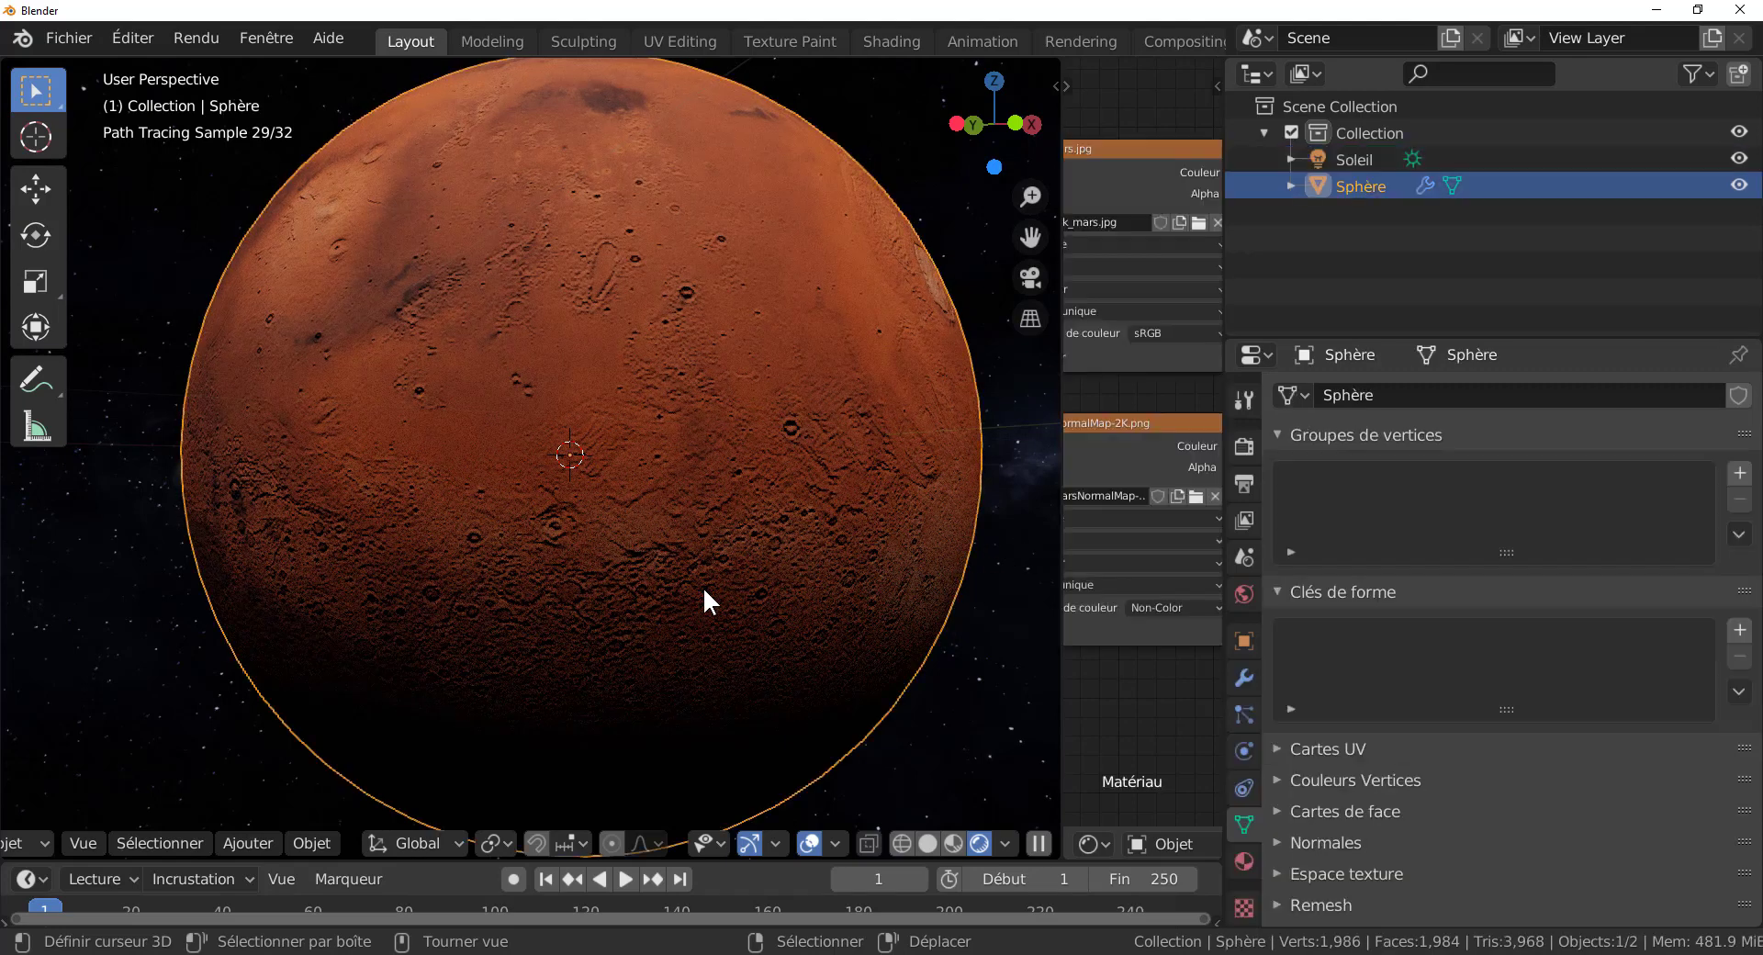
key("r")
key("z")
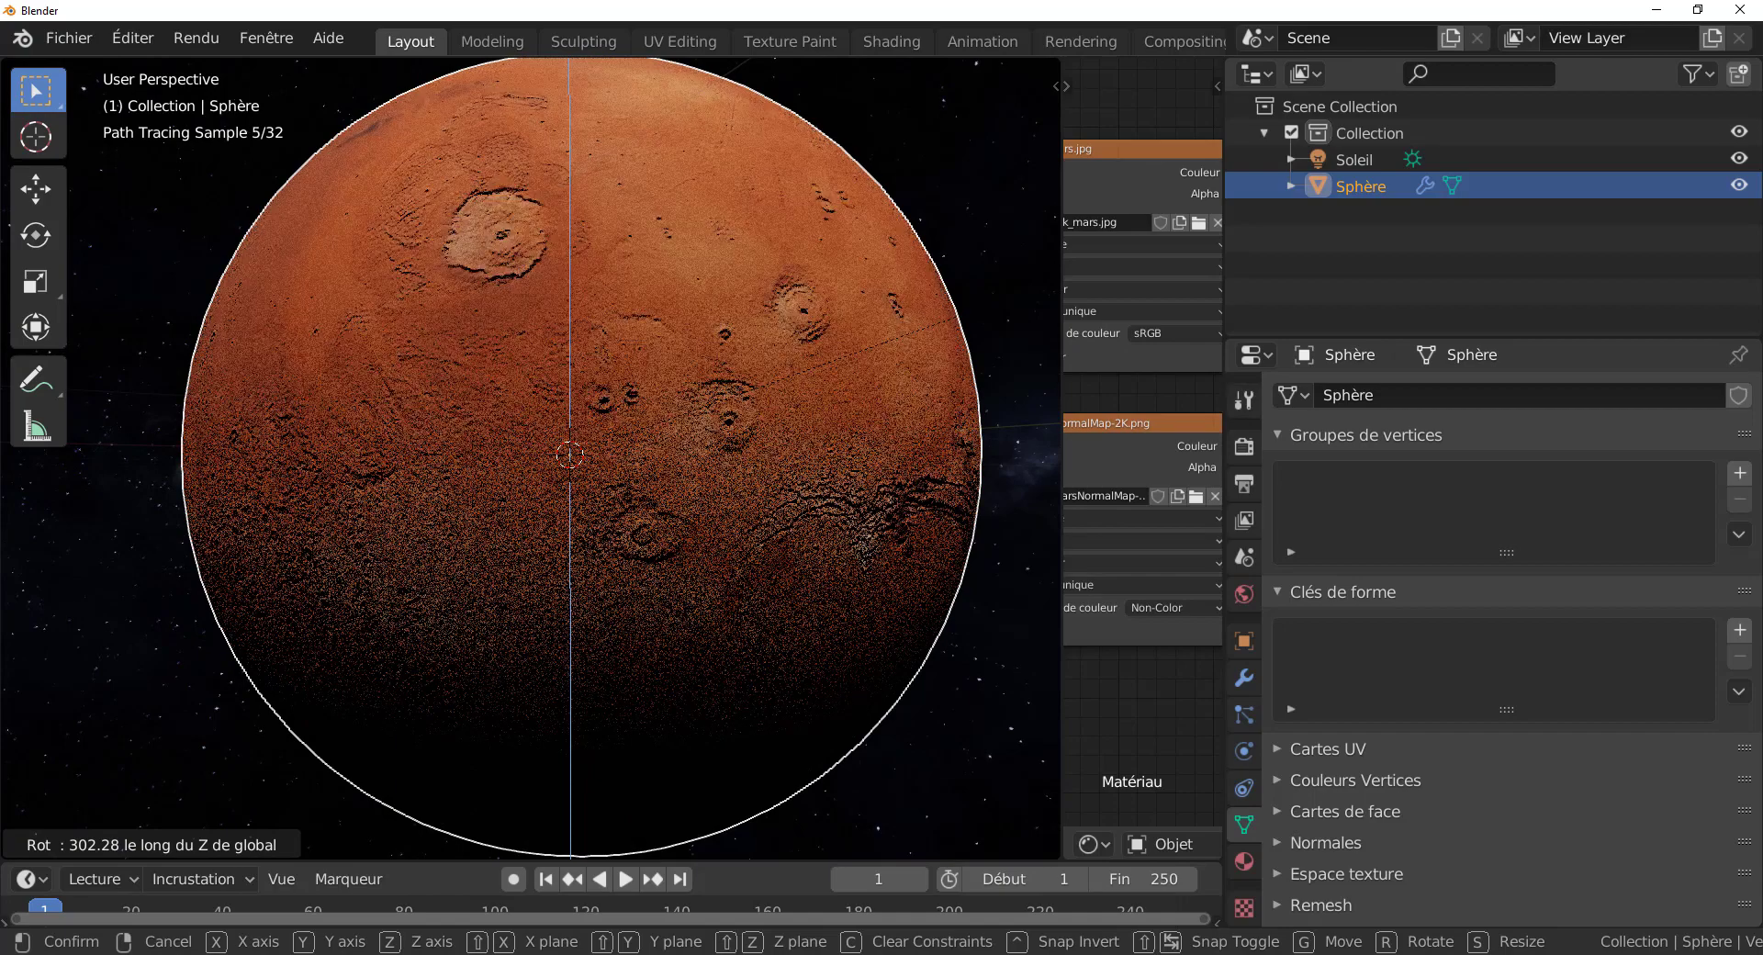
key("Return")
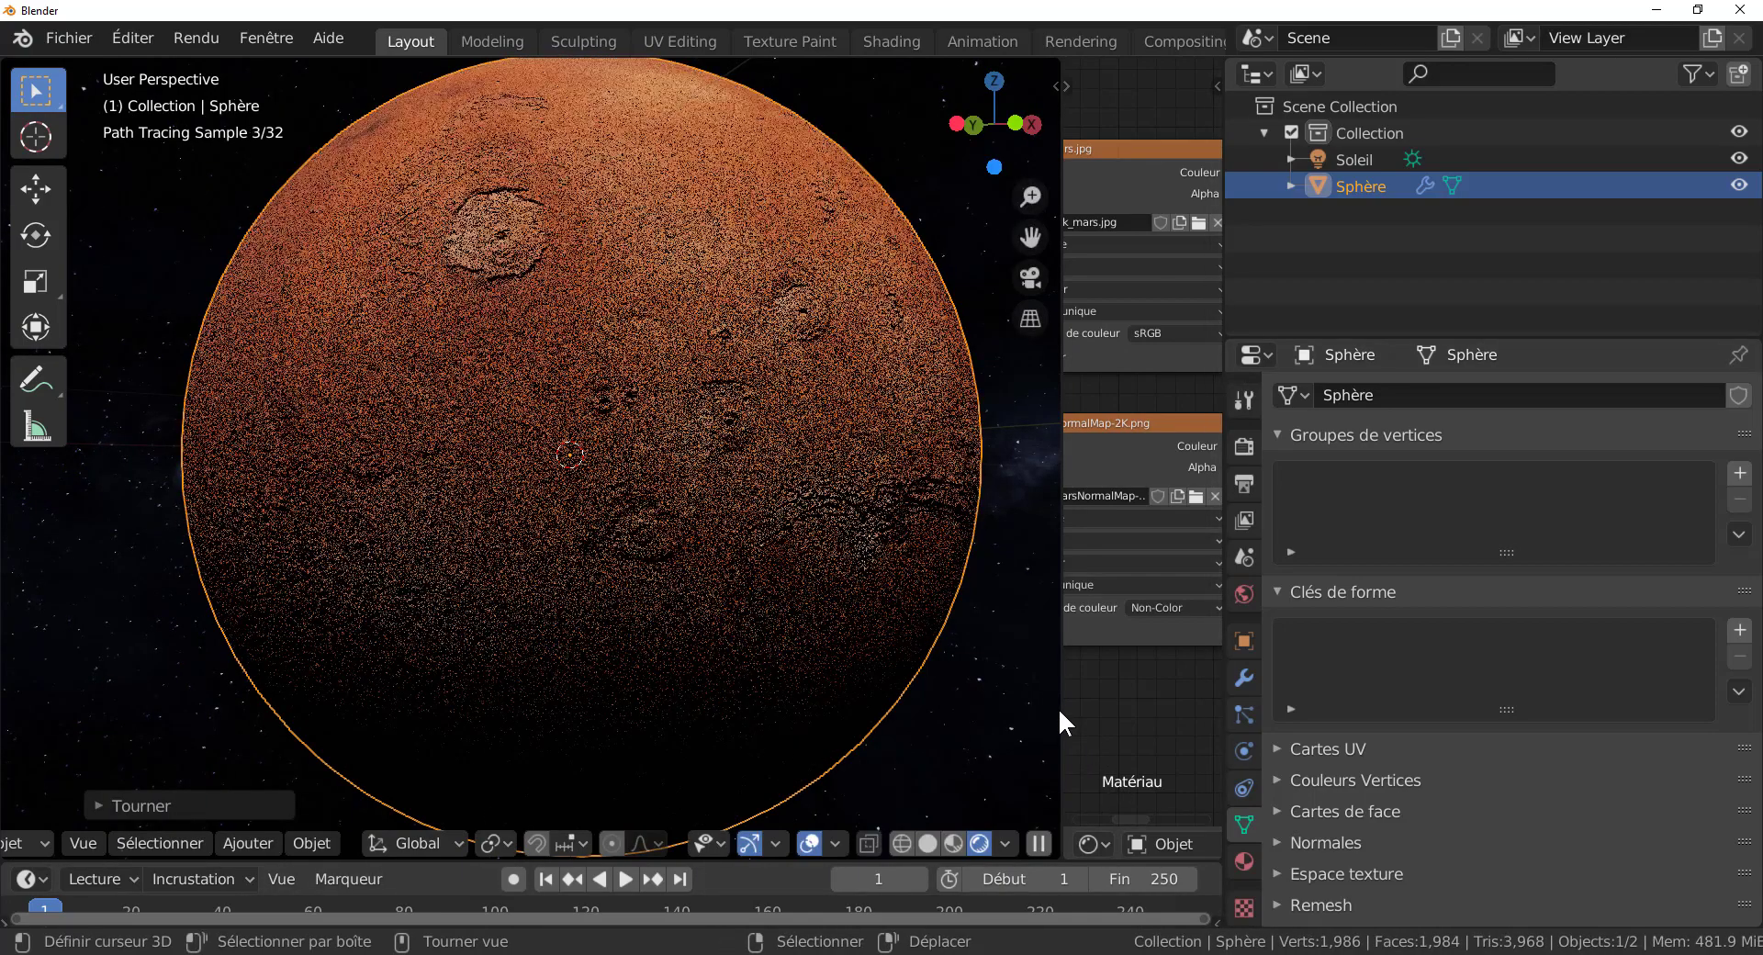
left_click_drag(1063, 704, 1164, 704)
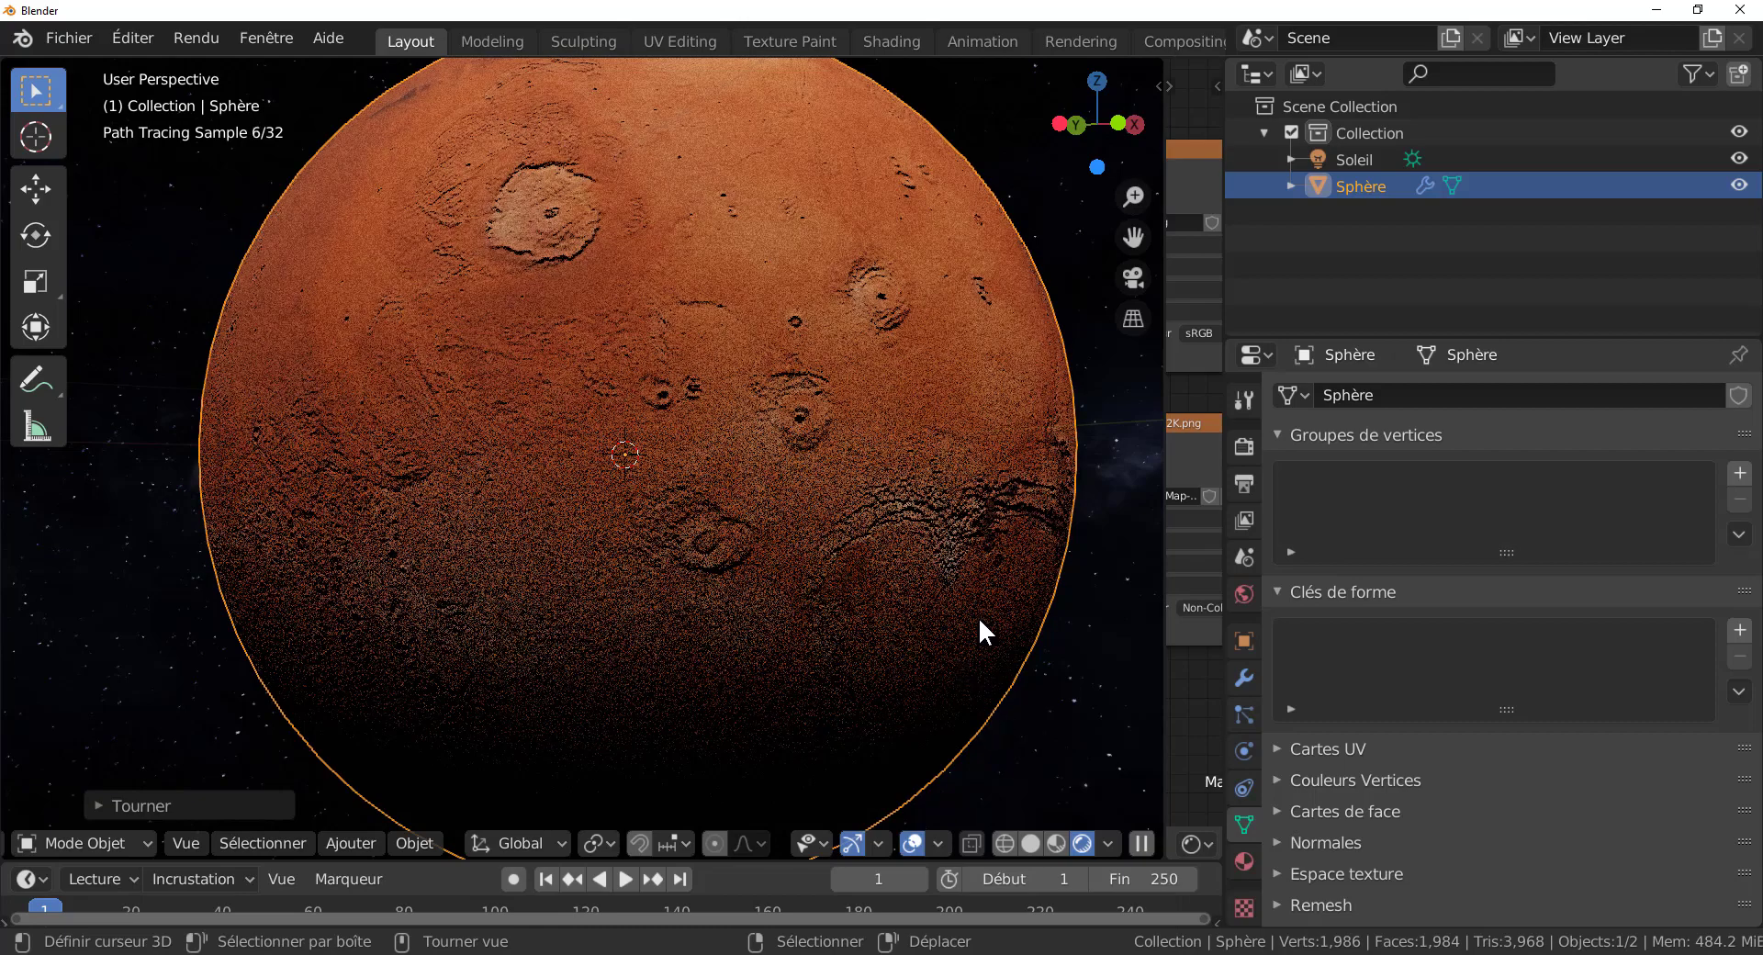
scroll(1013, 663, "down", 2)
scroll(1013, 663, "up", 2)
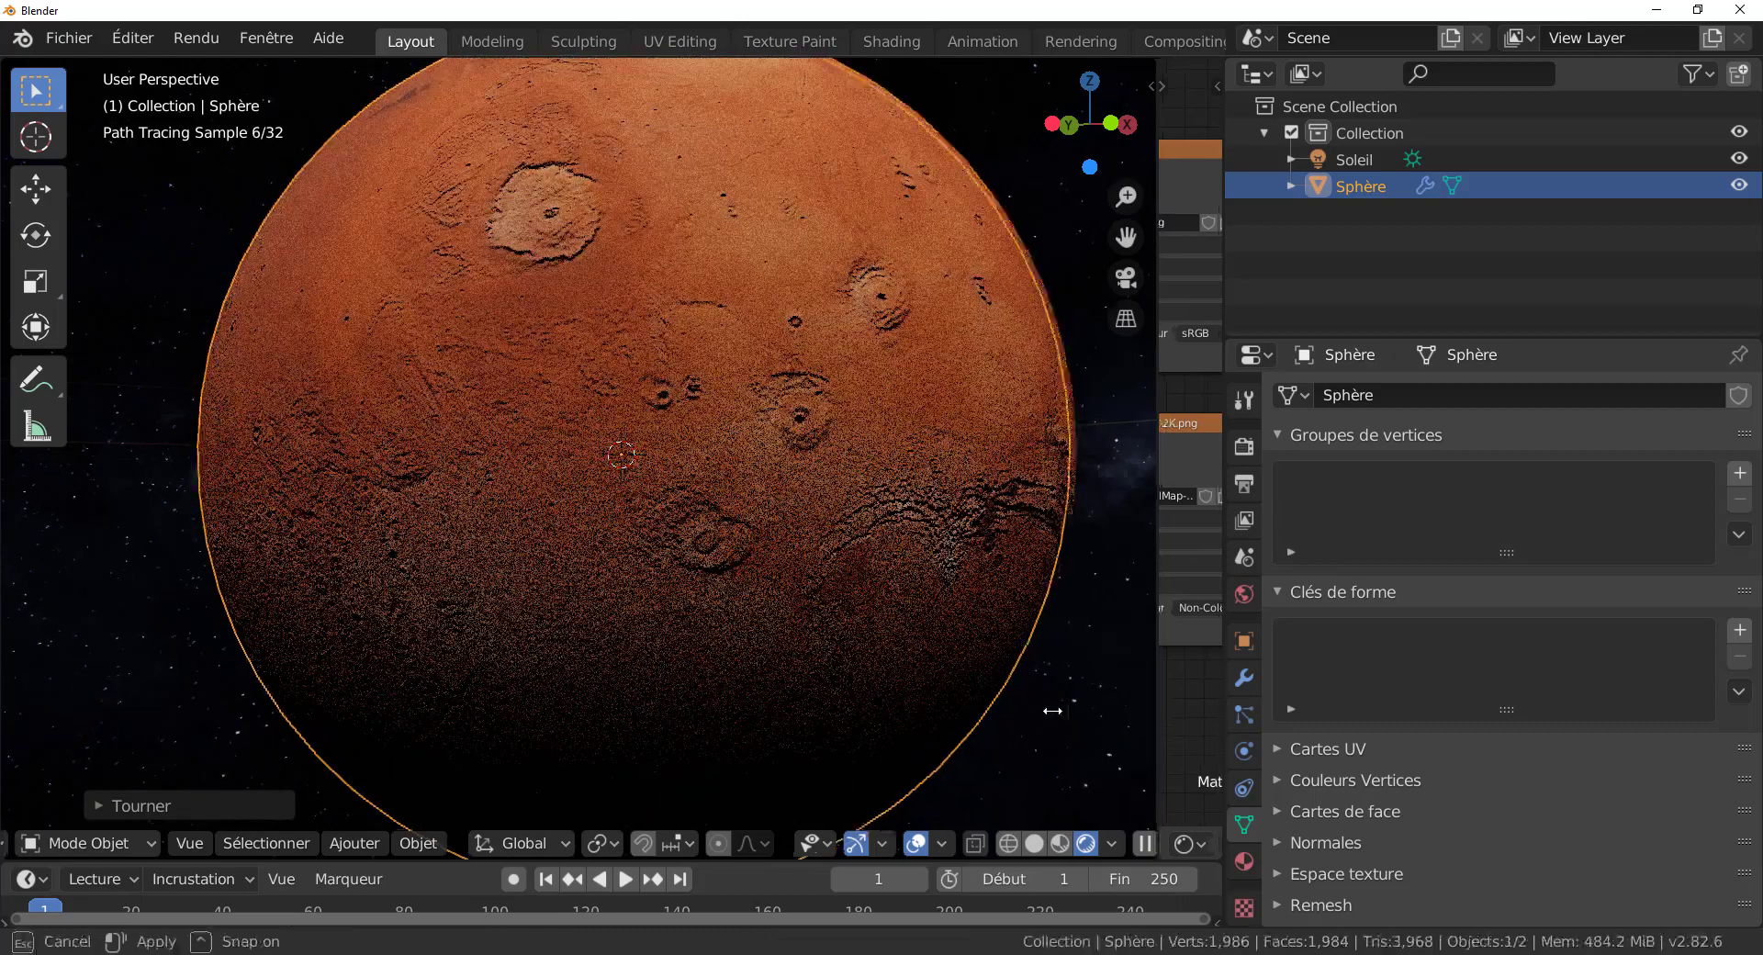
Step: Enlarge the node editor and spread out the texture coordinate, image texture and Bump nodes to make room between them
left_click_drag(1164, 707, 619, 757)
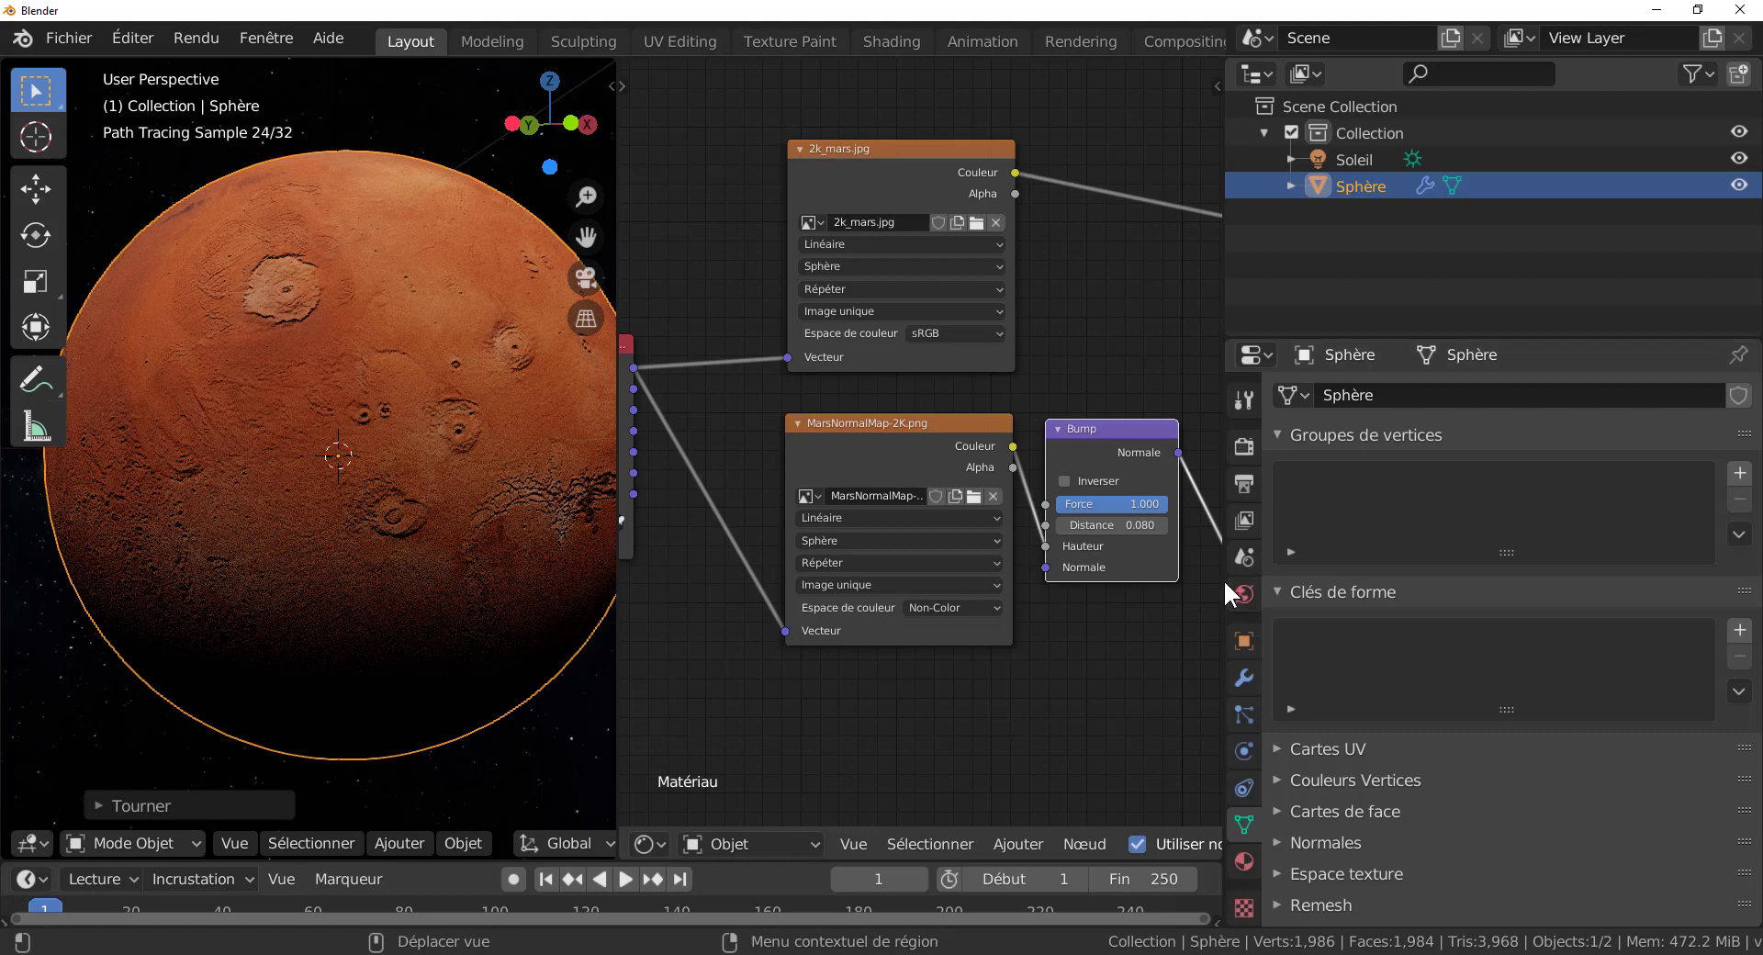
left_click_drag(1223, 579, 1521, 588)
scroll(719, 325, "down", 2)
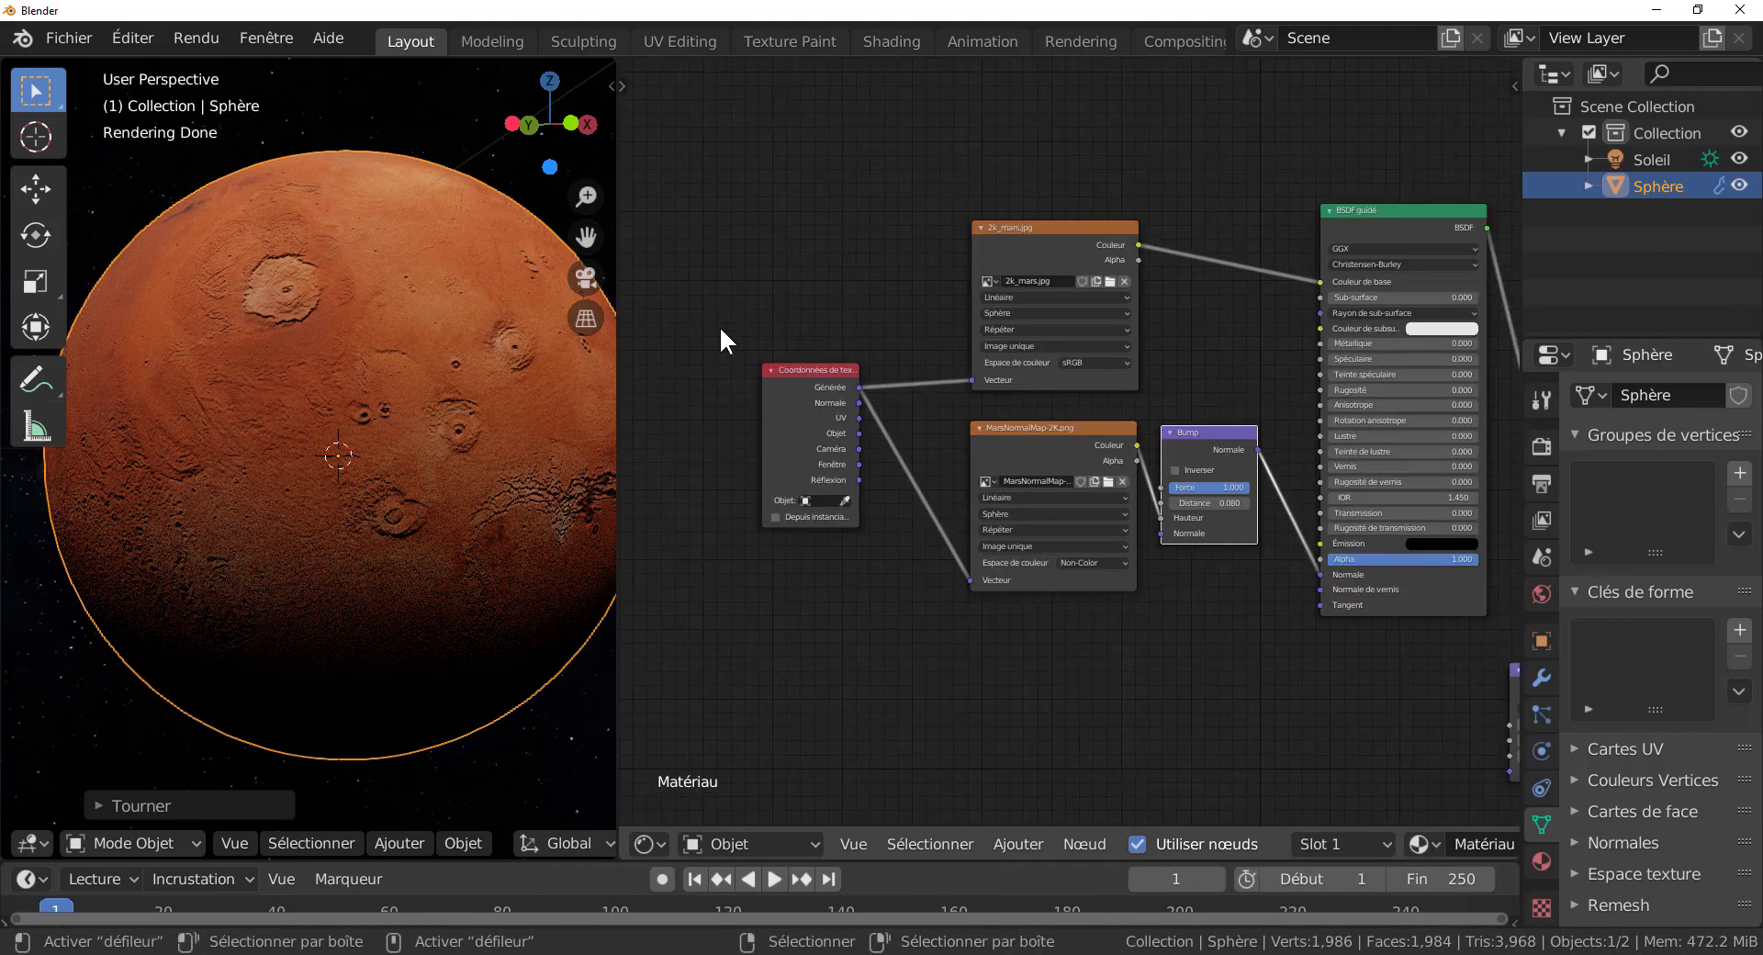
left_click_drag(786, 365, 791, 317)
left_click_drag(1033, 228, 992, 205)
left_click_drag(1049, 426, 1000, 415)
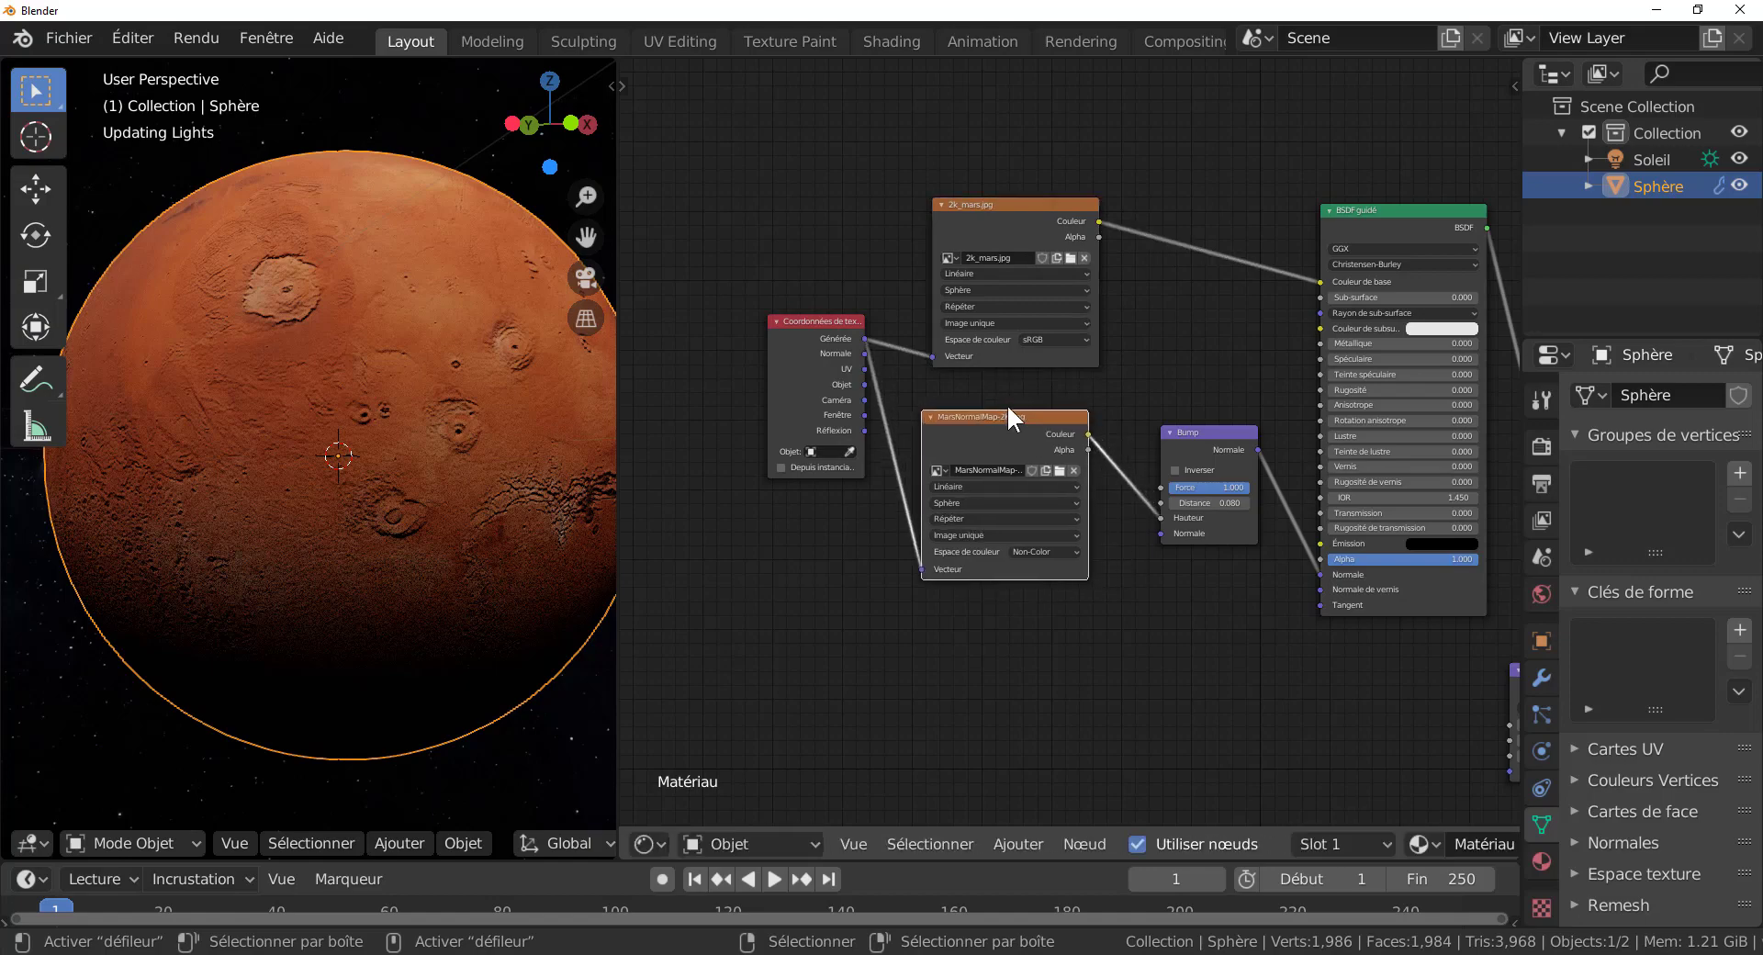
left_click_drag(1197, 431, 1182, 473)
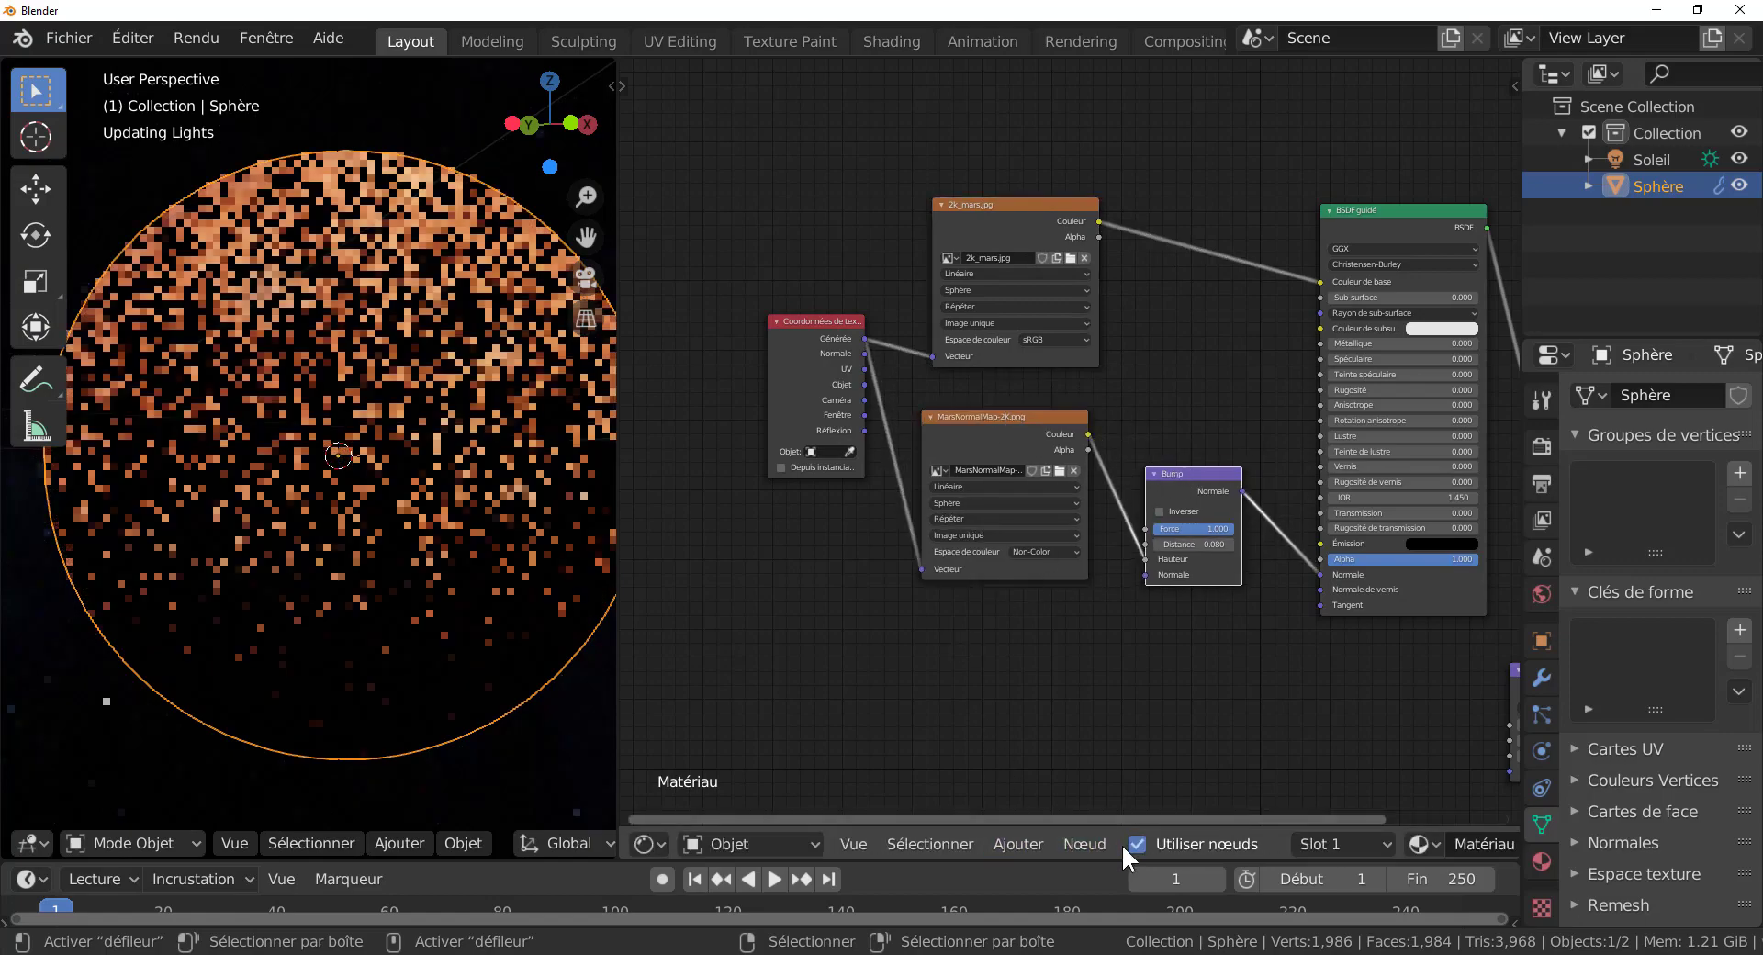
Step: Add a Brightness/Contrast node on the link between the 2k_mars.jpg texture and the Principled BSDF's base color
left_click(1071, 846)
mouse_move(1019, 843)
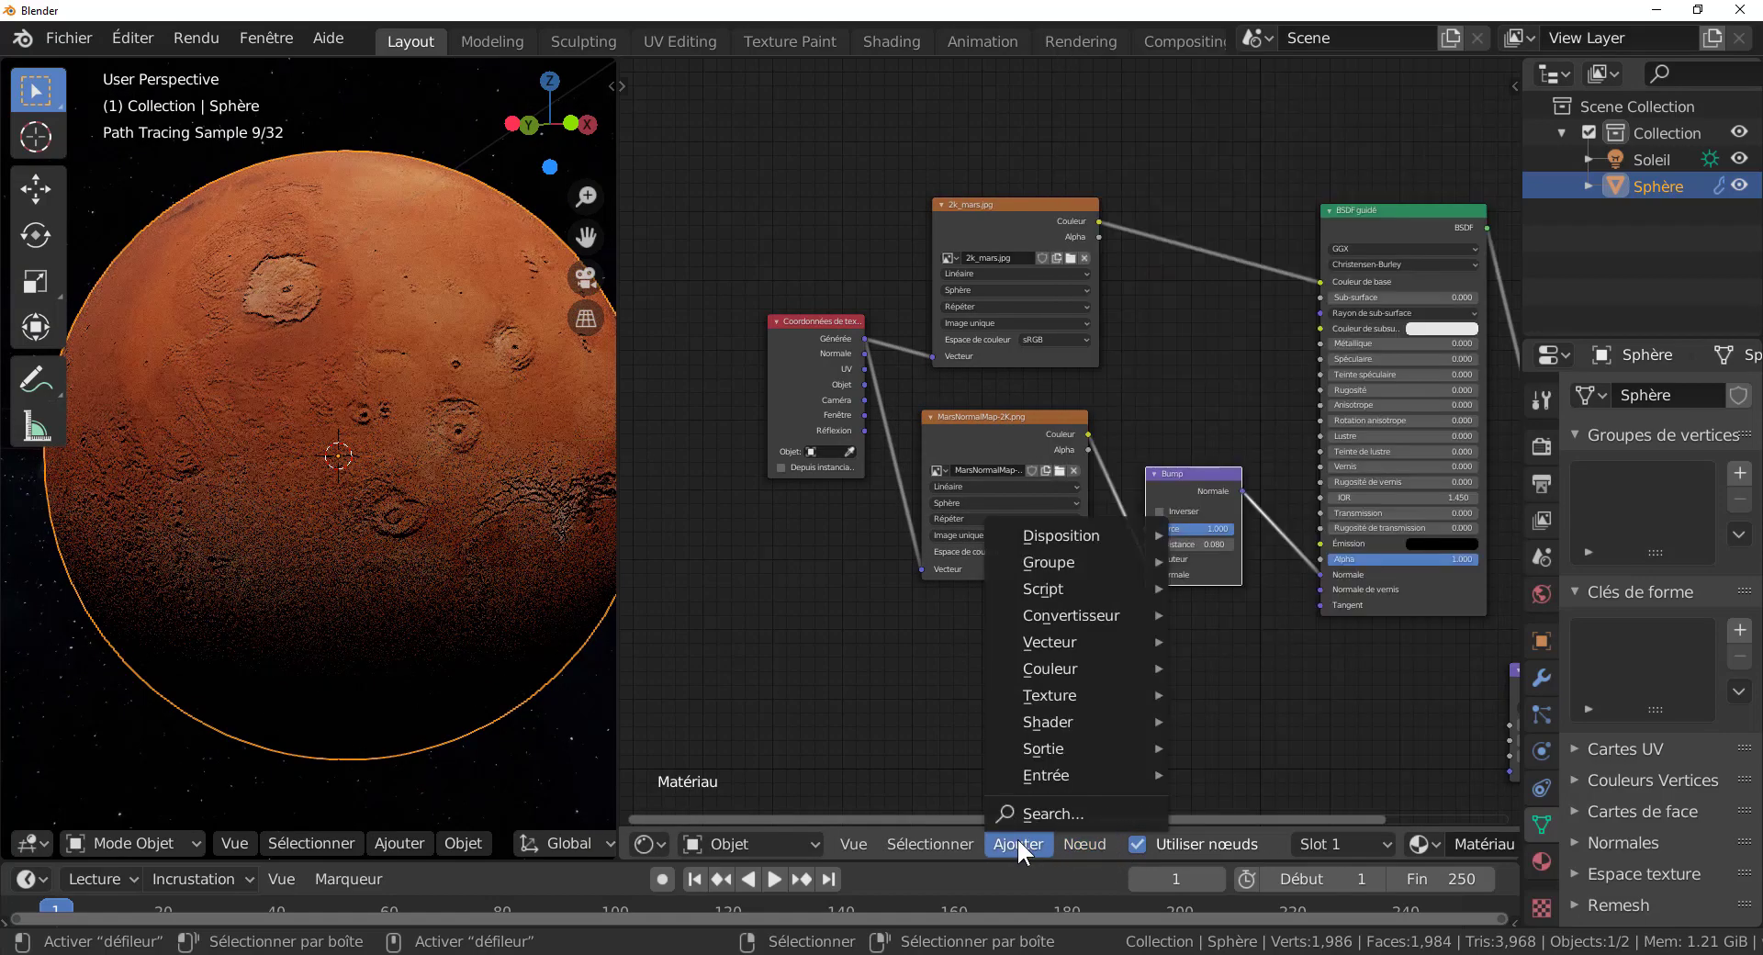
mouse_move(1048, 643)
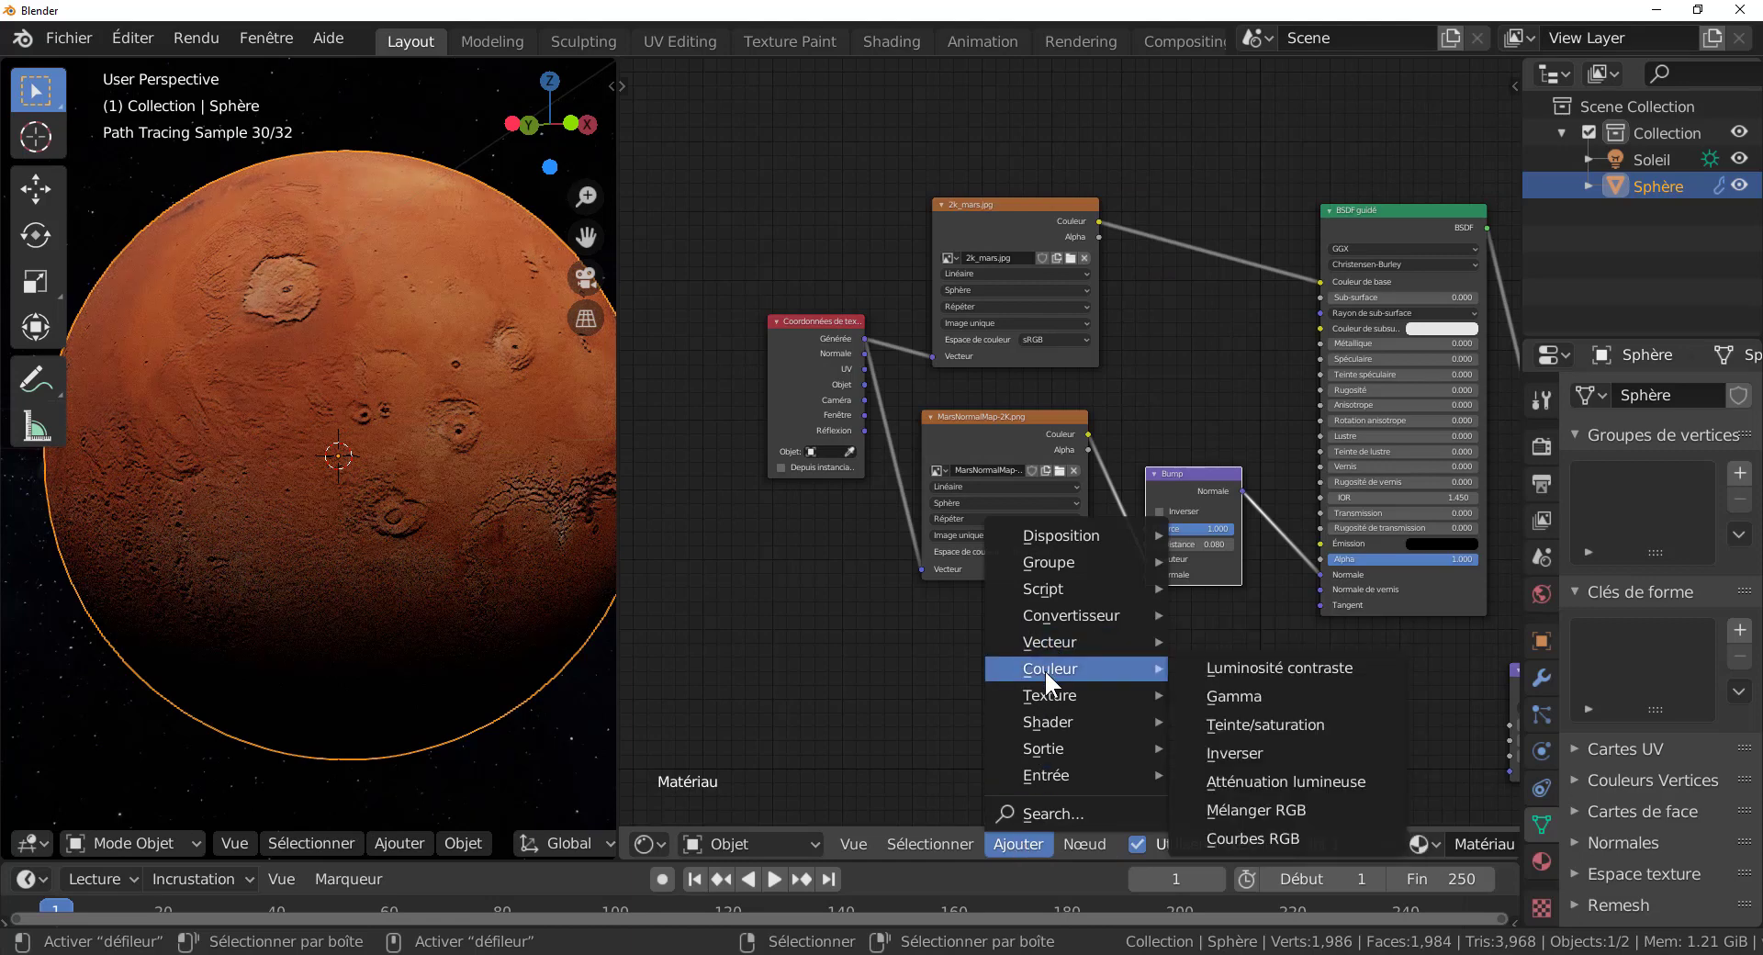
left_click(1308, 668)
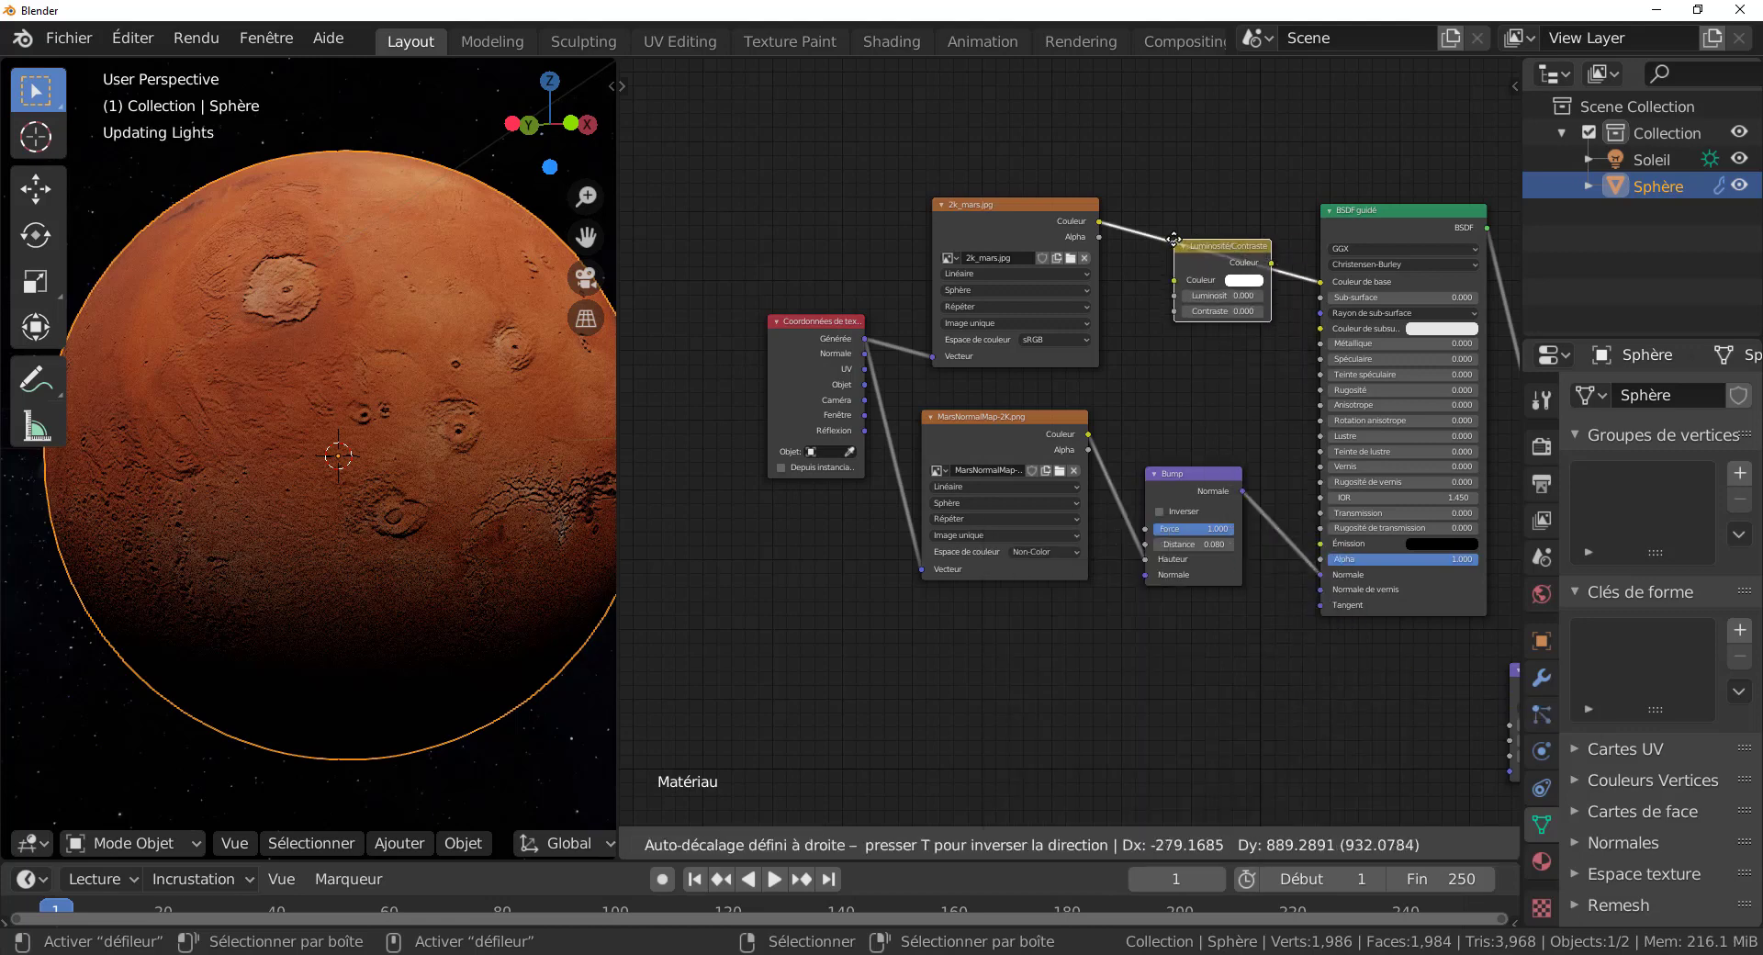
left_click(1168, 238)
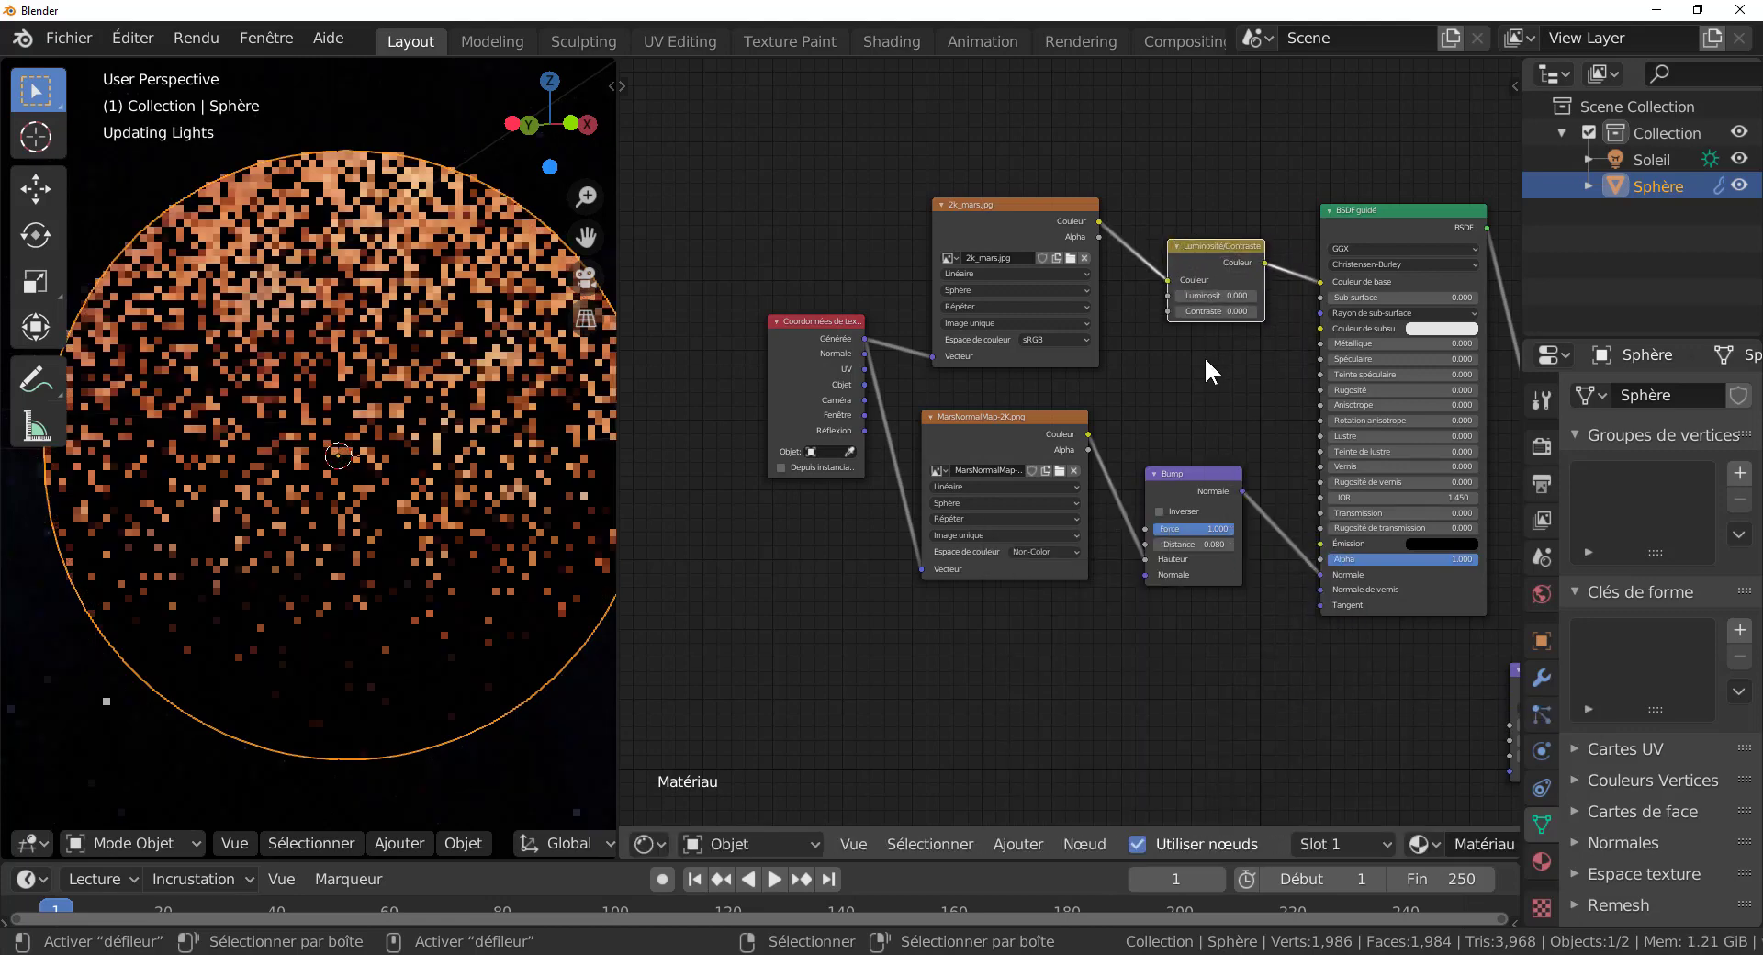
Step: Set the contrast of the Brightness/Contrast node to 0.05
scroll(1204, 355, "up", 2)
middle_click_drag(1221, 358, 1066, 496)
scroll(1066, 496, "up", 1)
scroll(1068, 441, "up", 1)
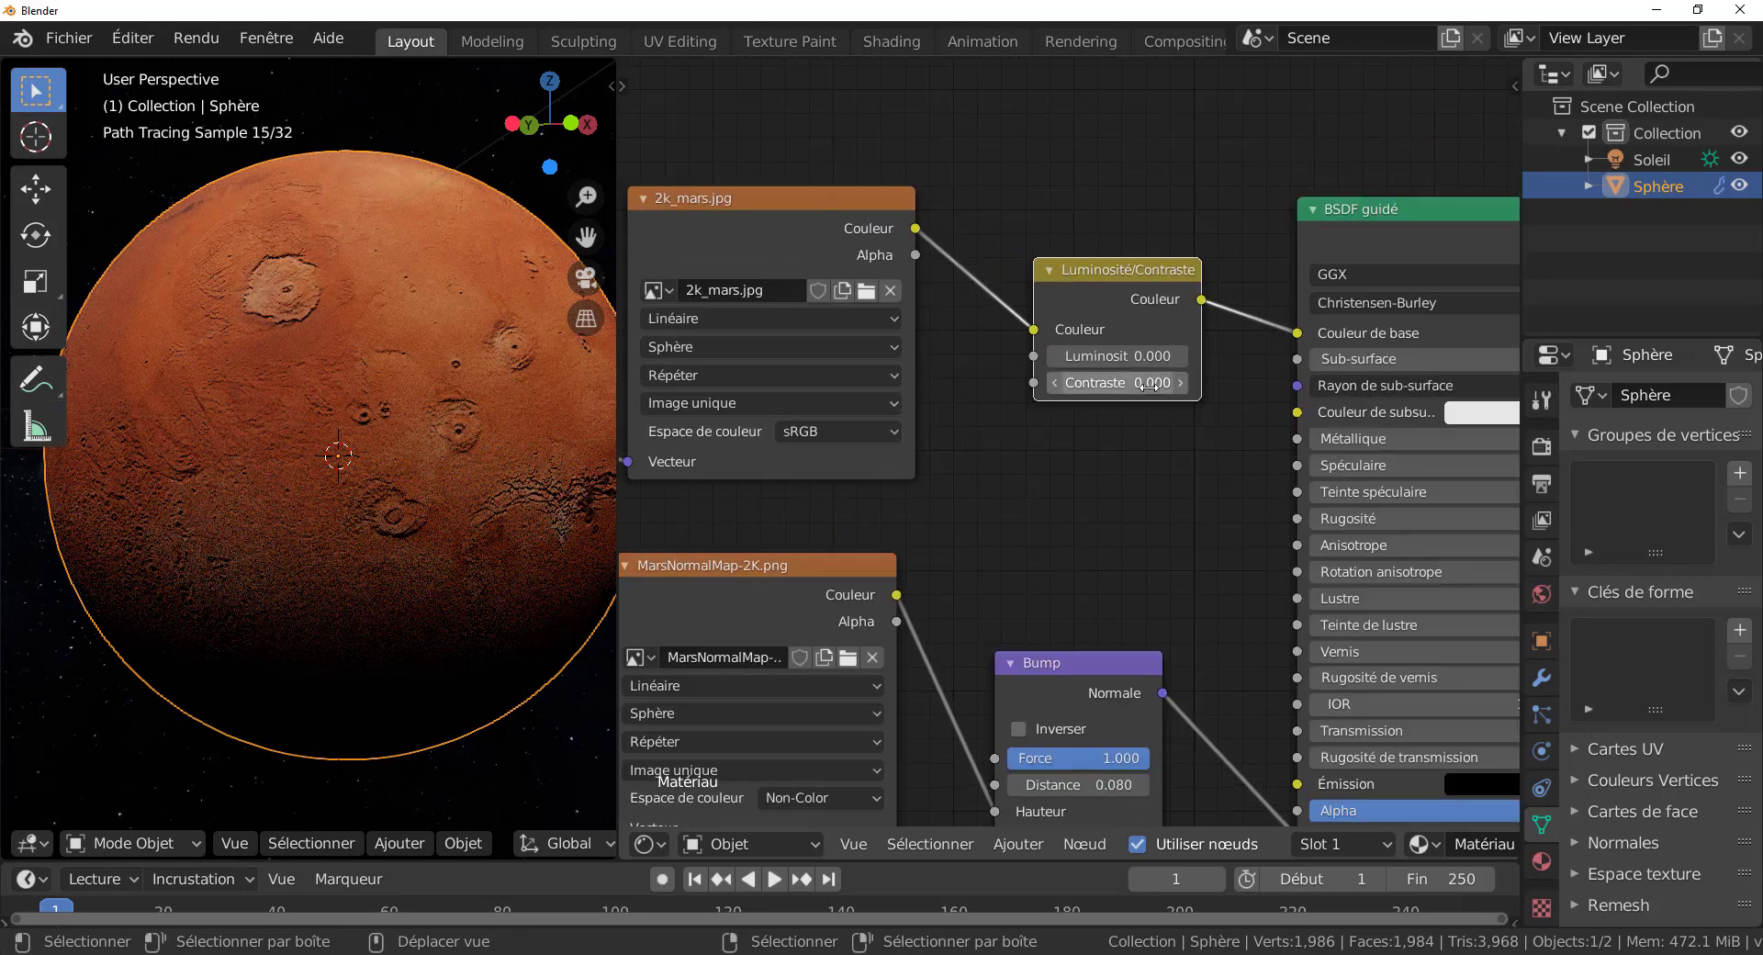
left_click(1116, 382)
key("BackSpace")
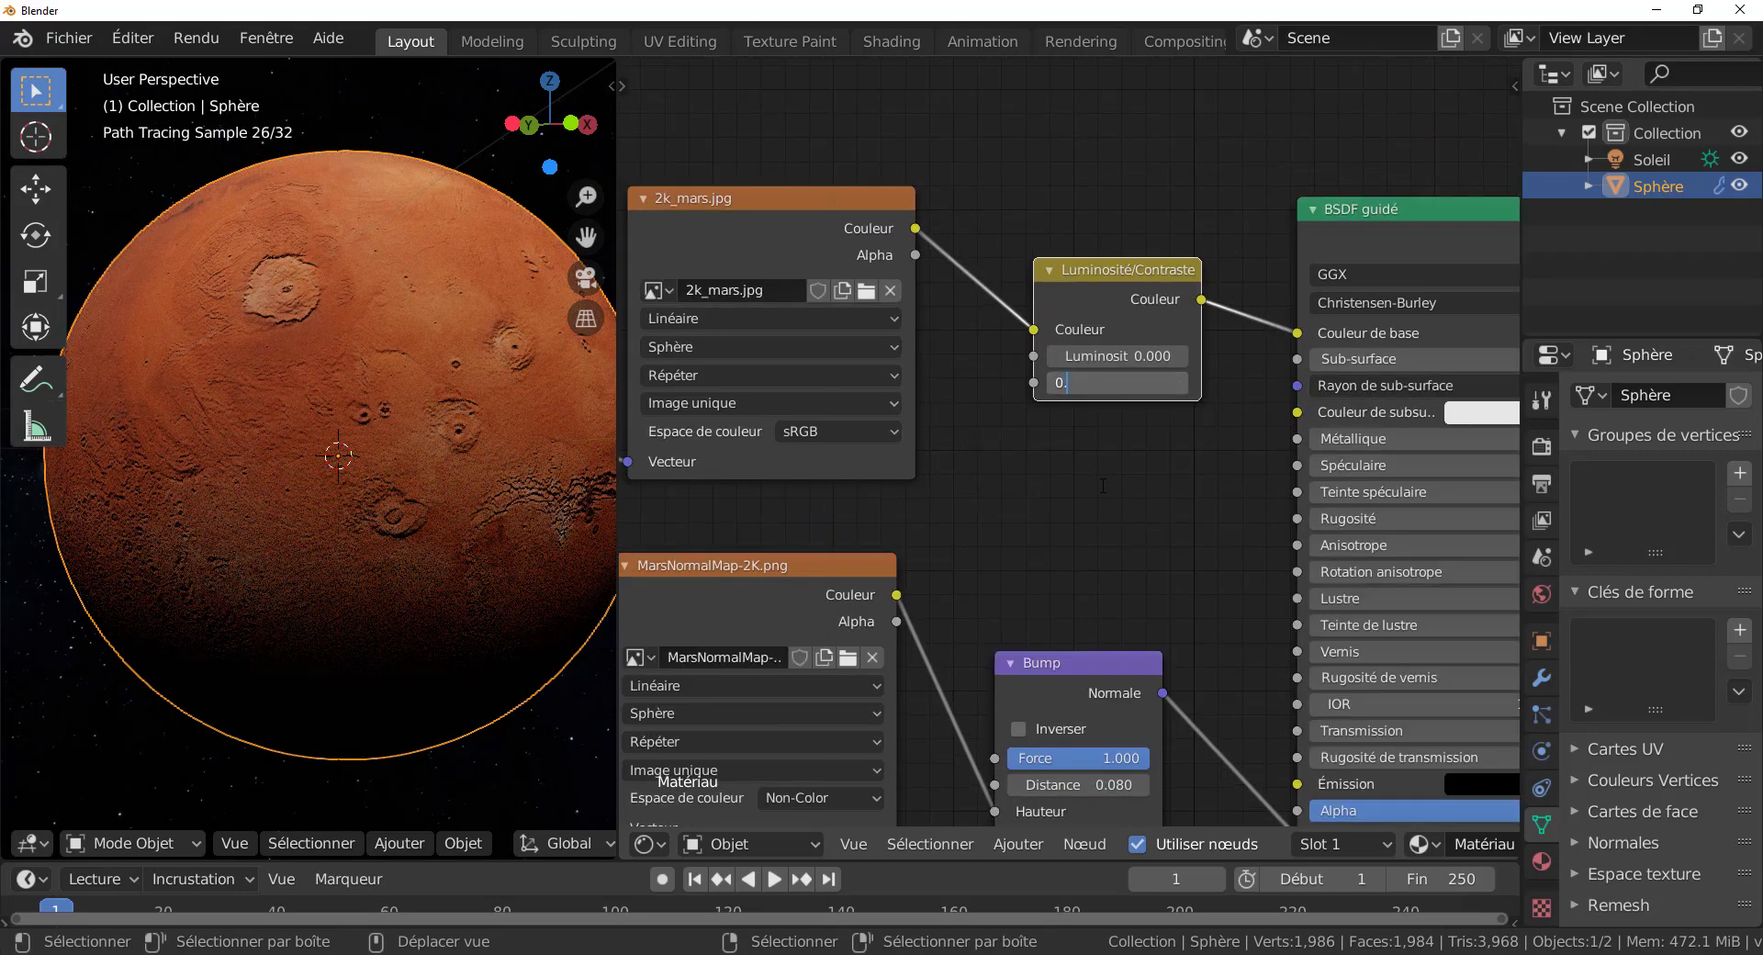
type("05")
key("Return")
scroll(1100, 483, "up", 1)
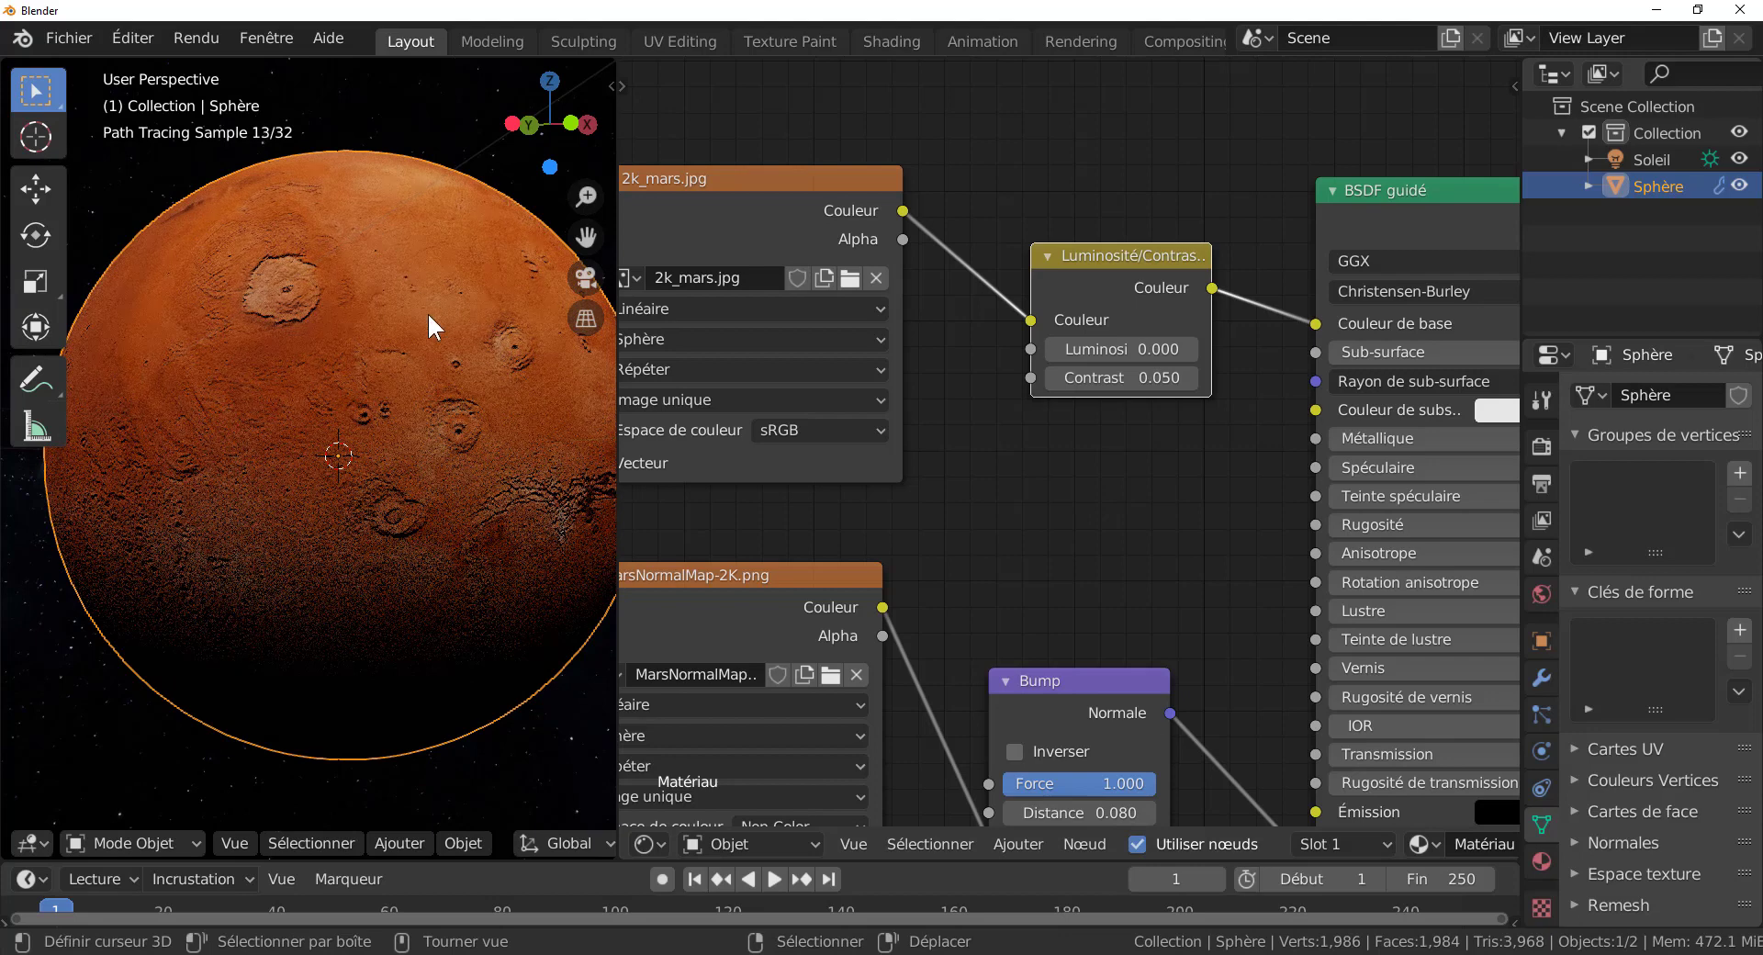
Step: Try contrast values of 0.1 and 0.8 on the Brightness/Contrast node to compare the planet's colors
left_click(1120, 377)
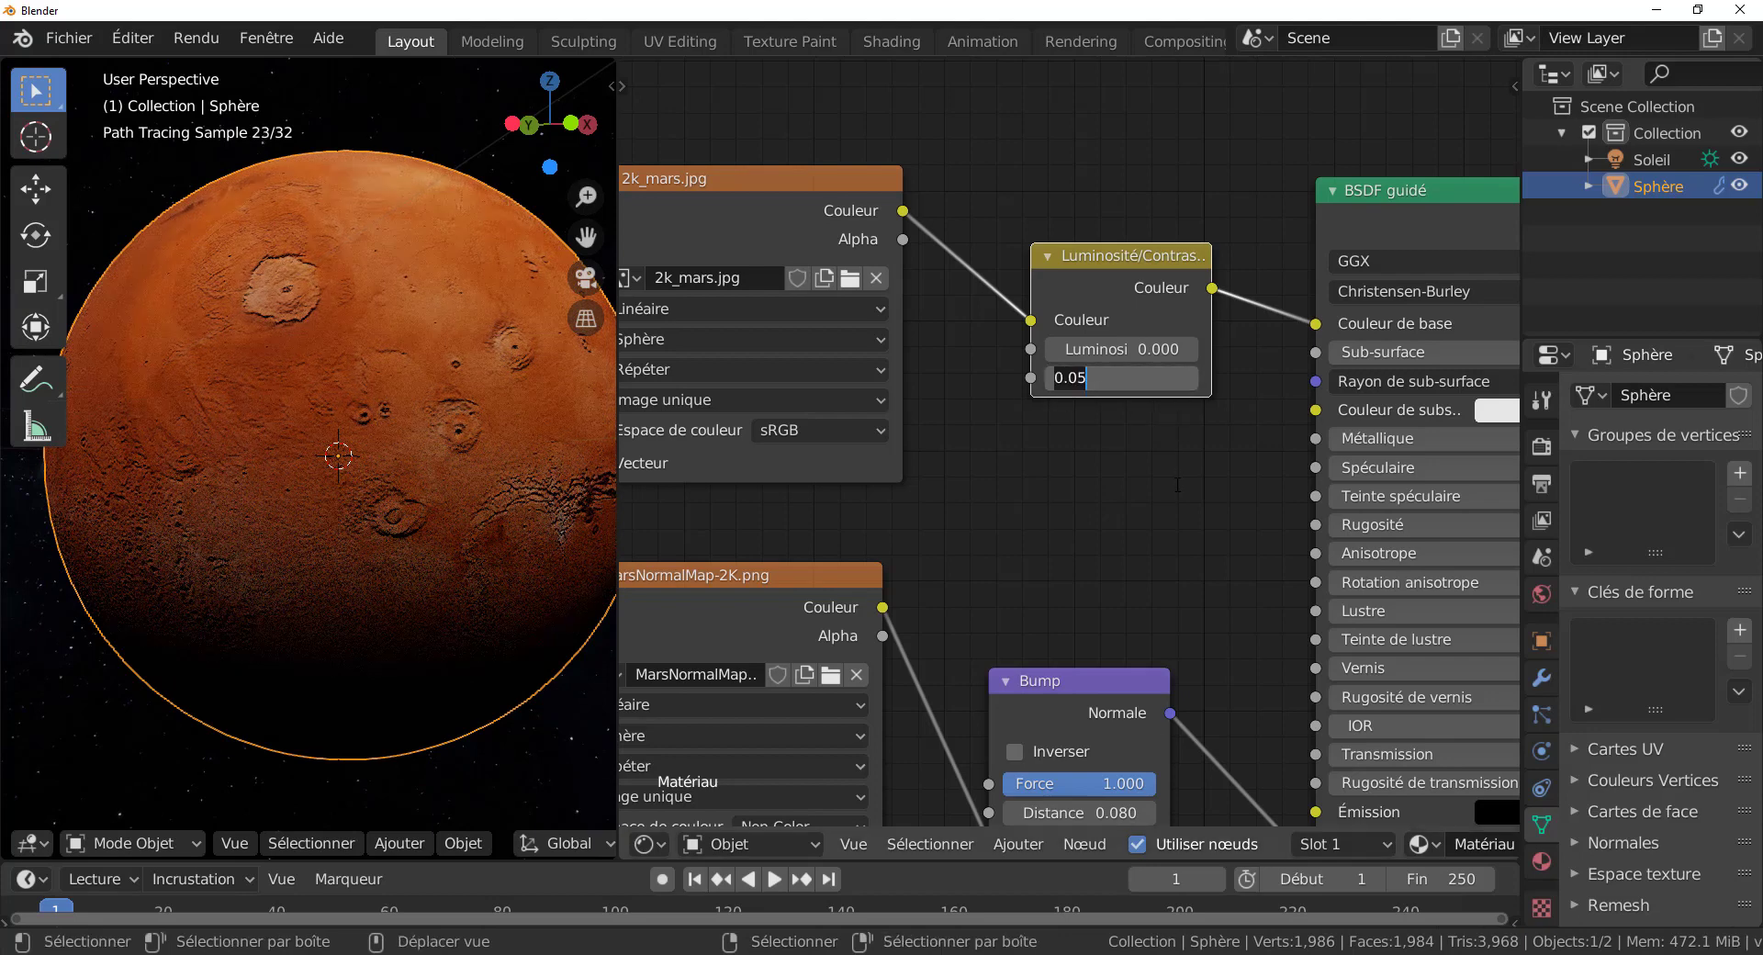
type("0.1")
key("Return")
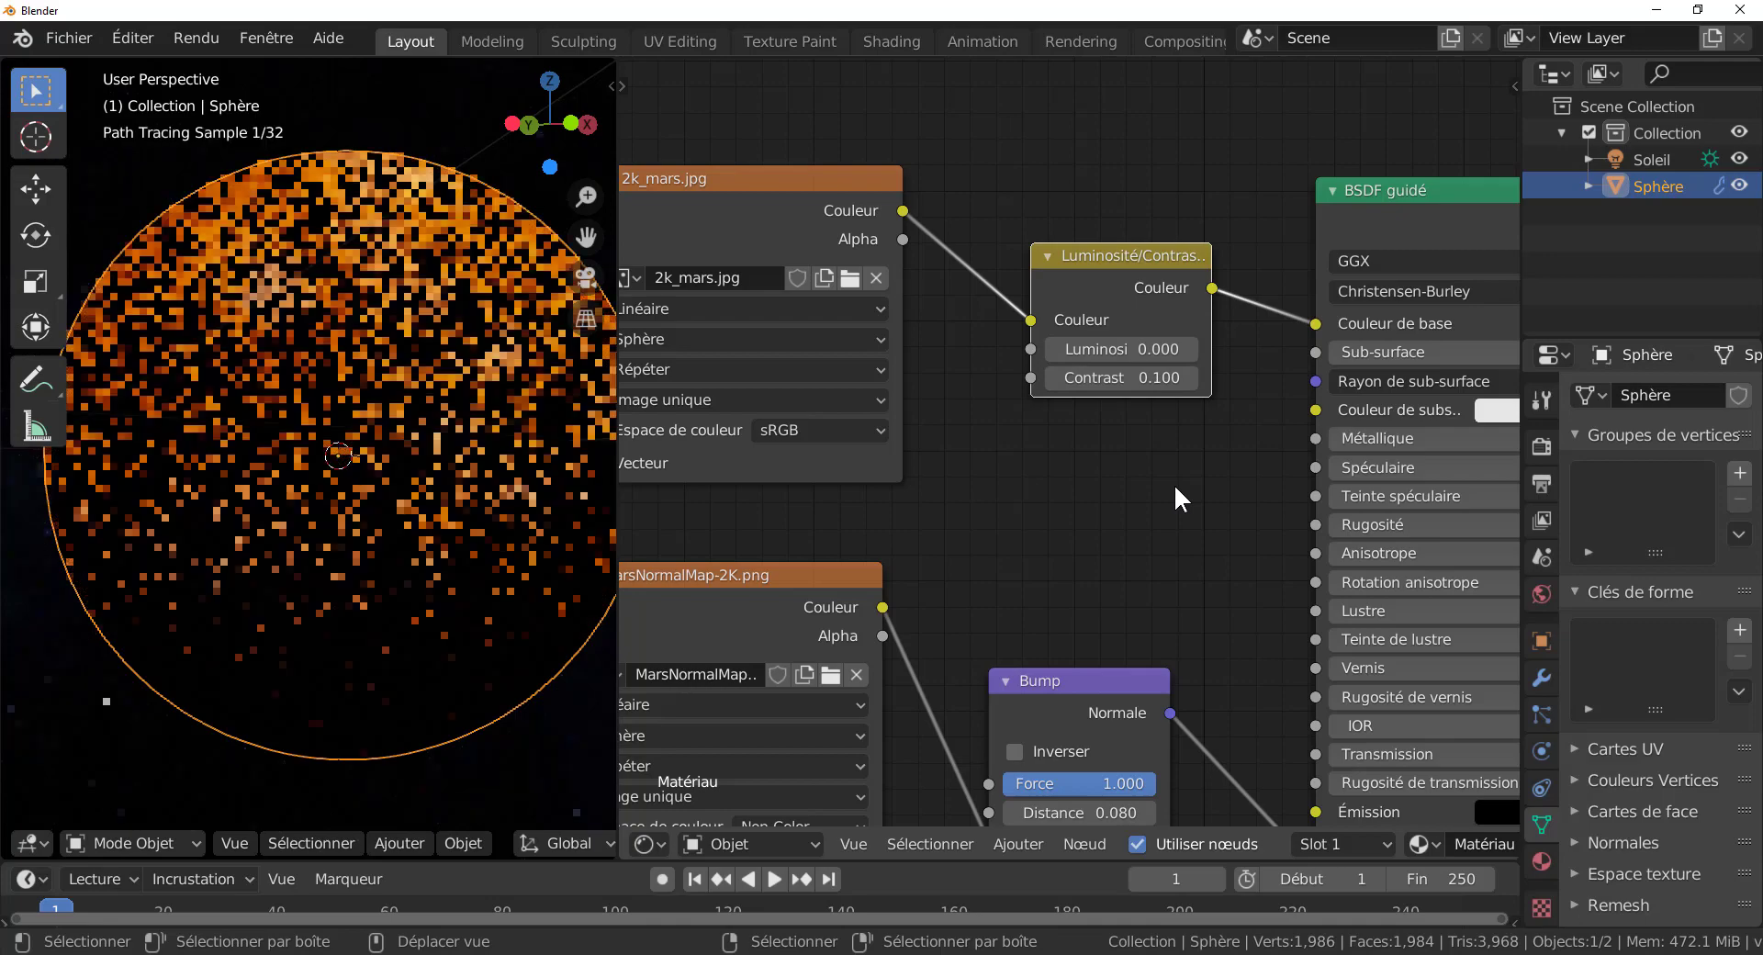
left_click(1132, 378)
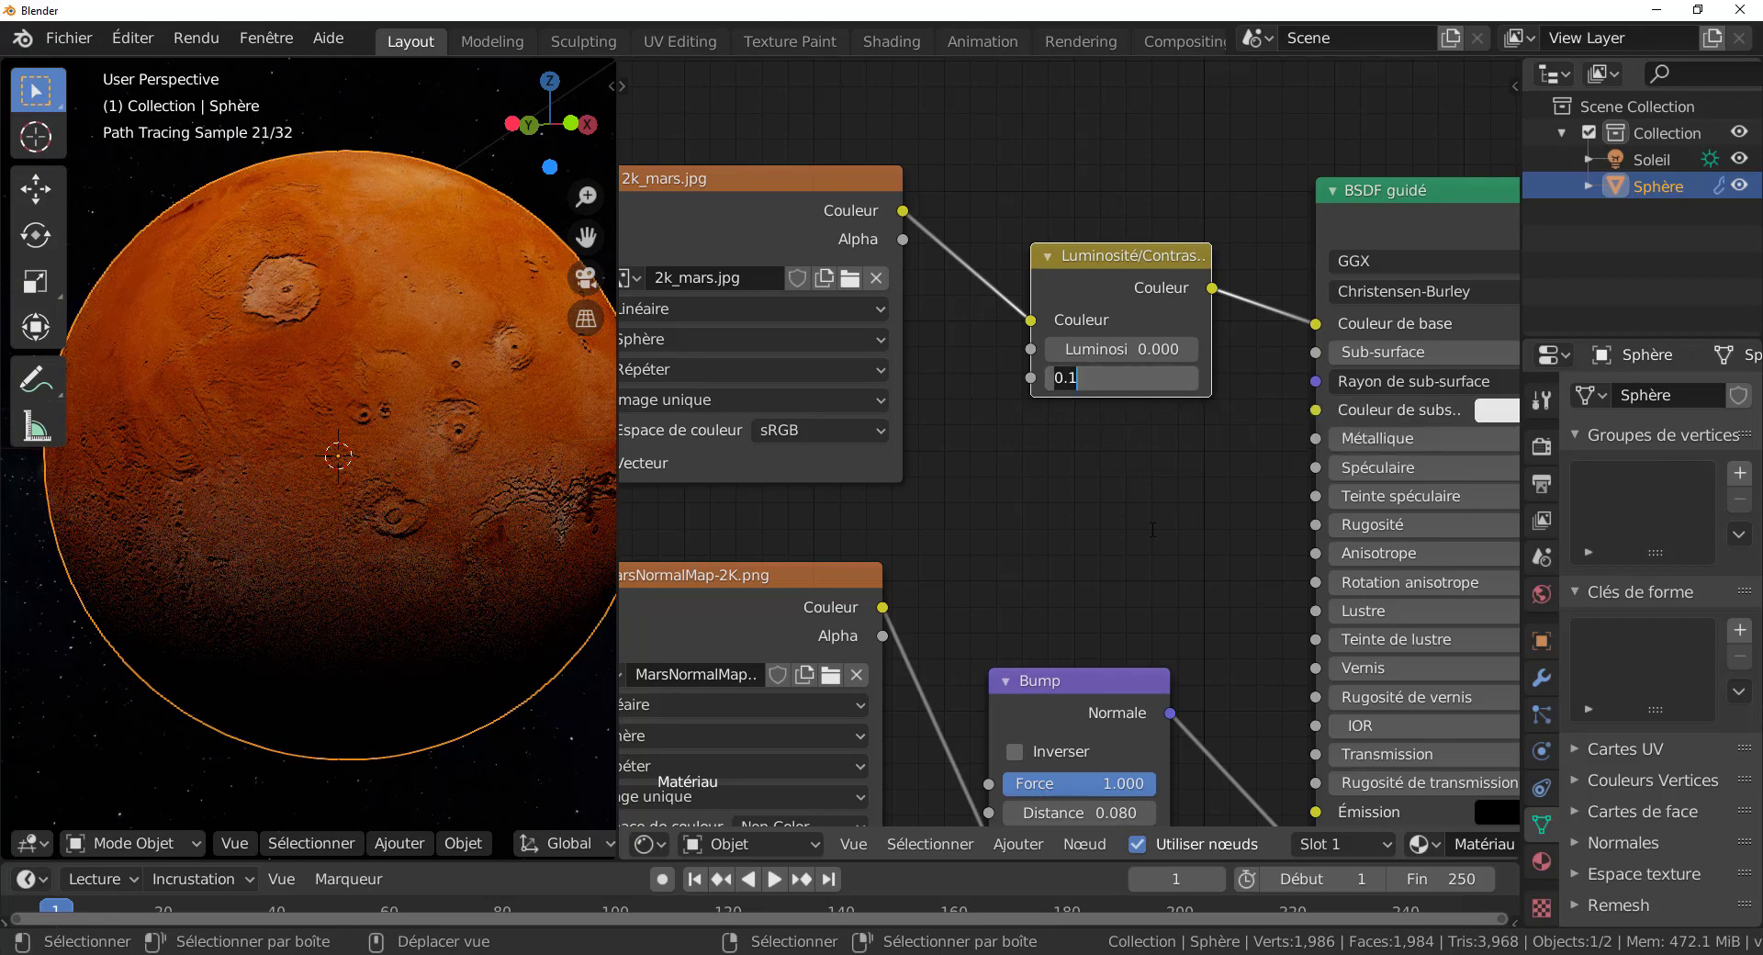
type("0")
key("Return")
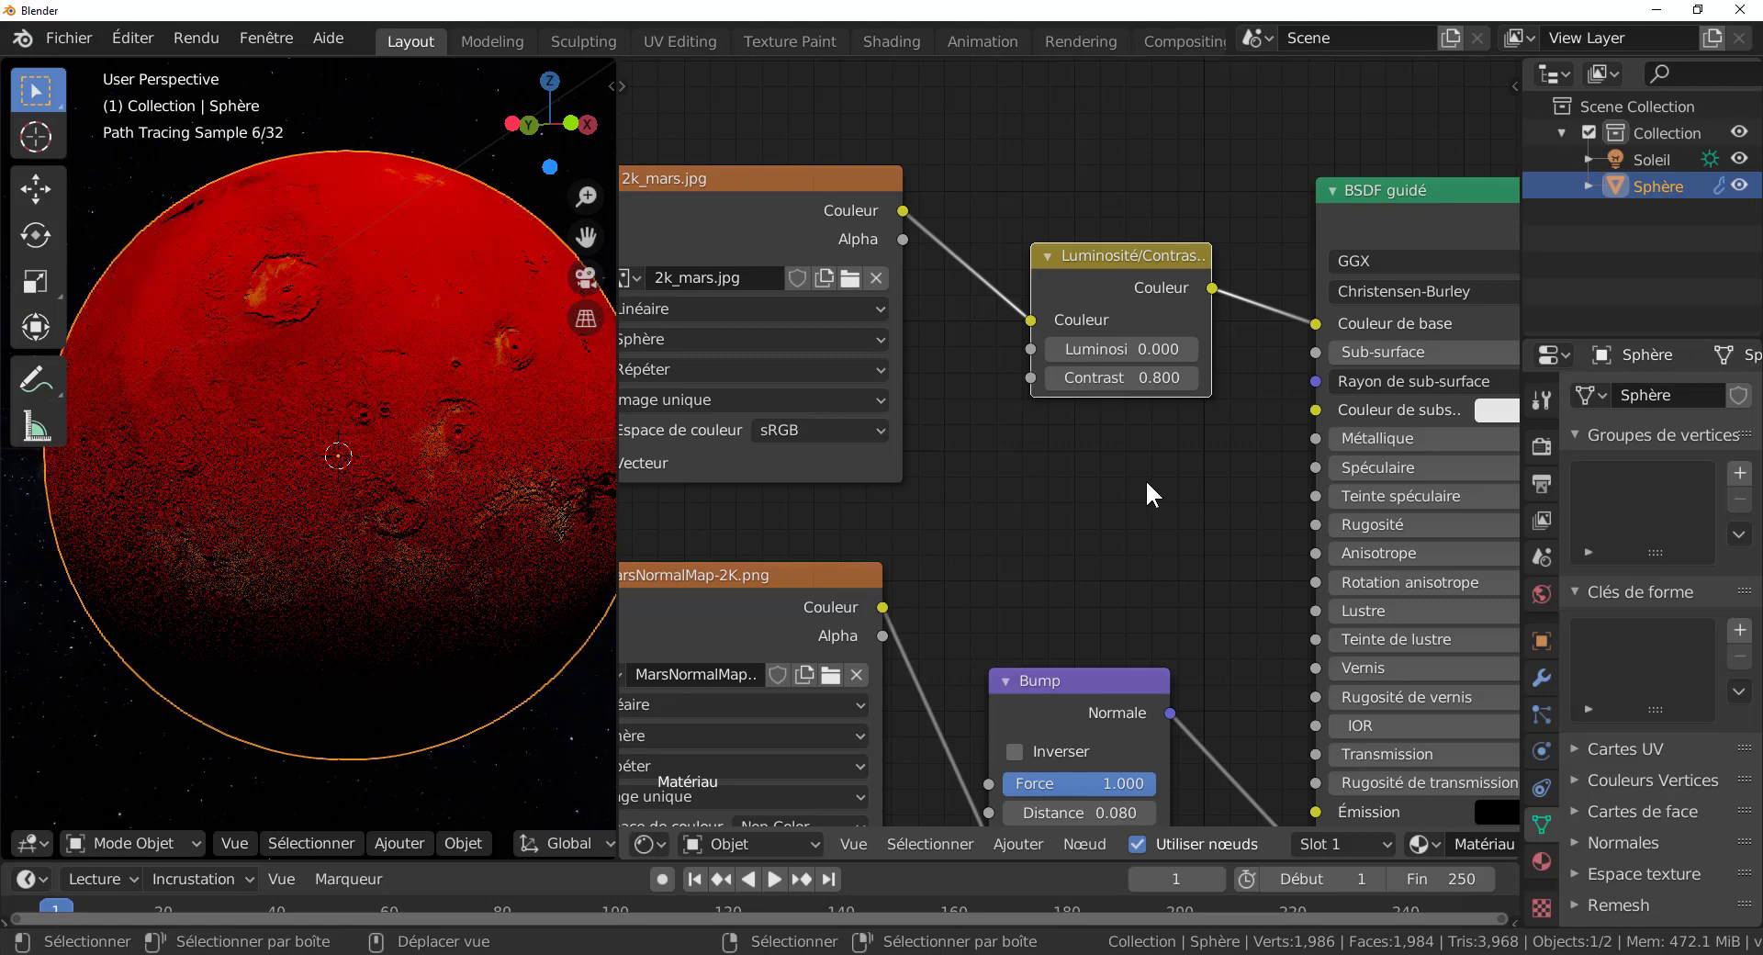
Step: Set the Brightness/Contrast node's contrast to 0.09
left_click(1132, 385)
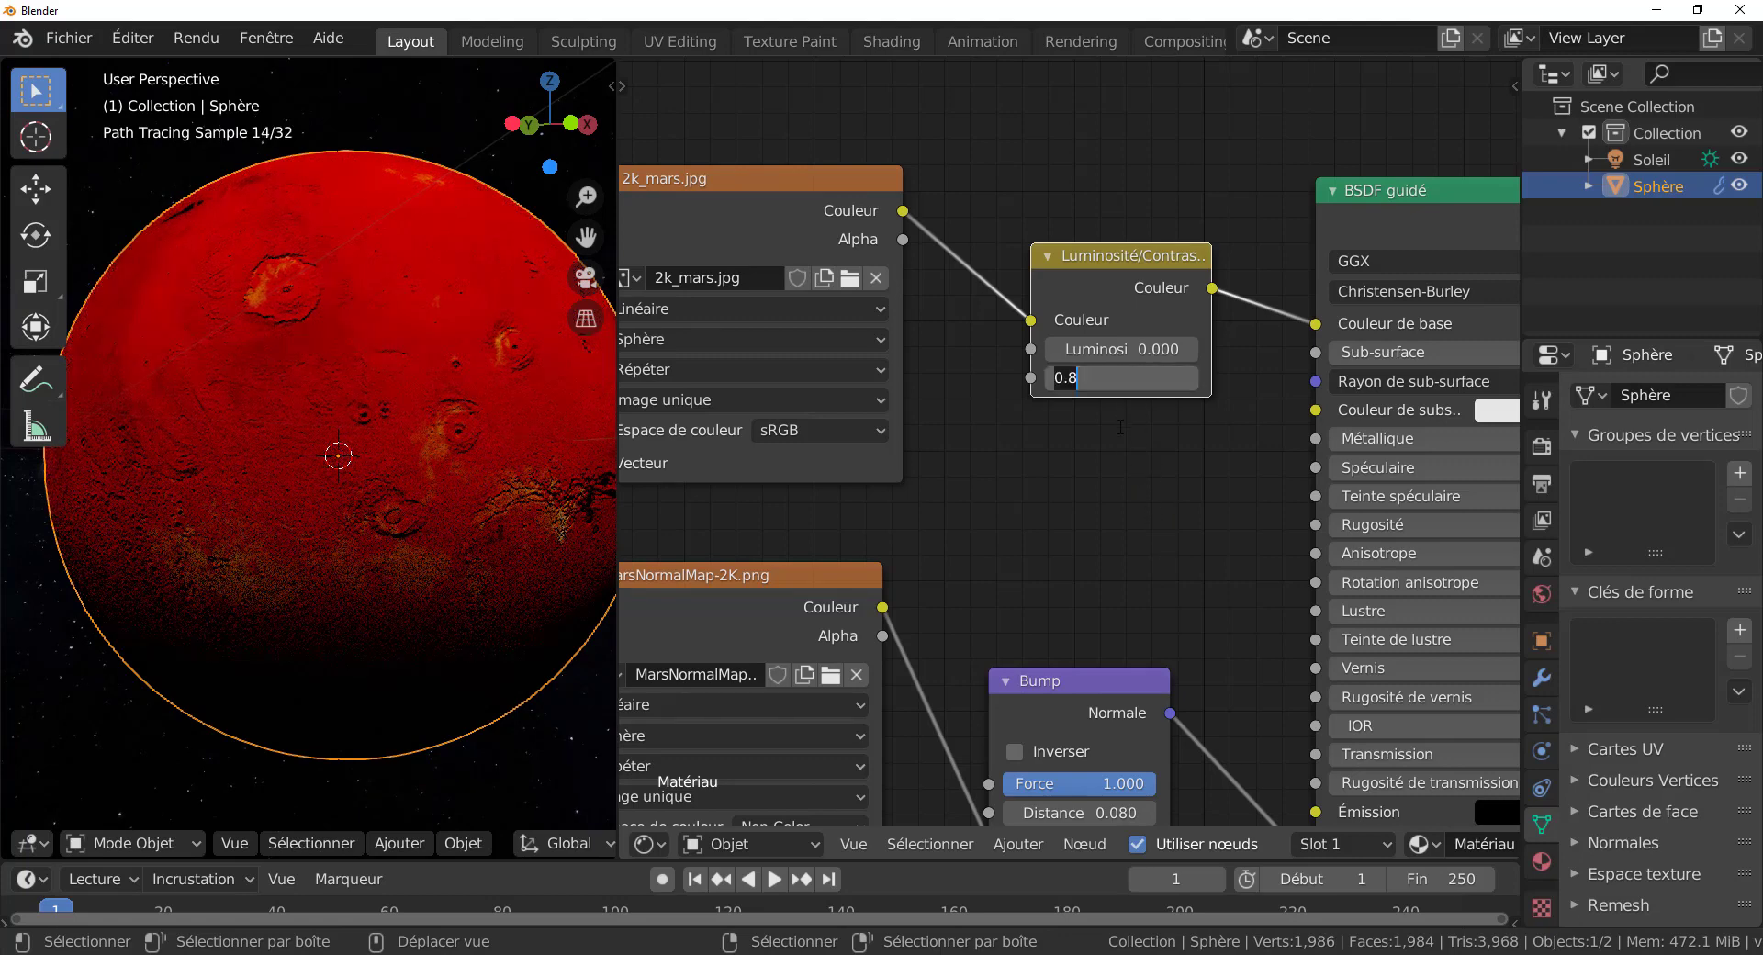
type("0.")
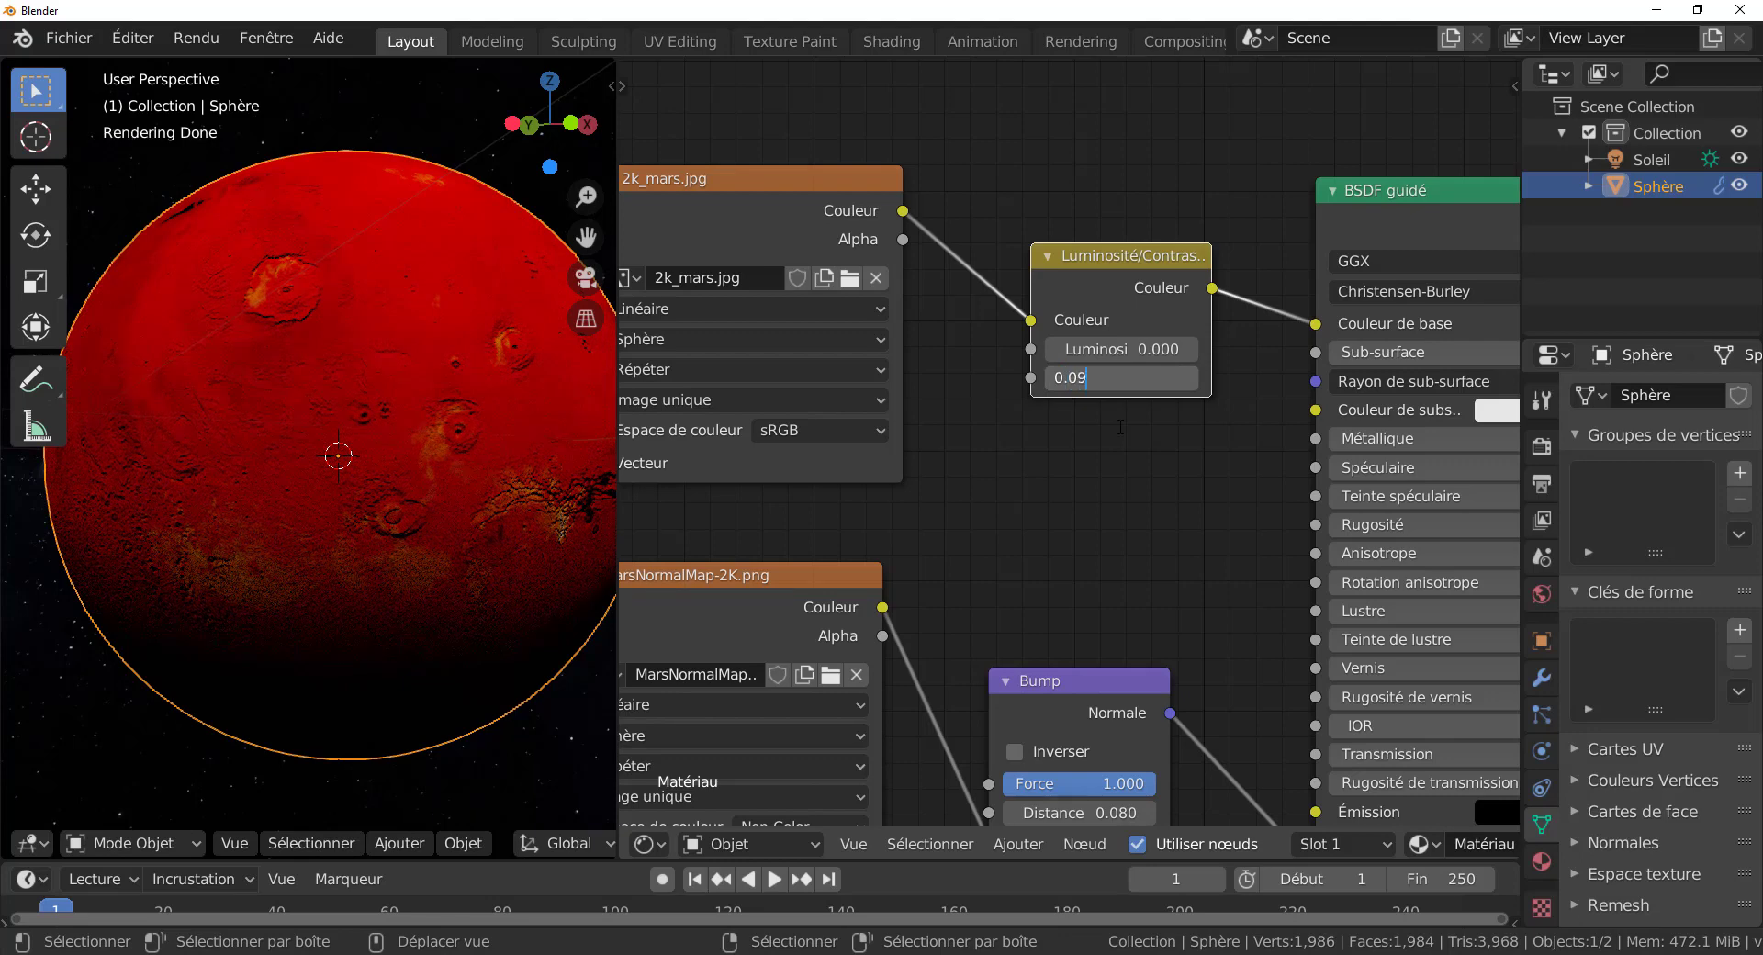
key("Return")
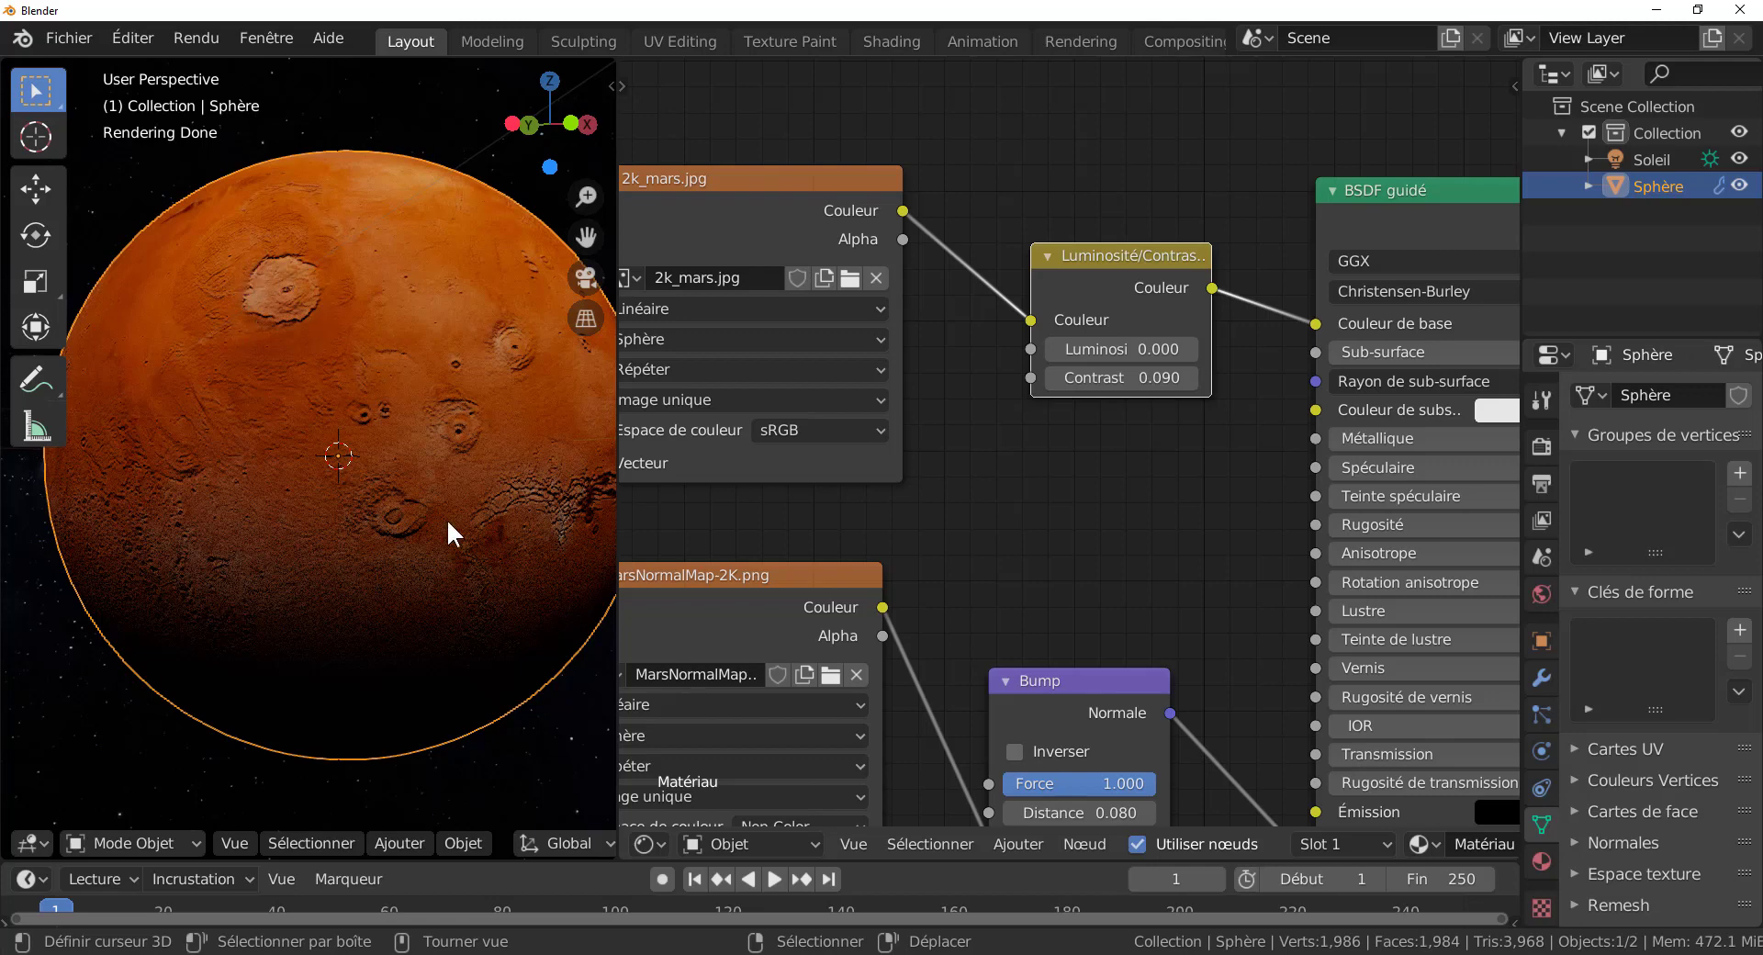
Step: Deselect the planet and widen the 3D viewport while keeping the material nodes in view
left_click(586, 716)
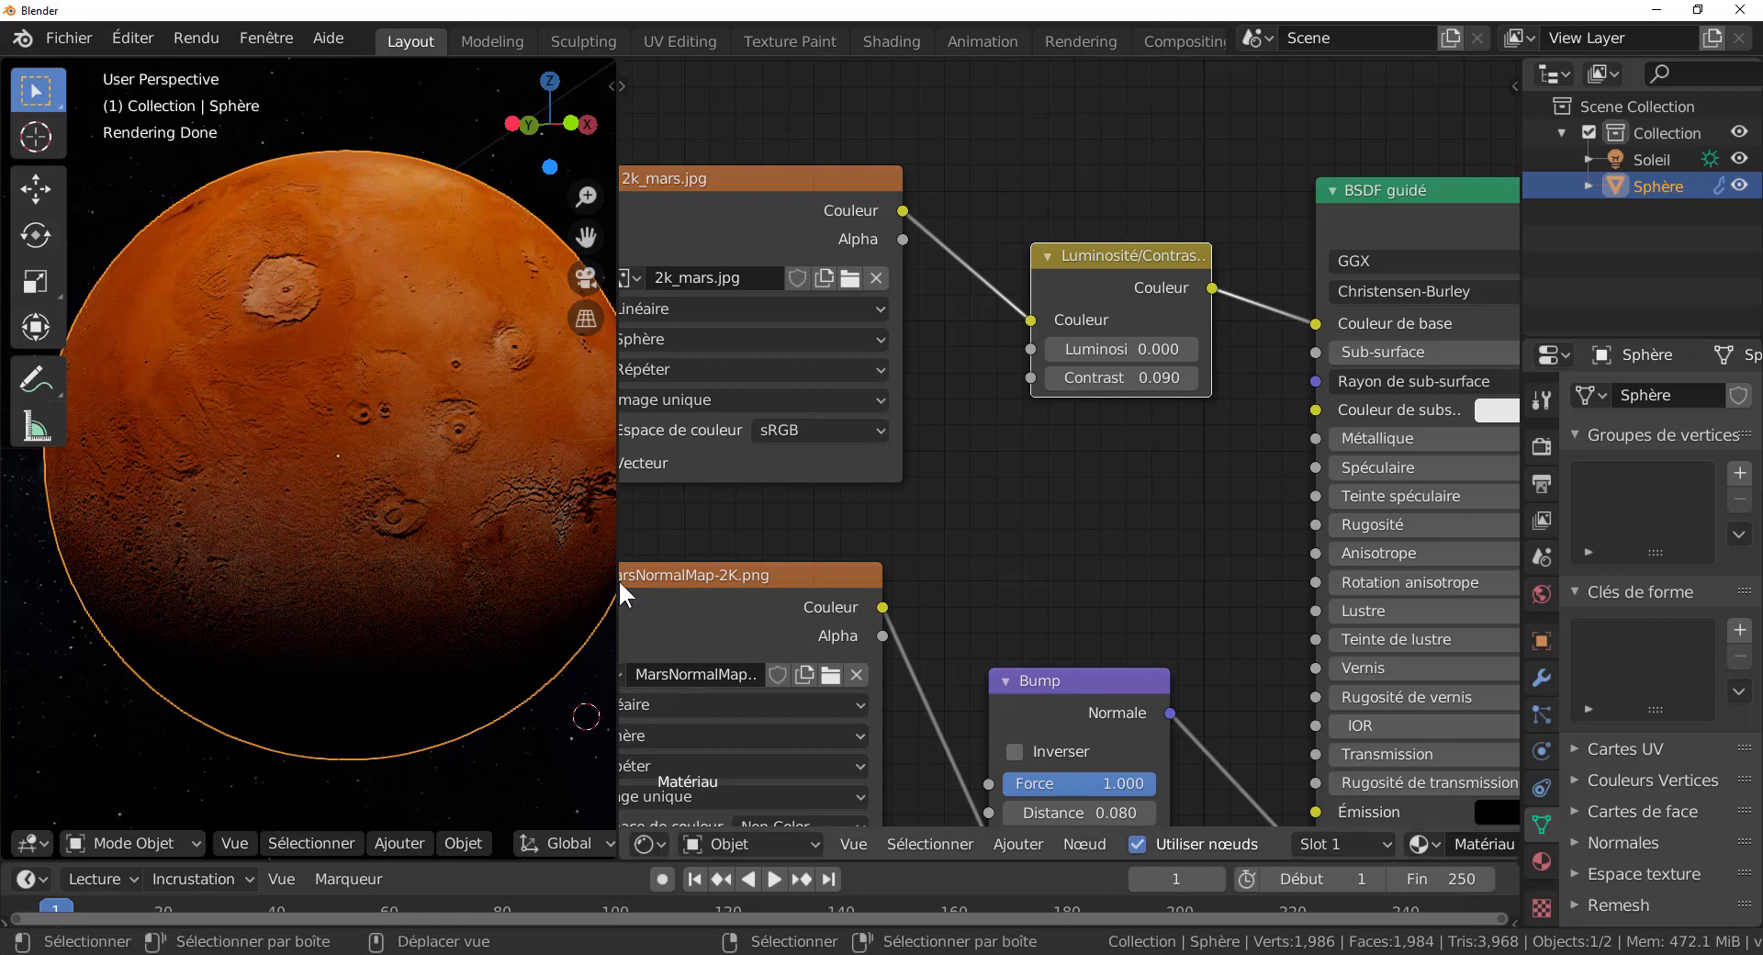
right_click(571, 724)
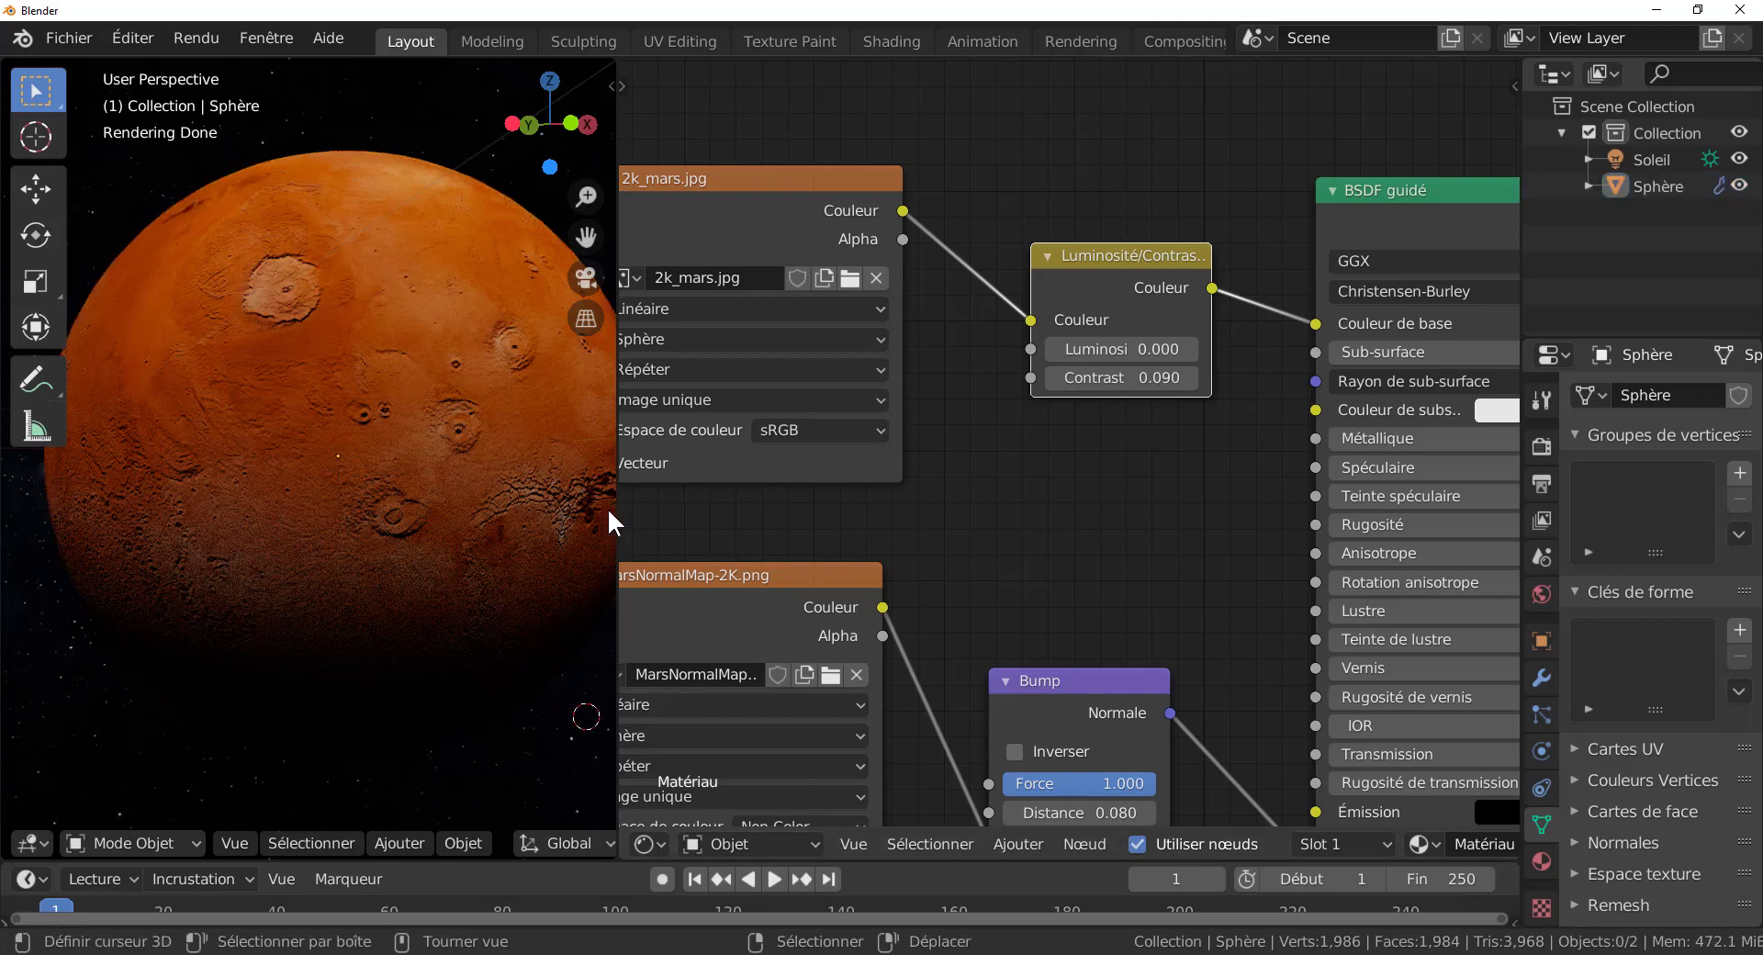
left_click_drag(615, 515, 857, 523)
scroll(1171, 494, "down", 1)
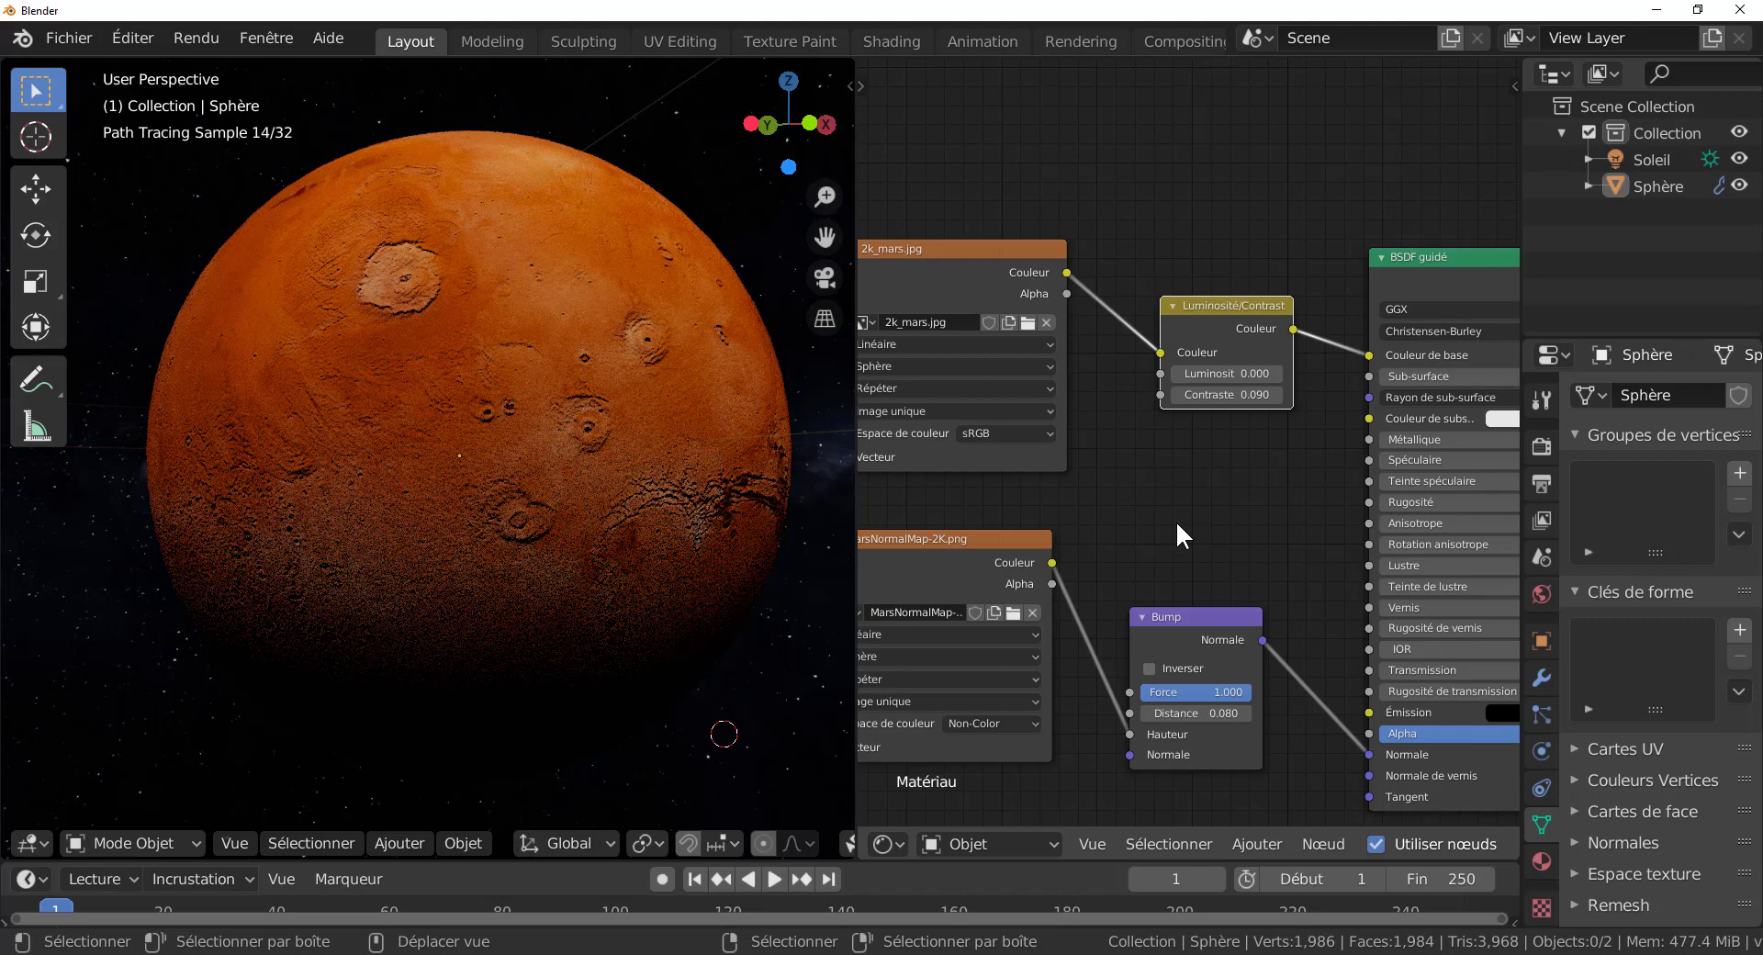
scroll(1160, 527, "down", 1)
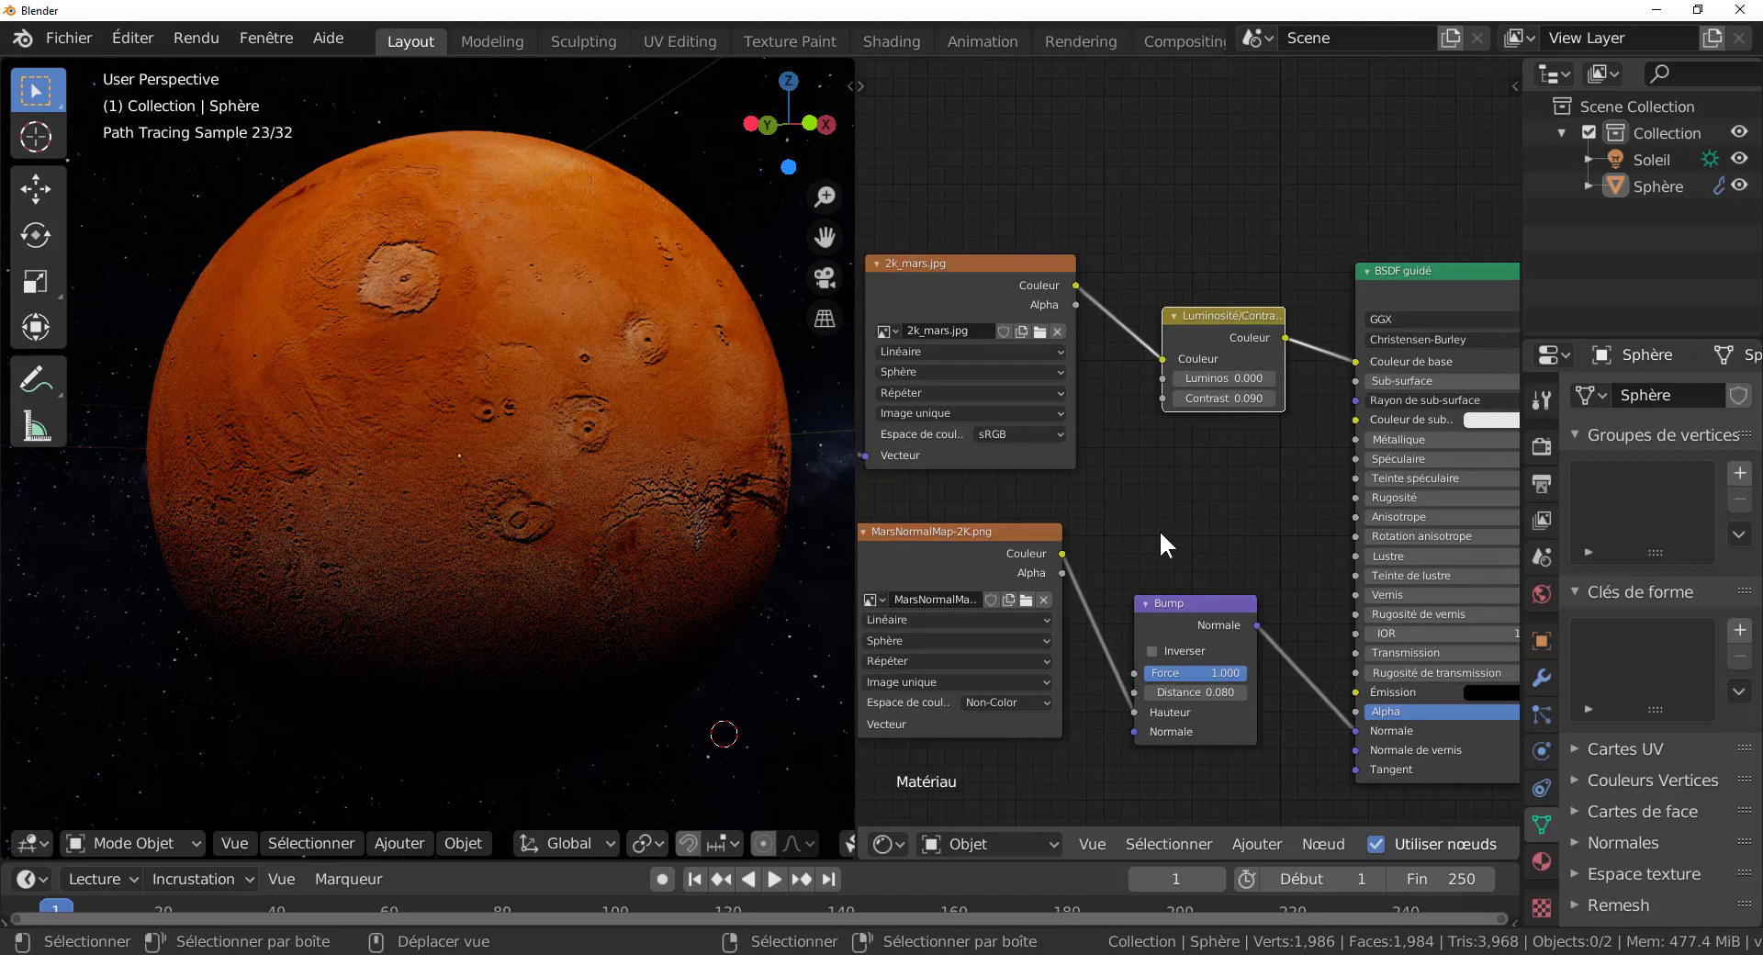
middle_click_drag(939, 563, 896, 515)
scroll(895, 515, "down", 1)
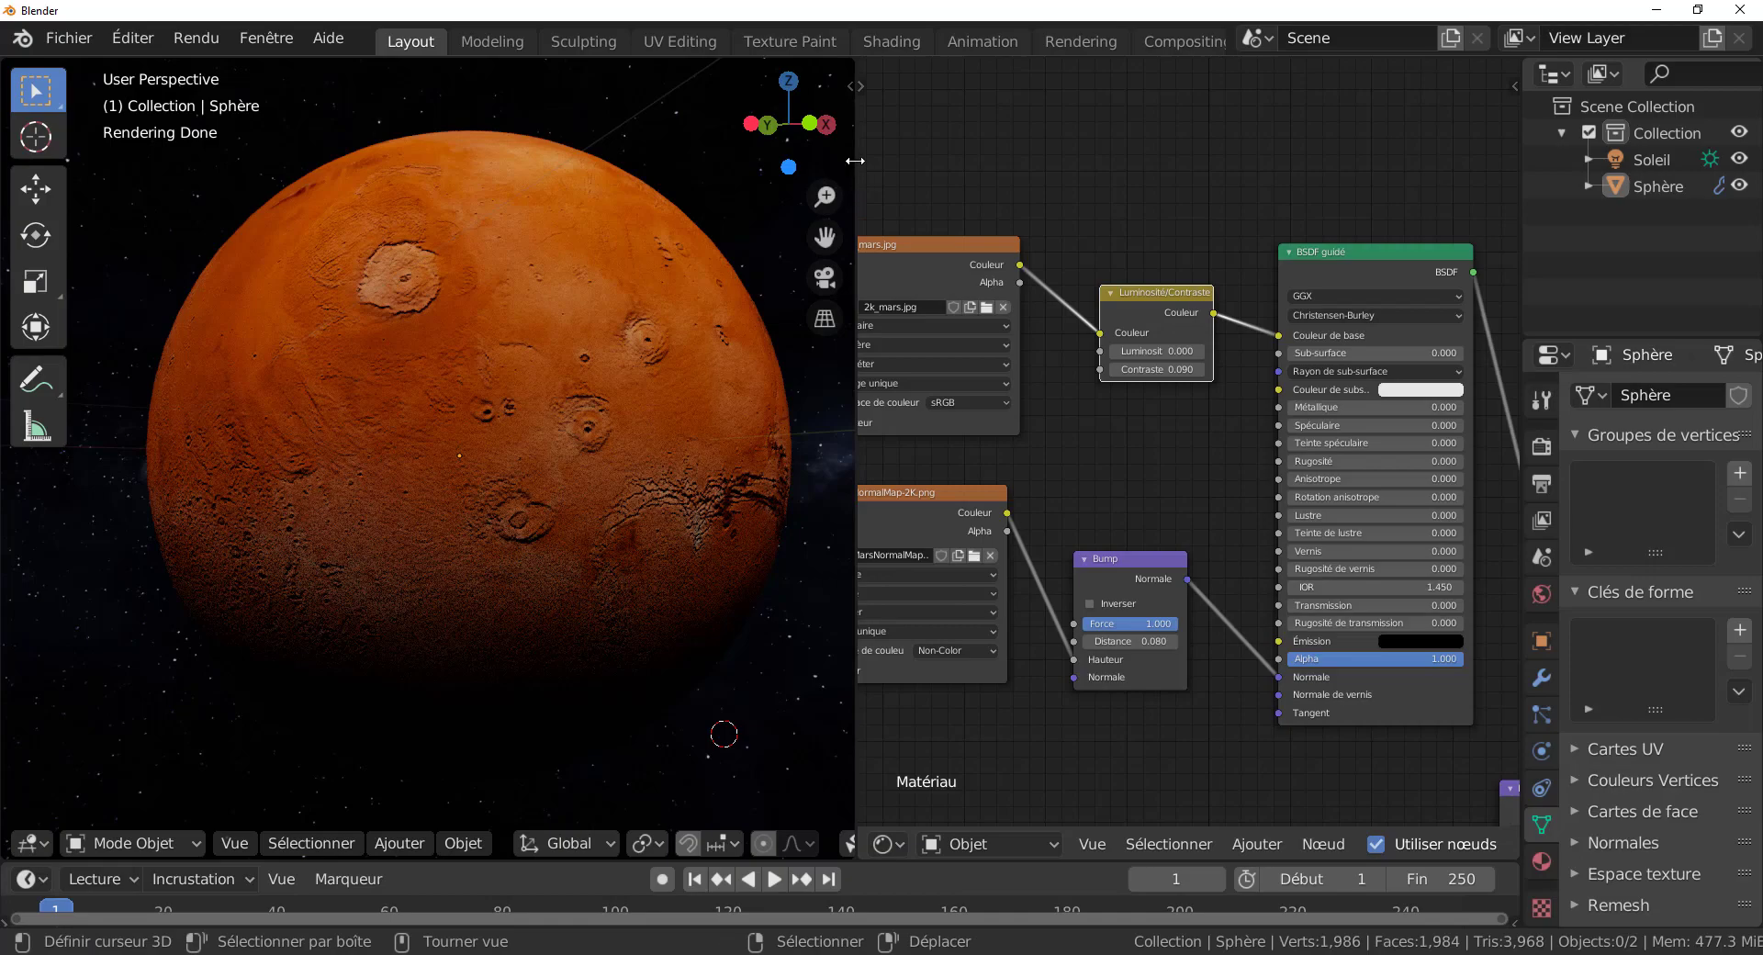
mouse_move(854, 170)
left_mouse_down()
mouse_move(708, 184)
mouse_move(999, 213)
left_mouse_up()
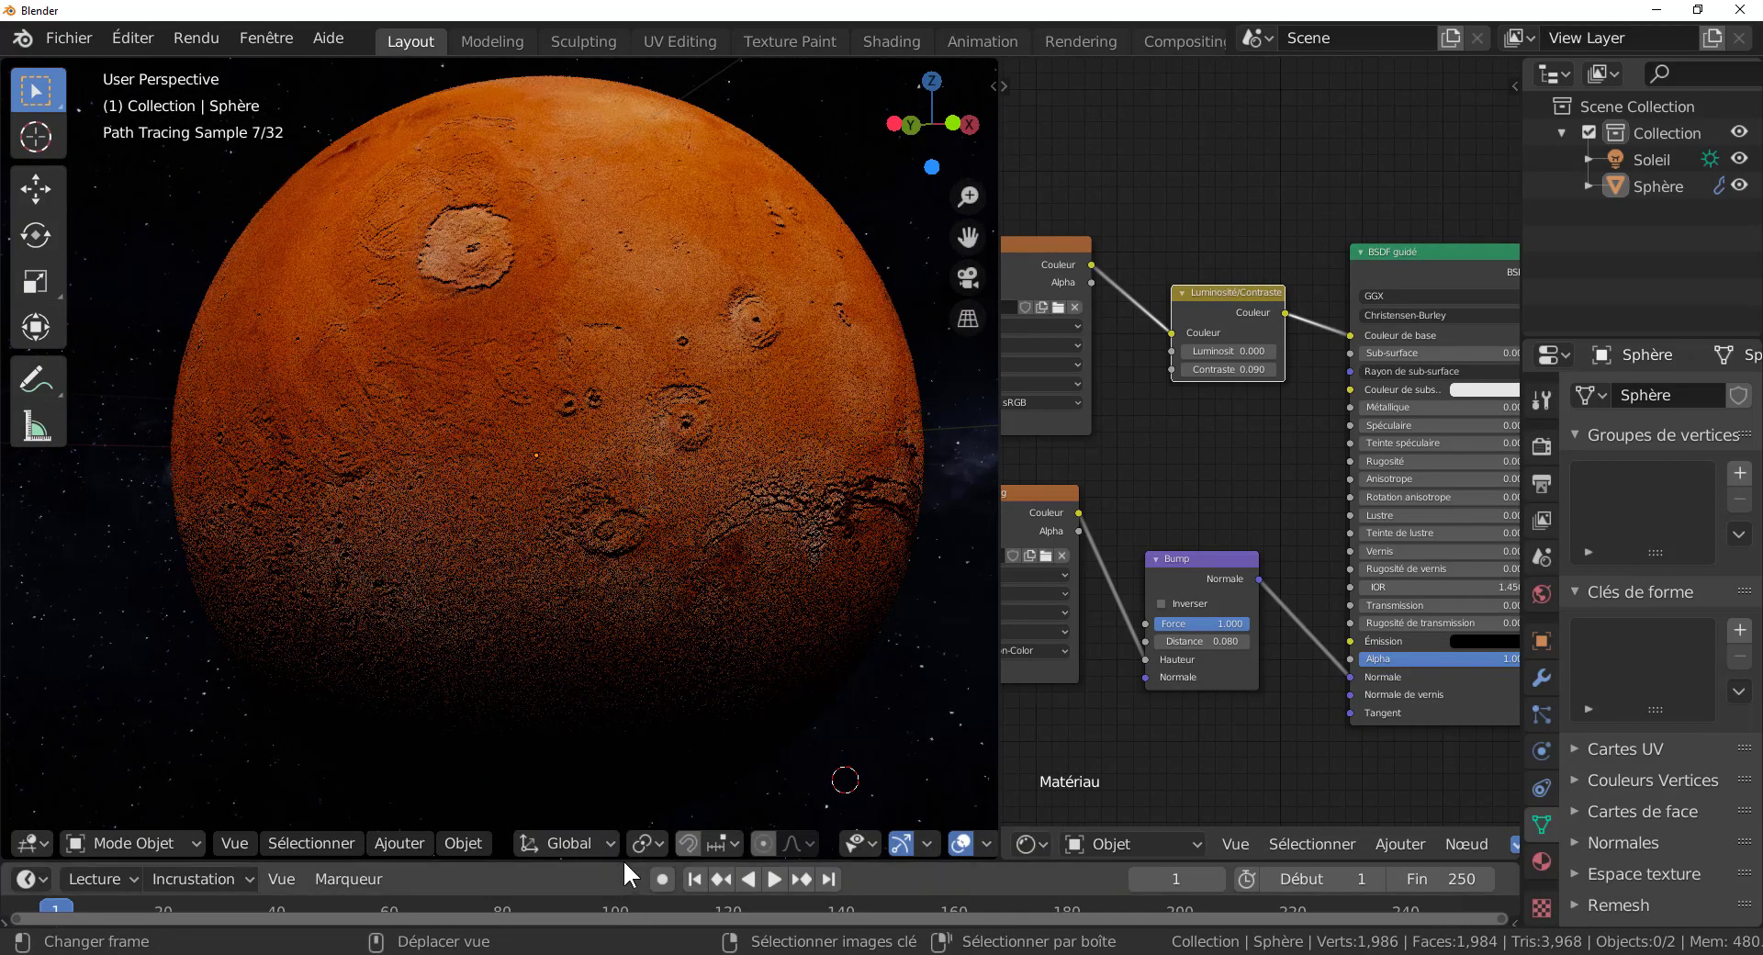
Step: Enlarge the timeline and switch the 3D viewport to material preview shading
left_click_drag(624, 862, 635, 621)
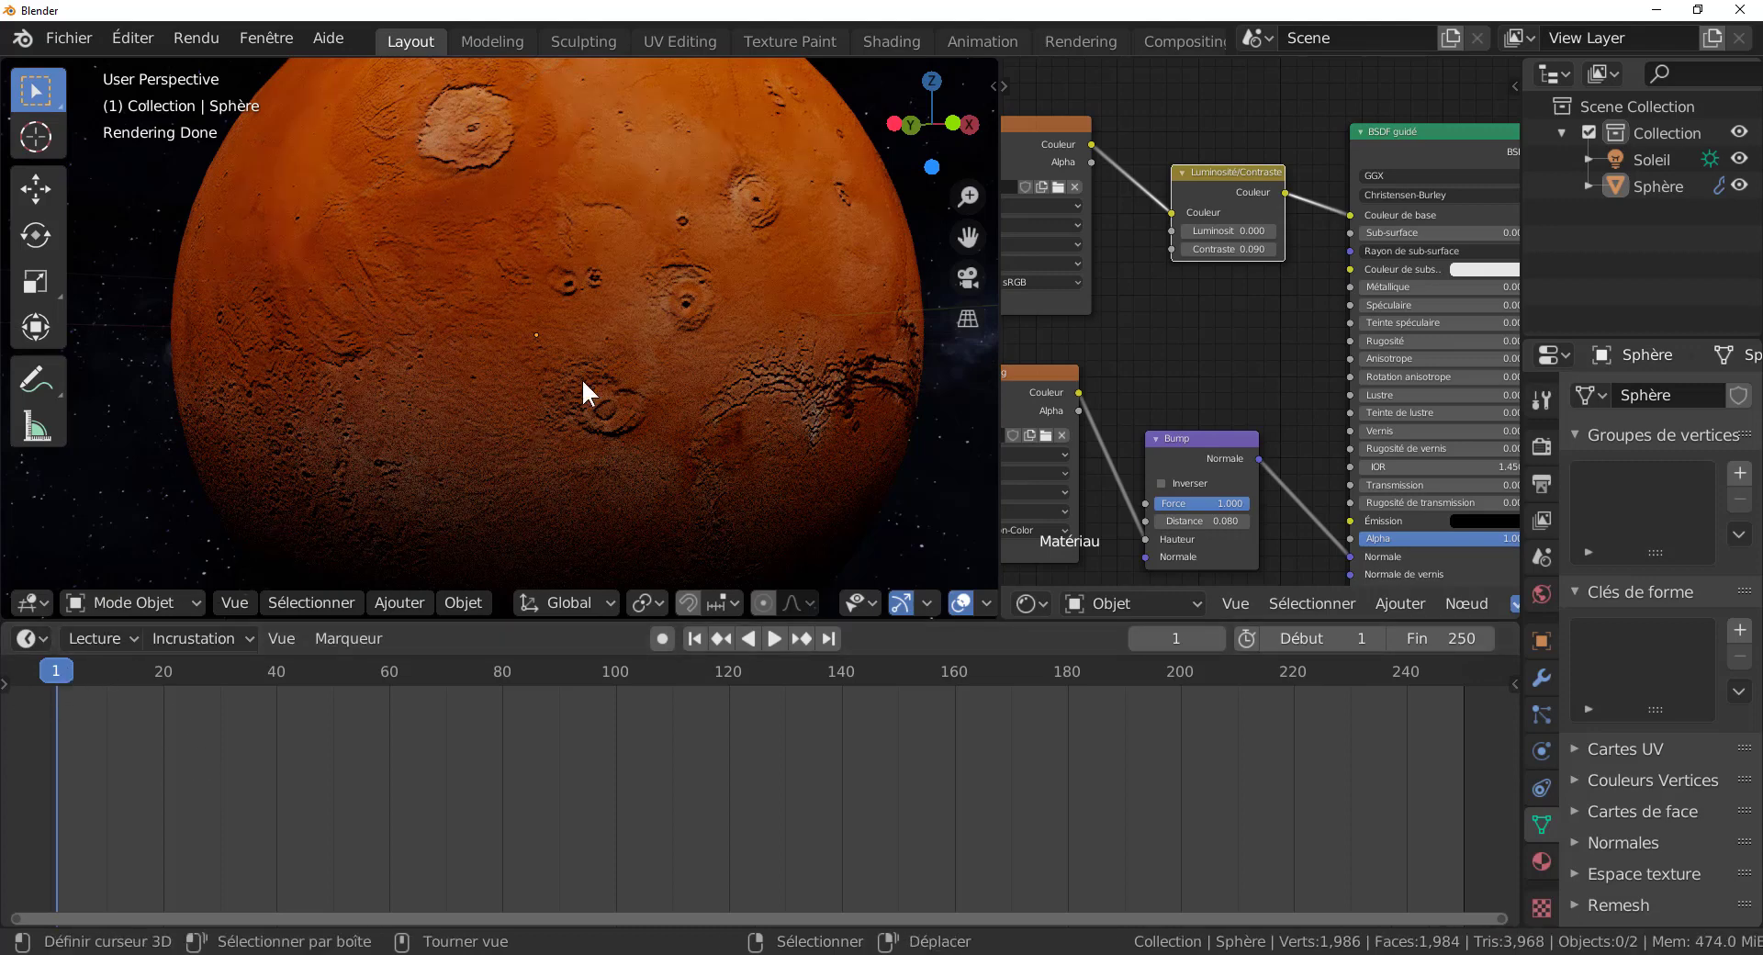
scroll(581, 377, "down", 4)
scroll(901, 598, "down", 5)
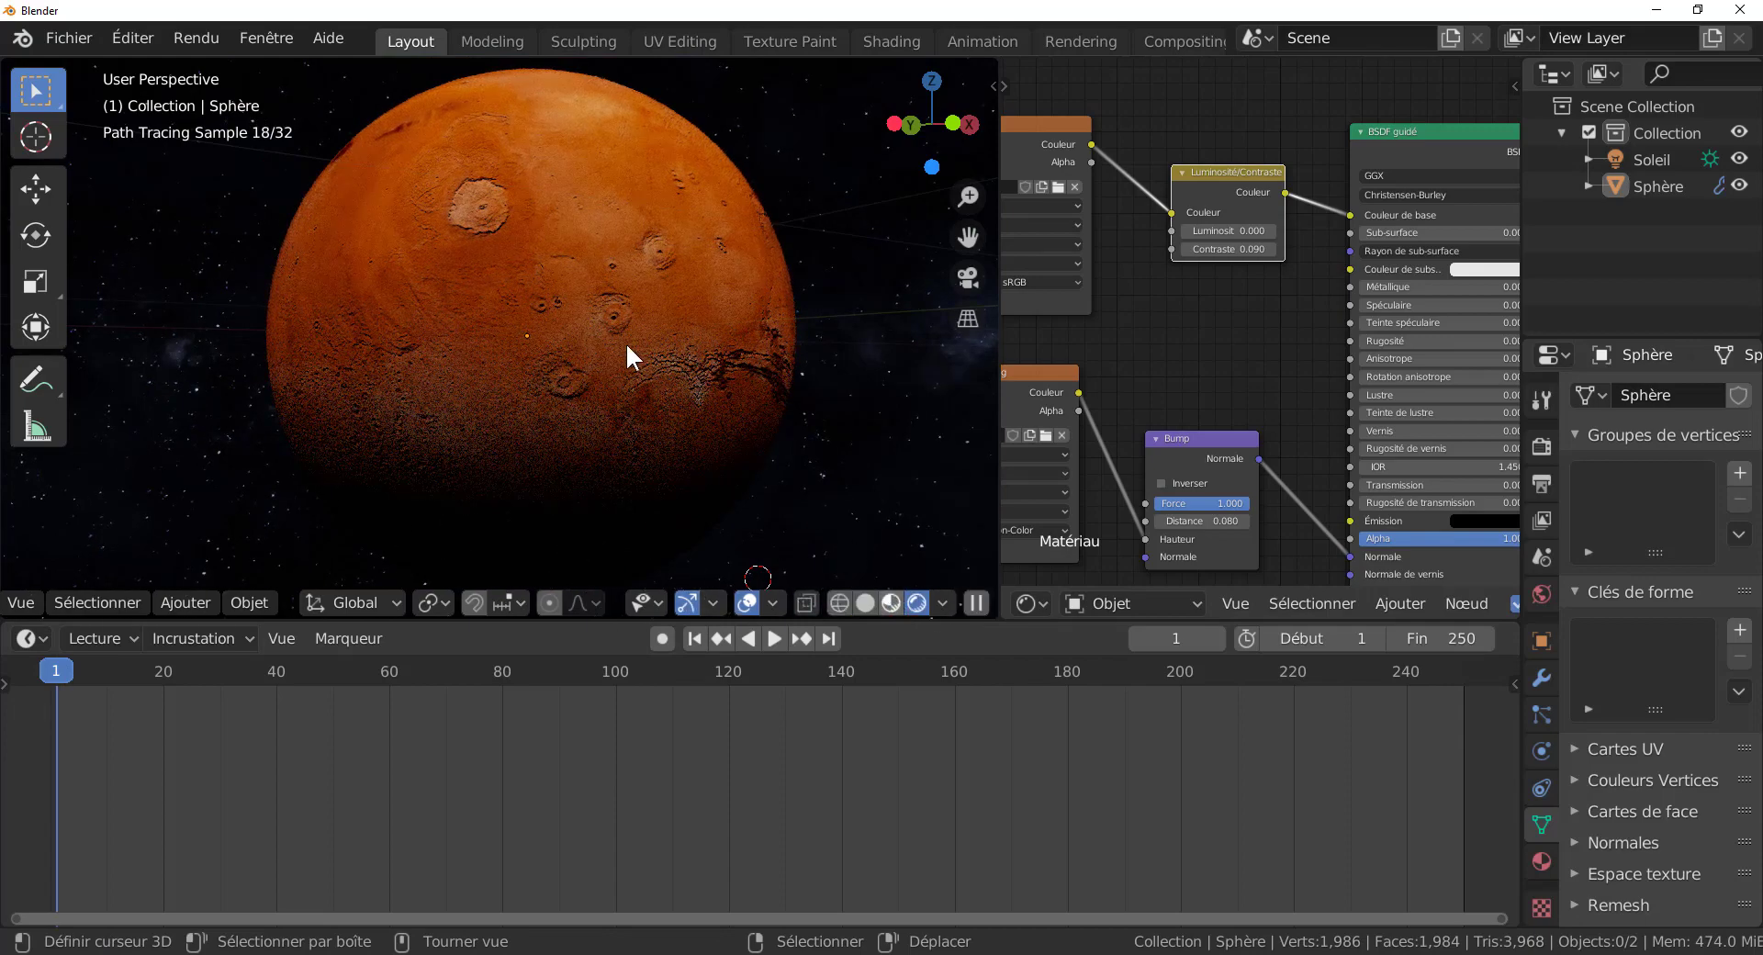
key("shift+z")
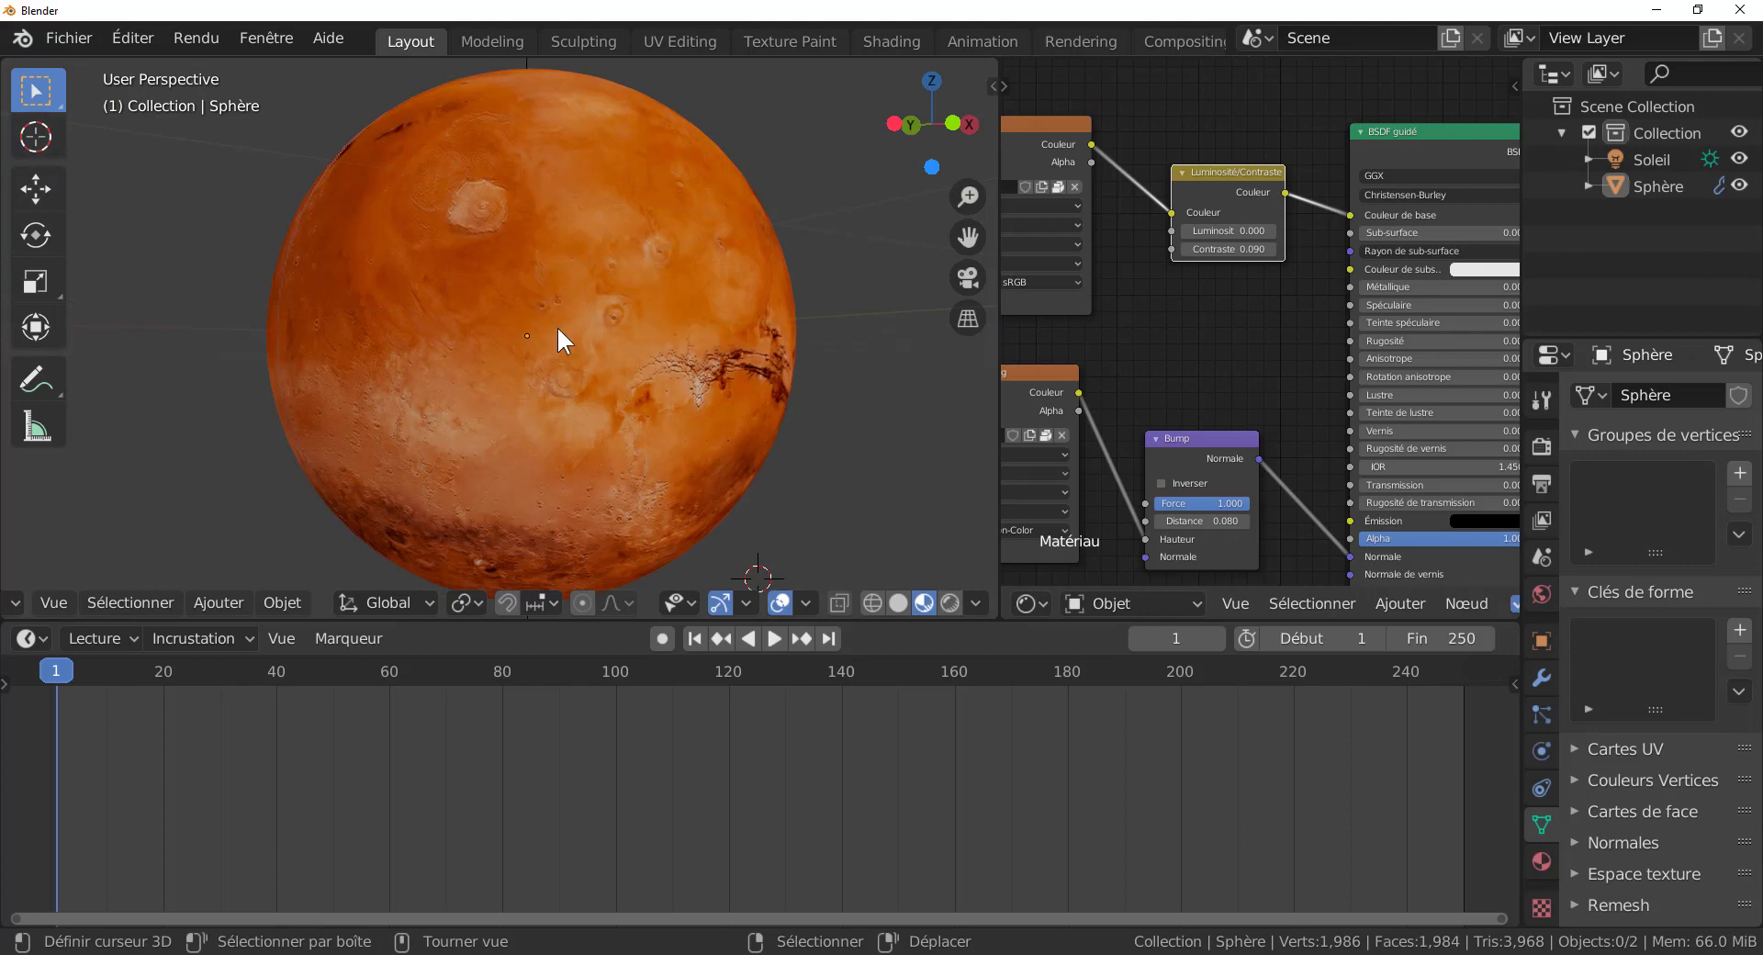
Step: Turn on auto keying and record a keyframe for the planet at frame 1 with the Move tool
left_click(29, 186)
scroll(422, 224, "down", 3)
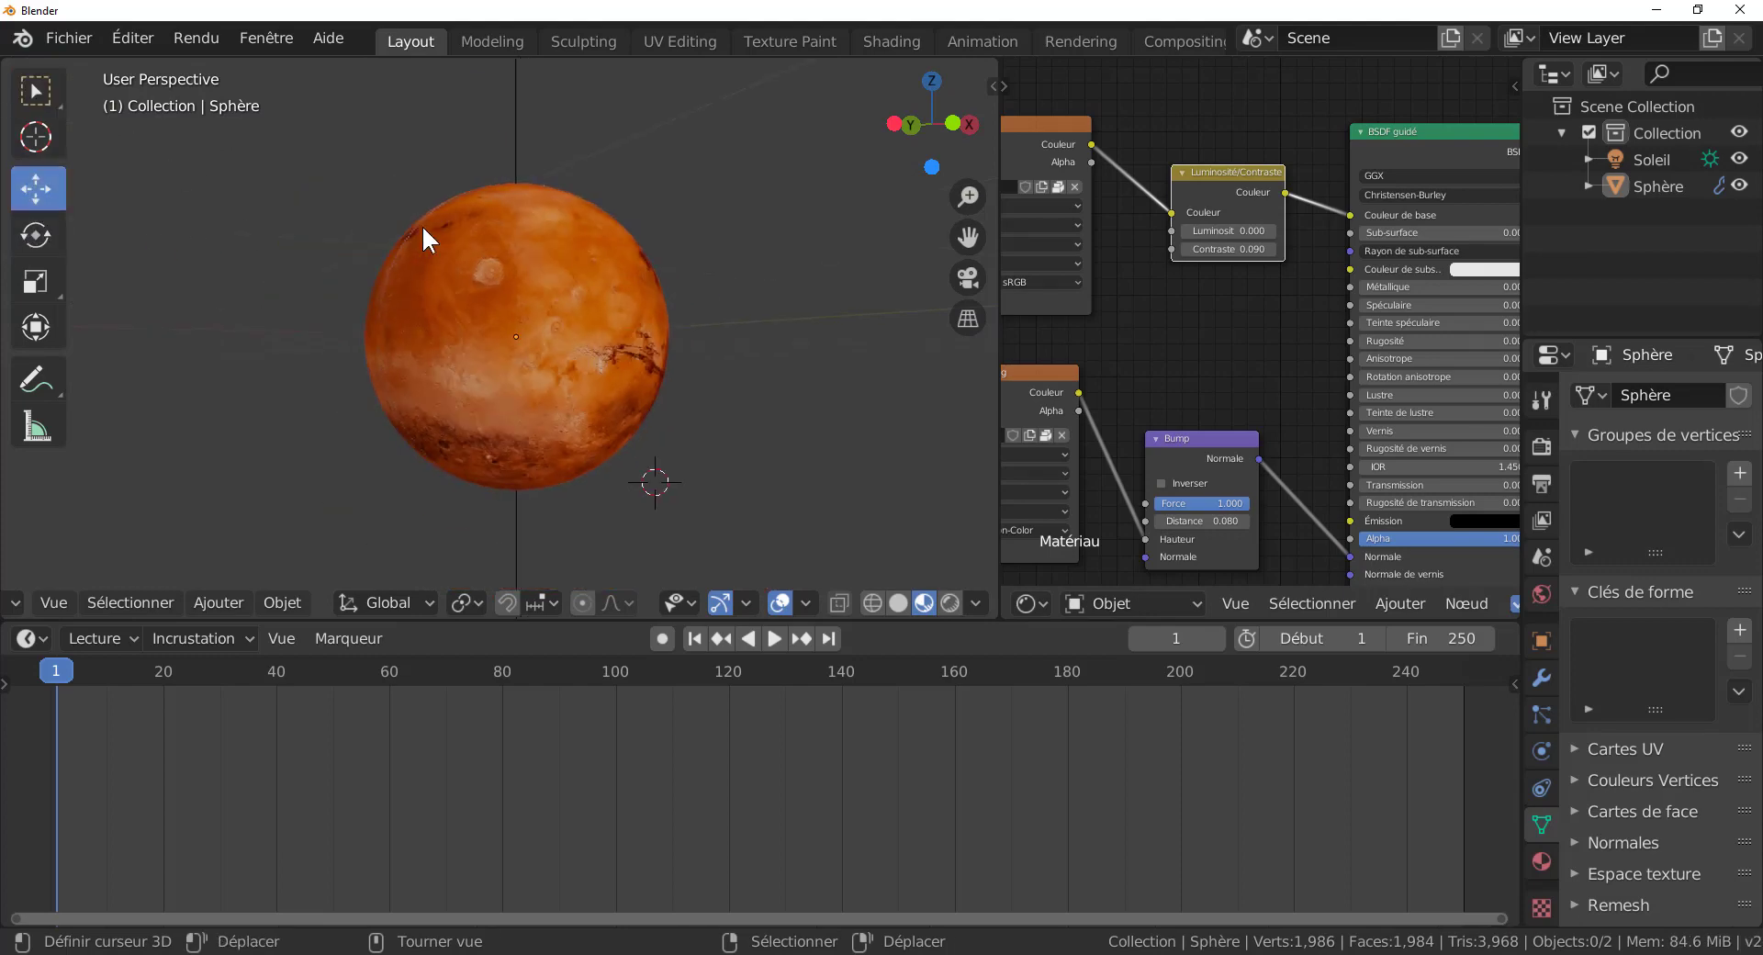
scroll(450, 248, "up", 1)
left_click(464, 265)
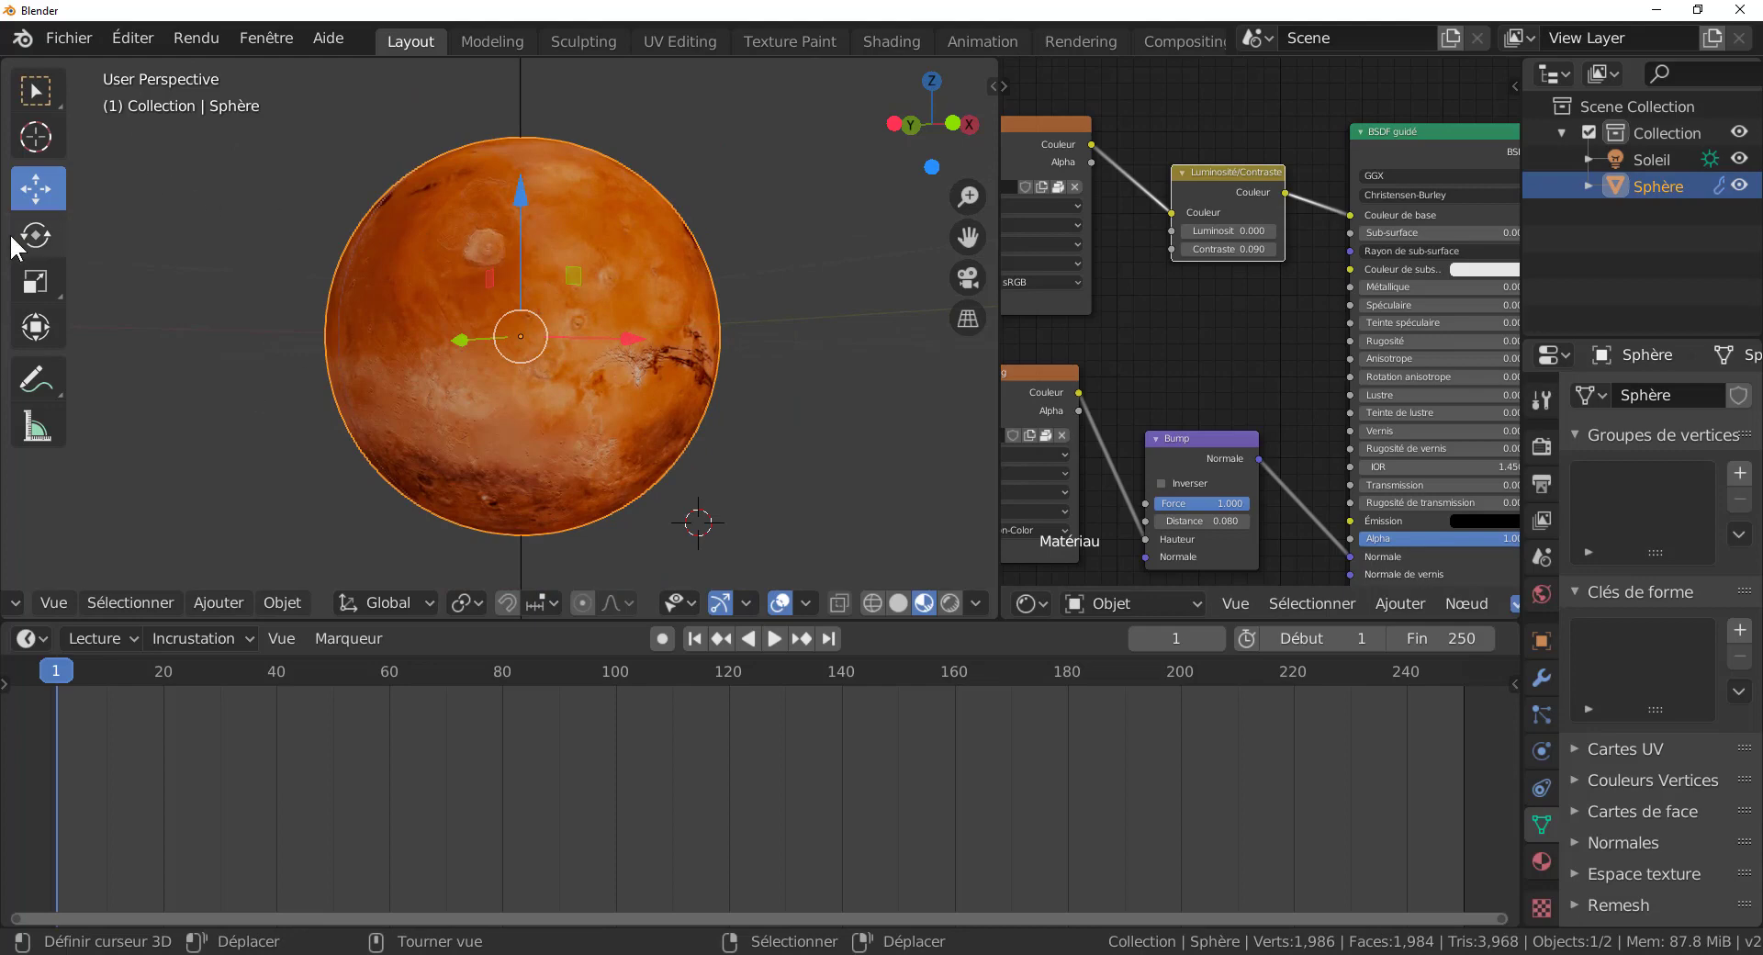
left_click(663, 638)
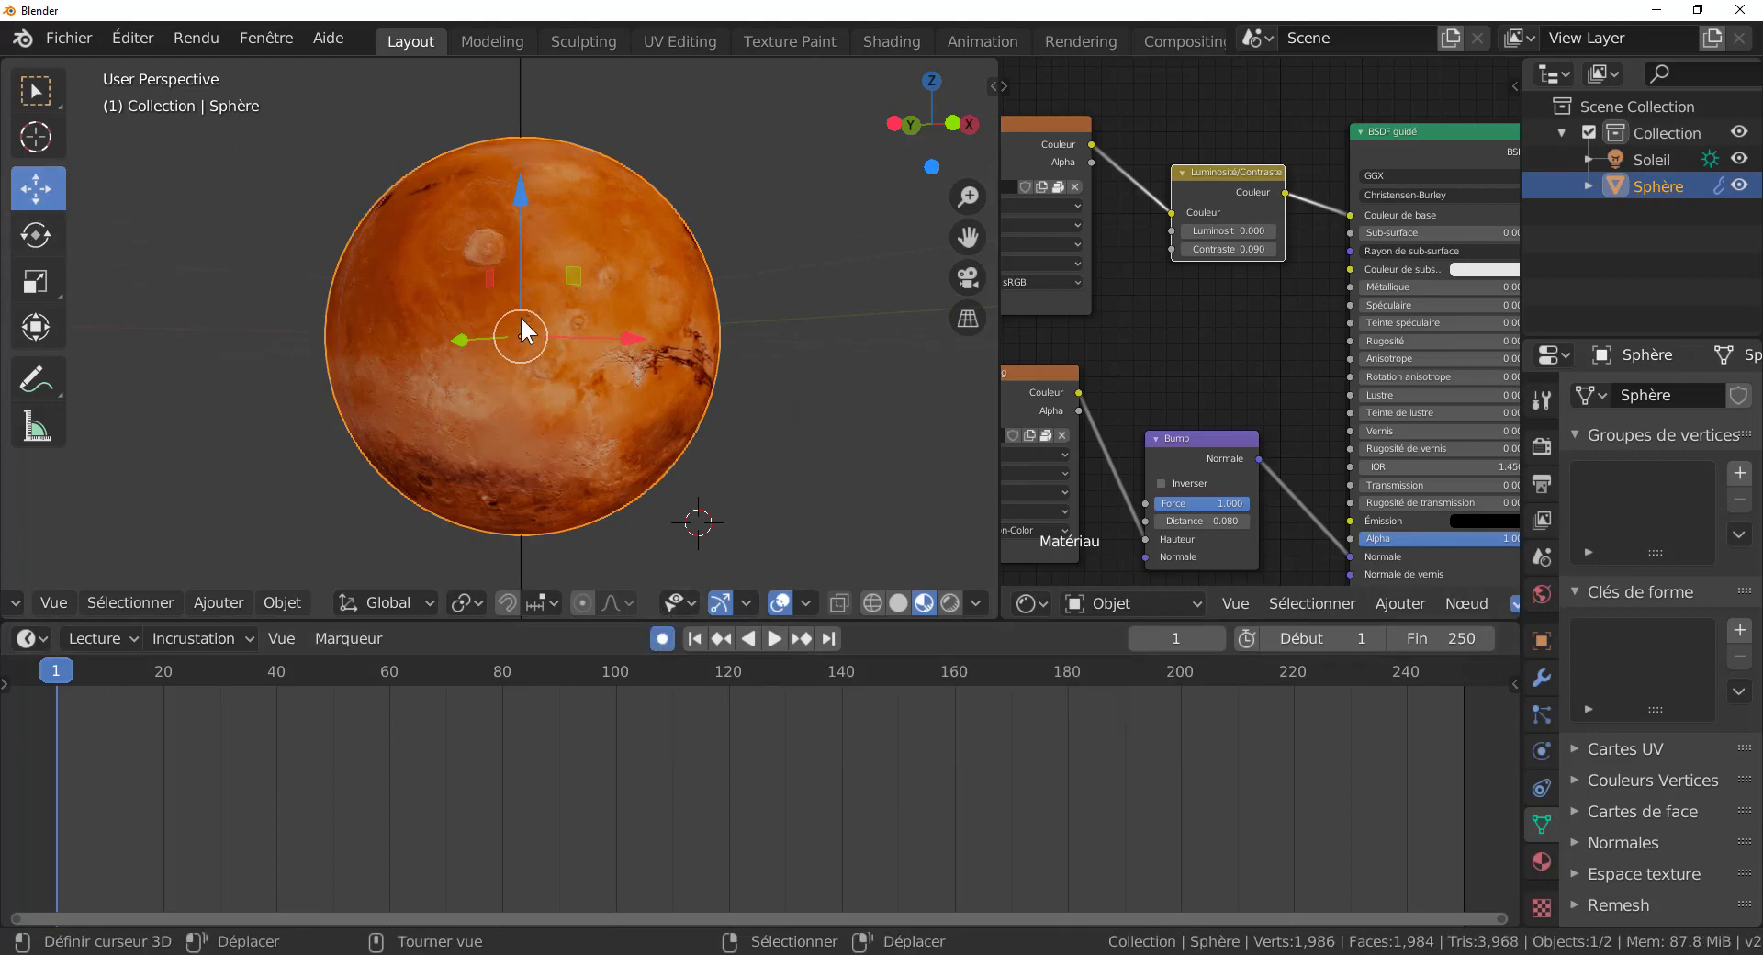
left_click(522, 201)
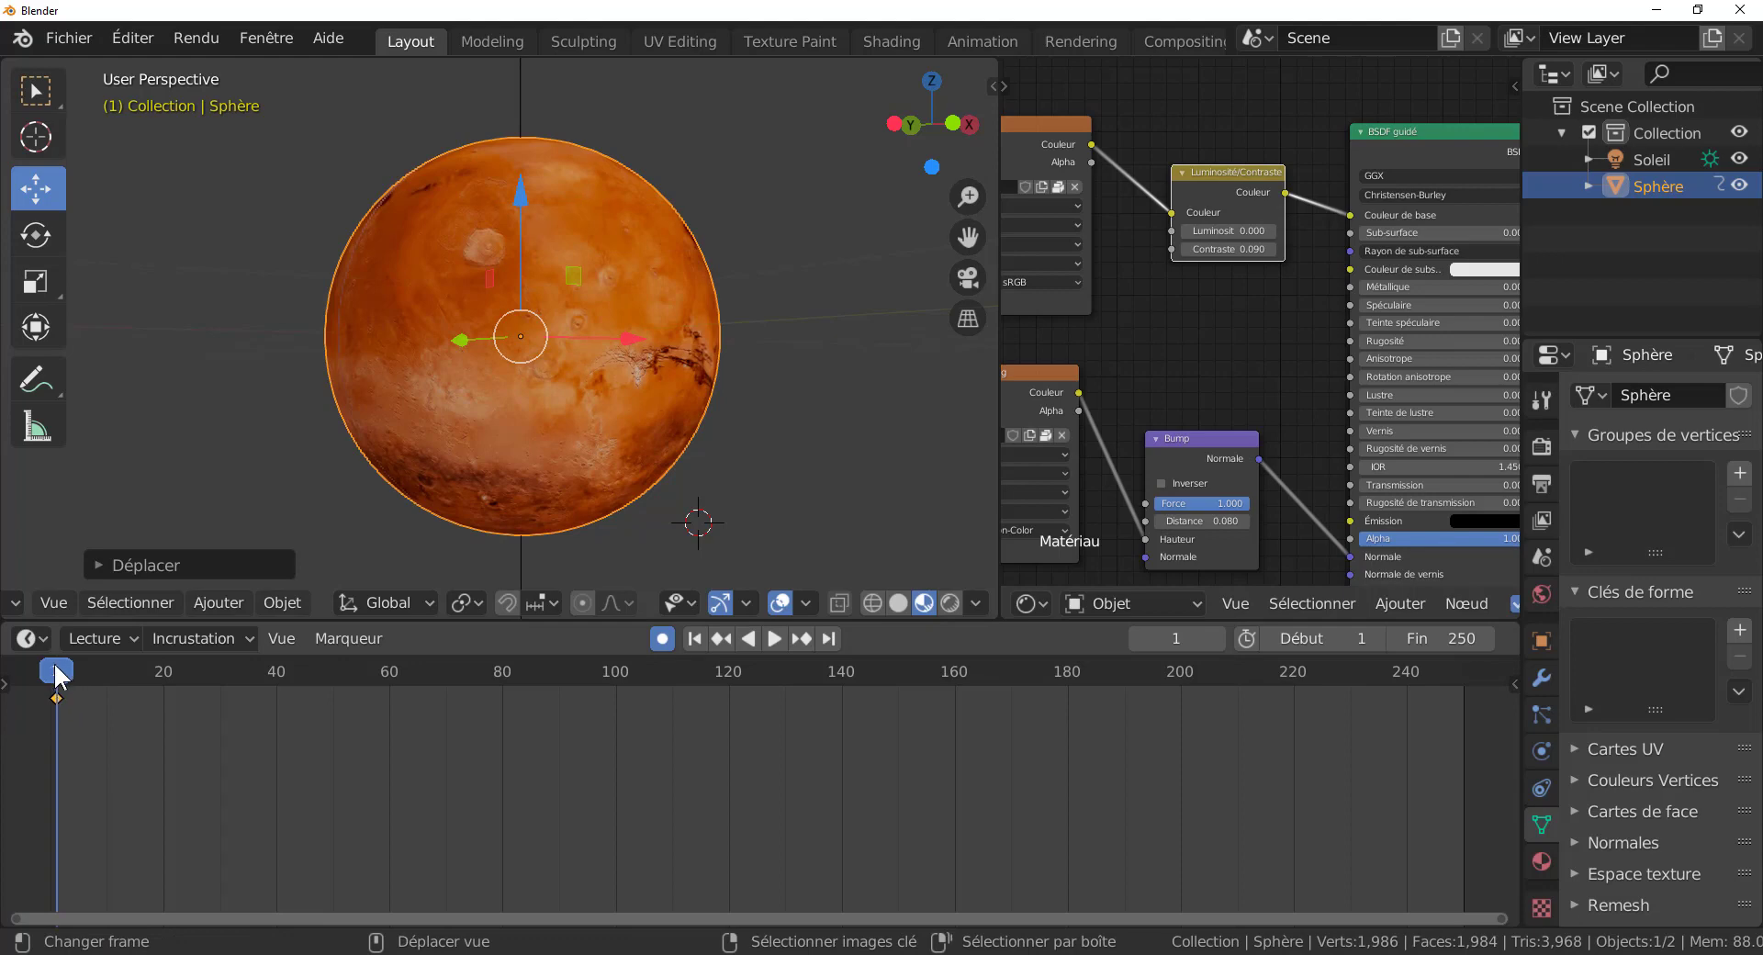
Step: Go to frame 250 and set the planet's Z rotation to 180° so a second keyframe is recorded
left_click_drag(57, 677, 1464, 697)
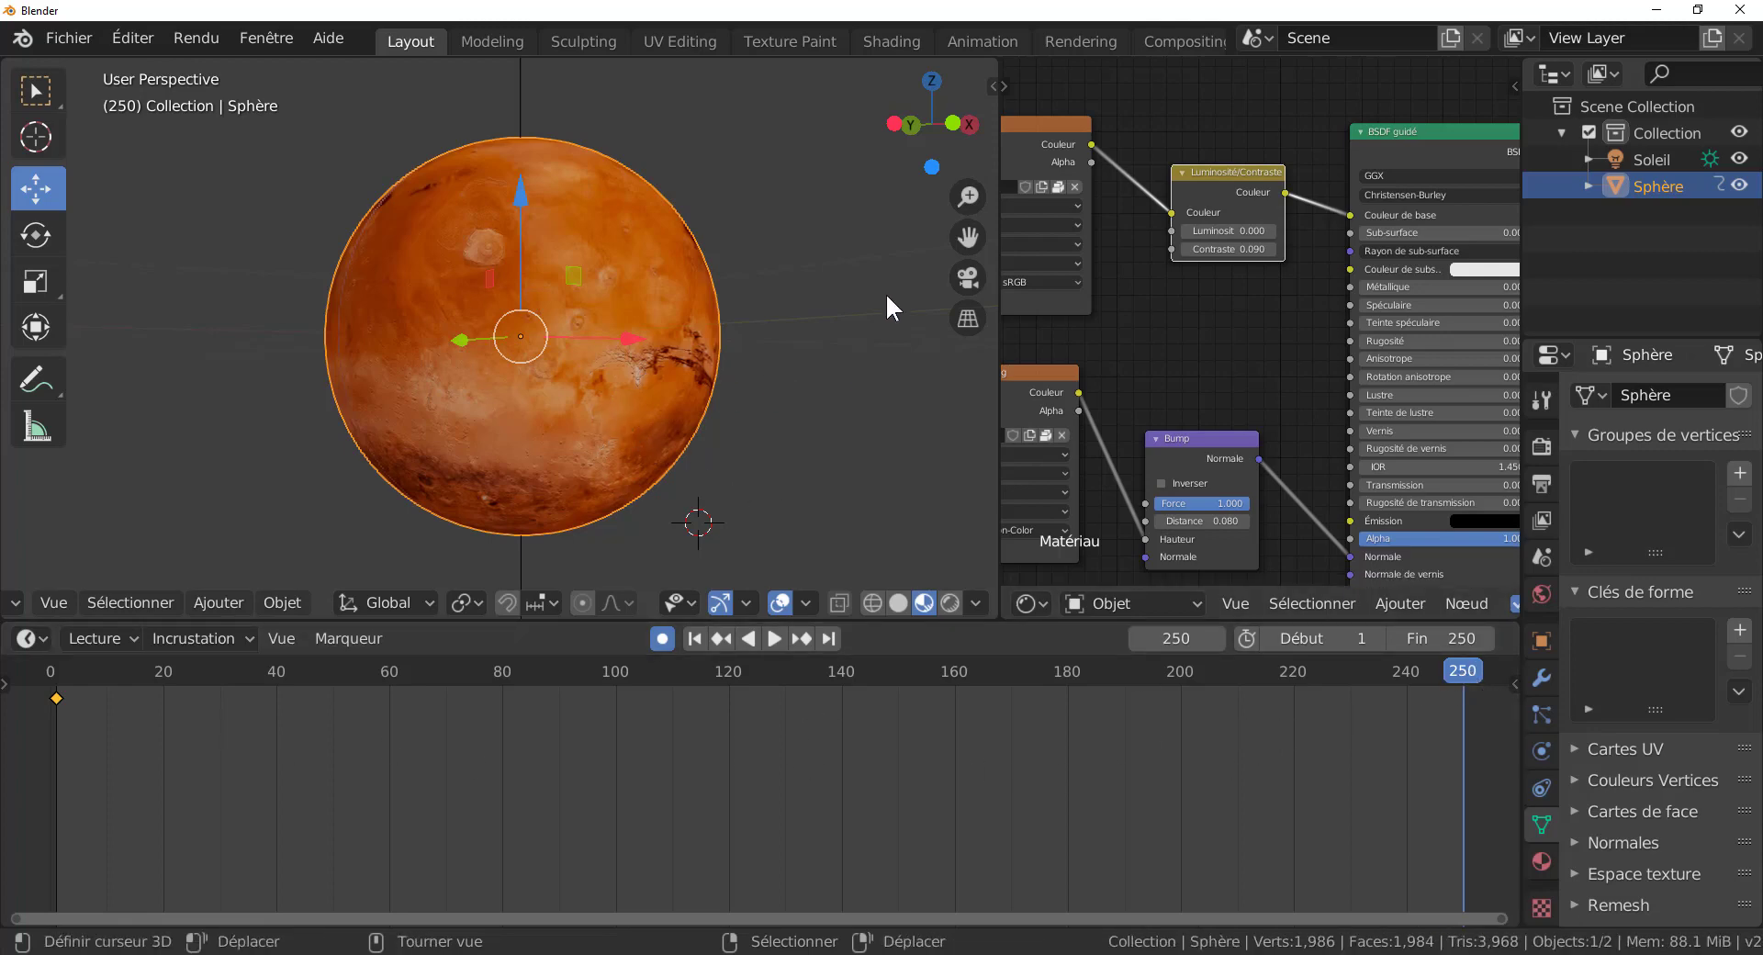
key("n")
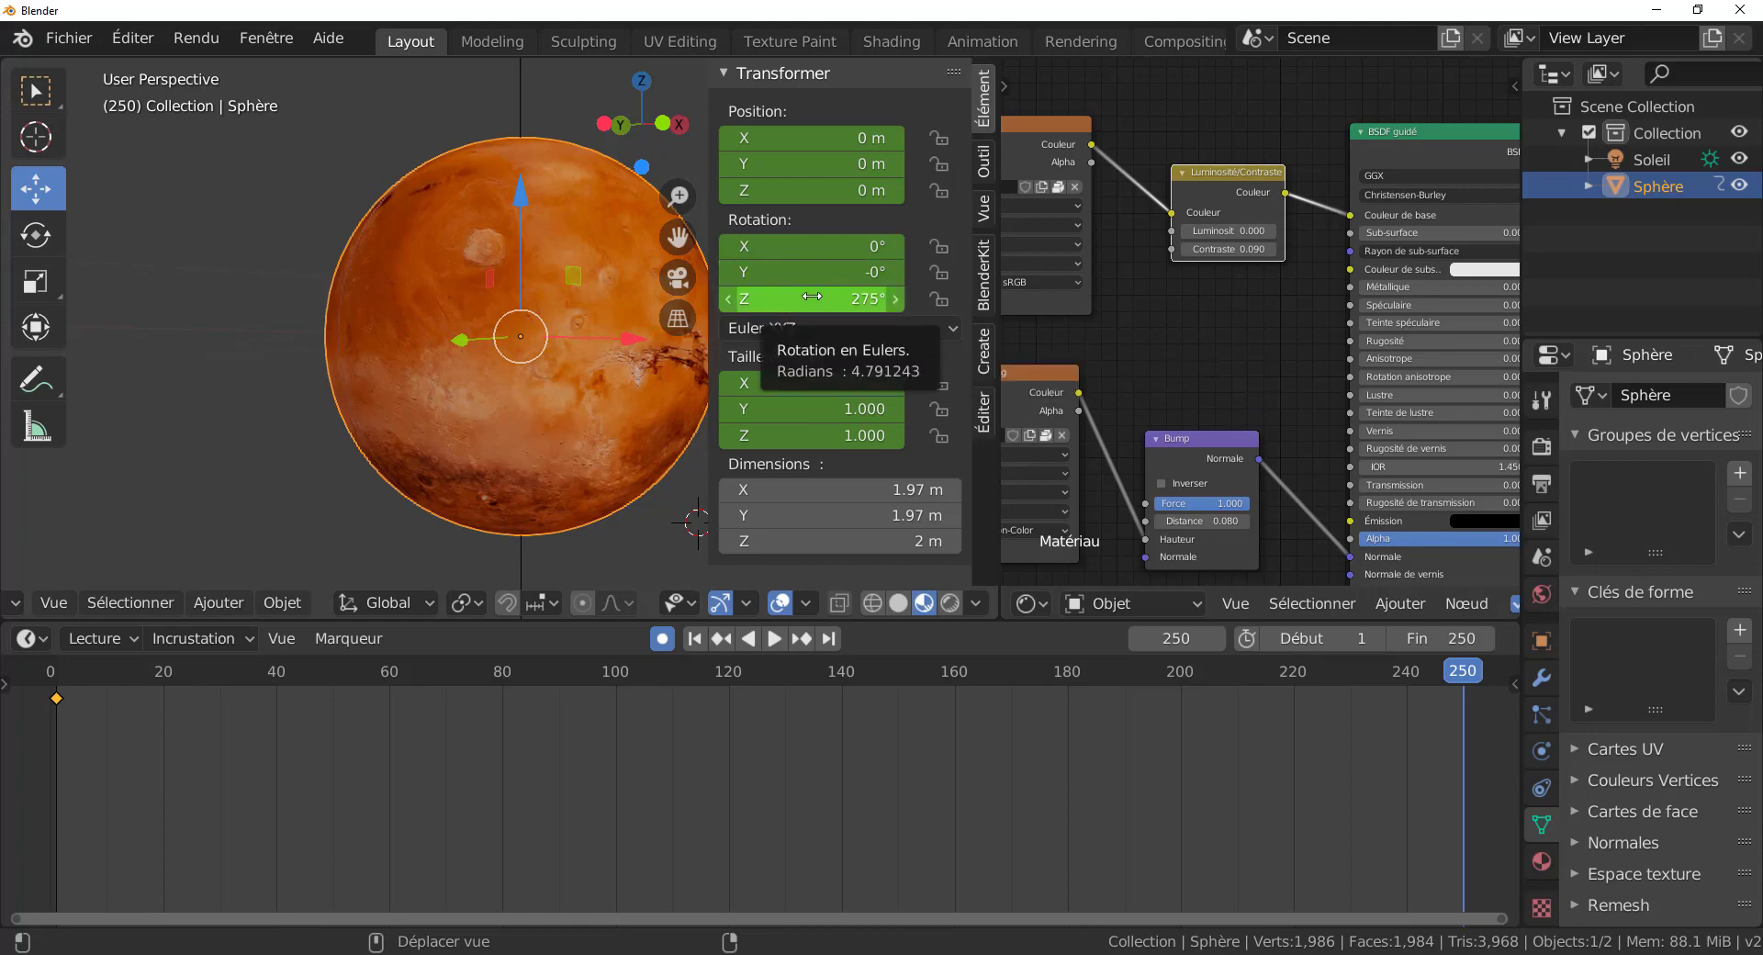
left_click(864, 300)
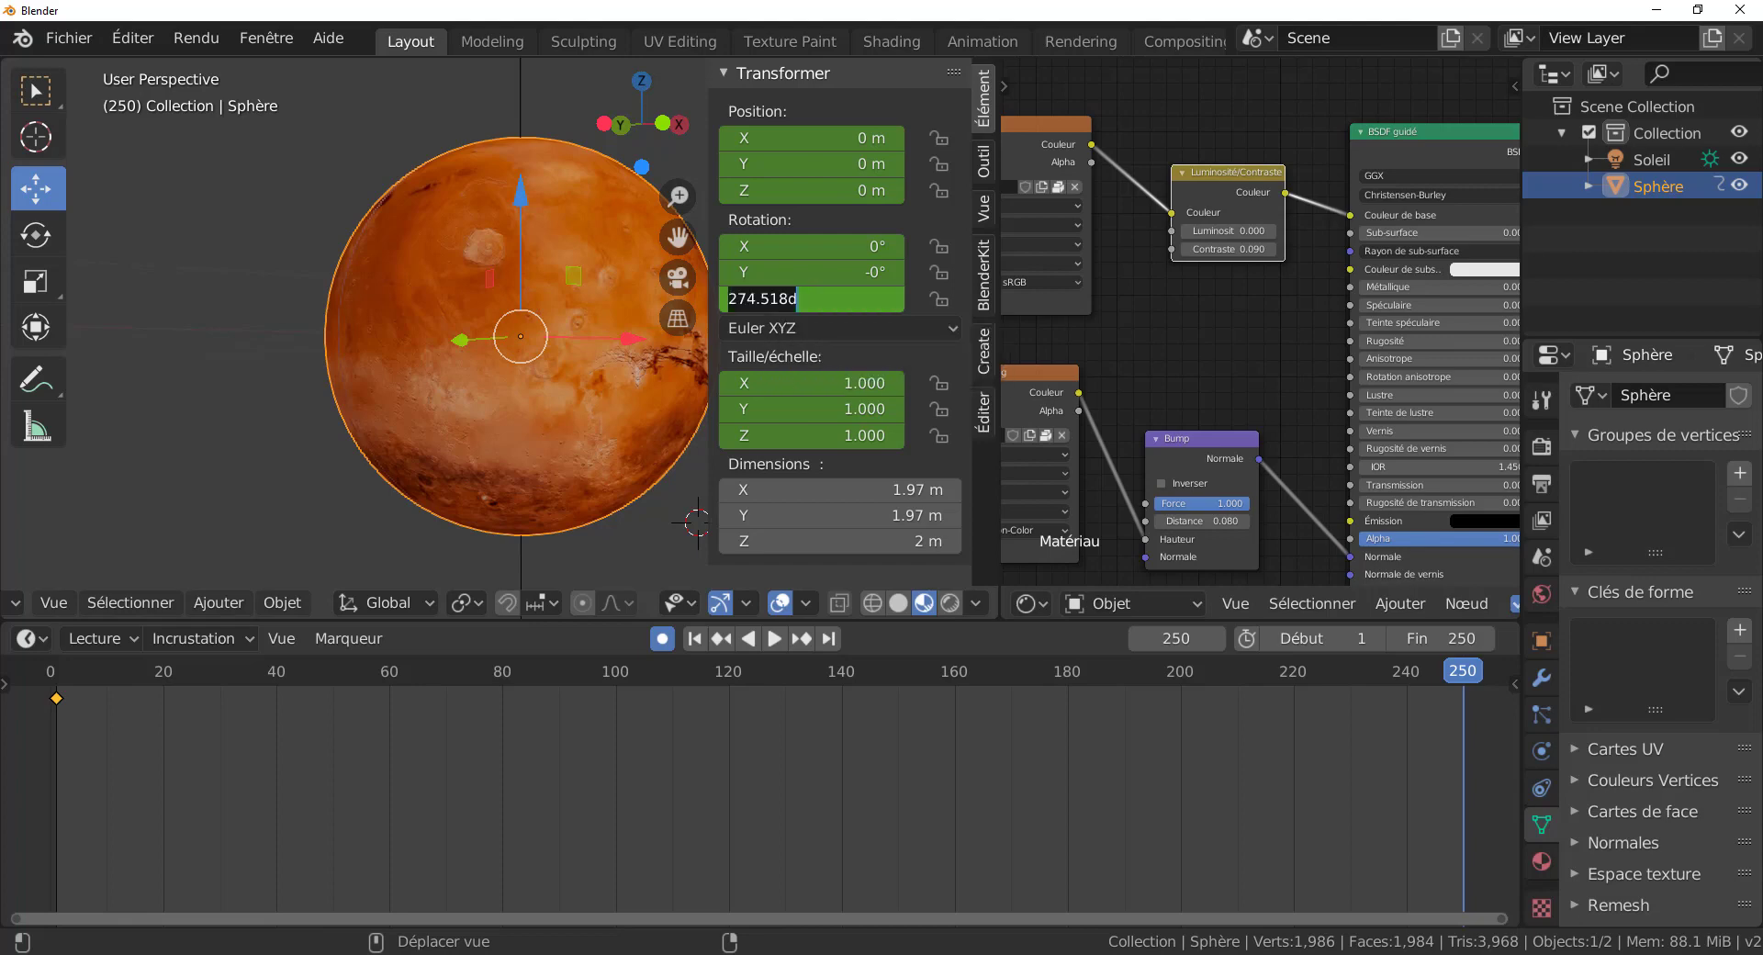
type("1")
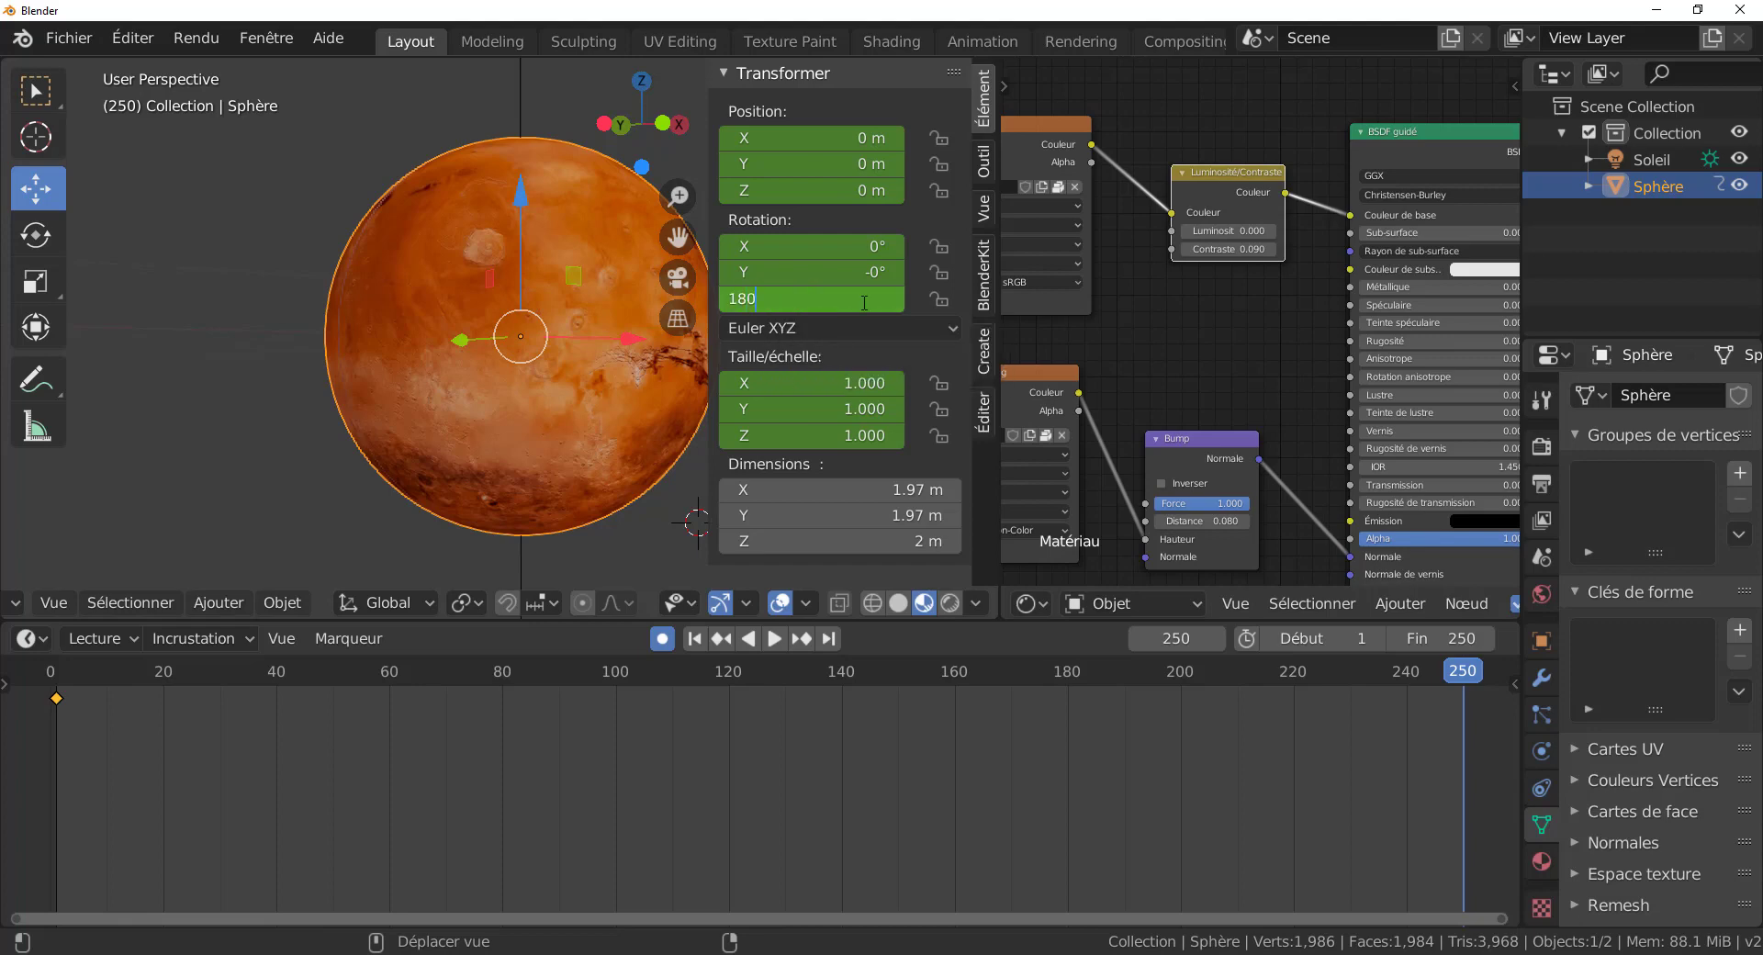
type("80")
key("Return")
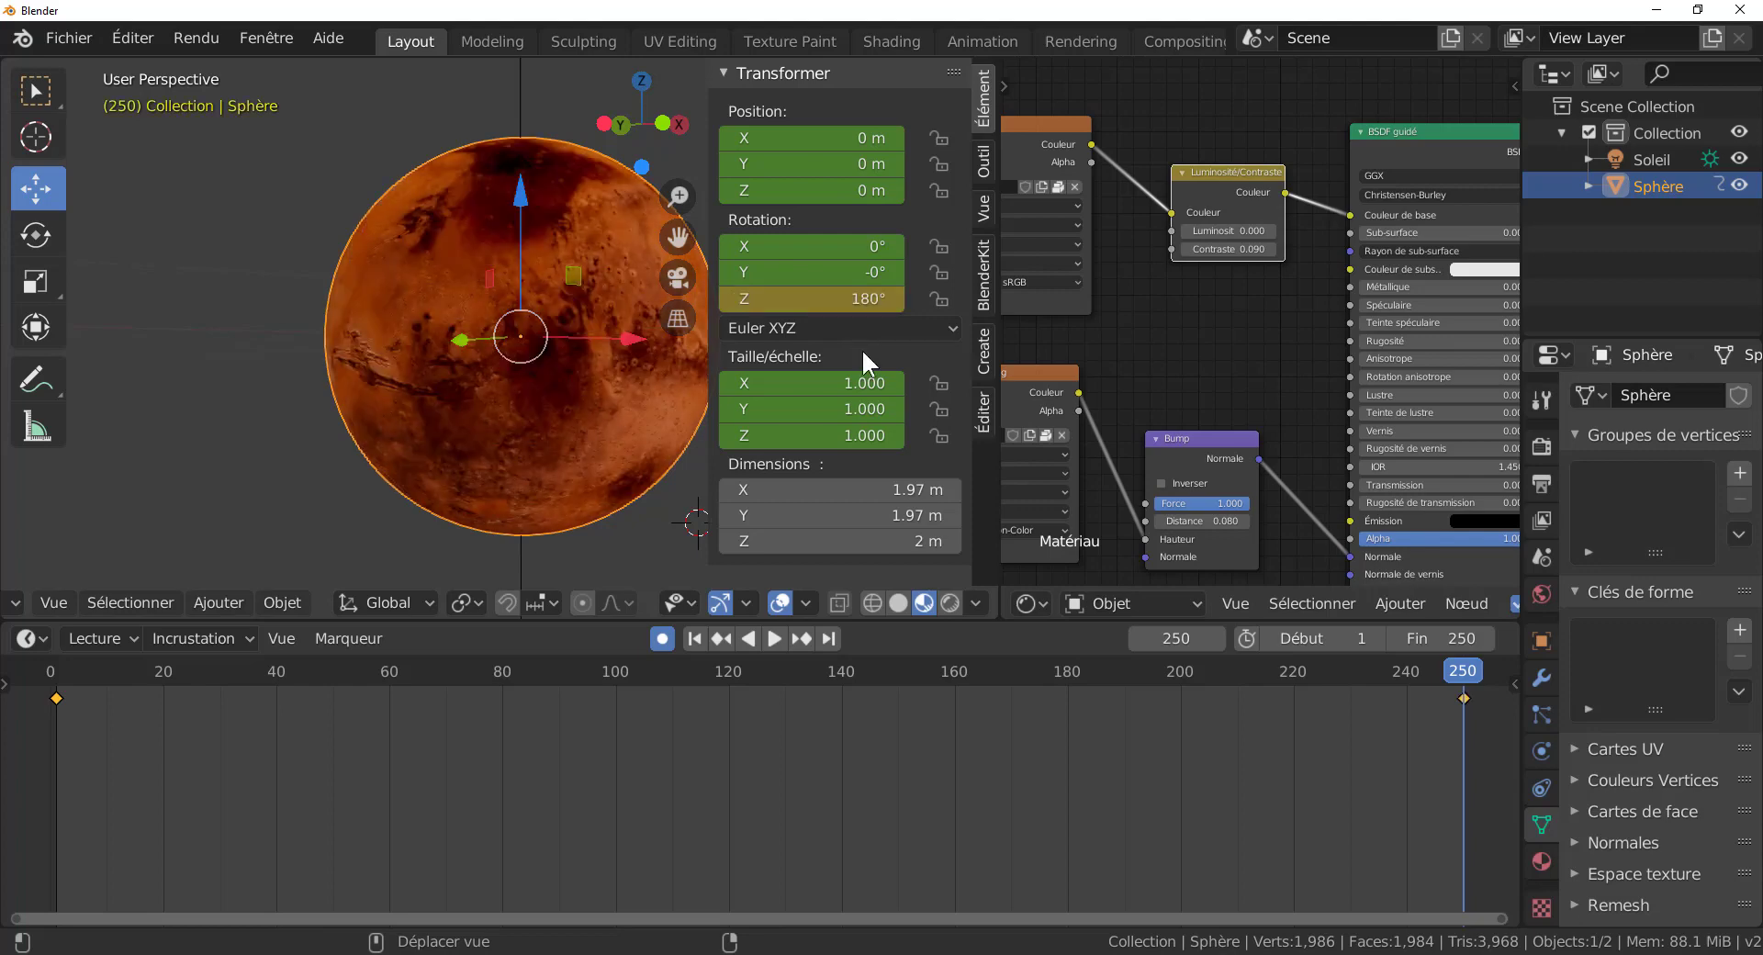
Step: Play the planet's rotation animation, stop it and return to frame 1
left_click(775, 639)
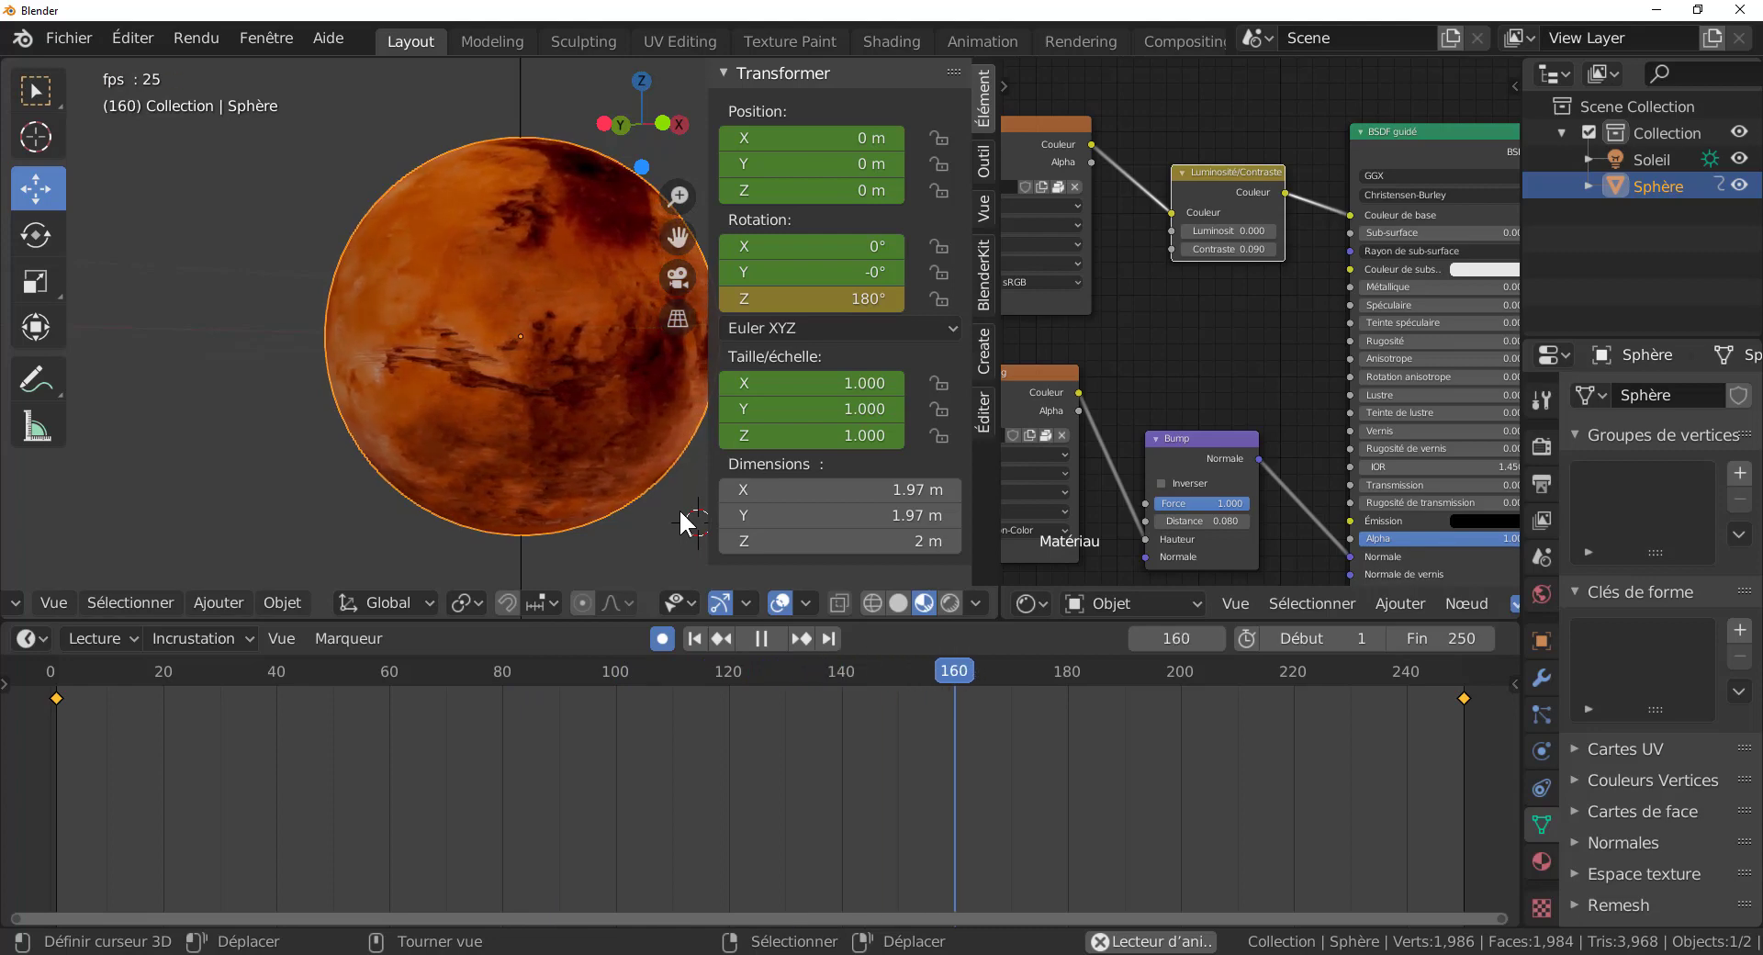
left_click(760, 640)
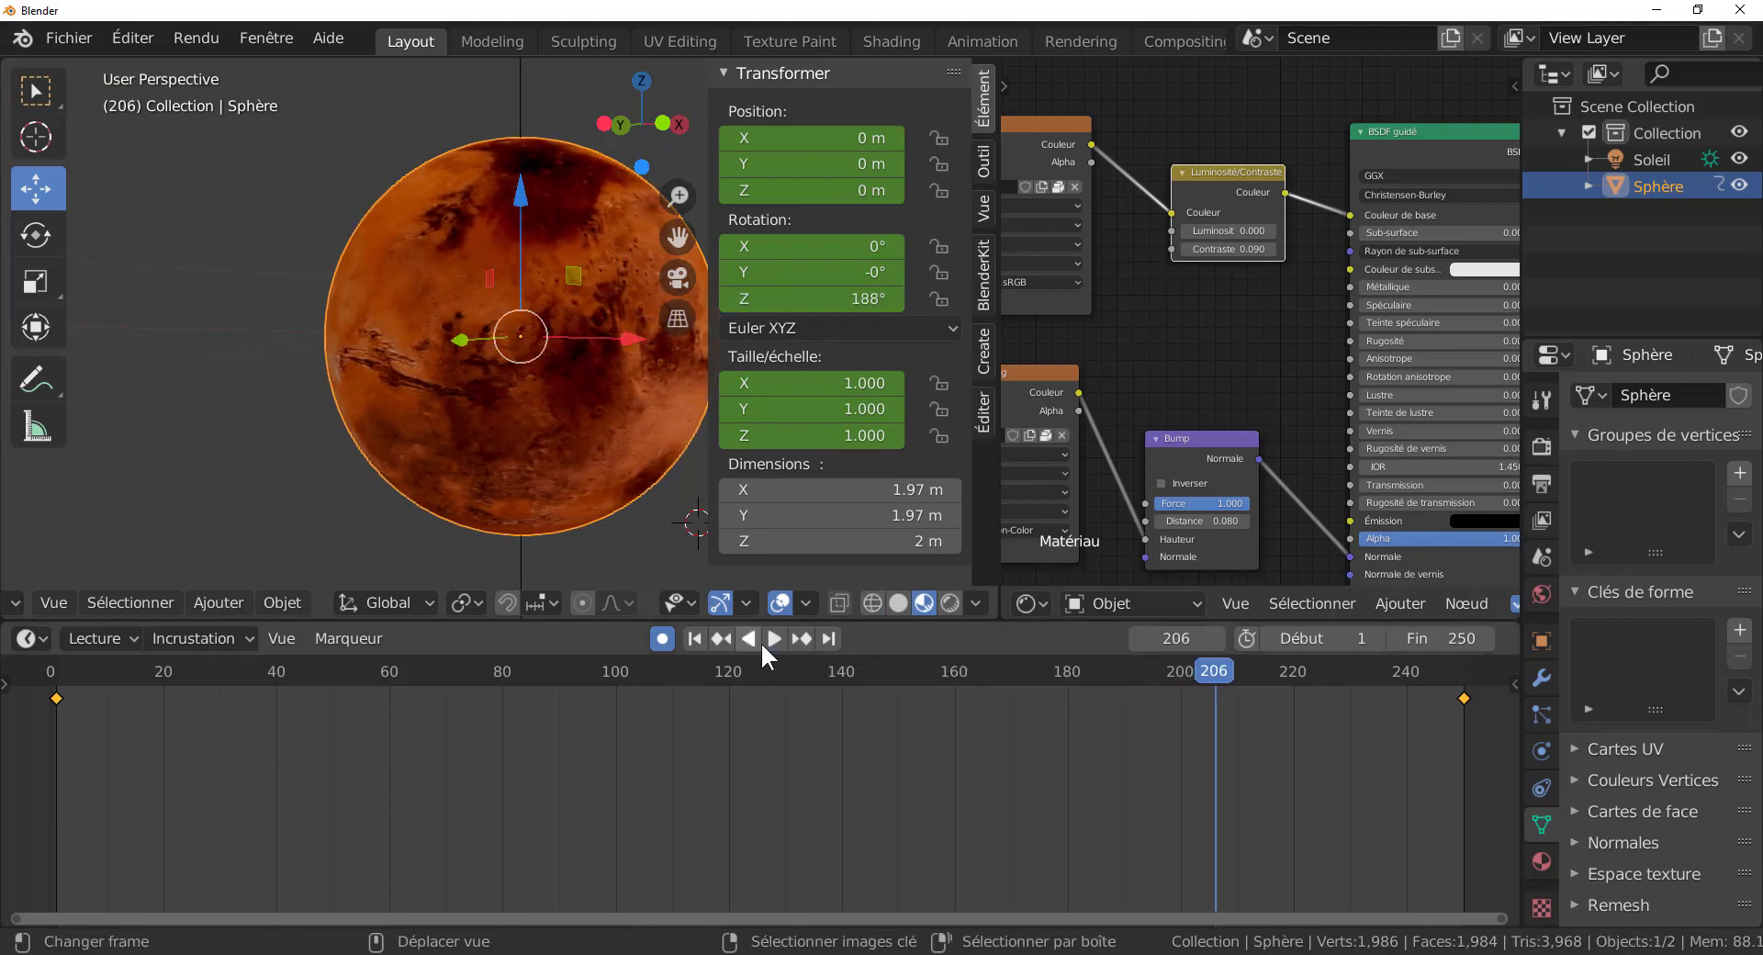
left_click(694, 635)
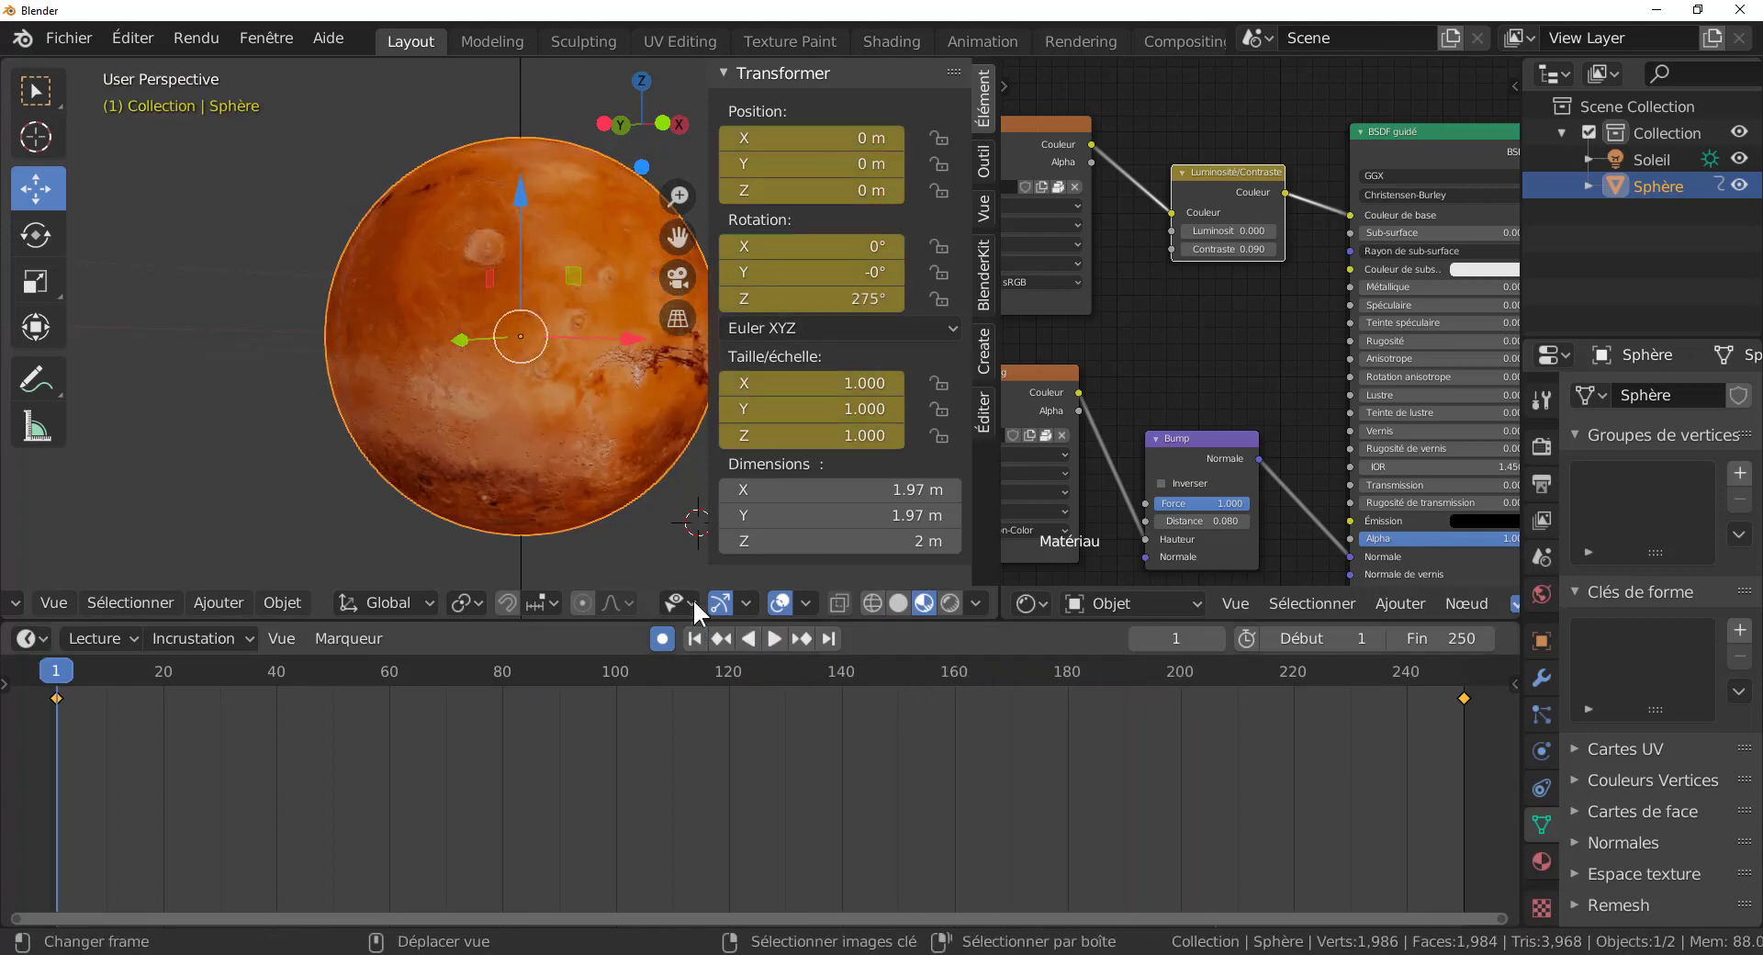
Step: Set the planet's Z rotation to 360° at frame 250, play the animation and stop it
left_click(848, 299)
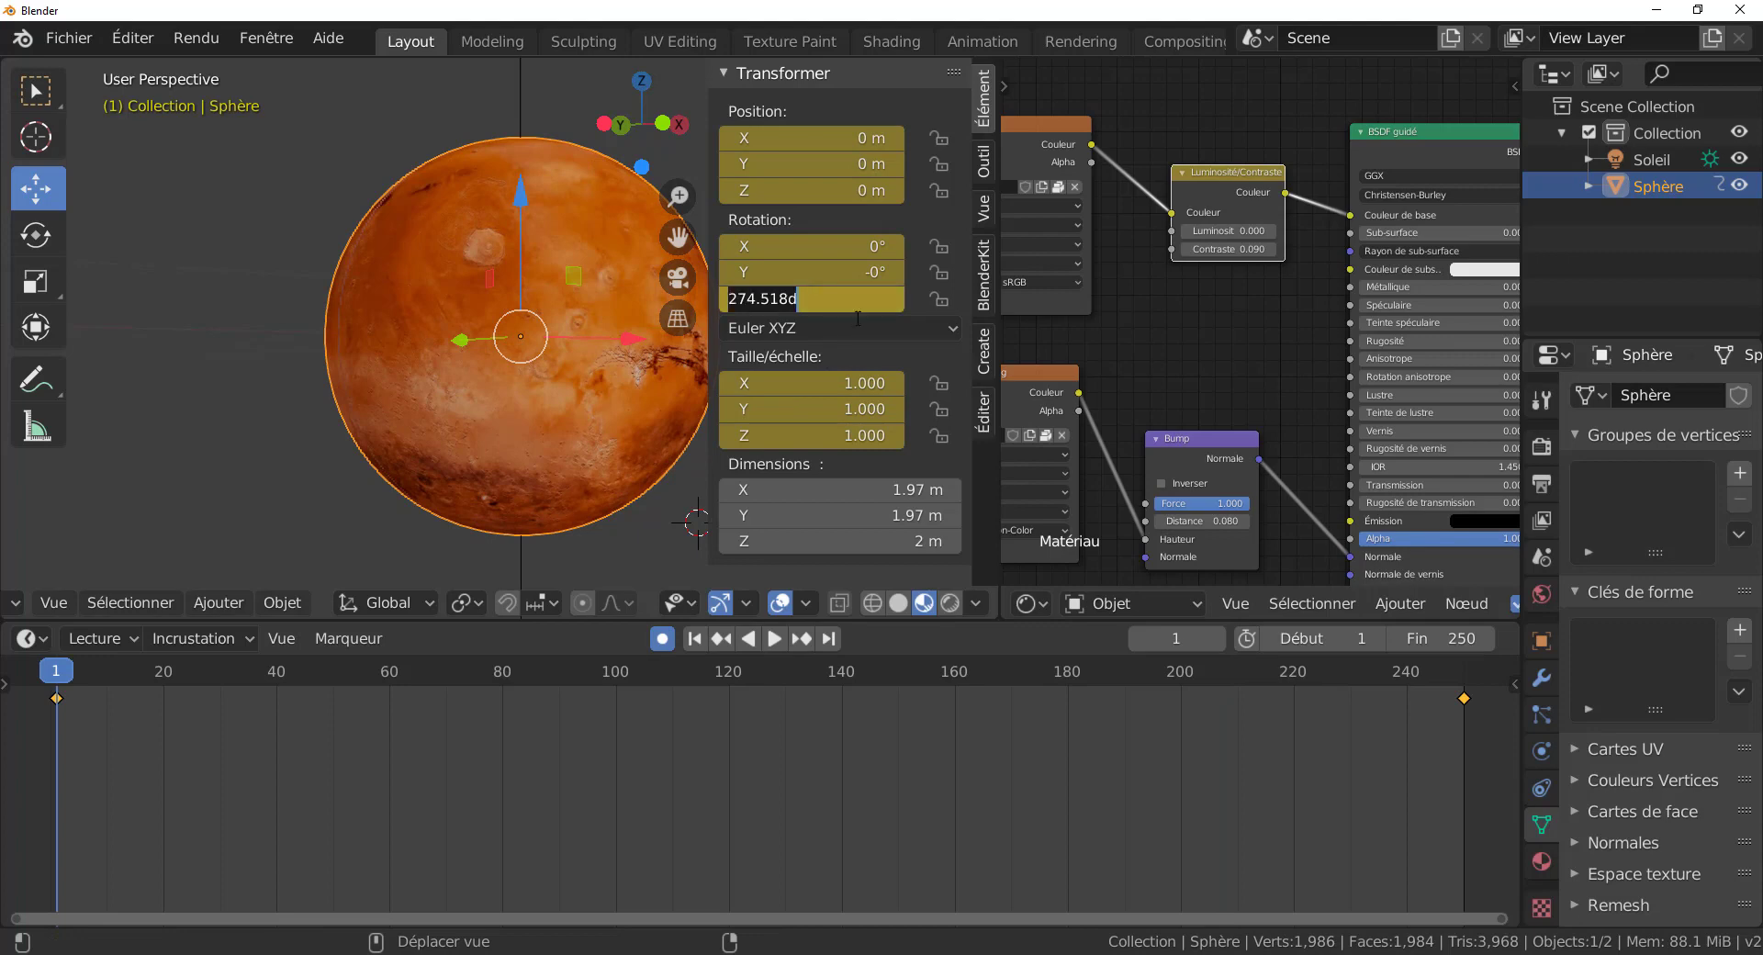
left_click_drag(48, 673, 1462, 641)
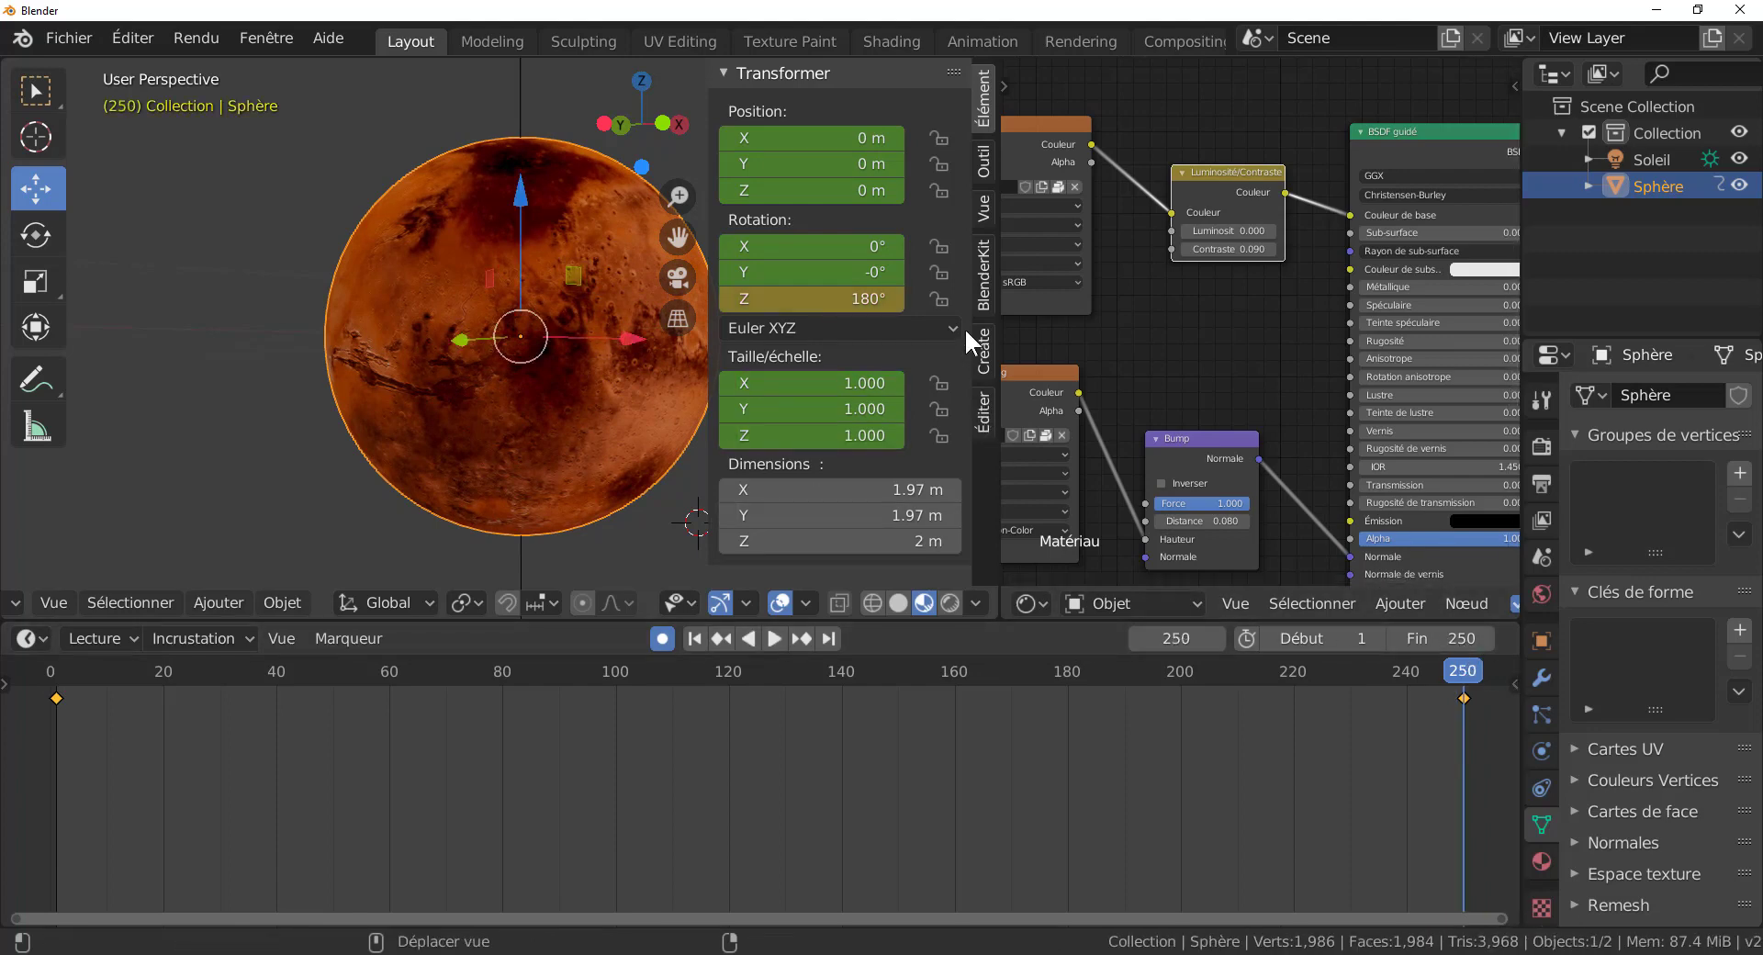
left_click(874, 300)
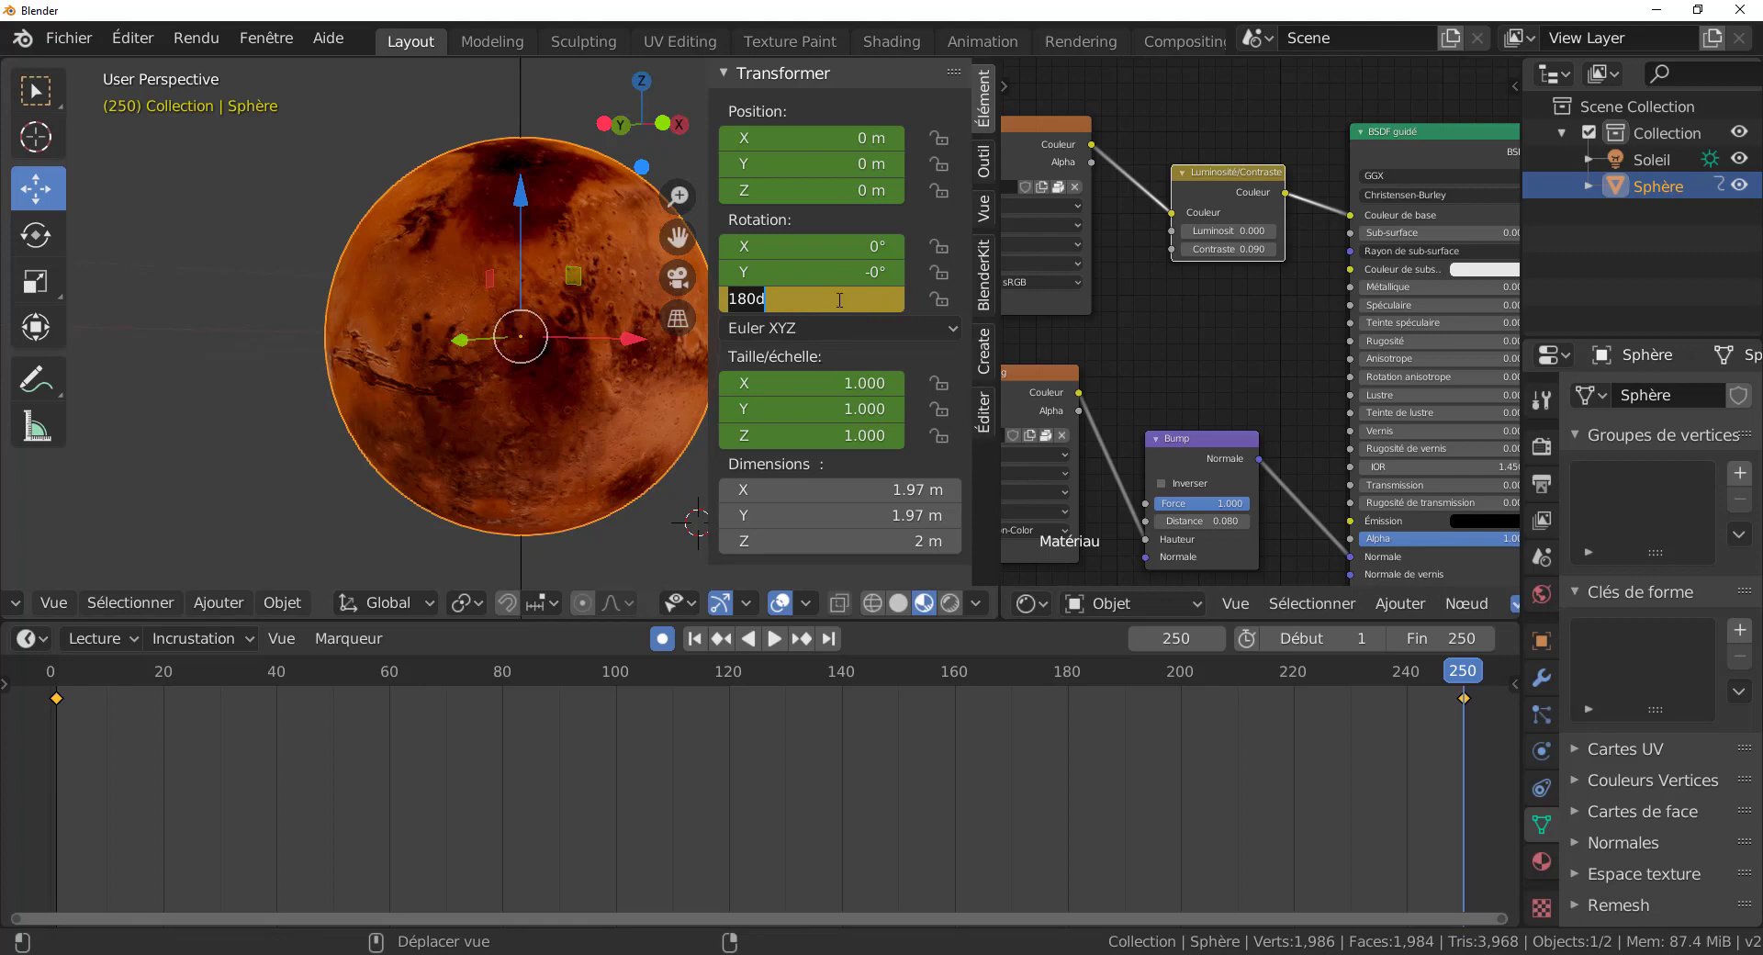
type("360")
key("Return")
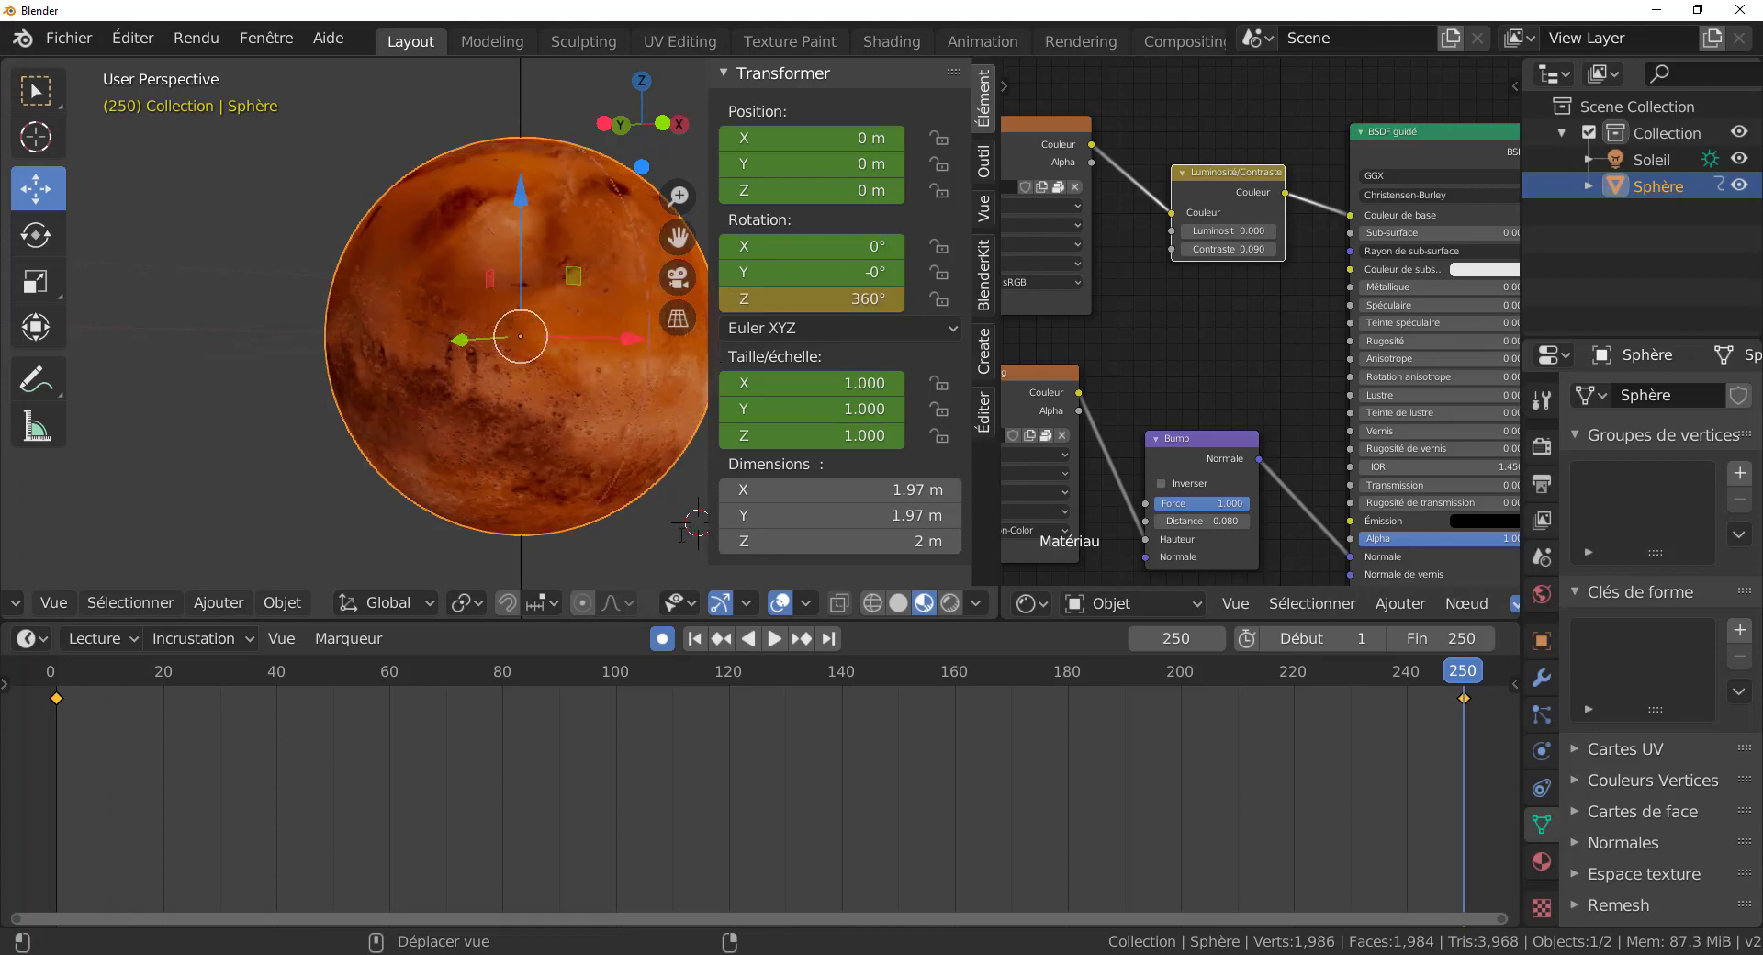
left_click(771, 636)
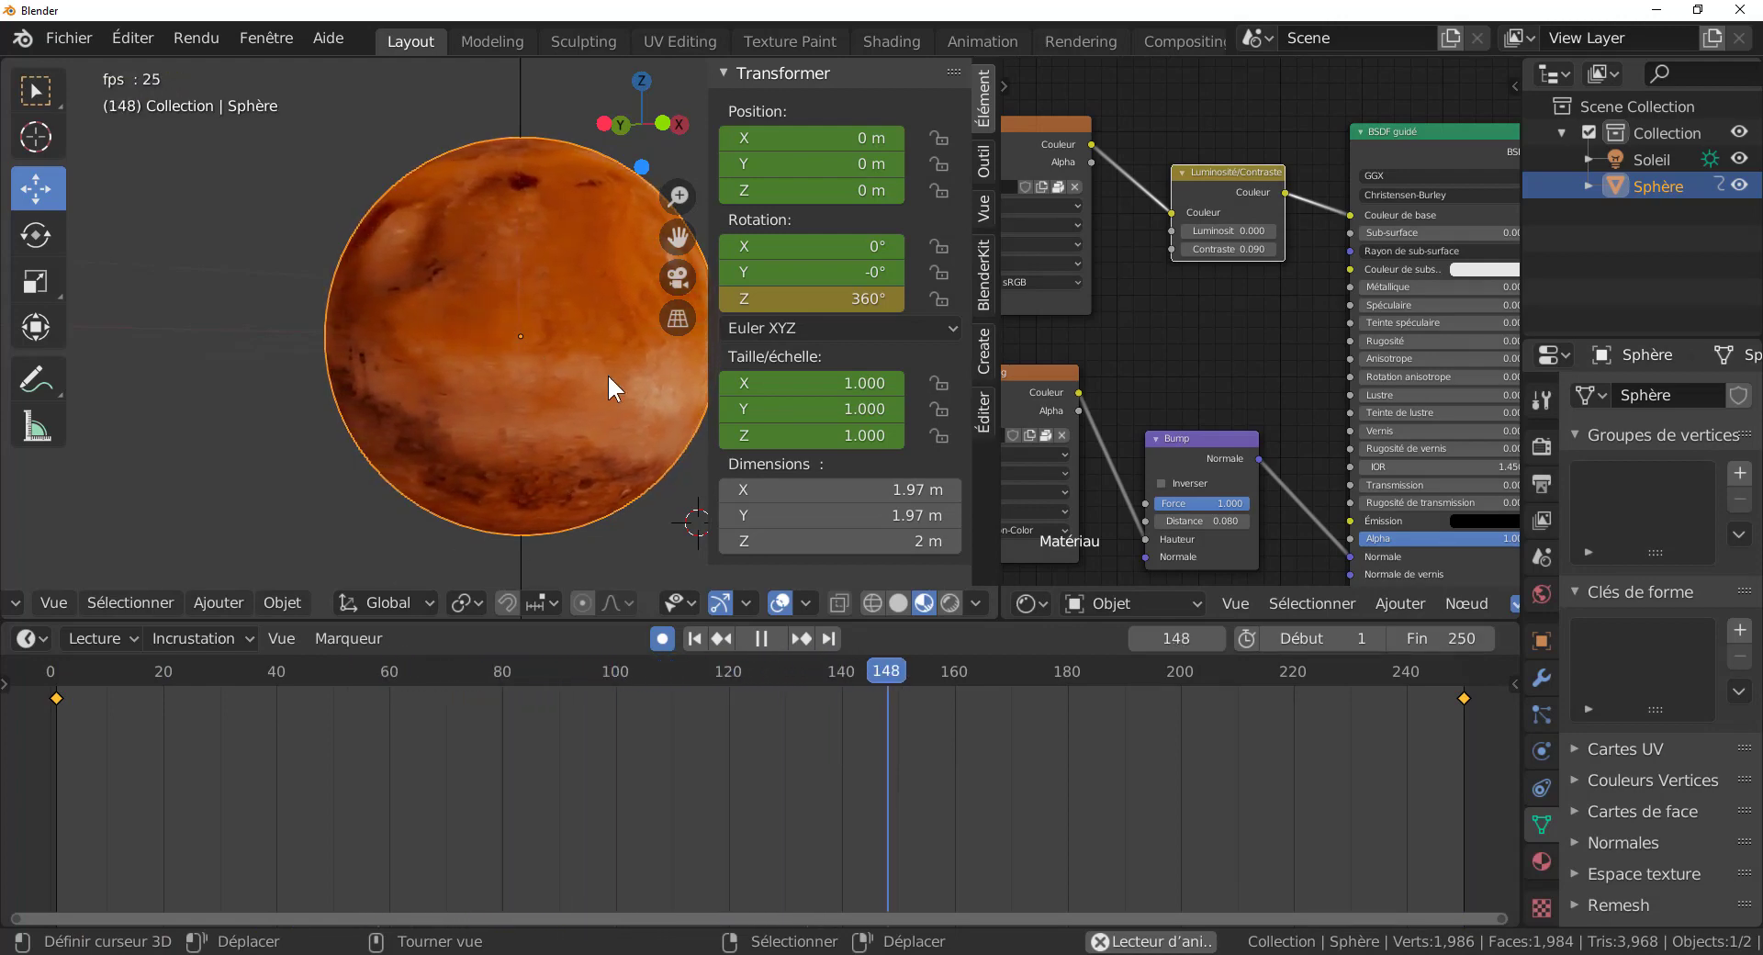
left_click(760, 638)
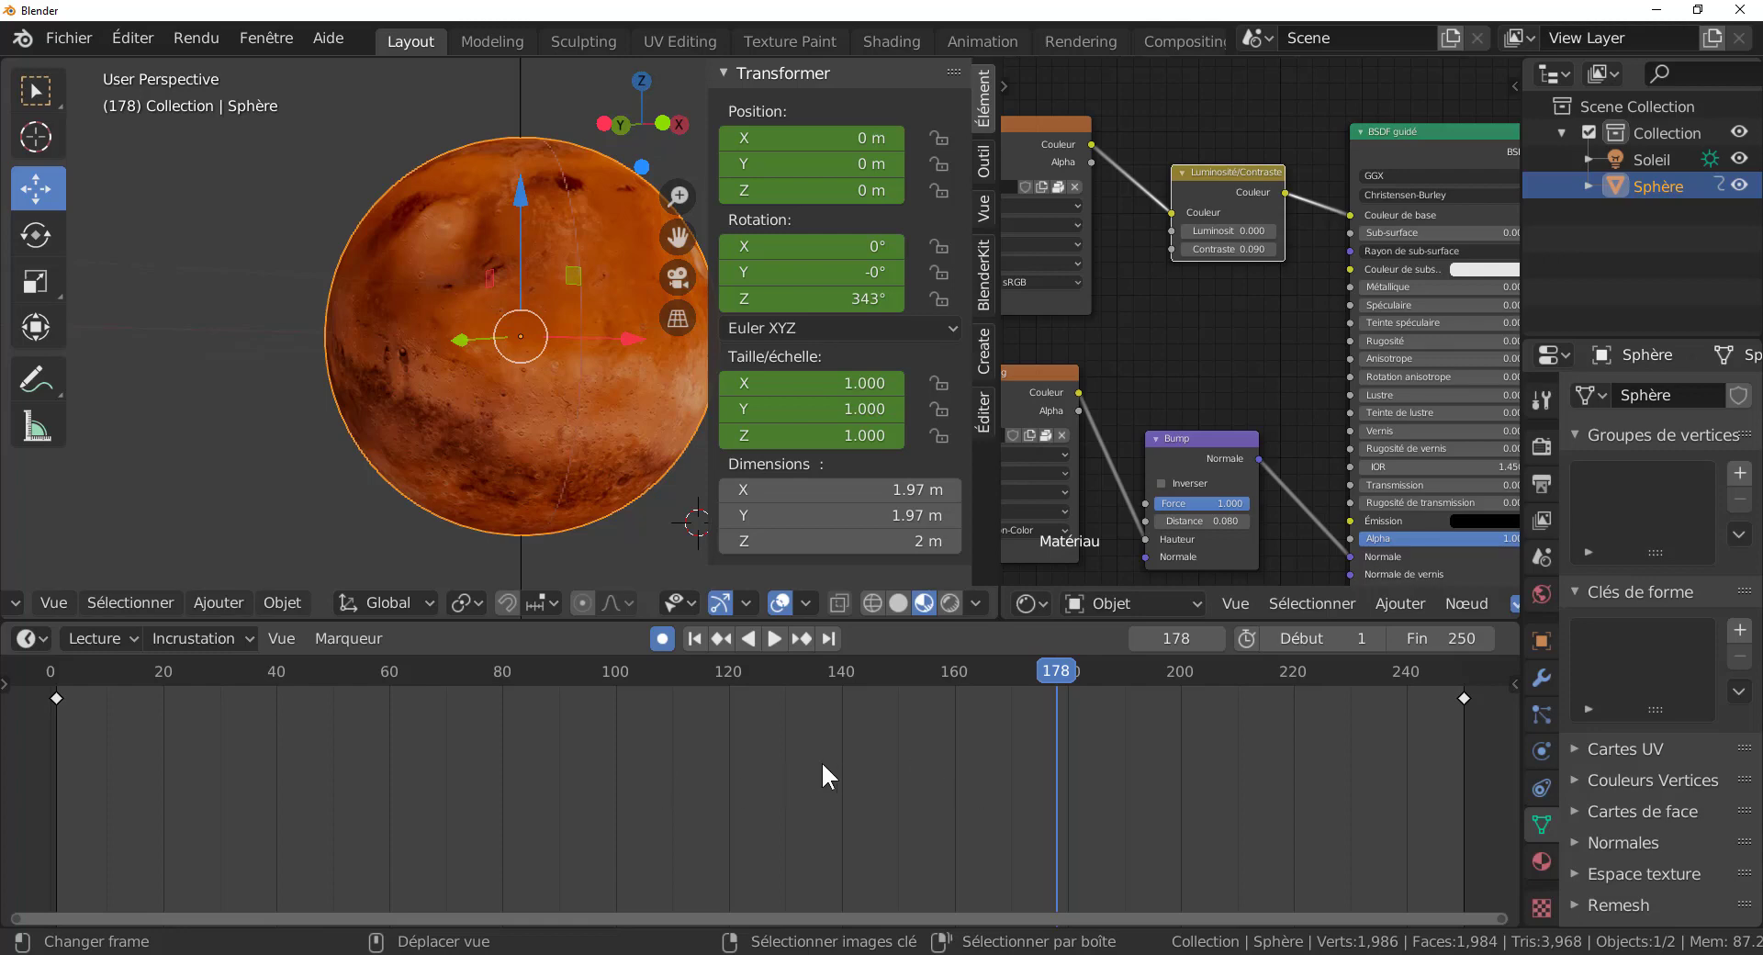
Step: Try to change the planet's keyframe interpolation to linear and check the rotation by playing the animation
key("t")
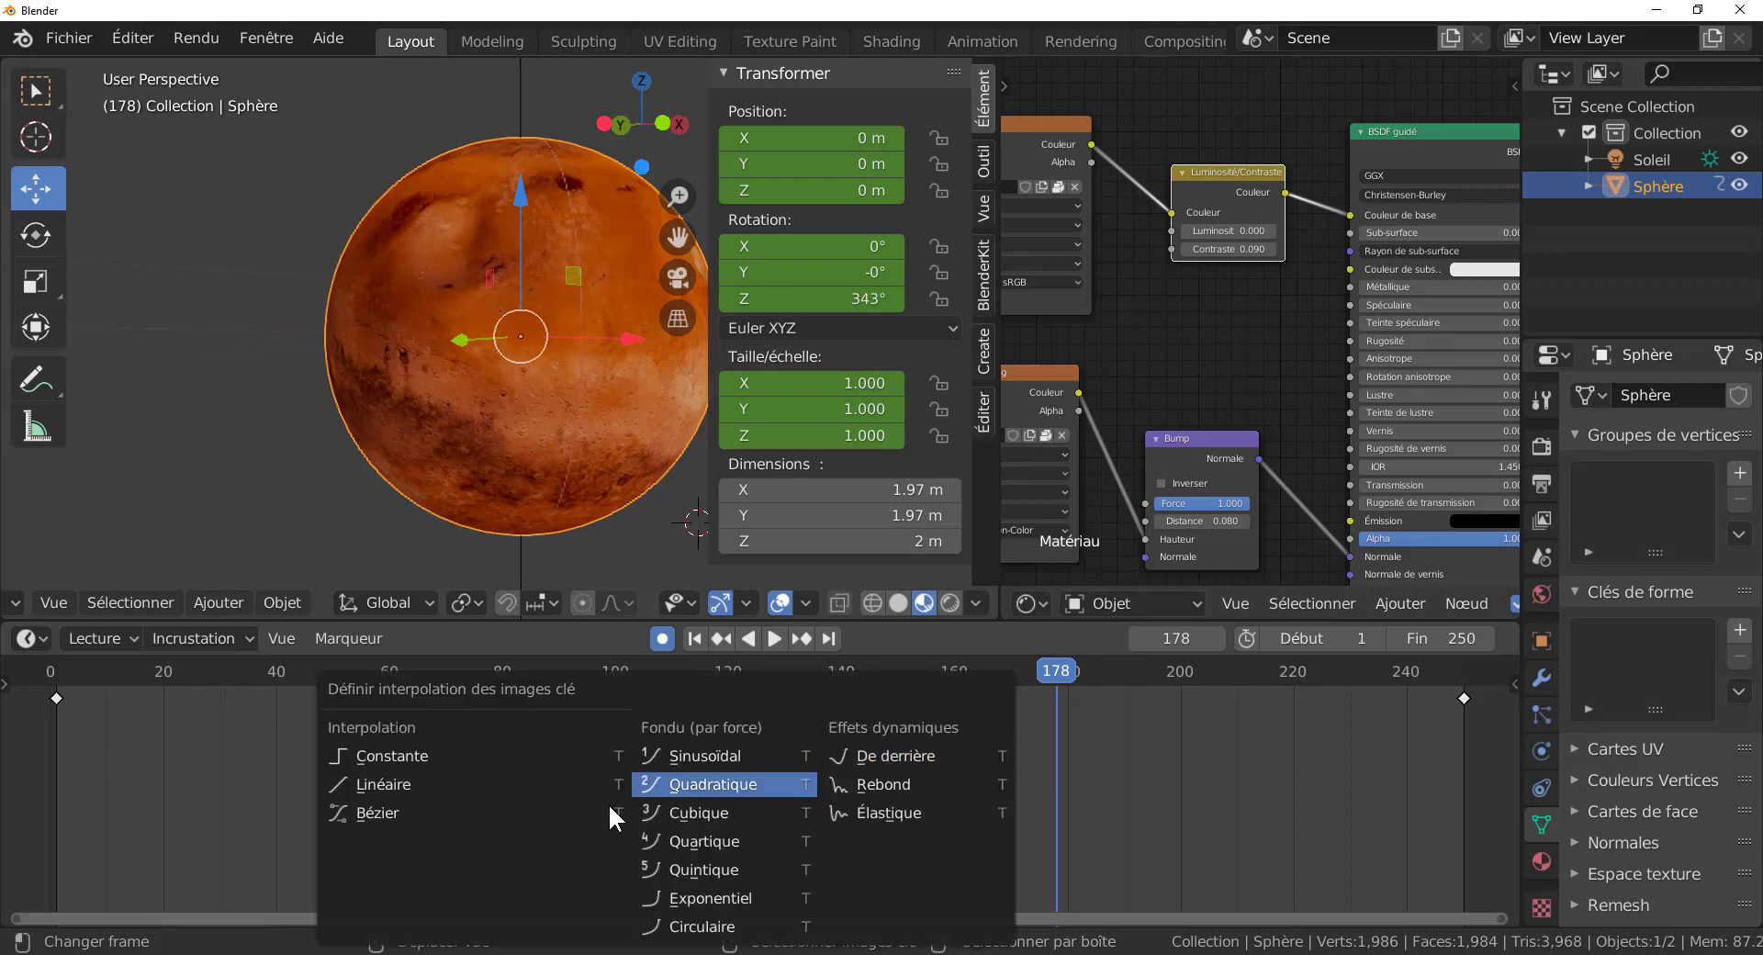
left_click(377, 785)
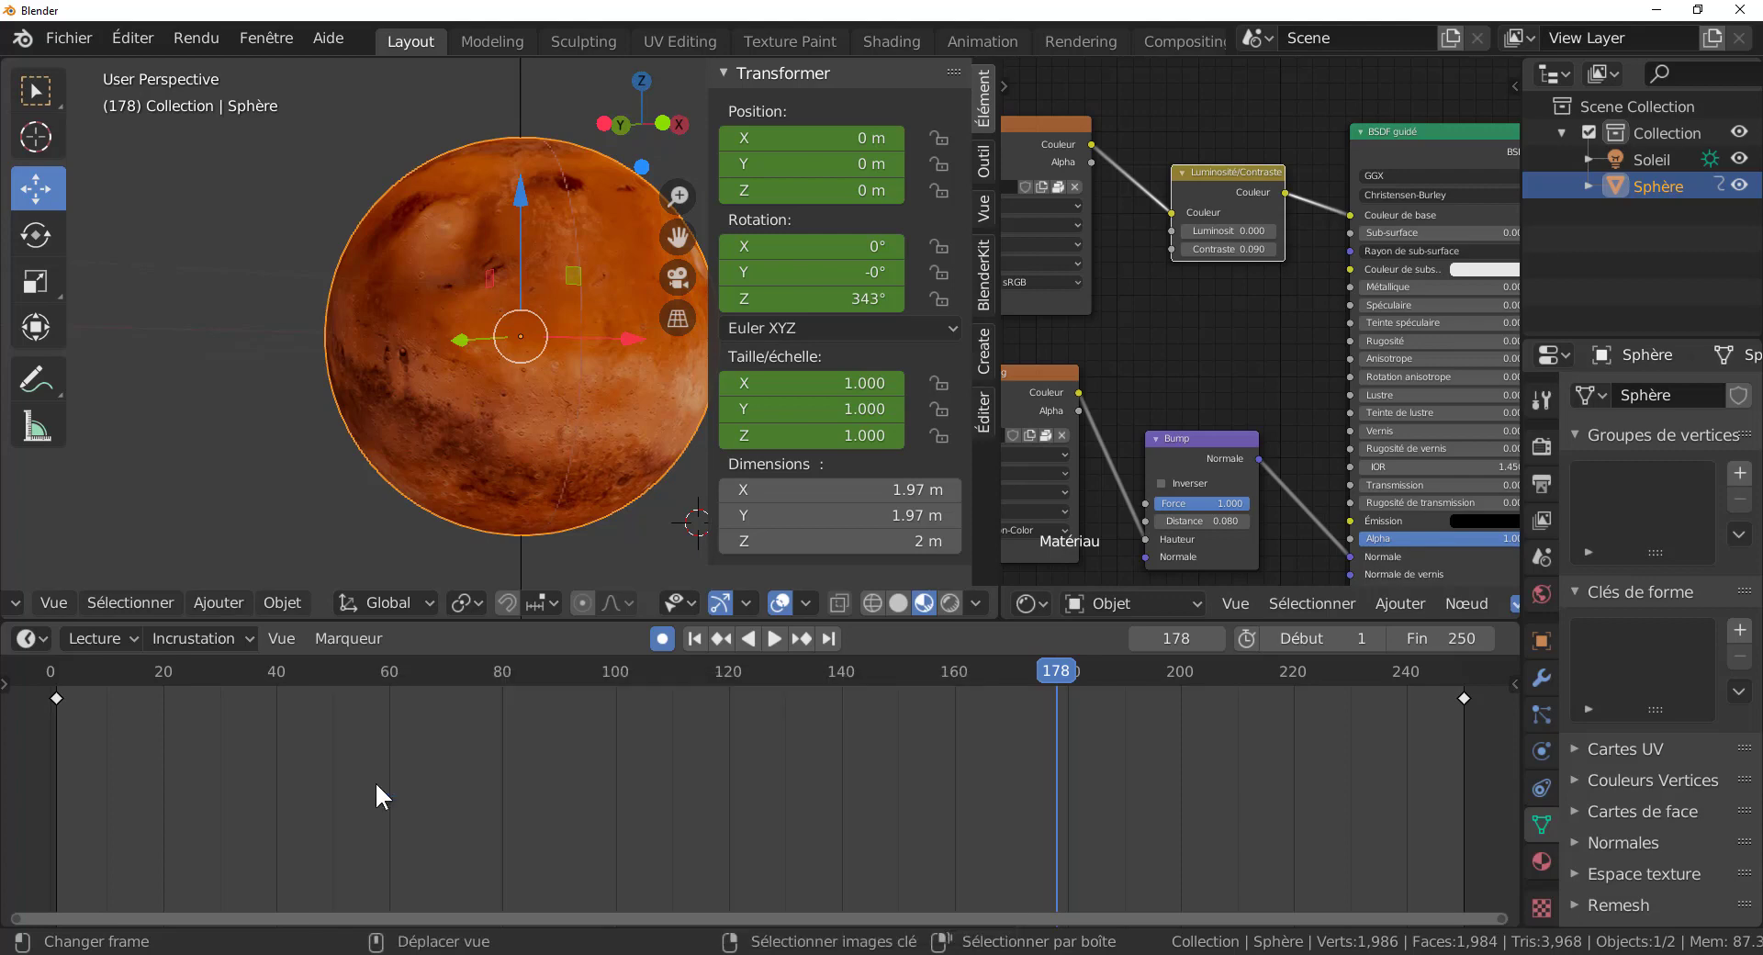
left_click(775, 634)
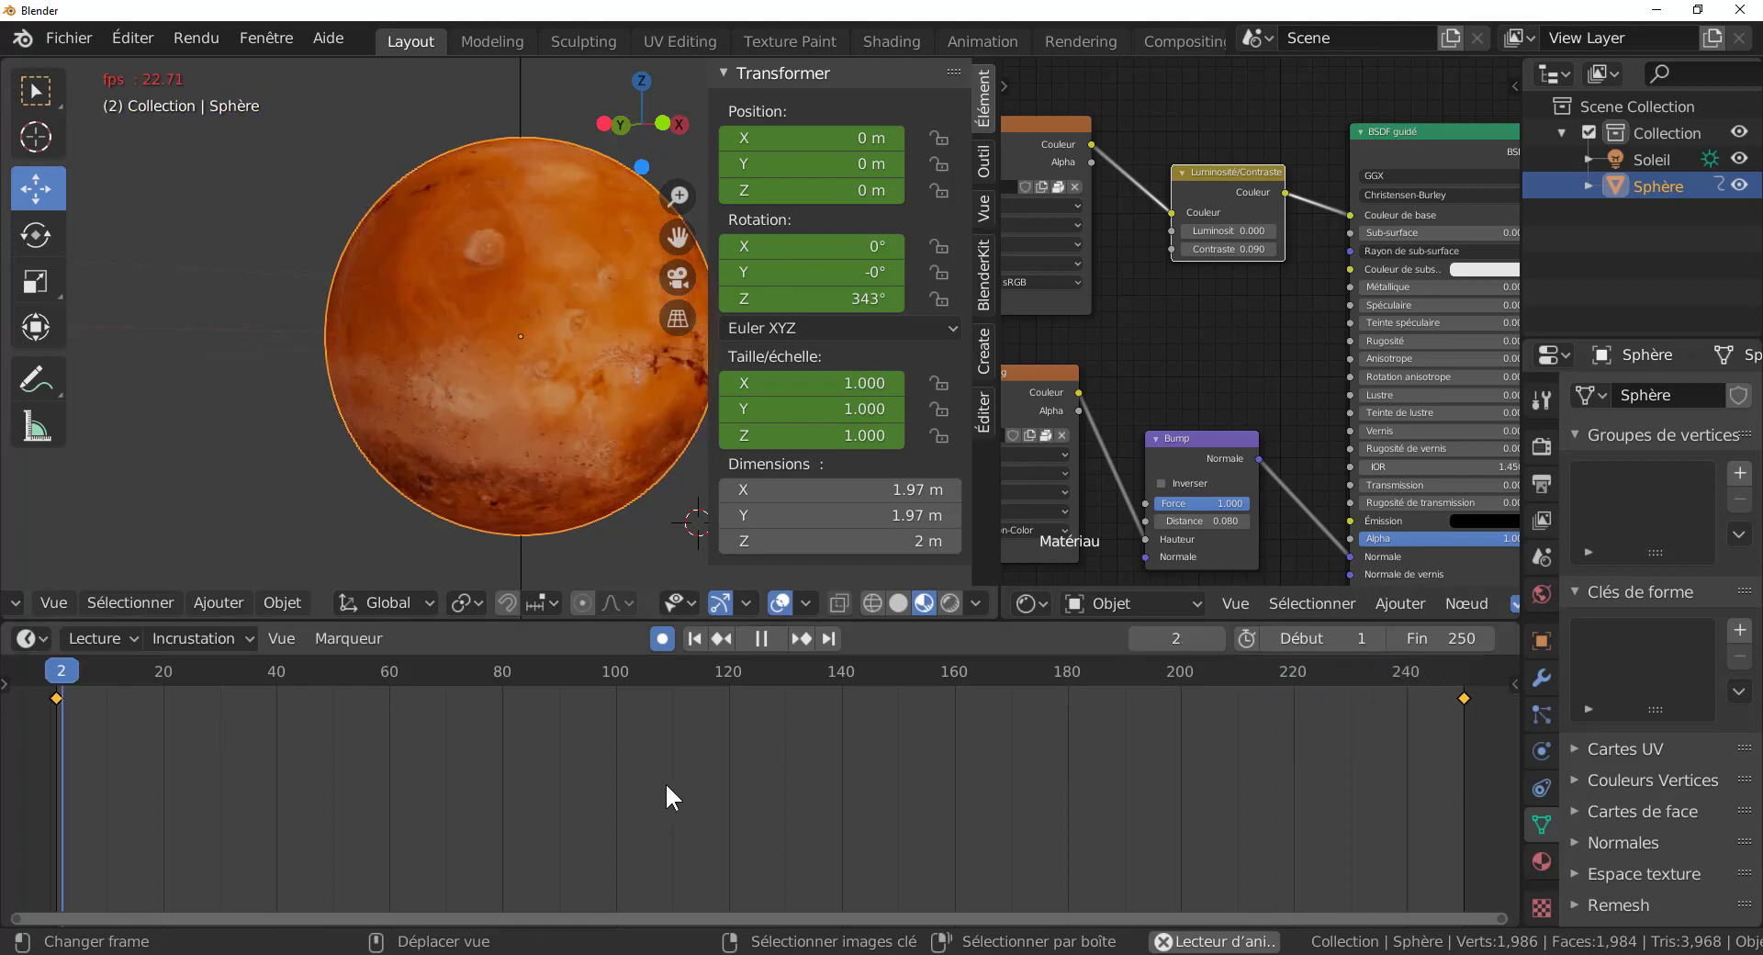
left_click(762, 637)
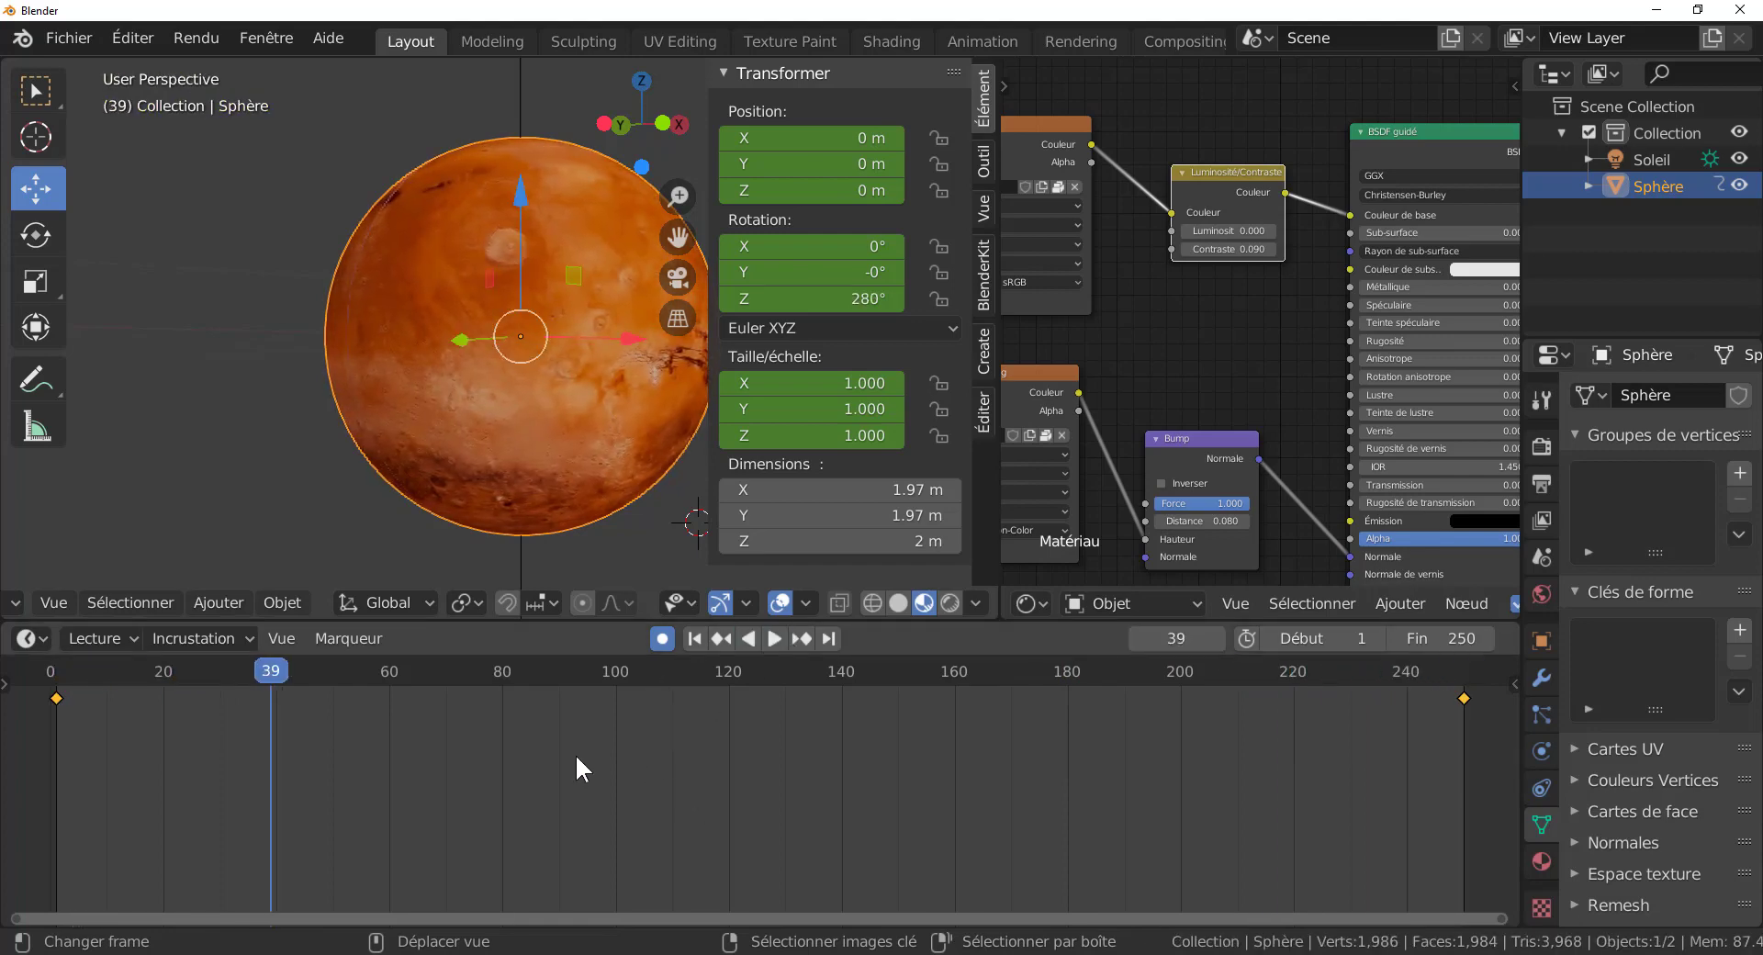
Step: Set the interpolation of both selected rotation keyframes to linear and replay the animation from the first frame
key("t")
left_click(575, 756)
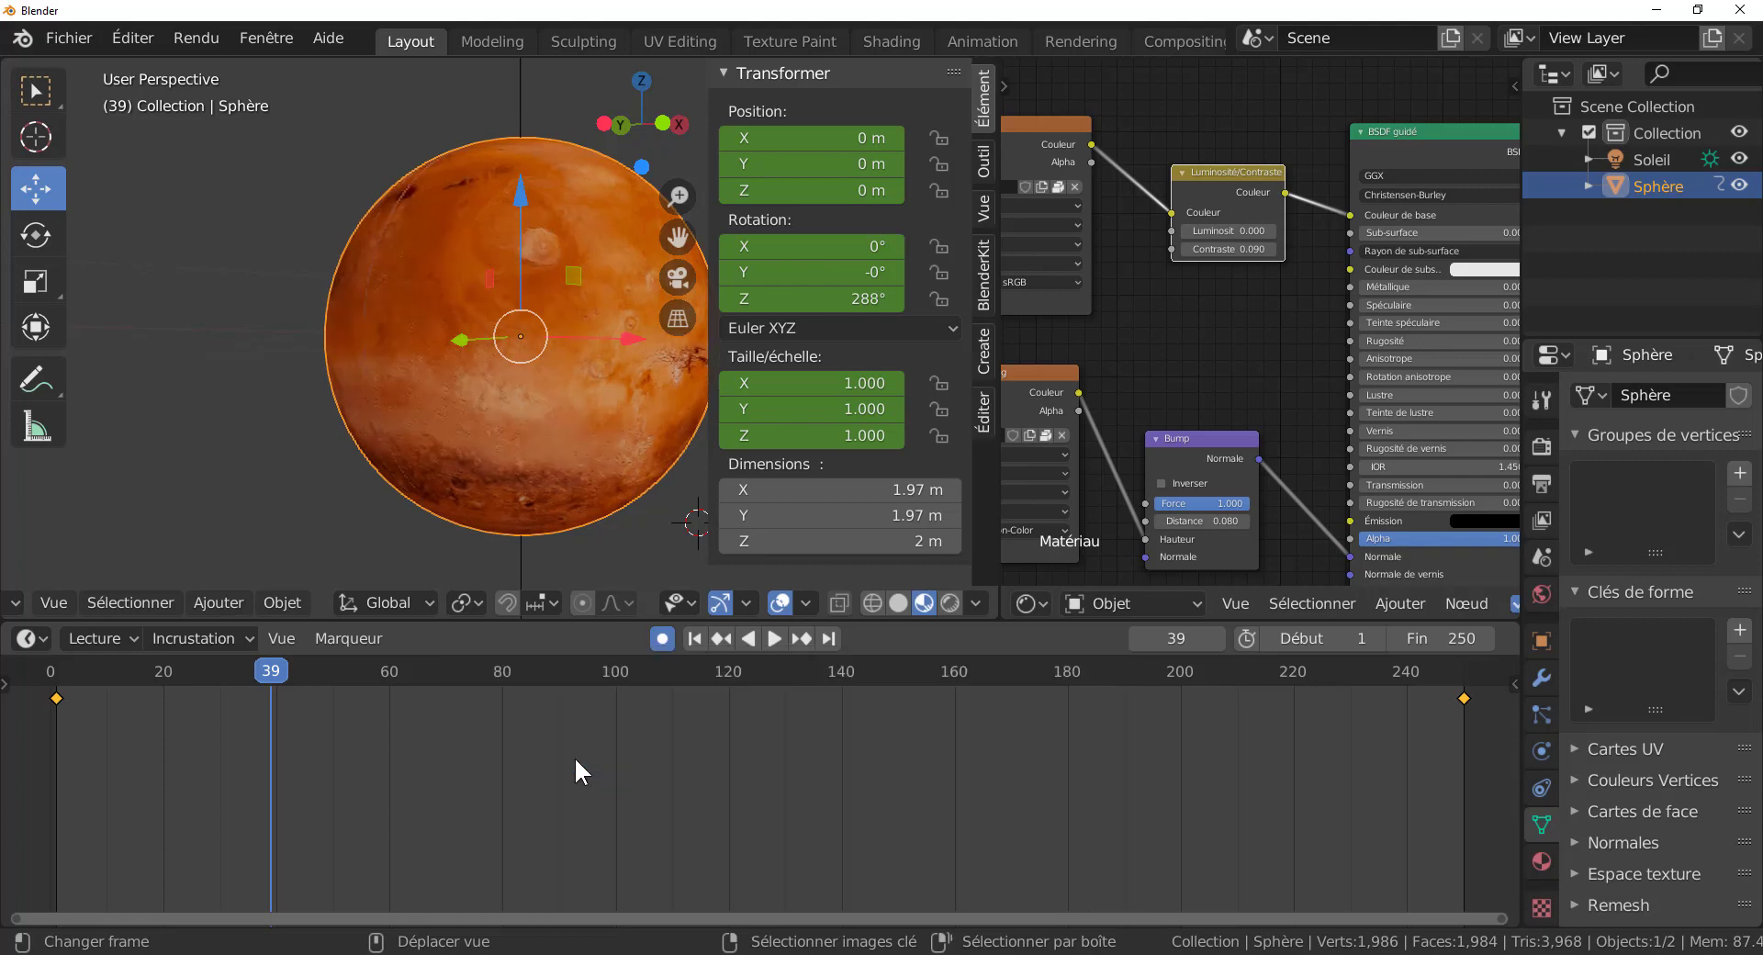
left_click(774, 639)
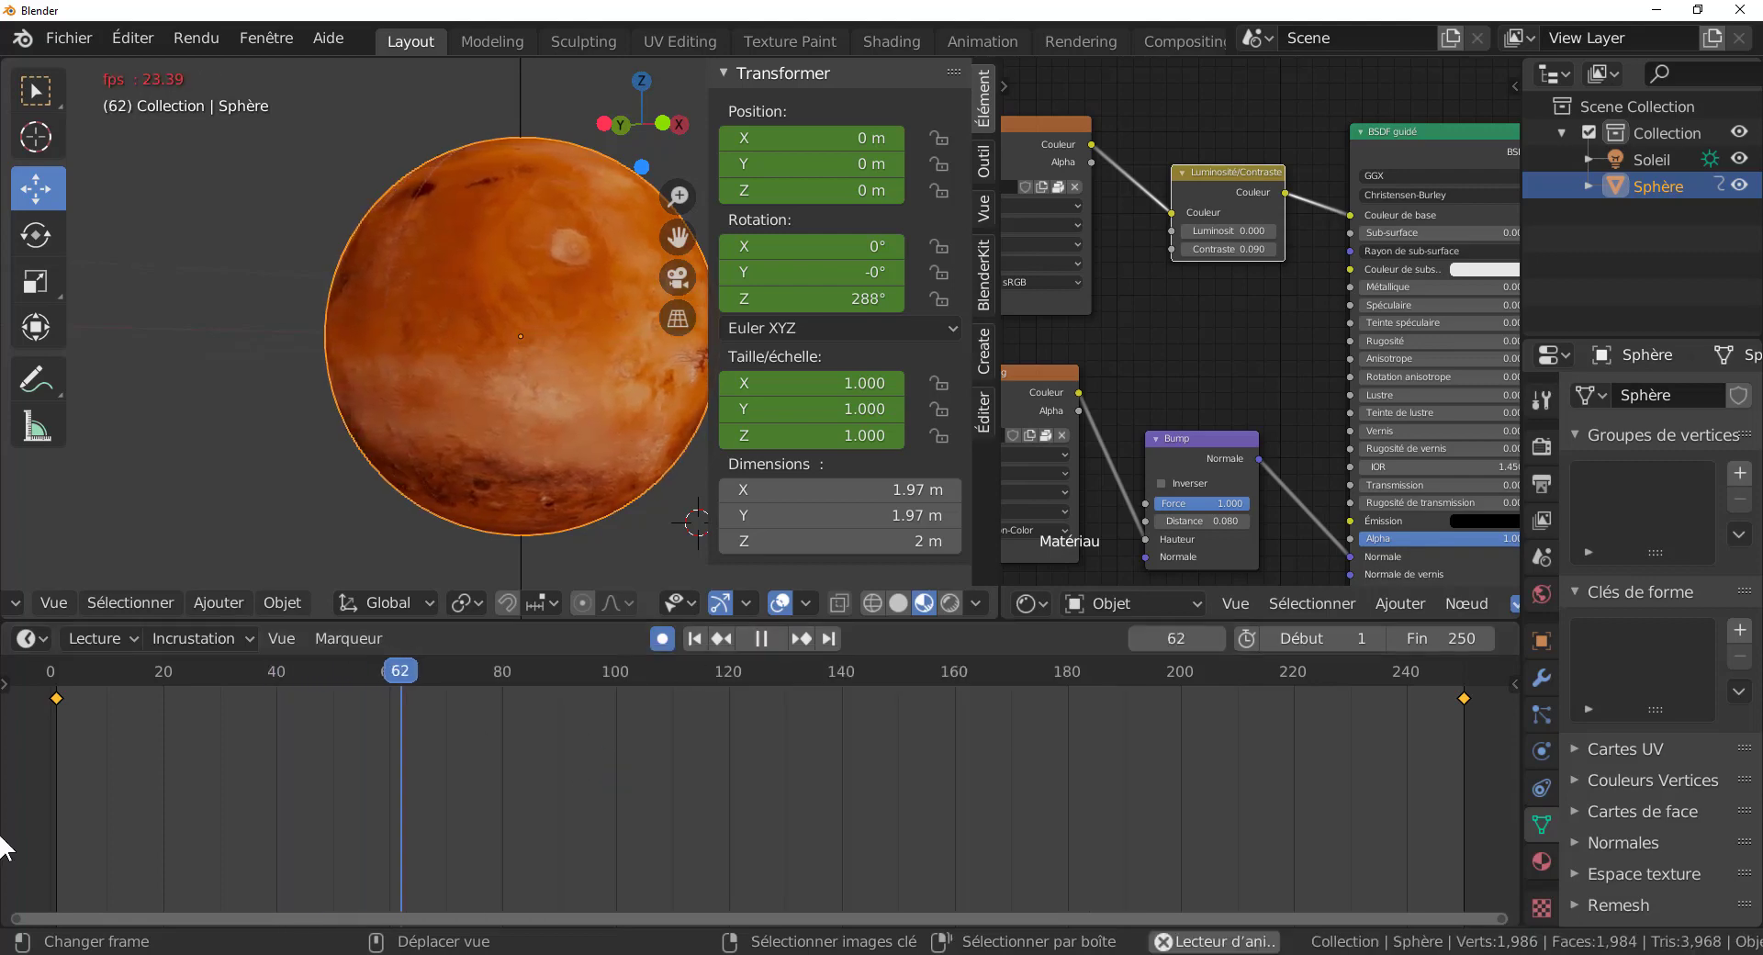
key("shift+Left")
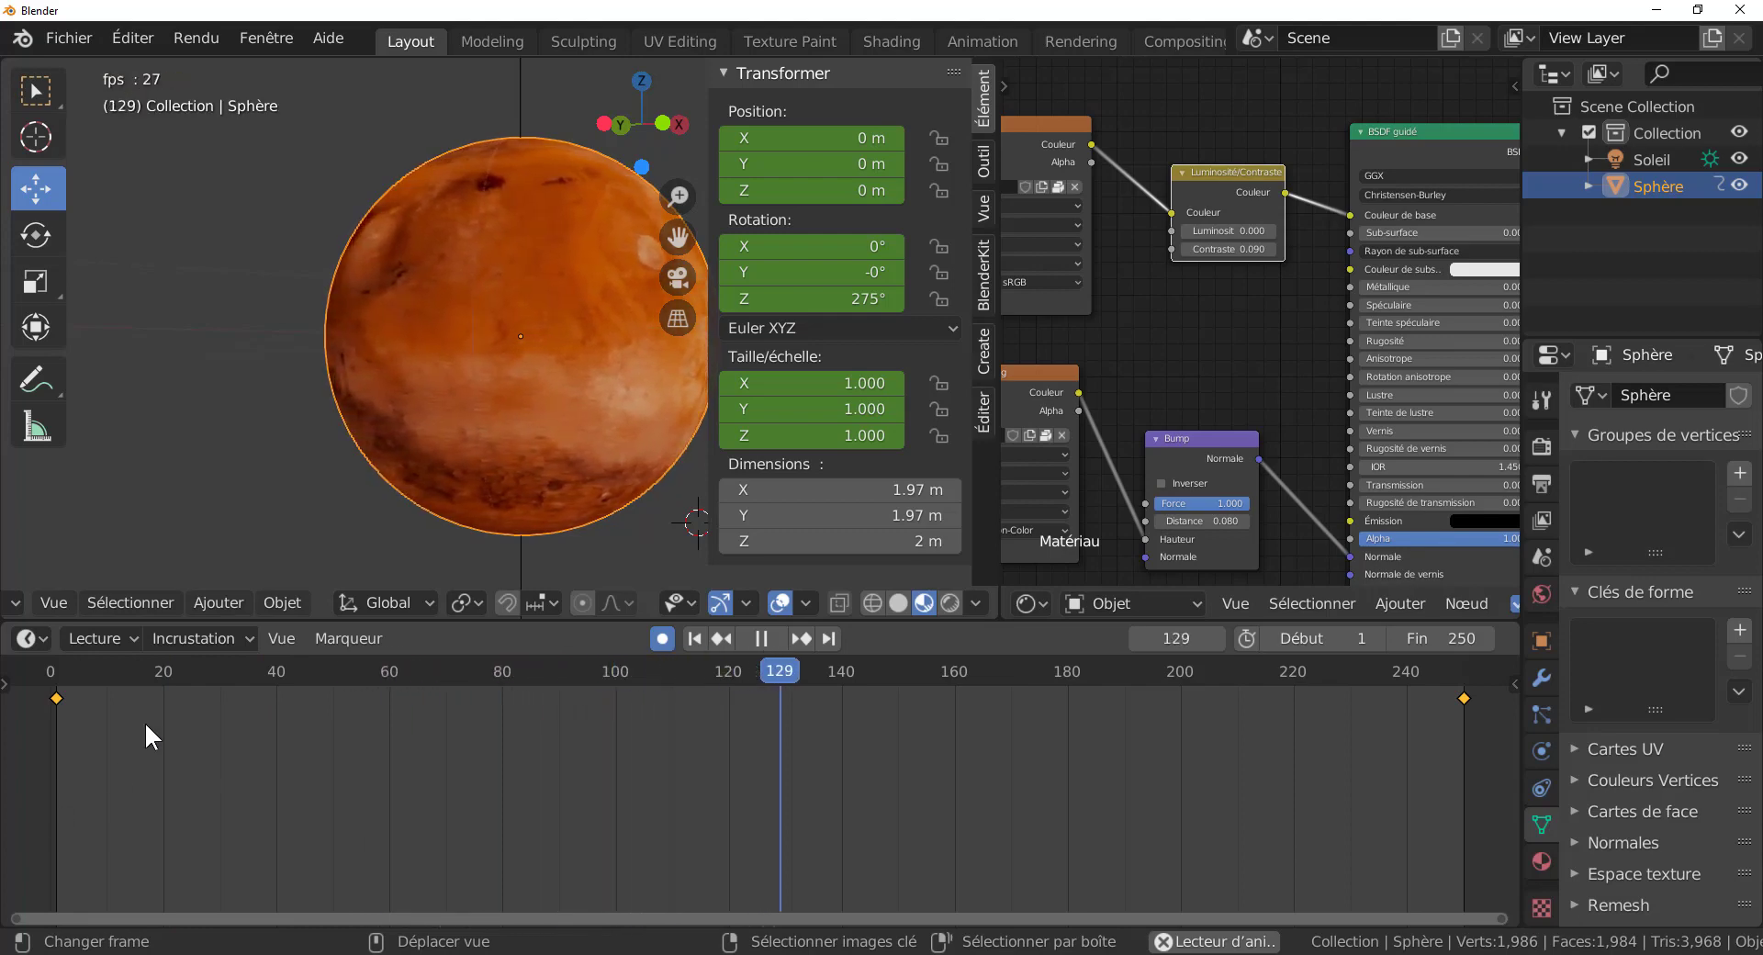
Step: Deselect the planet and hide the 3D viewport's transform sidebar, keeping the perspective view
left_click(235, 559)
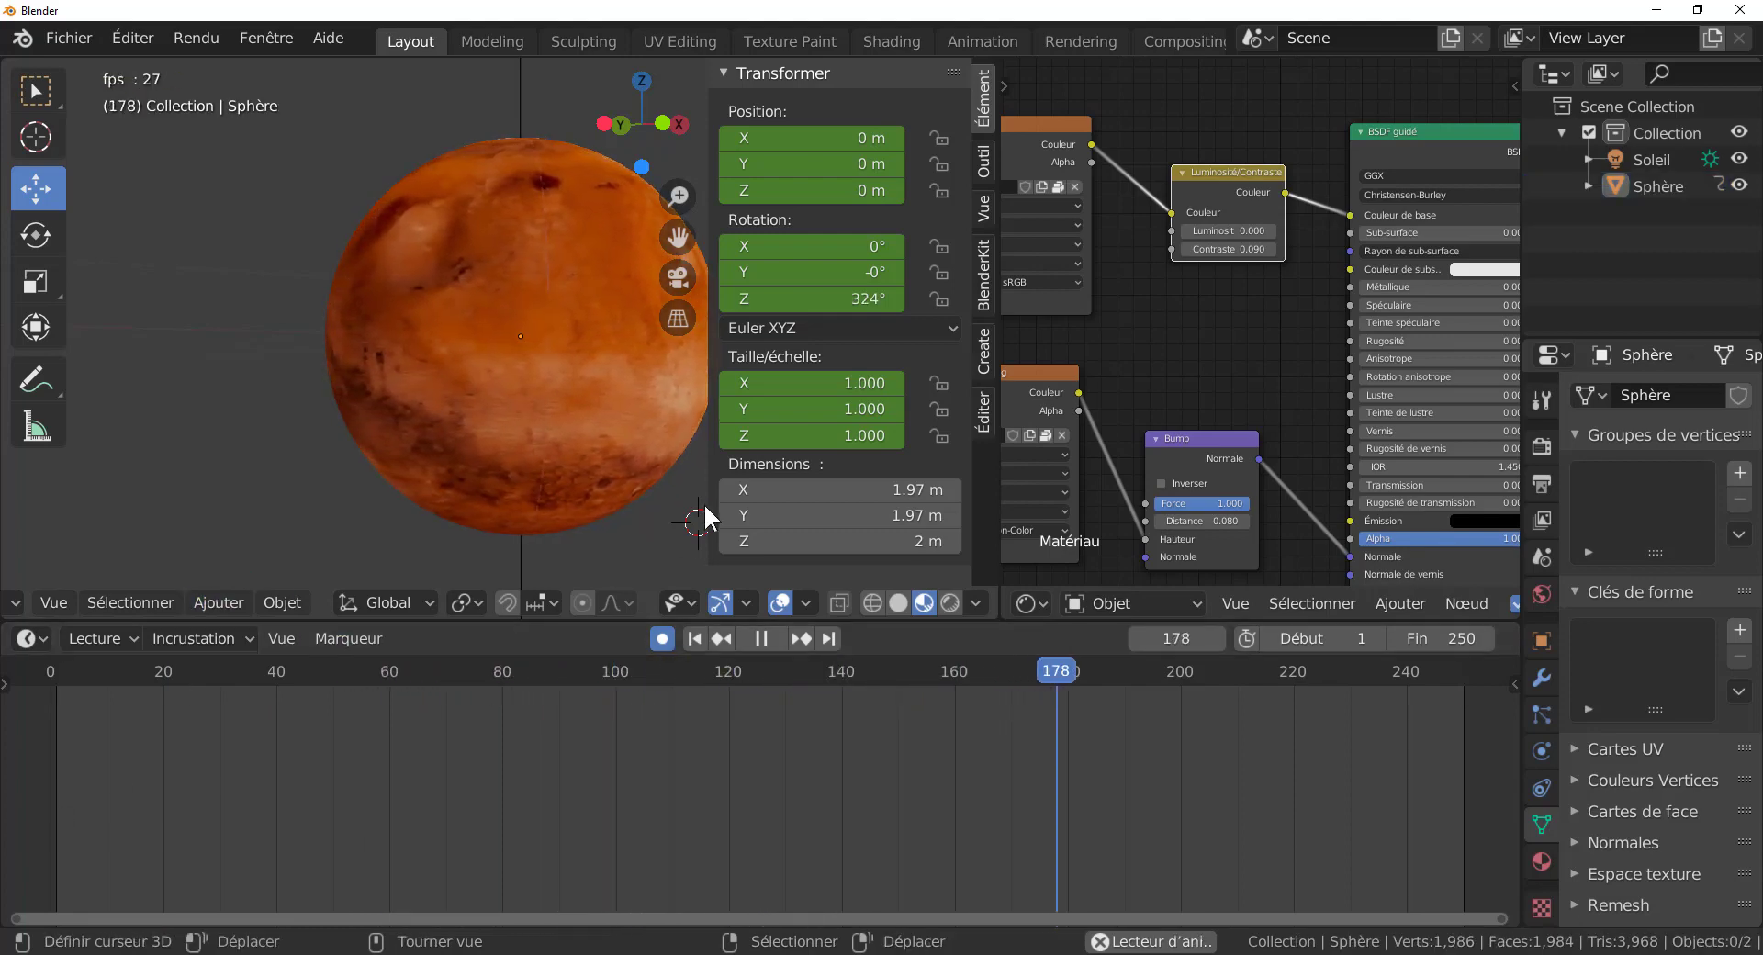
left_click_drag(711, 479, 959, 464)
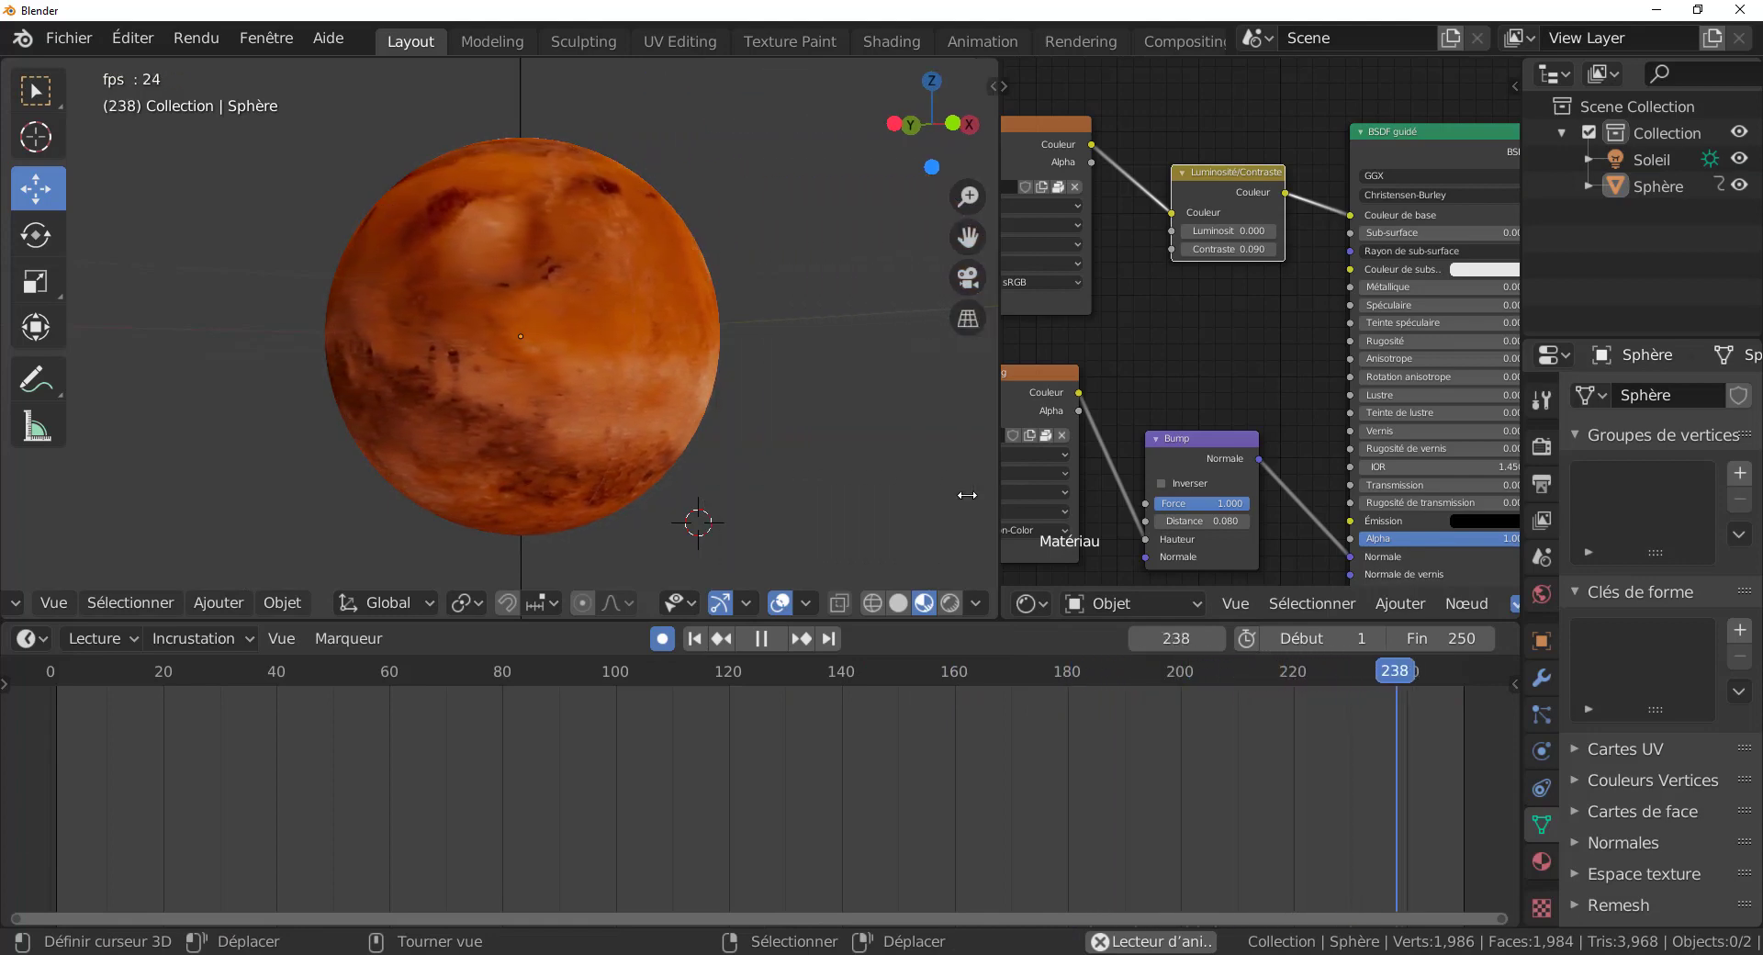
left_click(964, 318)
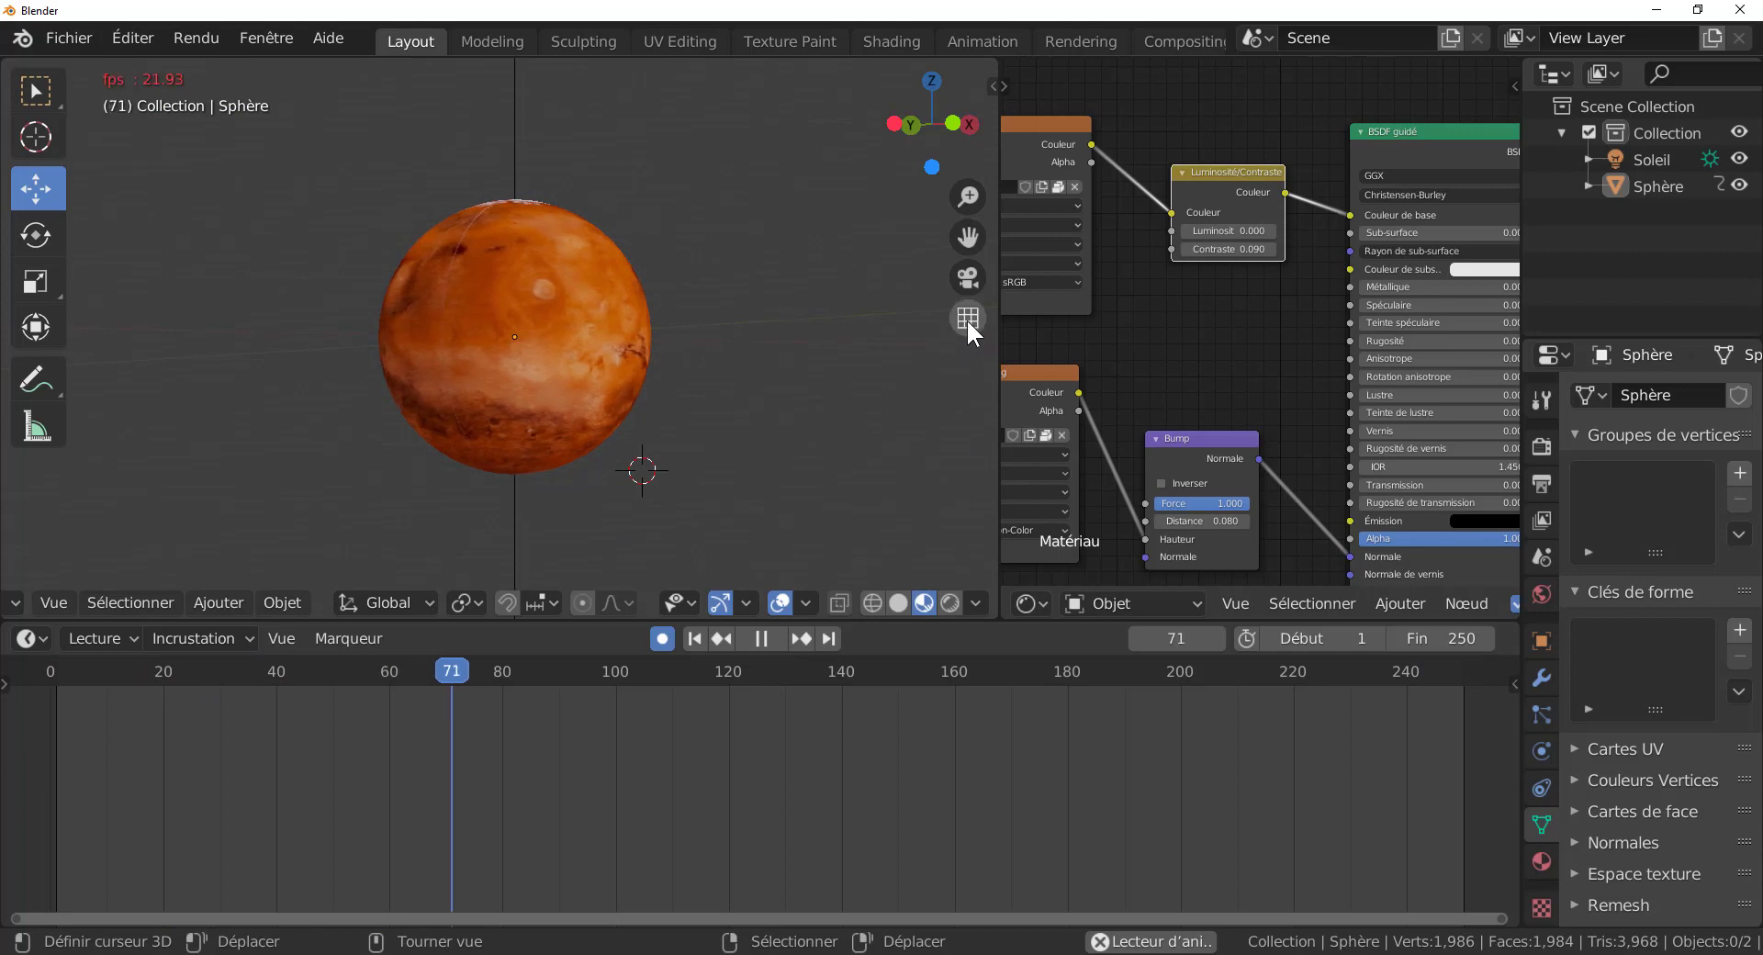
left_click(968, 318)
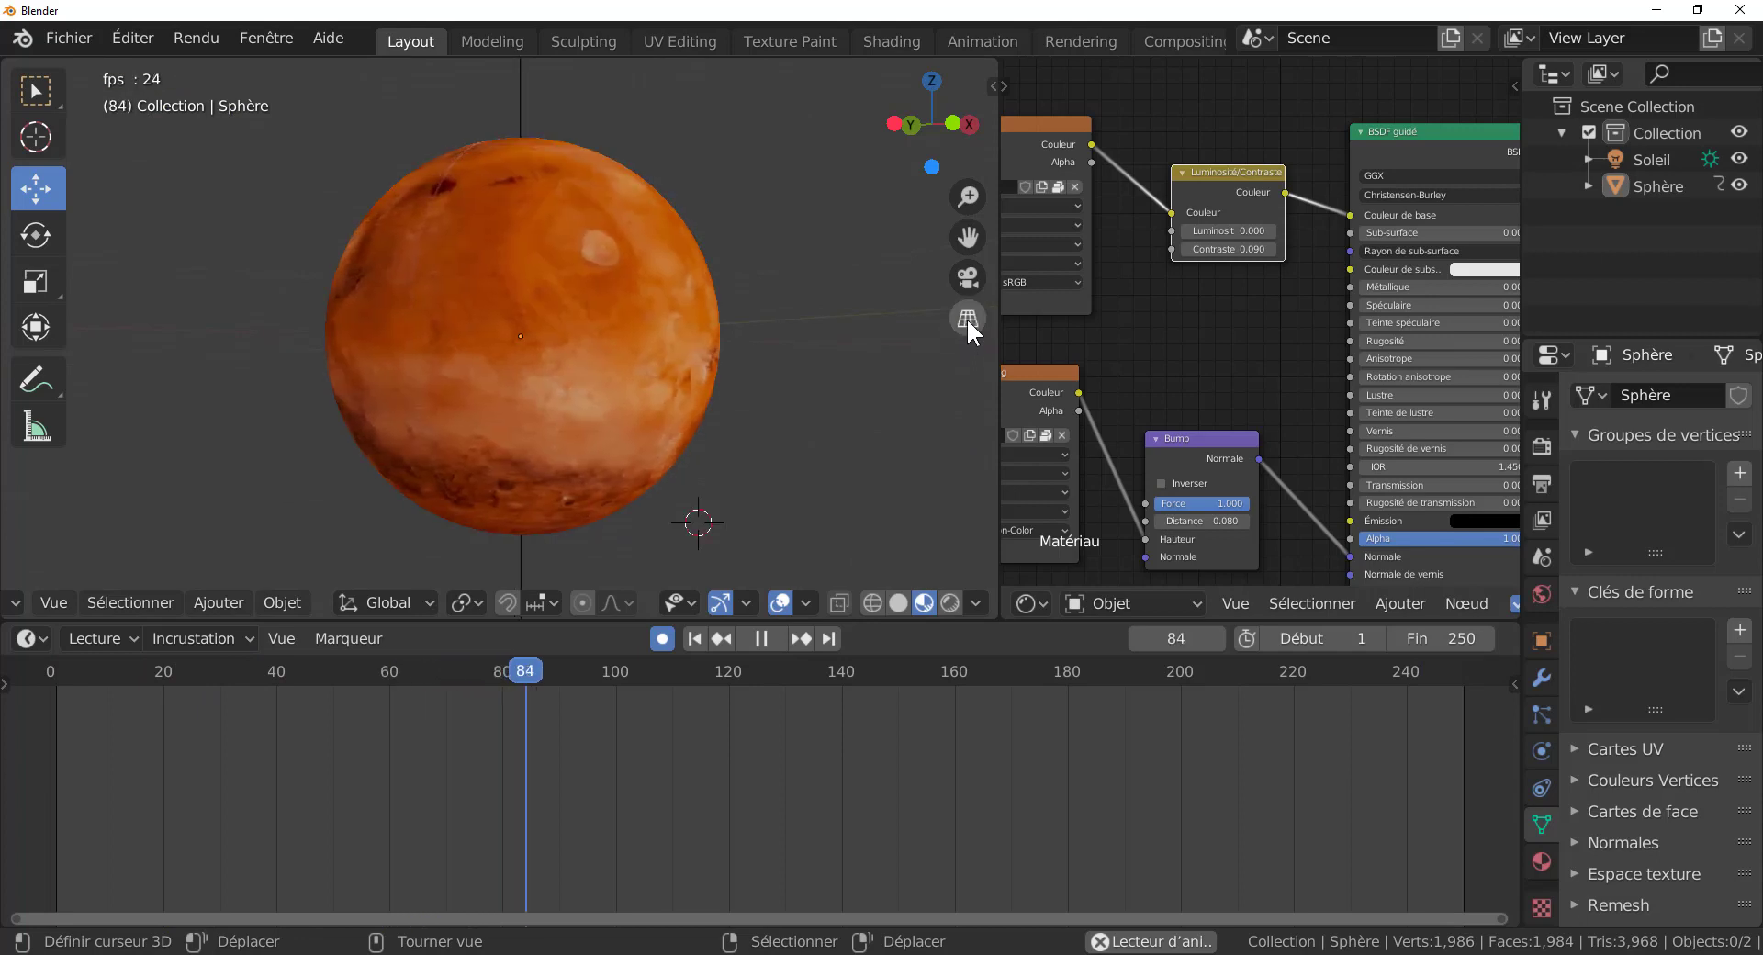
Step: Switch the 3D viewport to rendered shading, stop playback and compare the orthographic and perspective views of the planet
left_click(951, 601)
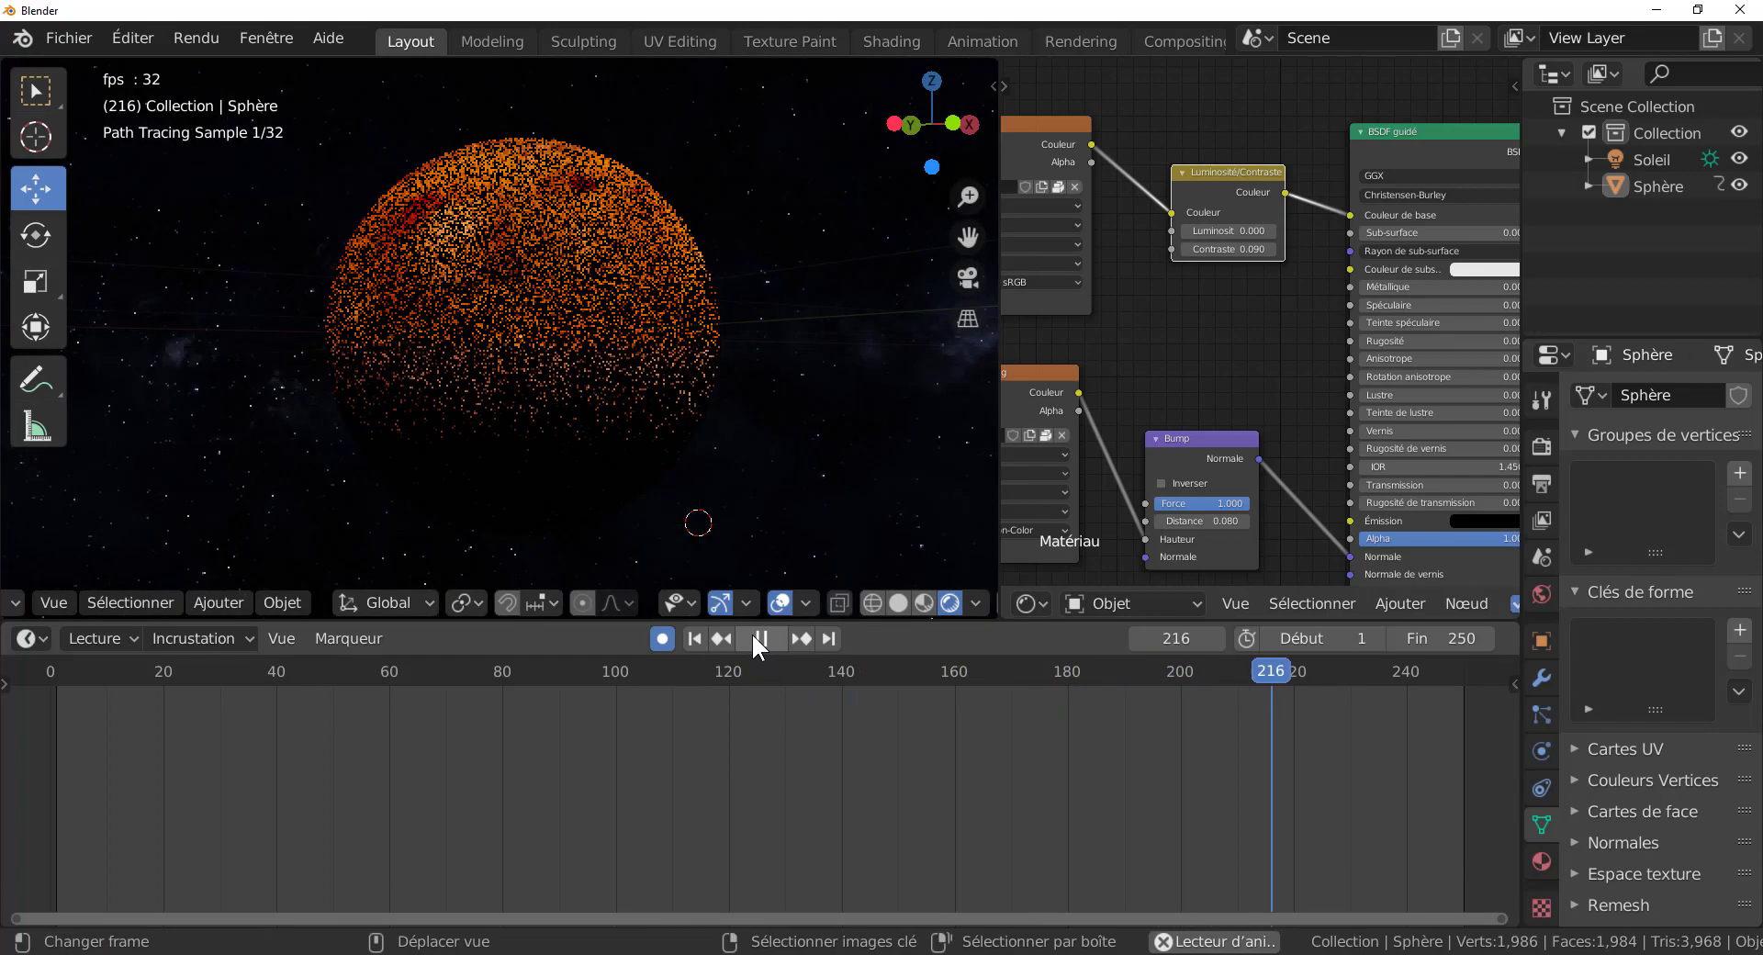
left_click(755, 638)
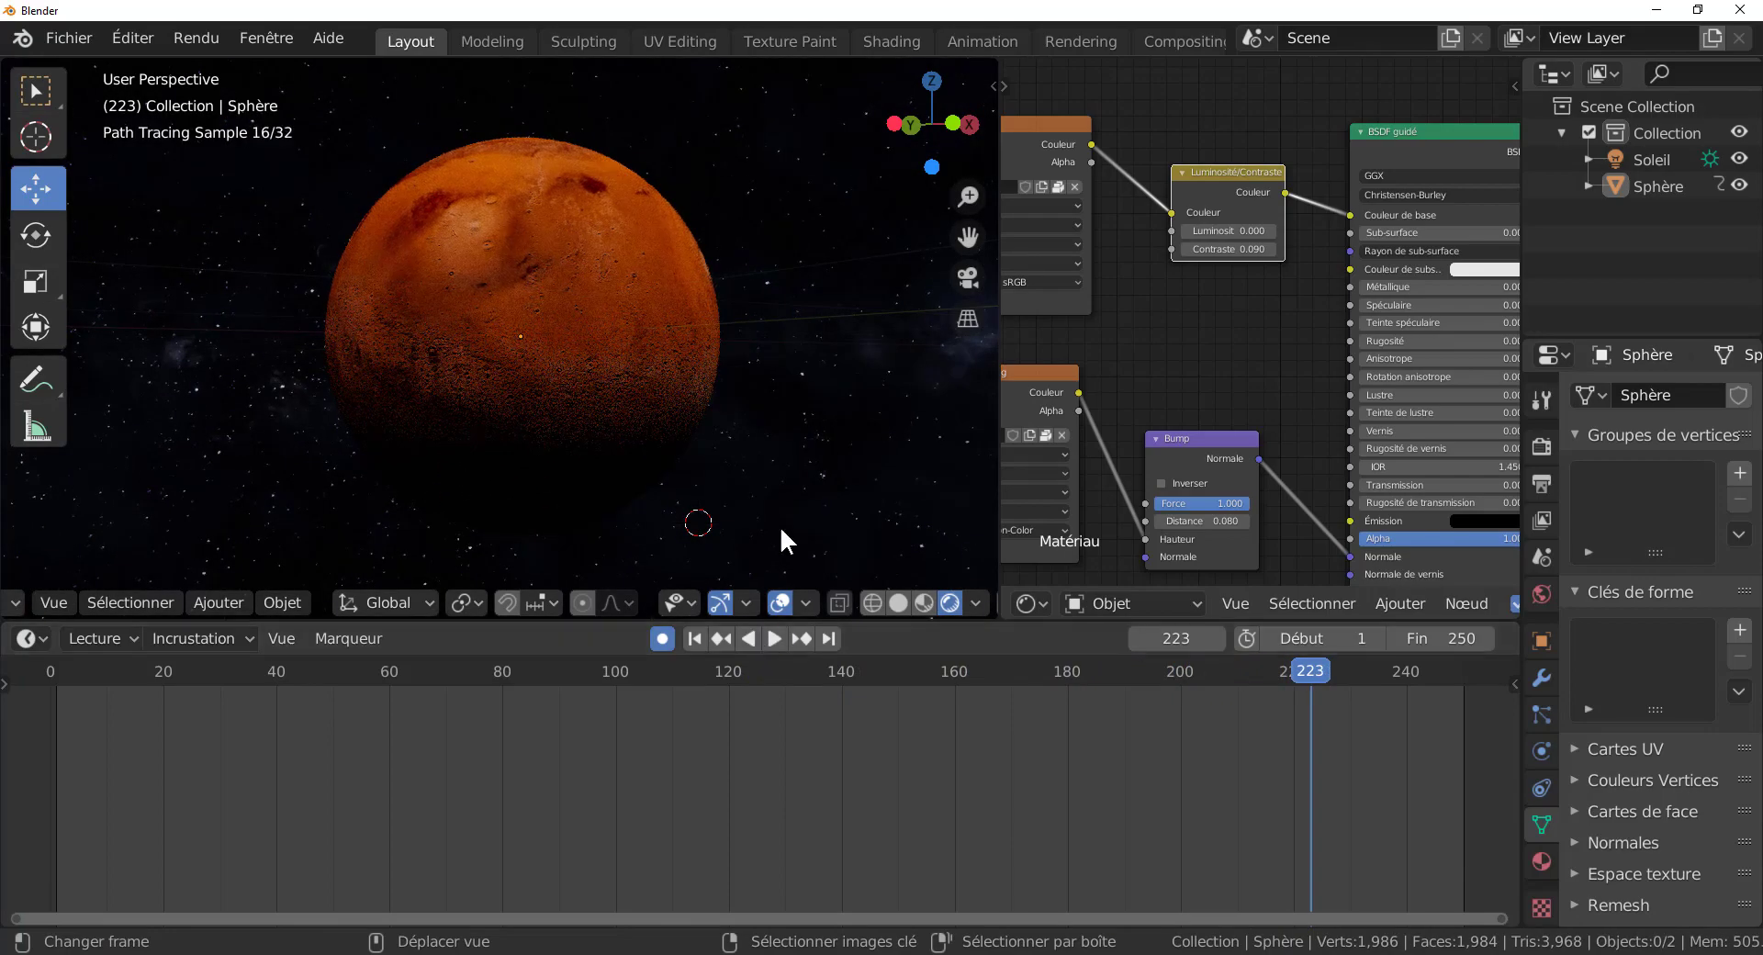
left_click(969, 318)
left_click(971, 317)
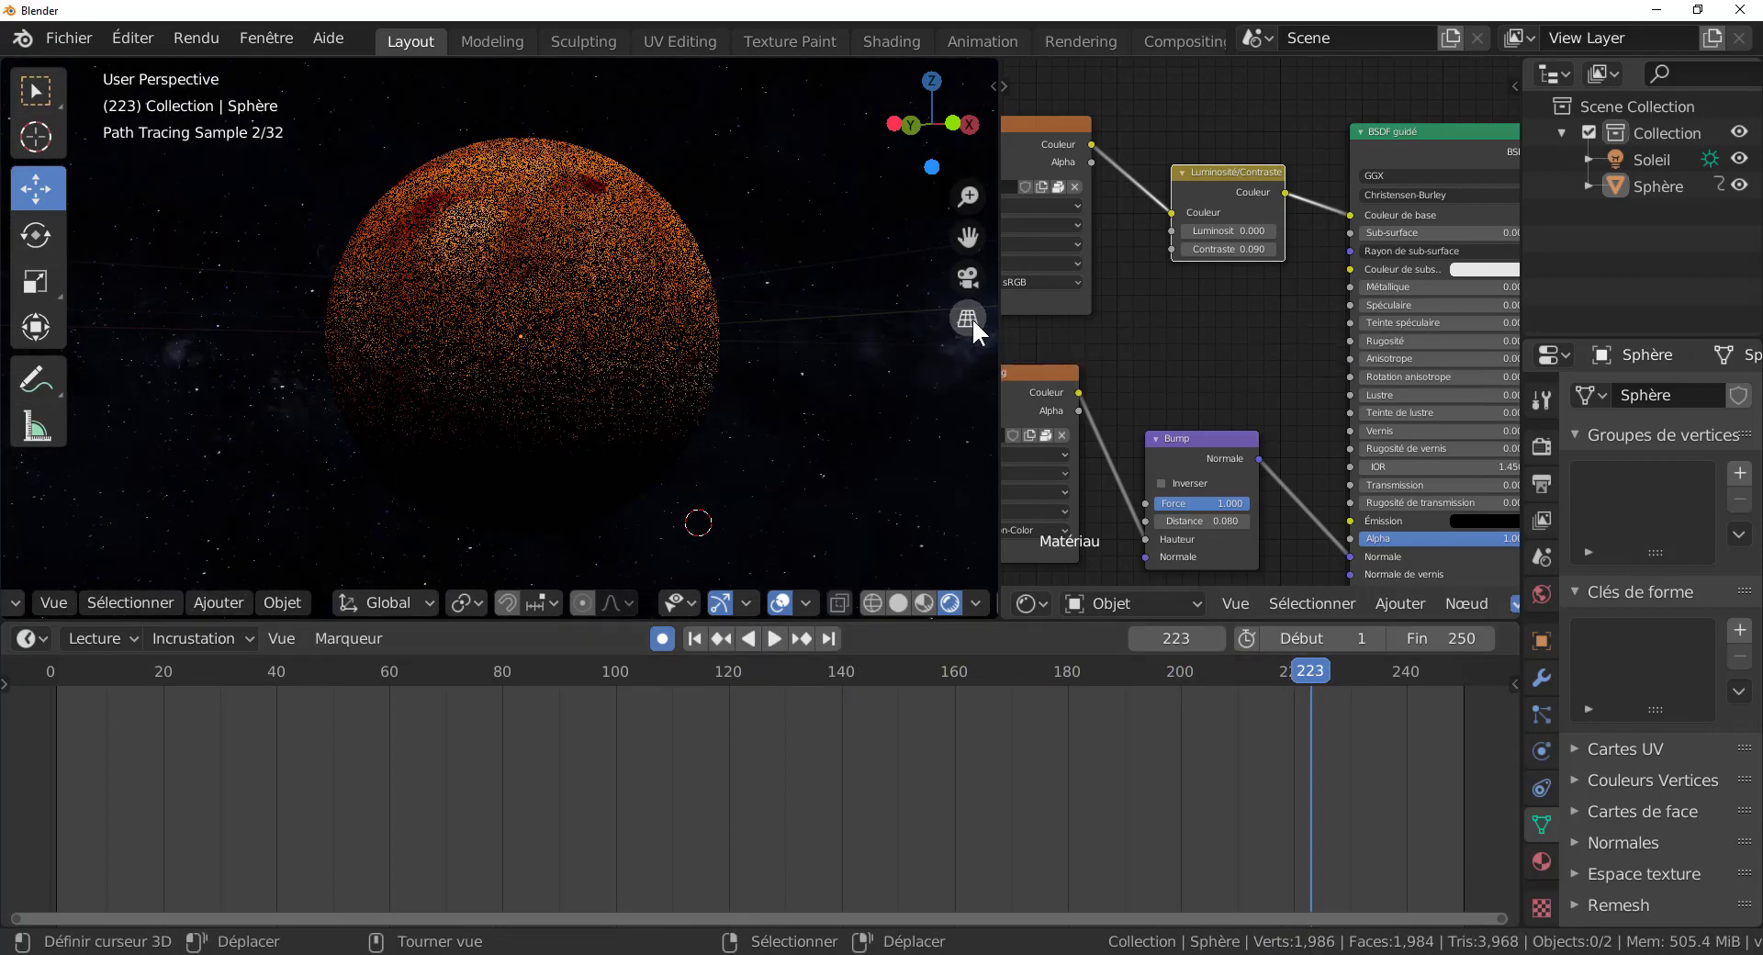
left_click(972, 317)
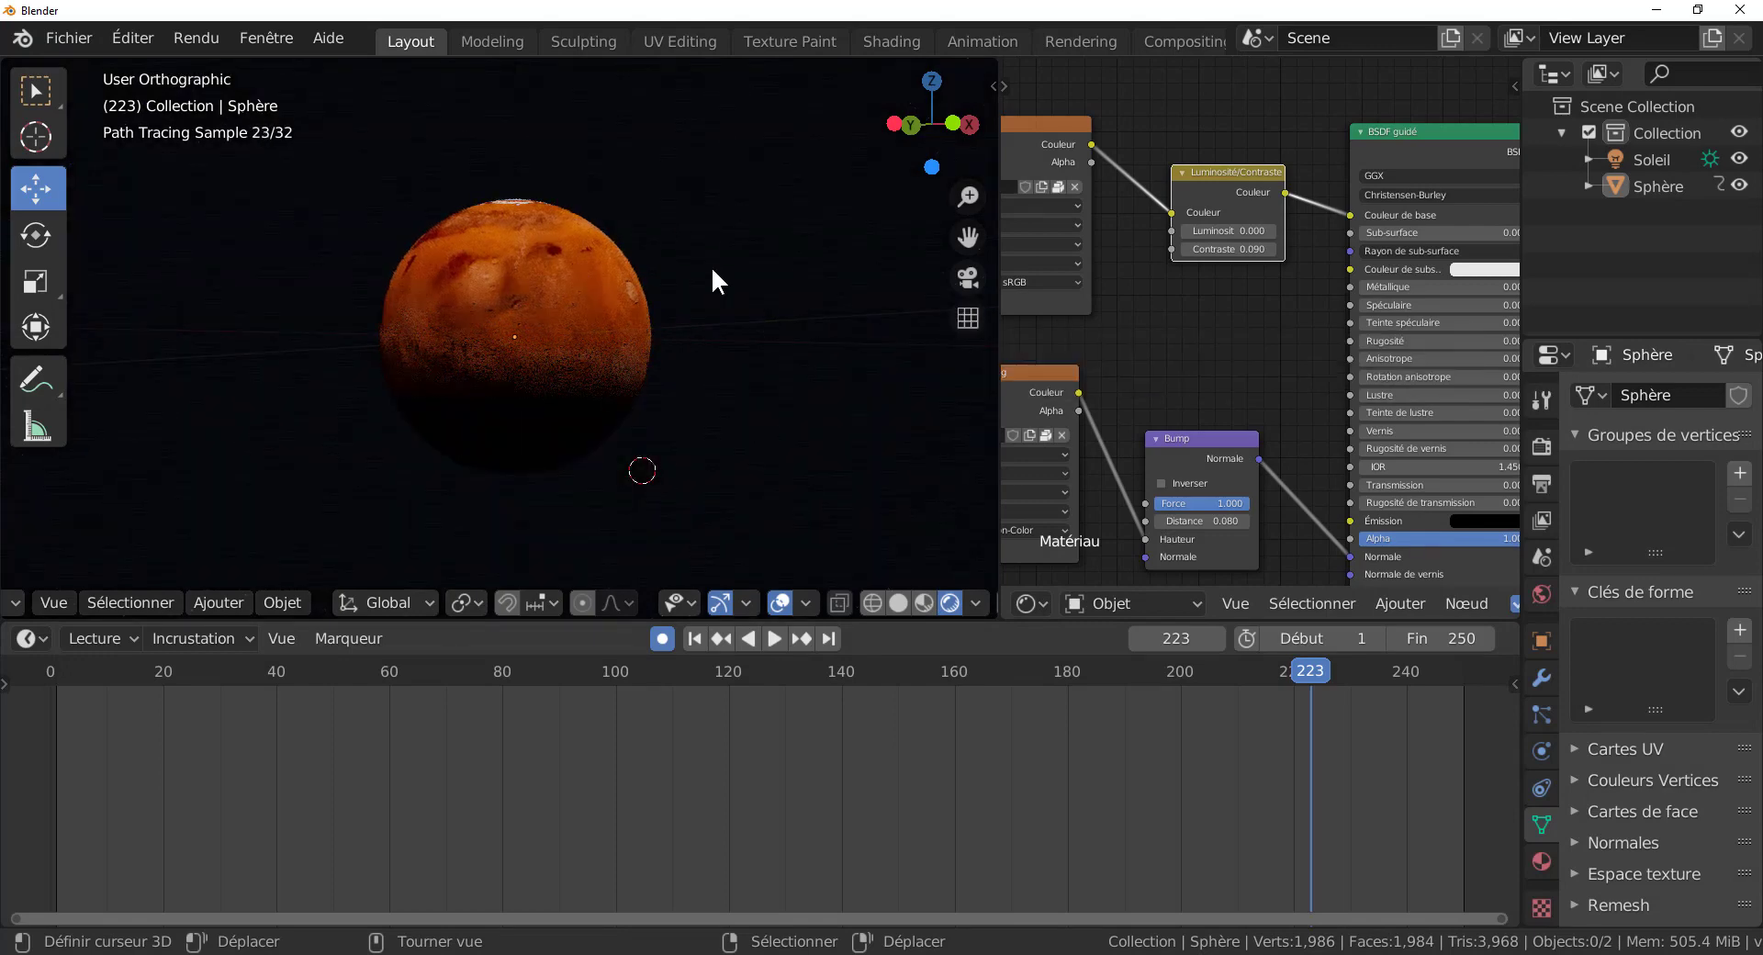
left_click(964, 316)
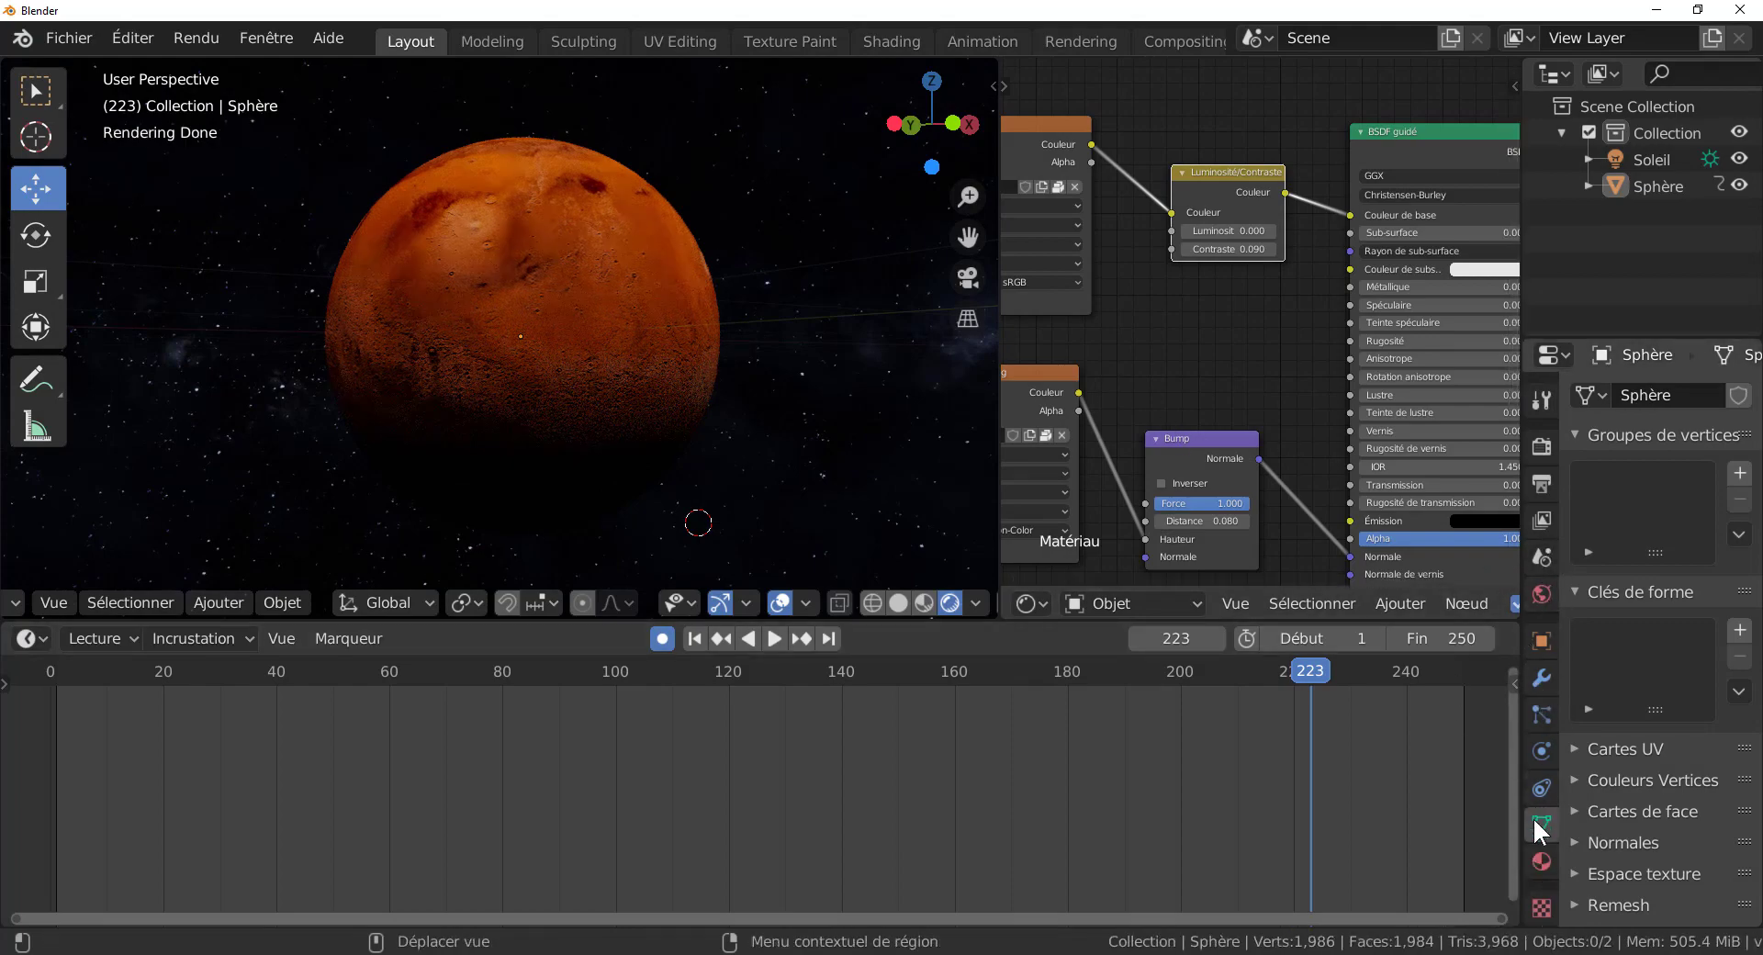
Step: Widen the properties editor and set the strength of the world's star background to 5
middle_click_drag(793, 474, 753, 453, "shift")
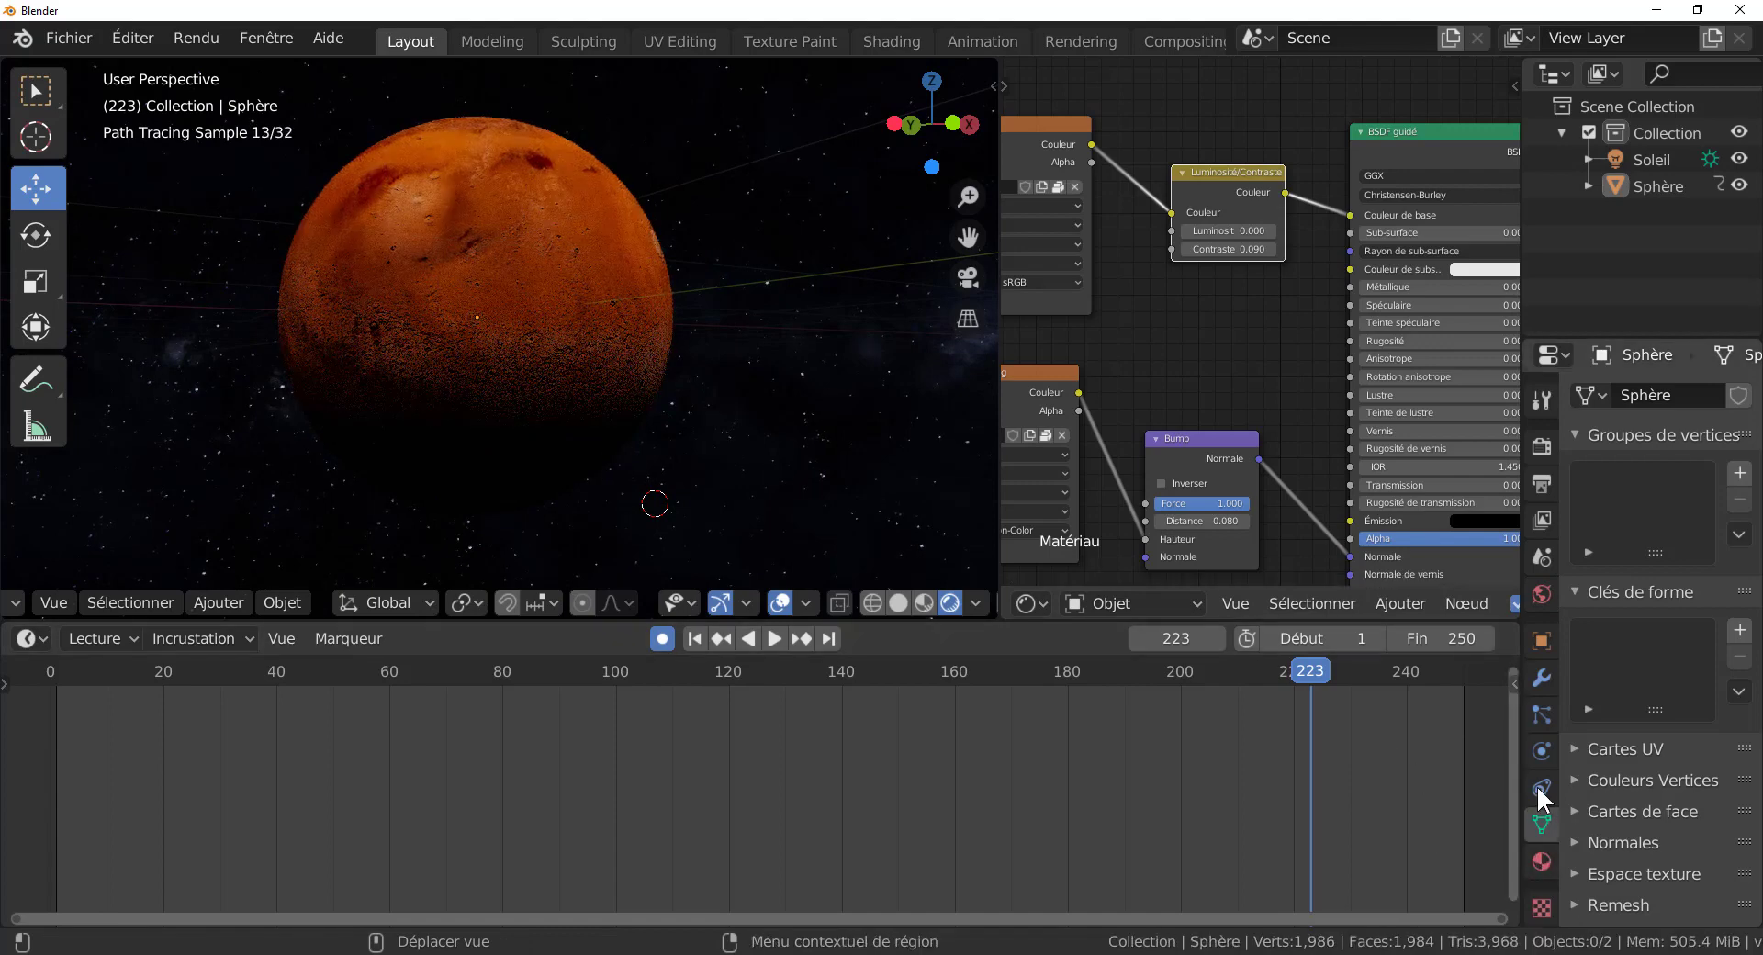
left_click(1543, 595)
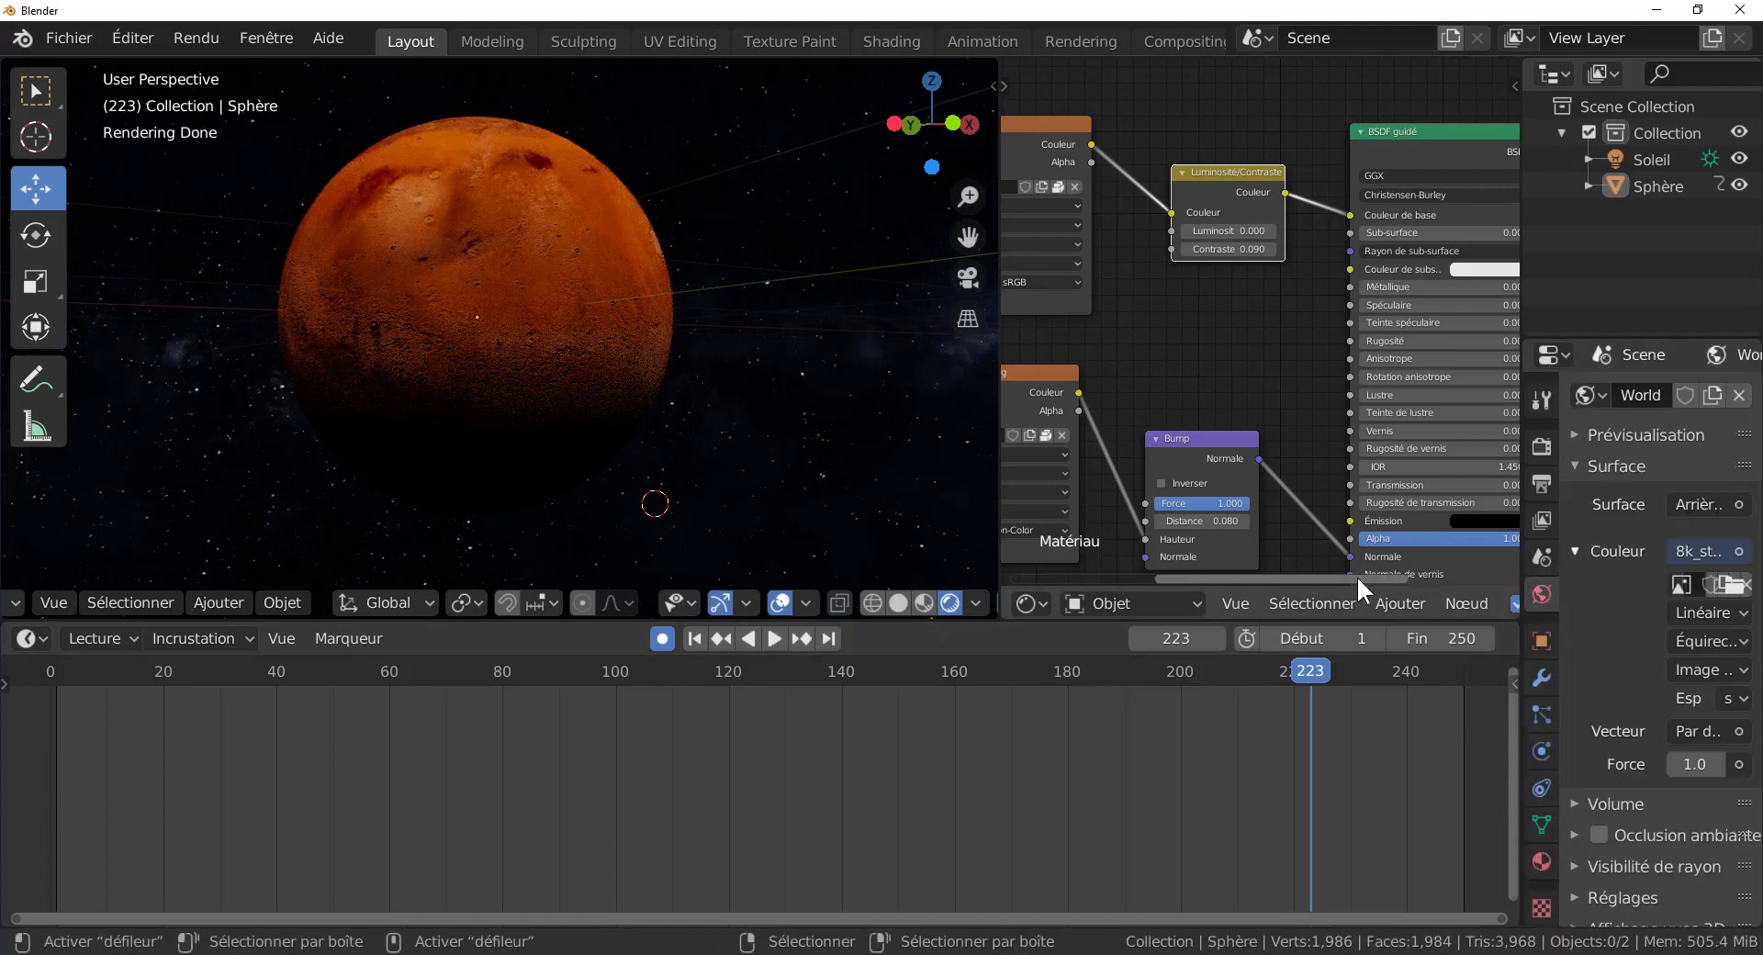
left_click_drag(1357, 575, 1508, 545)
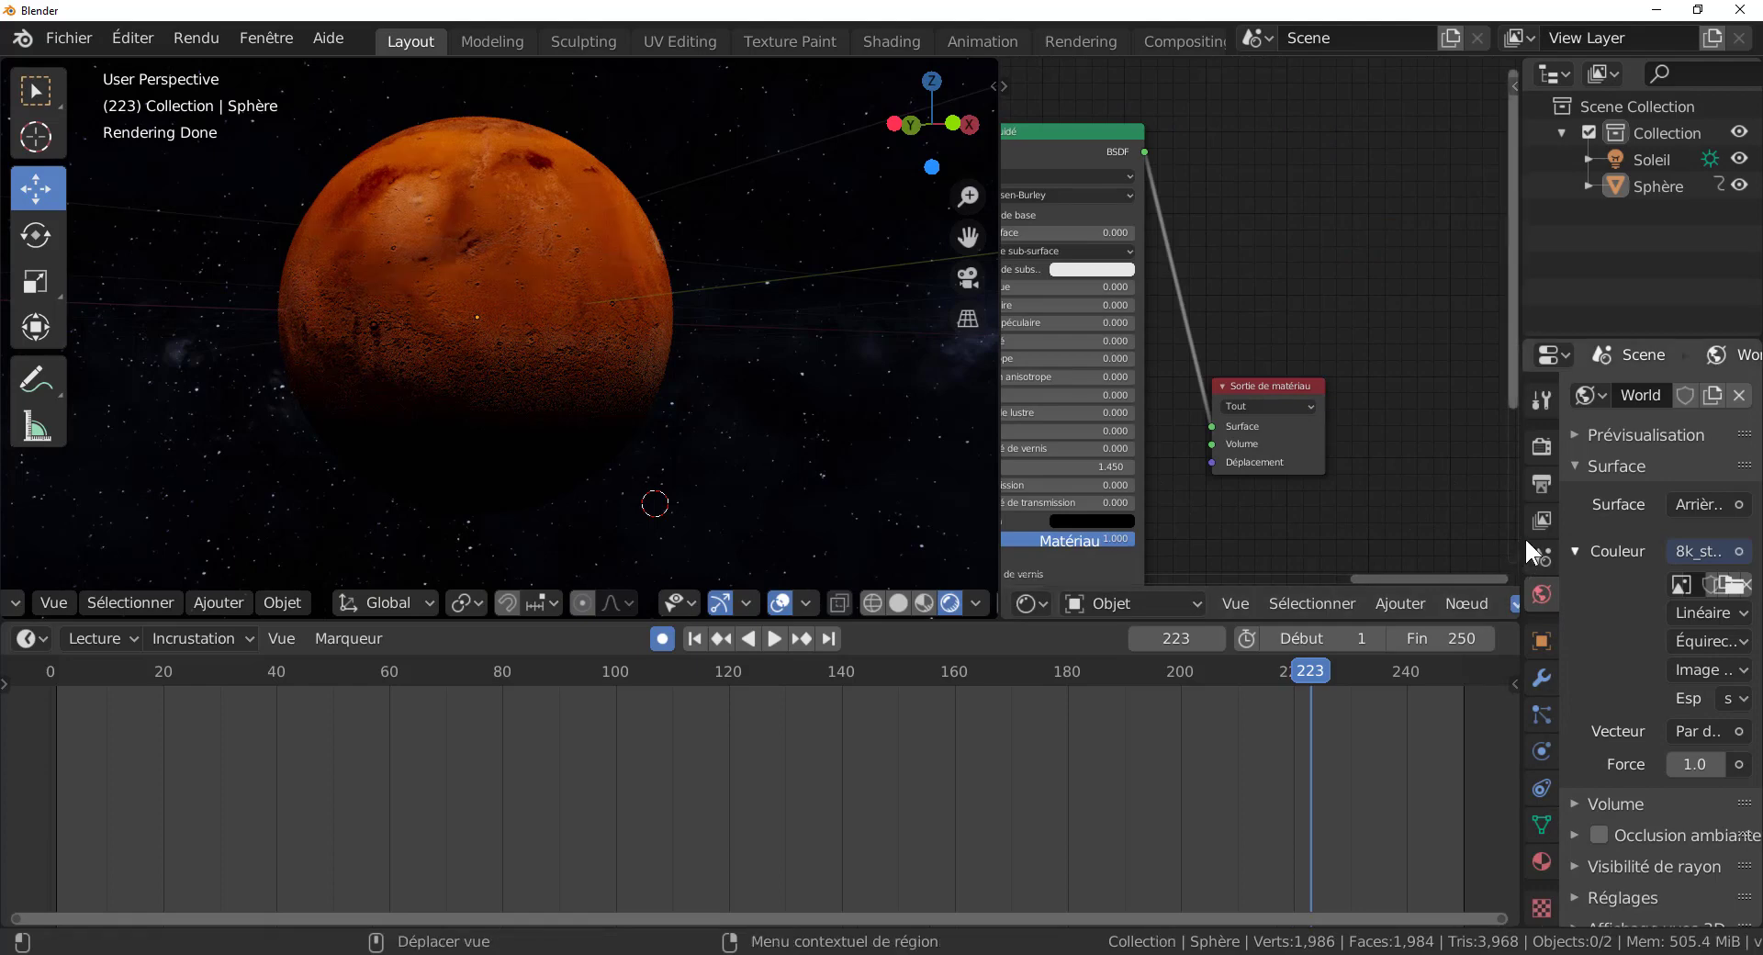
left_click_drag(1522, 538, 1129, 583)
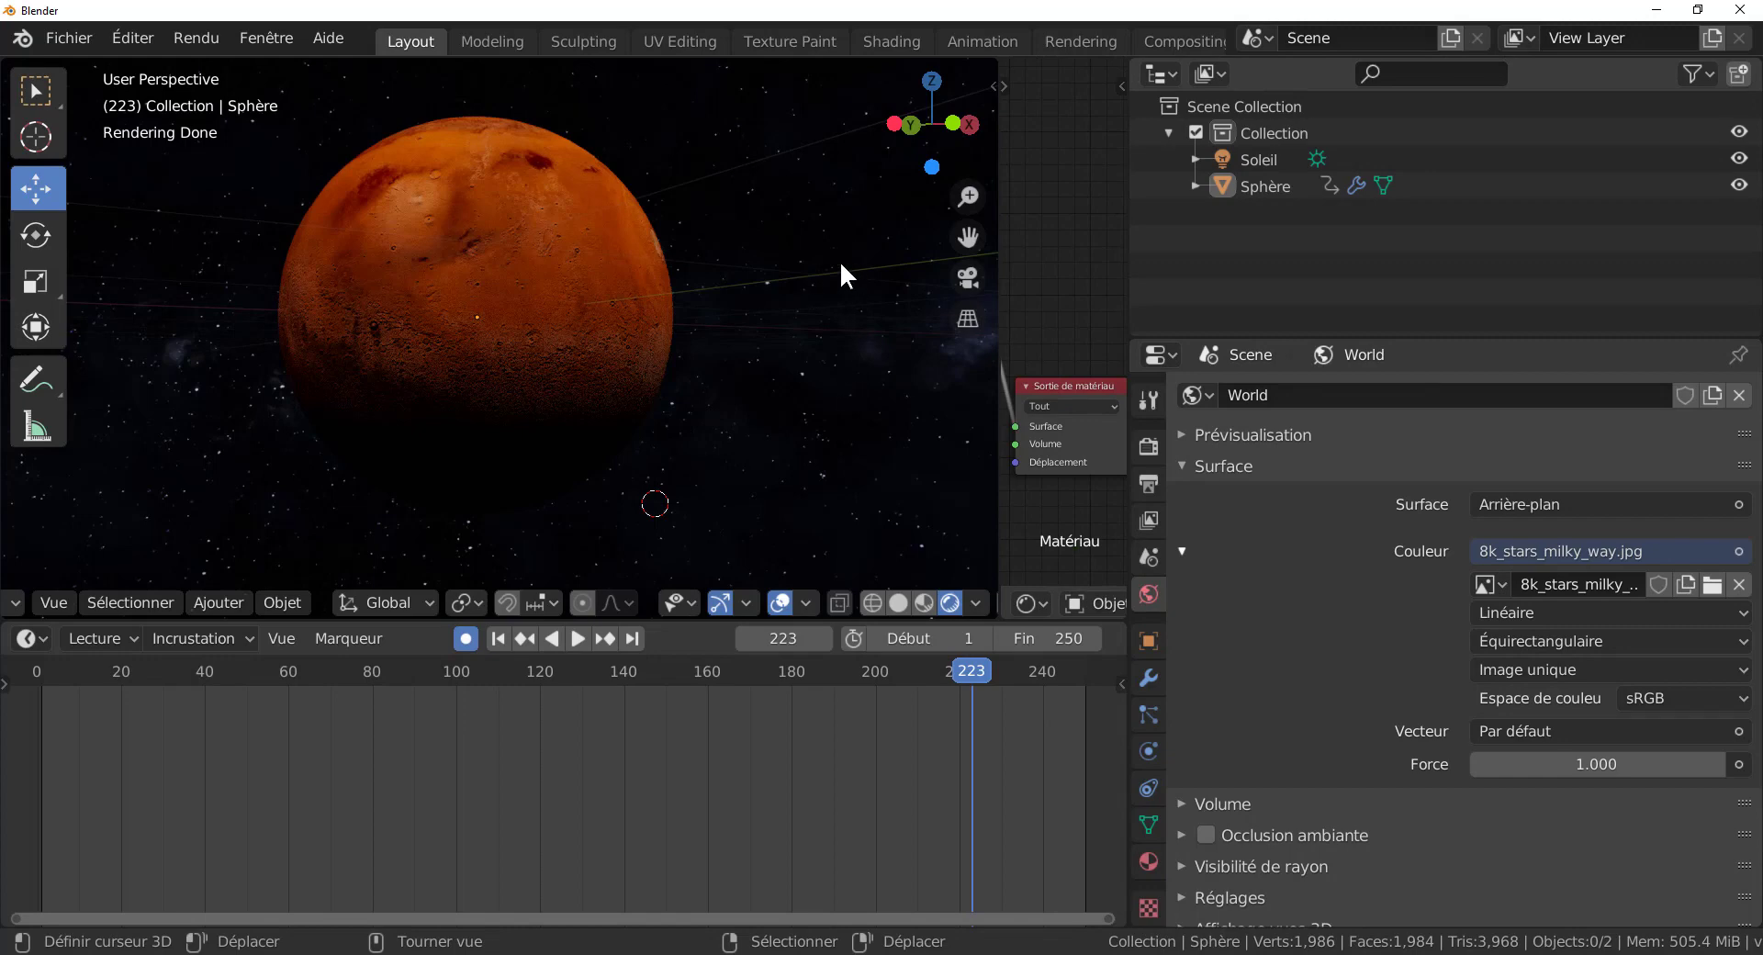
left_click(1615, 772)
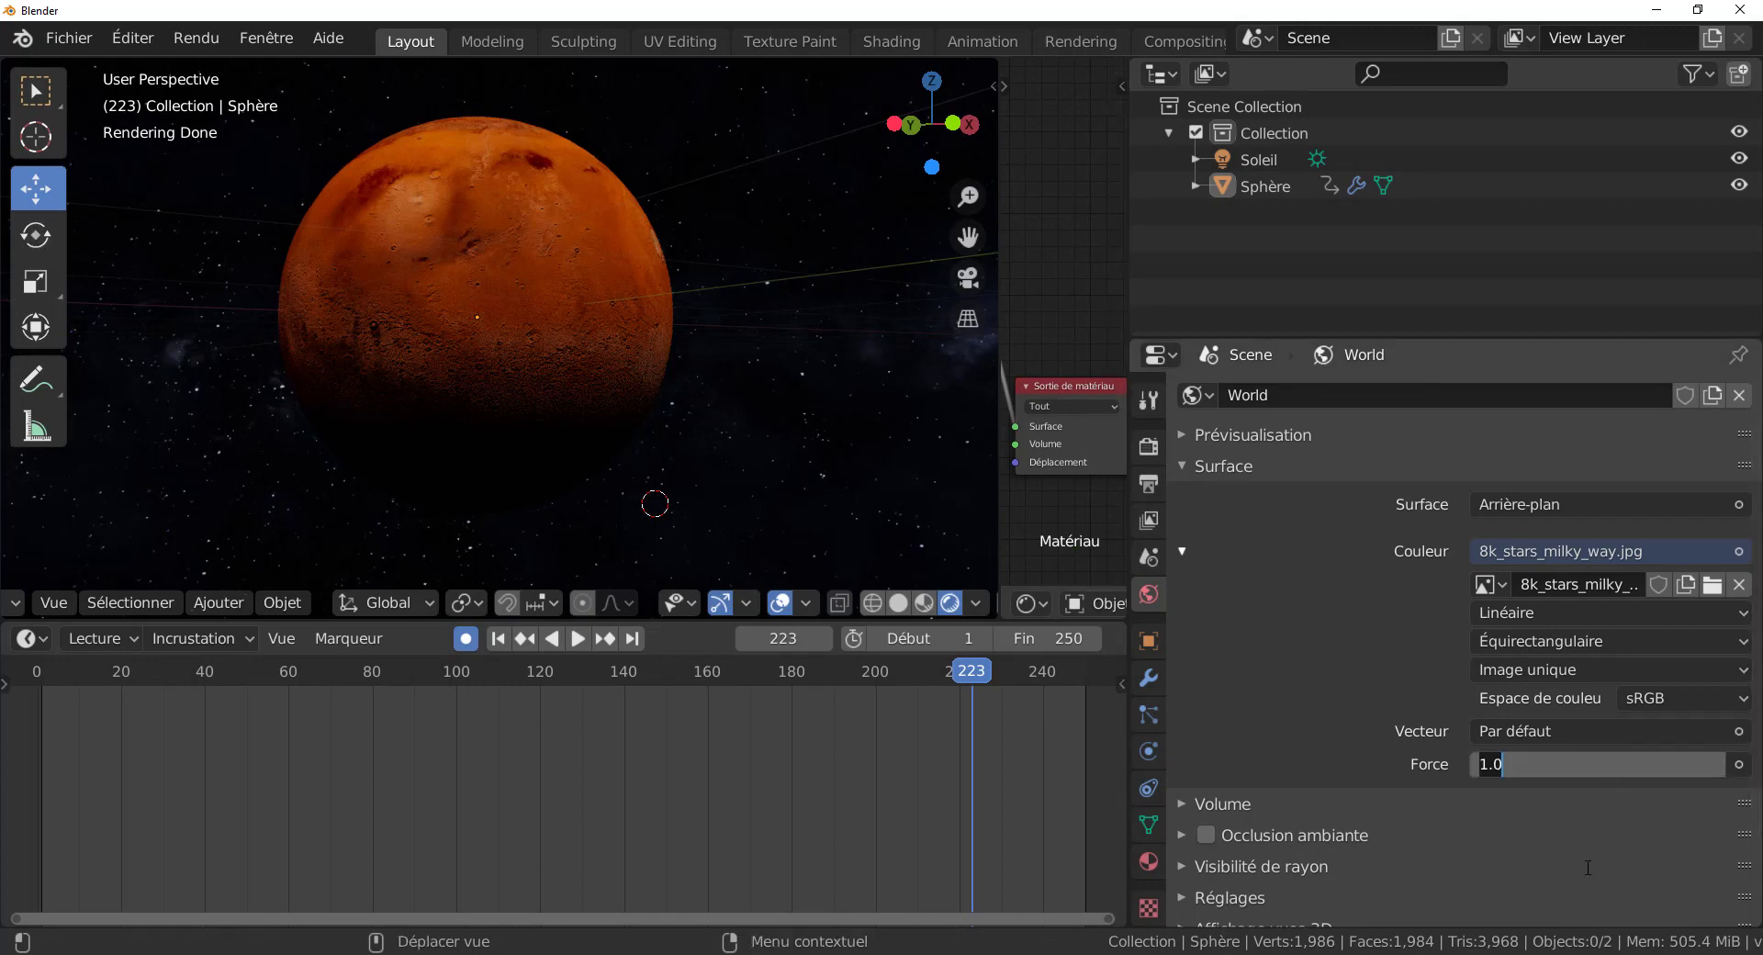
type("5")
key("Return")
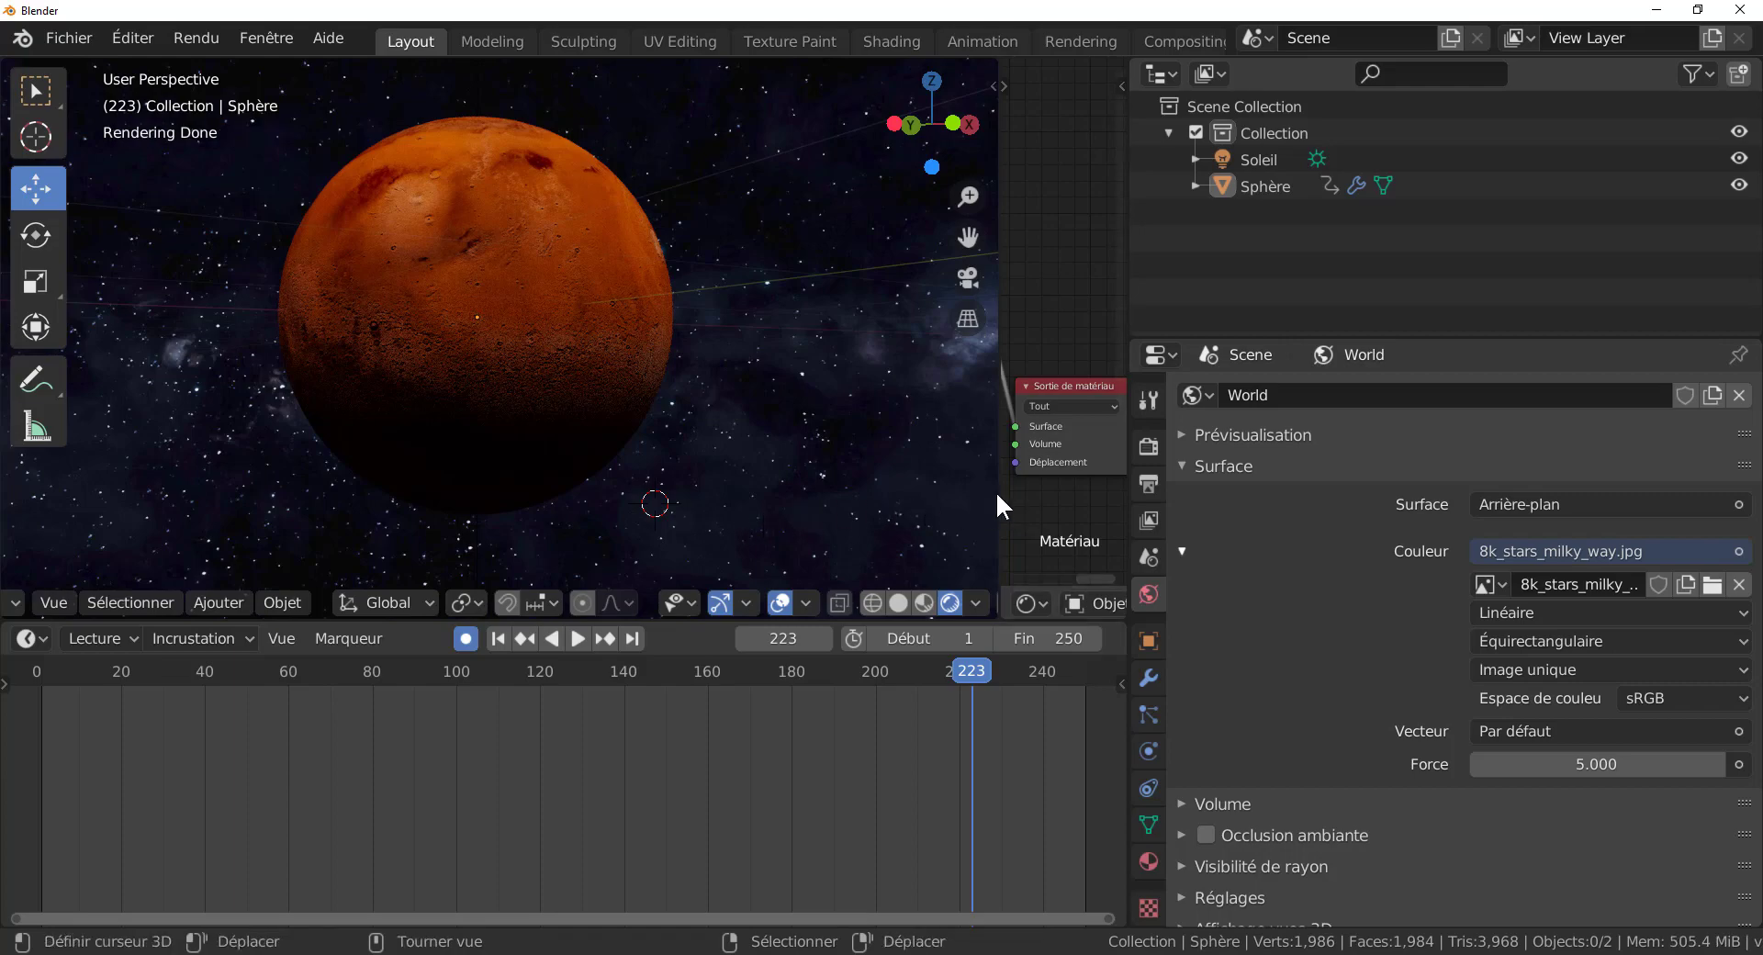
Step: Join the node editor's area into the 3D viewport and enlarge the viewport by shrinking the properties editor and timeline
left_click_drag(998, 291, 1048, 331)
left_click_drag(994, 349, 833, 349)
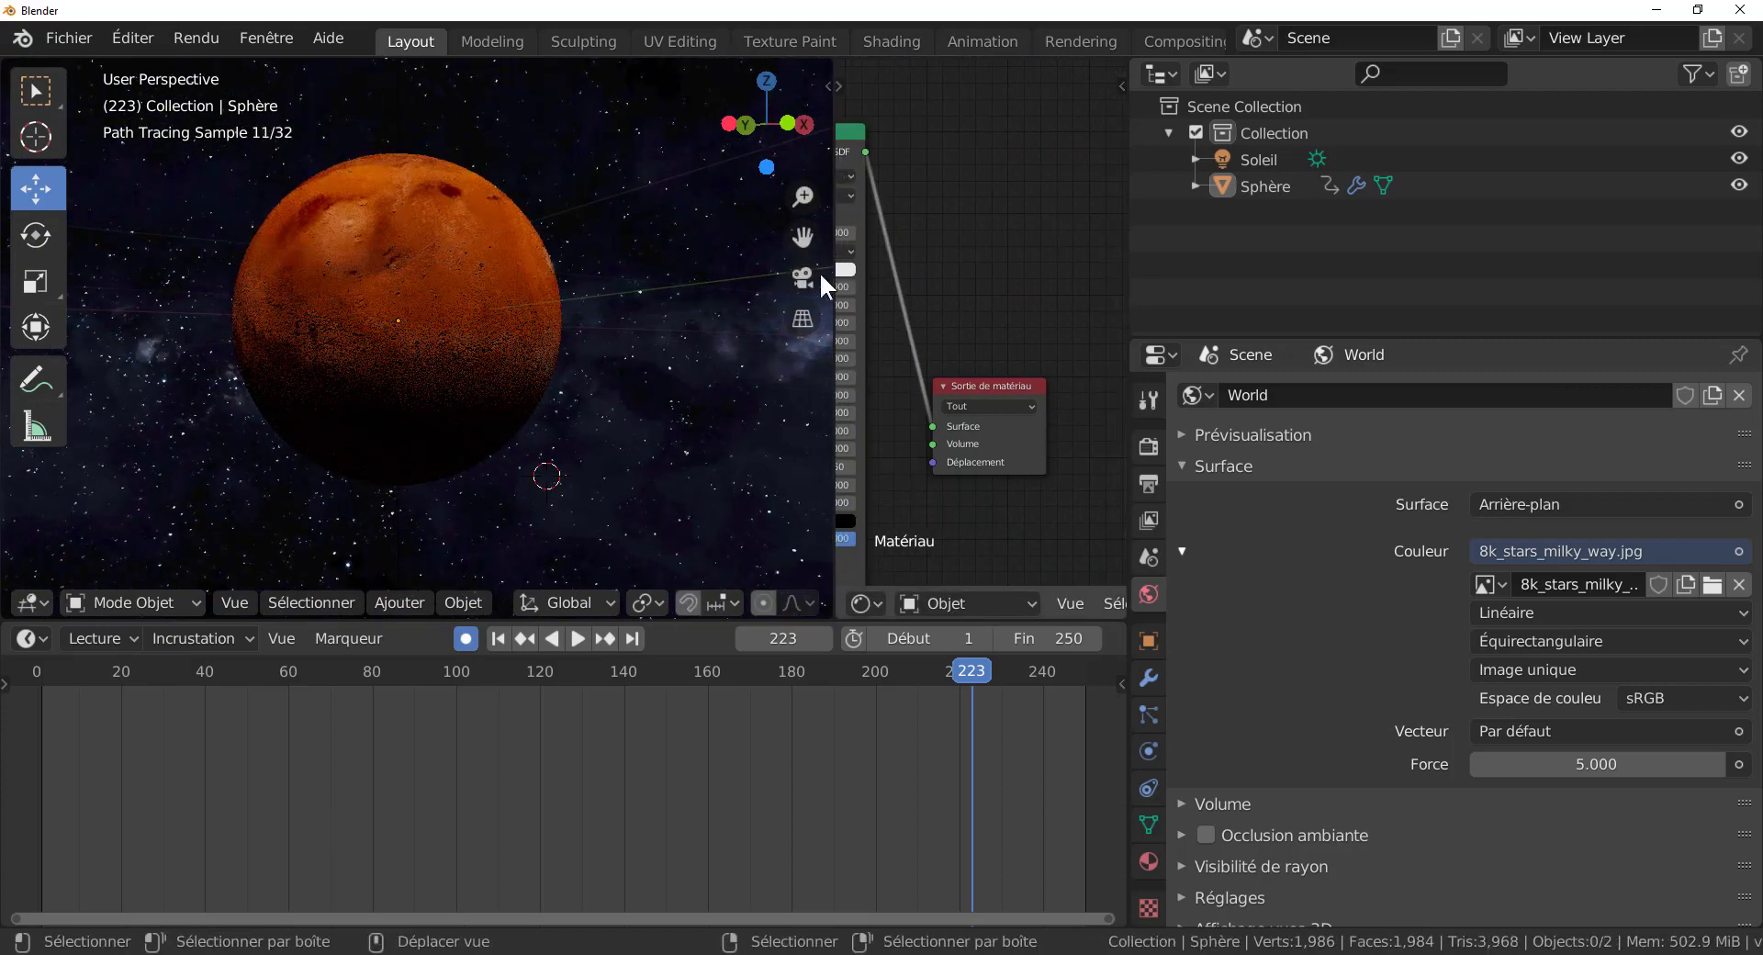
right_click(834, 362)
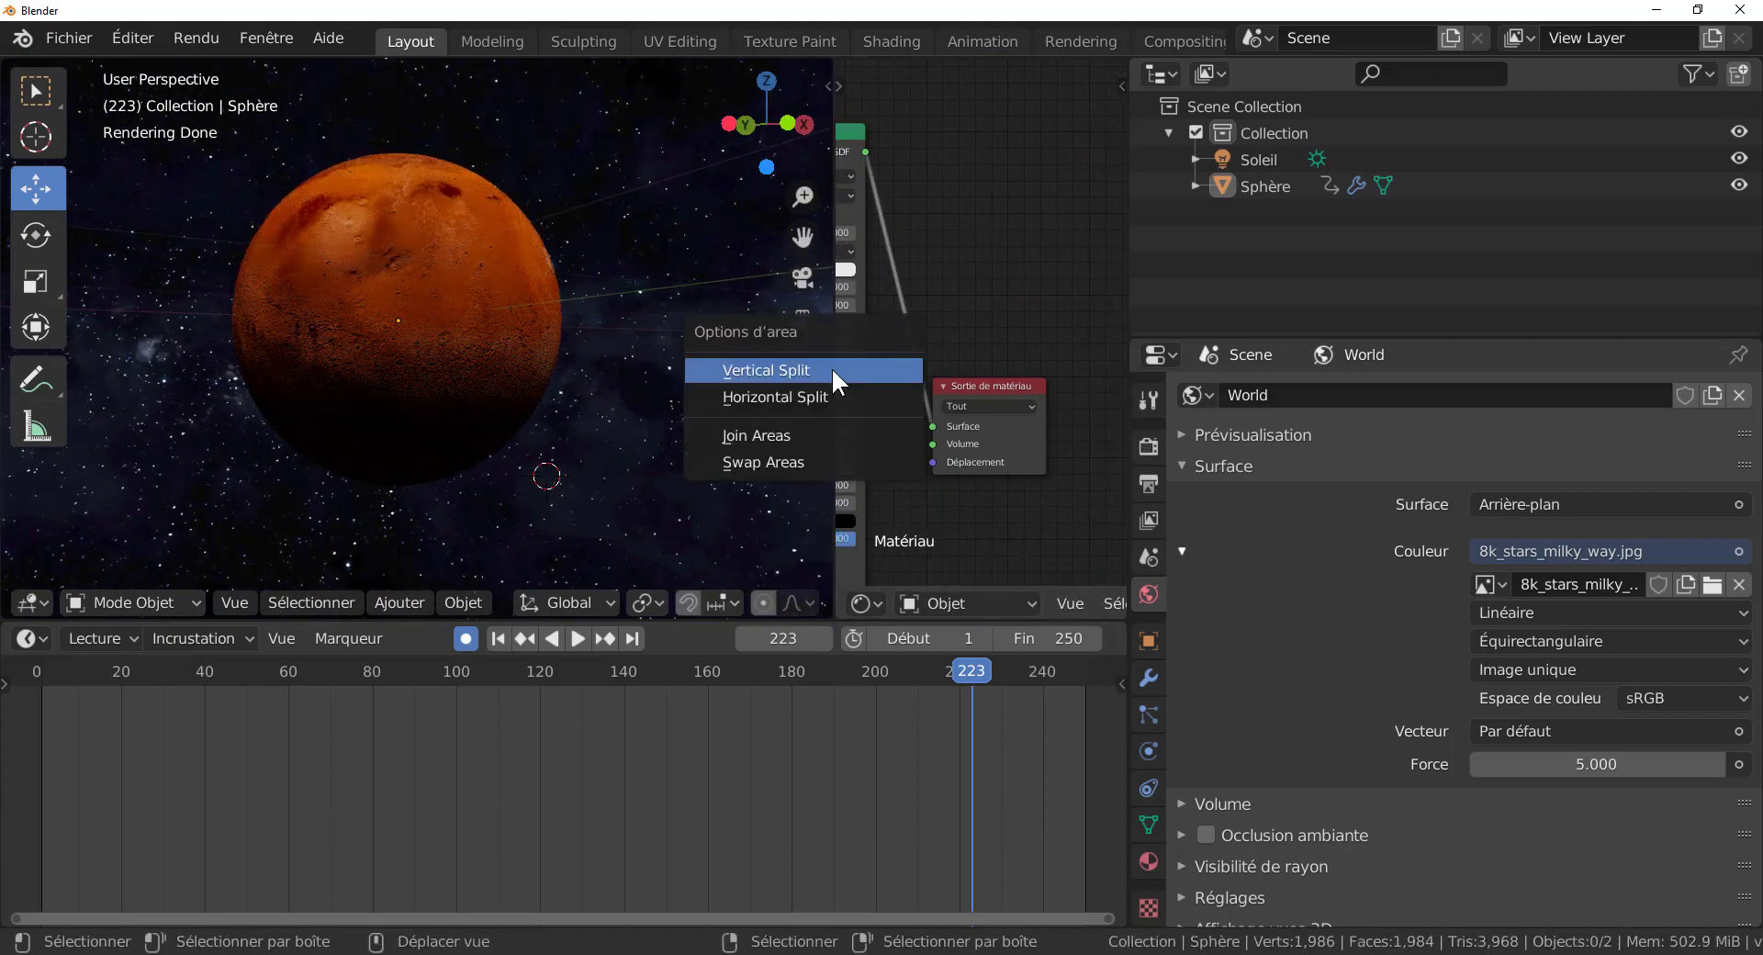
left_click(816, 437)
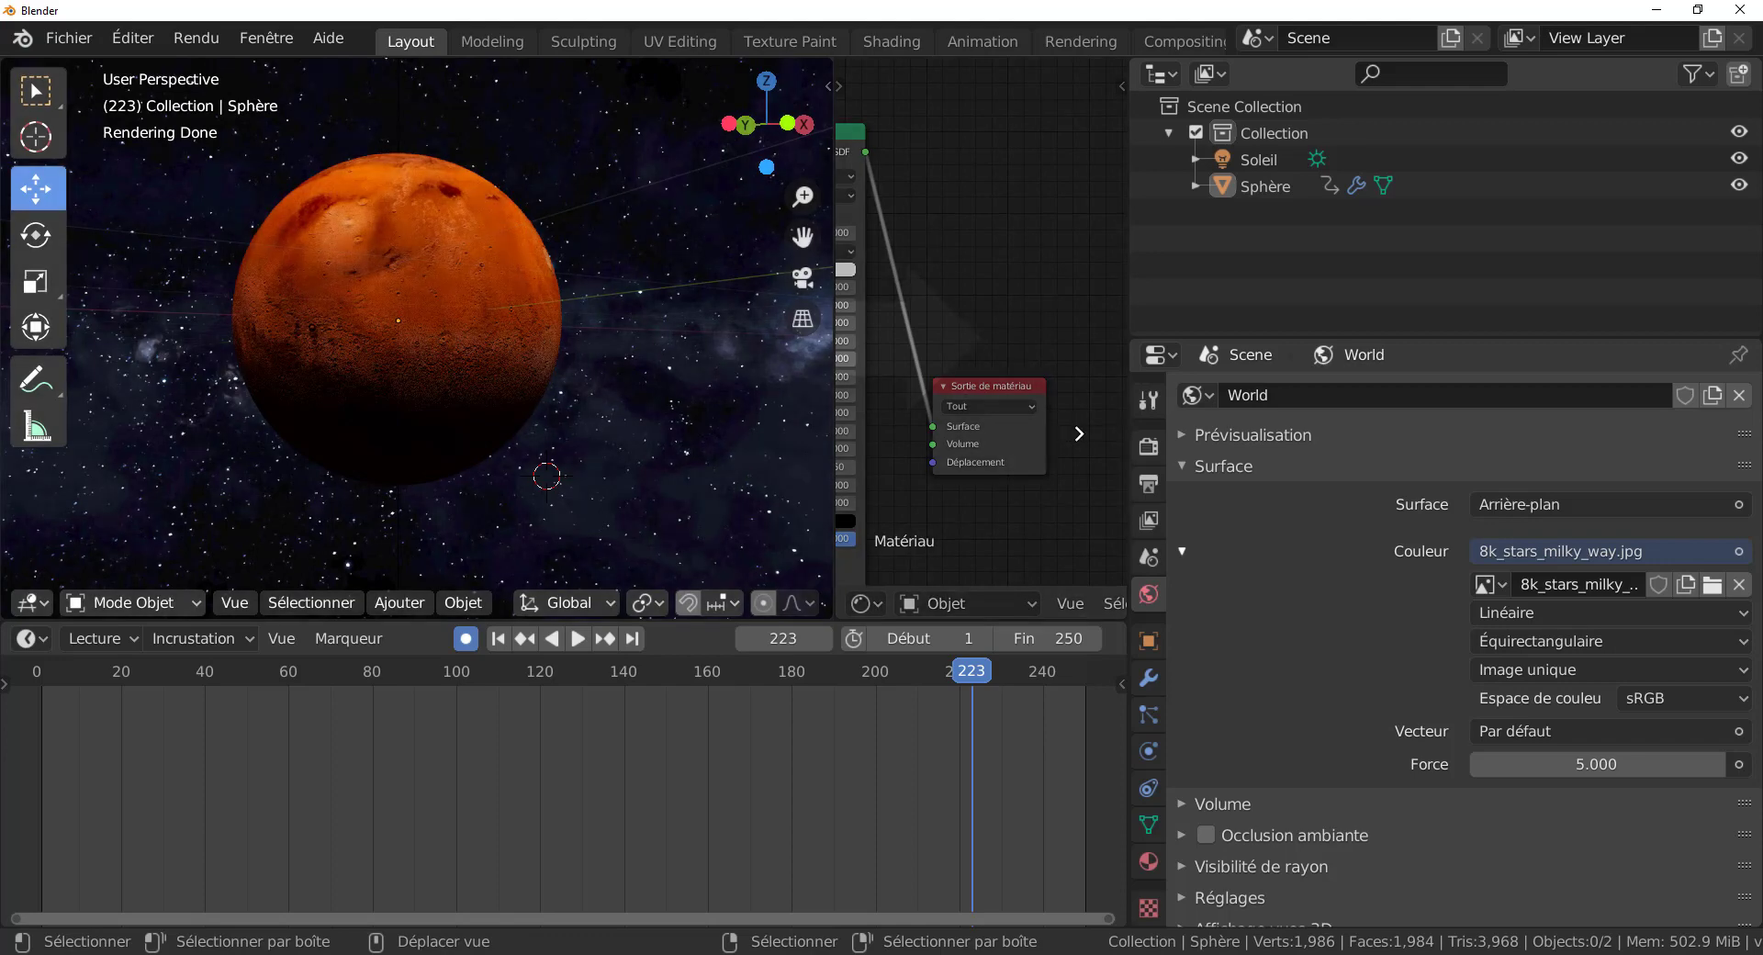
left_click(1079, 433)
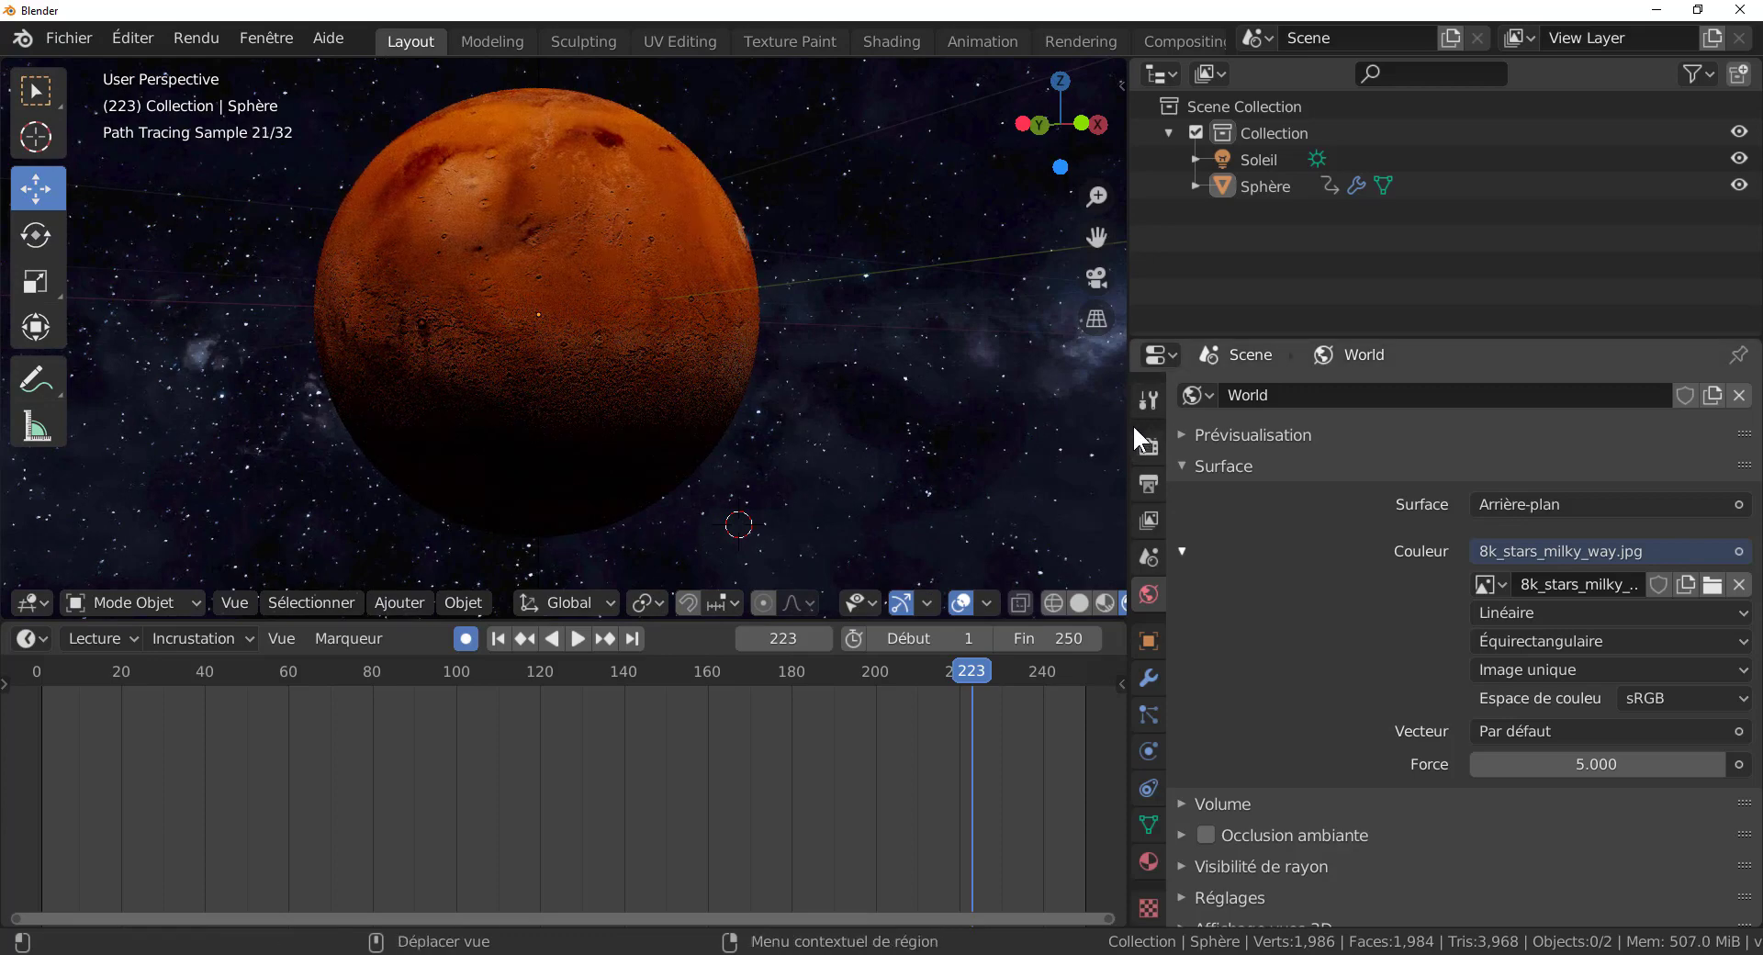
left_click_drag(1131, 423, 1545, 421)
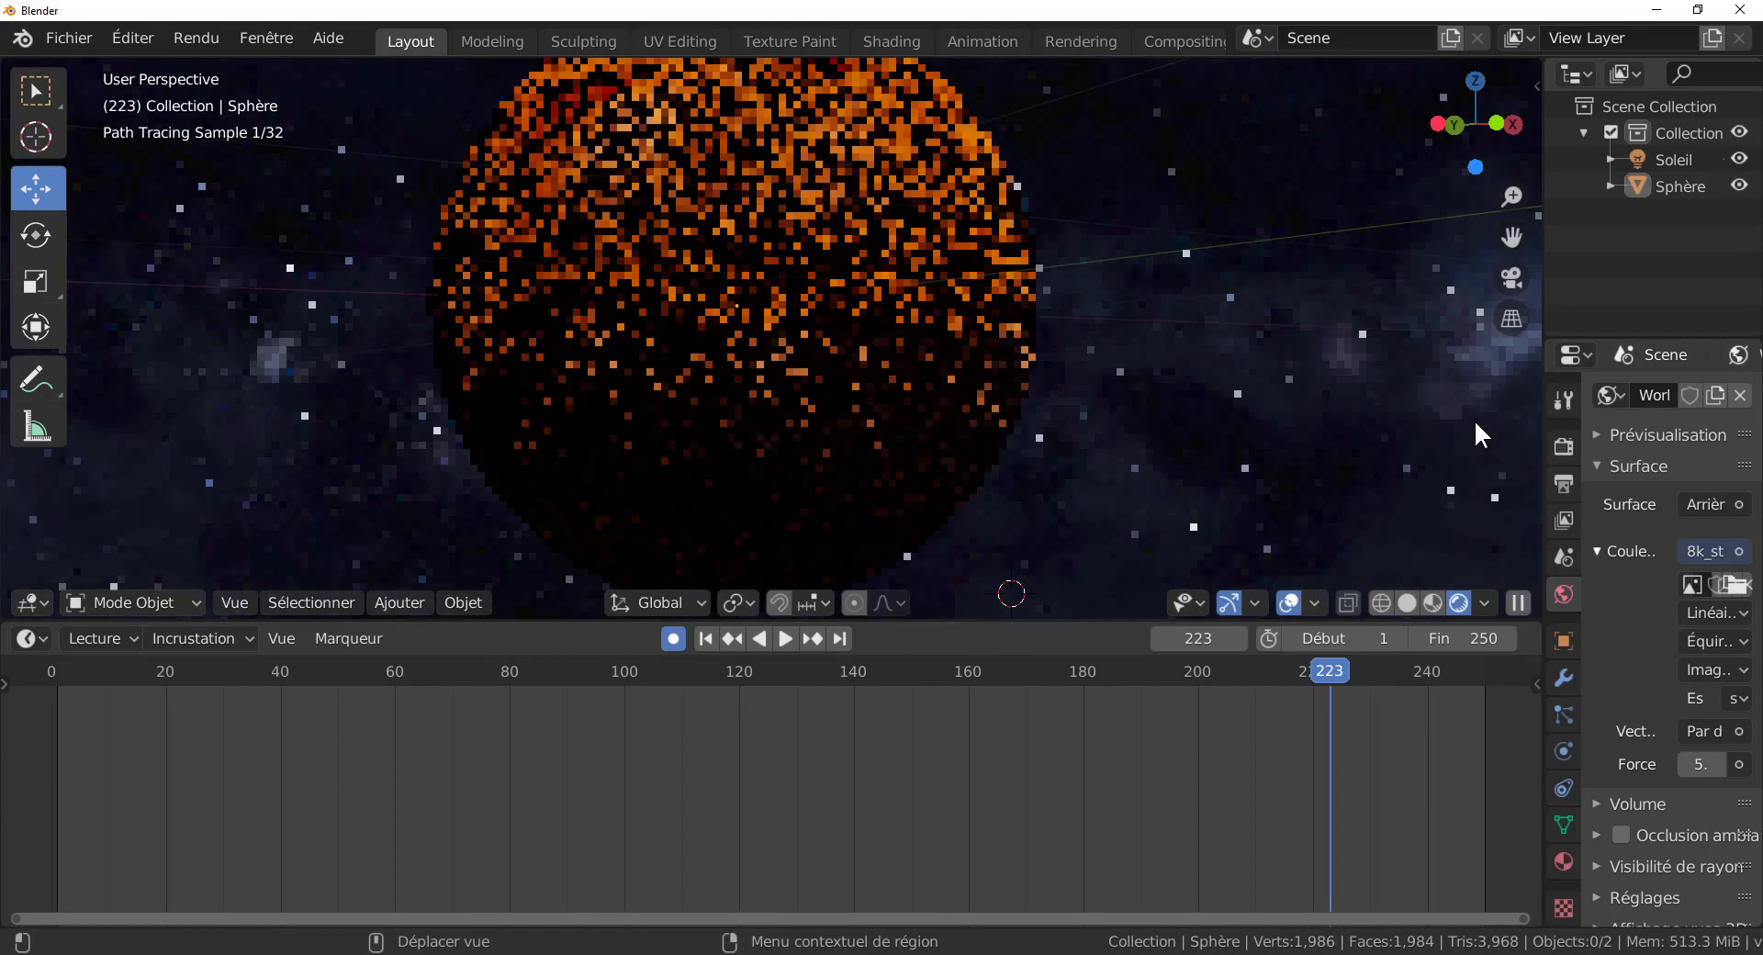
left_click_drag(1043, 619, 1049, 877)
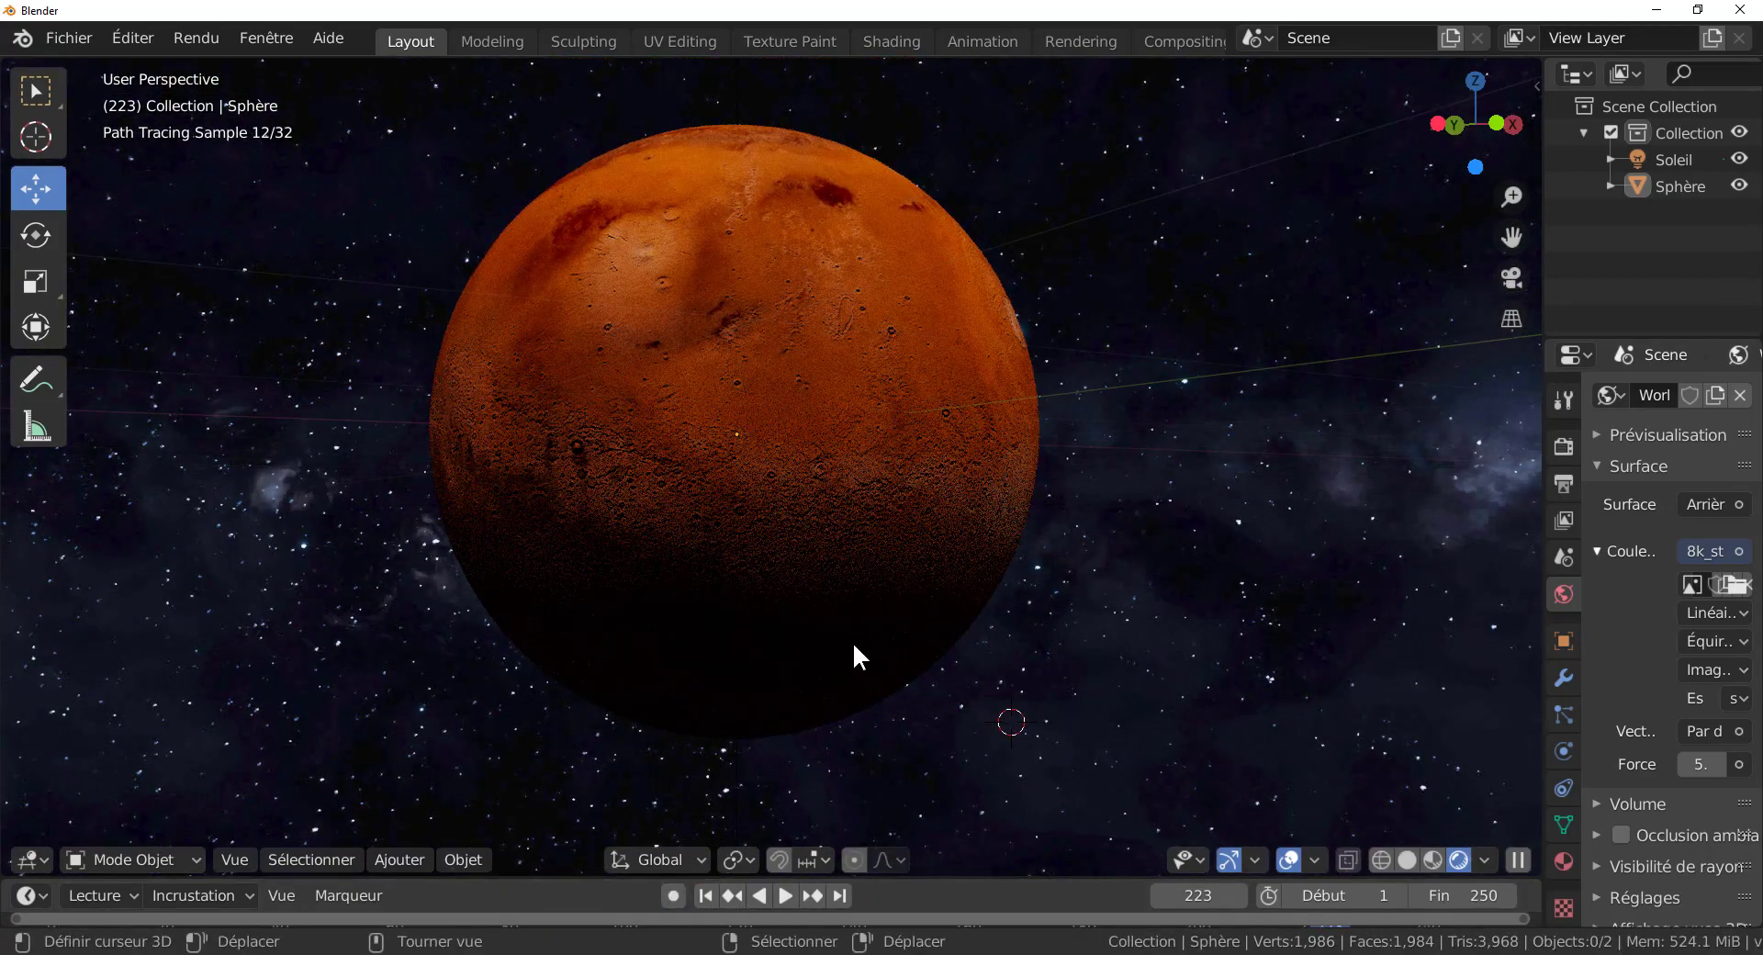
Step: Play the rotation in the rendered viewport, stop it and examine the planet's surface up close
left_click(786, 895)
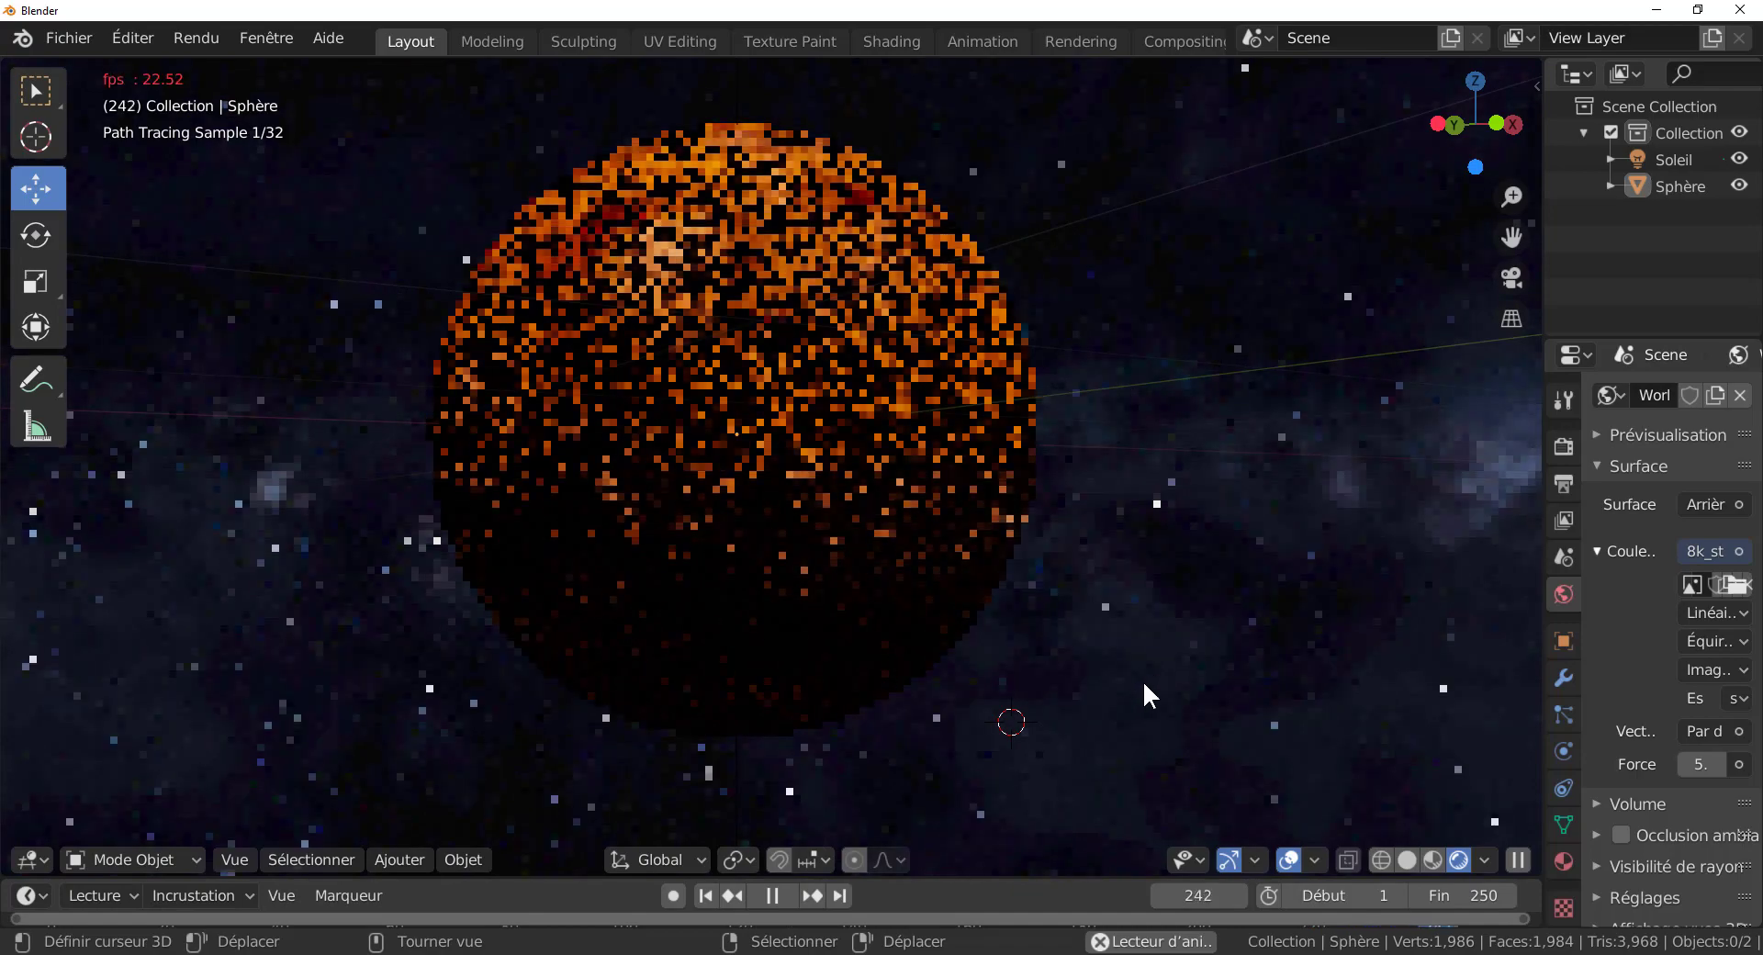
left_click(764, 893)
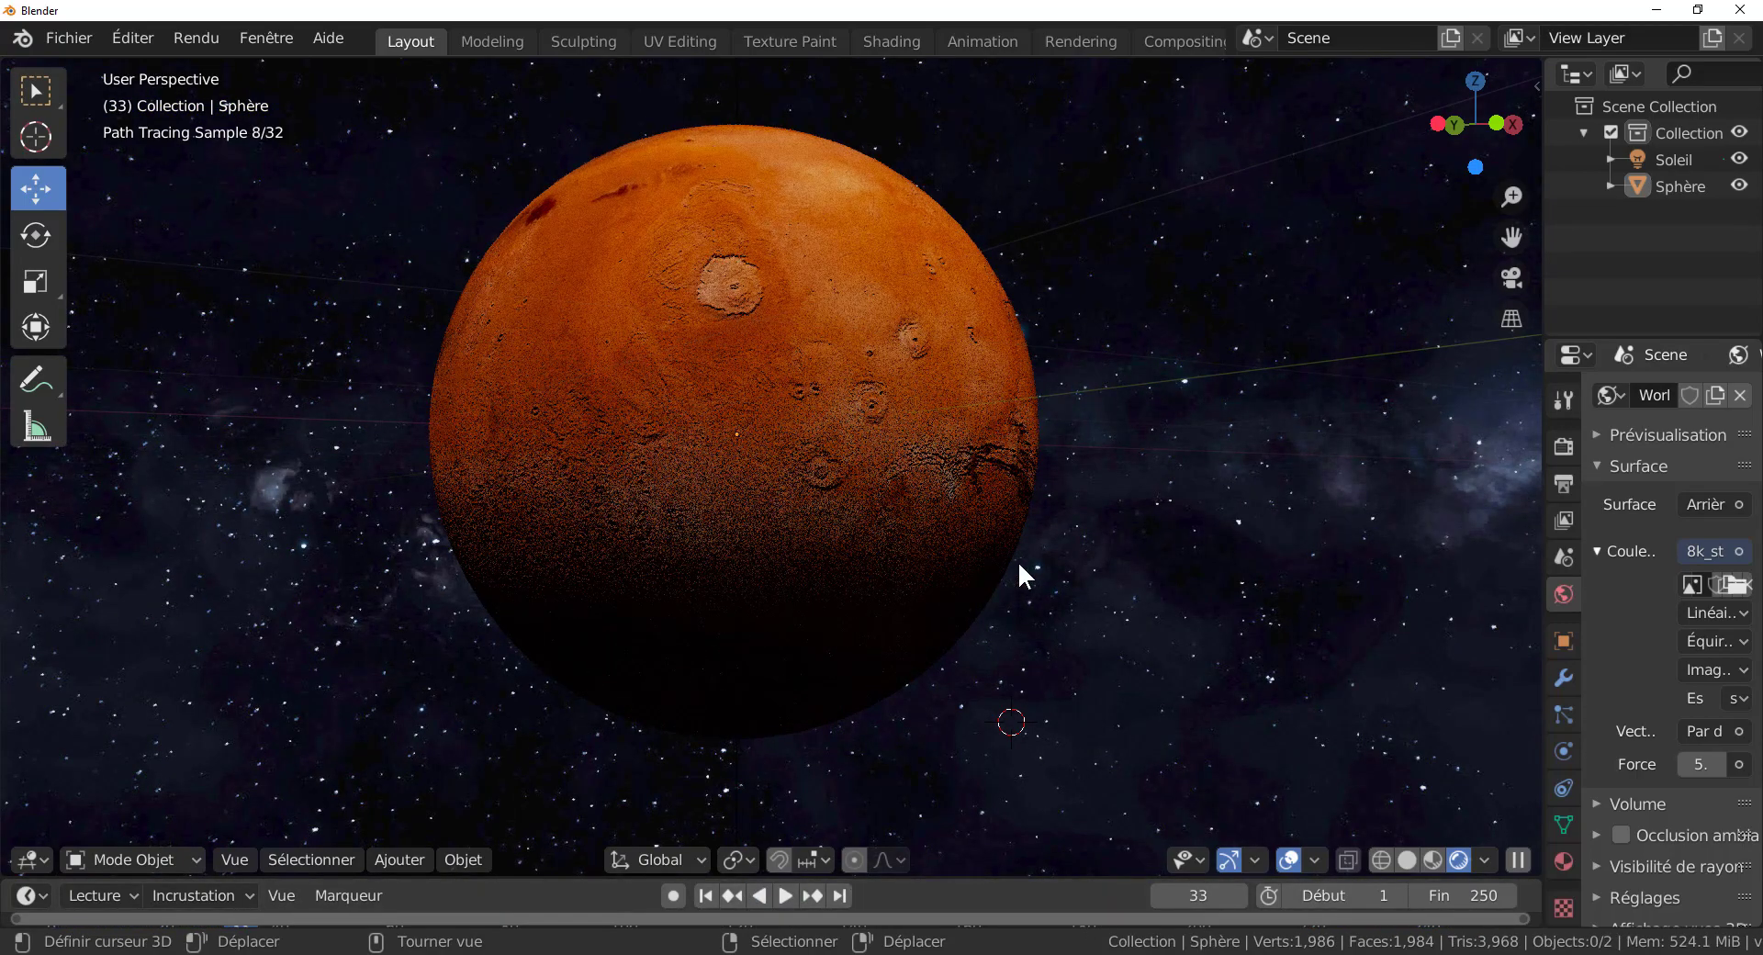
scroll(1126, 584, "up", 1)
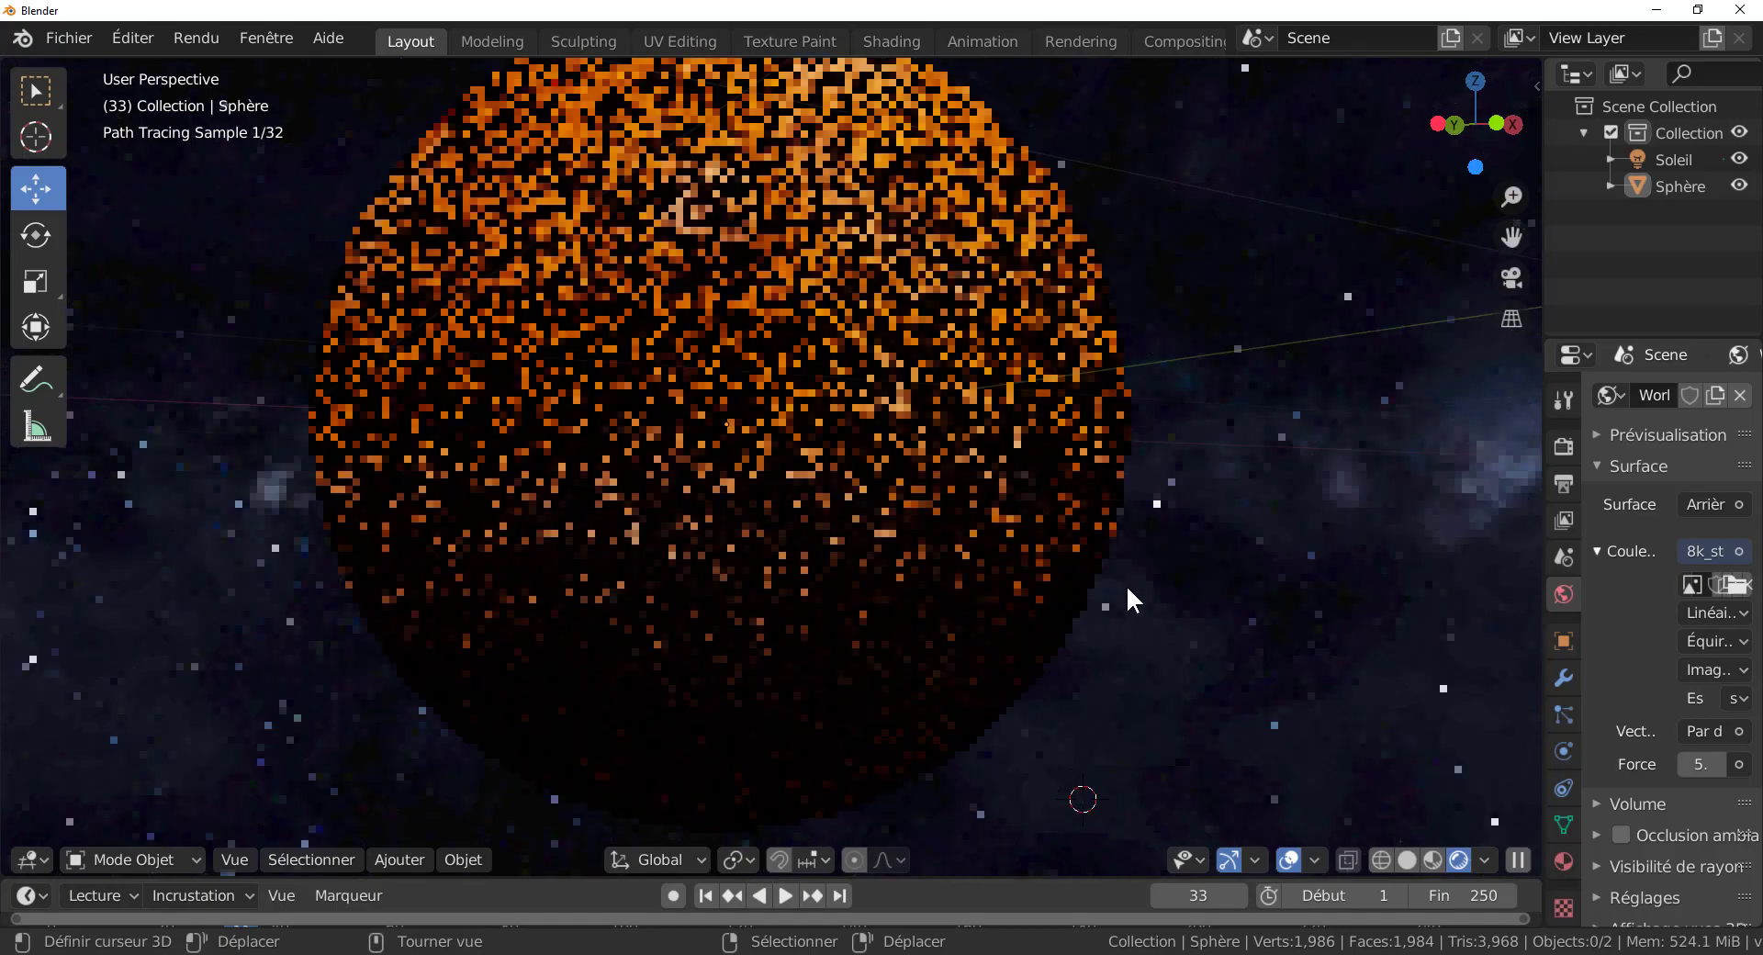
scroll(1126, 586, "down", 1)
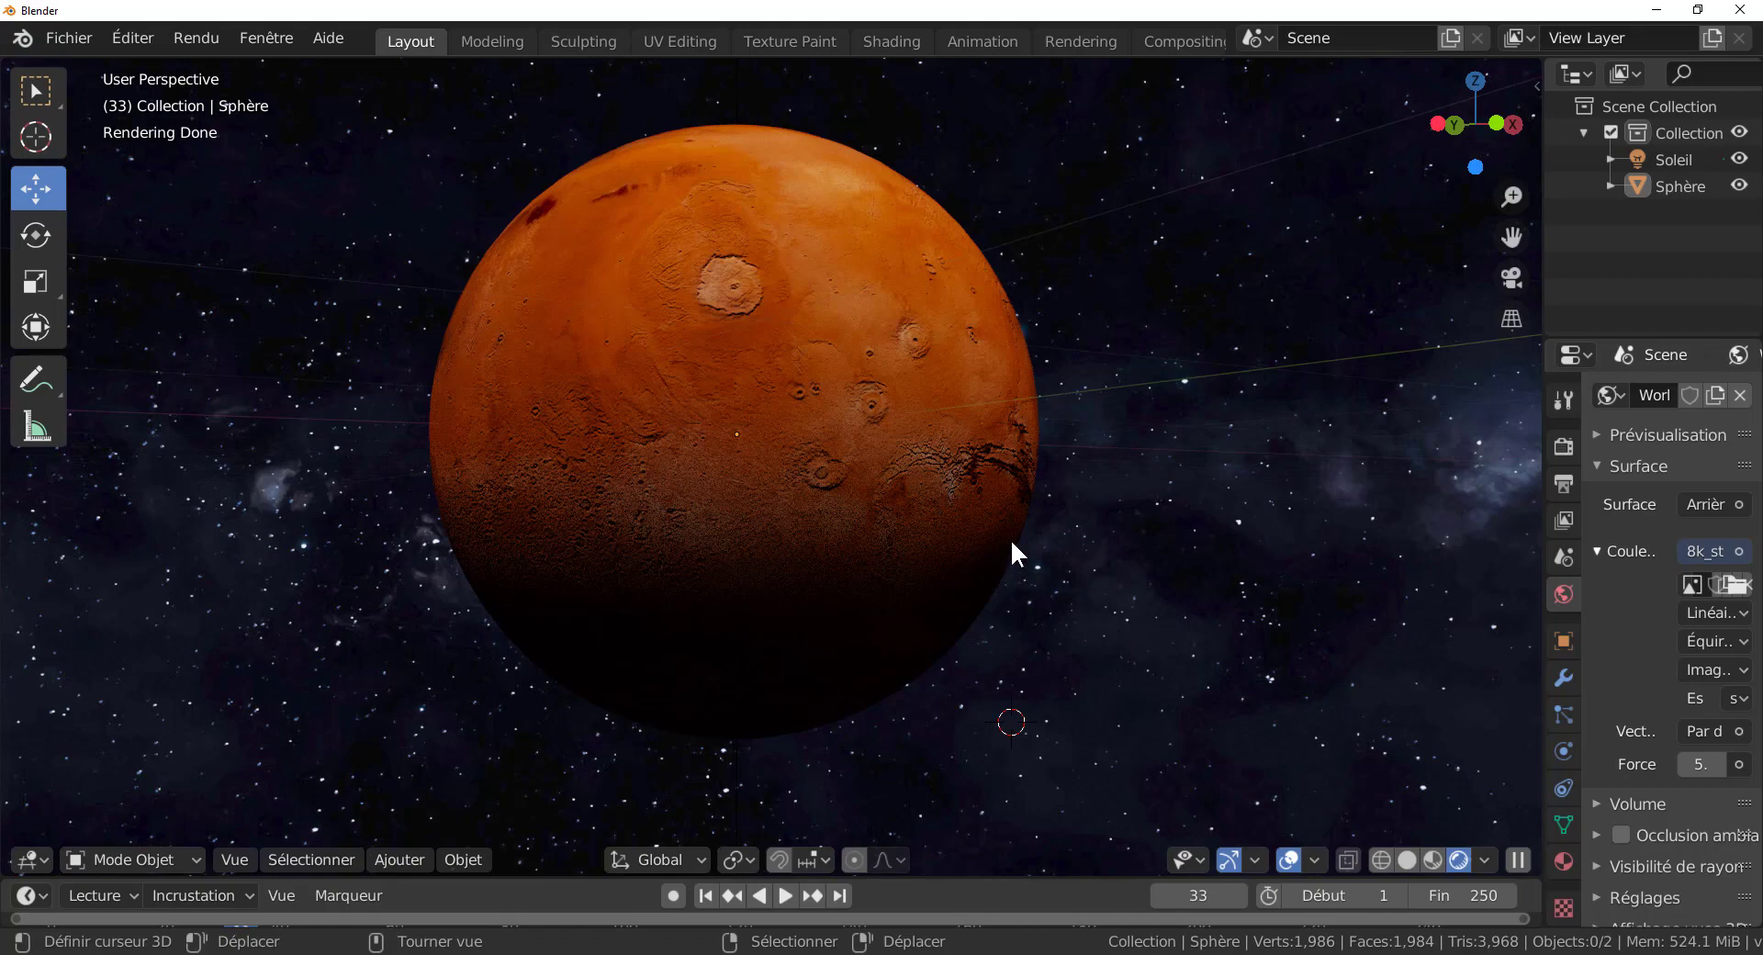
scroll(1012, 550, "up", 2)
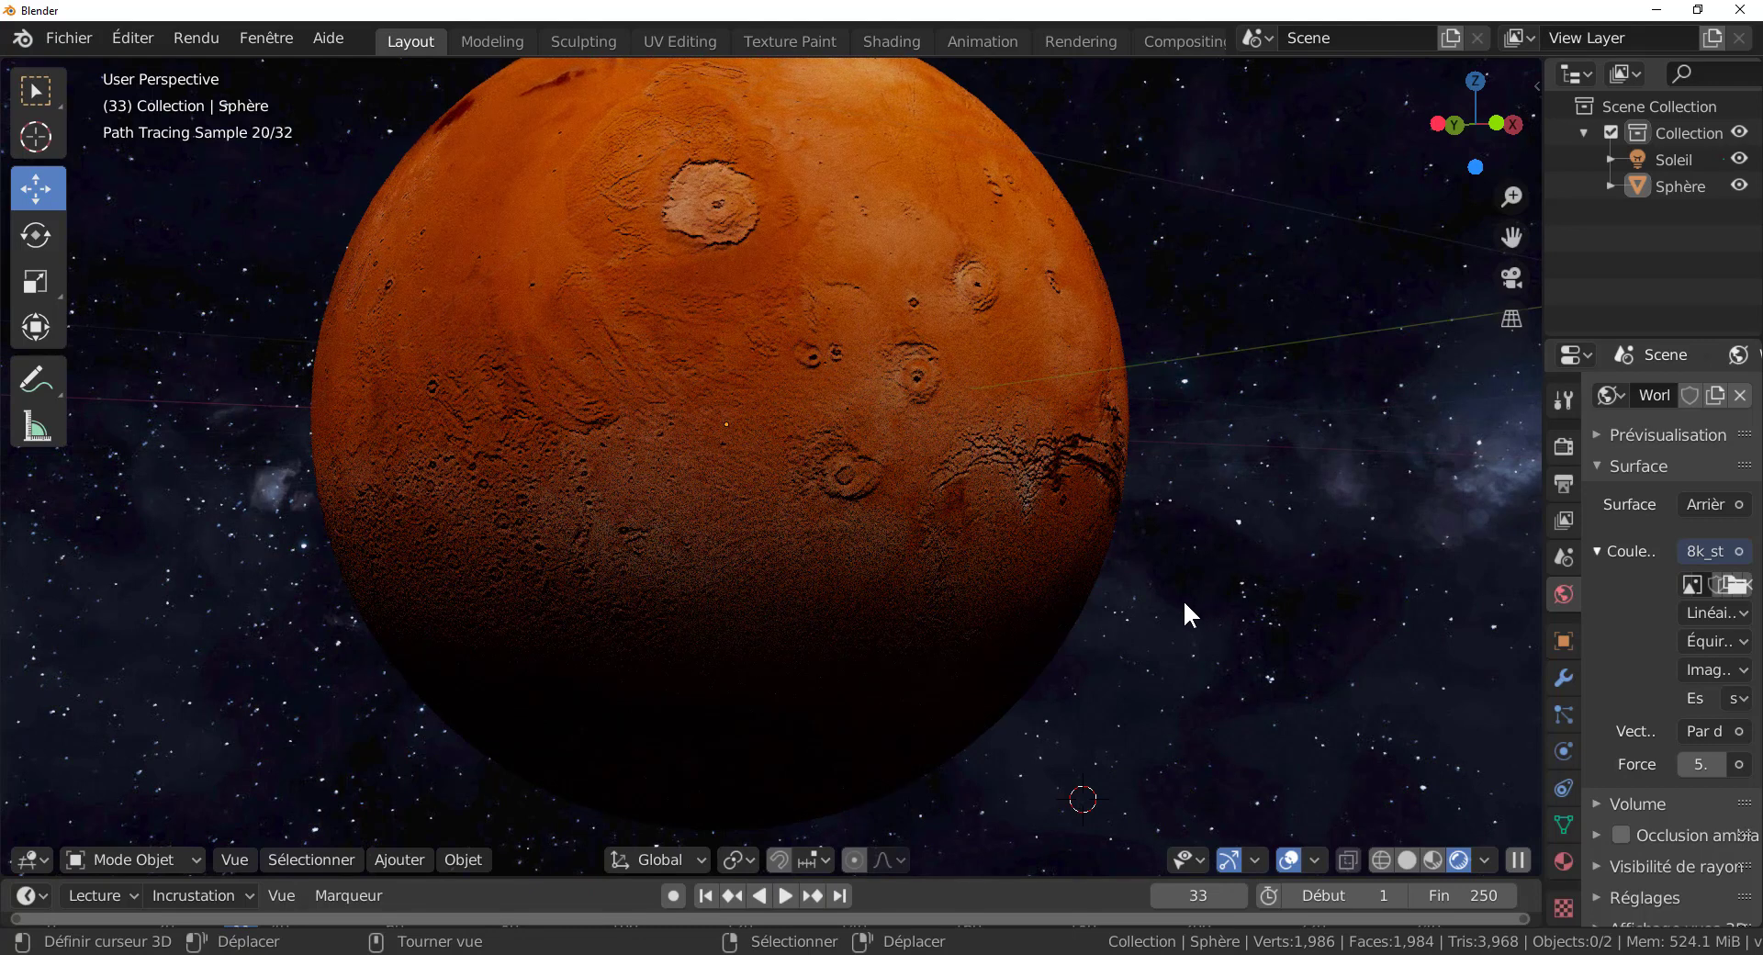
scroll(1183, 599, "down", 2)
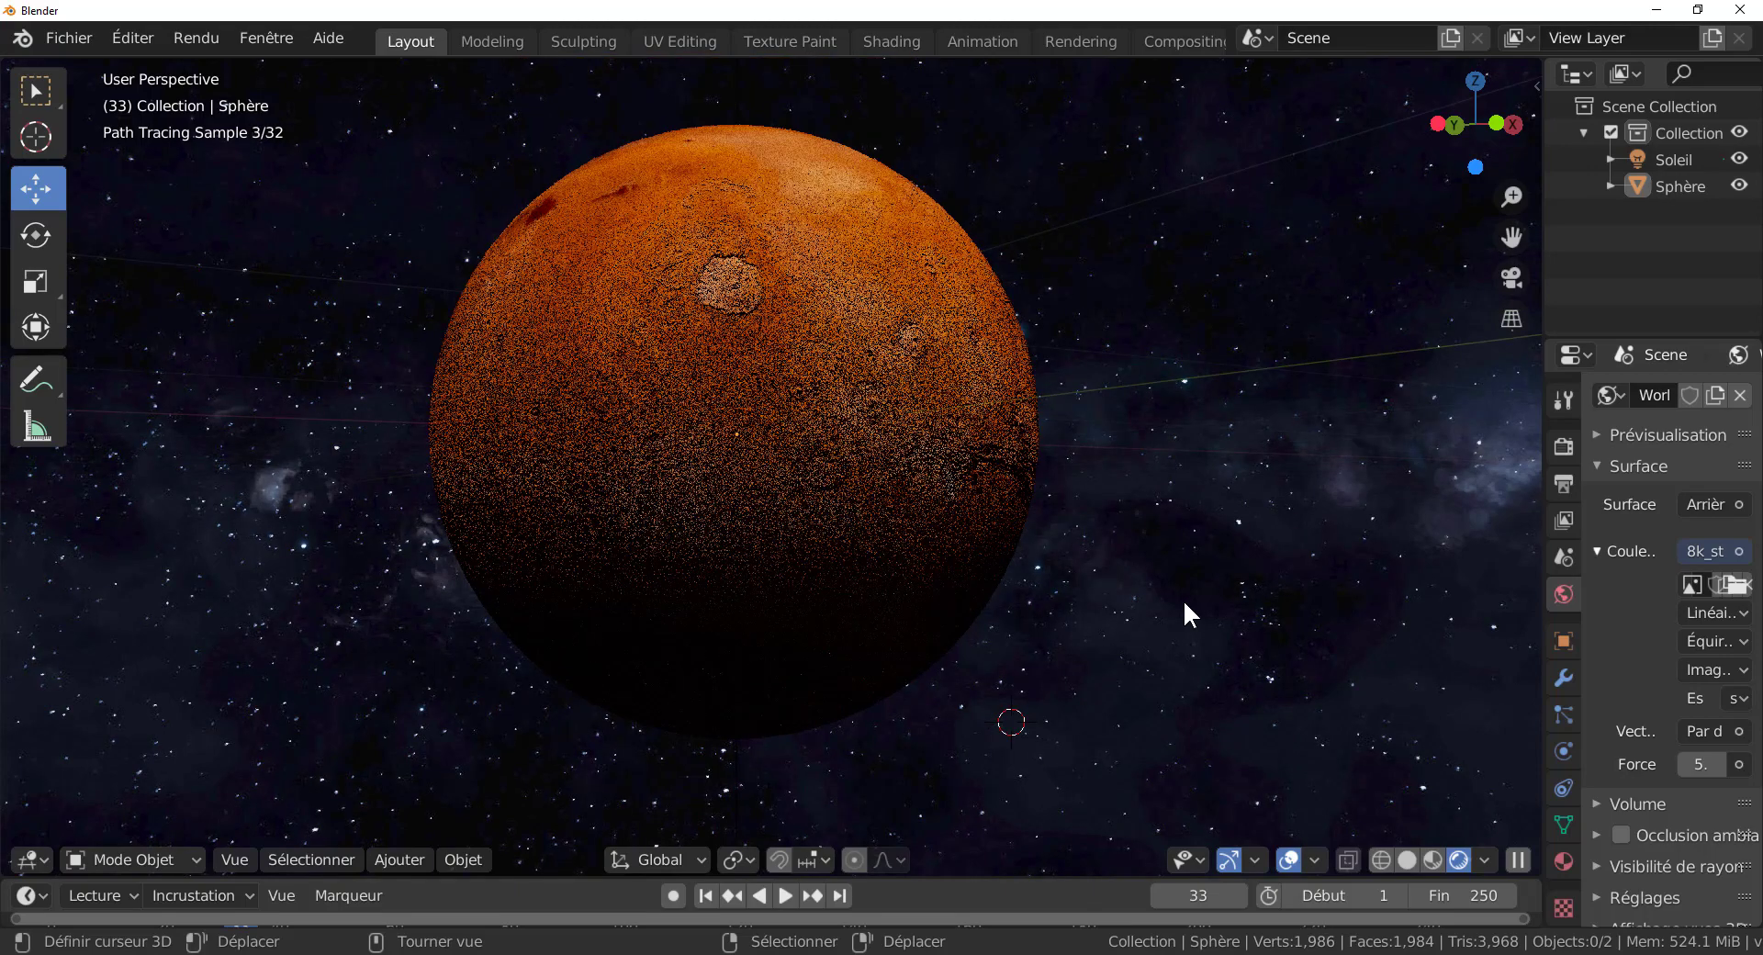